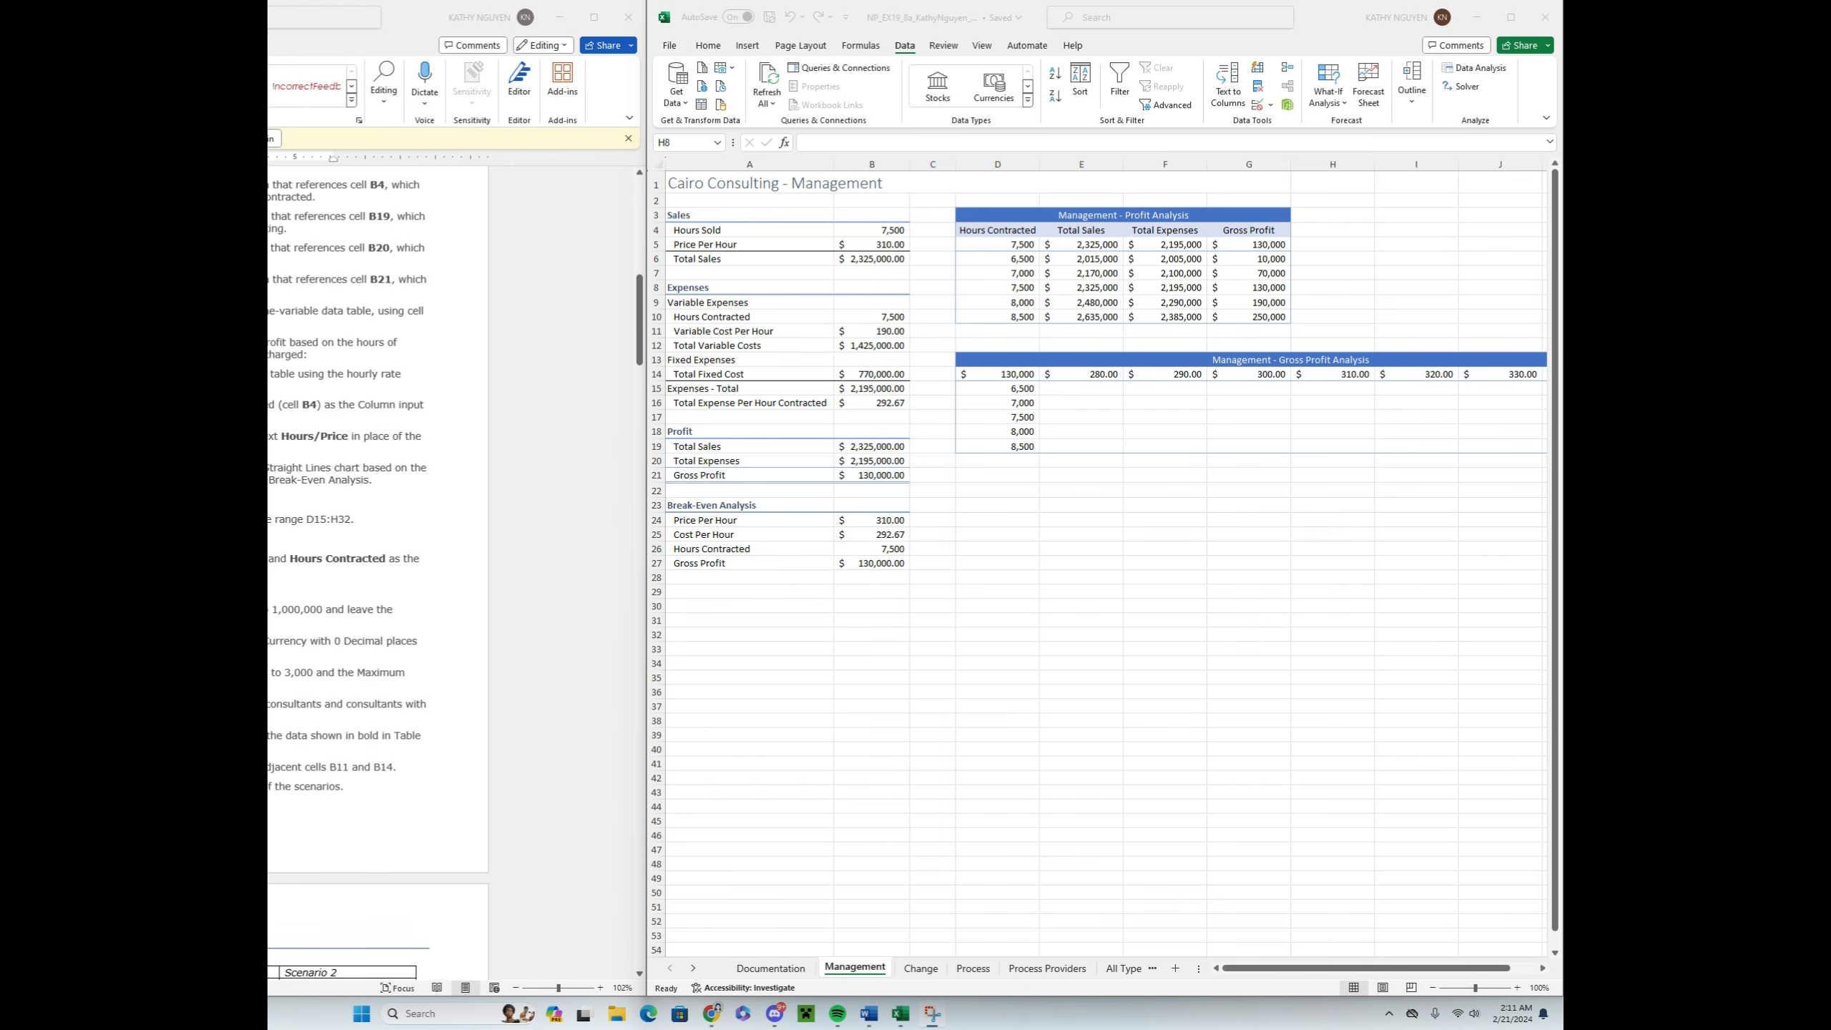
Step: Create a two-variable data table in D14:K19, with Price Per Hour (B5) as row input and Hours Sold (B4) as column input
left_click_drag(647, 386, 544, 373)
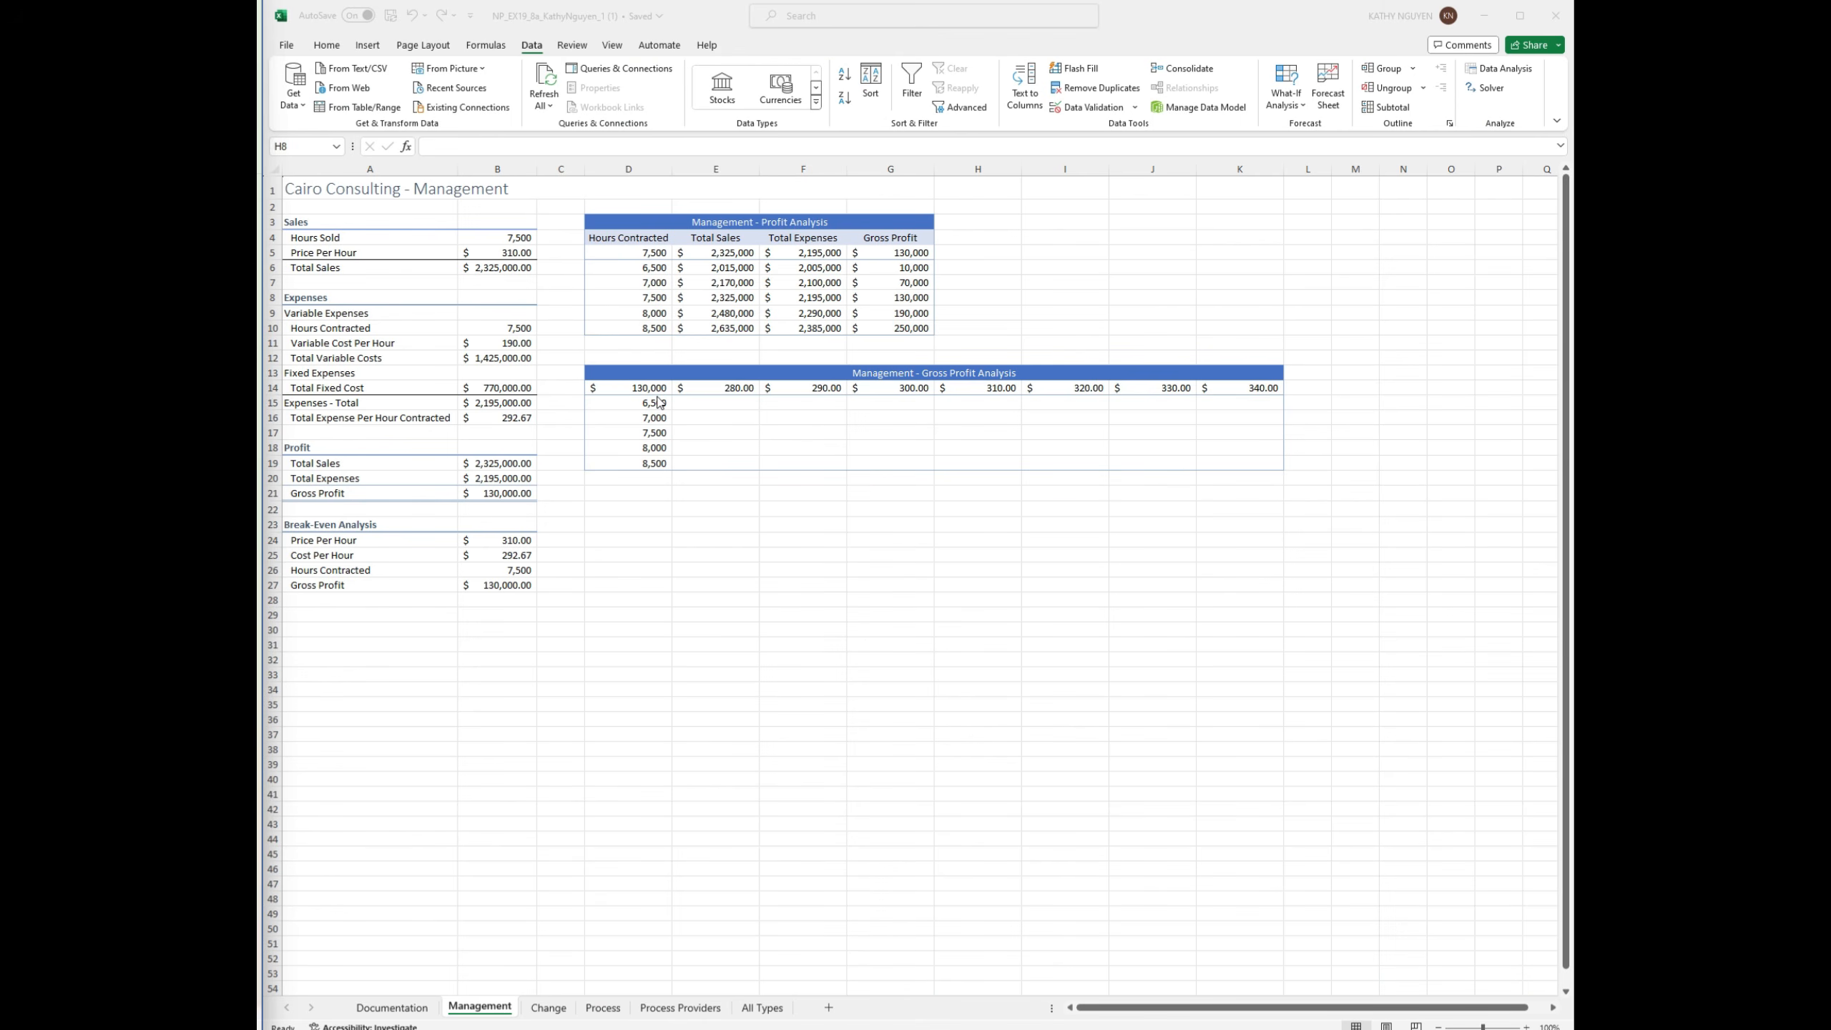
left_click(630, 391)
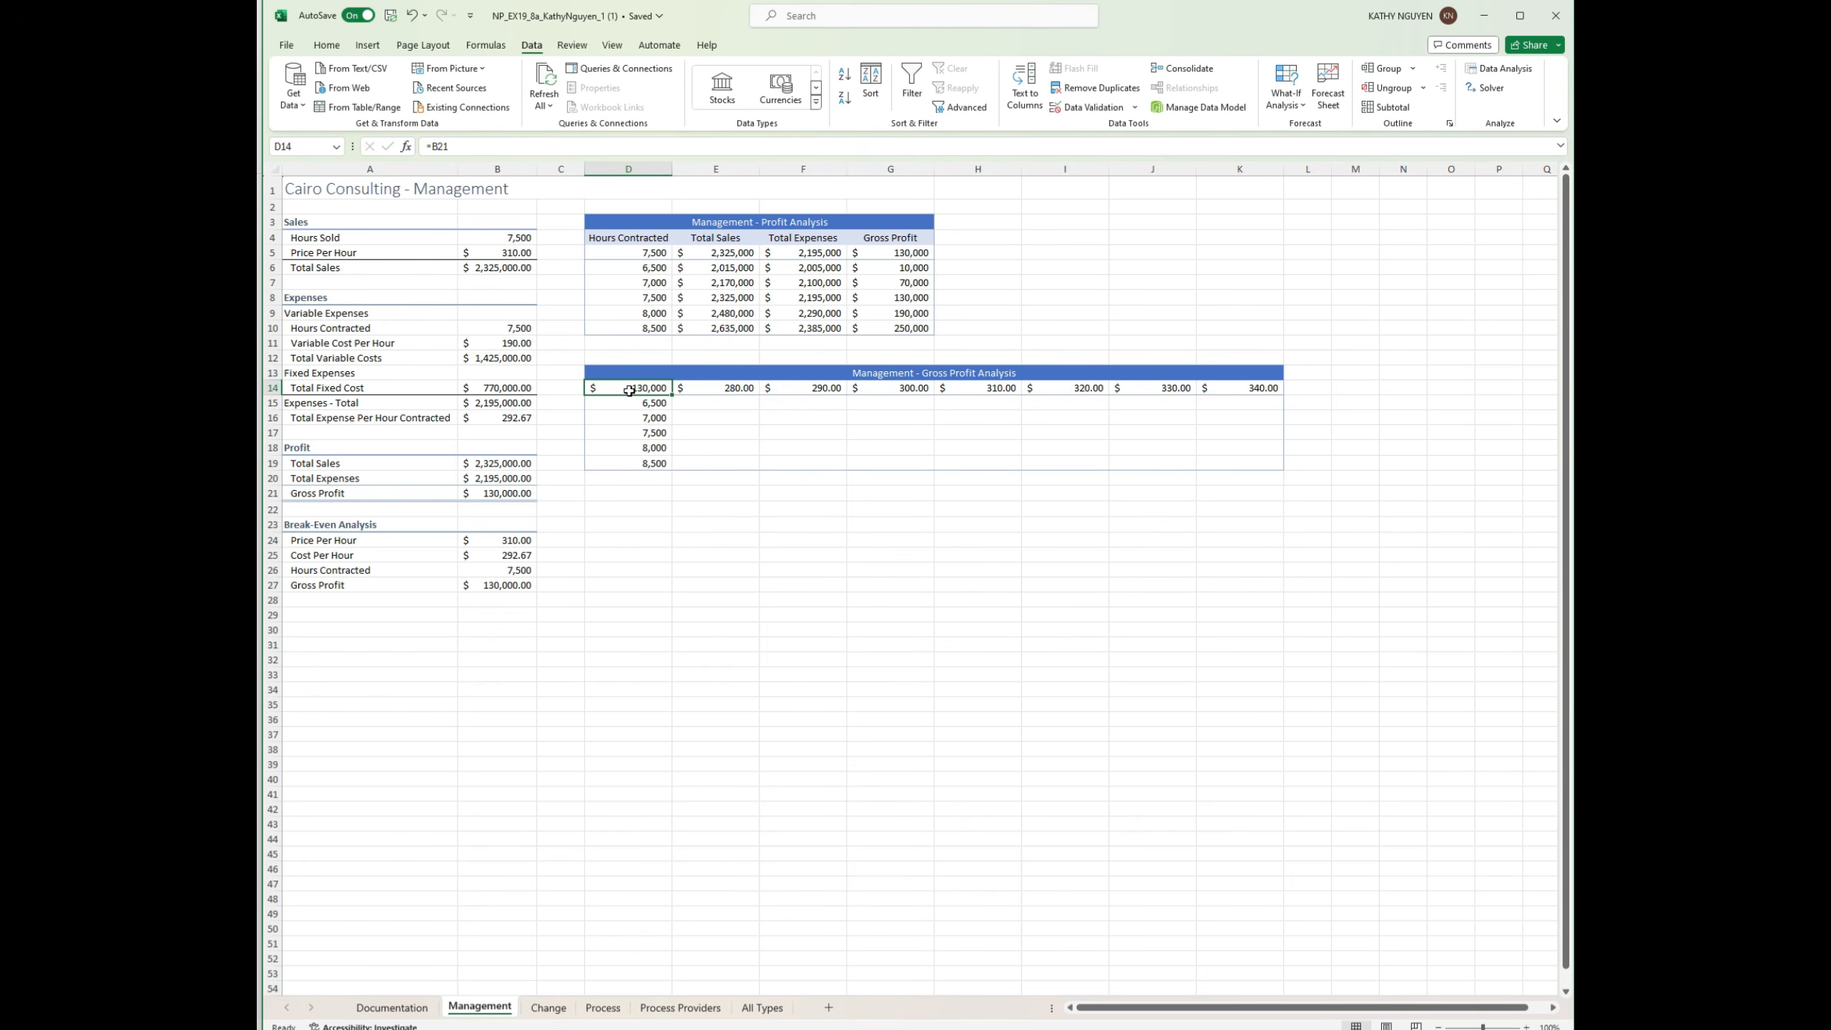
mouse_move(630, 390)
left_mouse_down()
mouse_move(1210, 441)
mouse_move(1226, 462)
left_mouse_up()
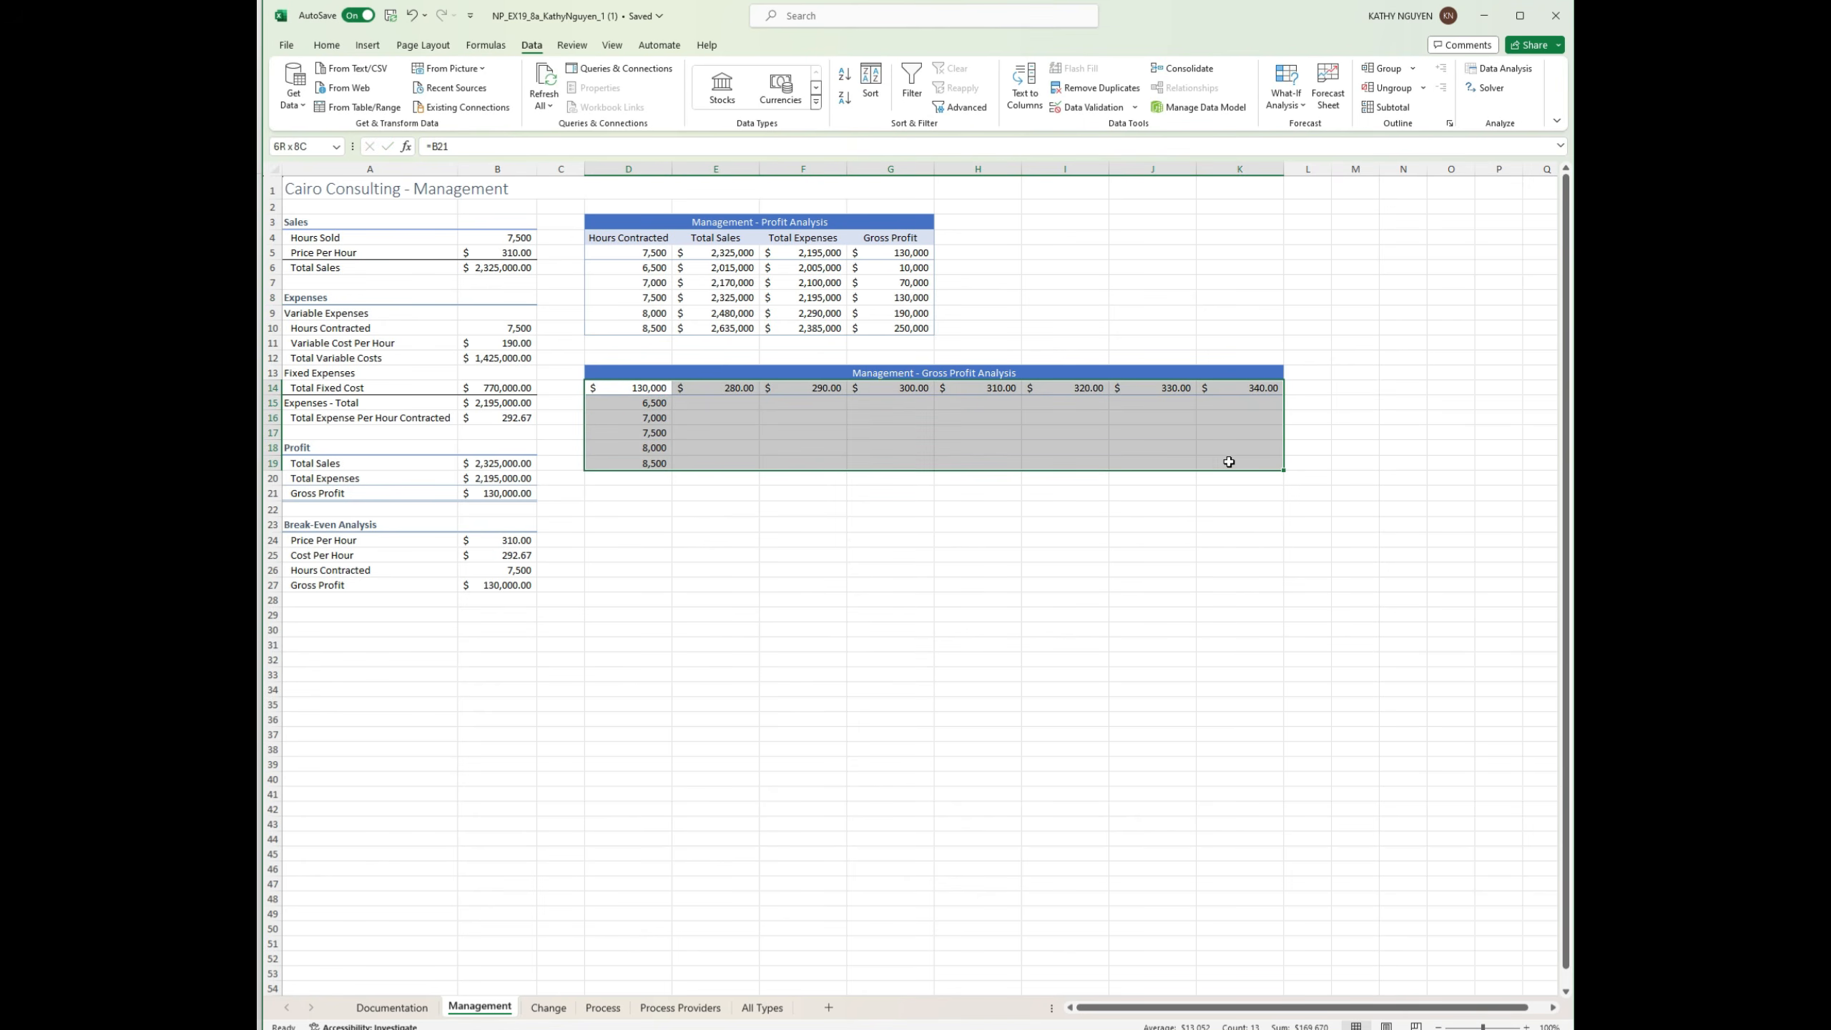
left_click(1290, 105)
left_click(1319, 170)
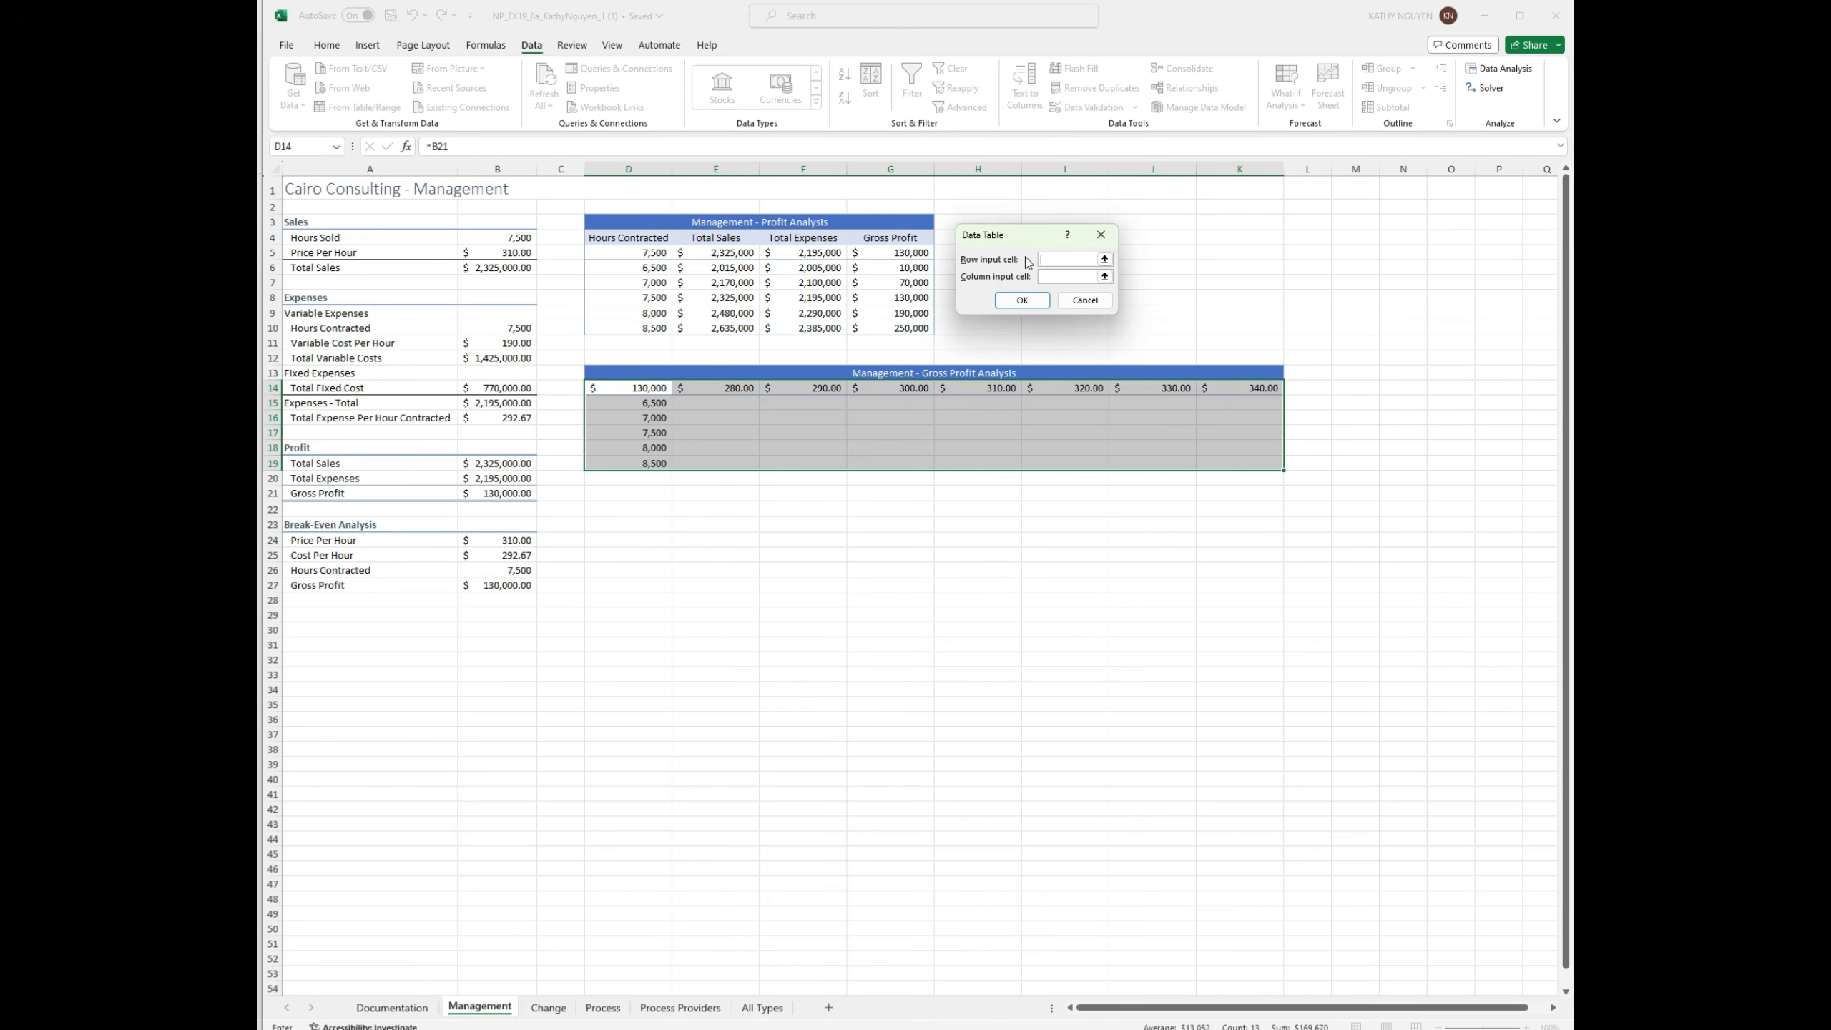
left_click(1084, 280)
left_click(1027, 299)
left_click(1031, 296)
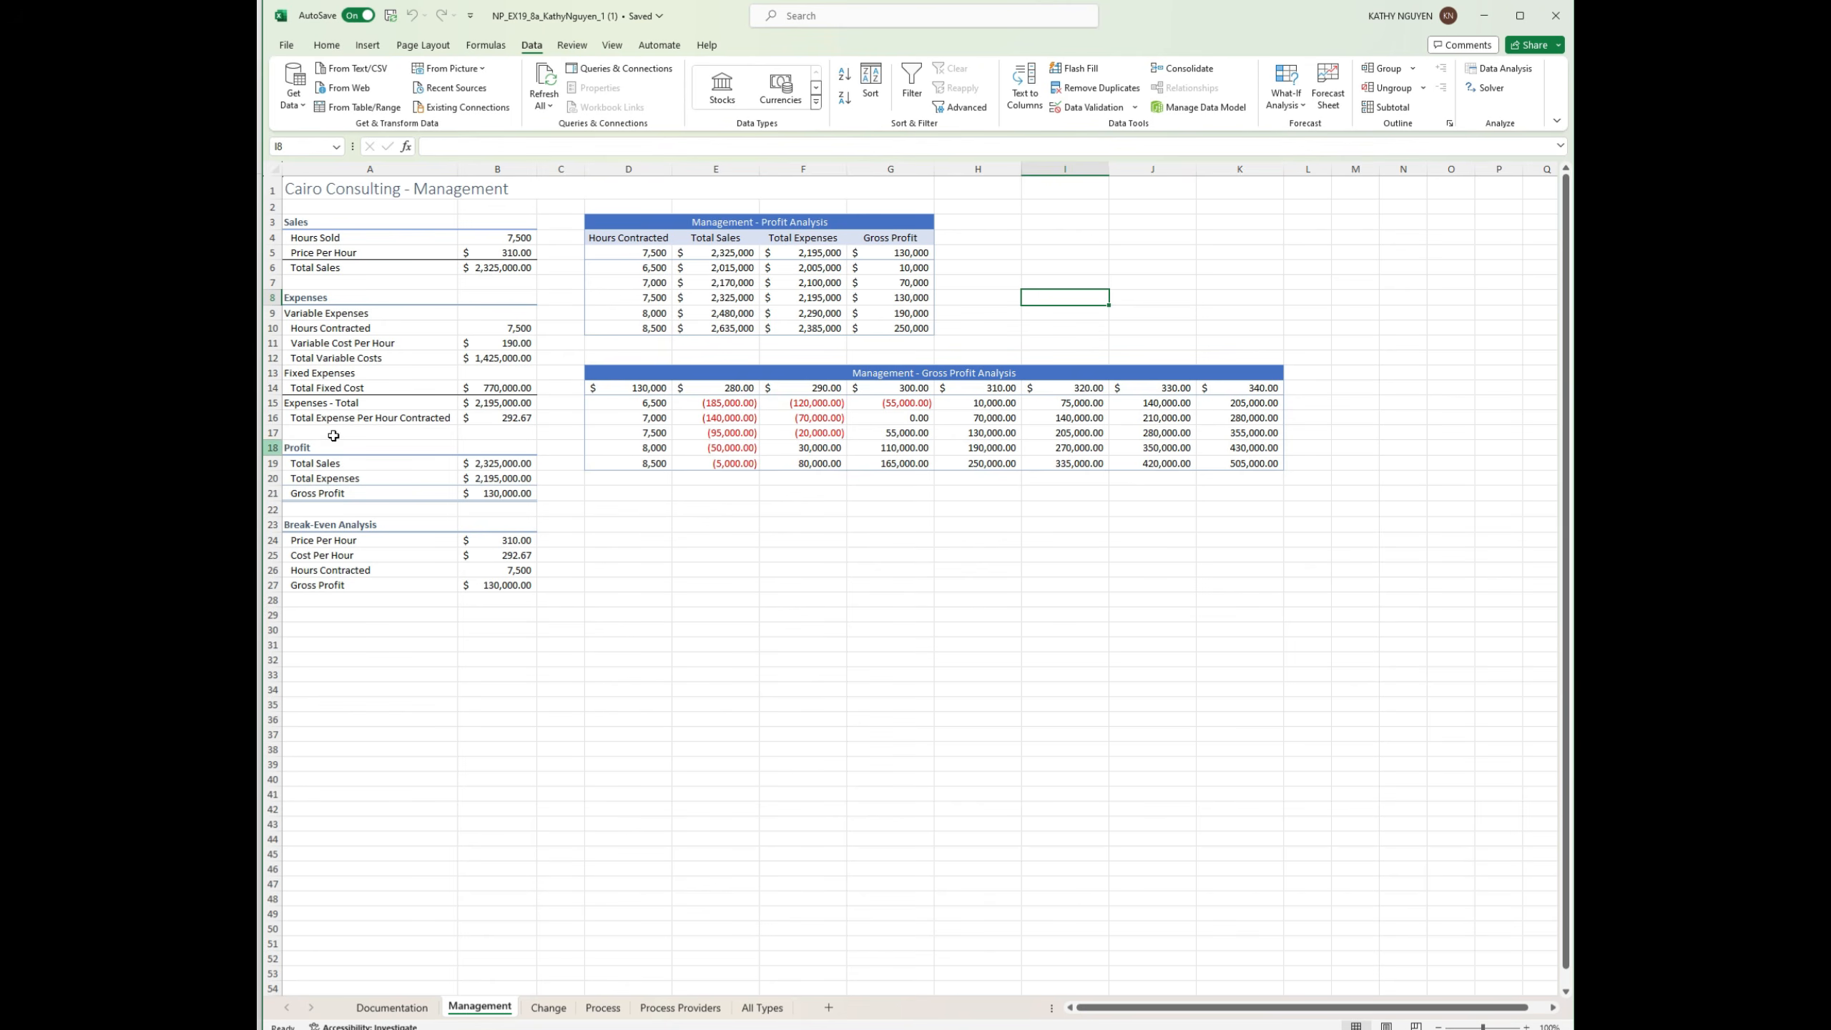
Step: Apply a custom number format to cell D14 that displays the text "Hours/Price" in place of its value
left_click(612, 389)
right_click(632, 392)
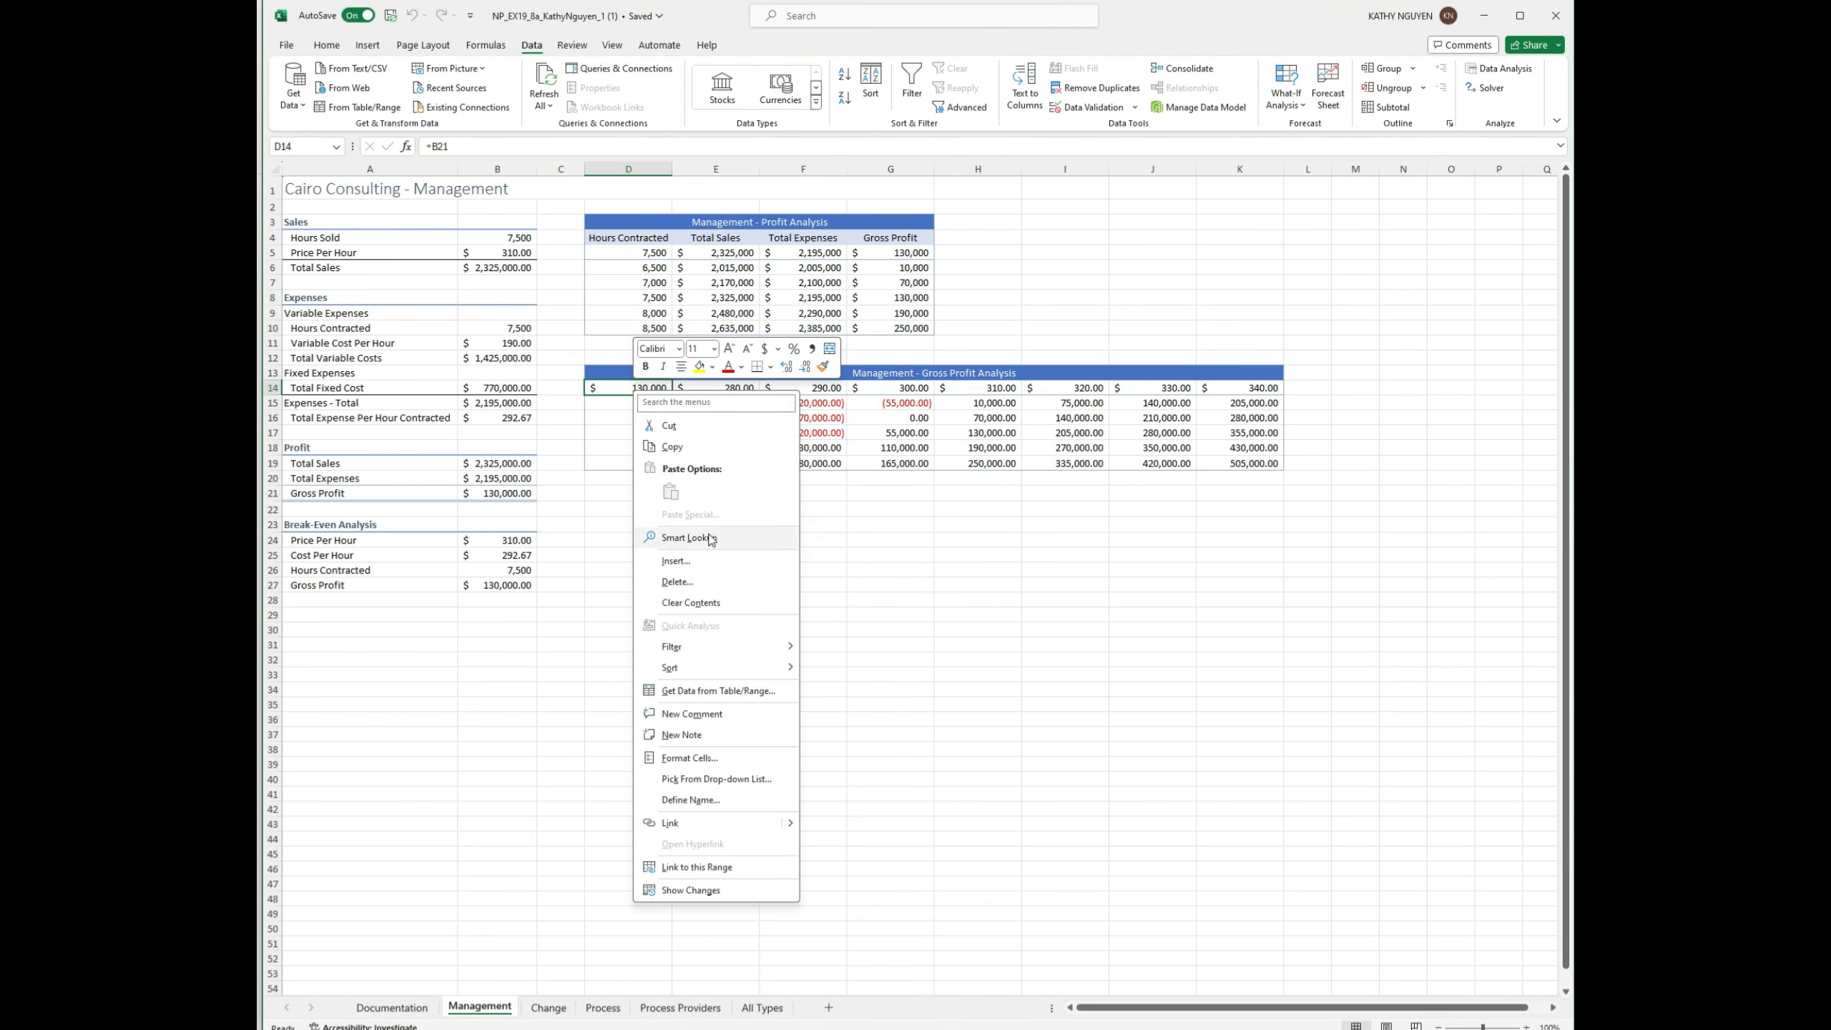
left_click(690, 758)
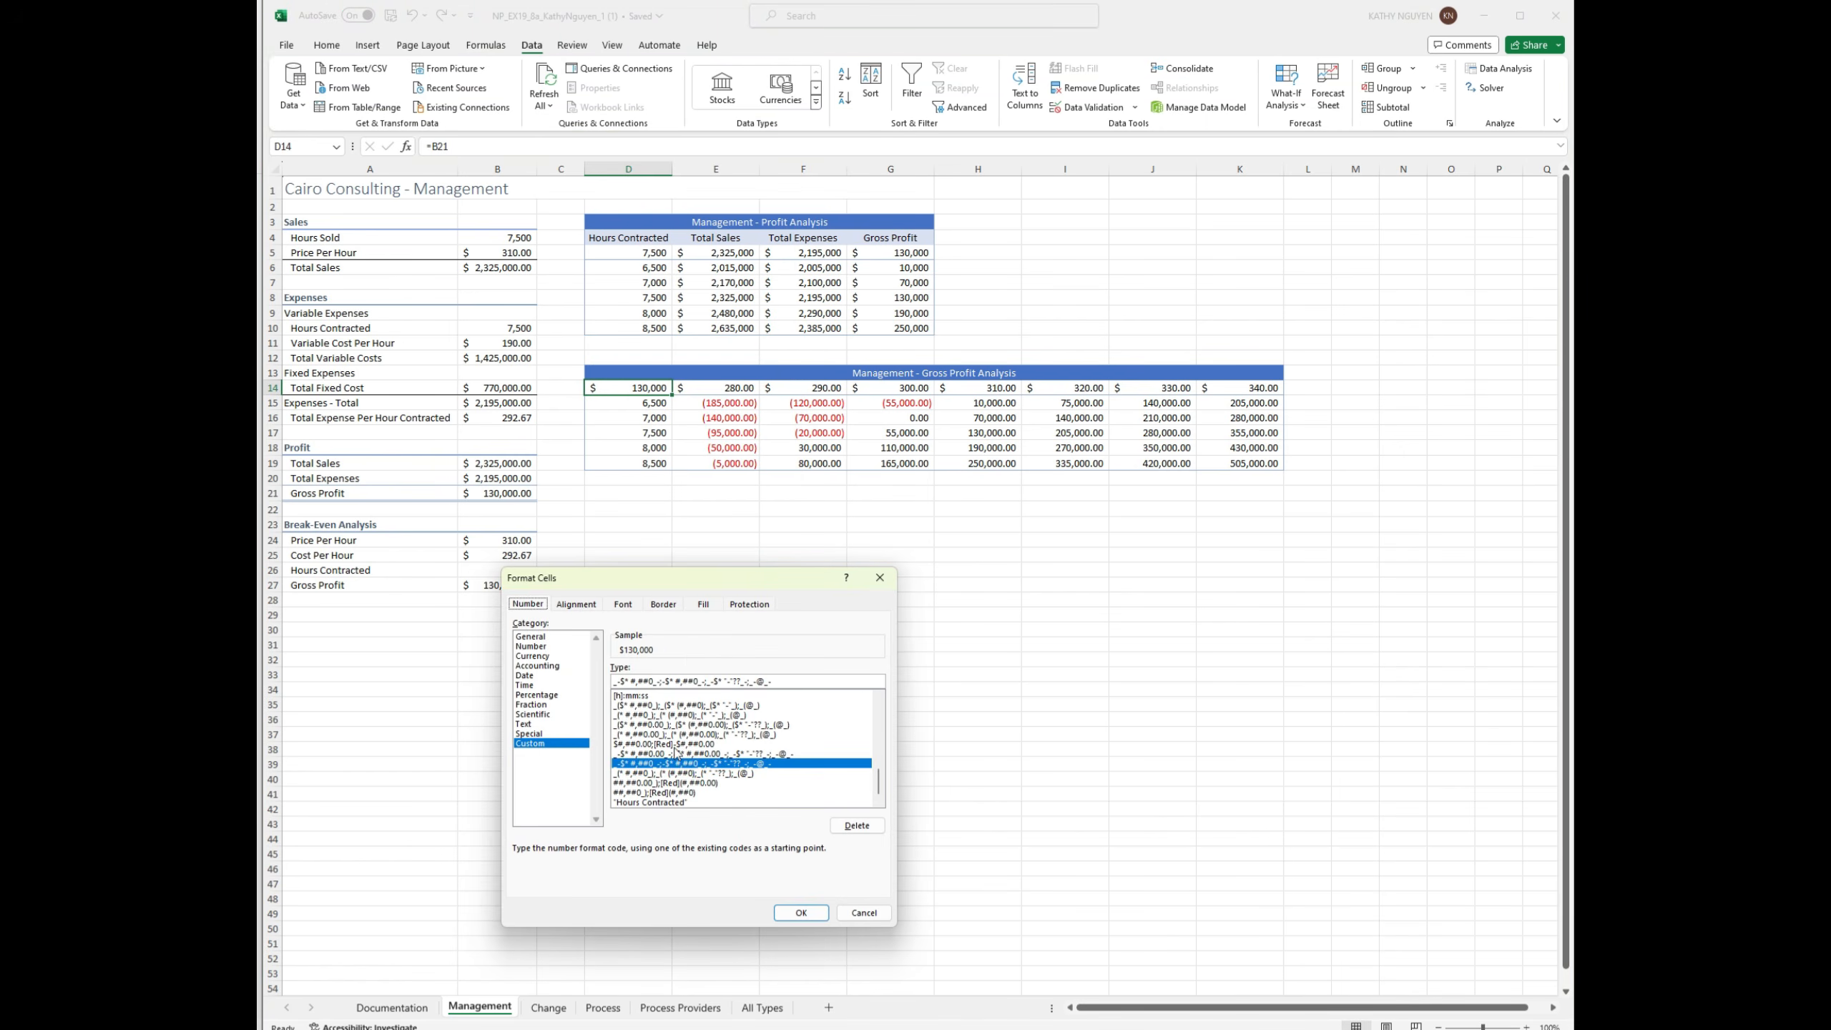
left_click(689, 802)
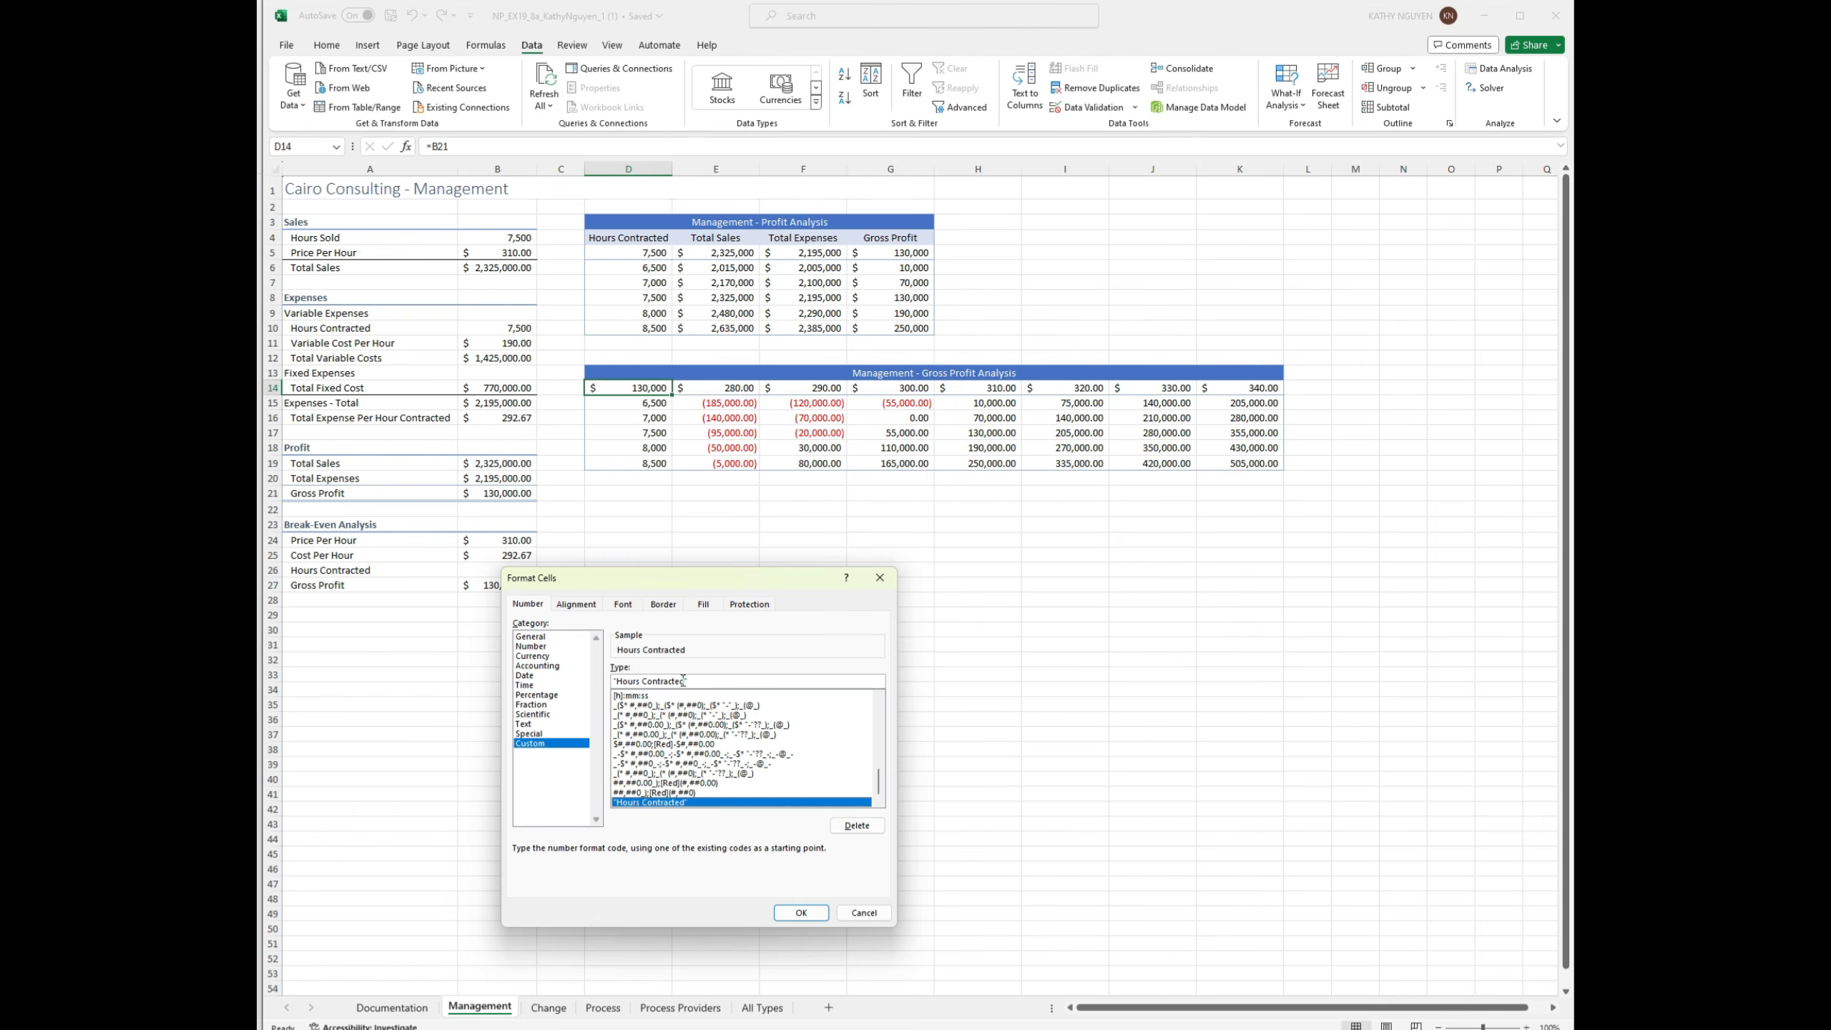
left_click_drag(682, 679, 614, 680)
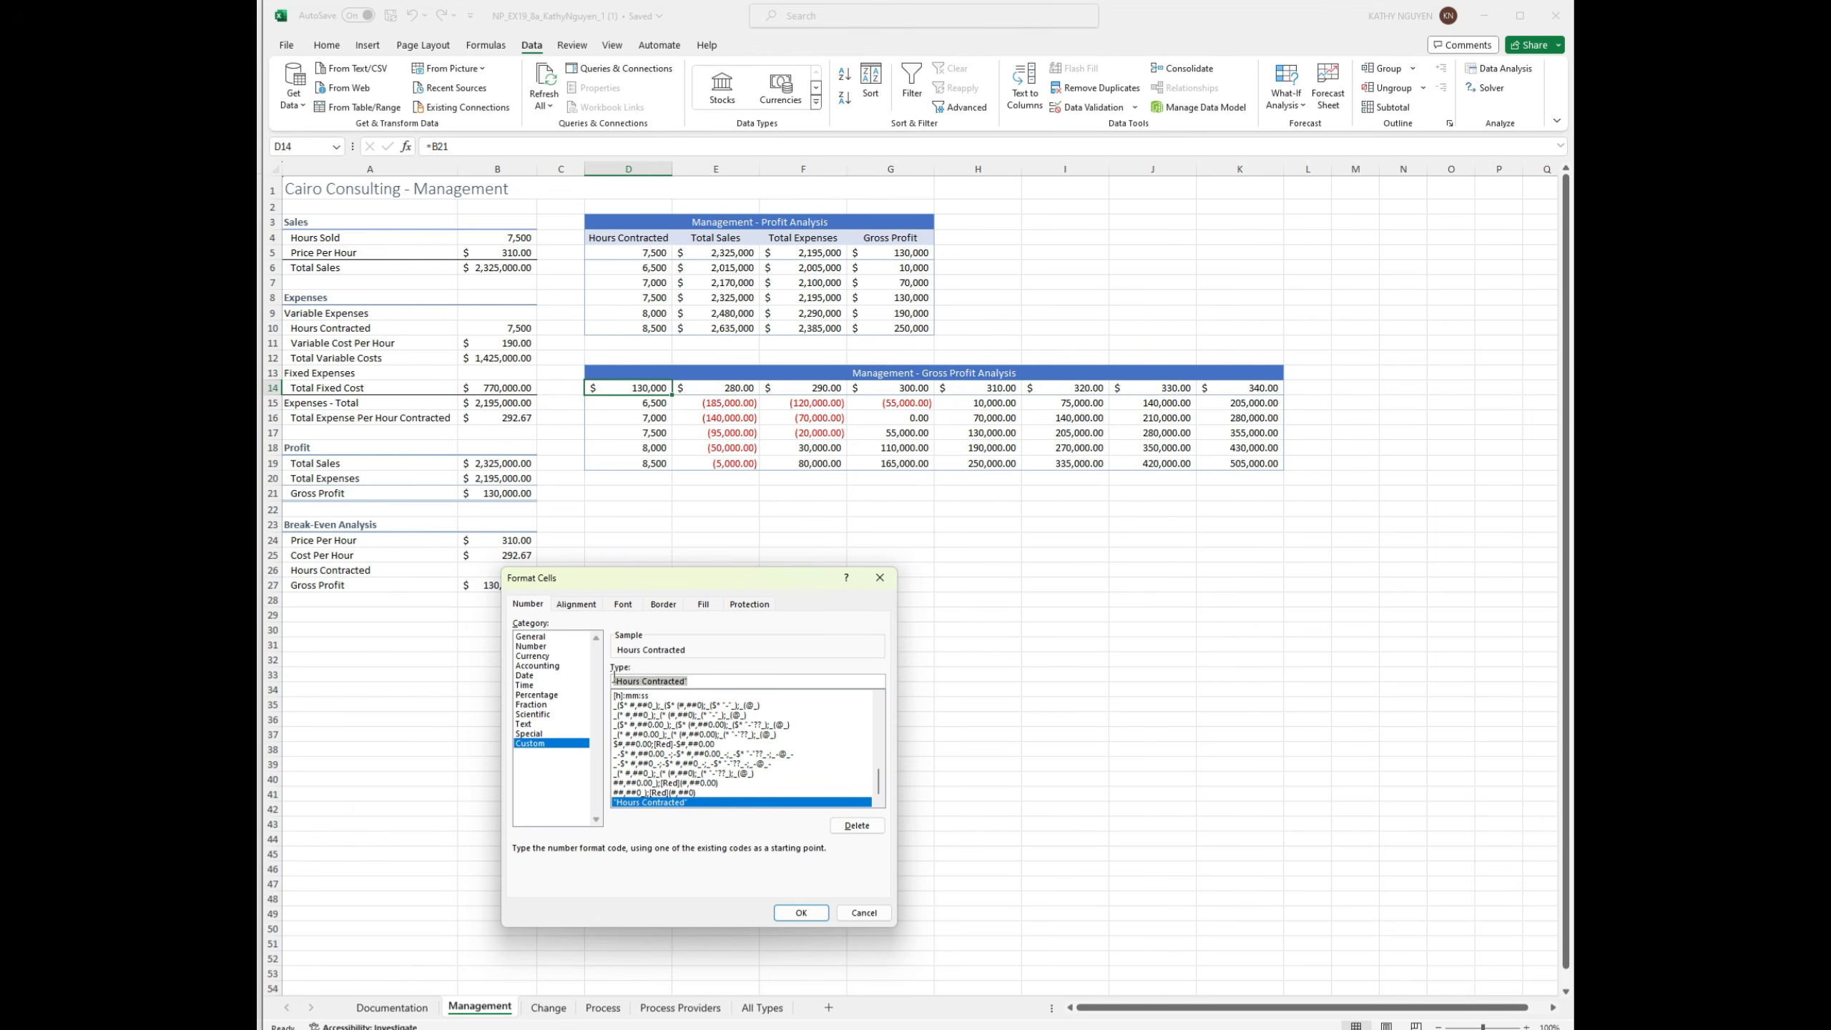
type("H")
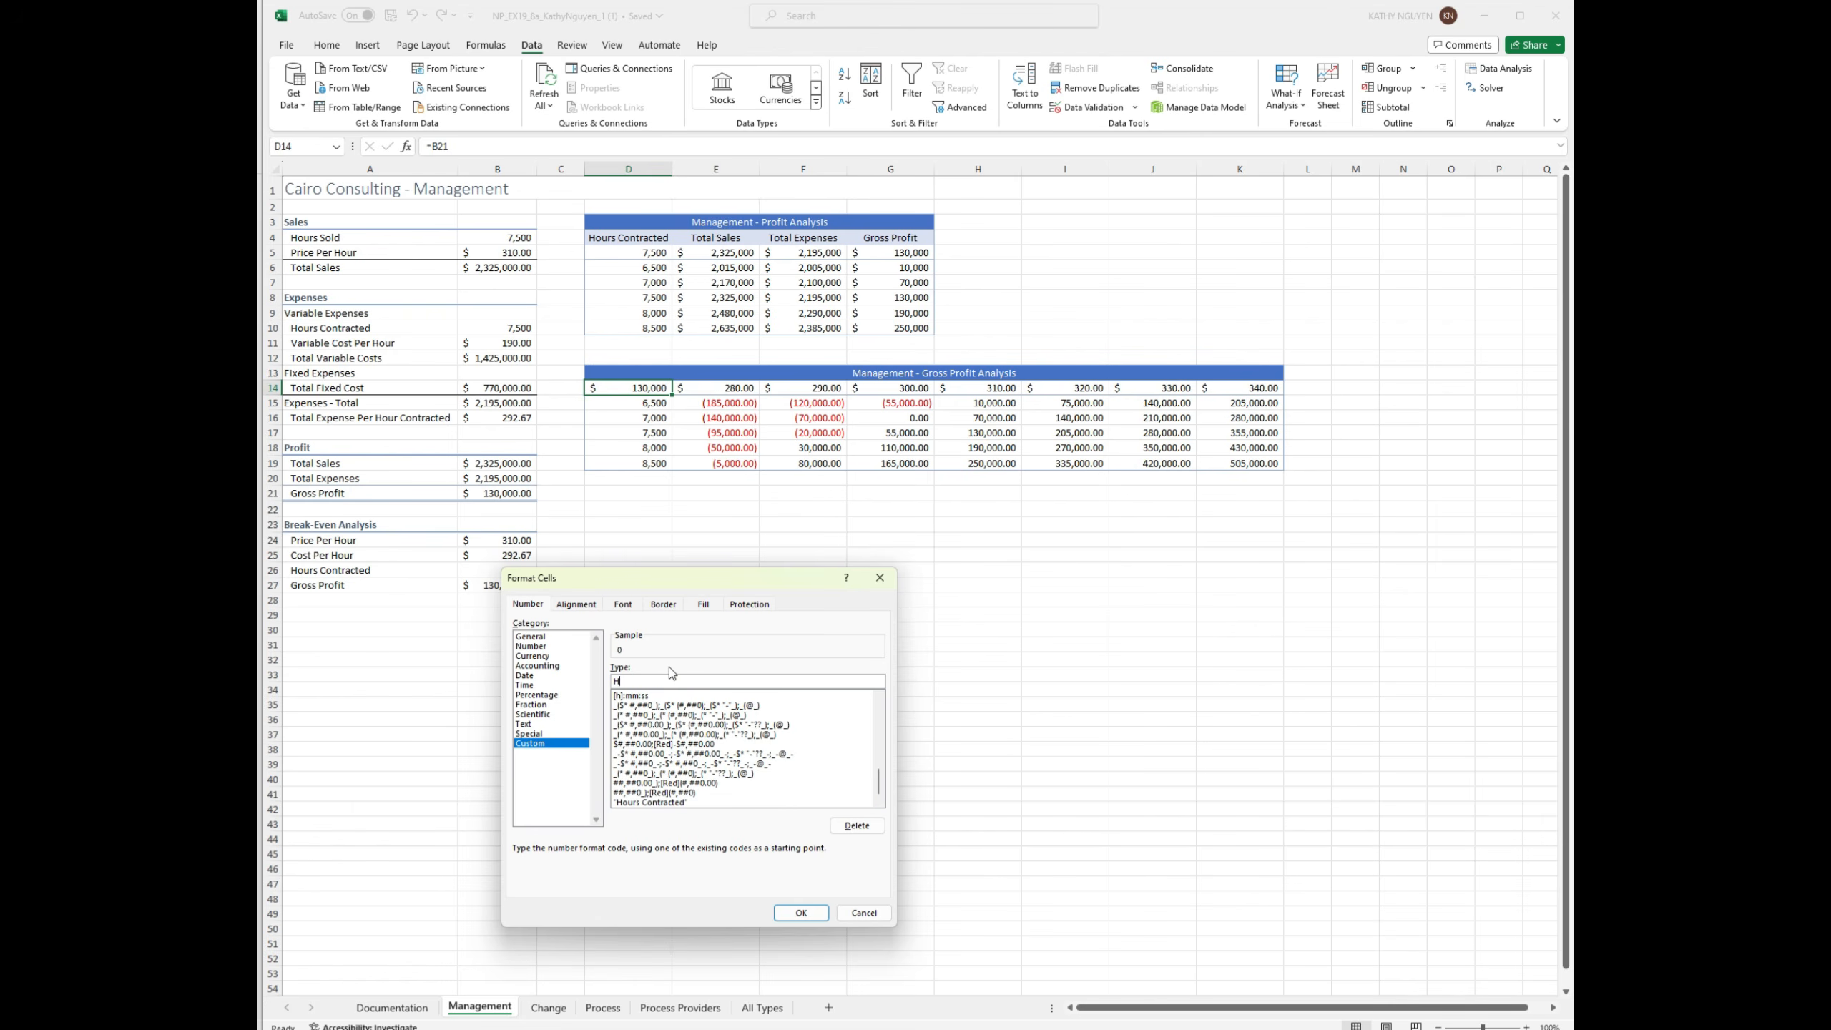
key("BackSpace")
type("\"Hours/Price")
left_click(801, 913)
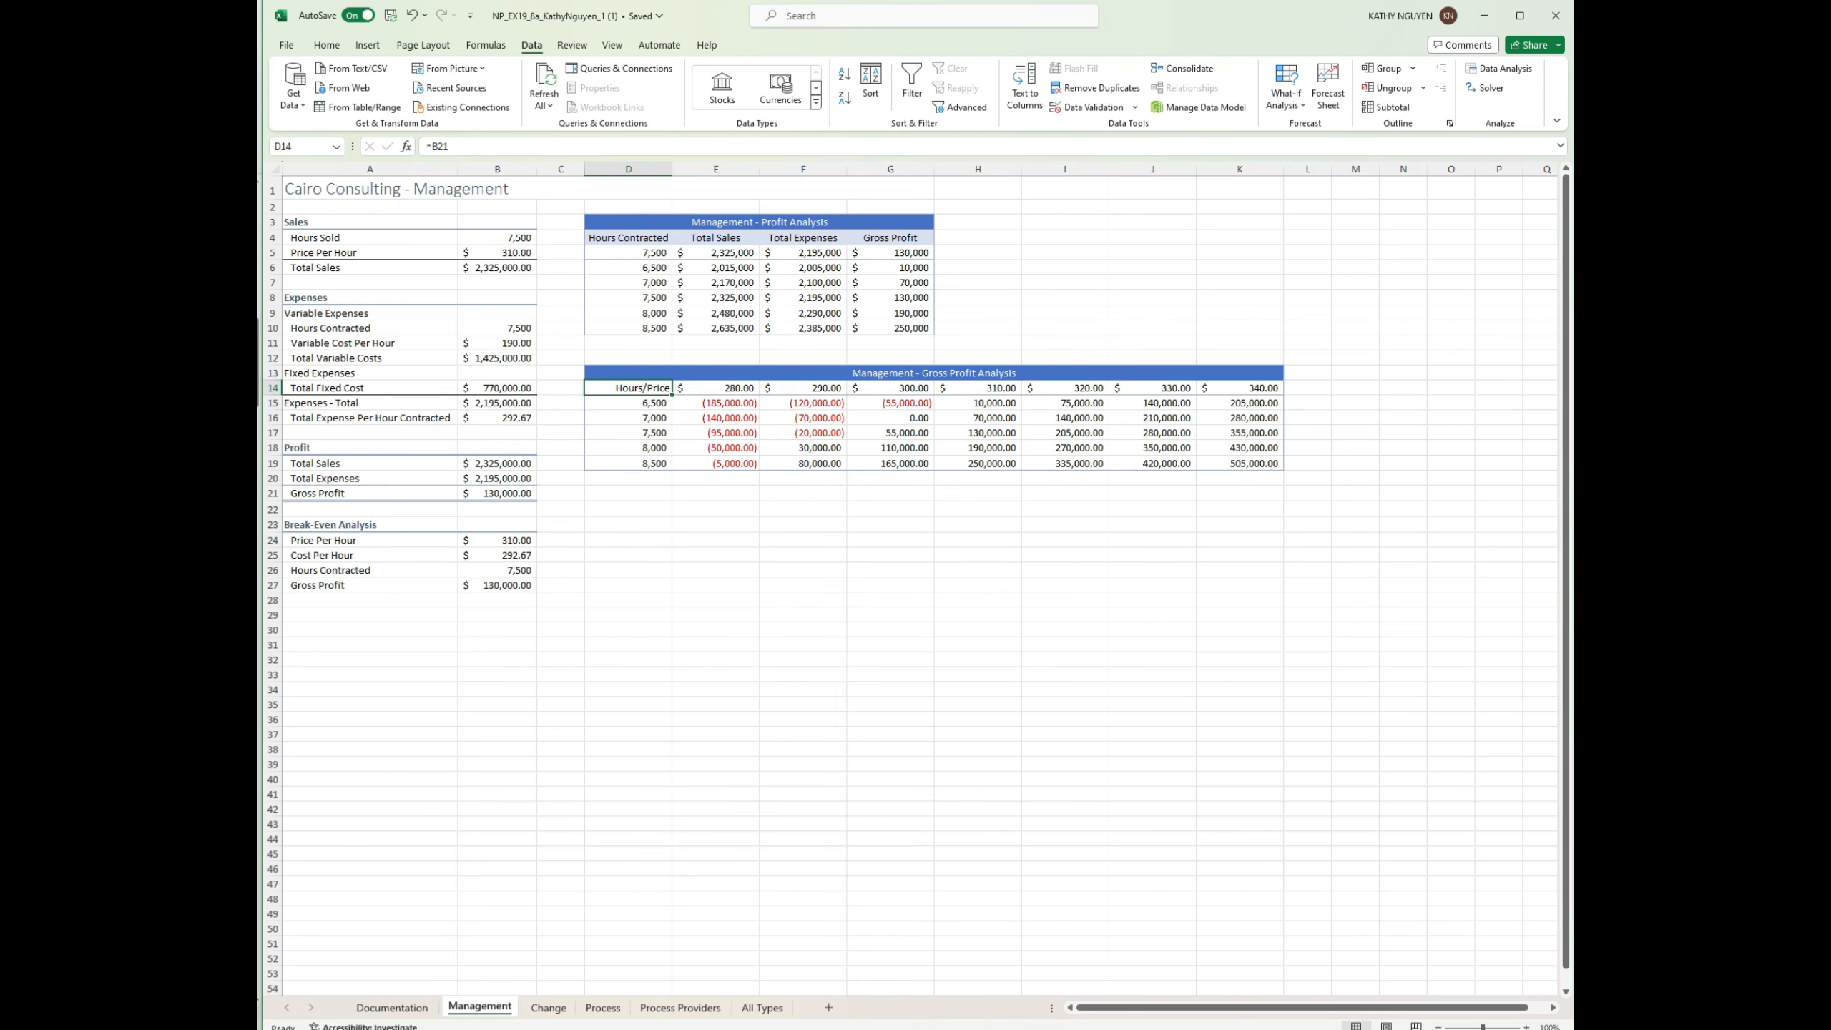
Step: On the Change worksheet, insert a Scatter with Straight Lines chart based on the range D4:F14
left_click(548, 1008)
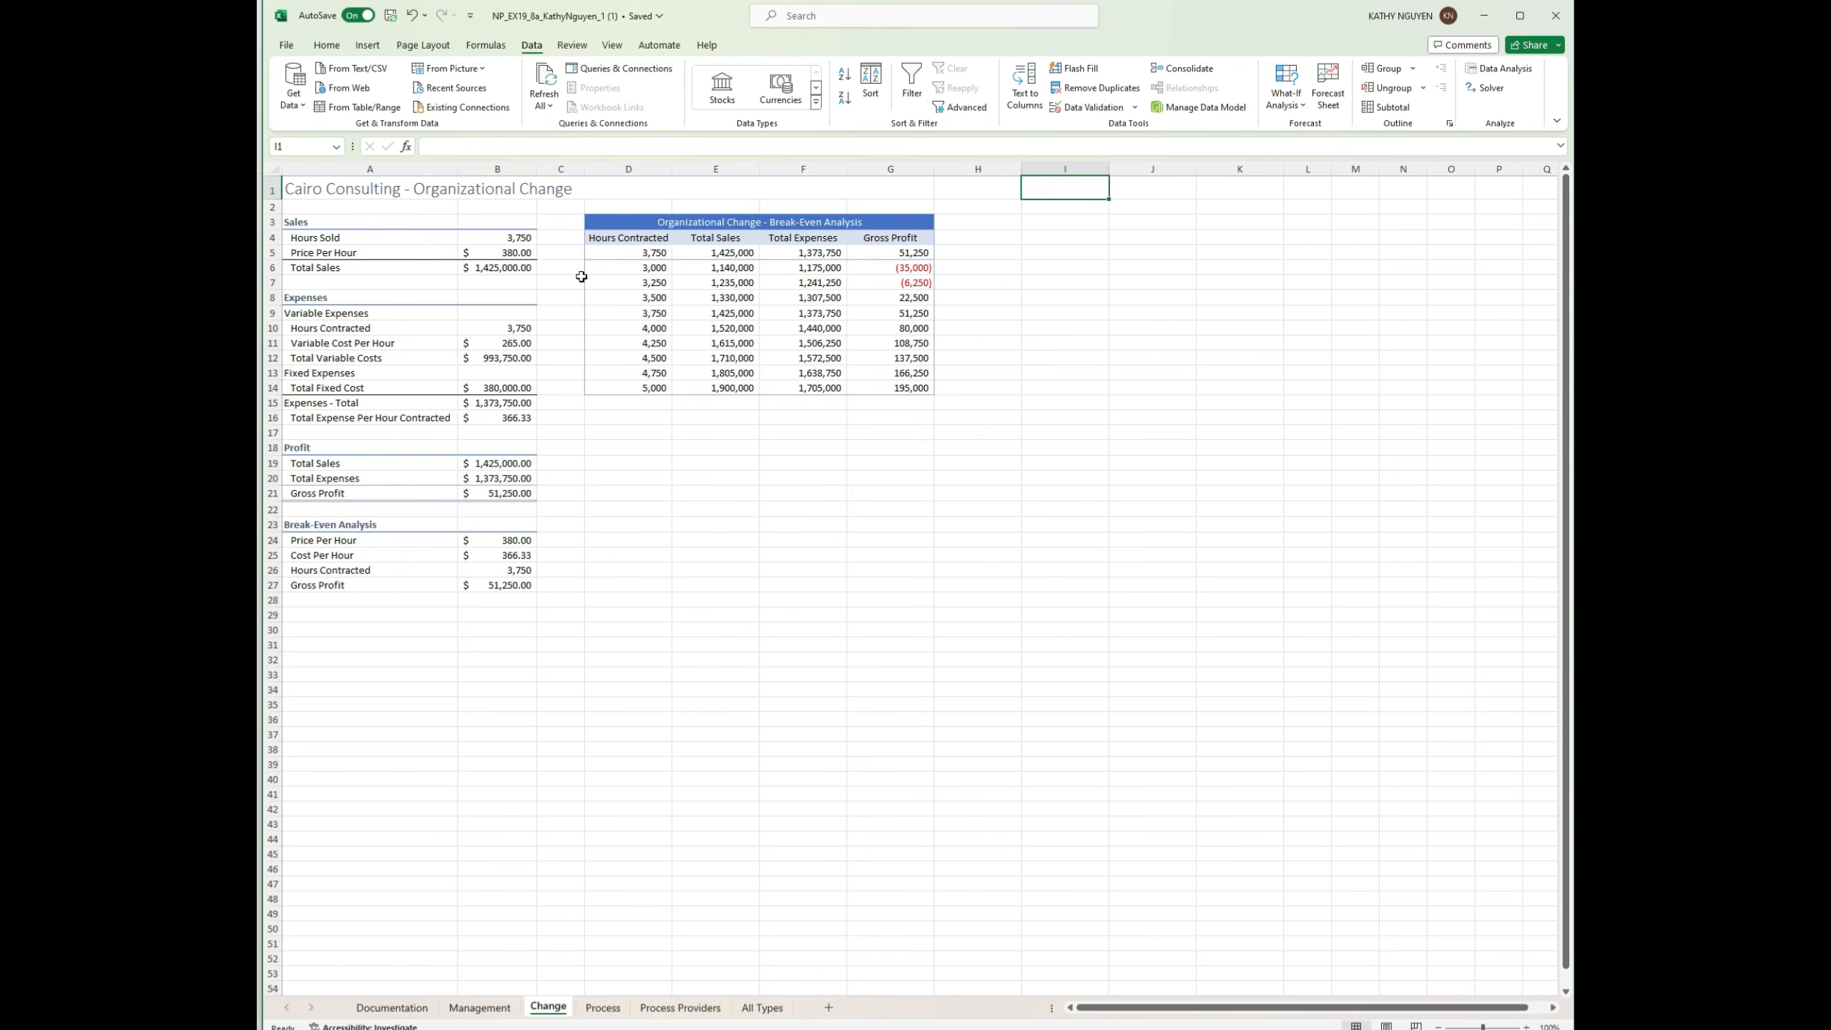
left_click(640, 253)
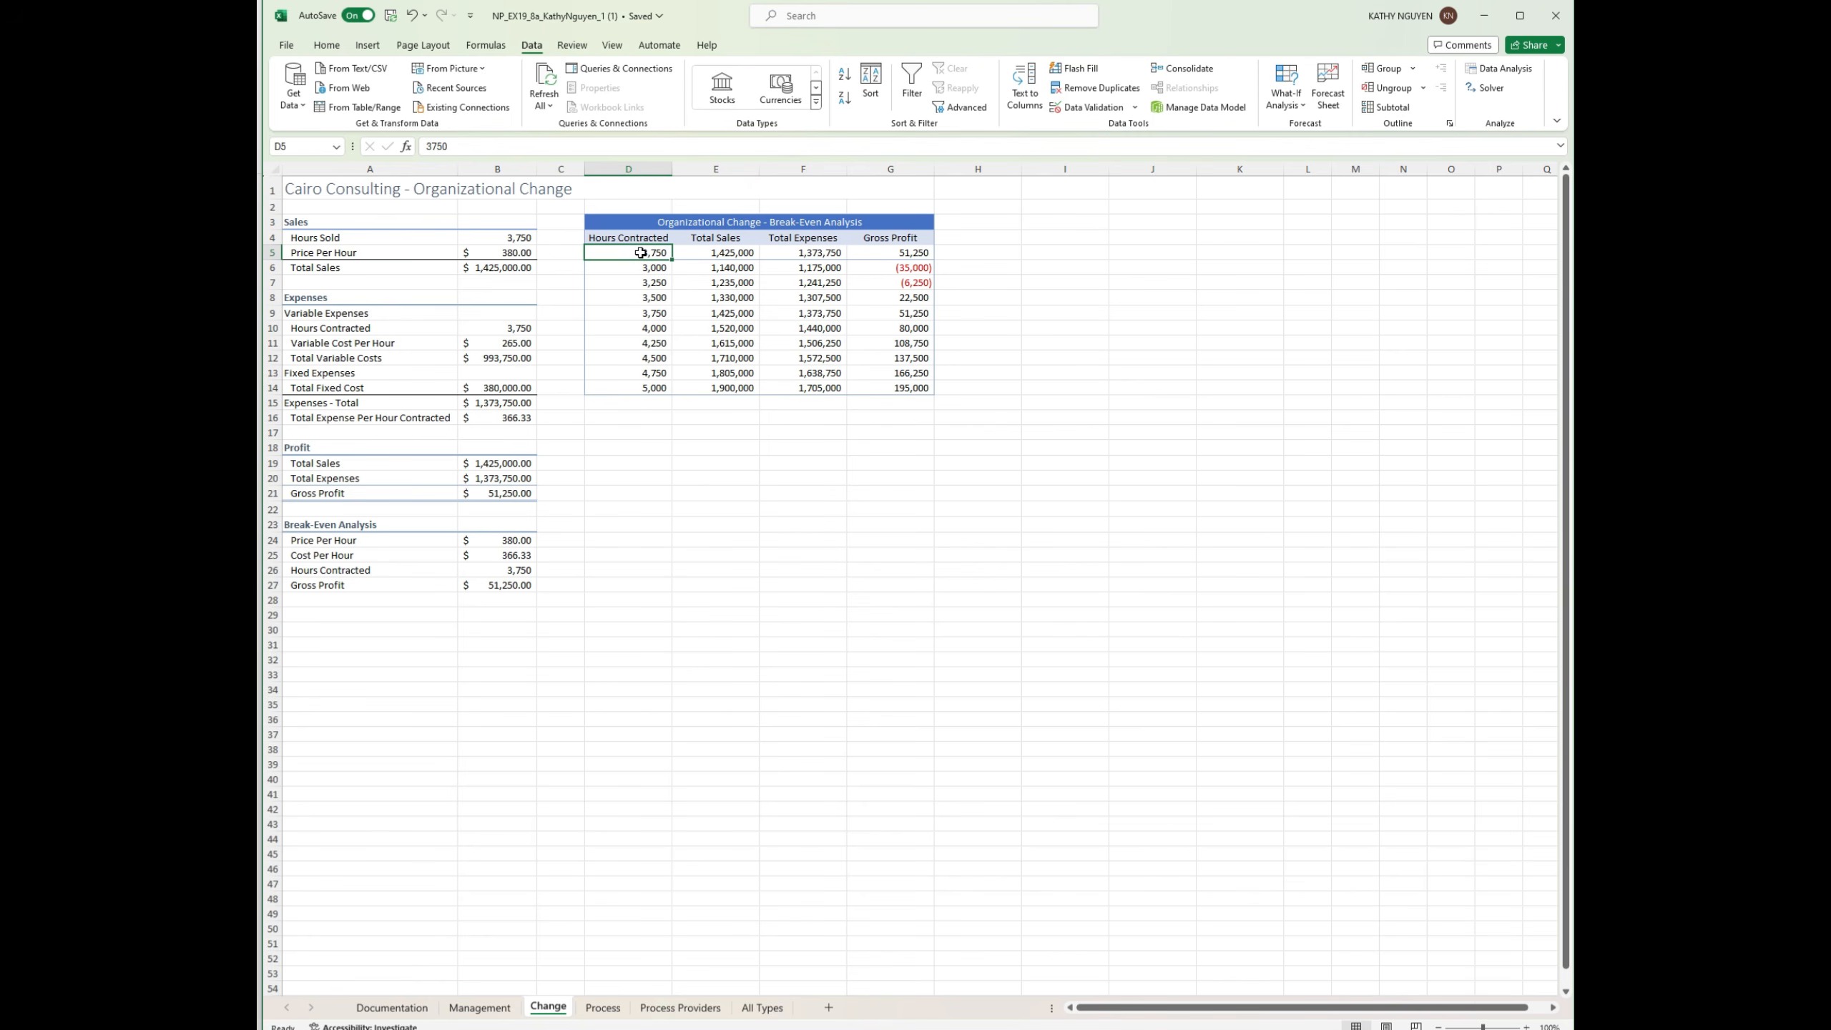
left_click_drag(633, 239, 857, 402)
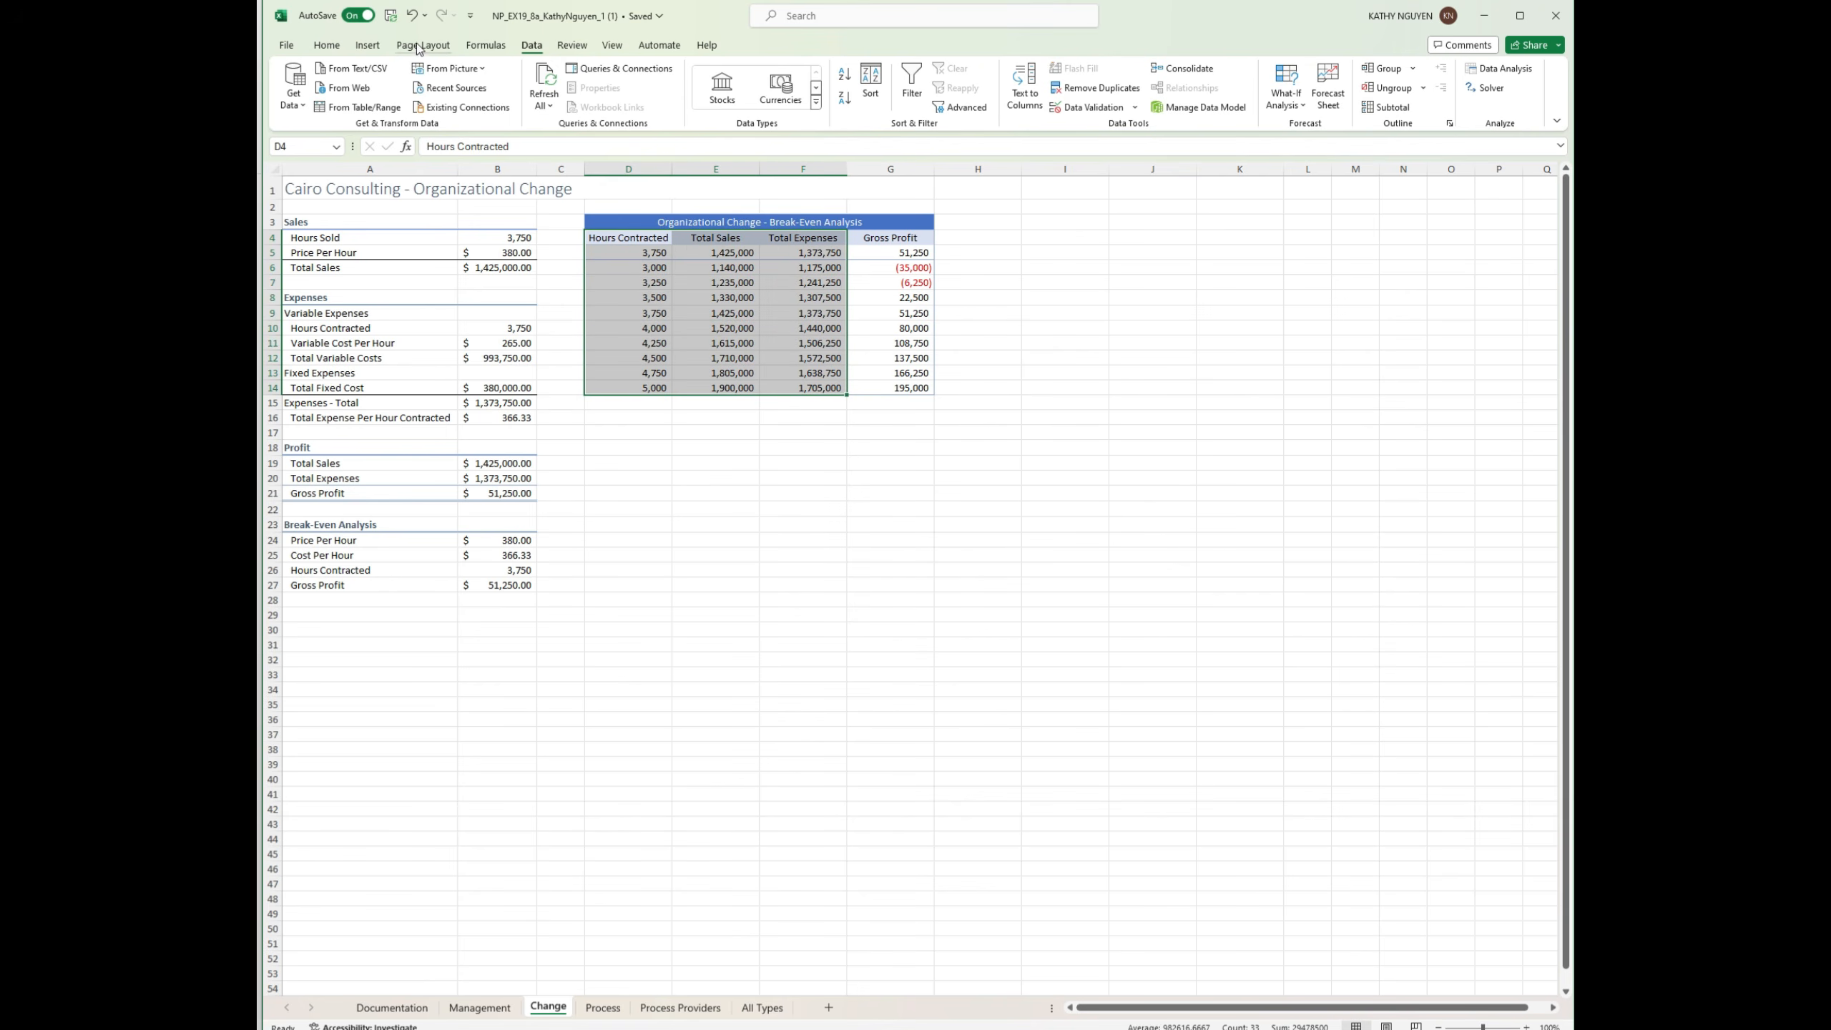
left_click(368, 45)
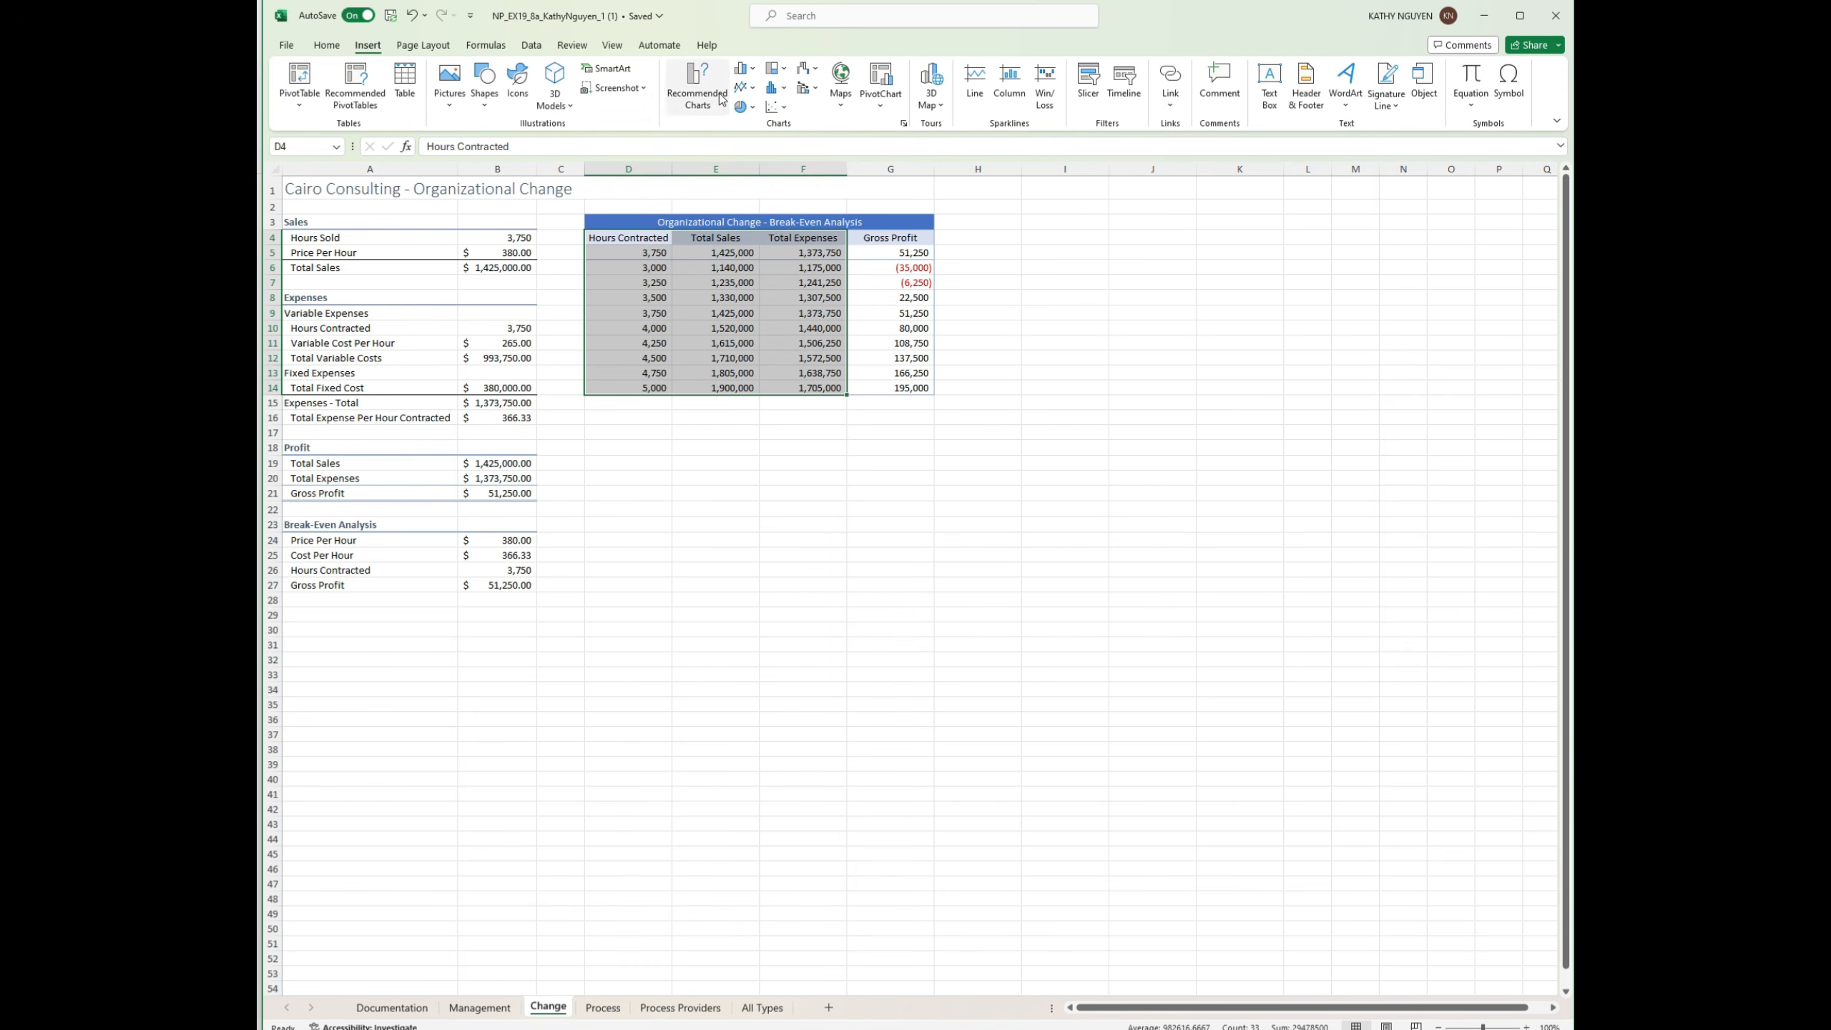
left_click(777, 106)
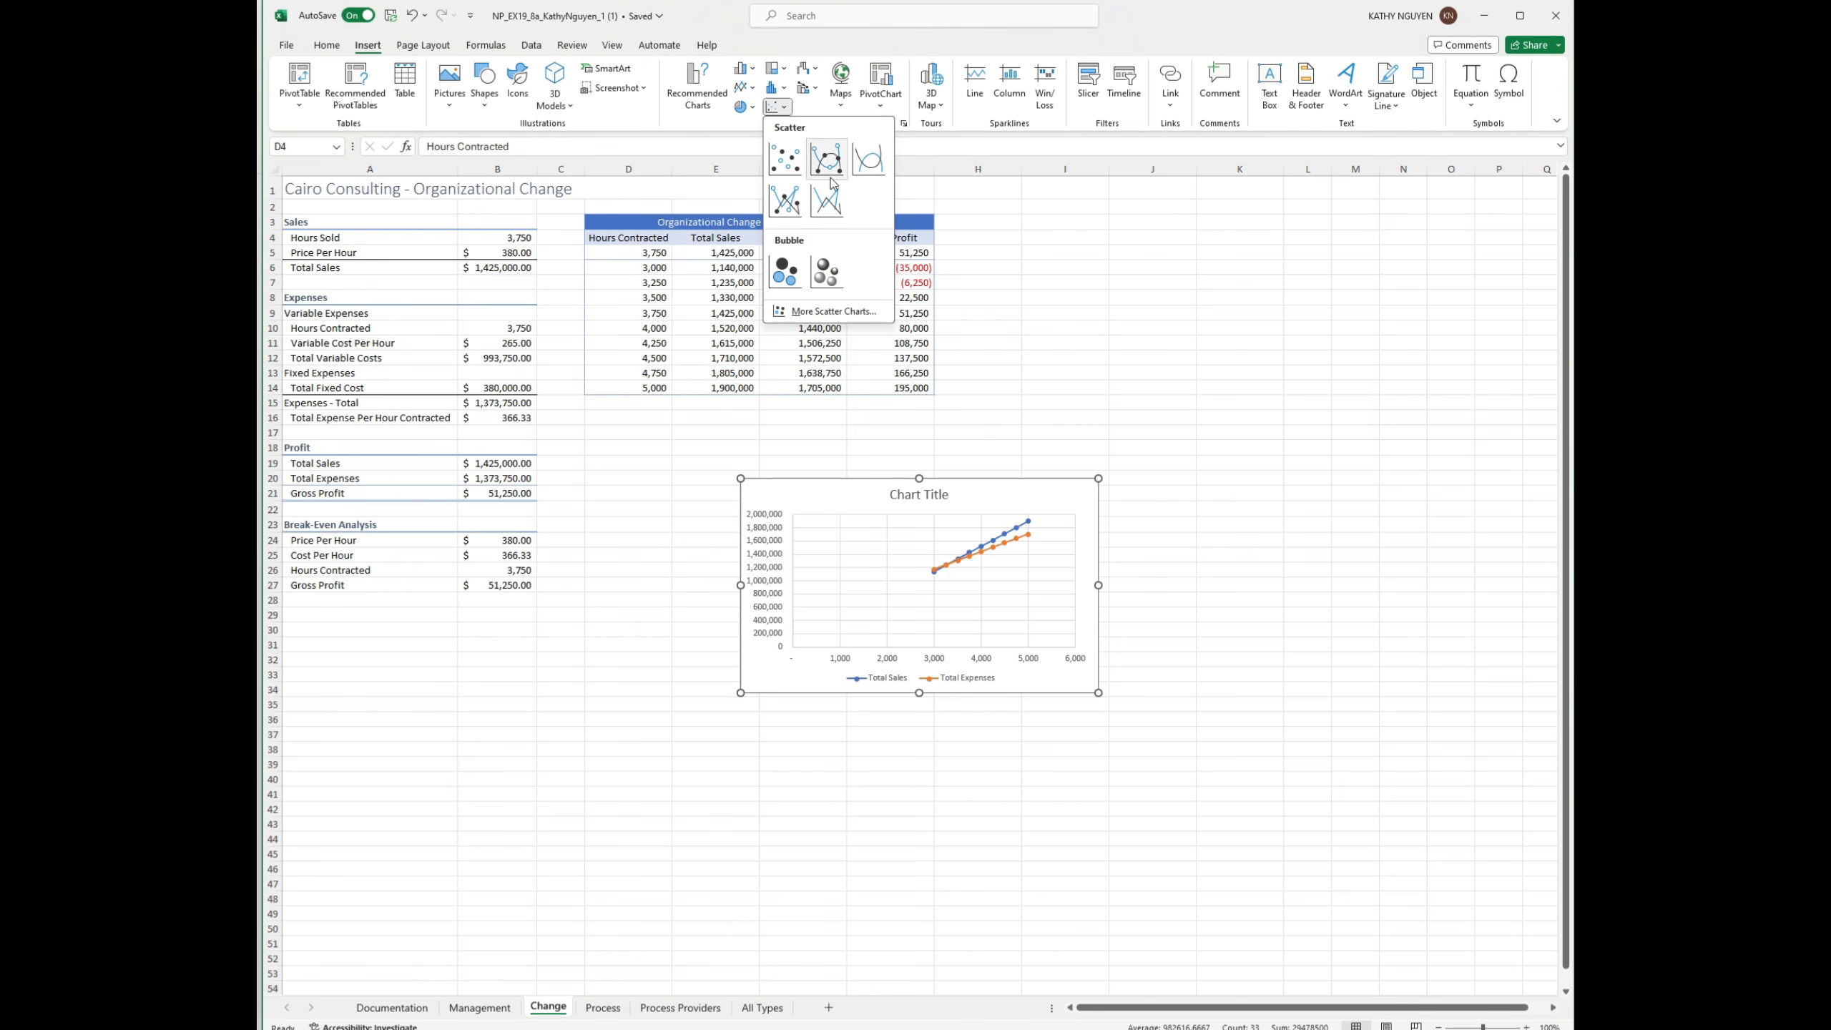
left_click(698, 87)
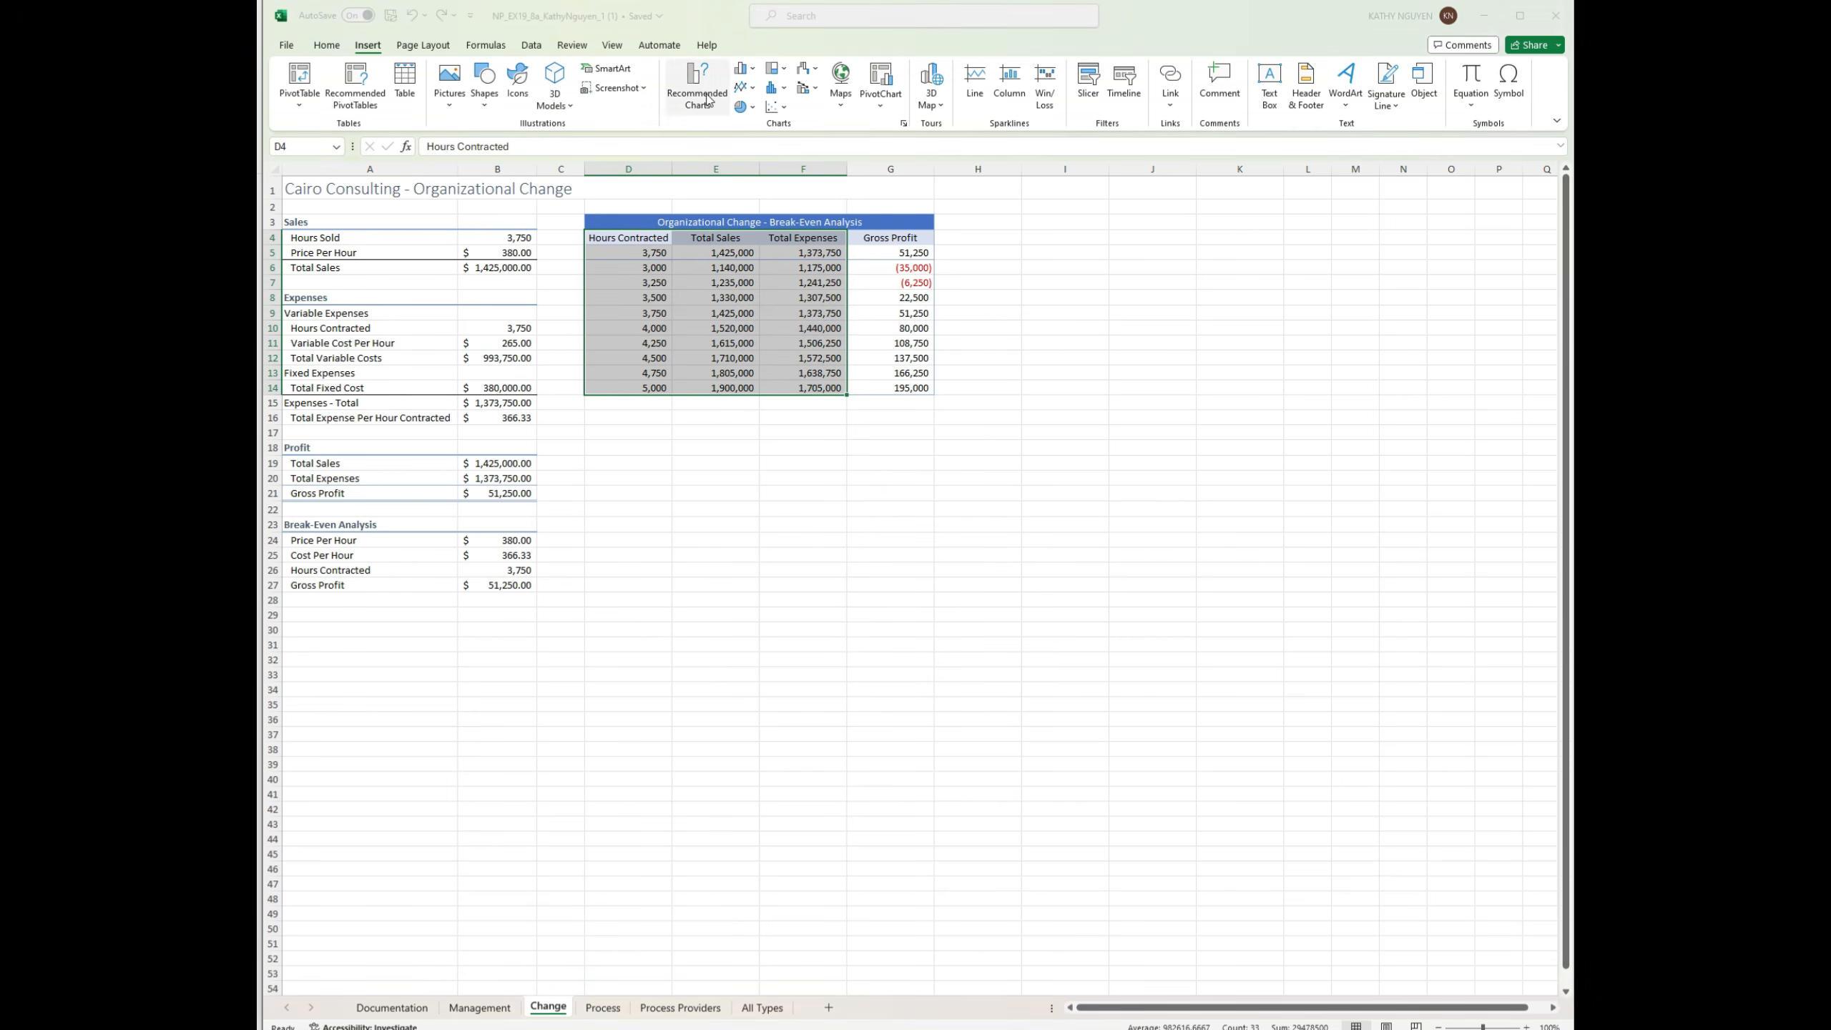
left_click(802, 333)
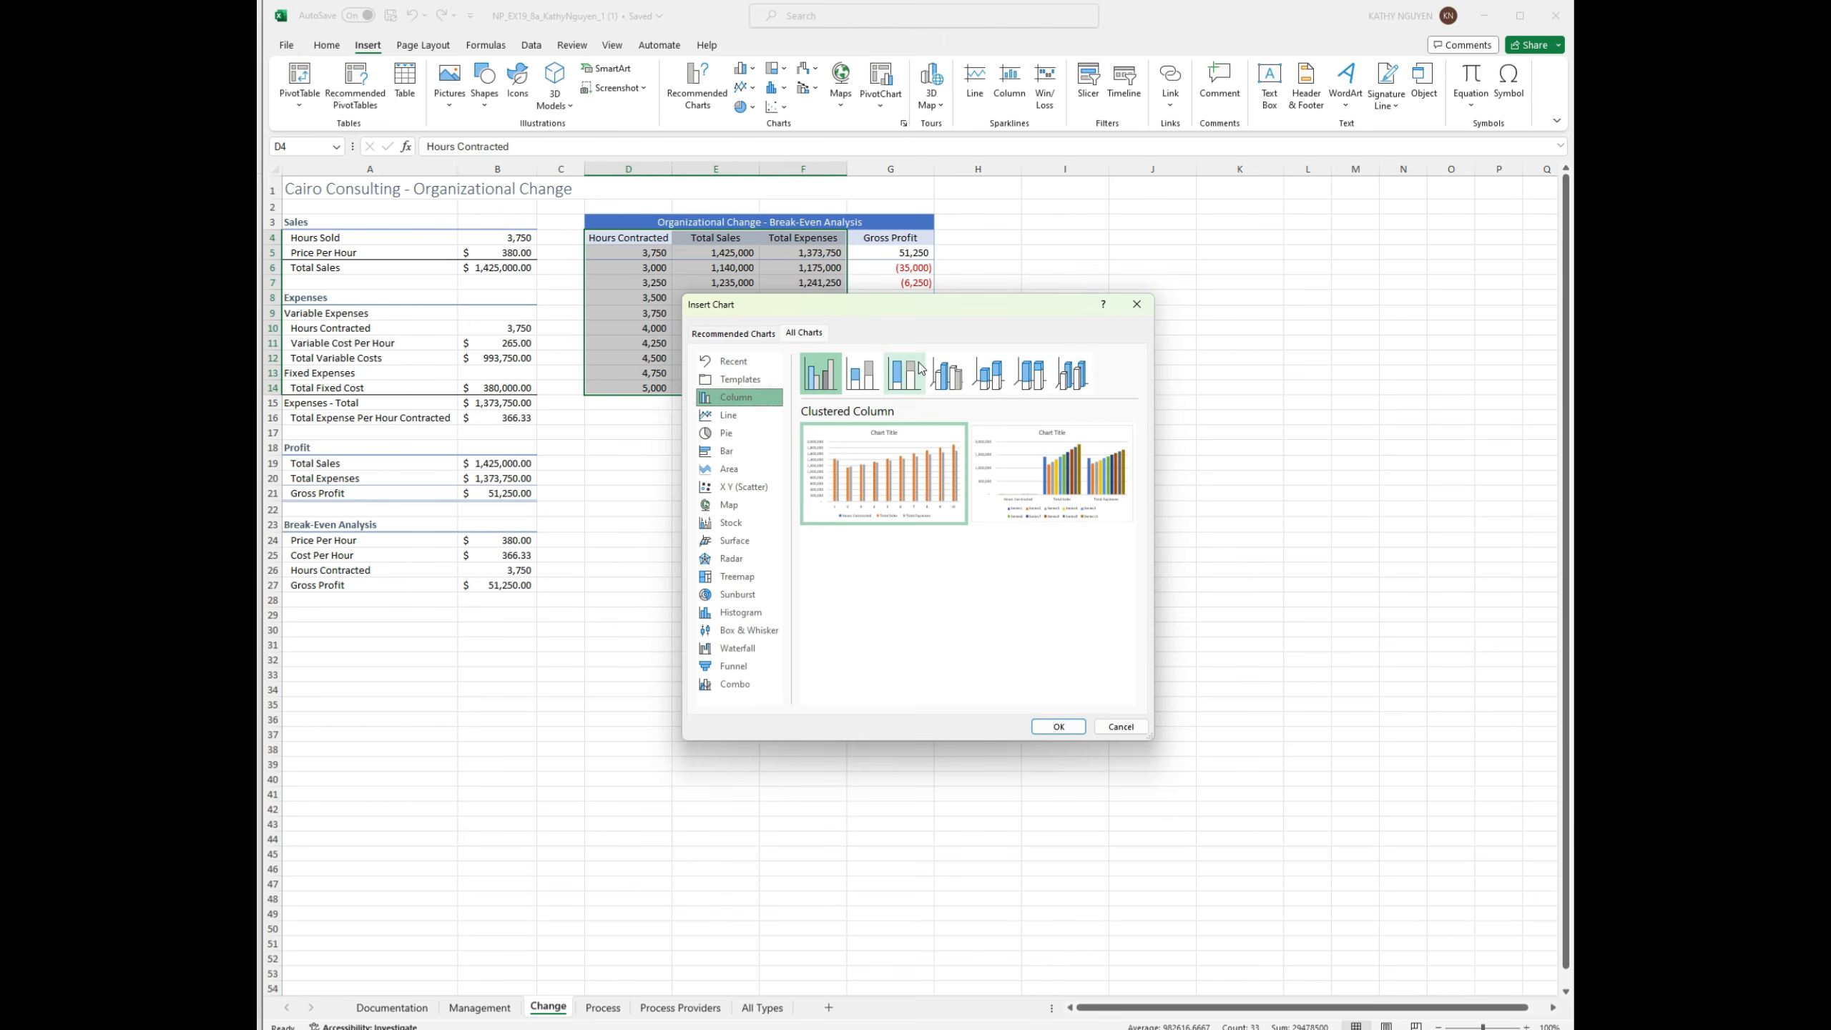
left_click(735, 487)
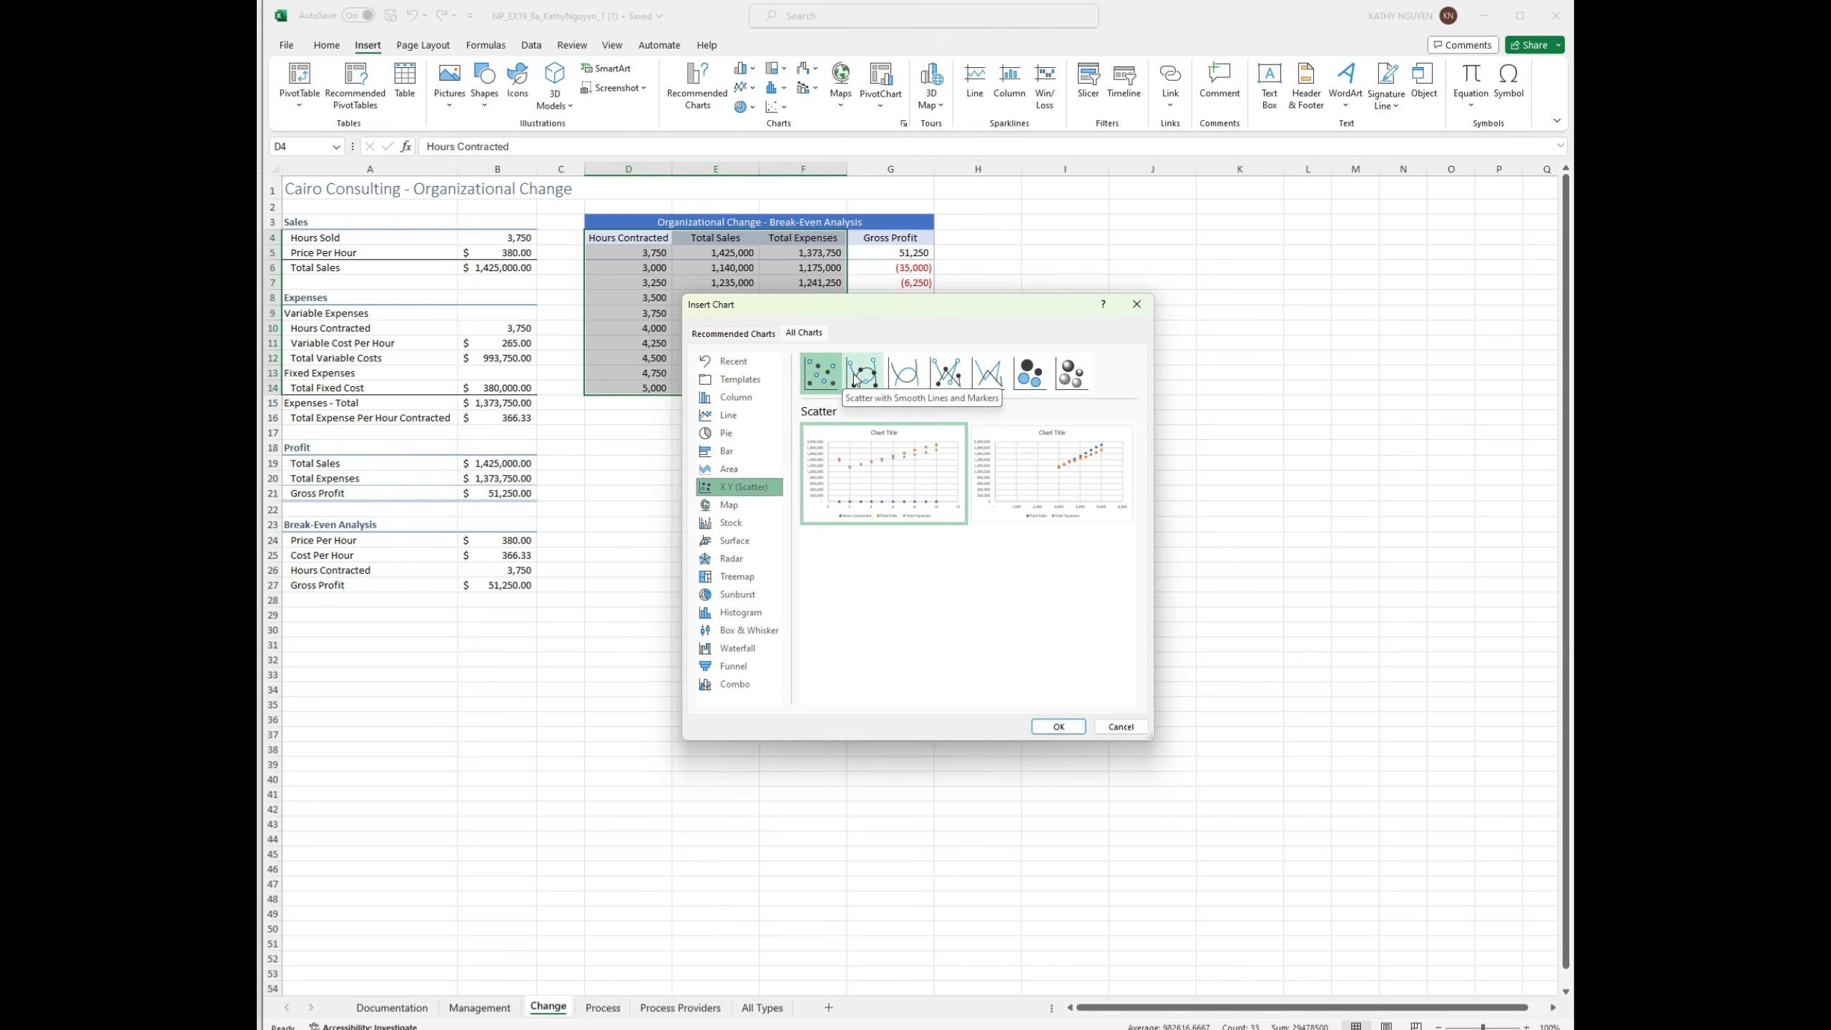
left_click(1001, 379)
left_click(1059, 726)
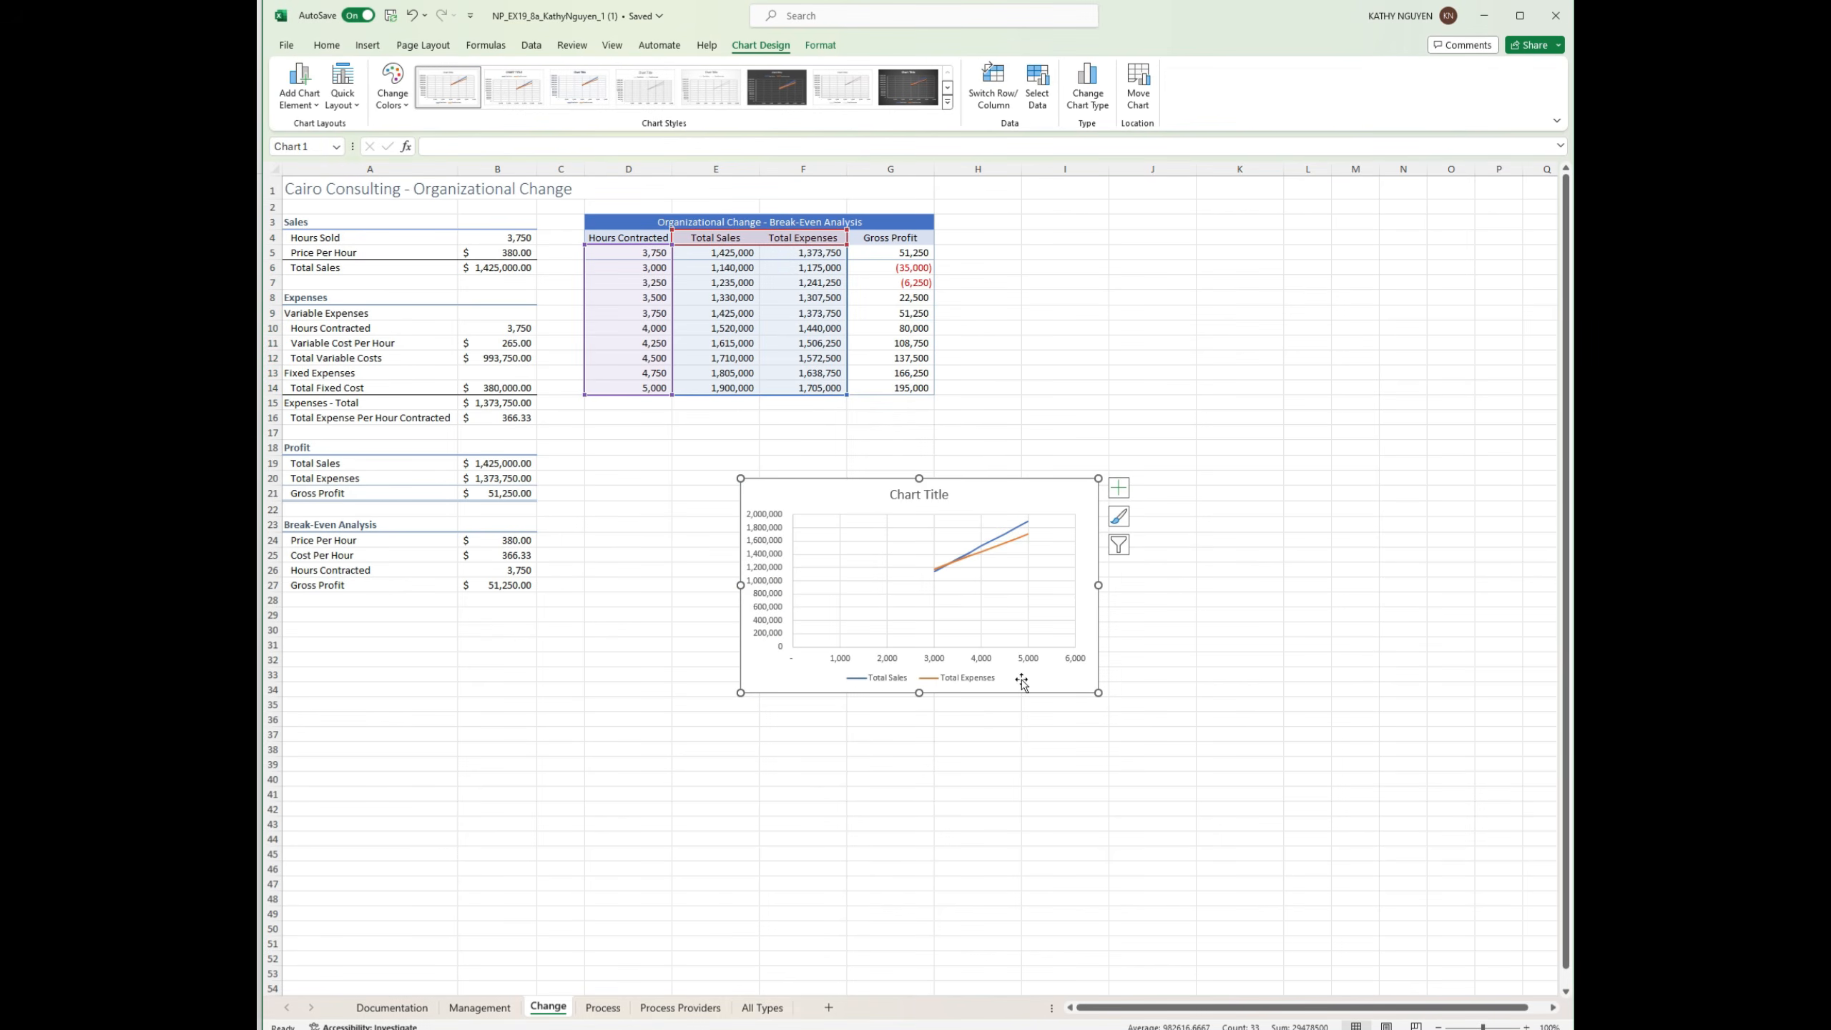
Step: Move the chart directly below the Break-Even Analysis table and delete its chart title
left_click(788, 419)
key("Delete")
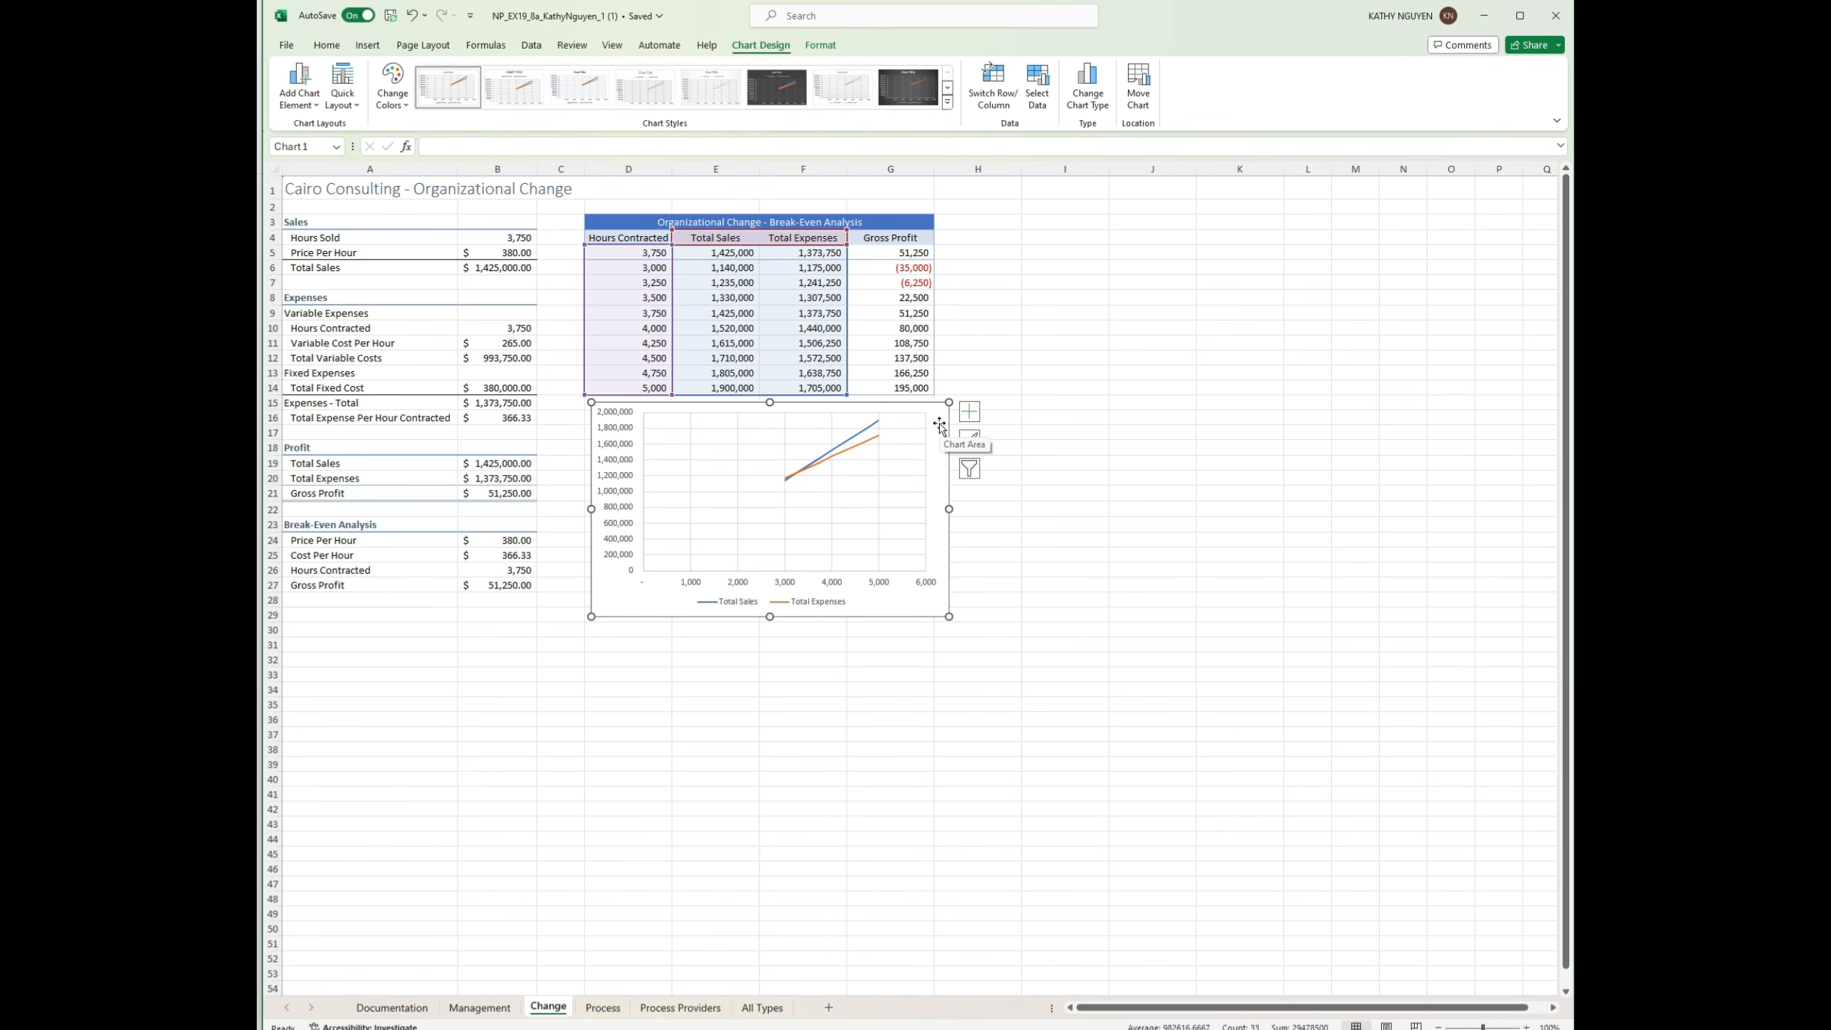
Step: Add axis titles to the chart, with "Sales and Expenses" on the vertical axis and "Hours Contracted" on the horizontal axis
left_click(981, 418)
left_click(1005, 445)
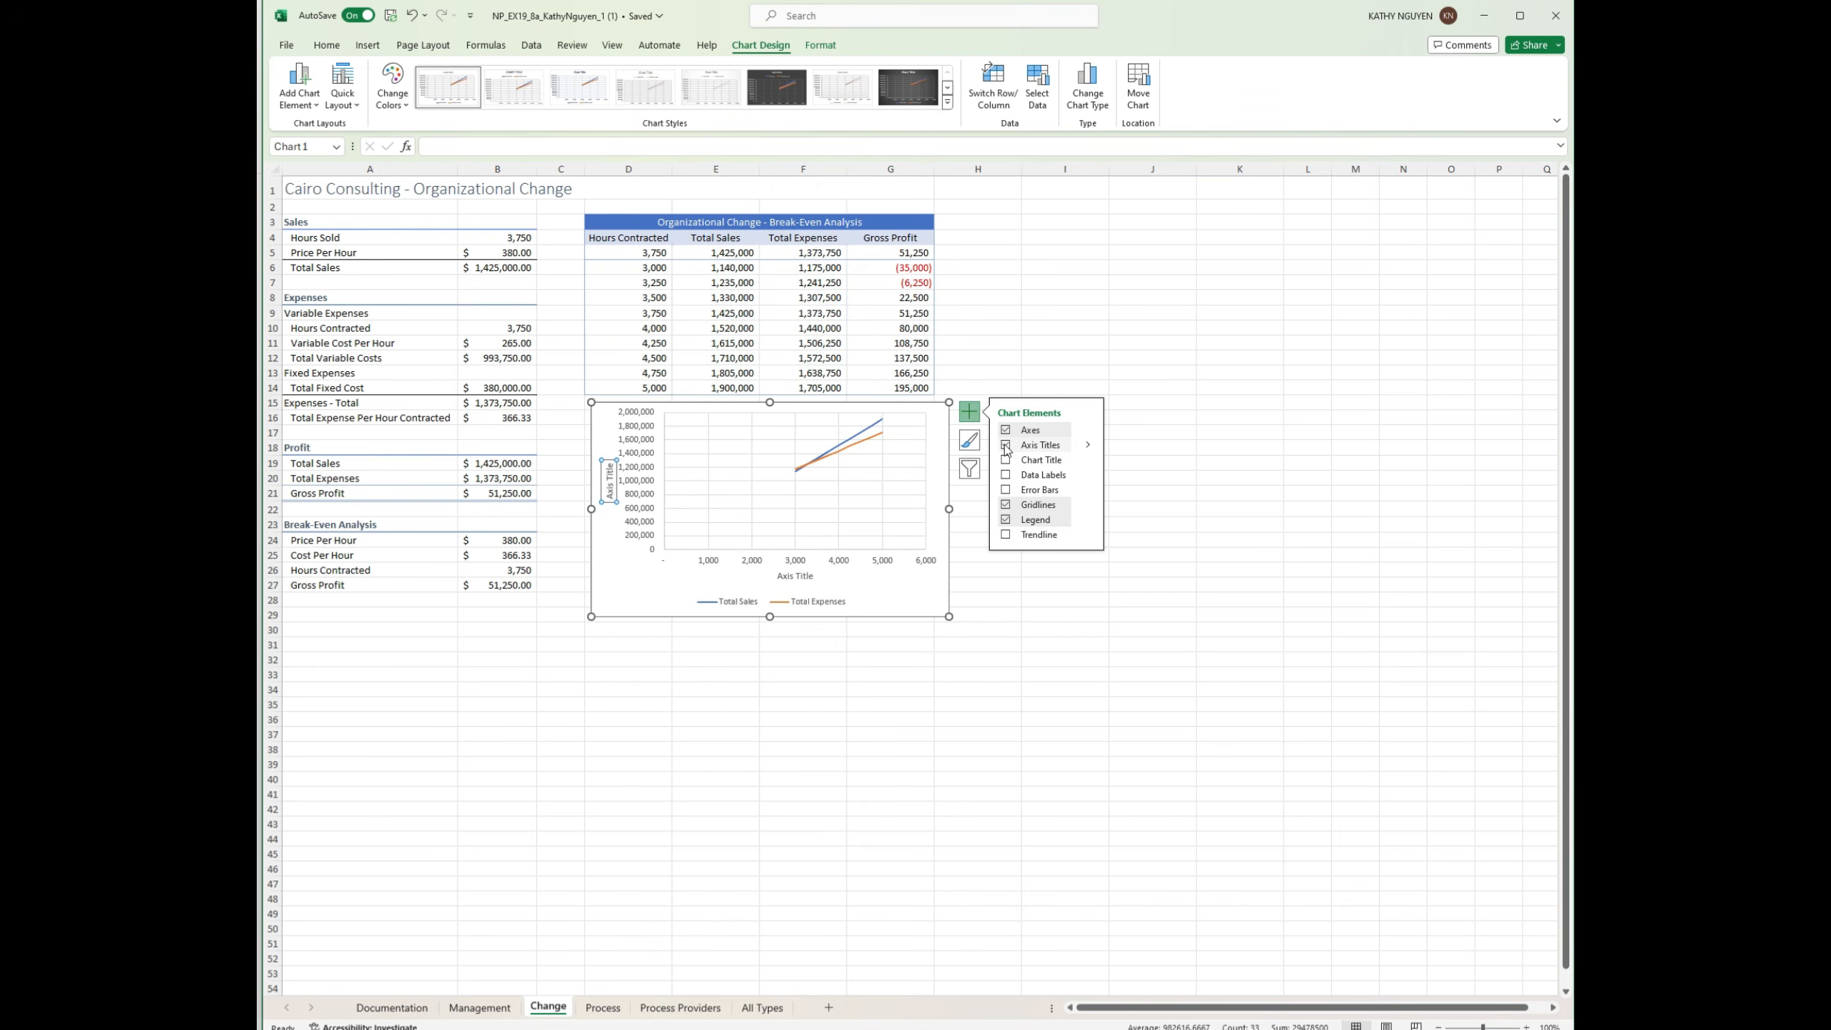
triple_click(609, 483)
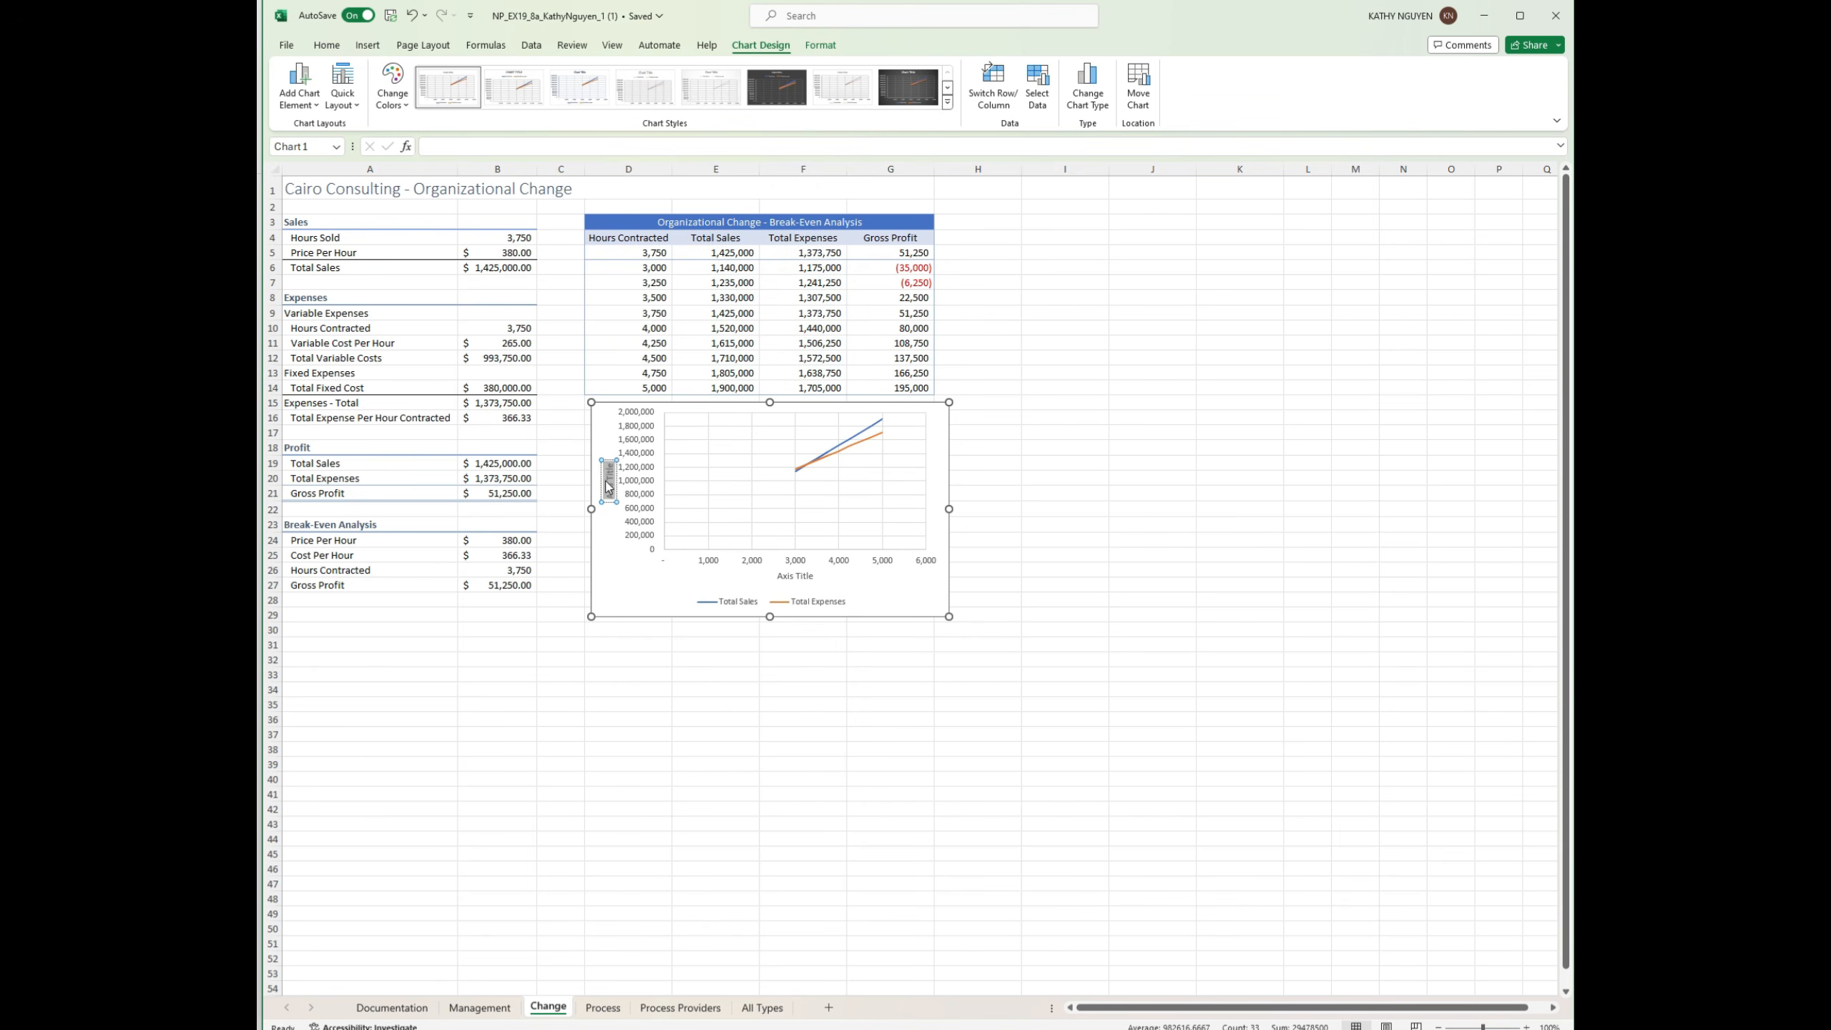
type("Sales and Expernses")
double_click(803, 576)
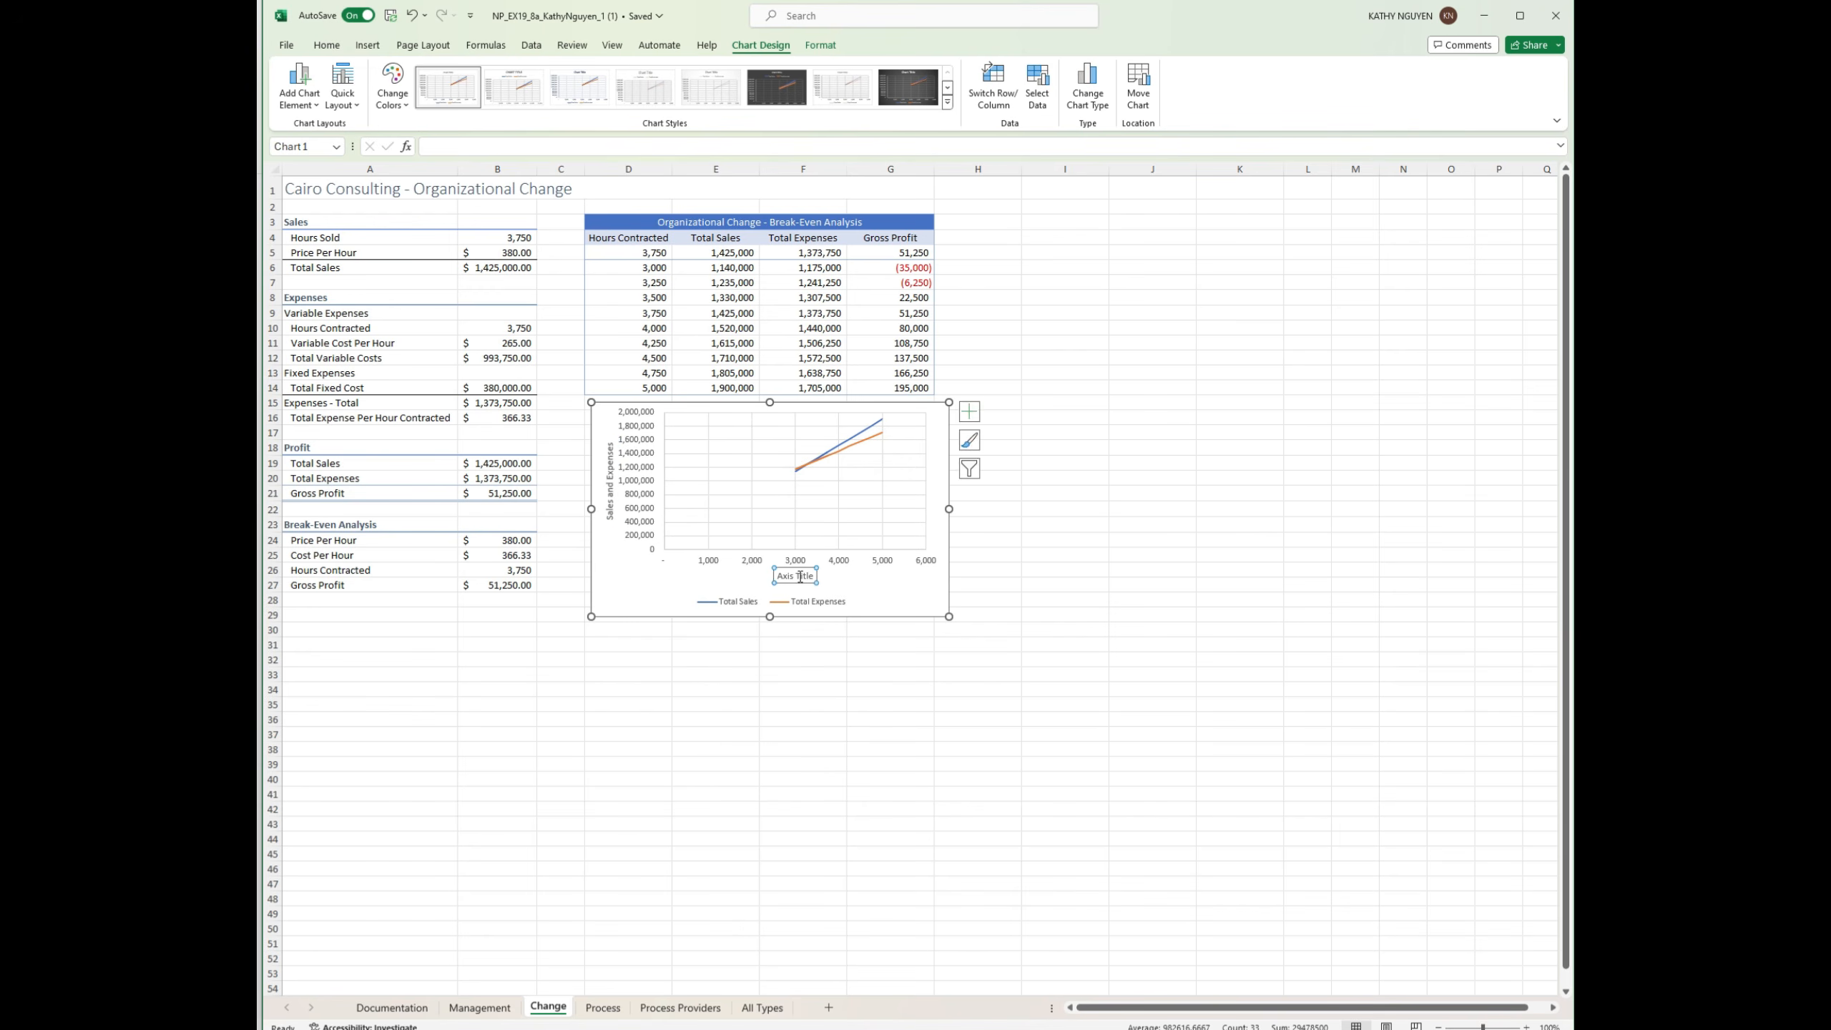
triple_click(799, 577)
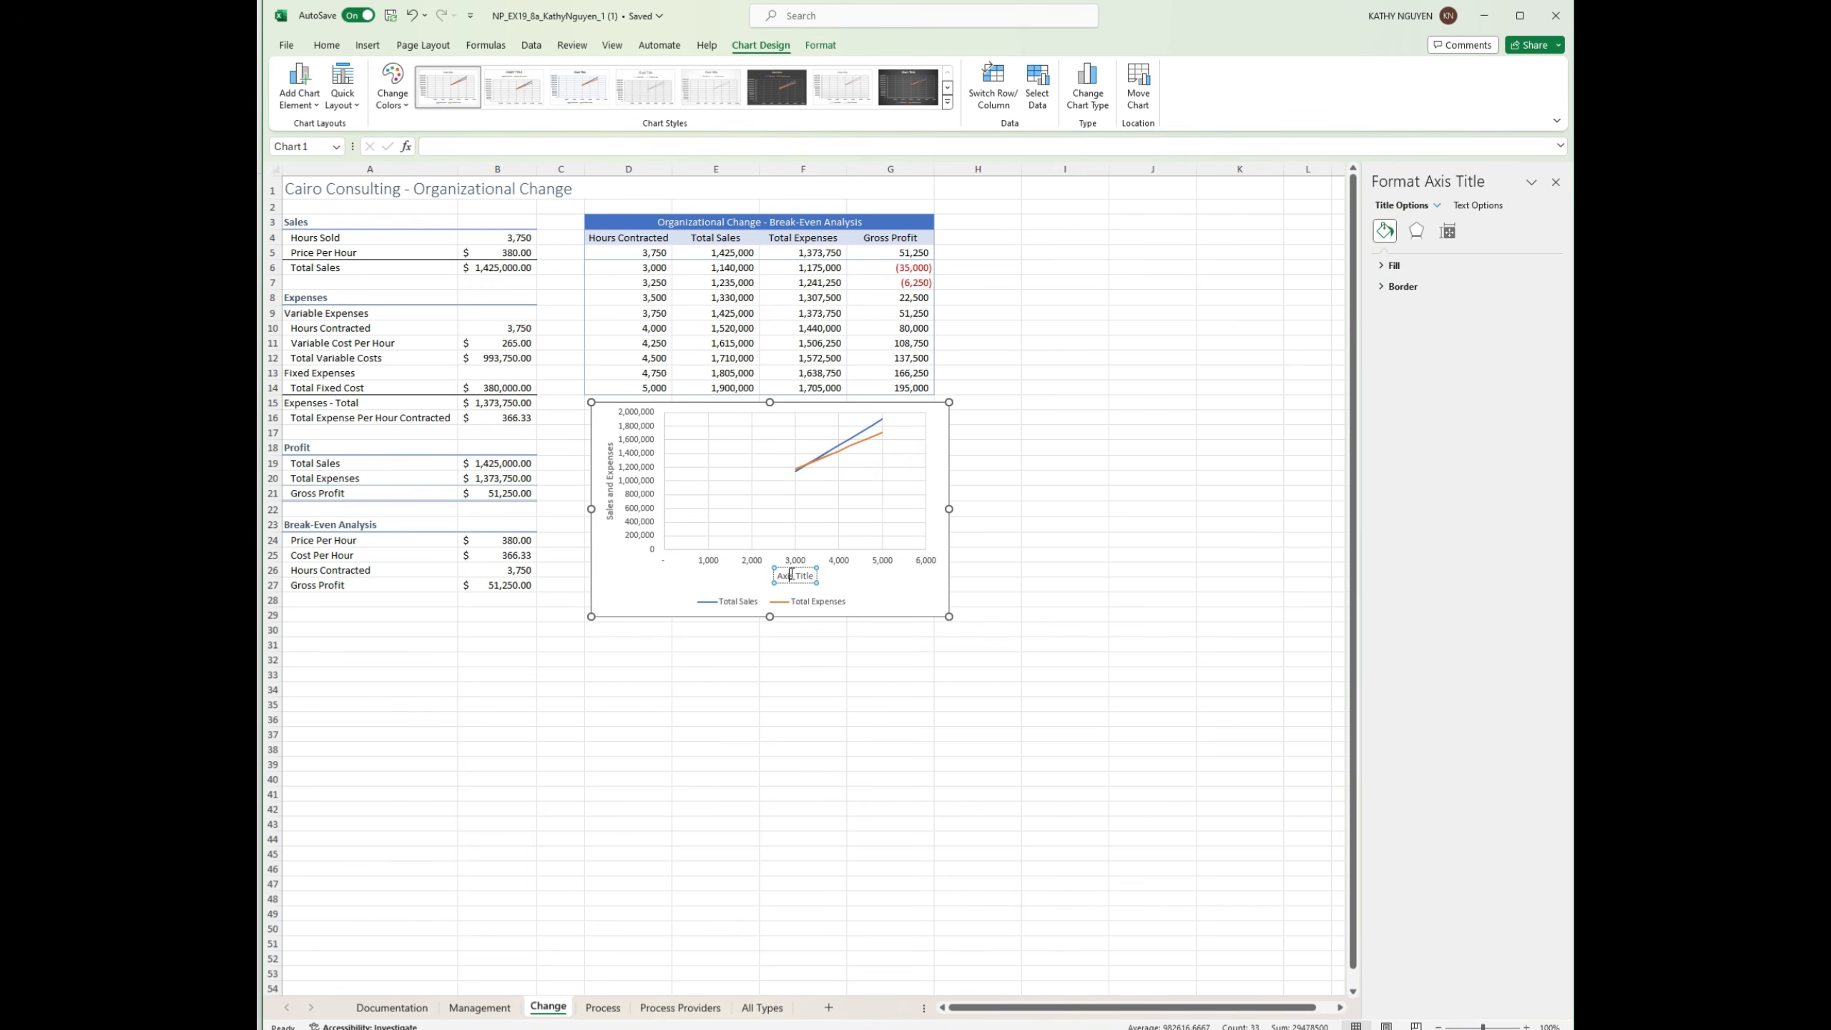
triple_click(791, 574)
type("Hours Contracted")
Step: Align the chart with cell D15 and enlarge it to cover the range D15:H32
left_click(1063, 509)
left_click_drag(938, 424, 935, 422)
left_click_drag(946, 614, 1015, 663)
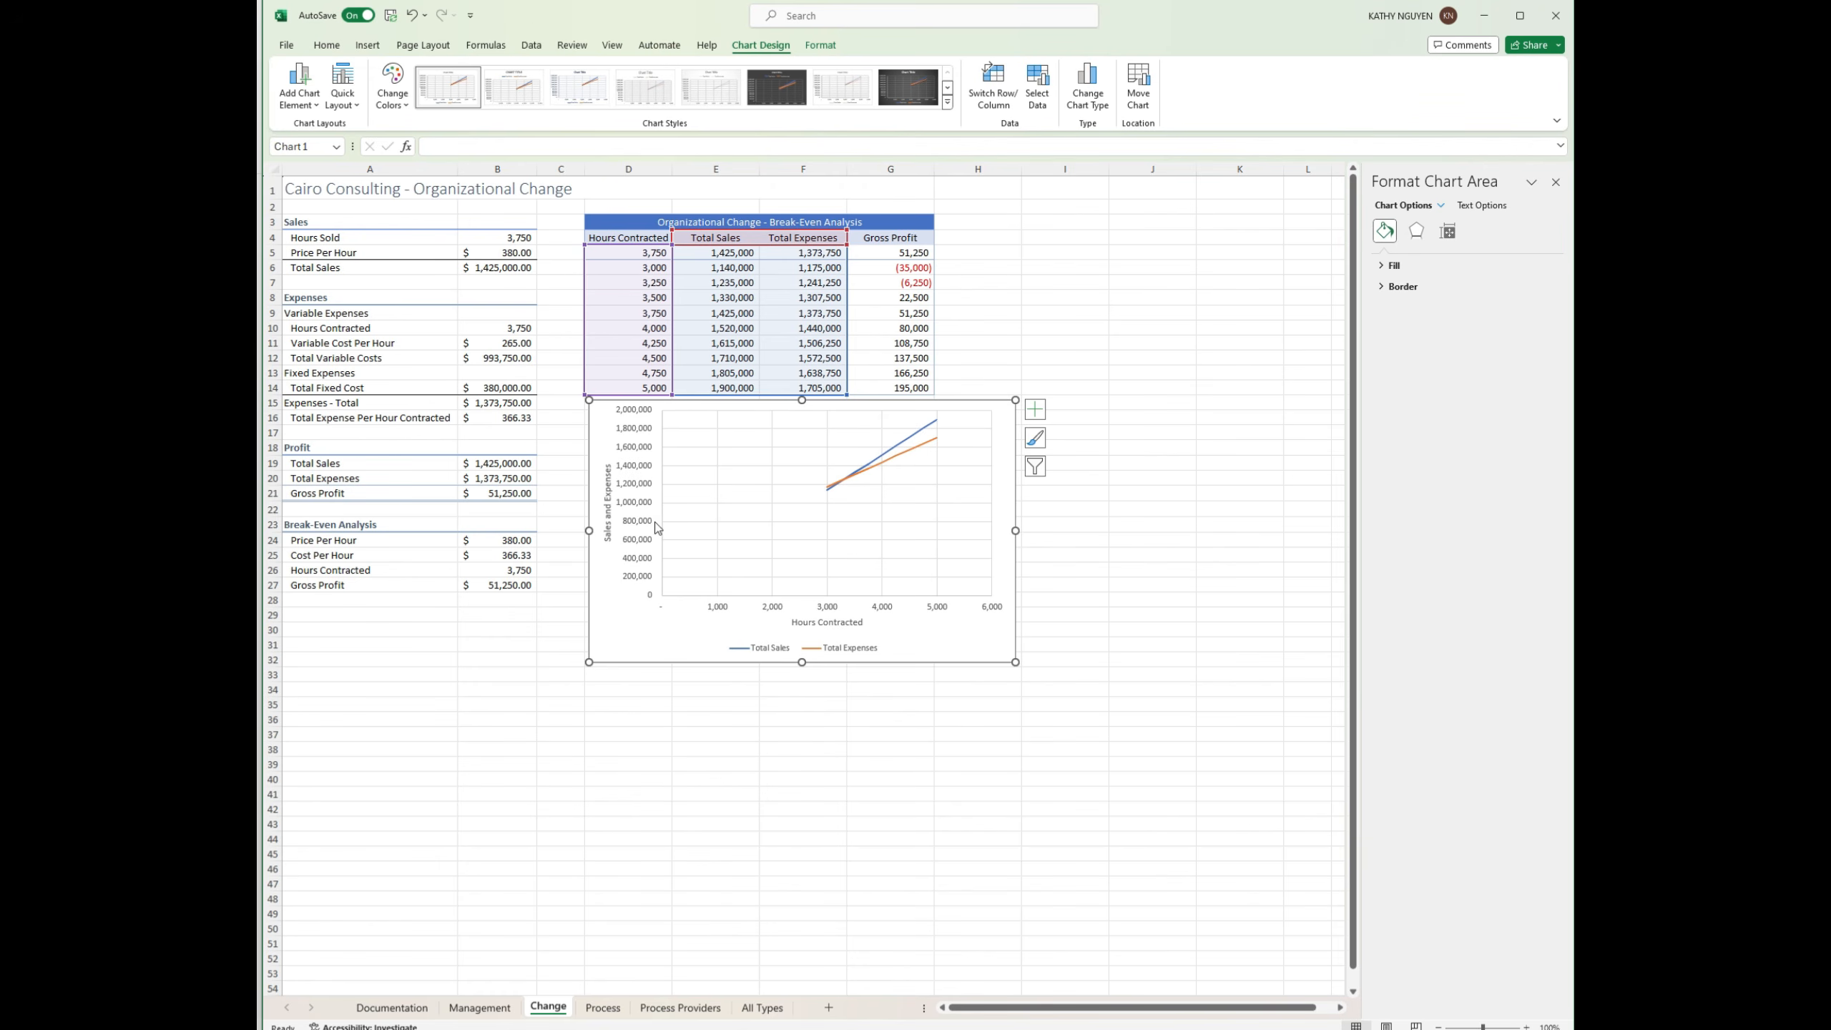
Step: Set the vertical axis bounds to a minimum of 1000000 and a maximum of 2000000
left_click(639, 474)
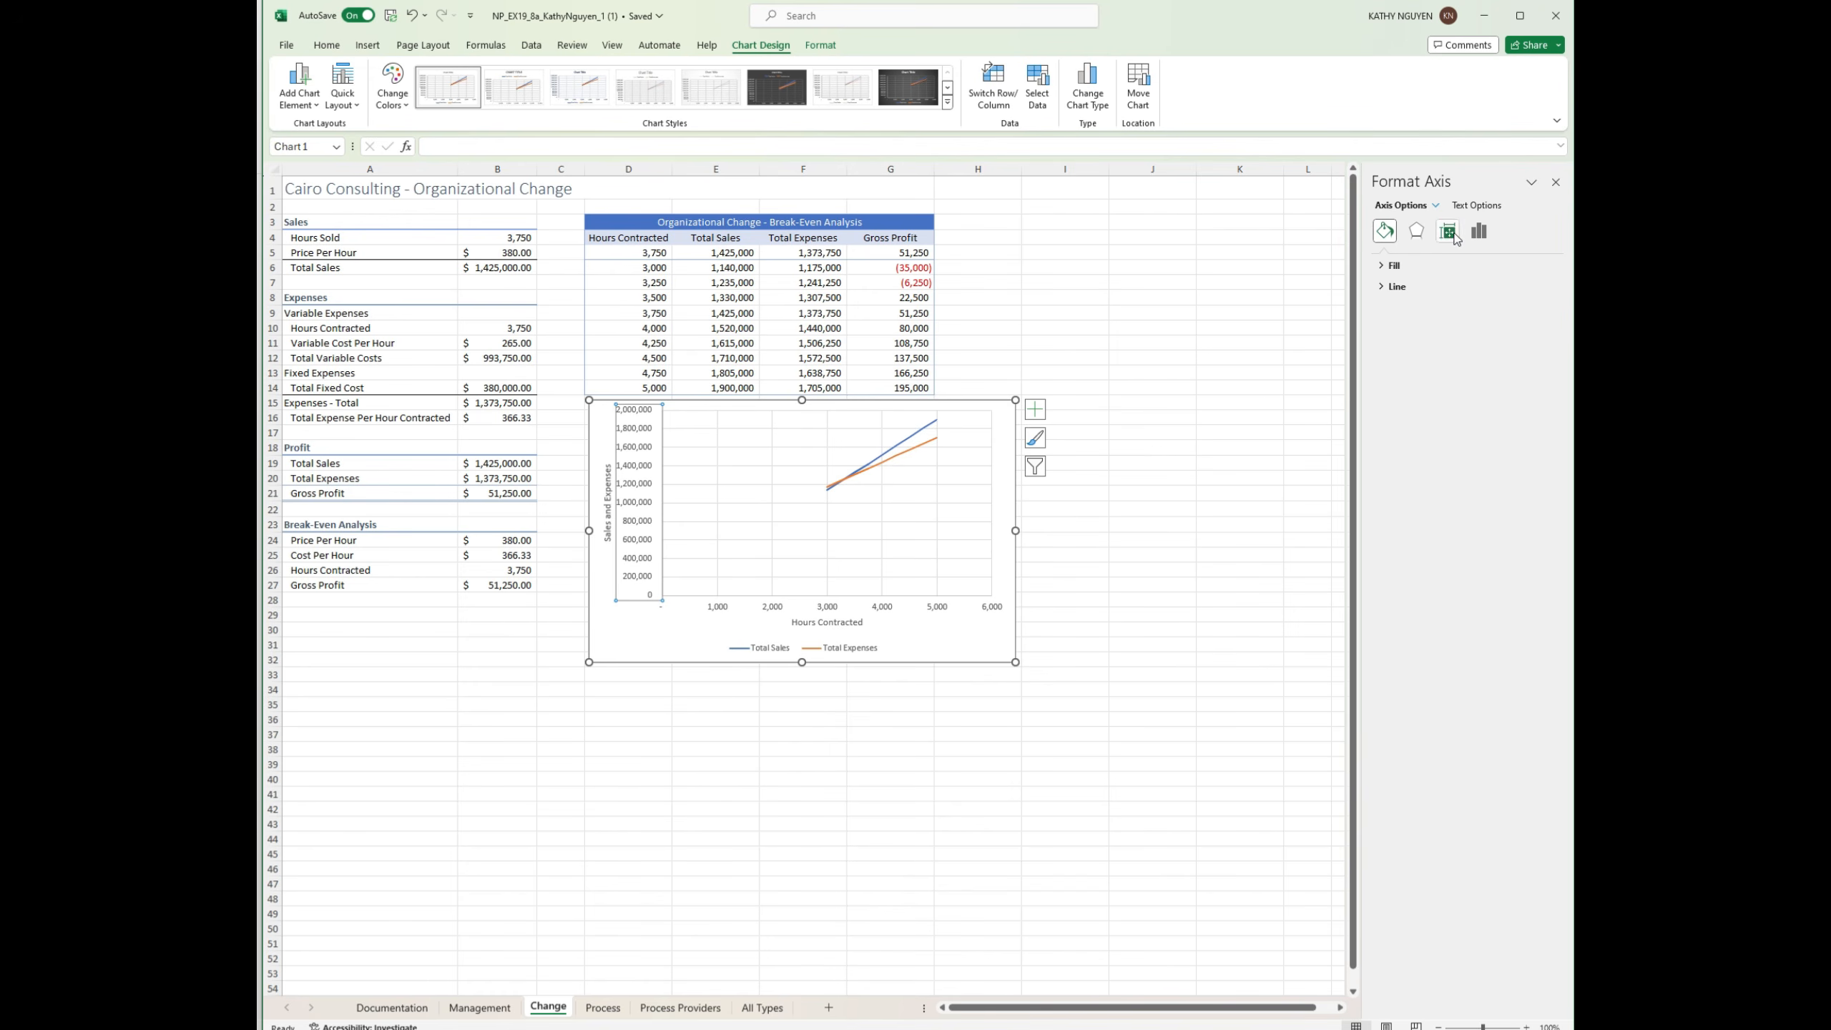
left_click(1479, 233)
left_click(1444, 266)
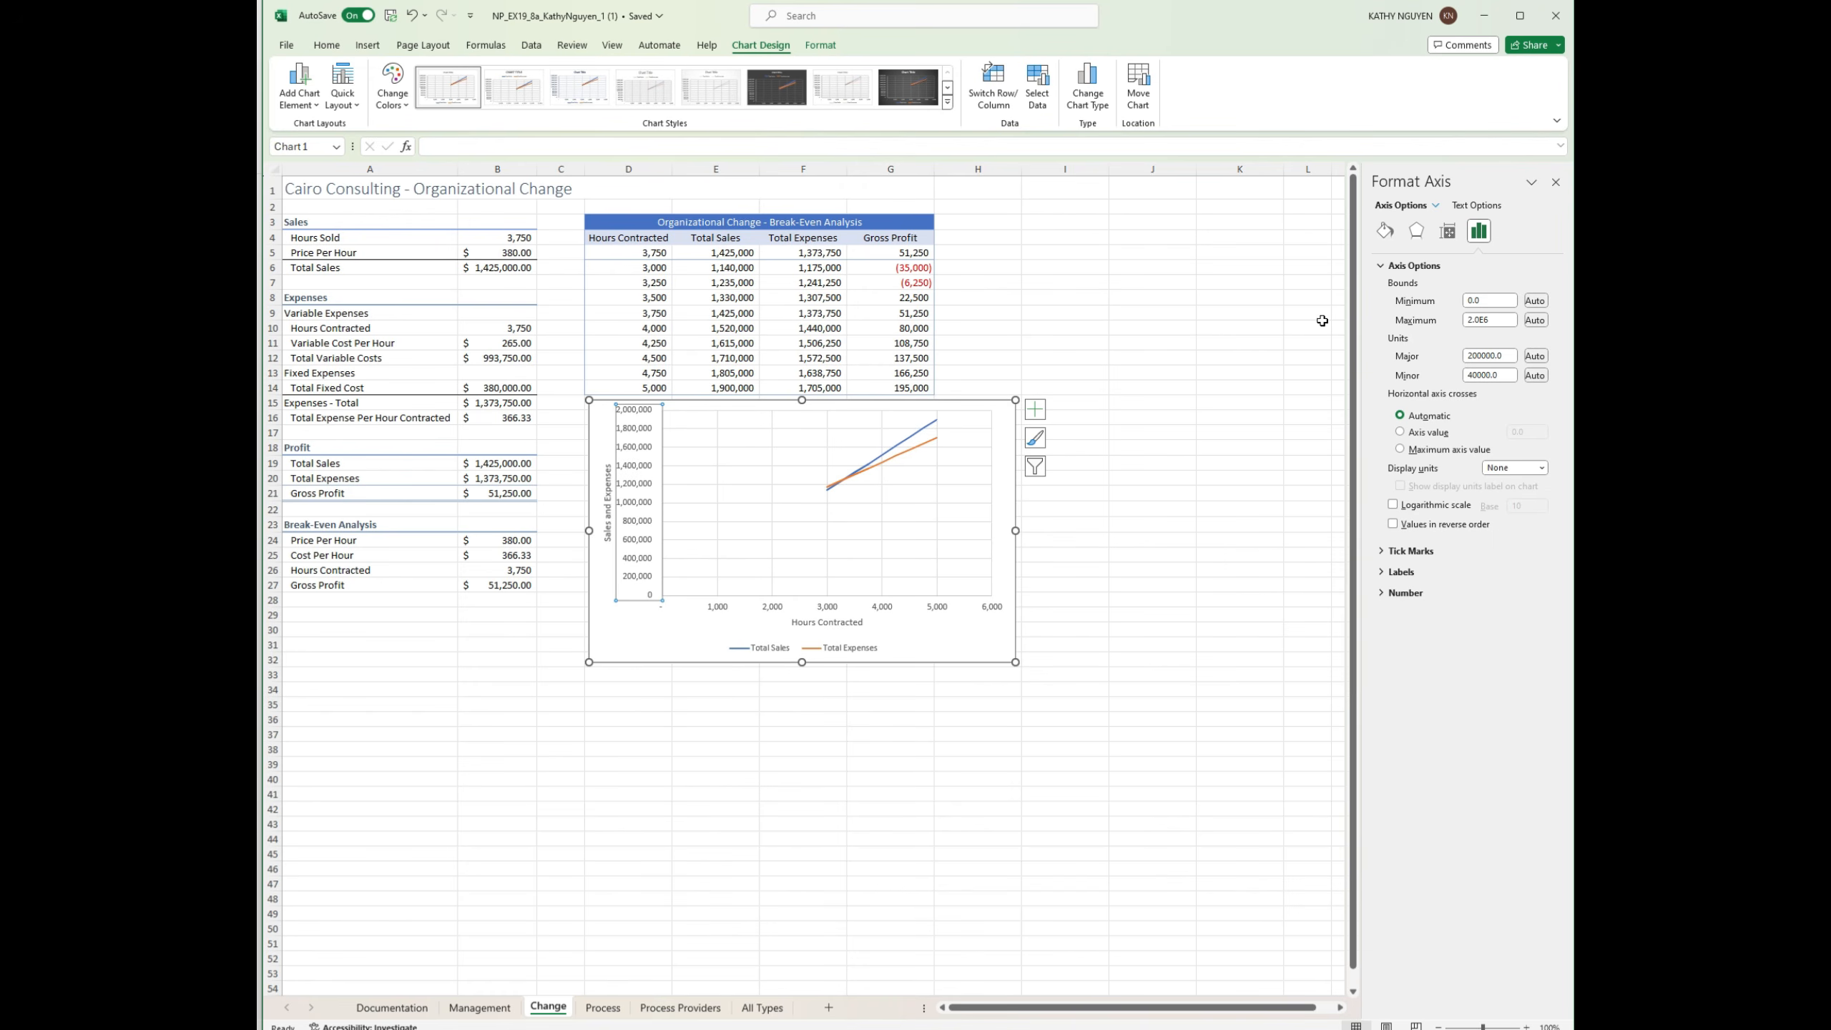
left_click(1499, 298)
type("1000000")
key("Tab")
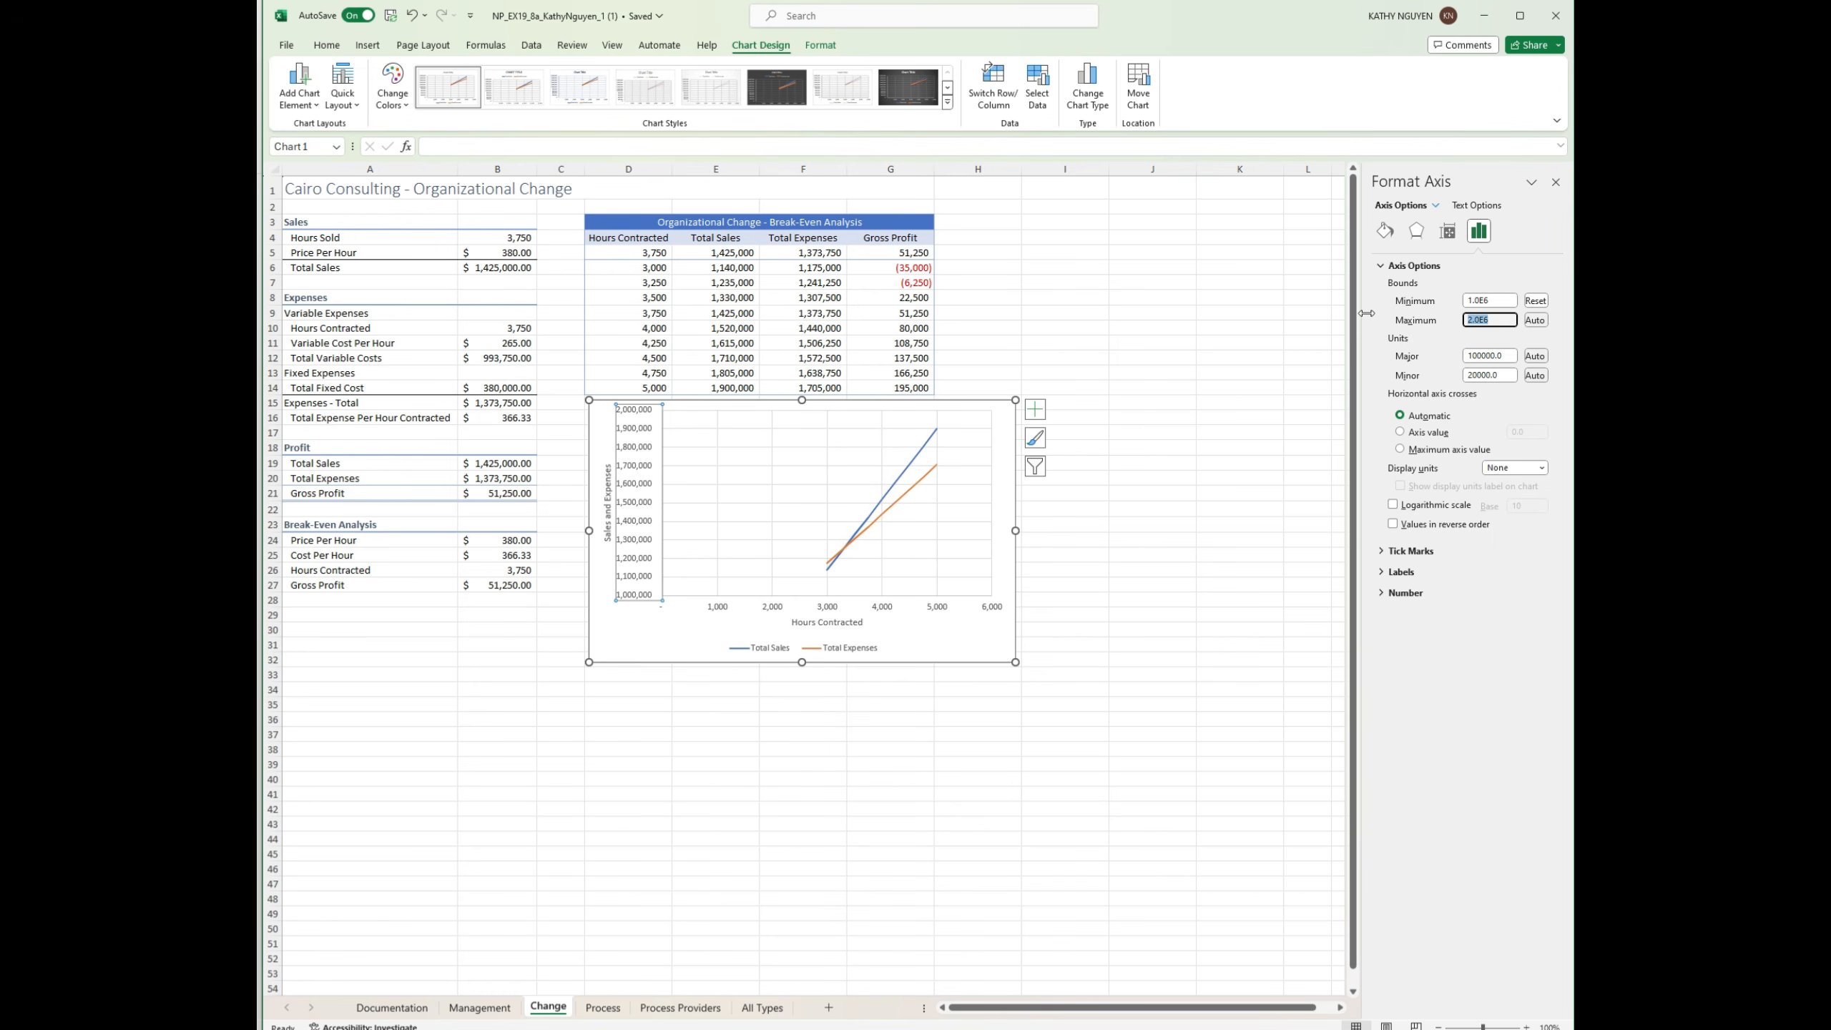
type("2000000")
Step: Format the vertical axis numbers as Currency with 0 decimal places
left_click(1424, 592)
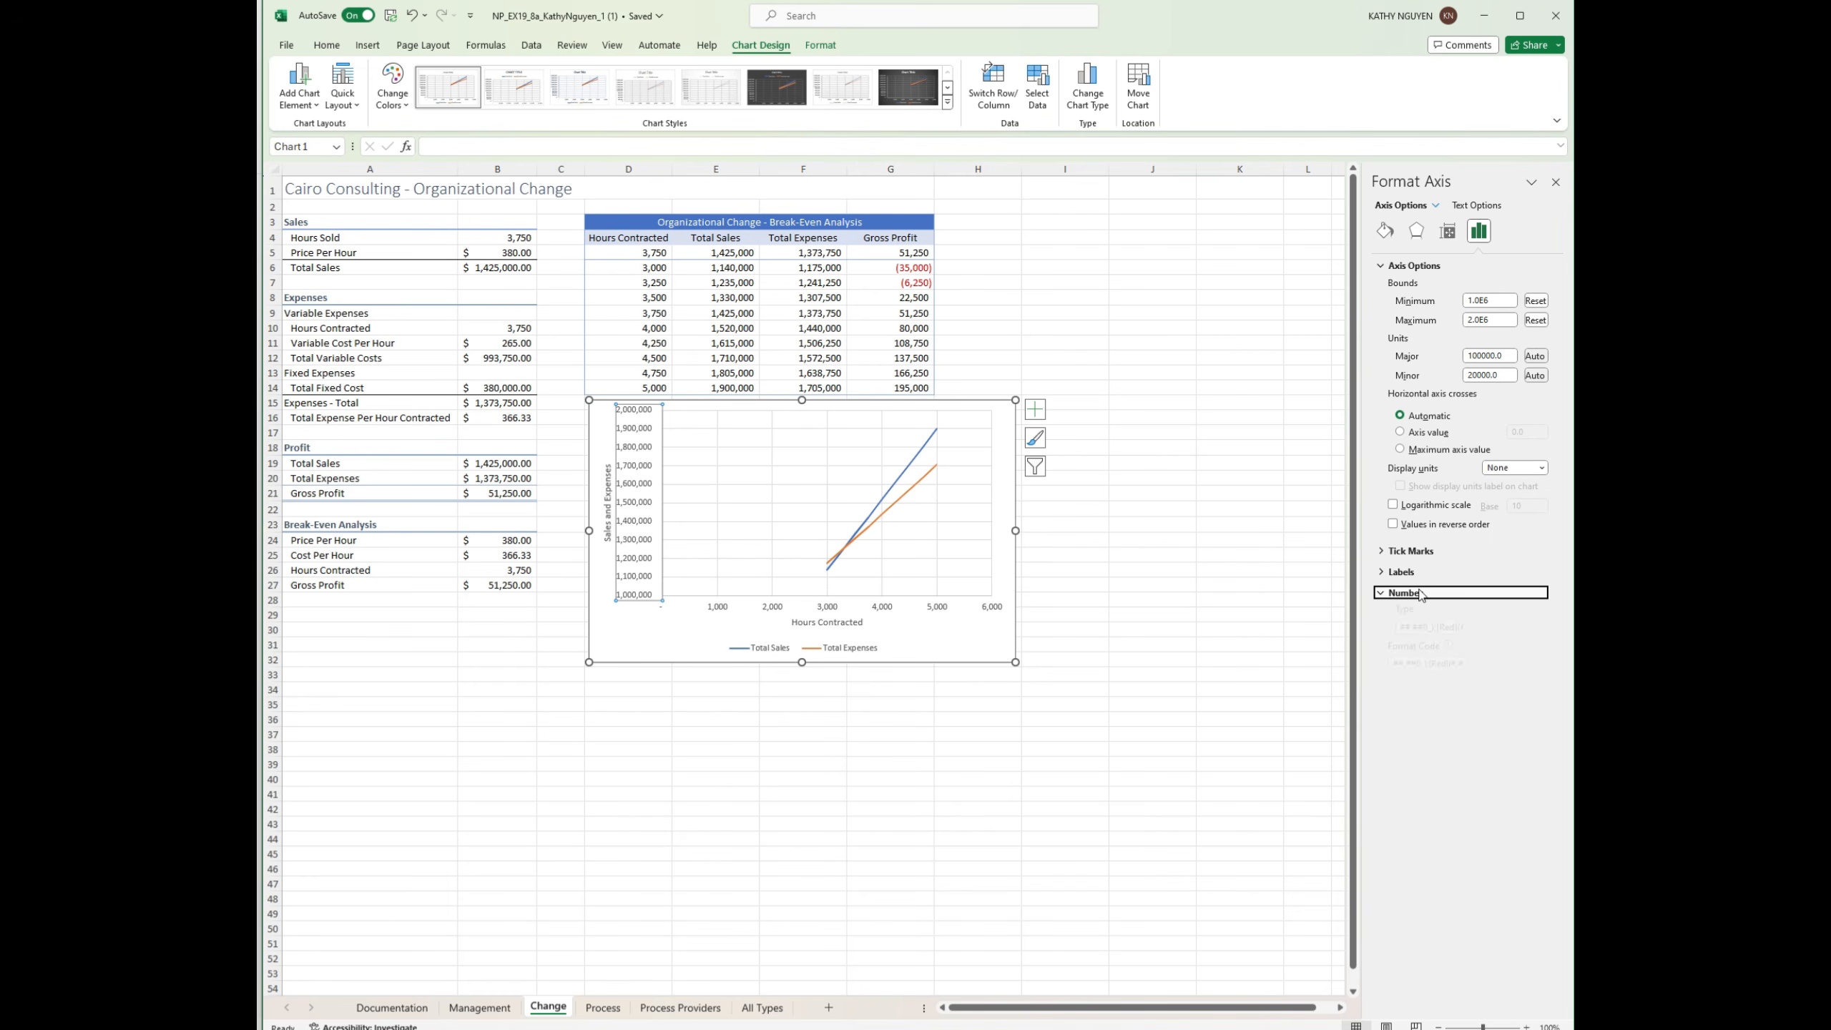
left_click(1529, 628)
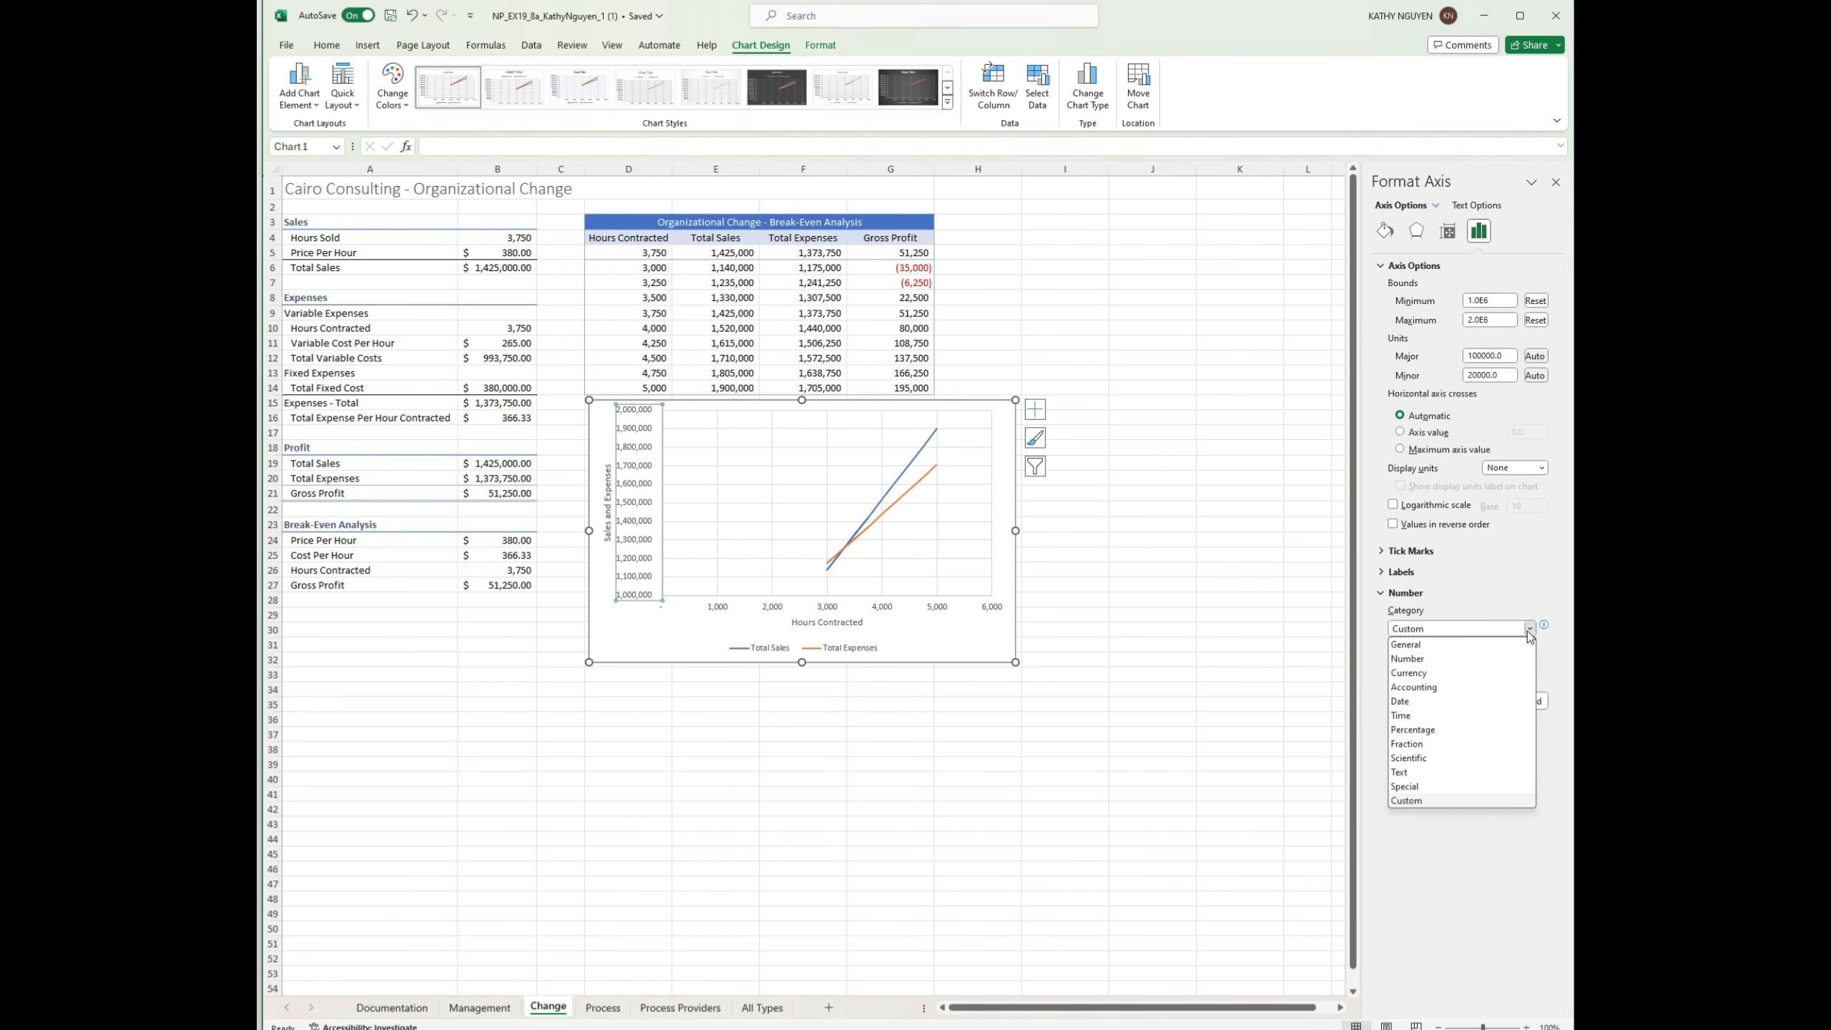
left_click(1459, 673)
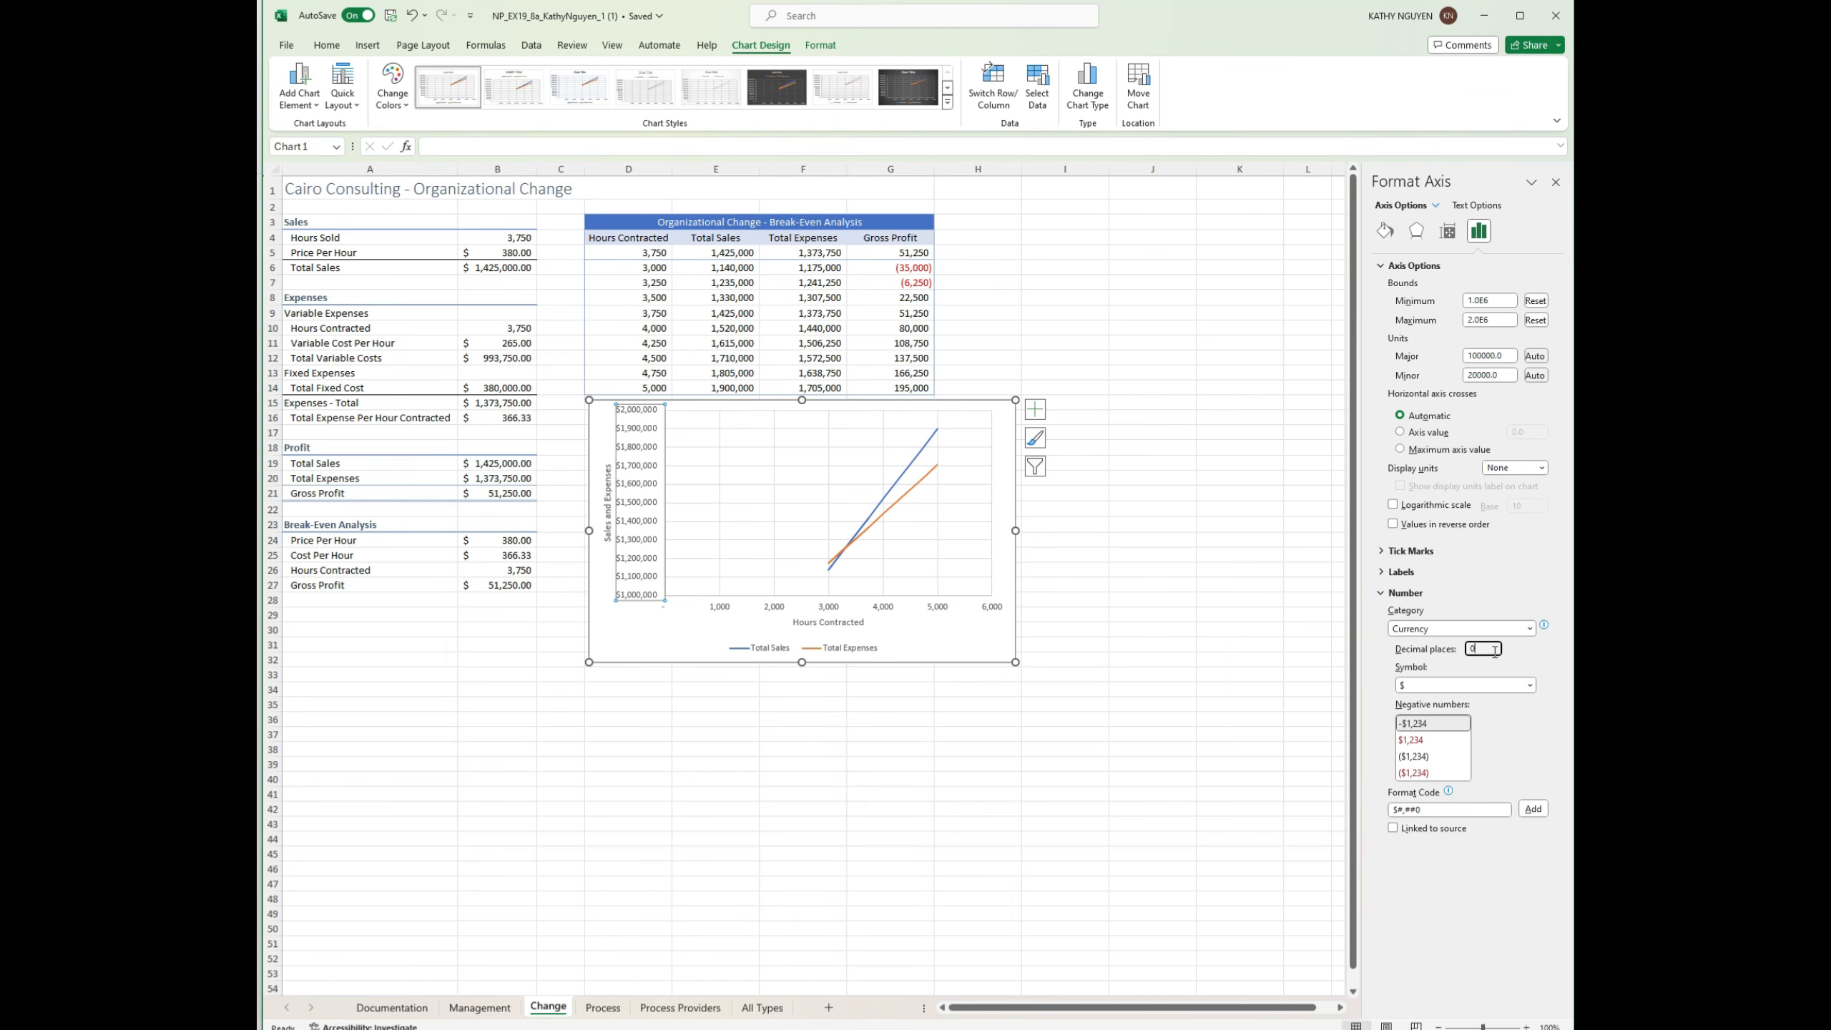
left_click(1534, 806)
left_click(555, 731)
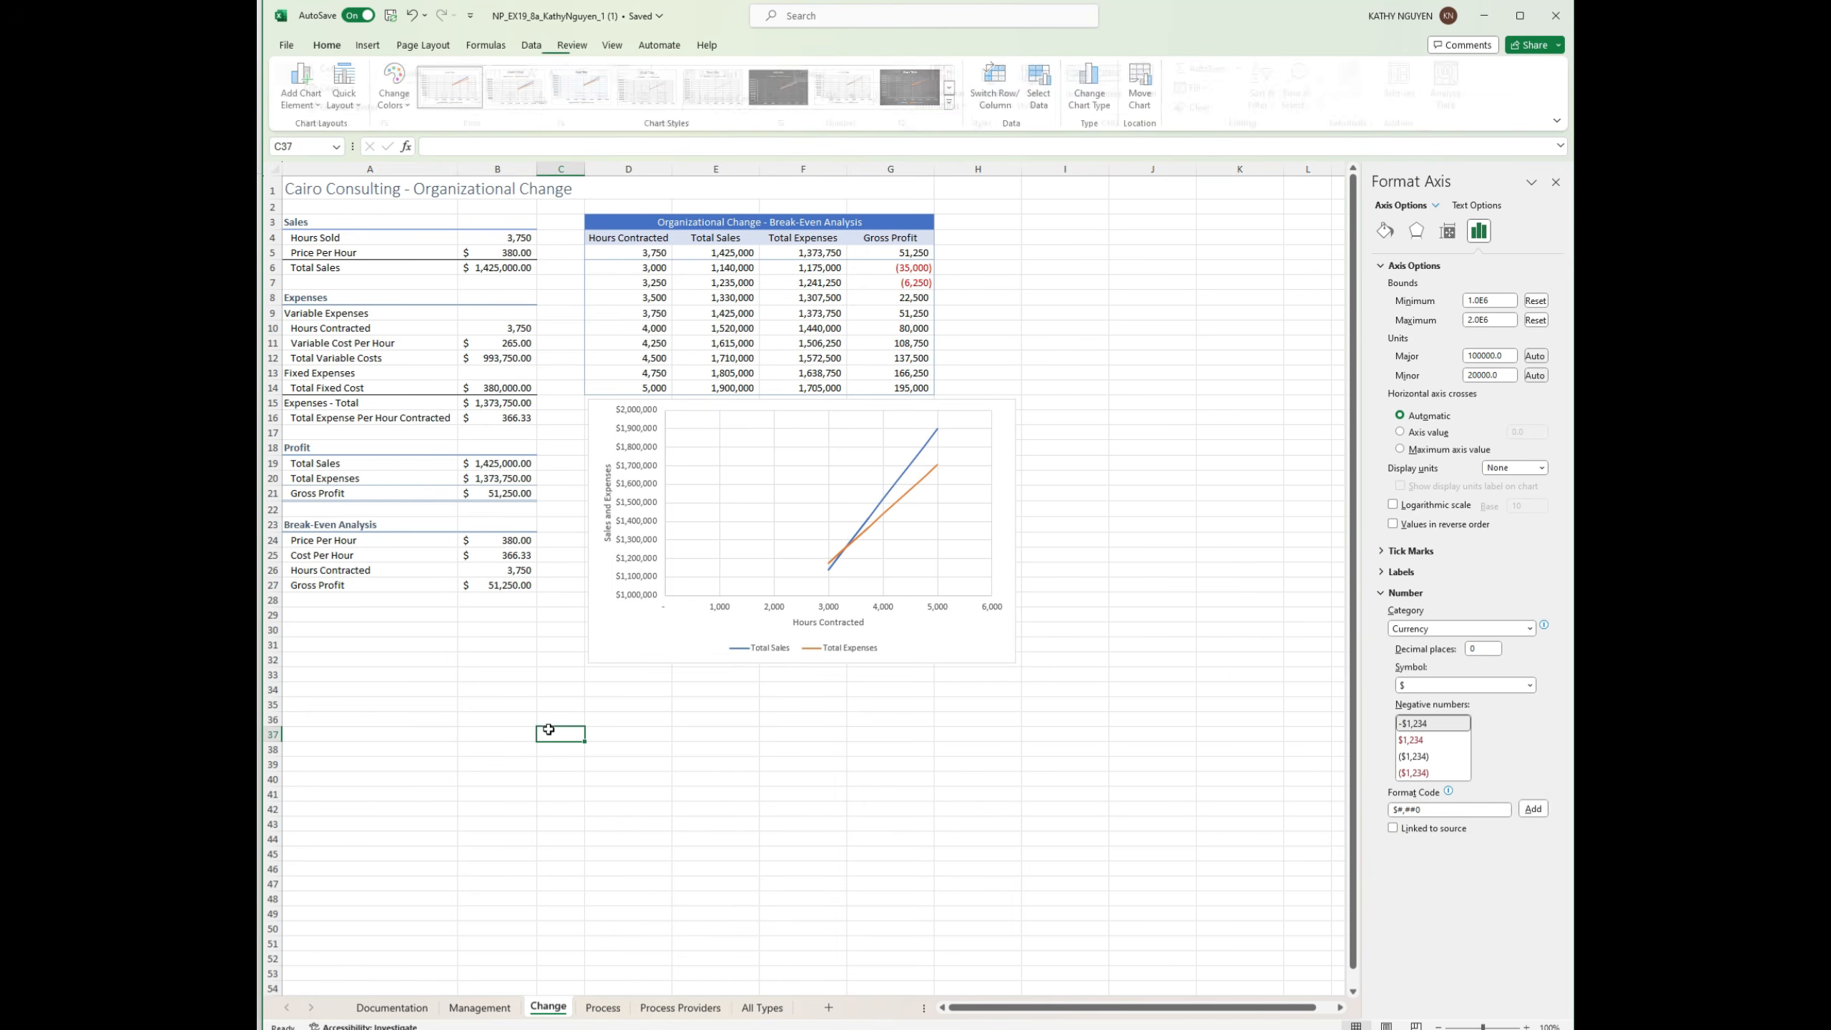
Step: Set the horizontal axis bounds of the break-even chart to a minimum of 3000 and a maximum of 5000
left_click(702, 601)
left_click(722, 606)
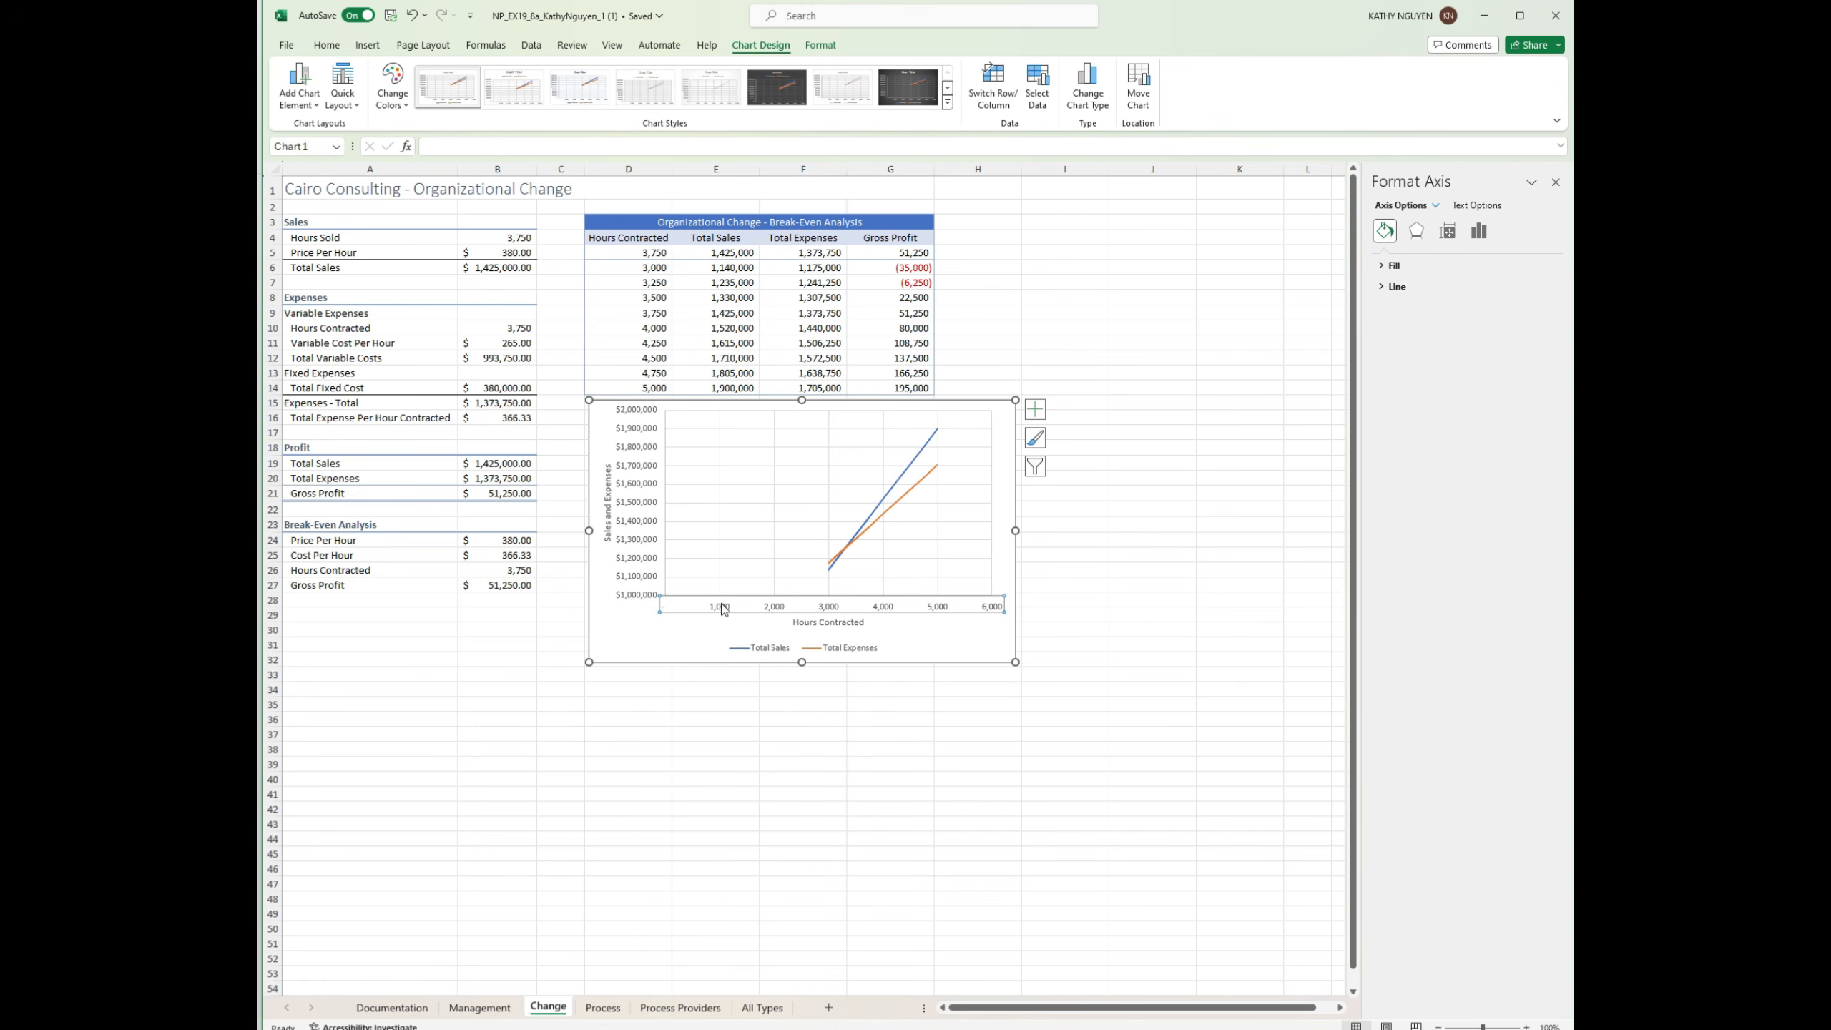
left_click(1479, 231)
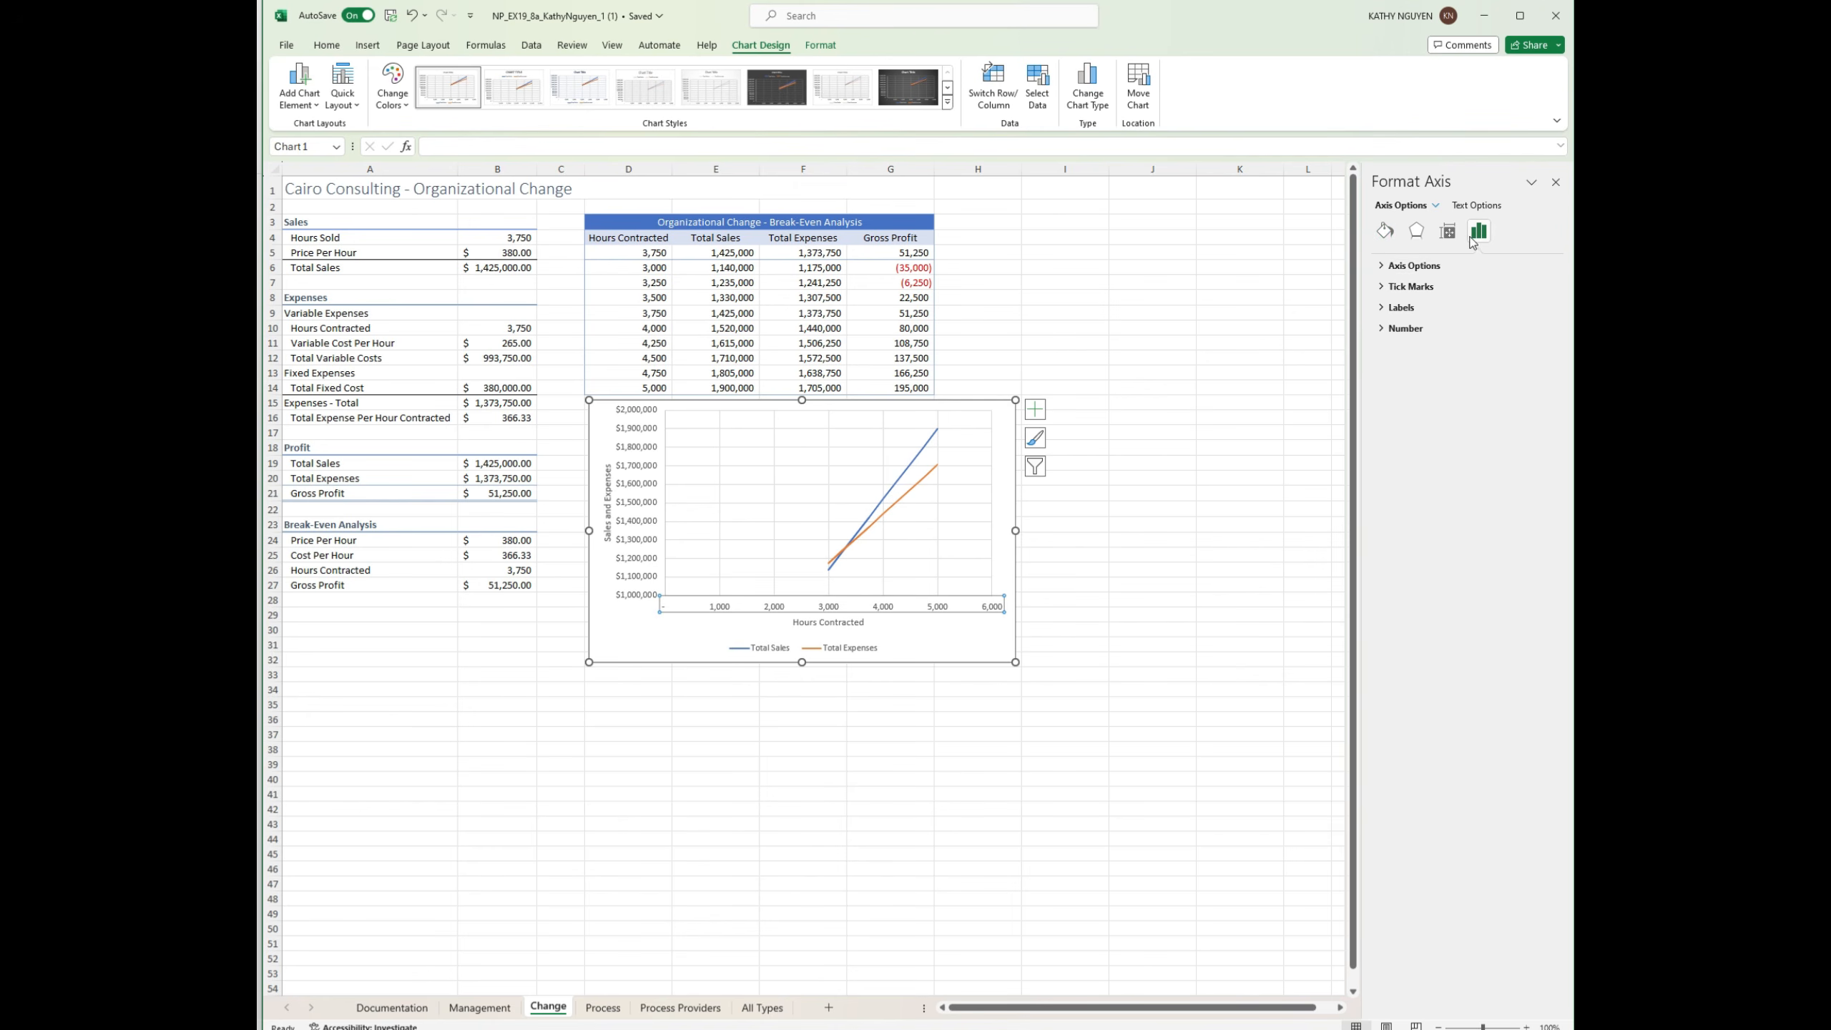
left_click(1433, 265)
left_click(1479, 300)
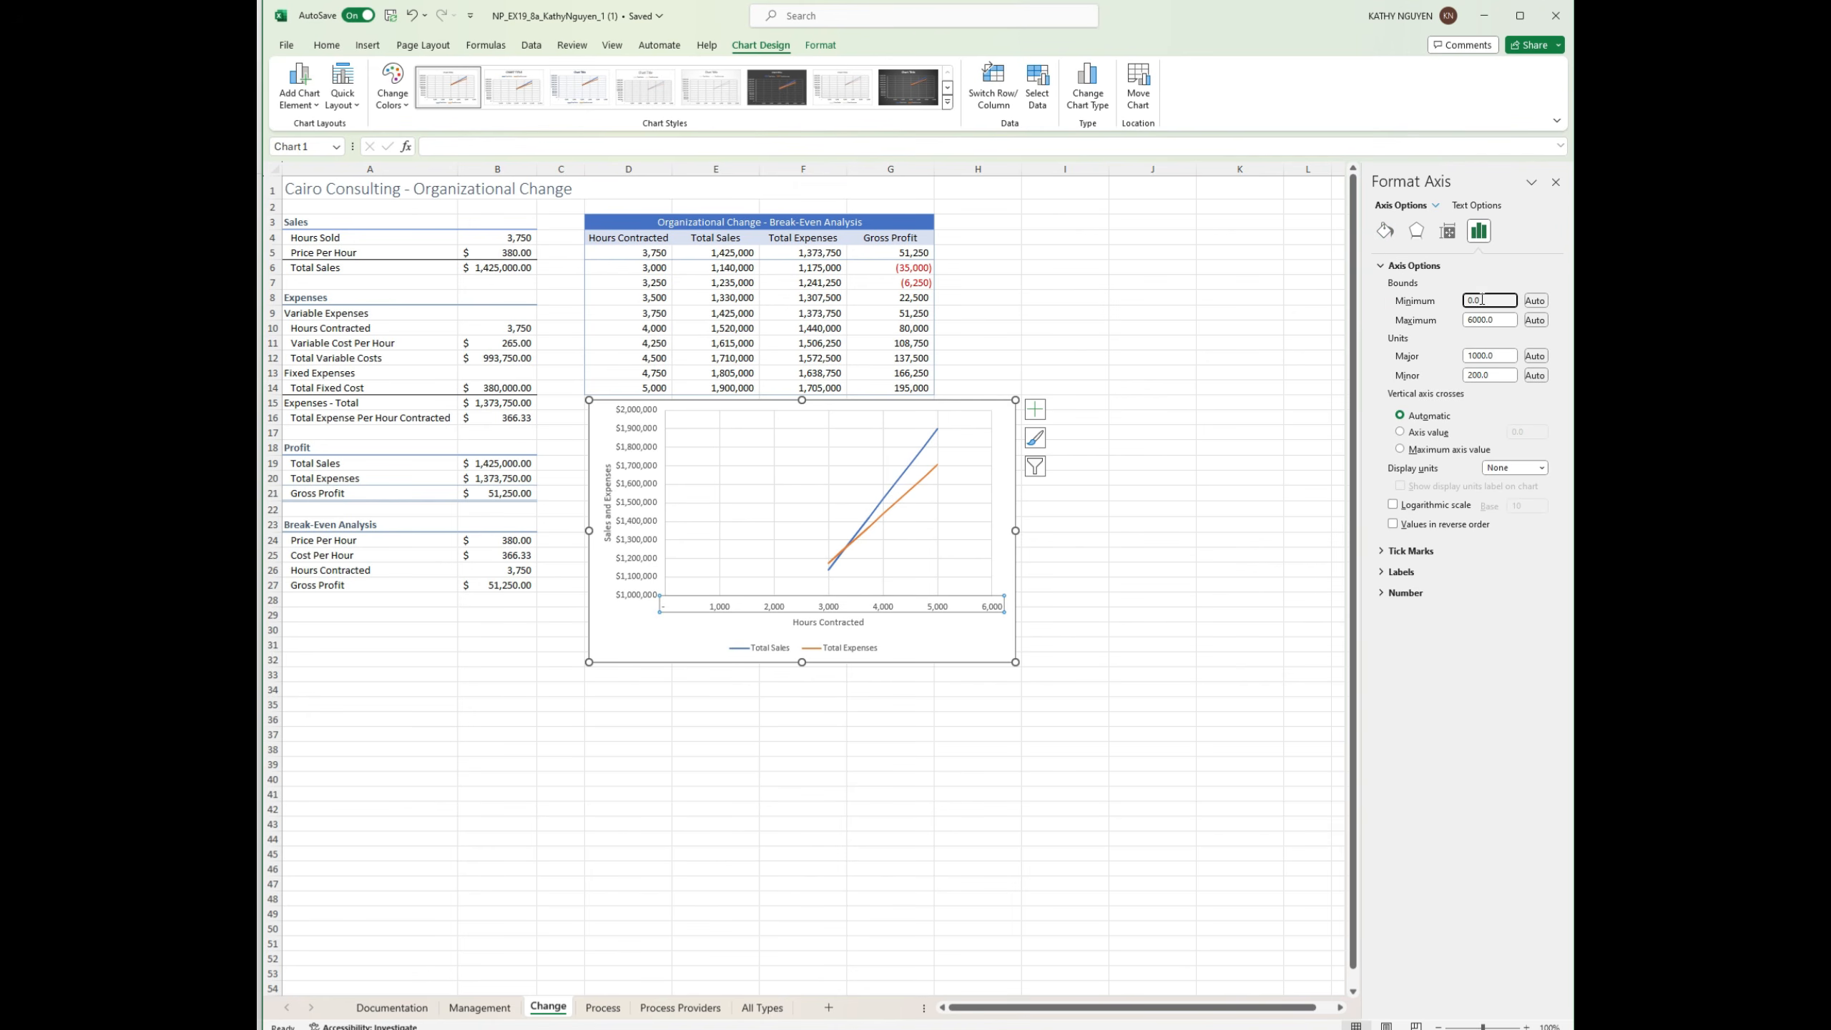
key("BackSpace")
key("BackSpace")
type("3000")
key("Tab")
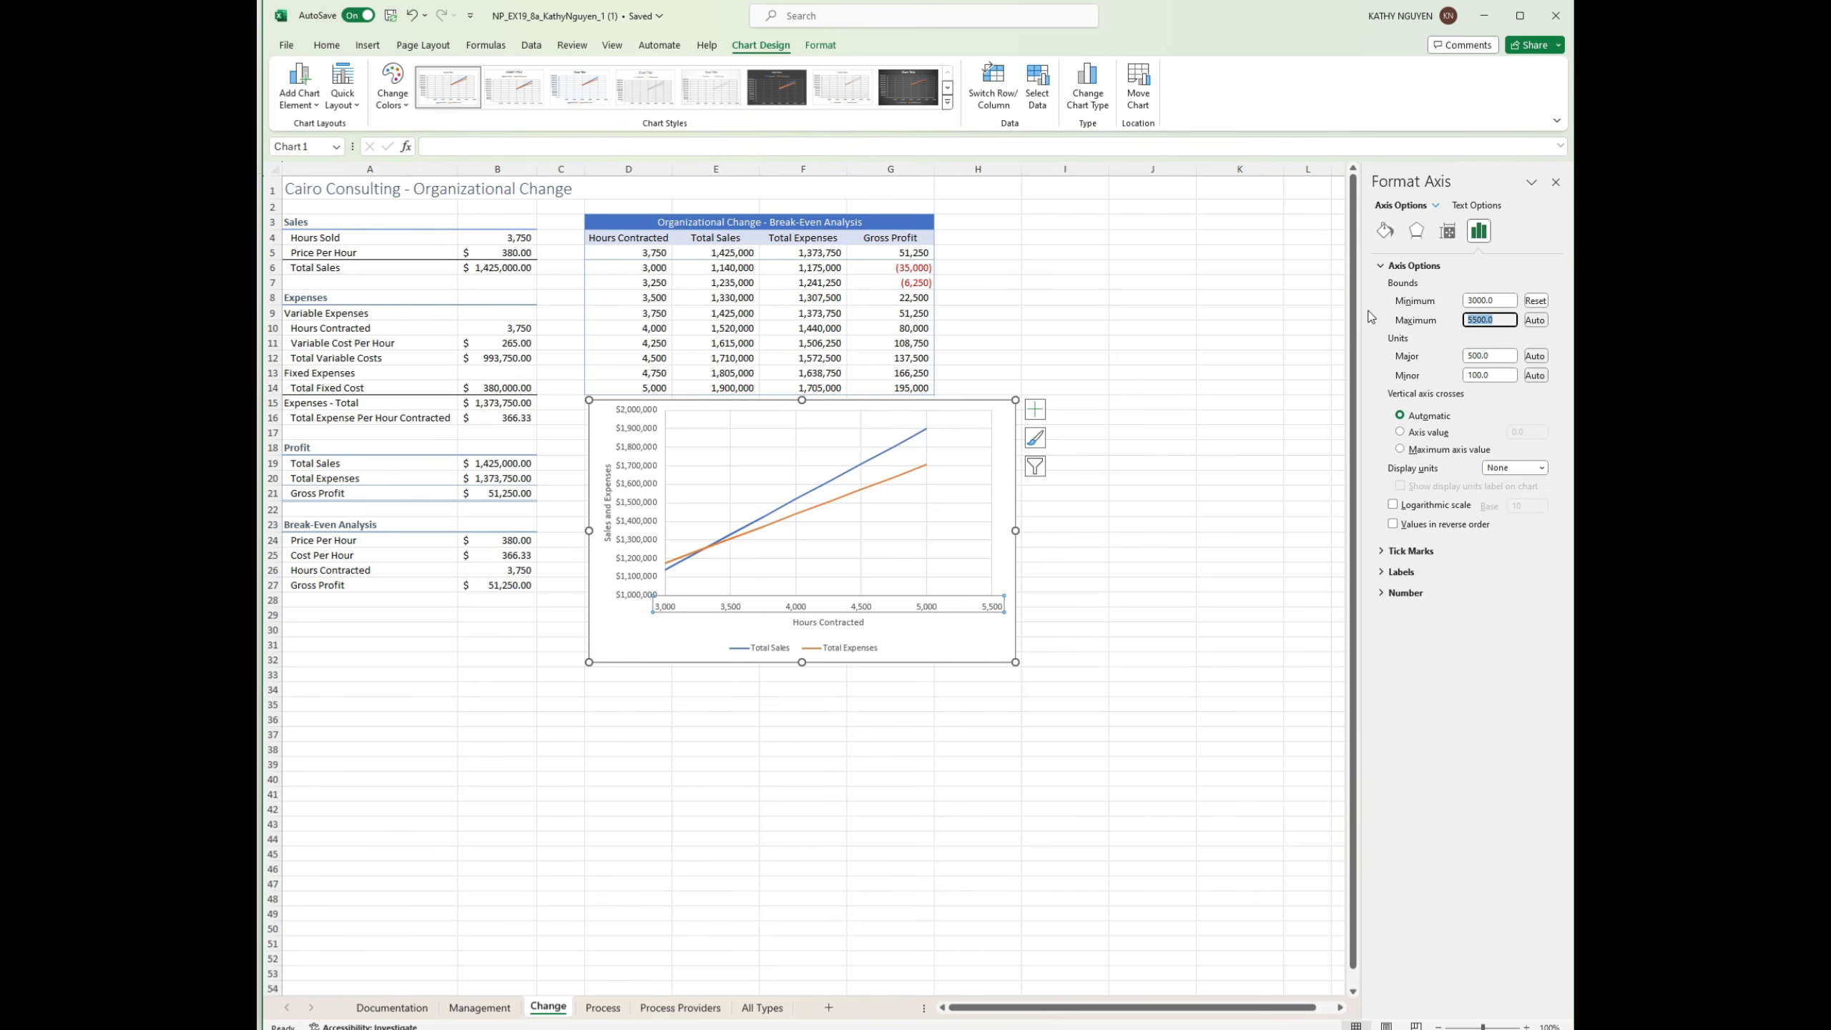
key("BackSpace")
left_click(1329, 605)
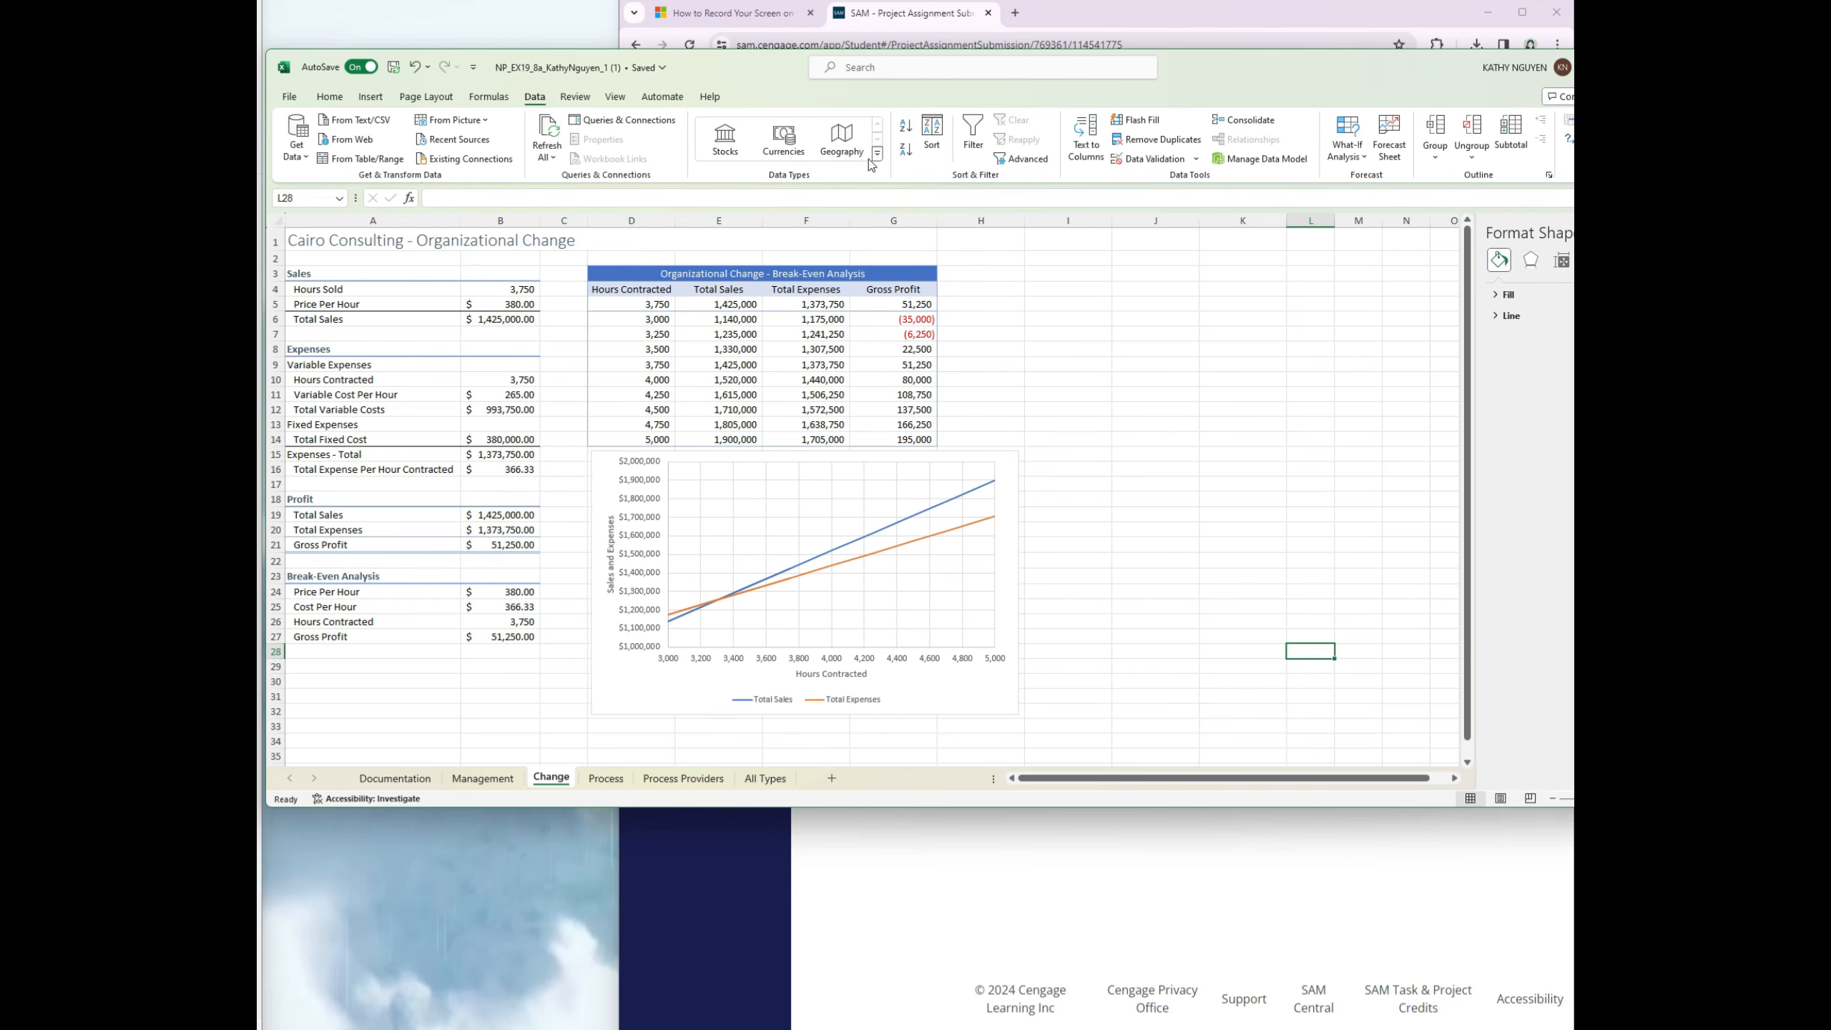
Step: Start a new what-if scenario named "Standard" on the Change sheet, with B11 and B14 as its changing cells
left_click(1347, 141)
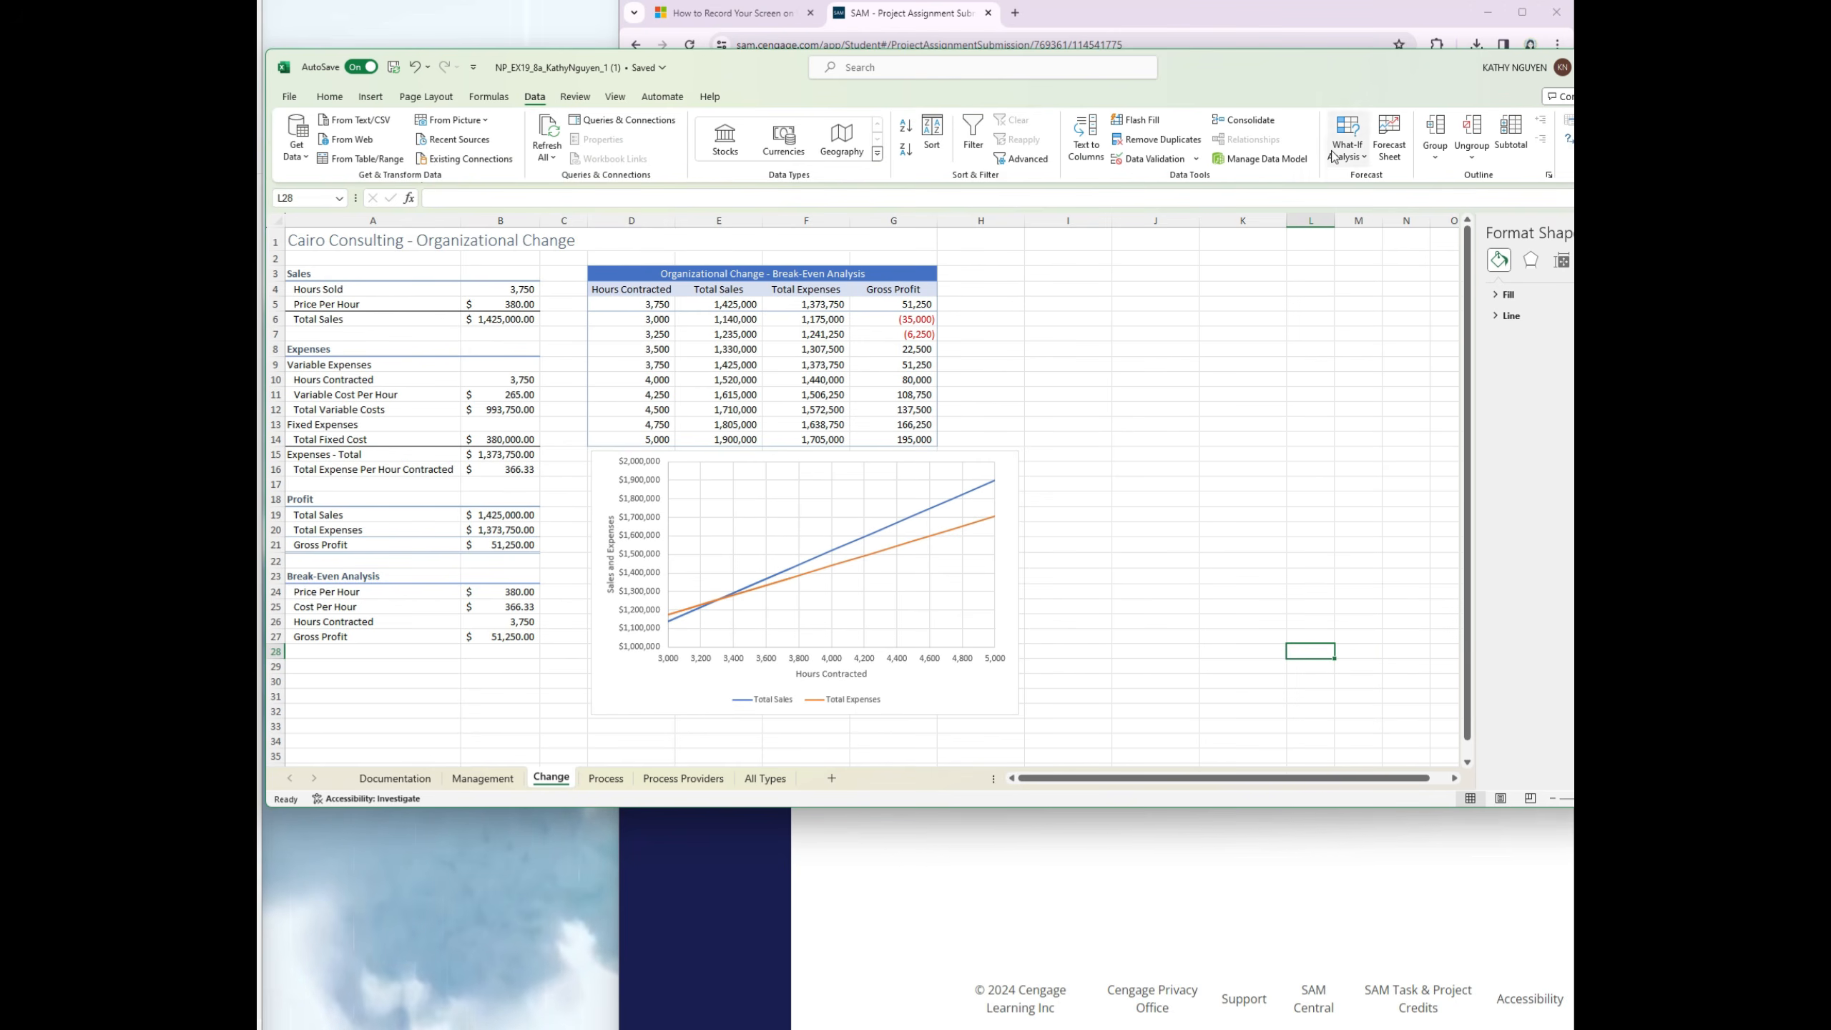
left_click(1368, 185)
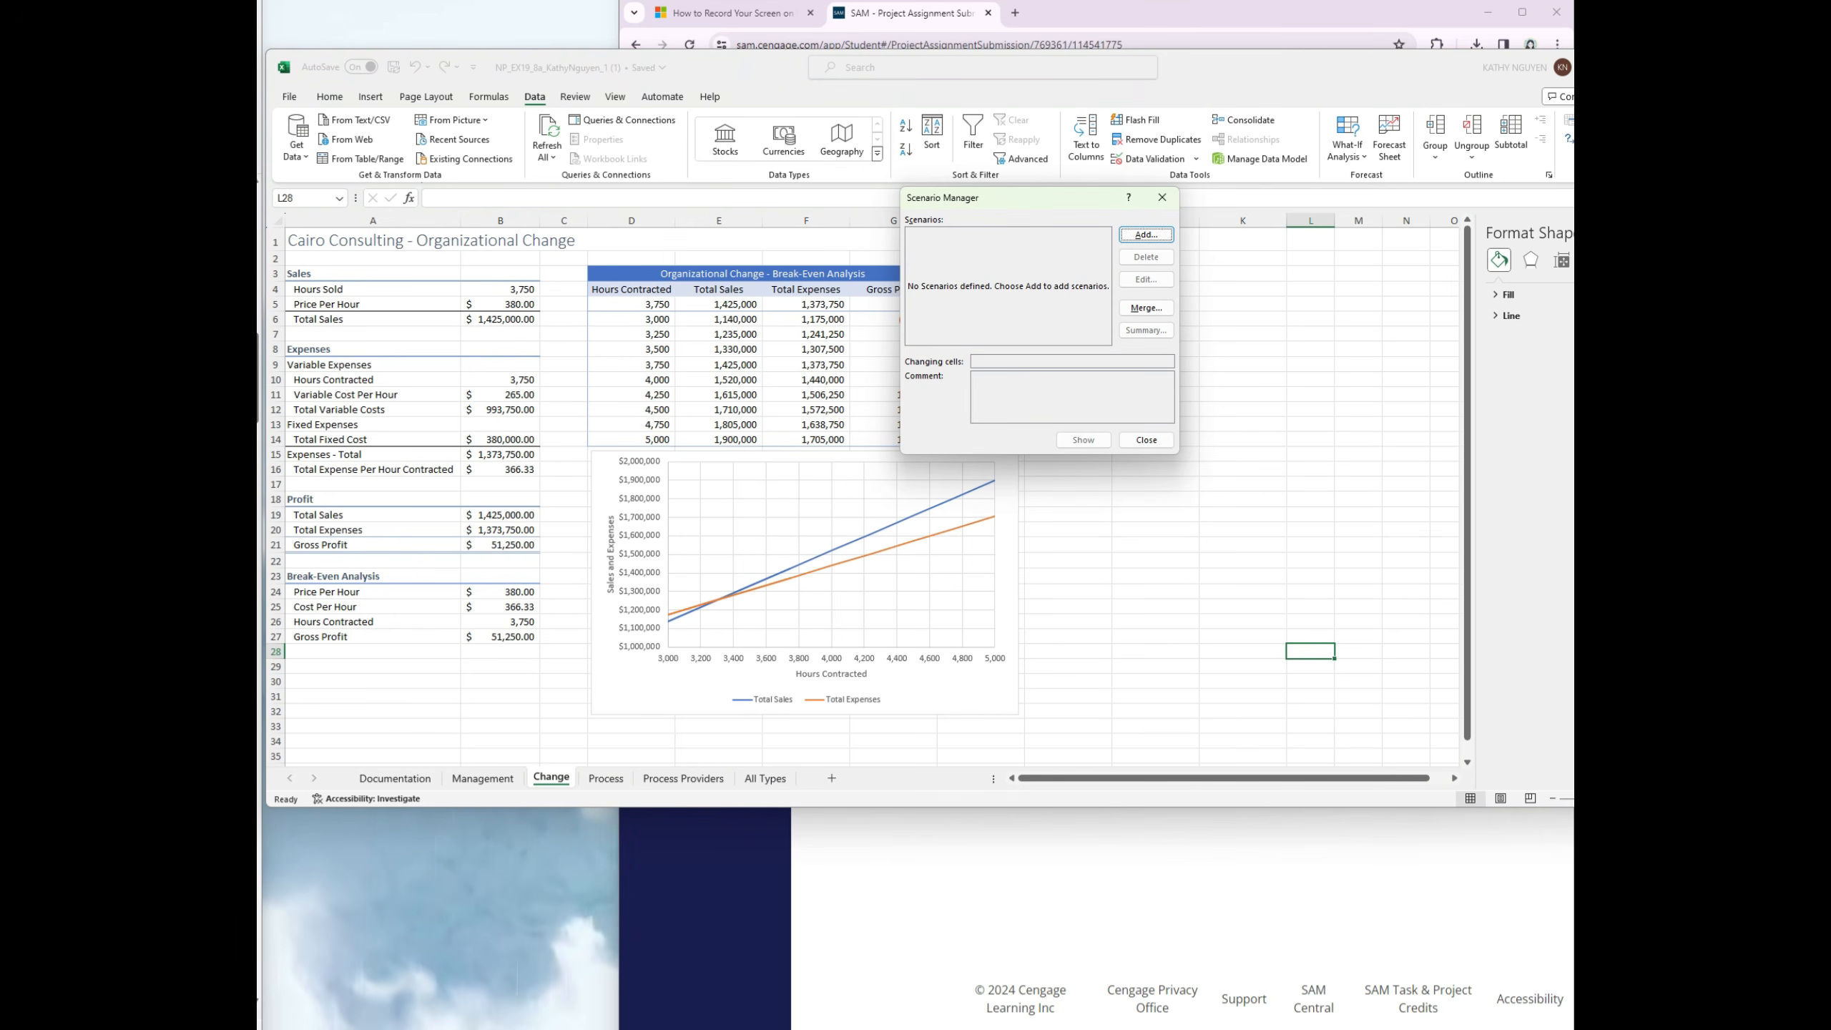
left_click(1146, 234)
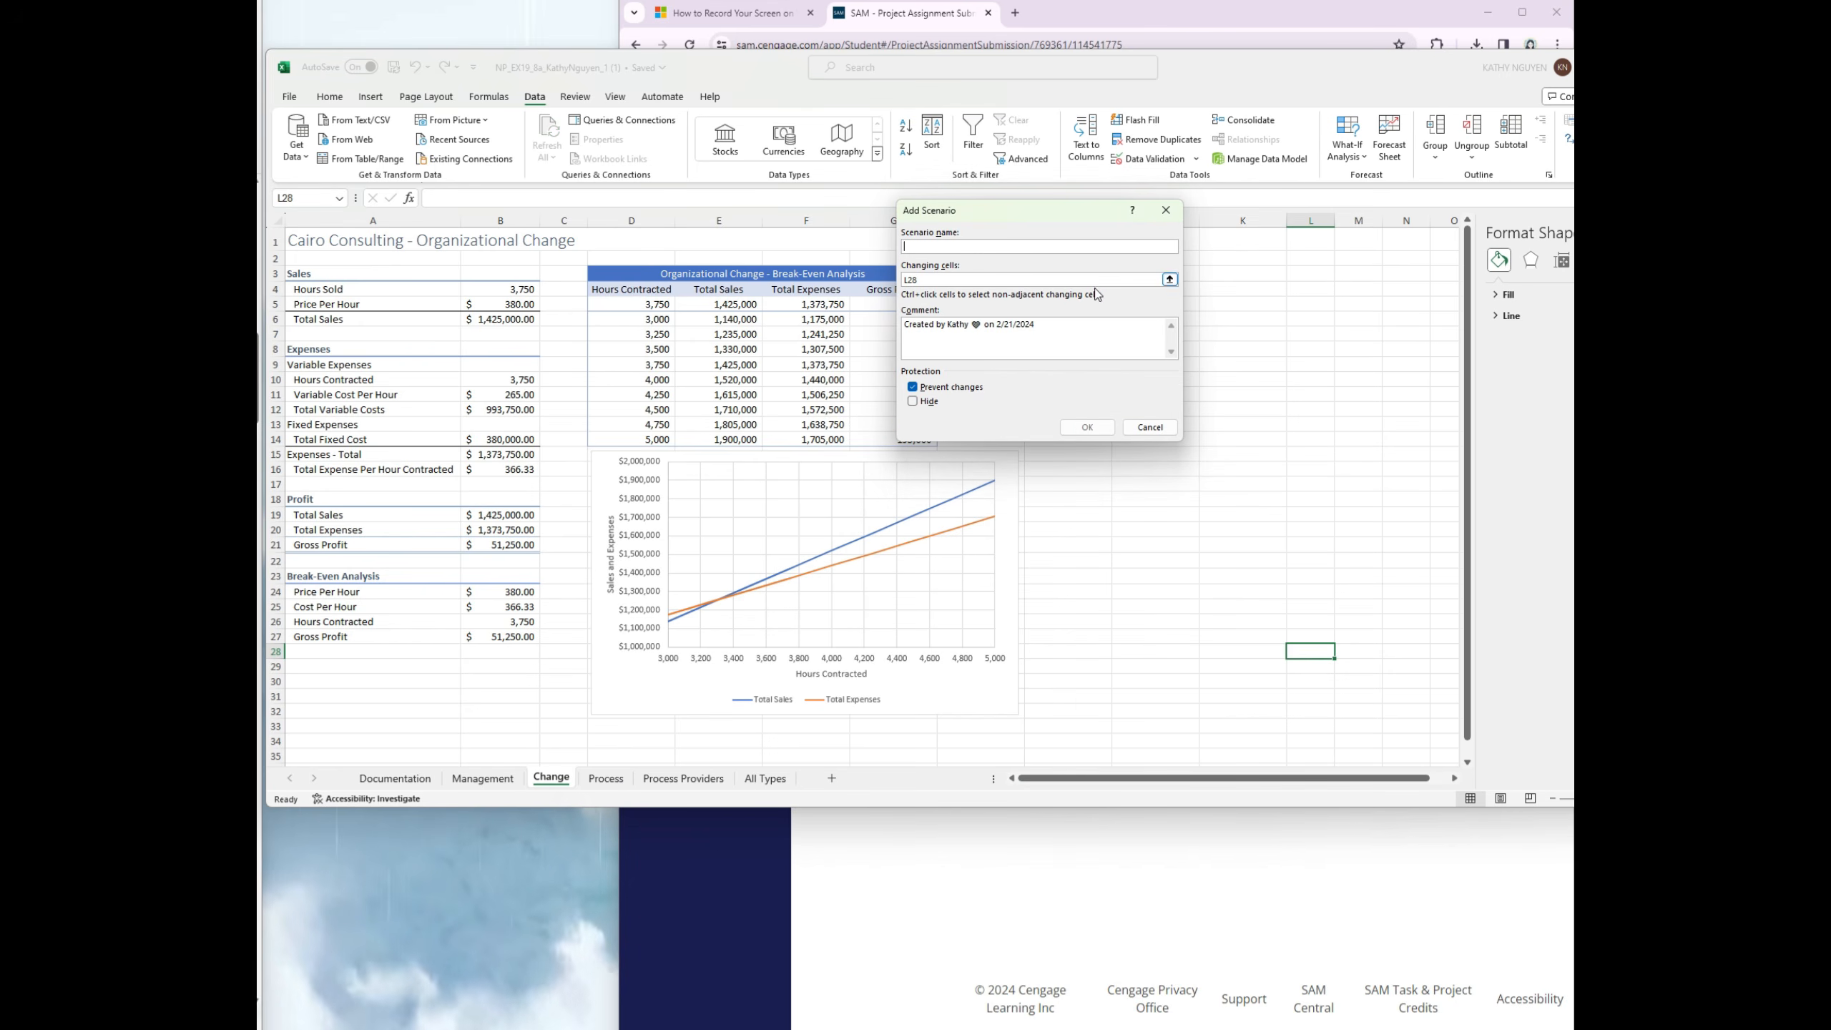
type("Standard")
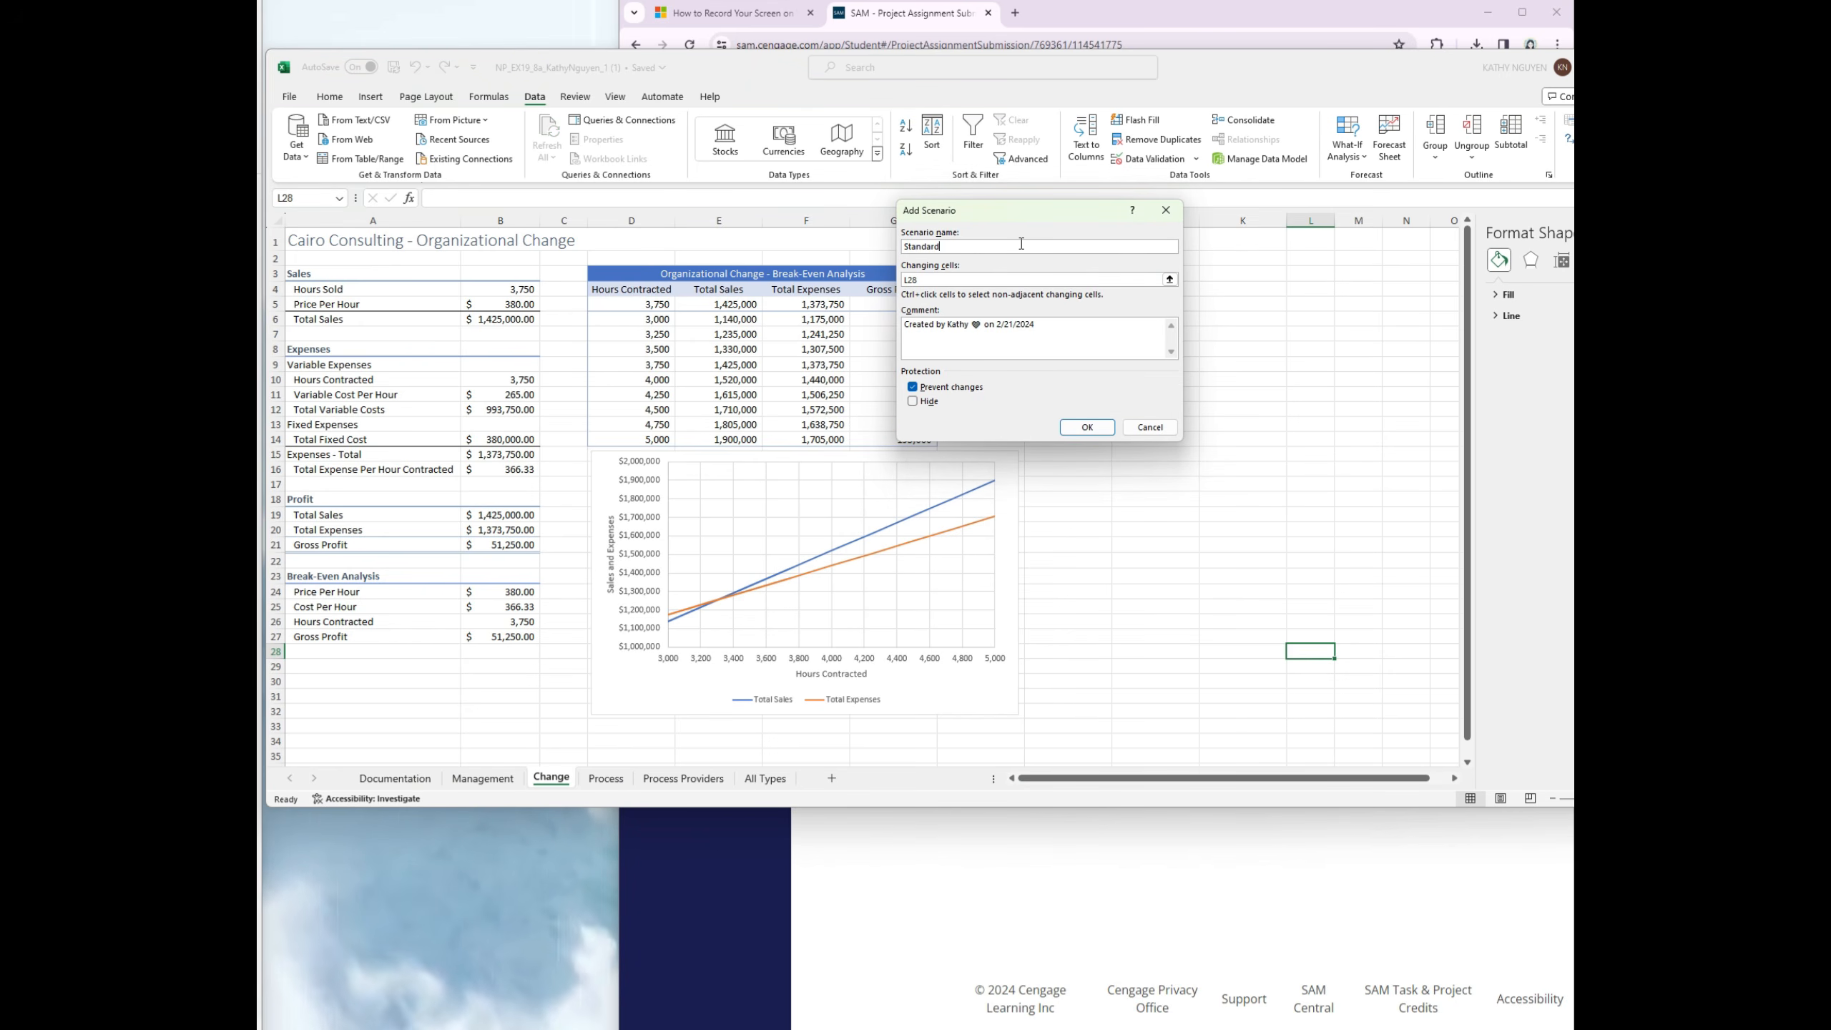
left_click(981, 280)
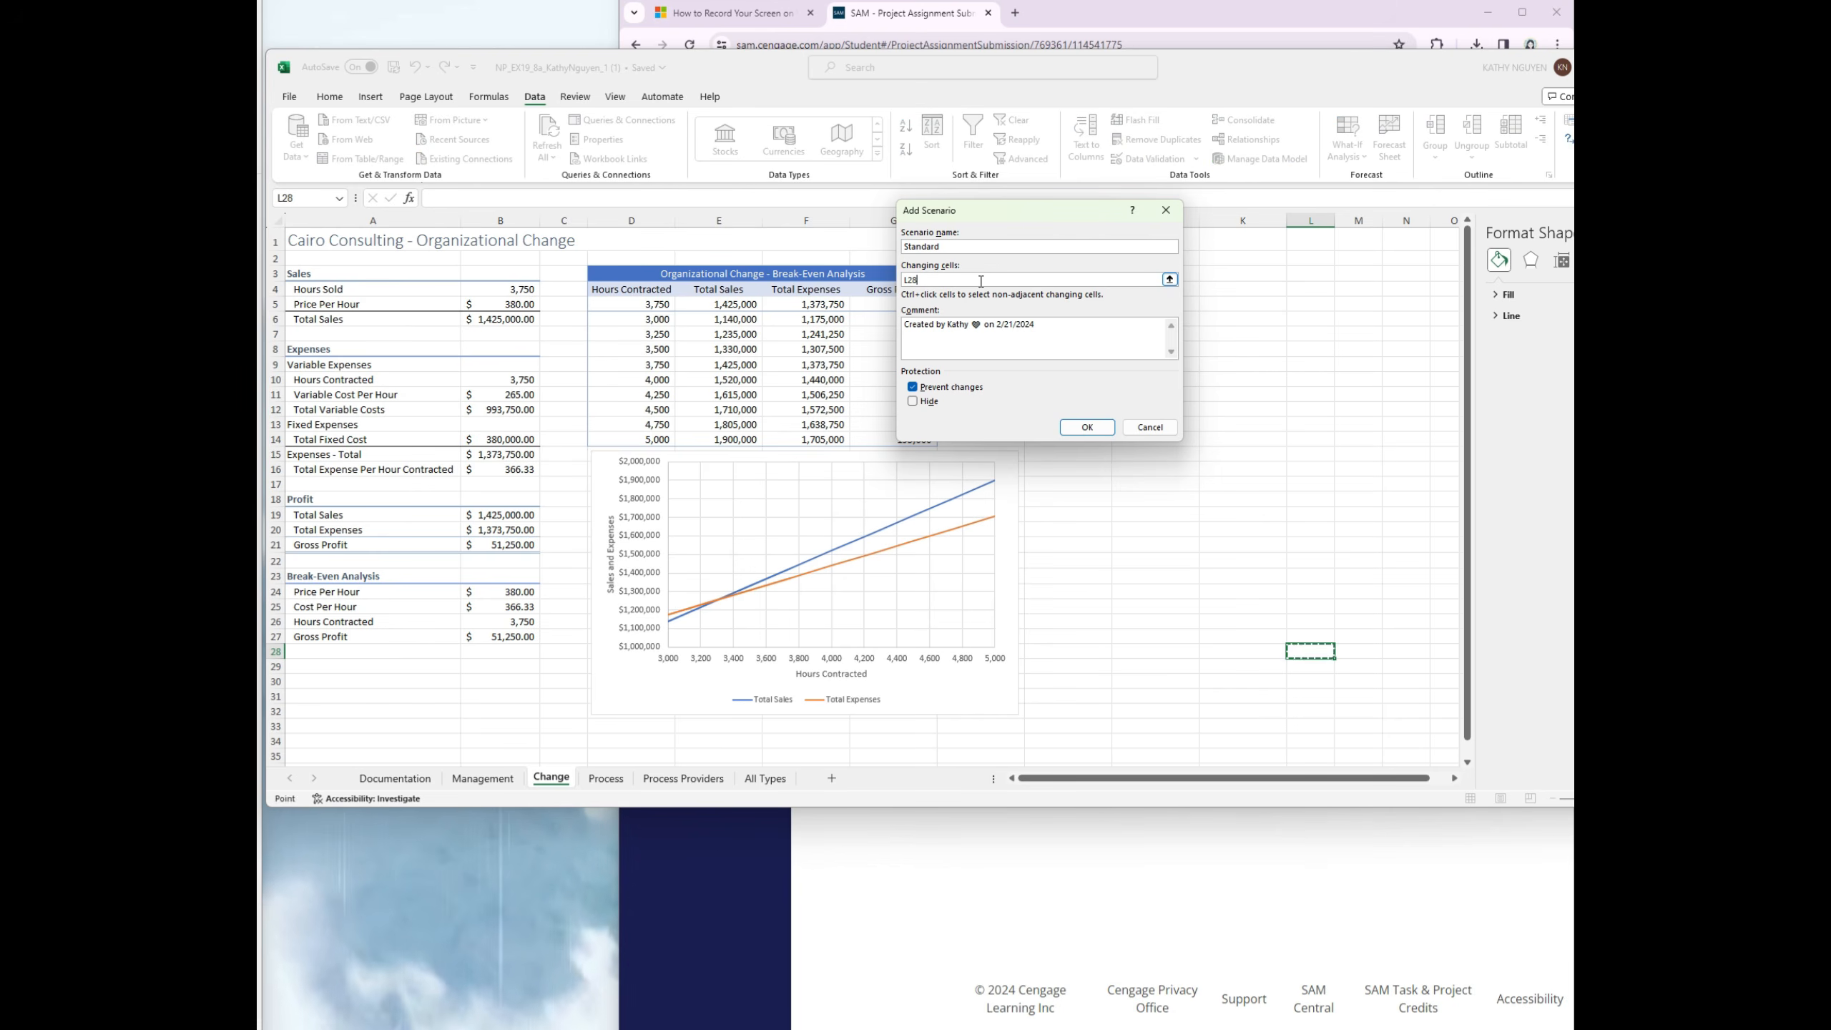
key("BackSpace")
key("BackSpace")
key("BackSpace")
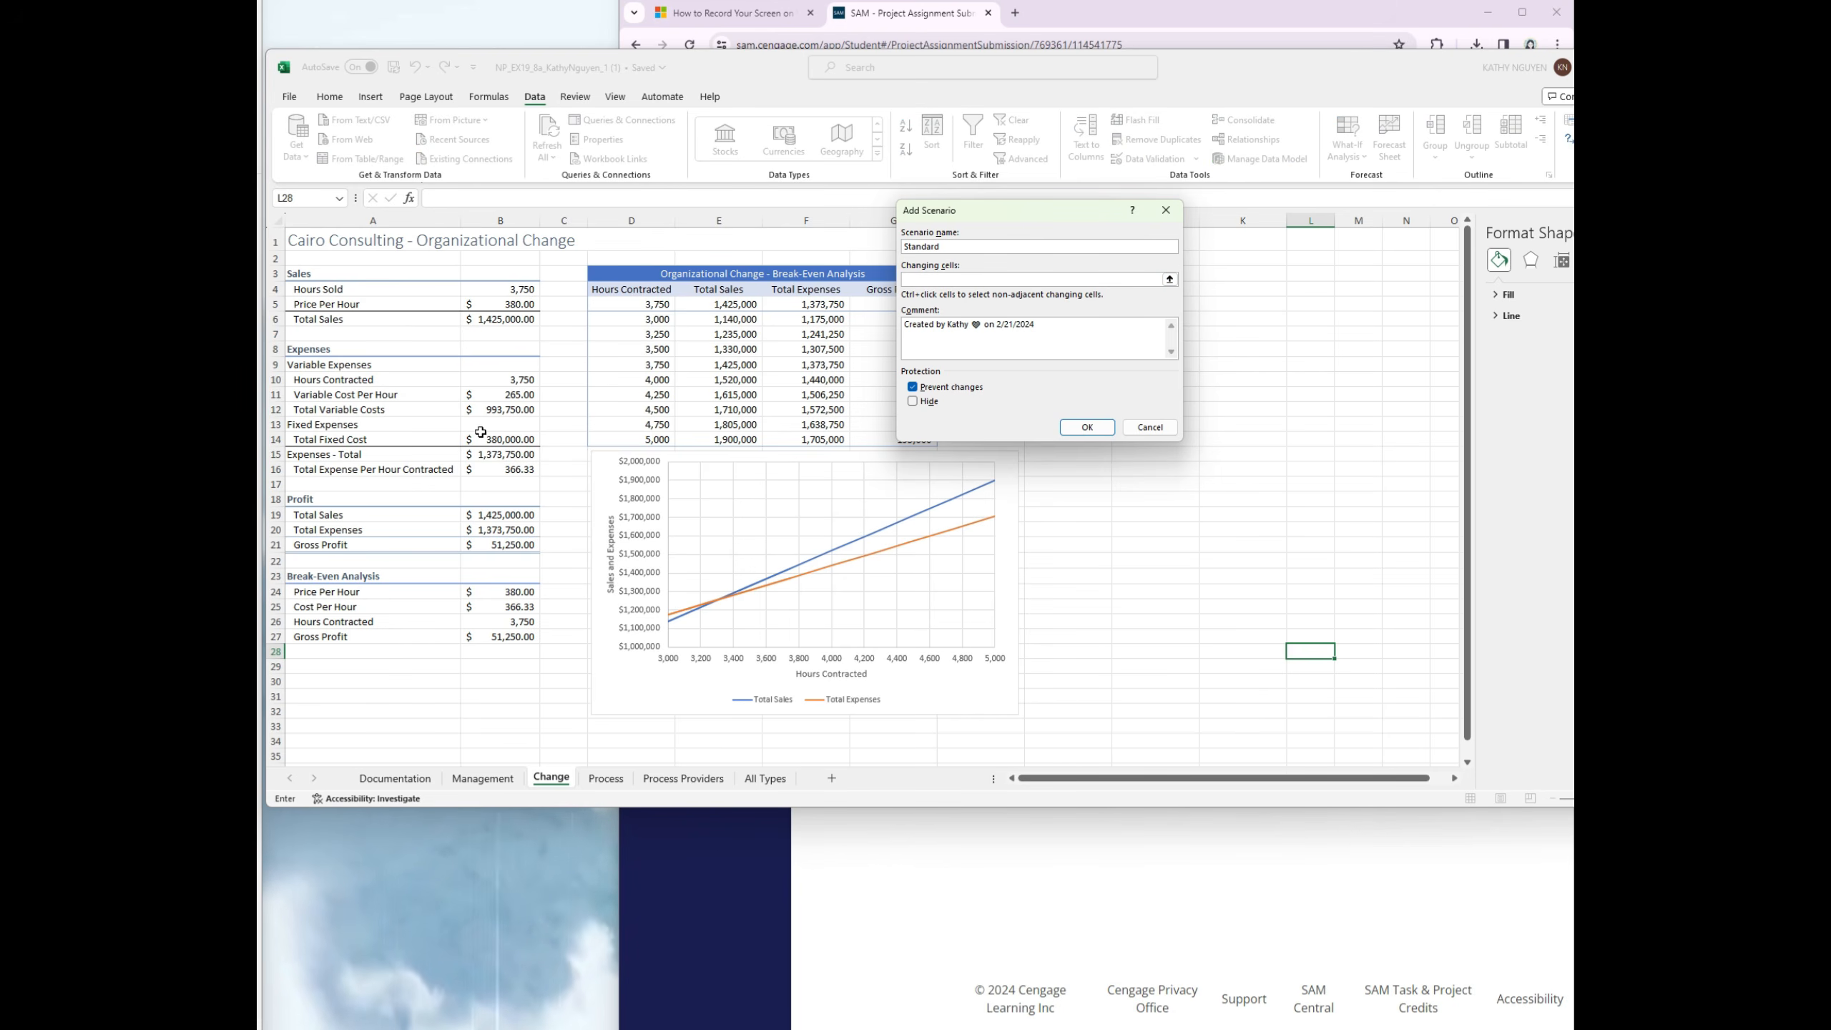
left_click(482, 410)
left_click(482, 395)
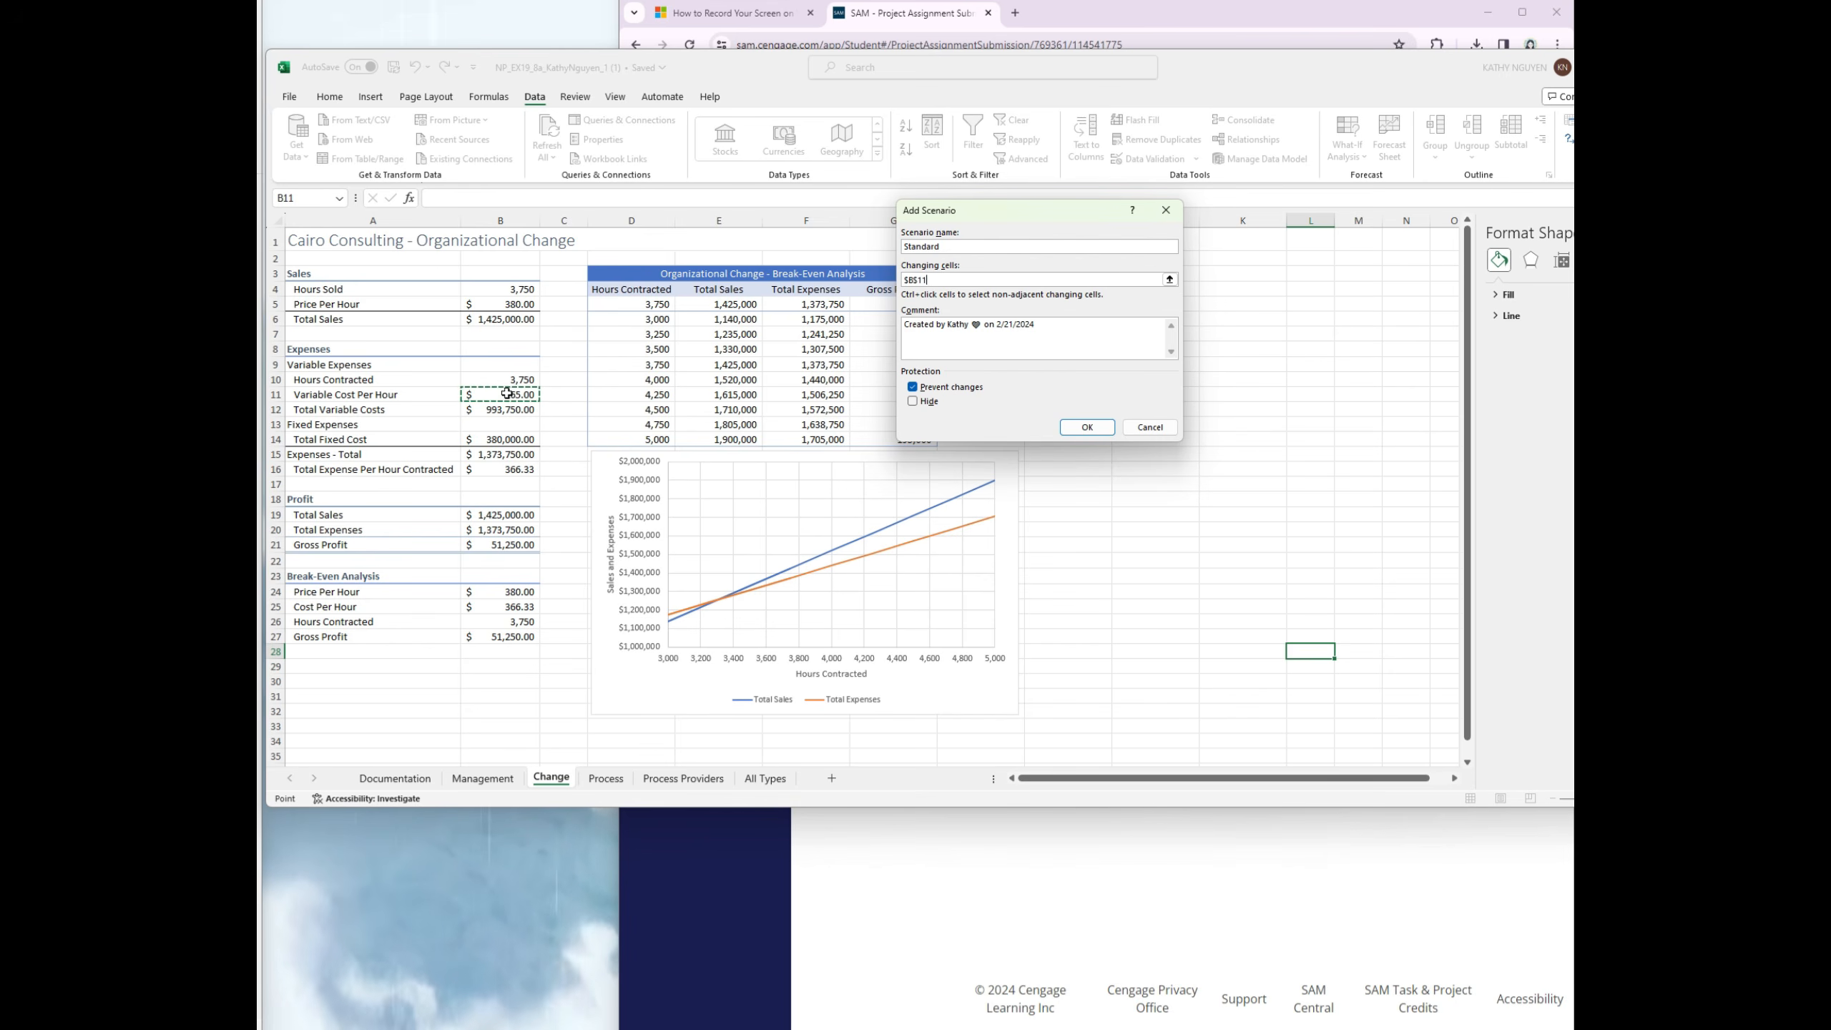
type(",")
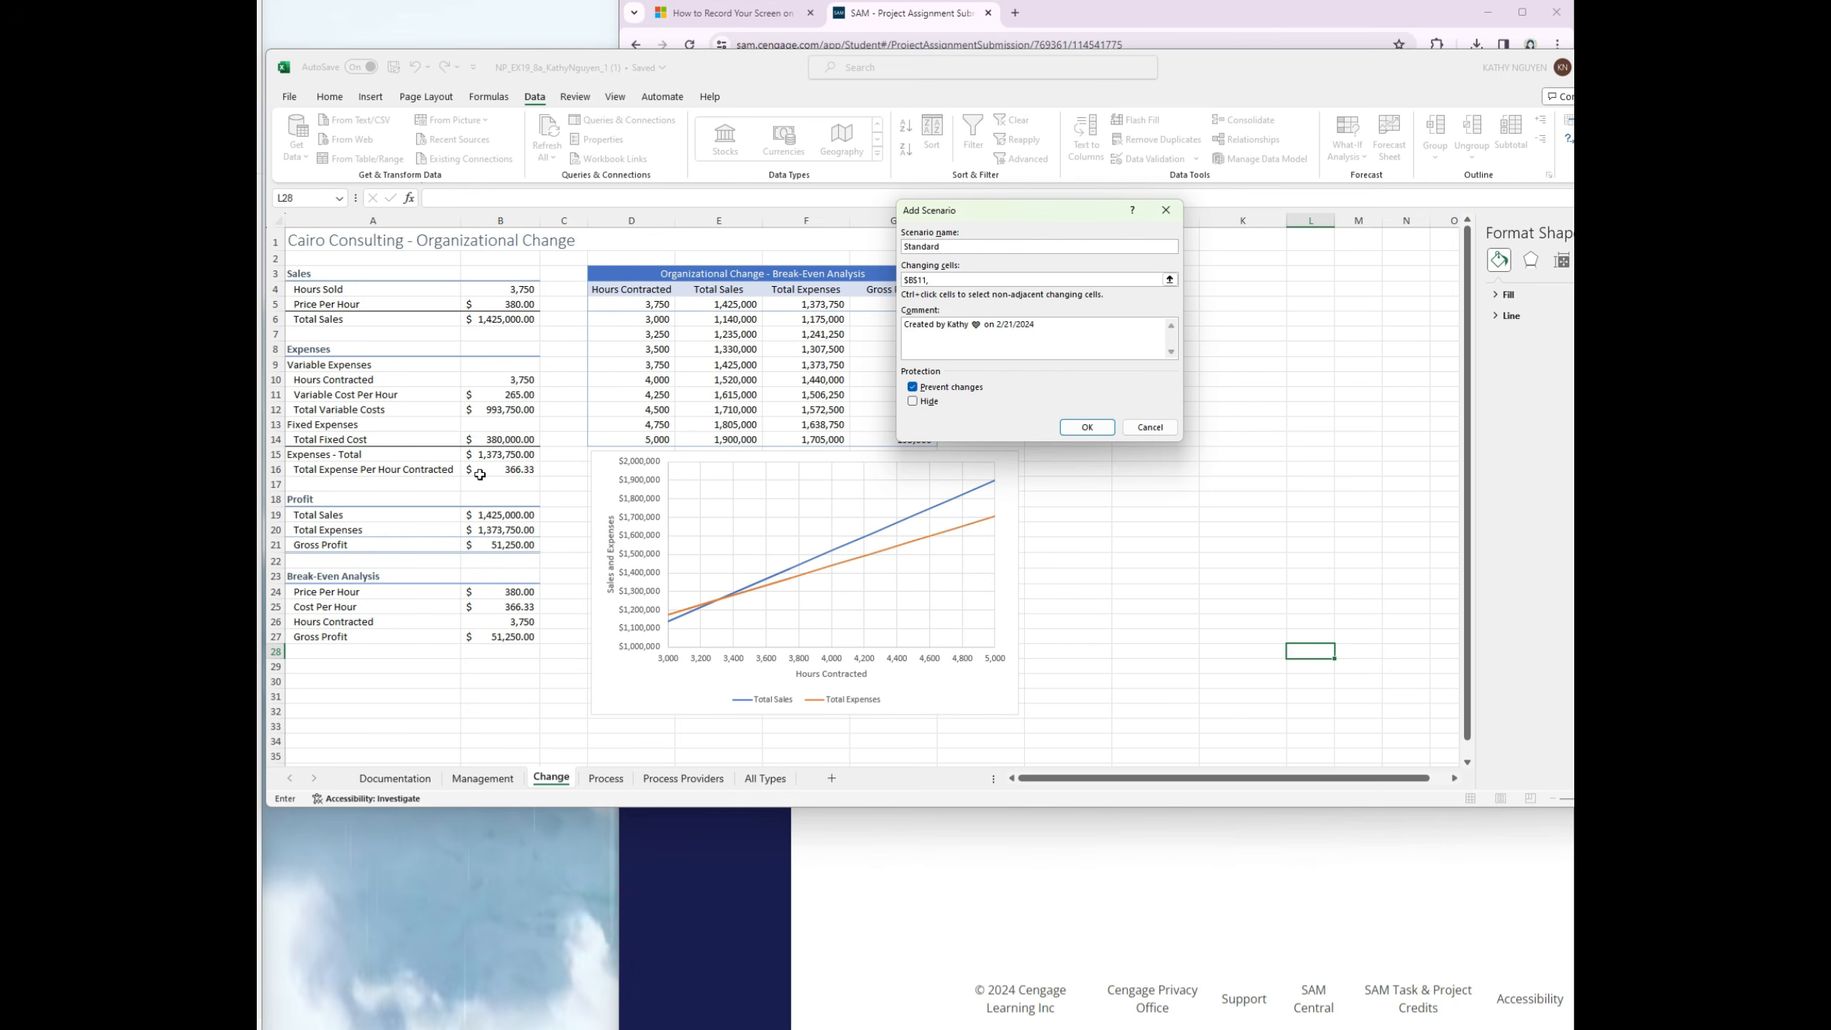
left_click(483, 438)
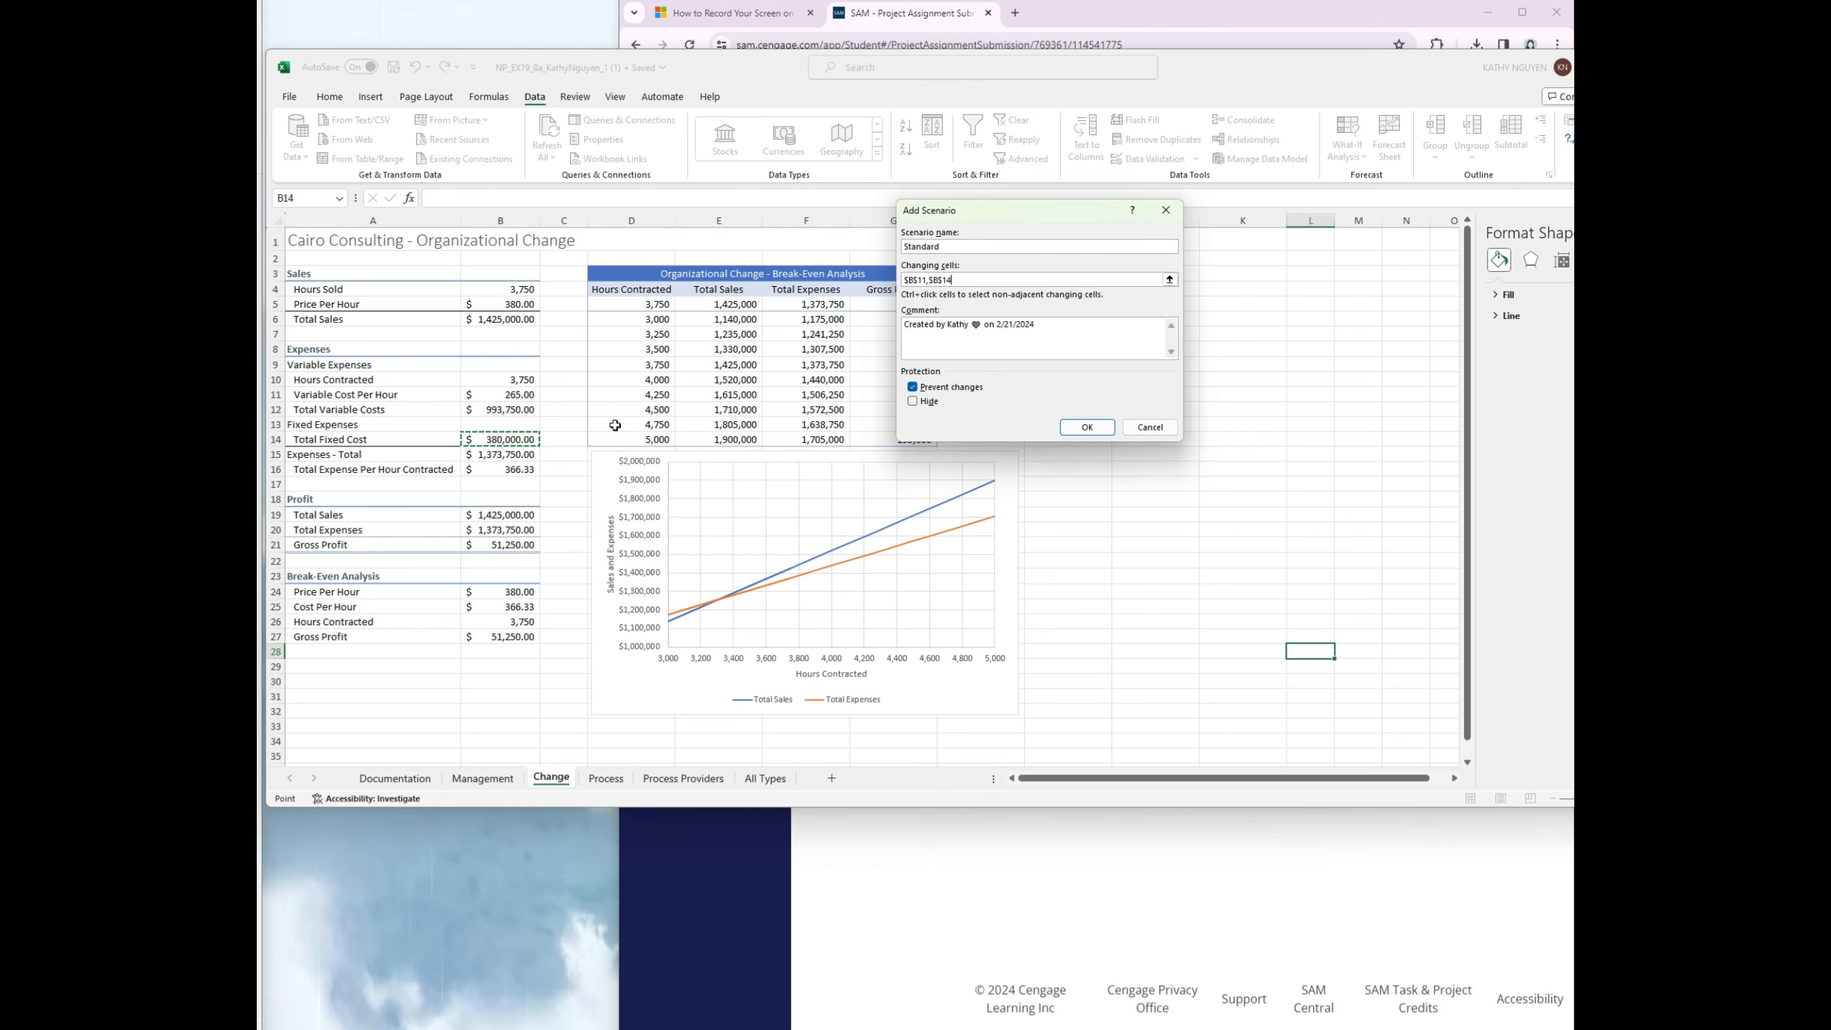
Step: Set the Standard scenario's values to 380 for Variable_Cost_Per_Hour_Change and 380000 for Total_Fixed_Cost_Change, and save the scenario
left_click(1087, 428)
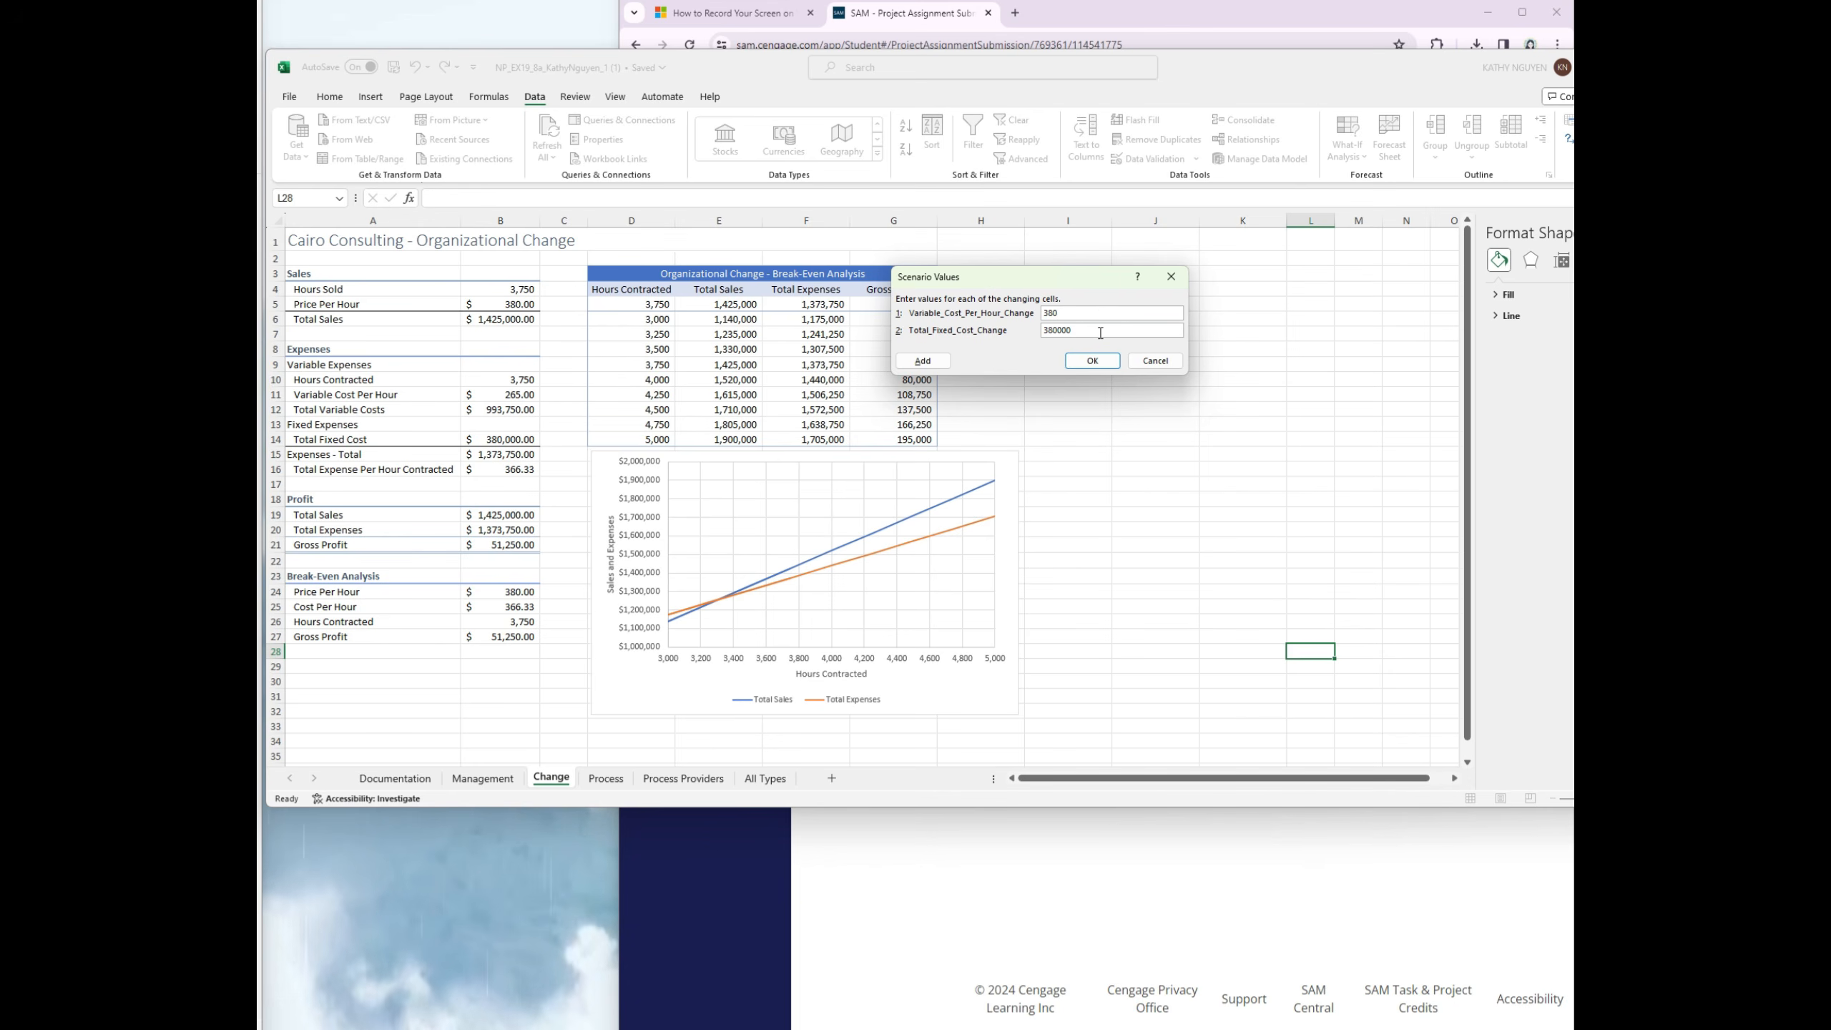
left_click_drag(1100, 332, 1039, 339)
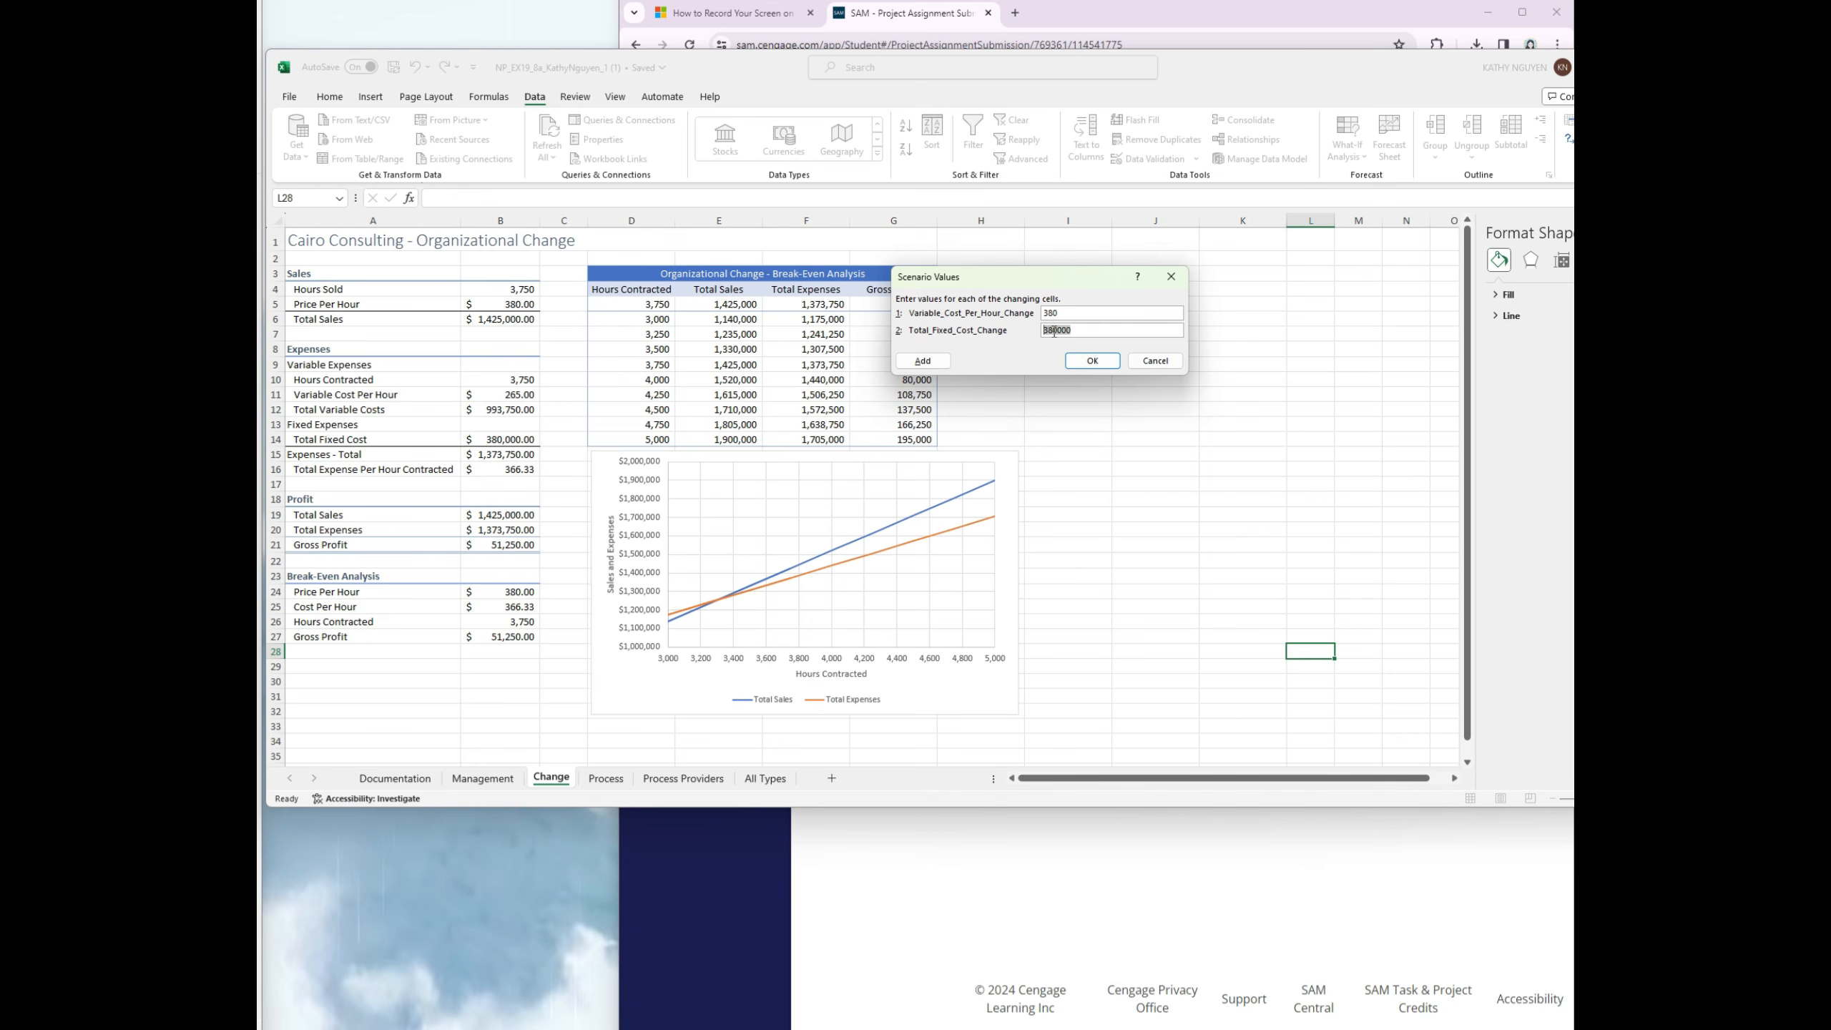
left_click(1092, 360)
Step: Add a "Certified" scenario for B11 and B14 with variable cost per hour 420 and total fixed cost 335000, and close the Scenario Manager
left_click(1085, 238)
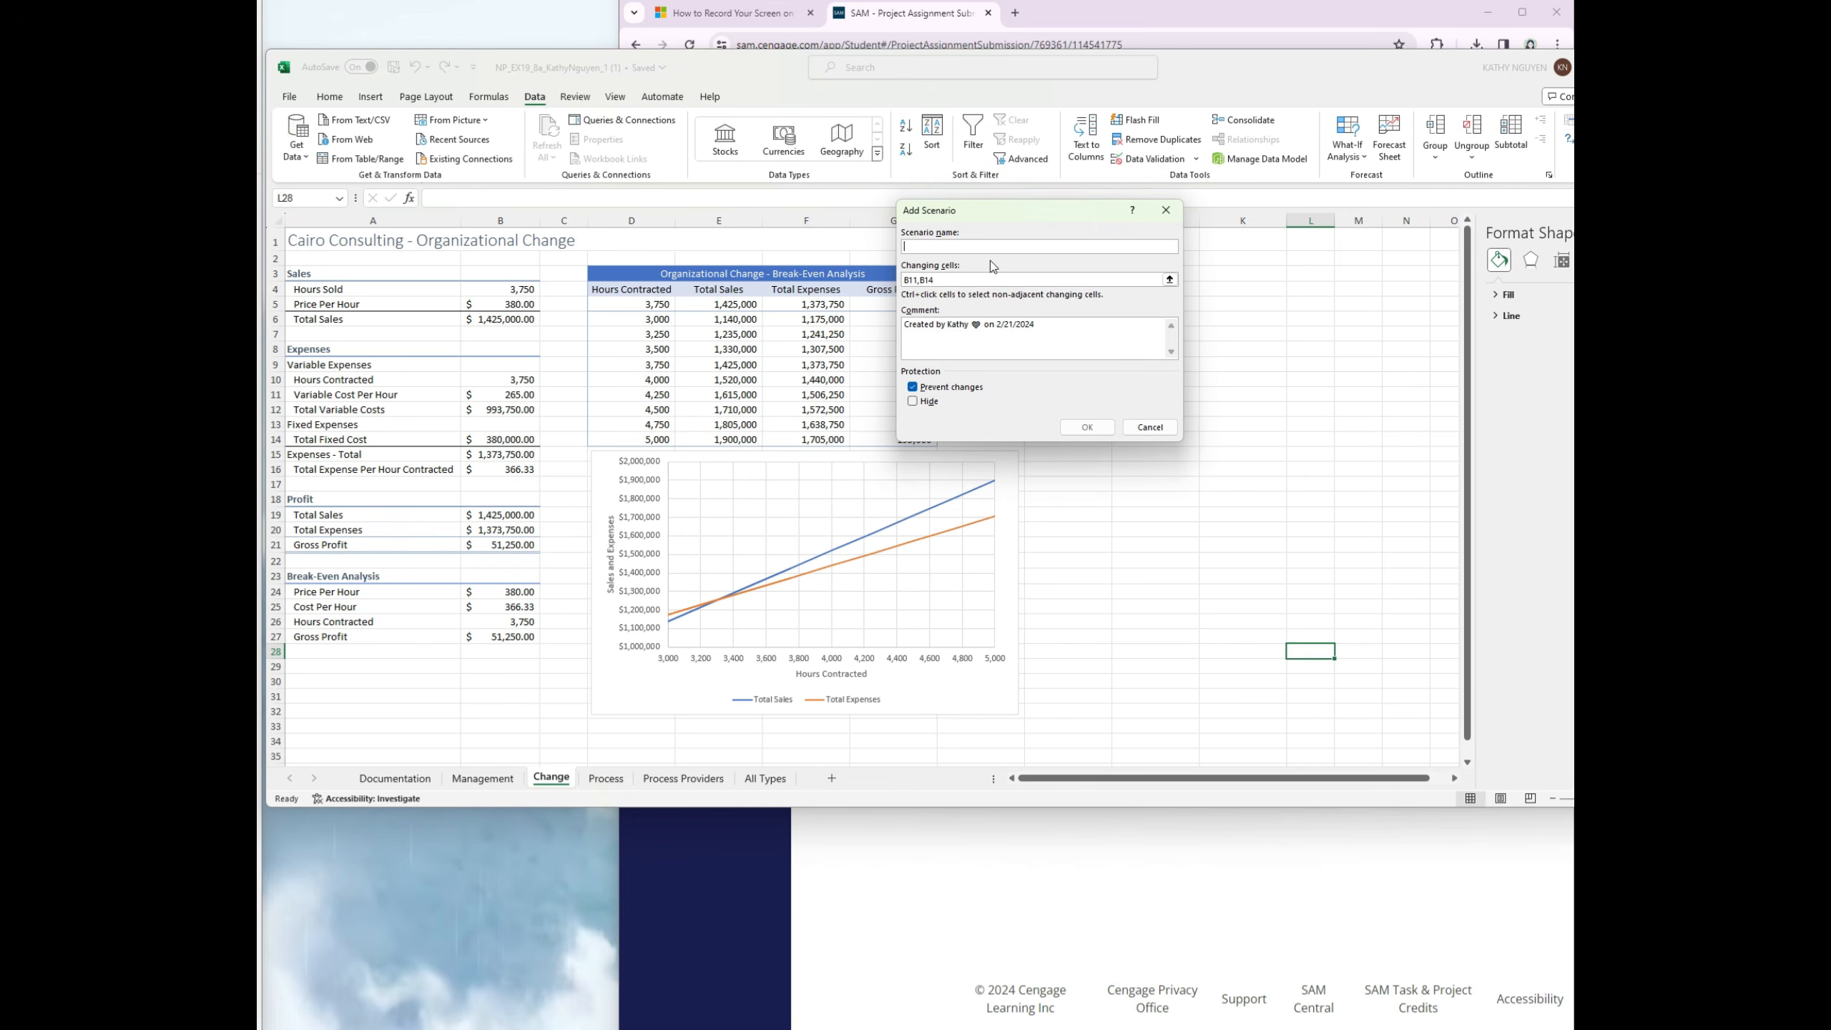
type("Certified")
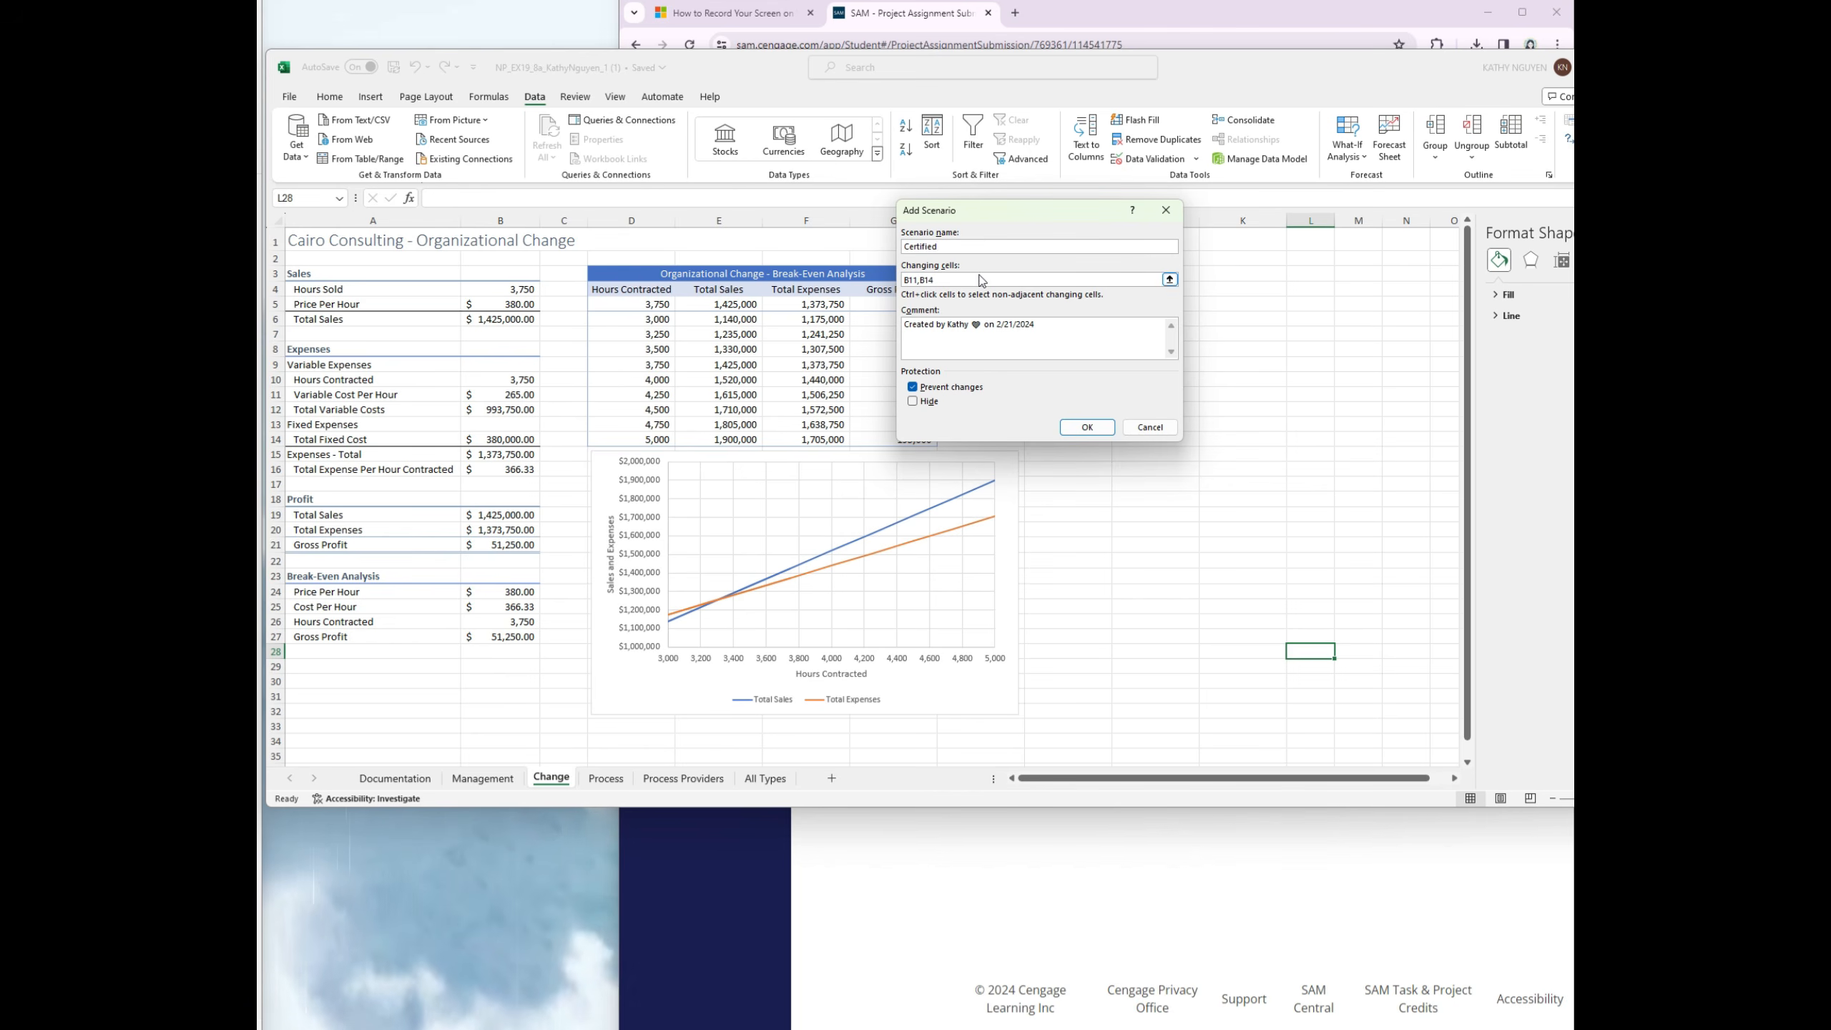
left_click(1088, 427)
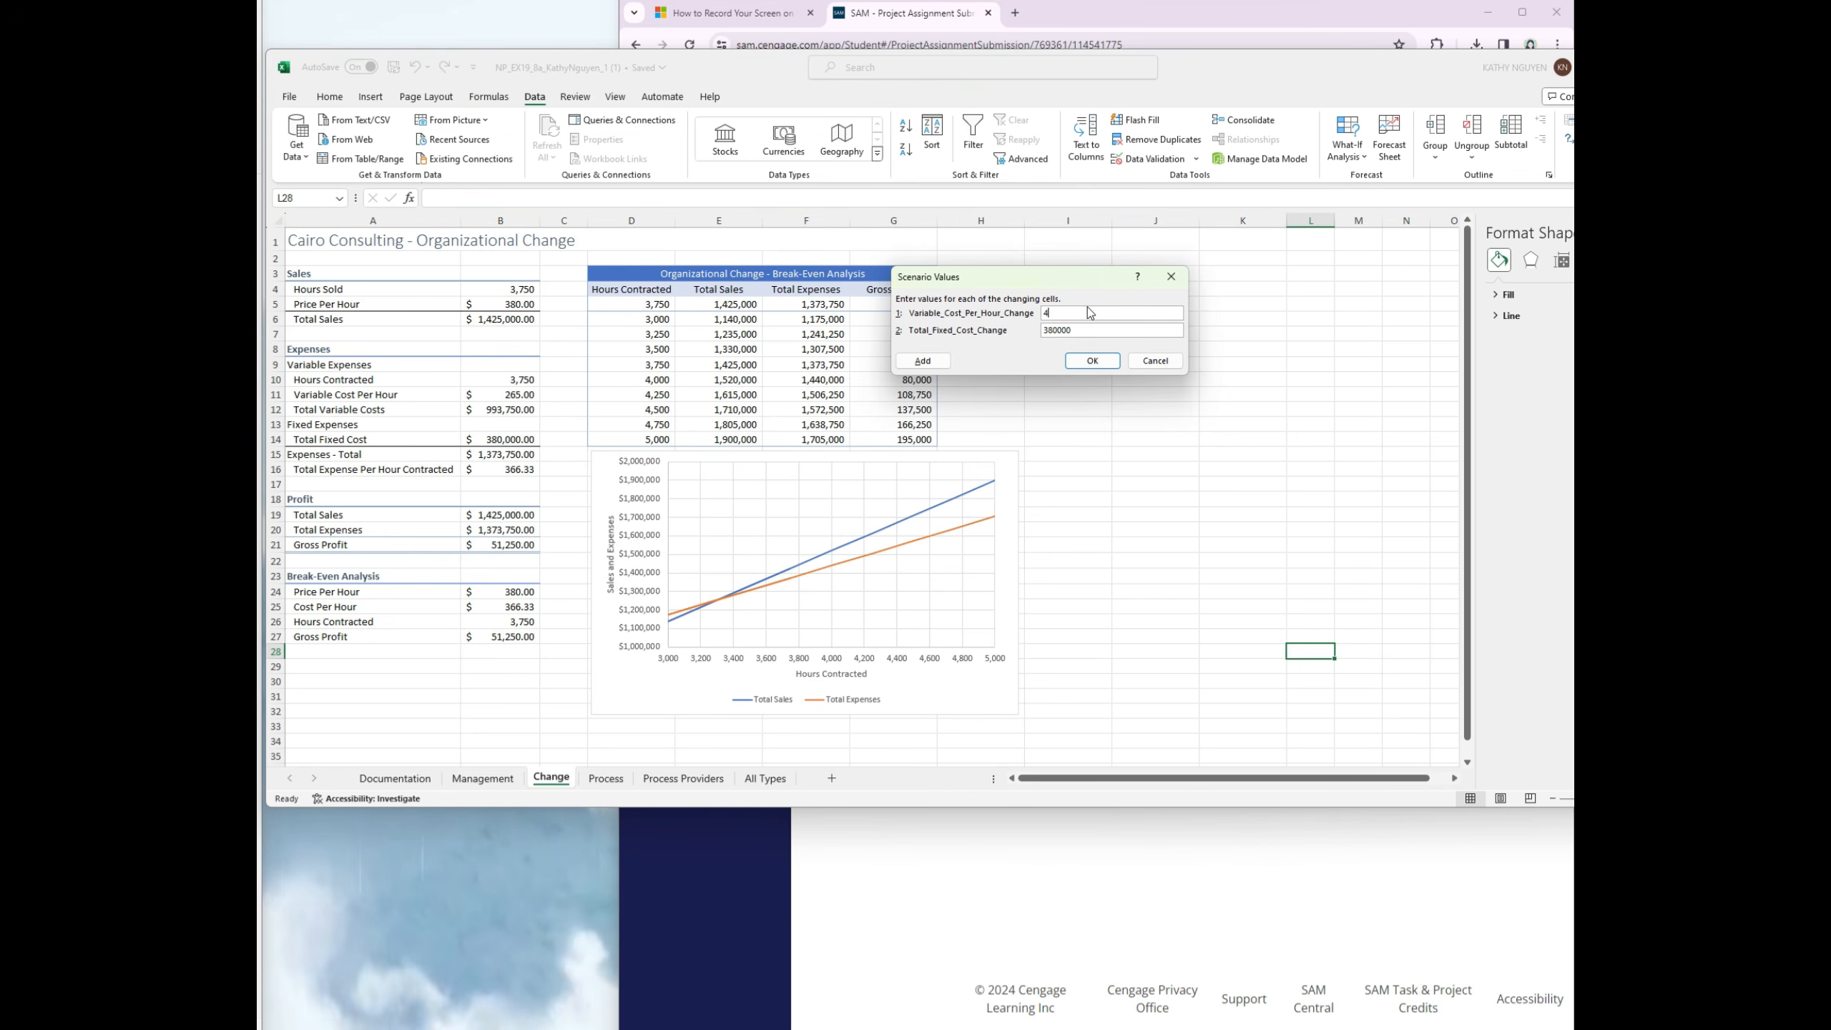
key("Tab")
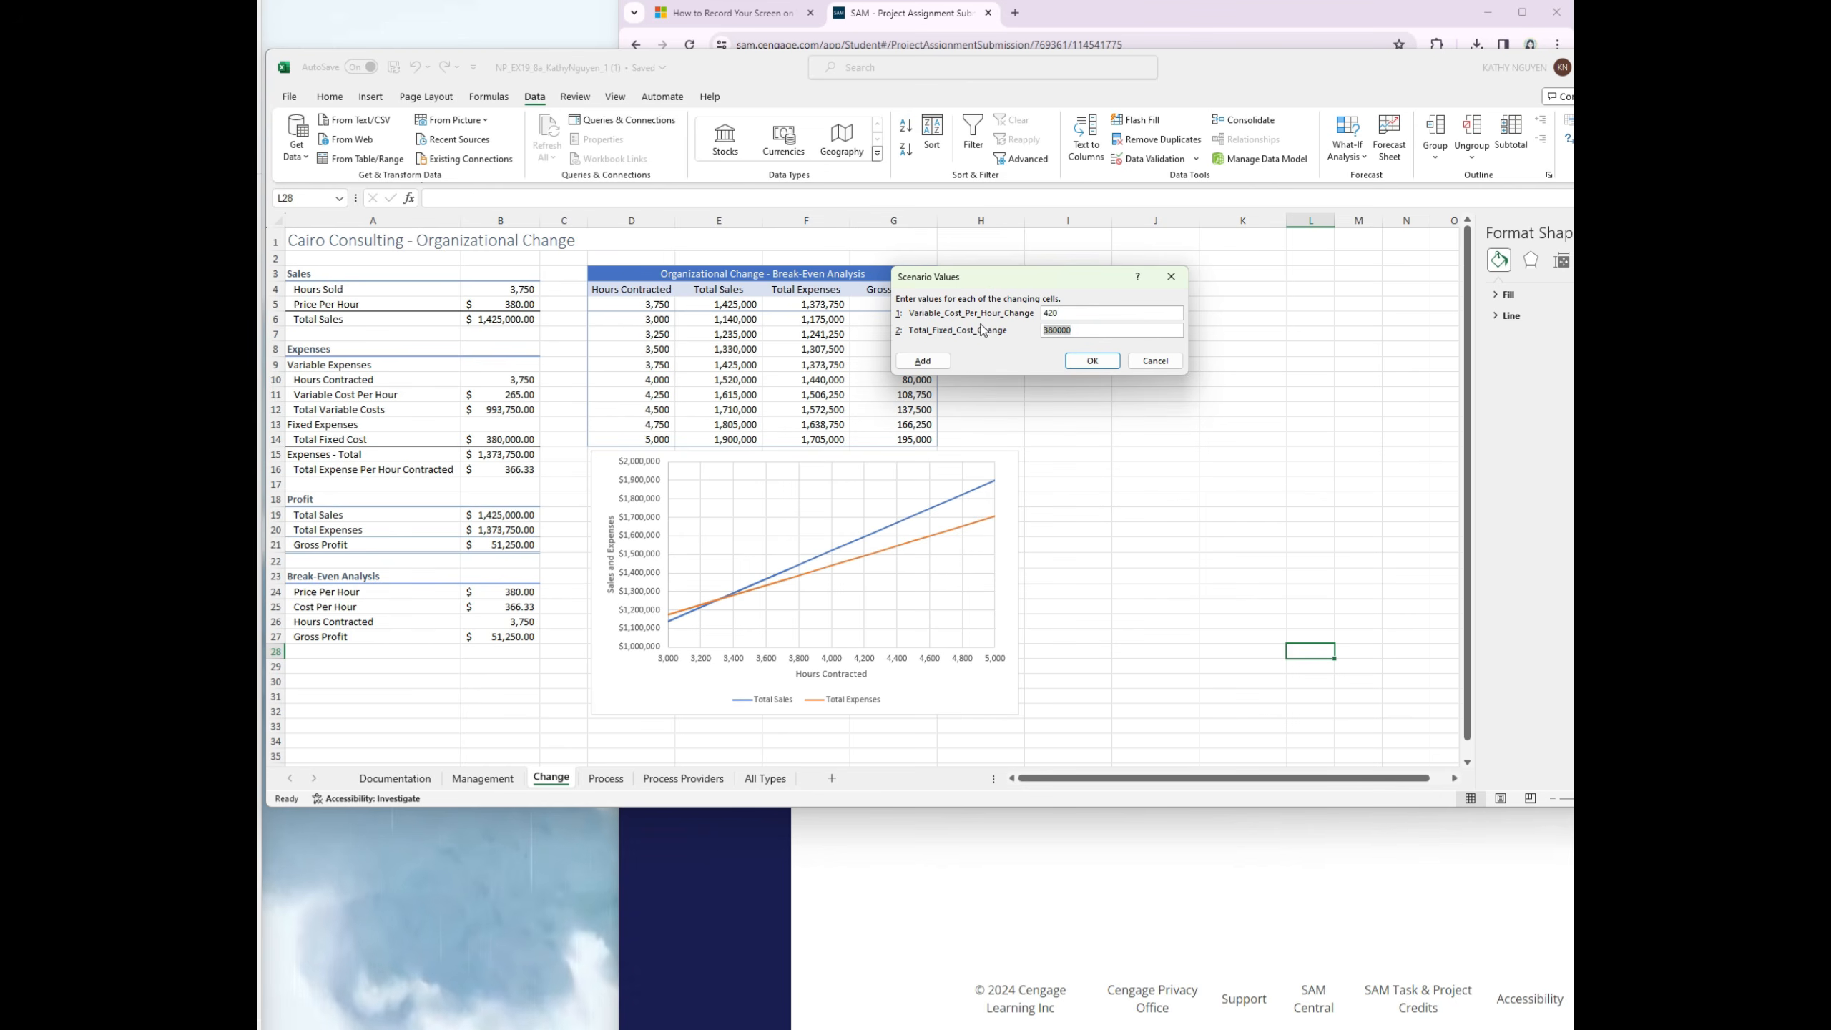
type("335000")
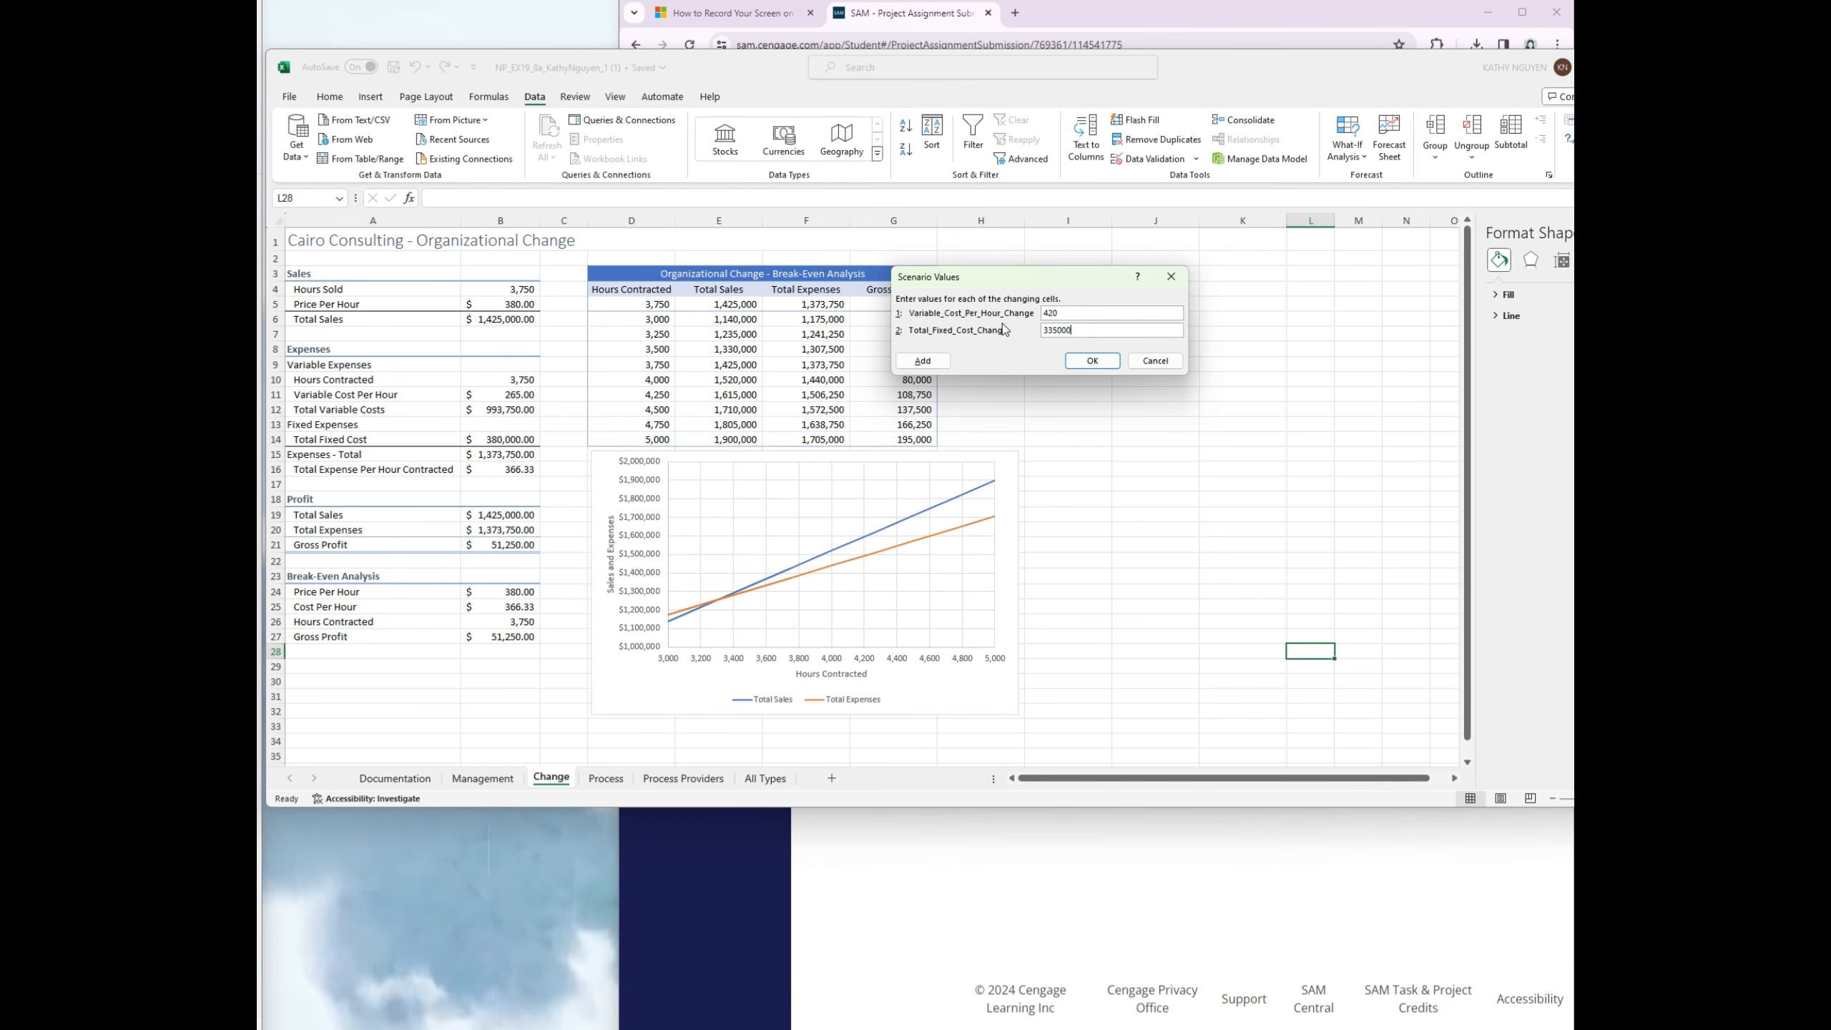
left_click(1088, 360)
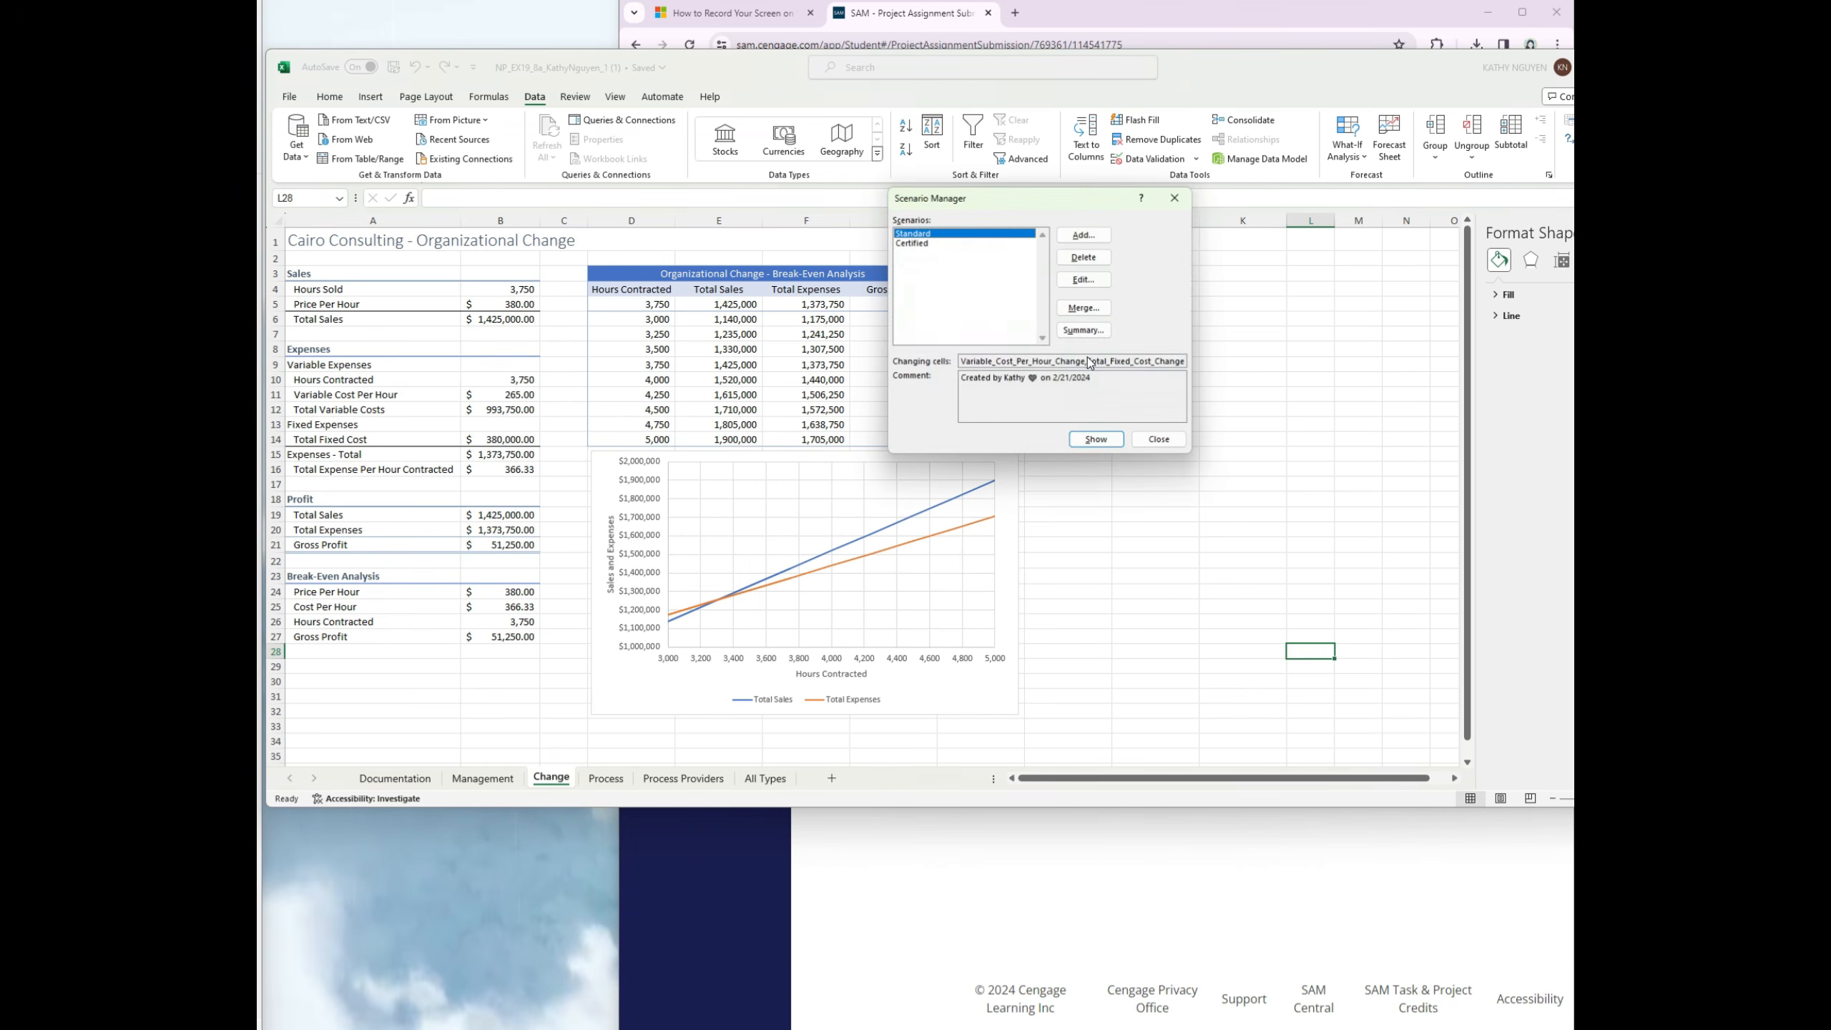
left_click(1096, 440)
left_click(1161, 440)
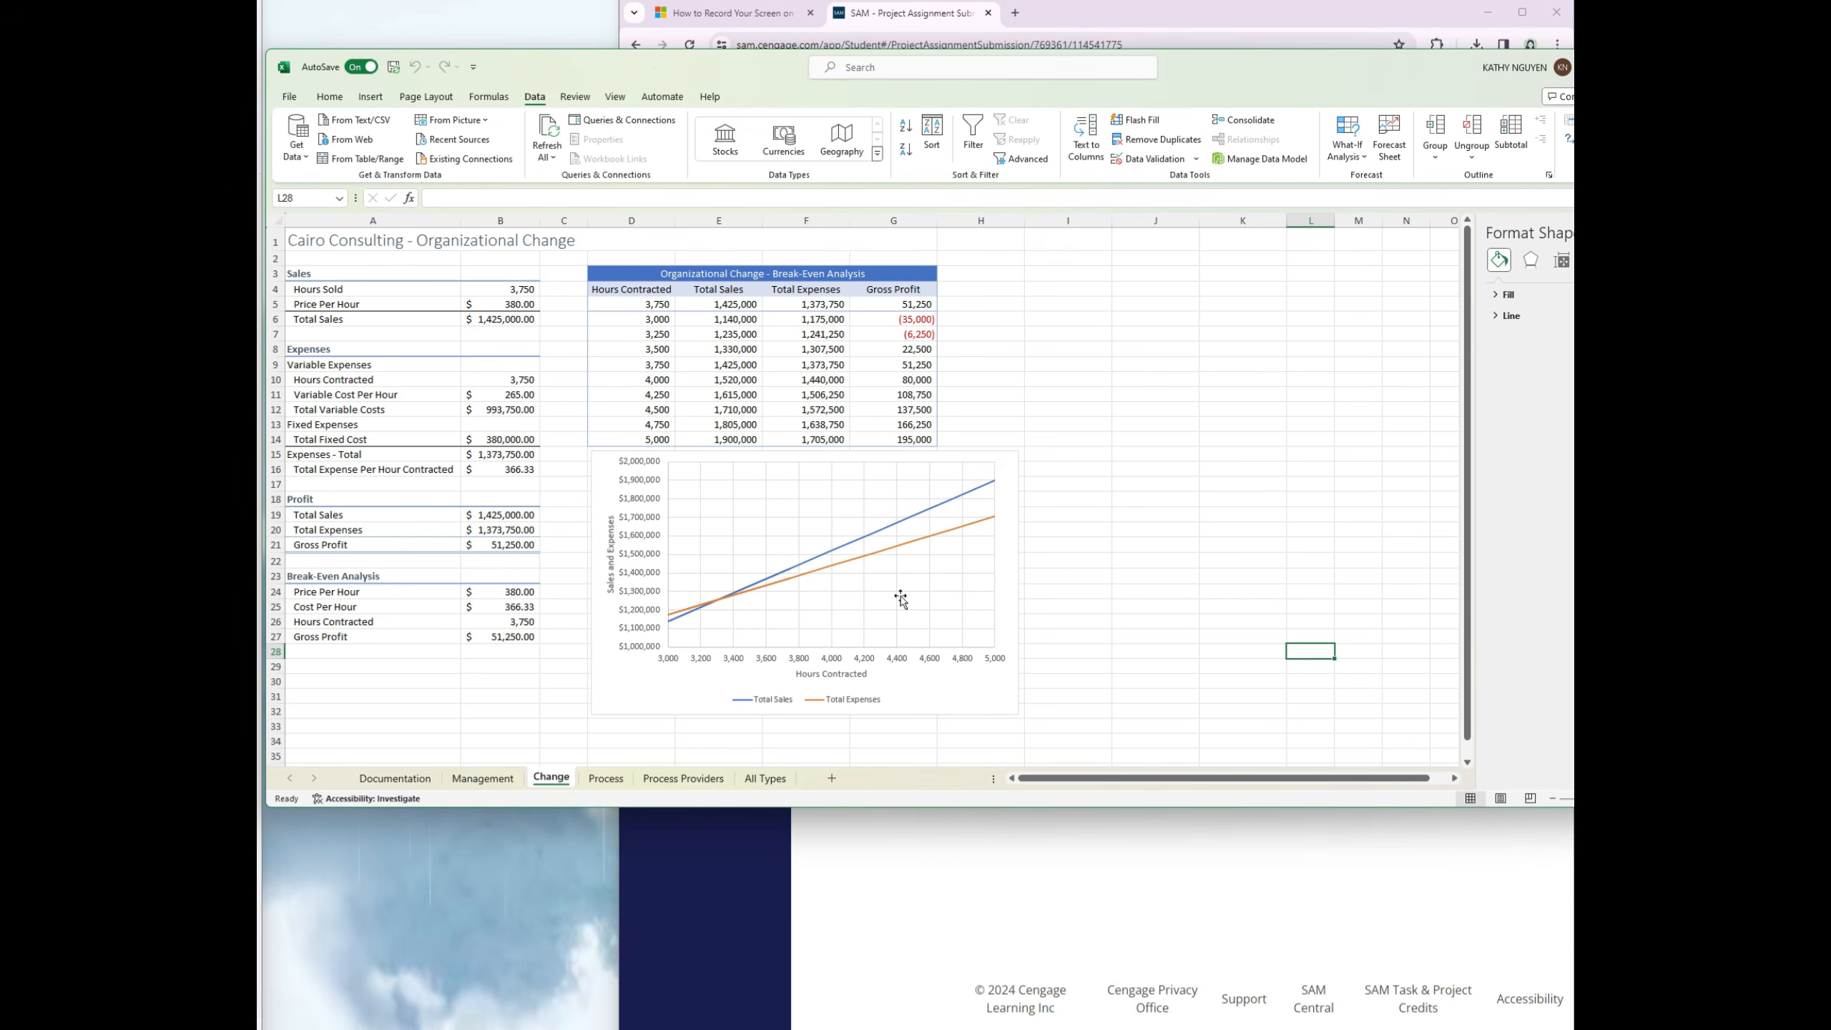
Step: Open the Process worksheet and snap the workbook window into a larger layout
scroll(901, 599, "down", 1)
scroll(901, 599, "up", 1)
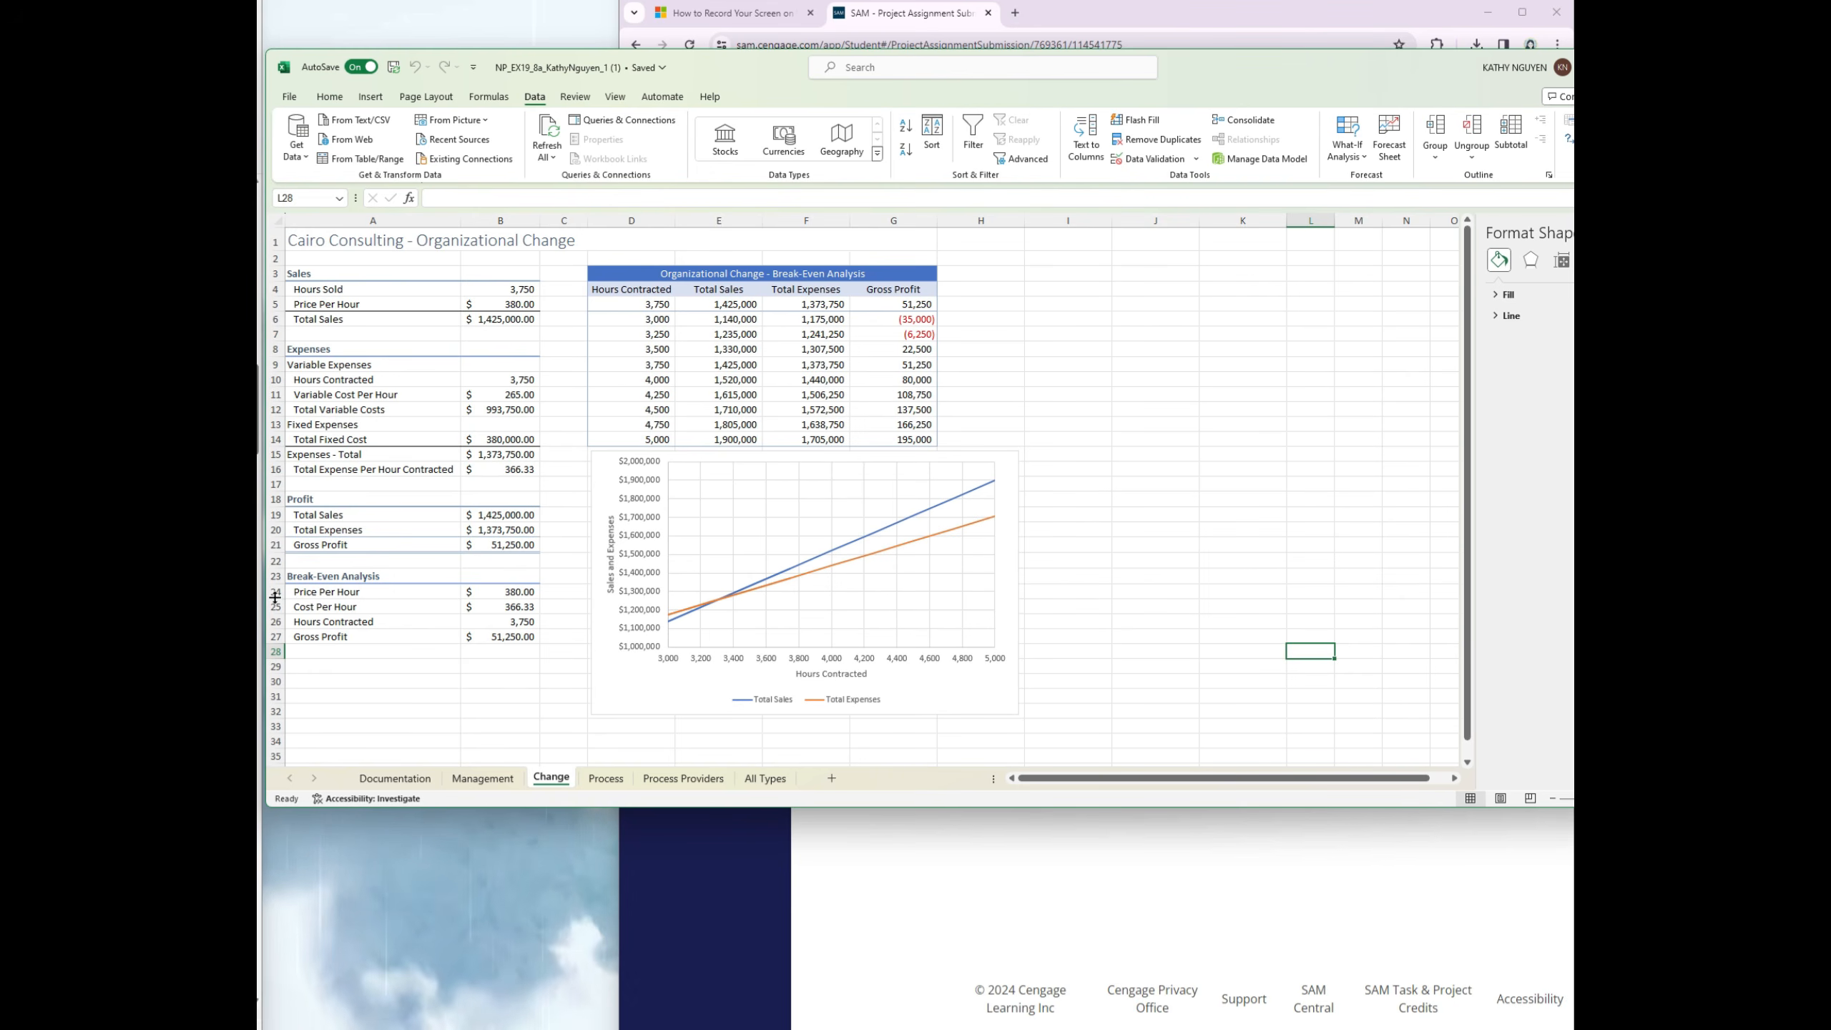
left_click(605, 778)
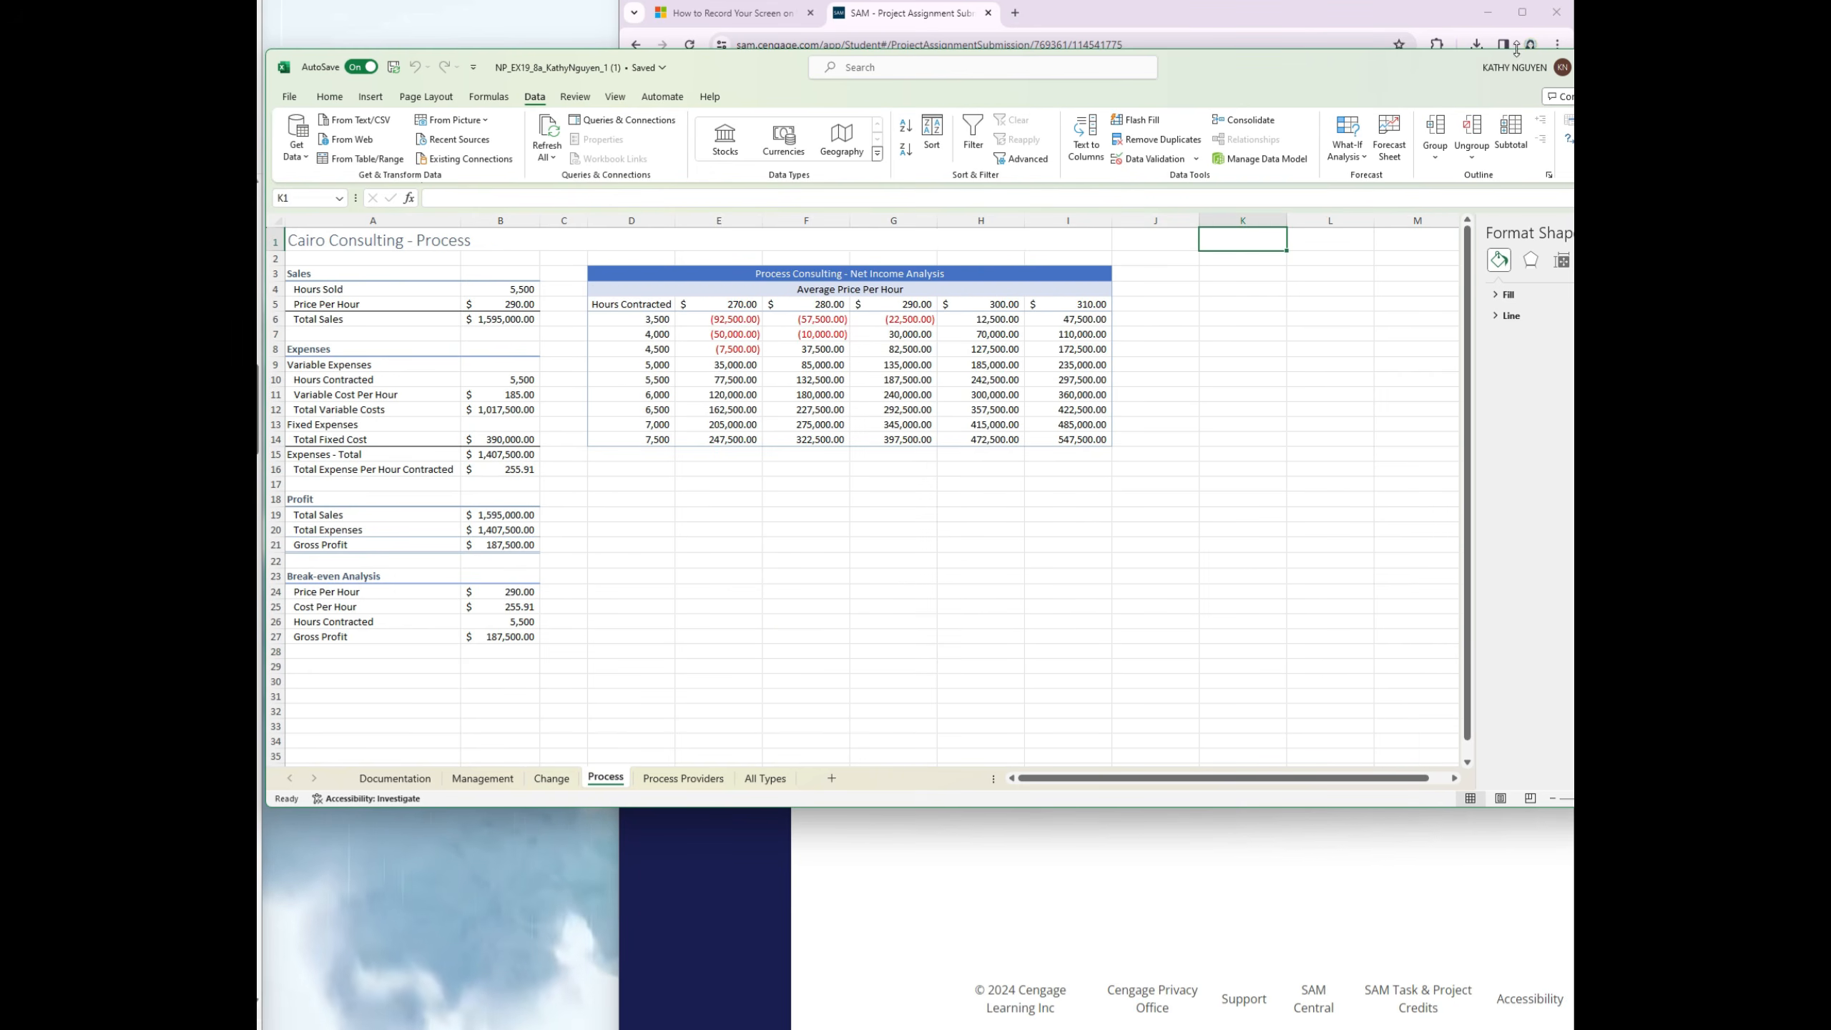
left_click_drag(1517, 49, 1322, 41)
mouse_move(1445, 66)
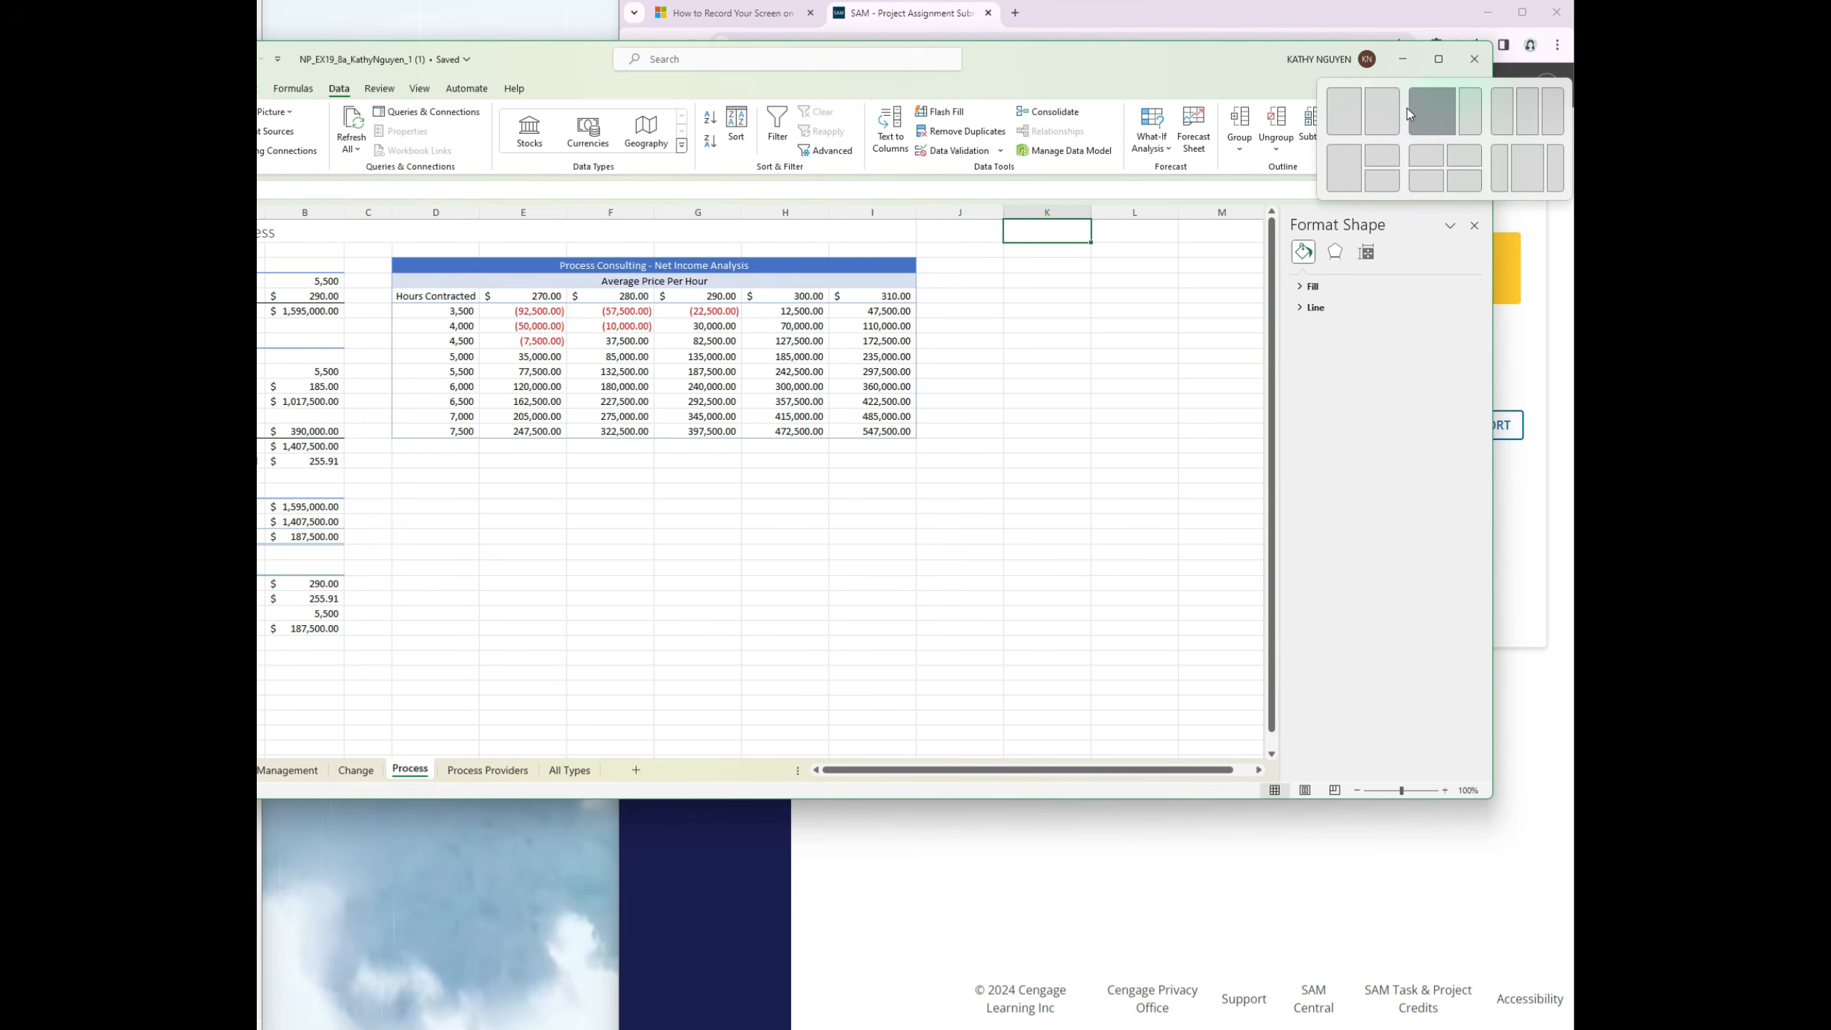
left_click(1388, 128)
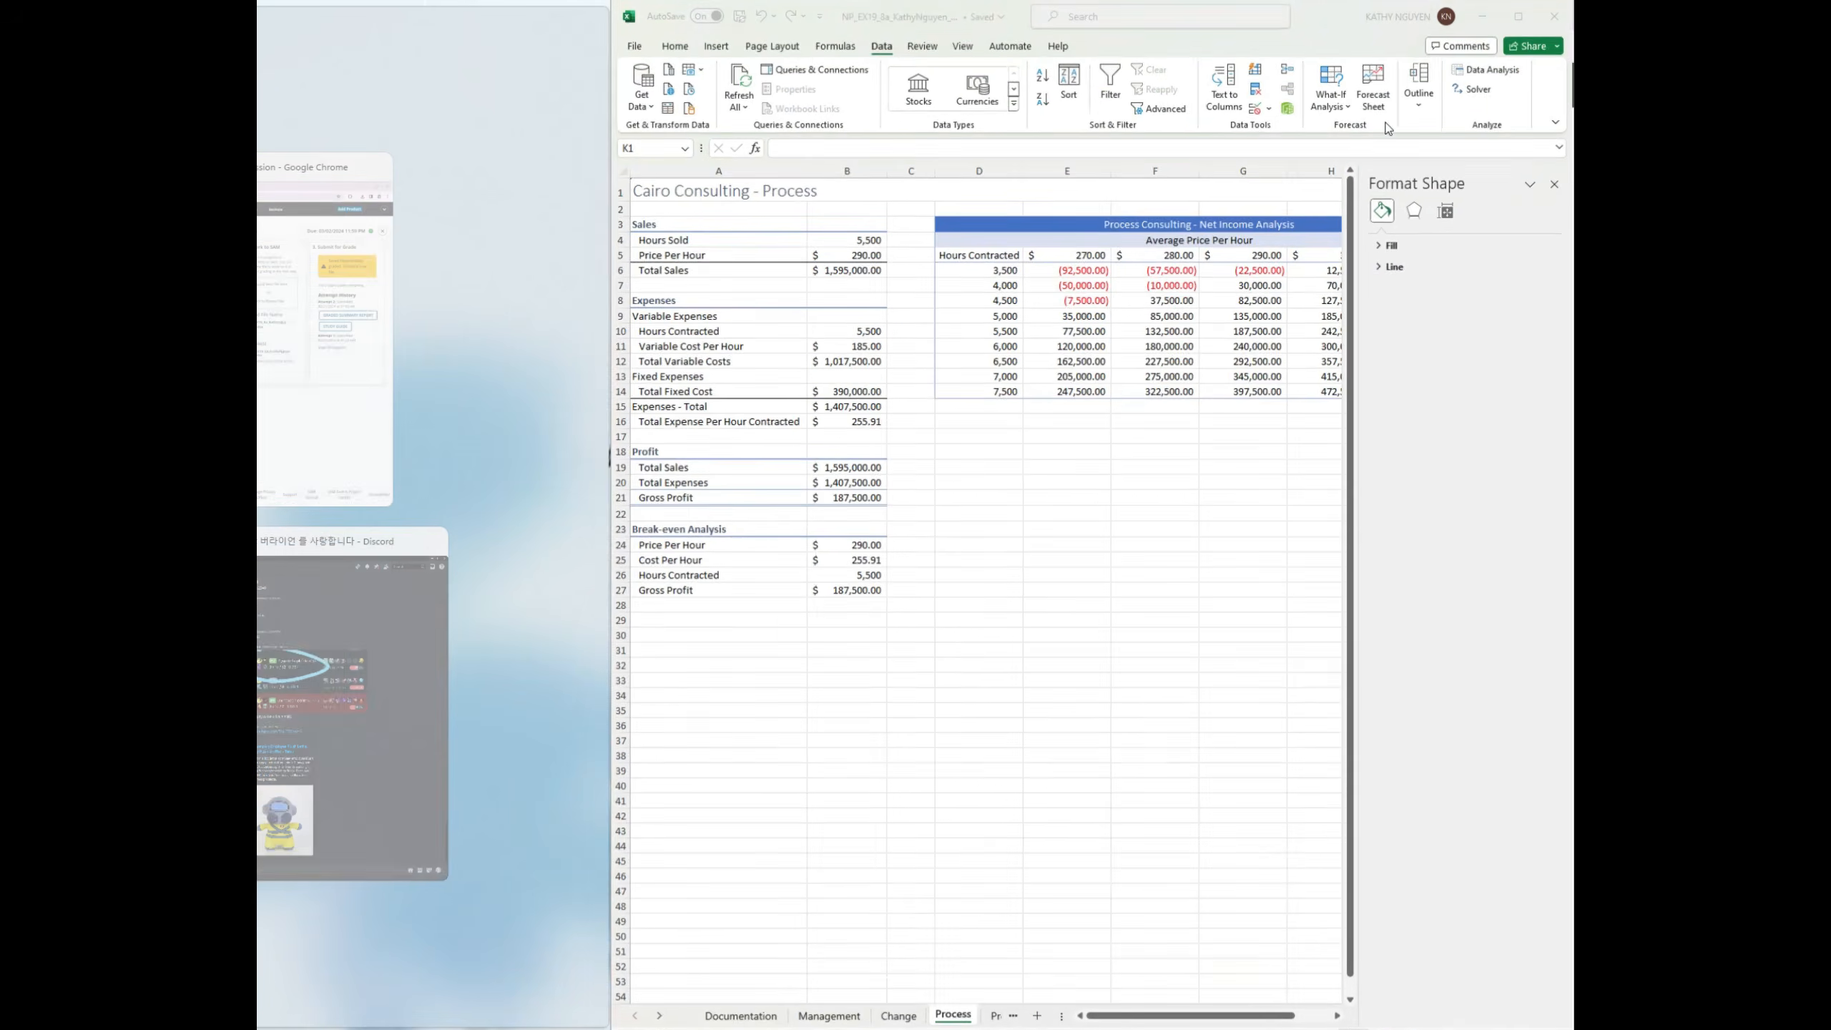
left_click(43, 346)
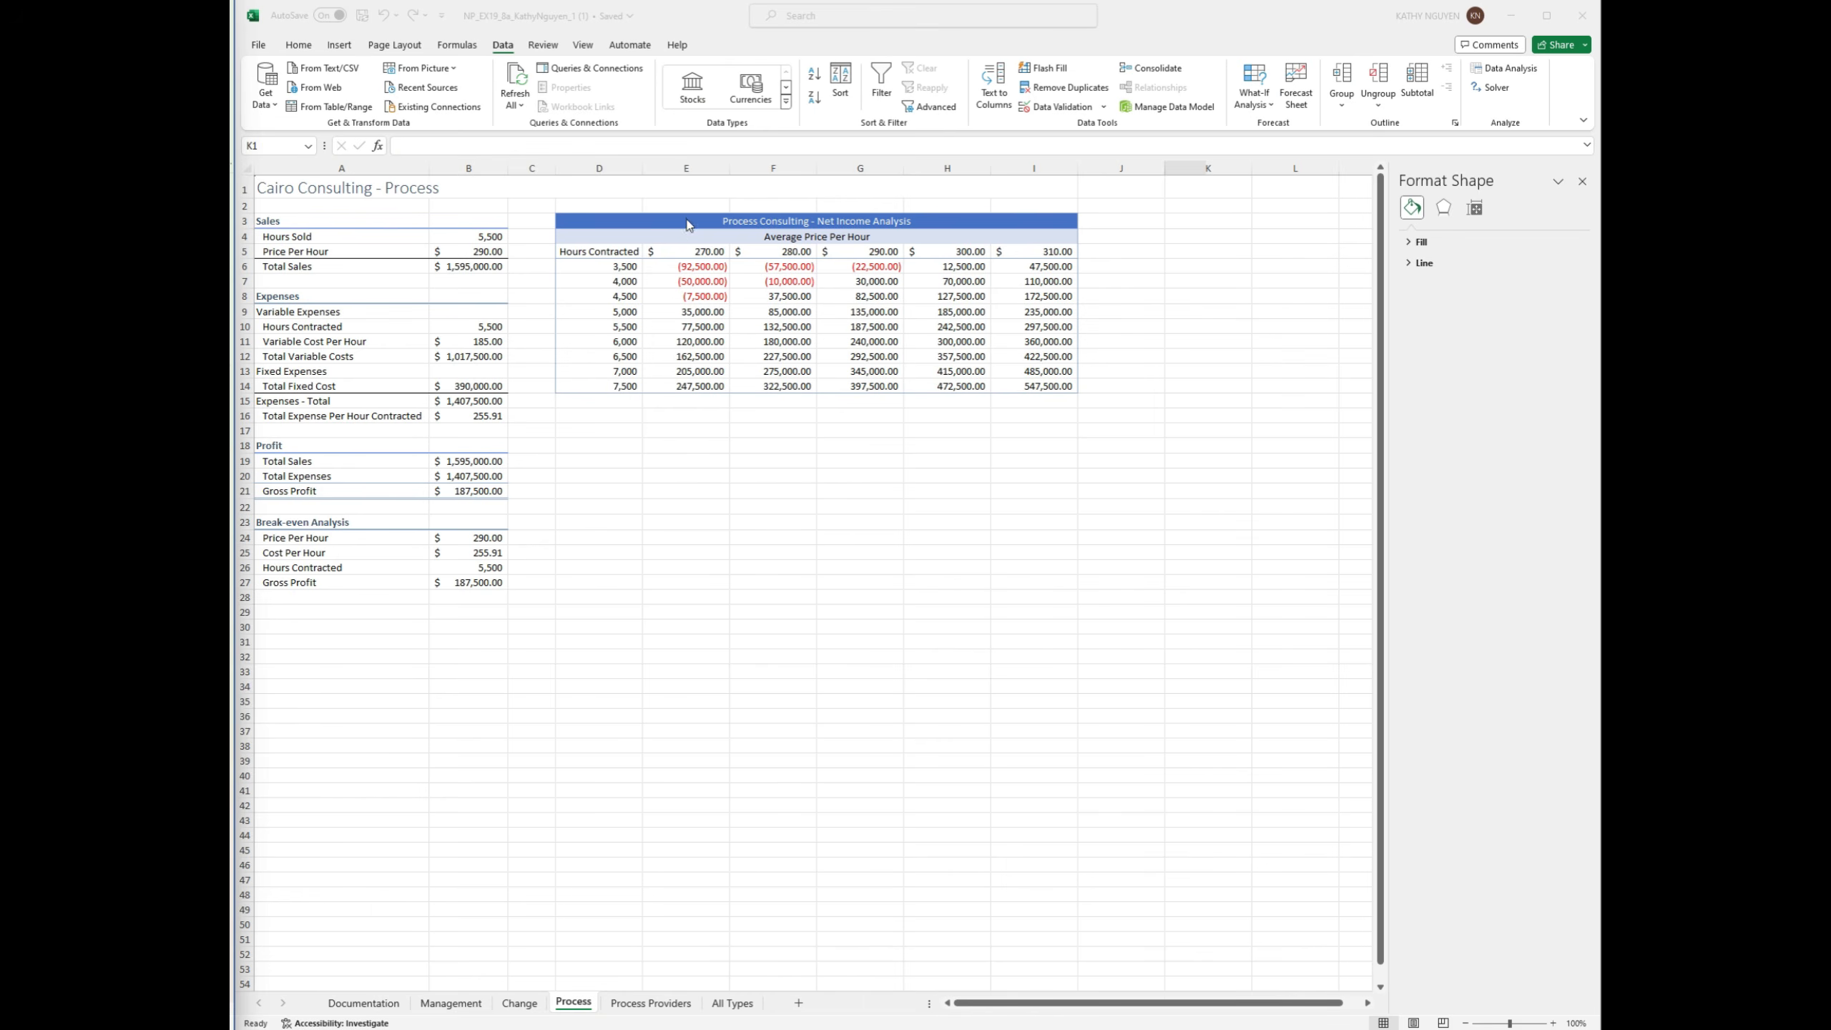
Step: Insert a Scatter with Straight Lines chart based on the range D6:I14 of the net income analysis table
left_click(617, 265)
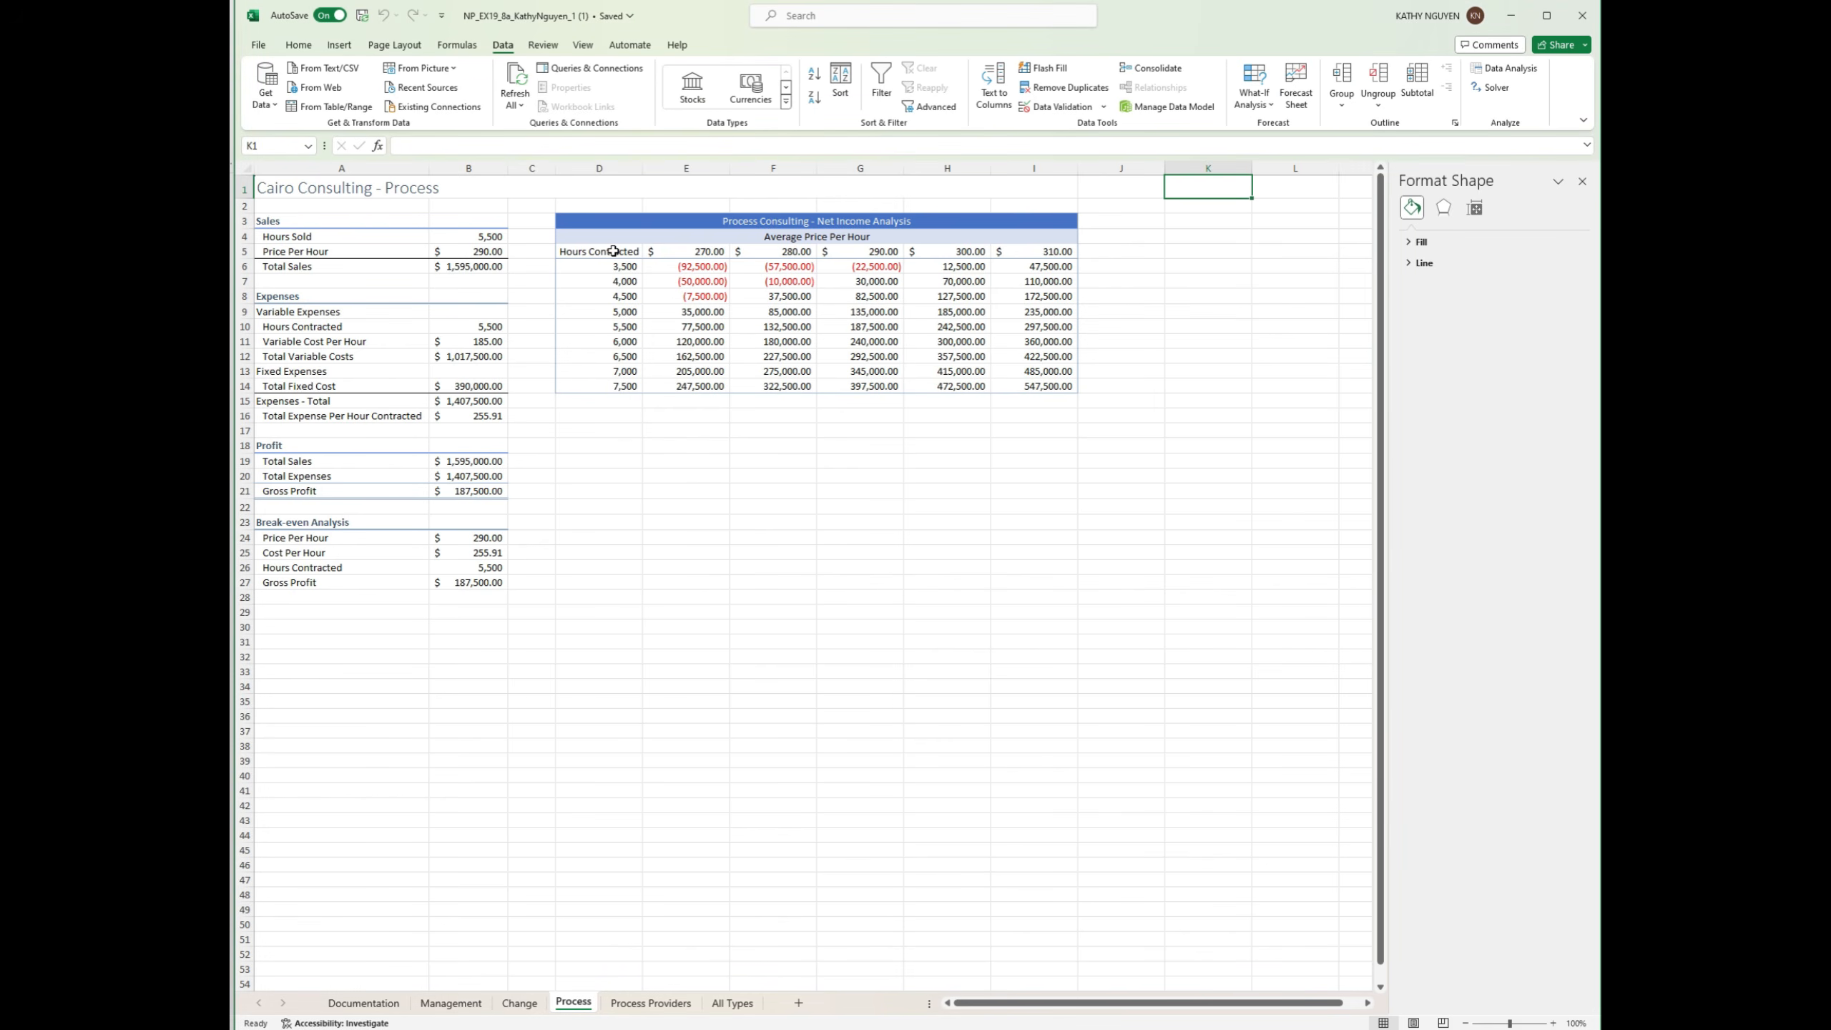
left_click(613, 250)
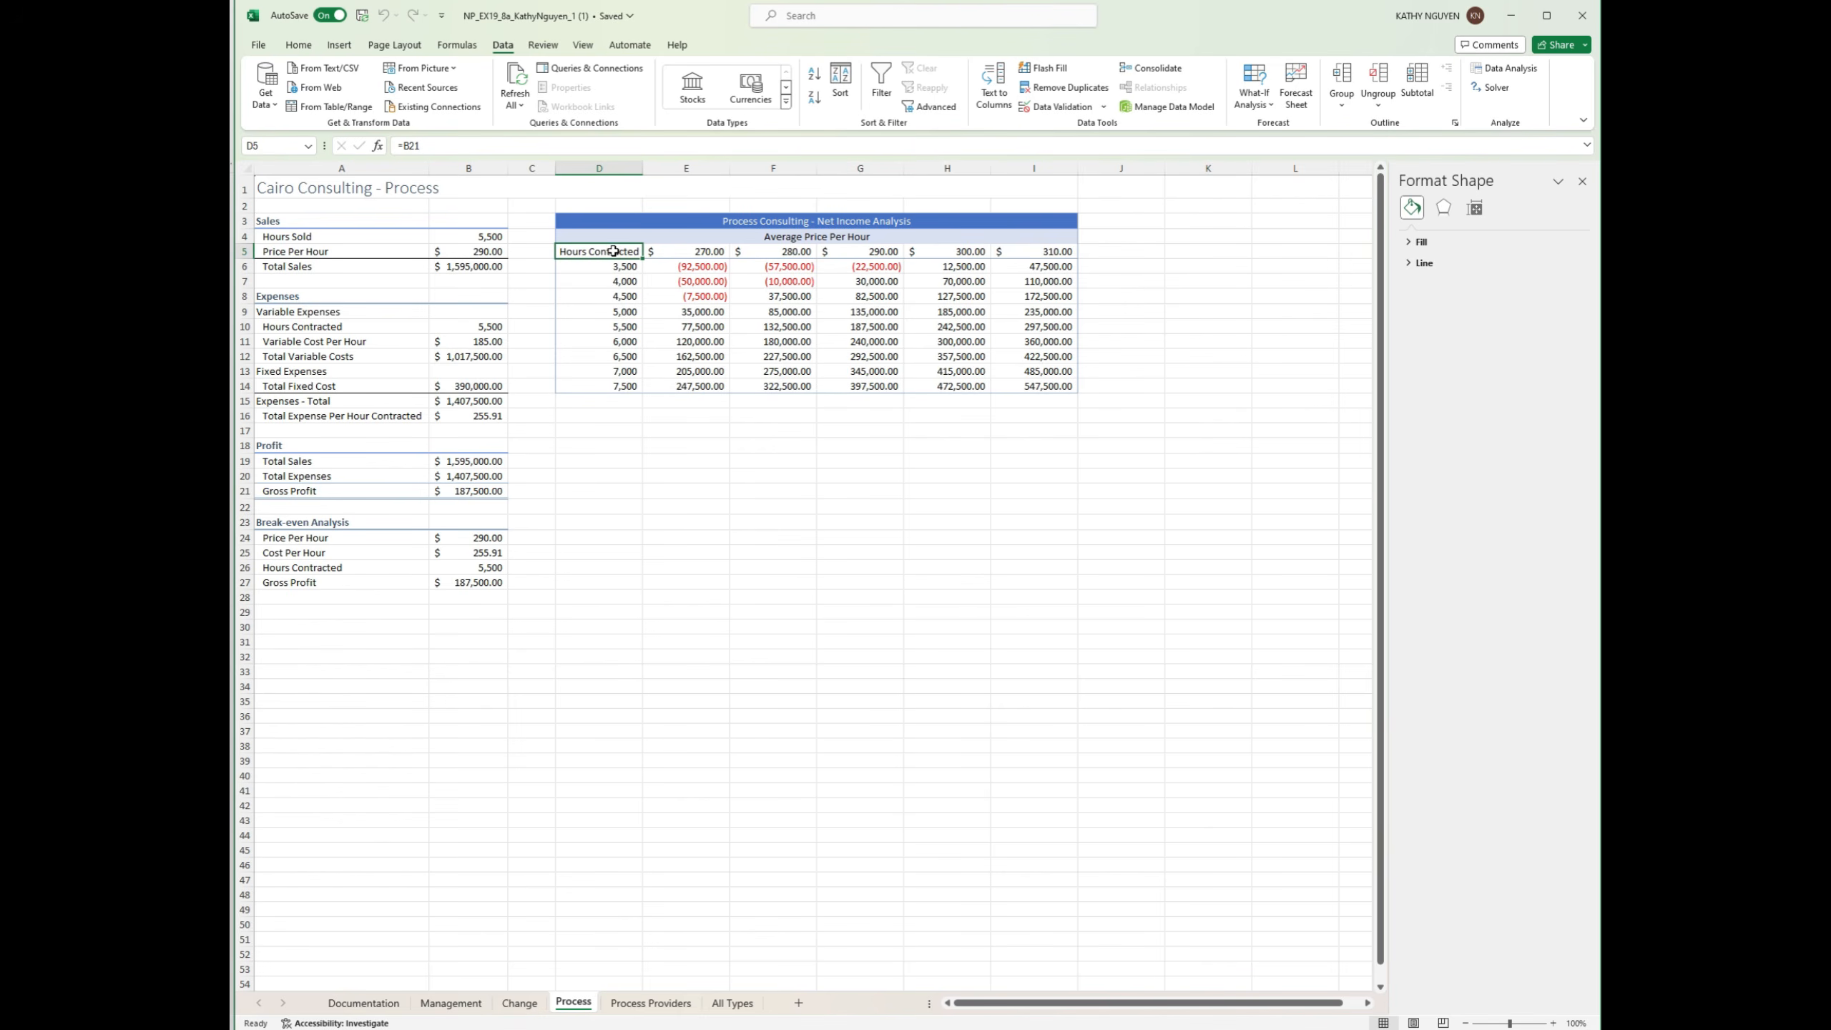
left_click_drag(608, 265, 1030, 382)
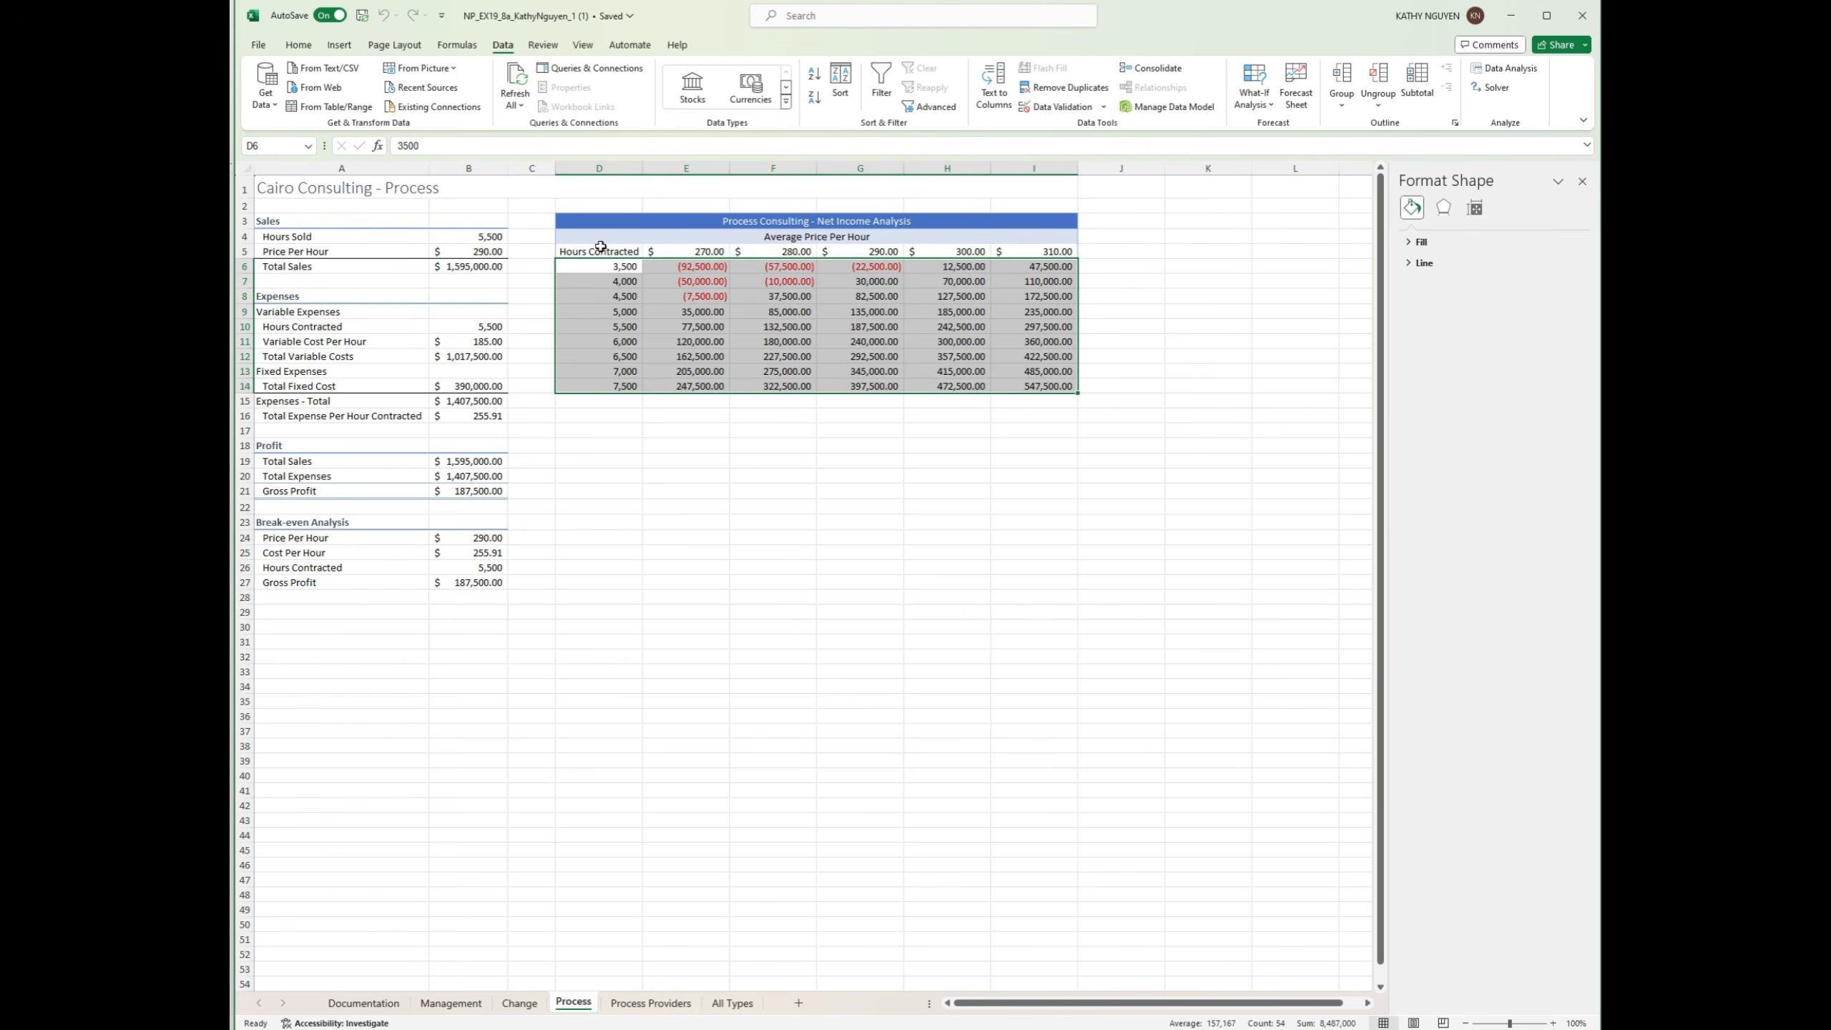
left_click(339, 45)
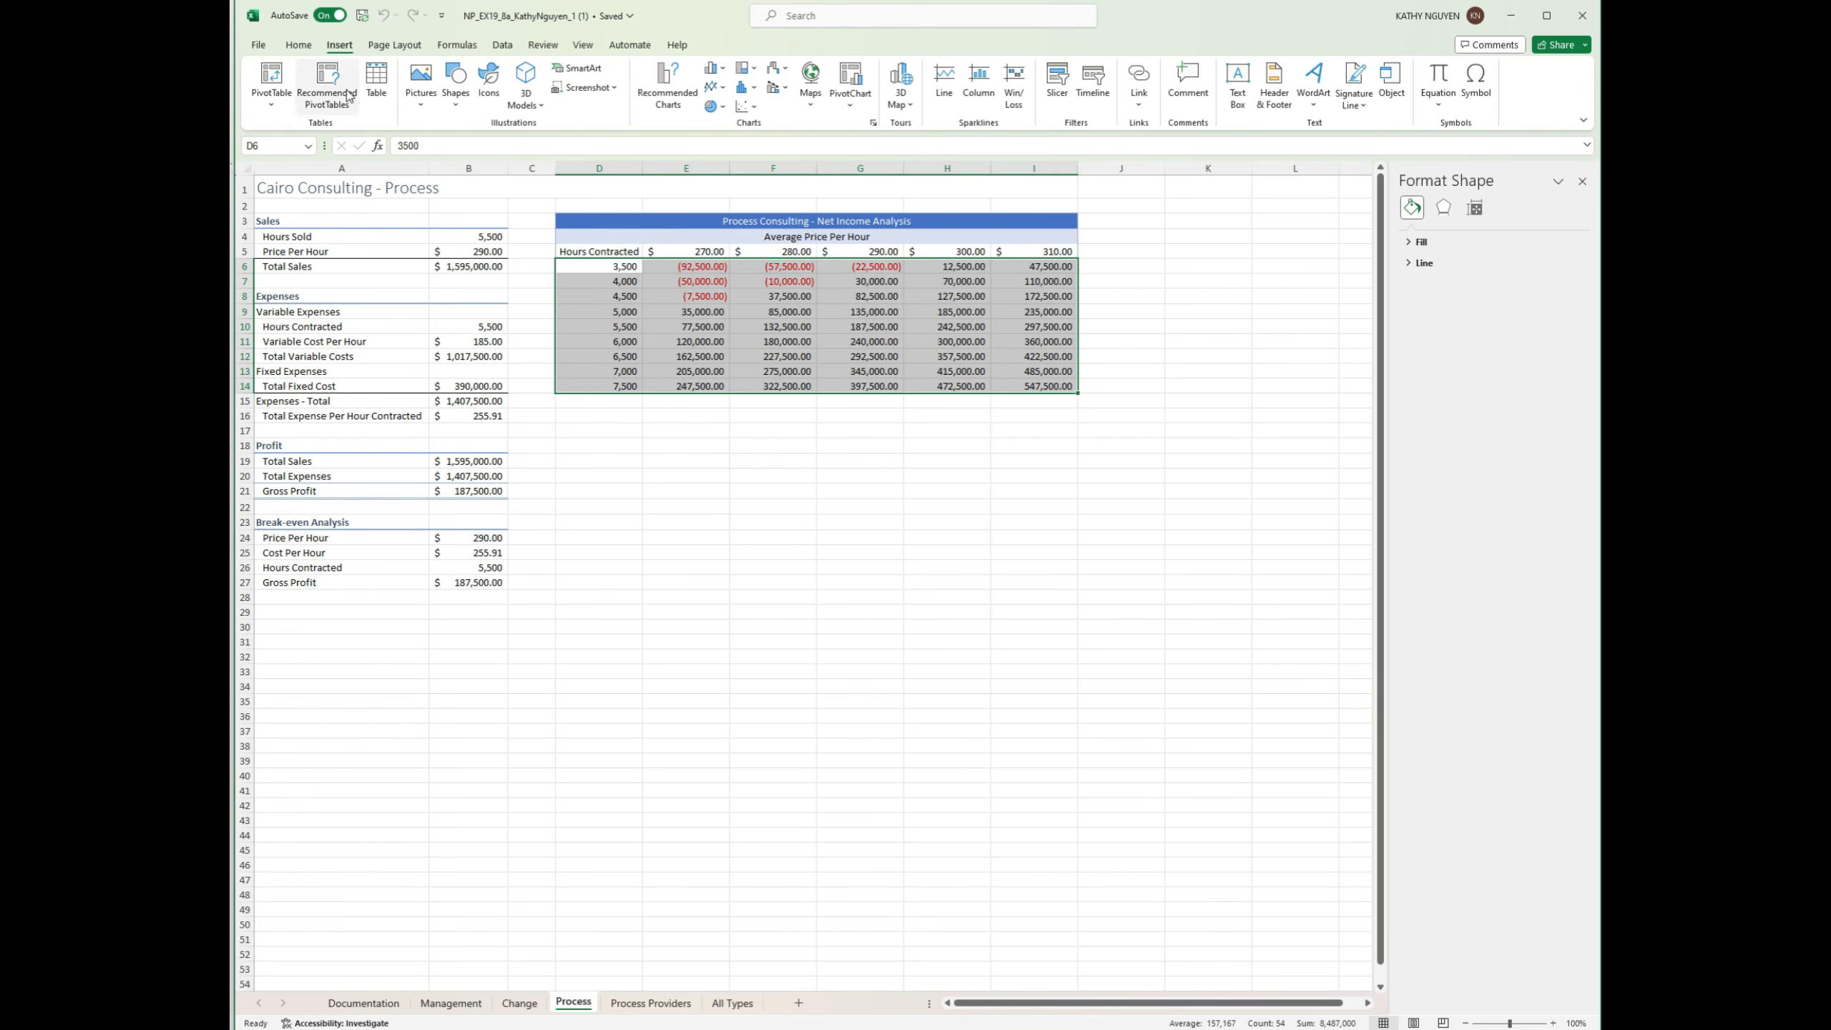
left_click(667, 83)
left_click(795, 333)
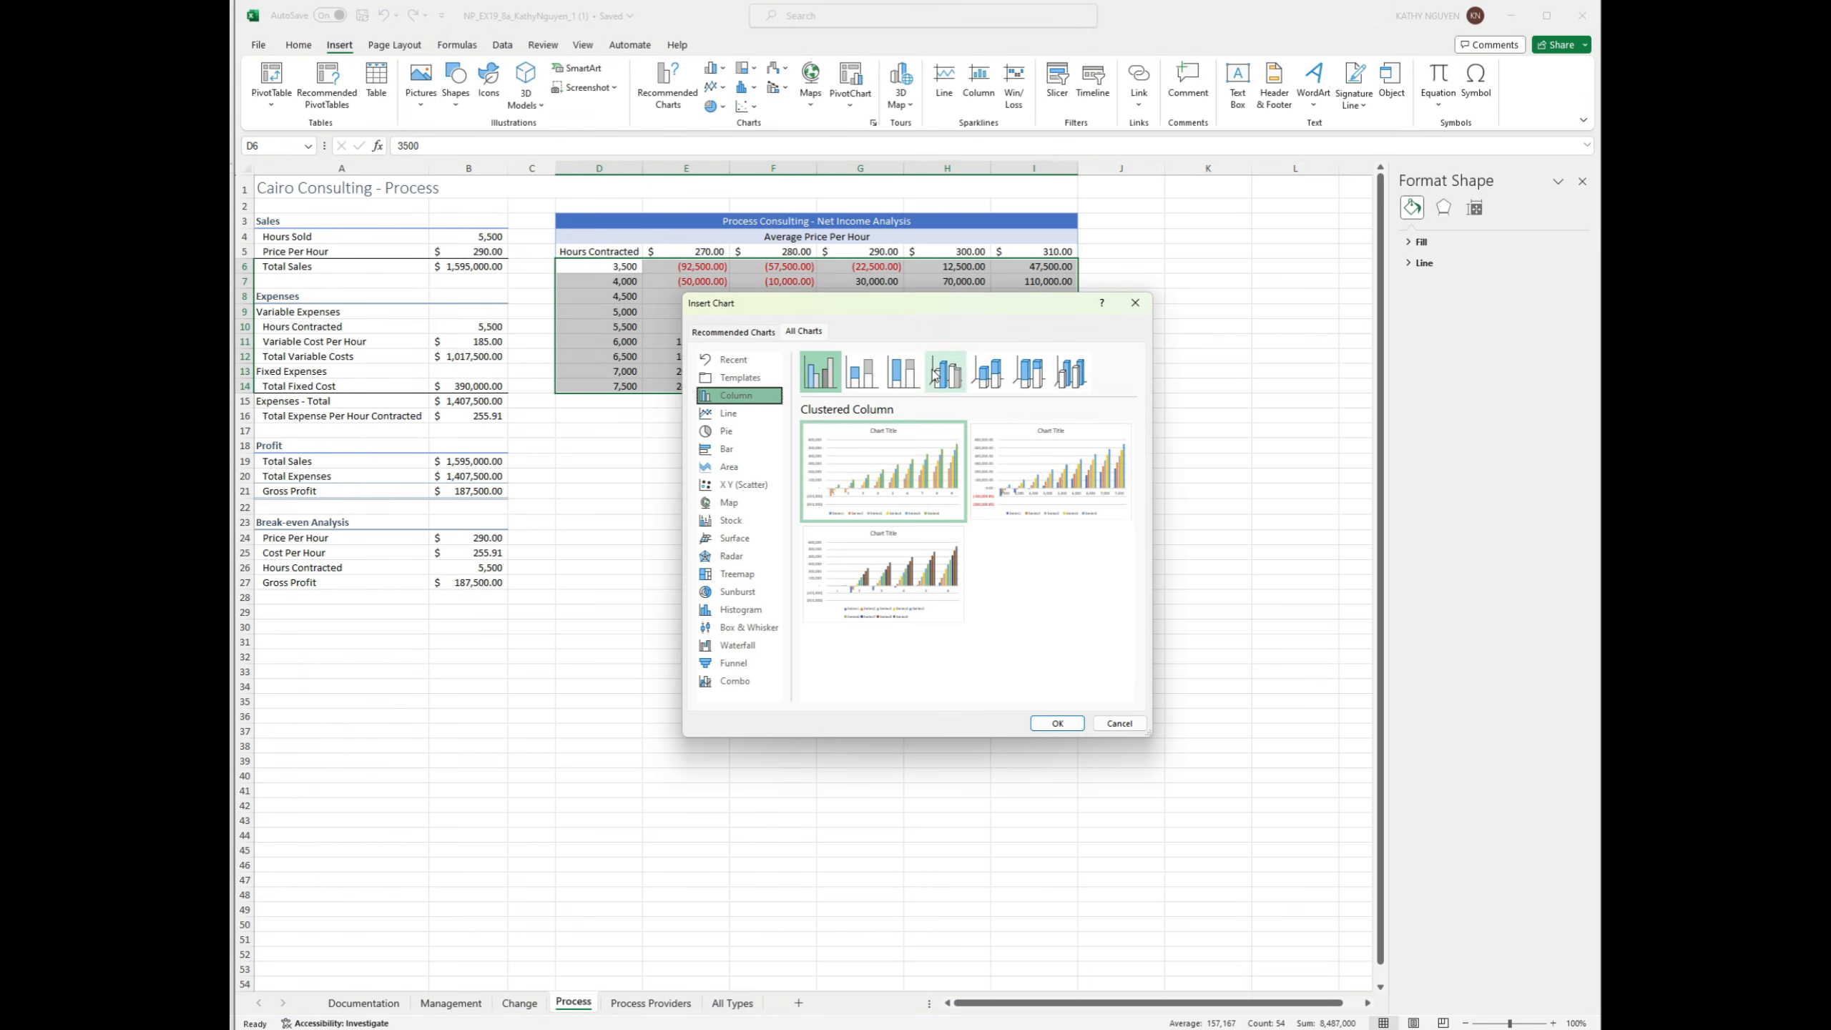
left_click(744, 485)
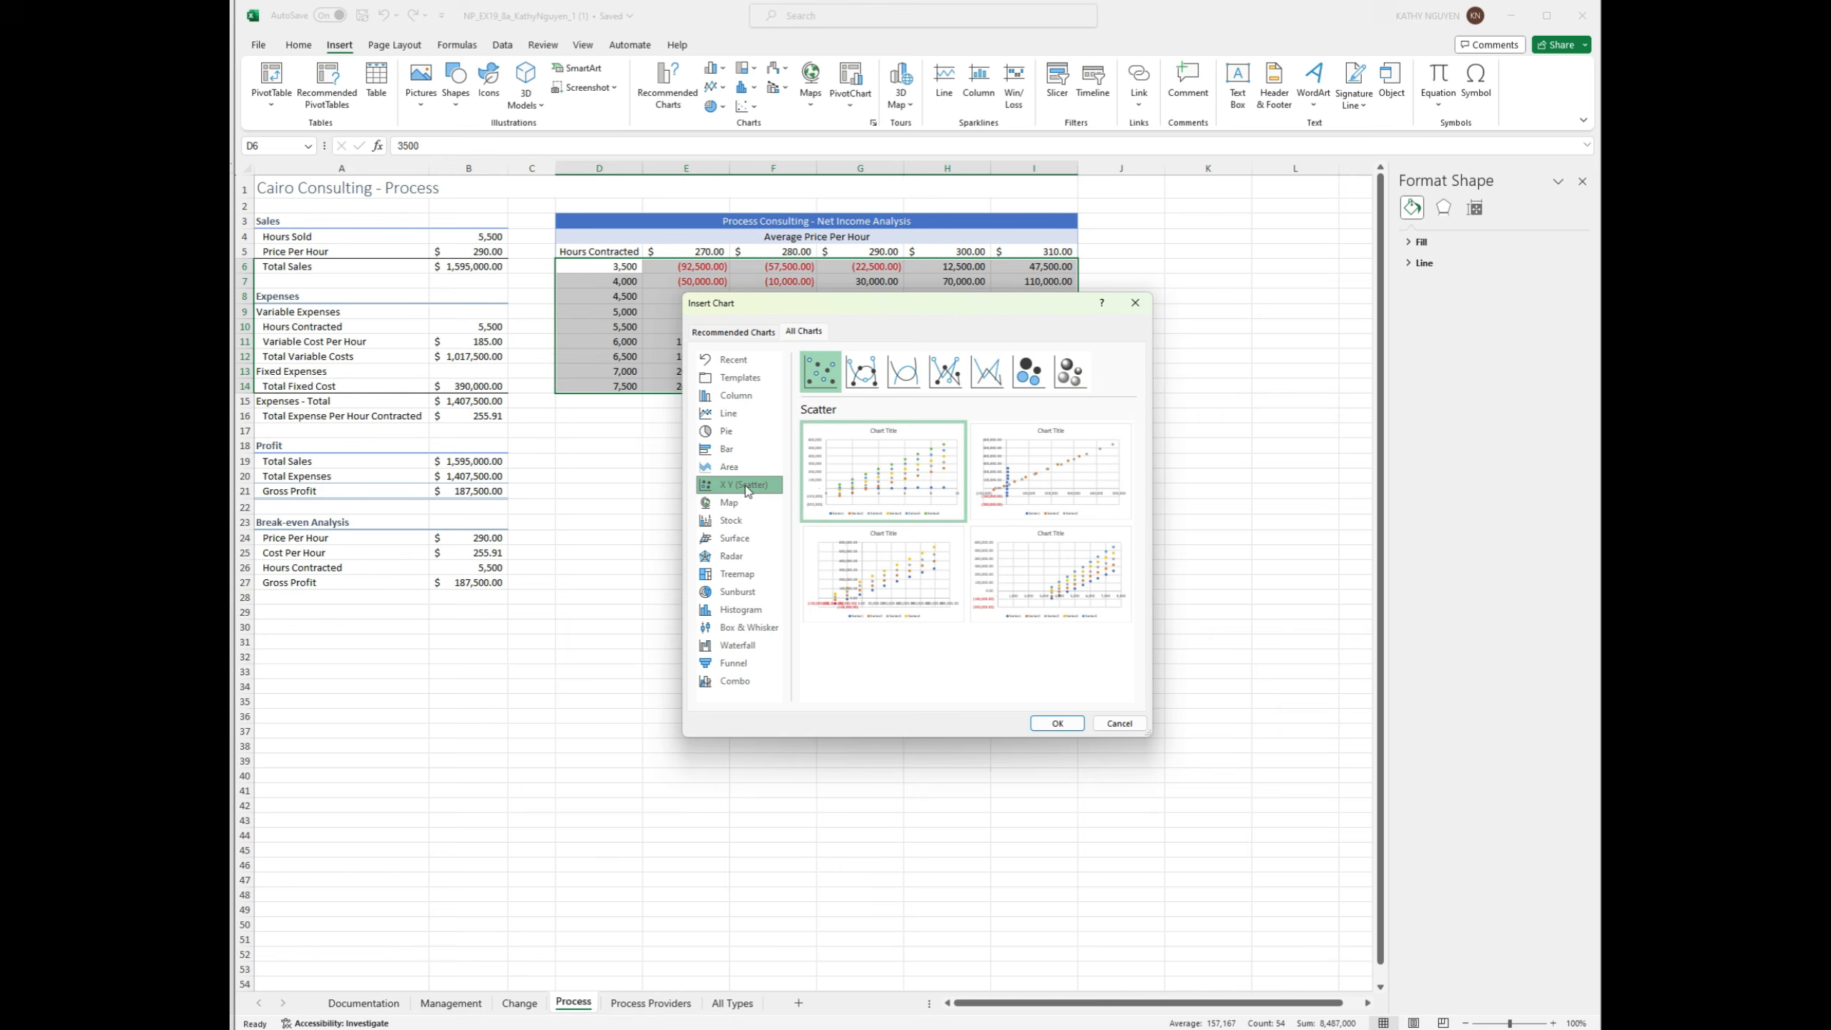
left_click(987, 372)
left_click(1058, 723)
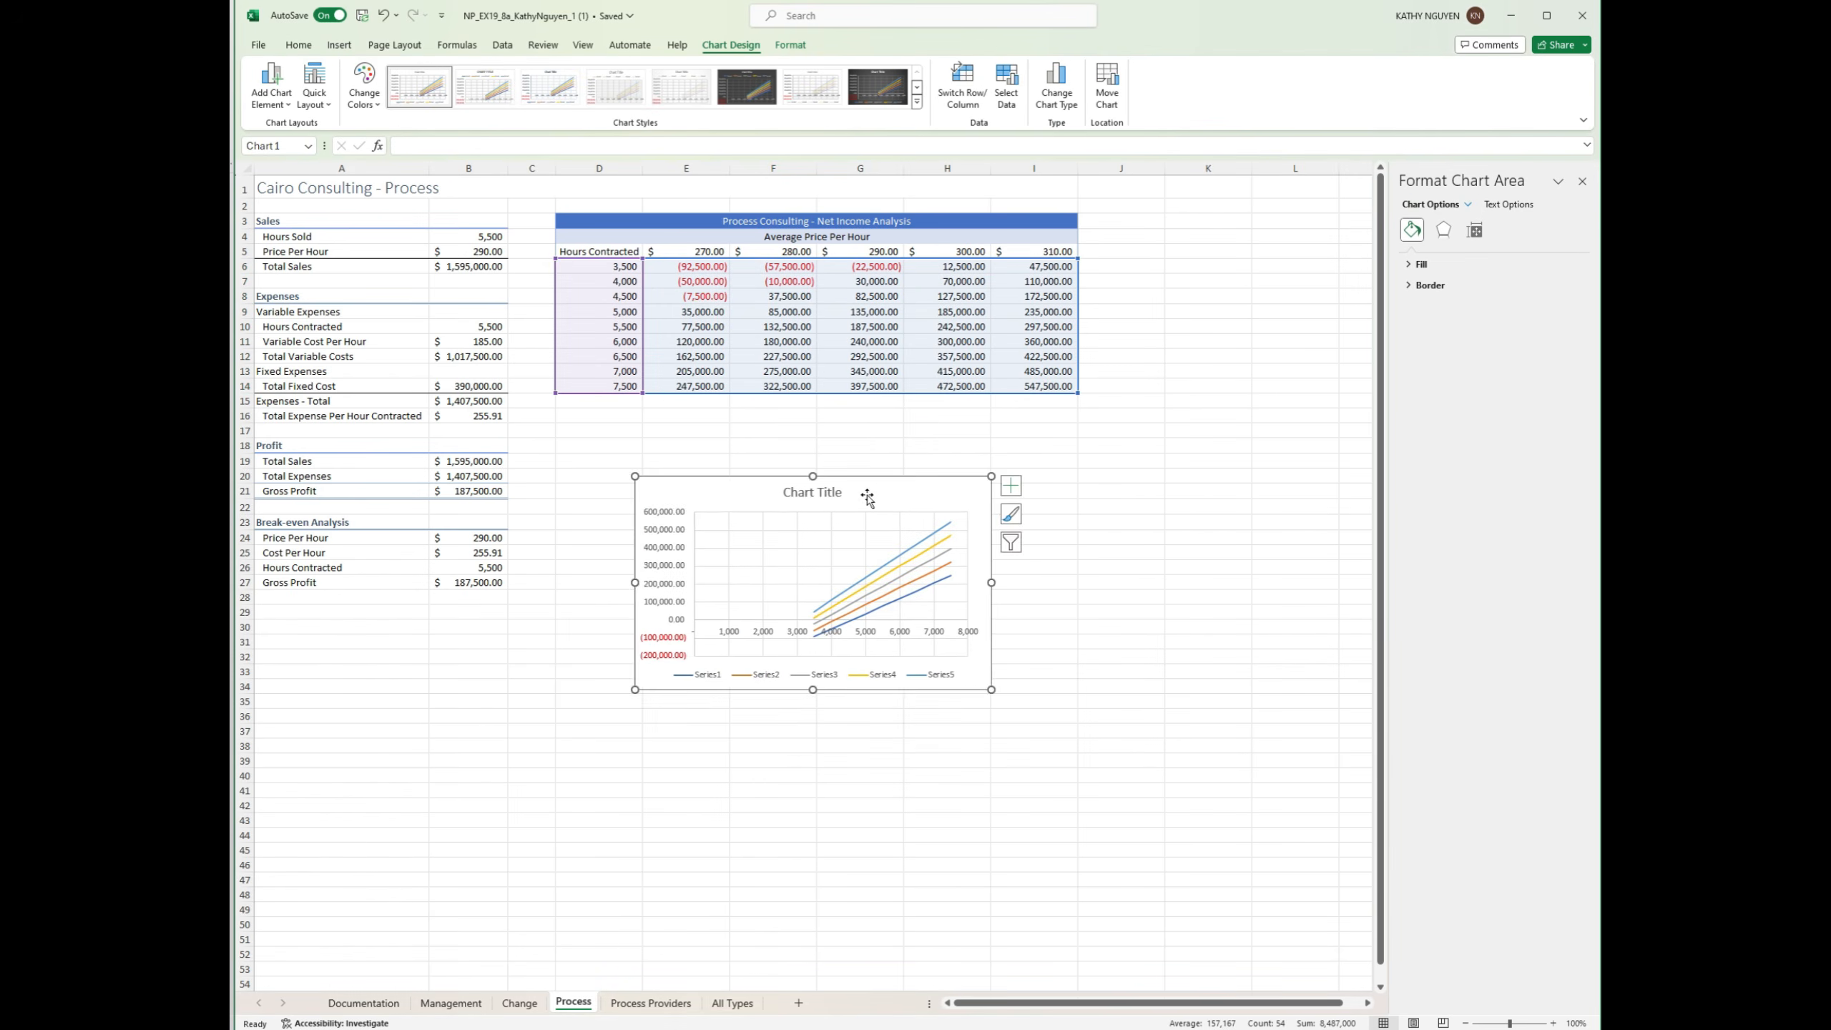
Step: Move the scatter chart directly below the net income analysis table and enlarge it to cover about D15:I32
left_click_drag(903, 497, 829, 419)
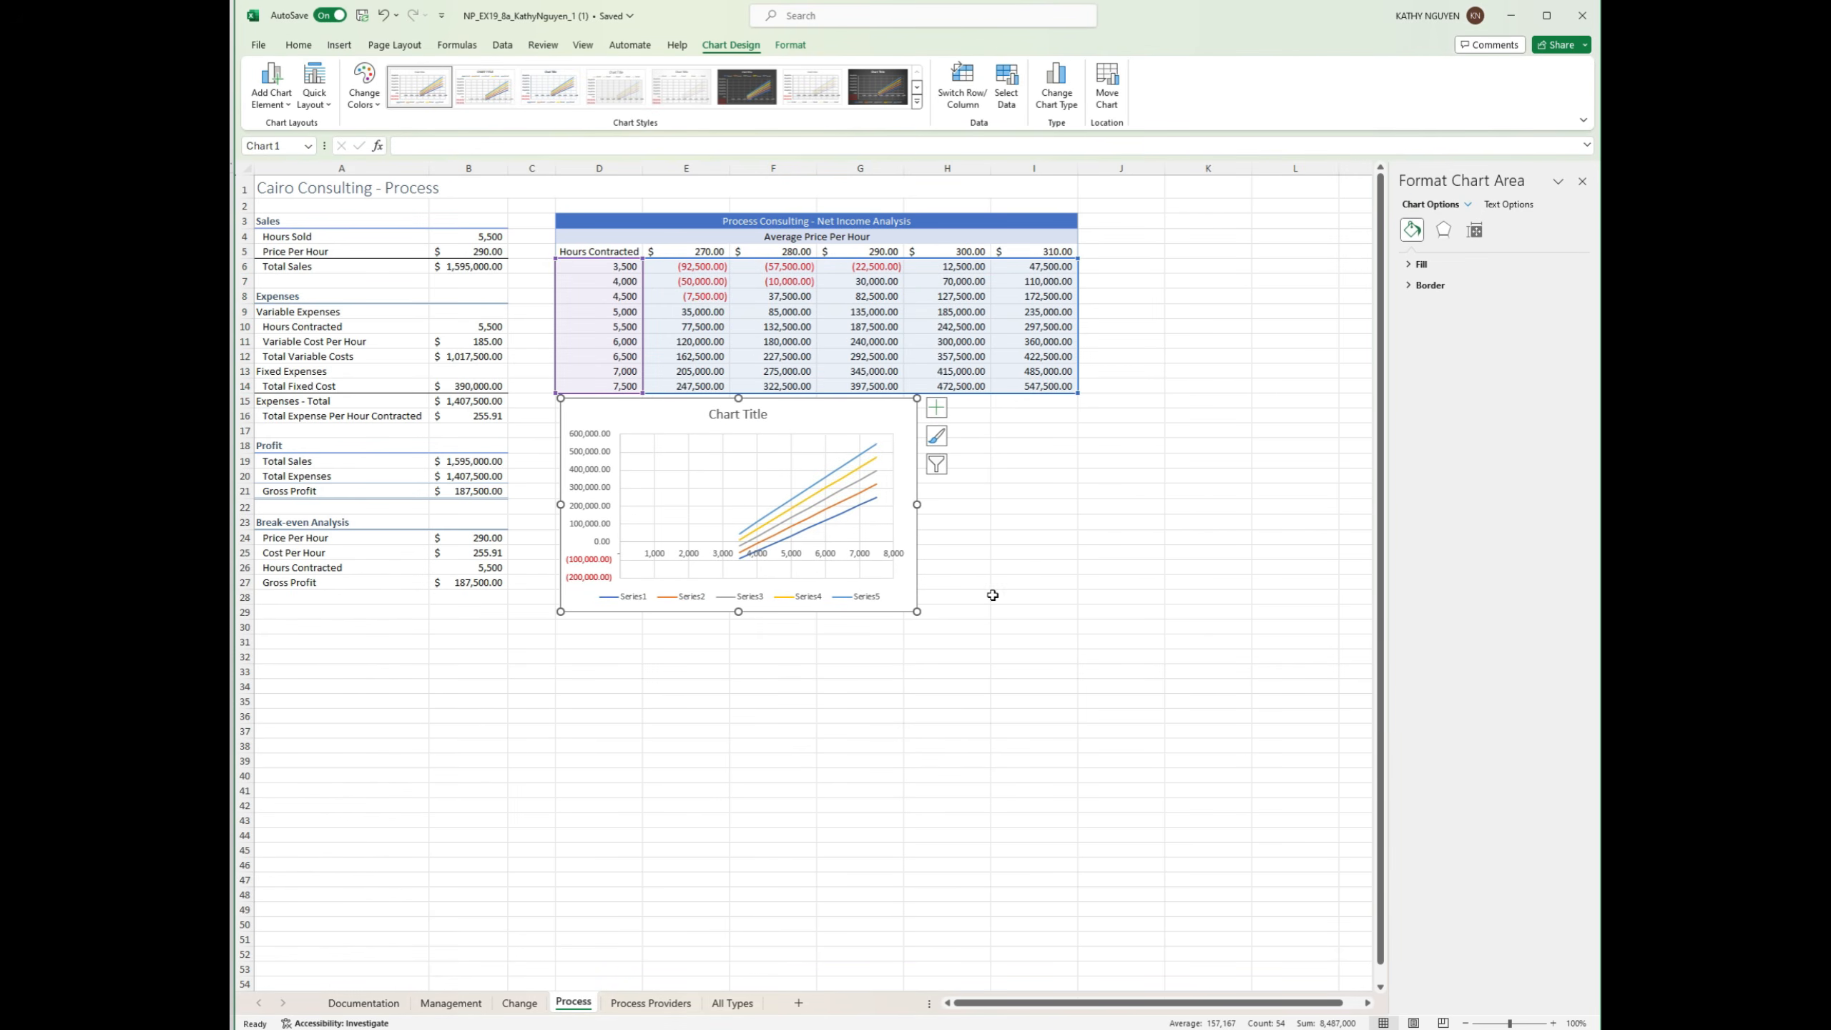
mouse_move(916, 612)
left_mouse_down()
mouse_move(1071, 625)
mouse_move(1075, 679)
mouse_move(1075, 634)
mouse_move(1072, 659)
left_mouse_up()
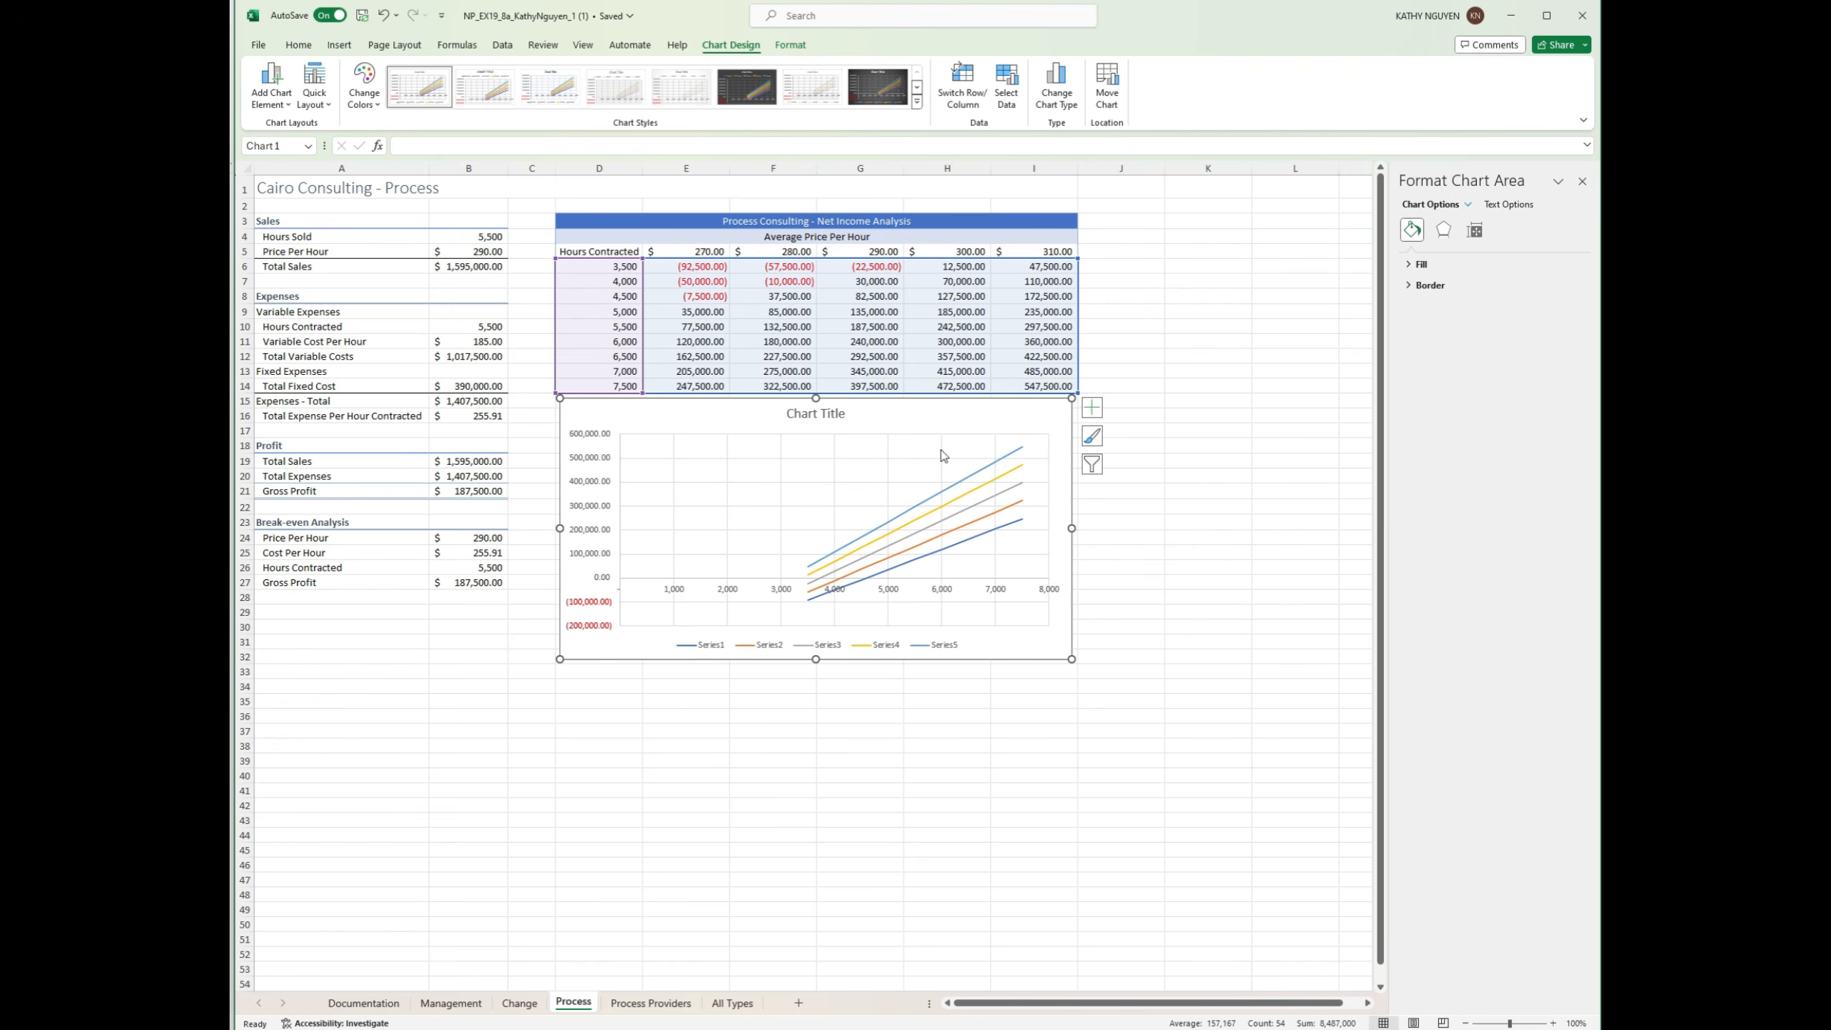
Step: Remove the chart title and position the legend on the right side of the chart
left_click(819, 416)
key("Delete")
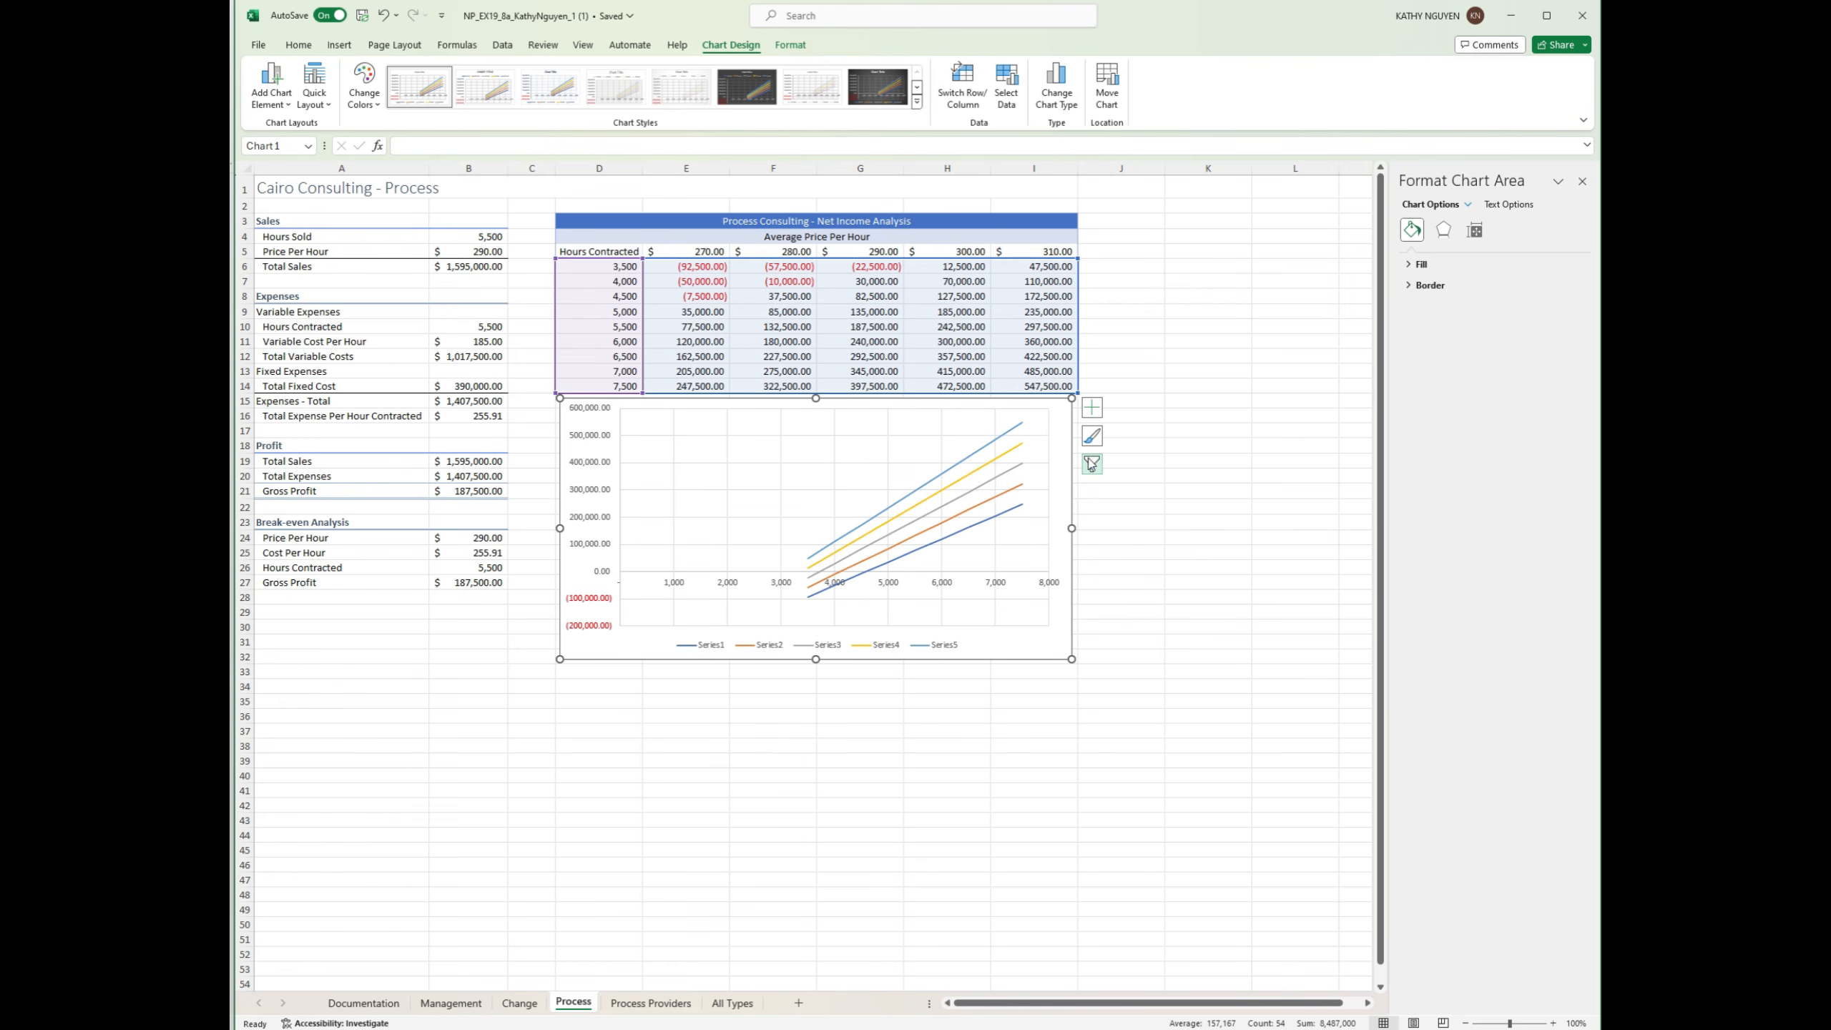
left_click(1093, 412)
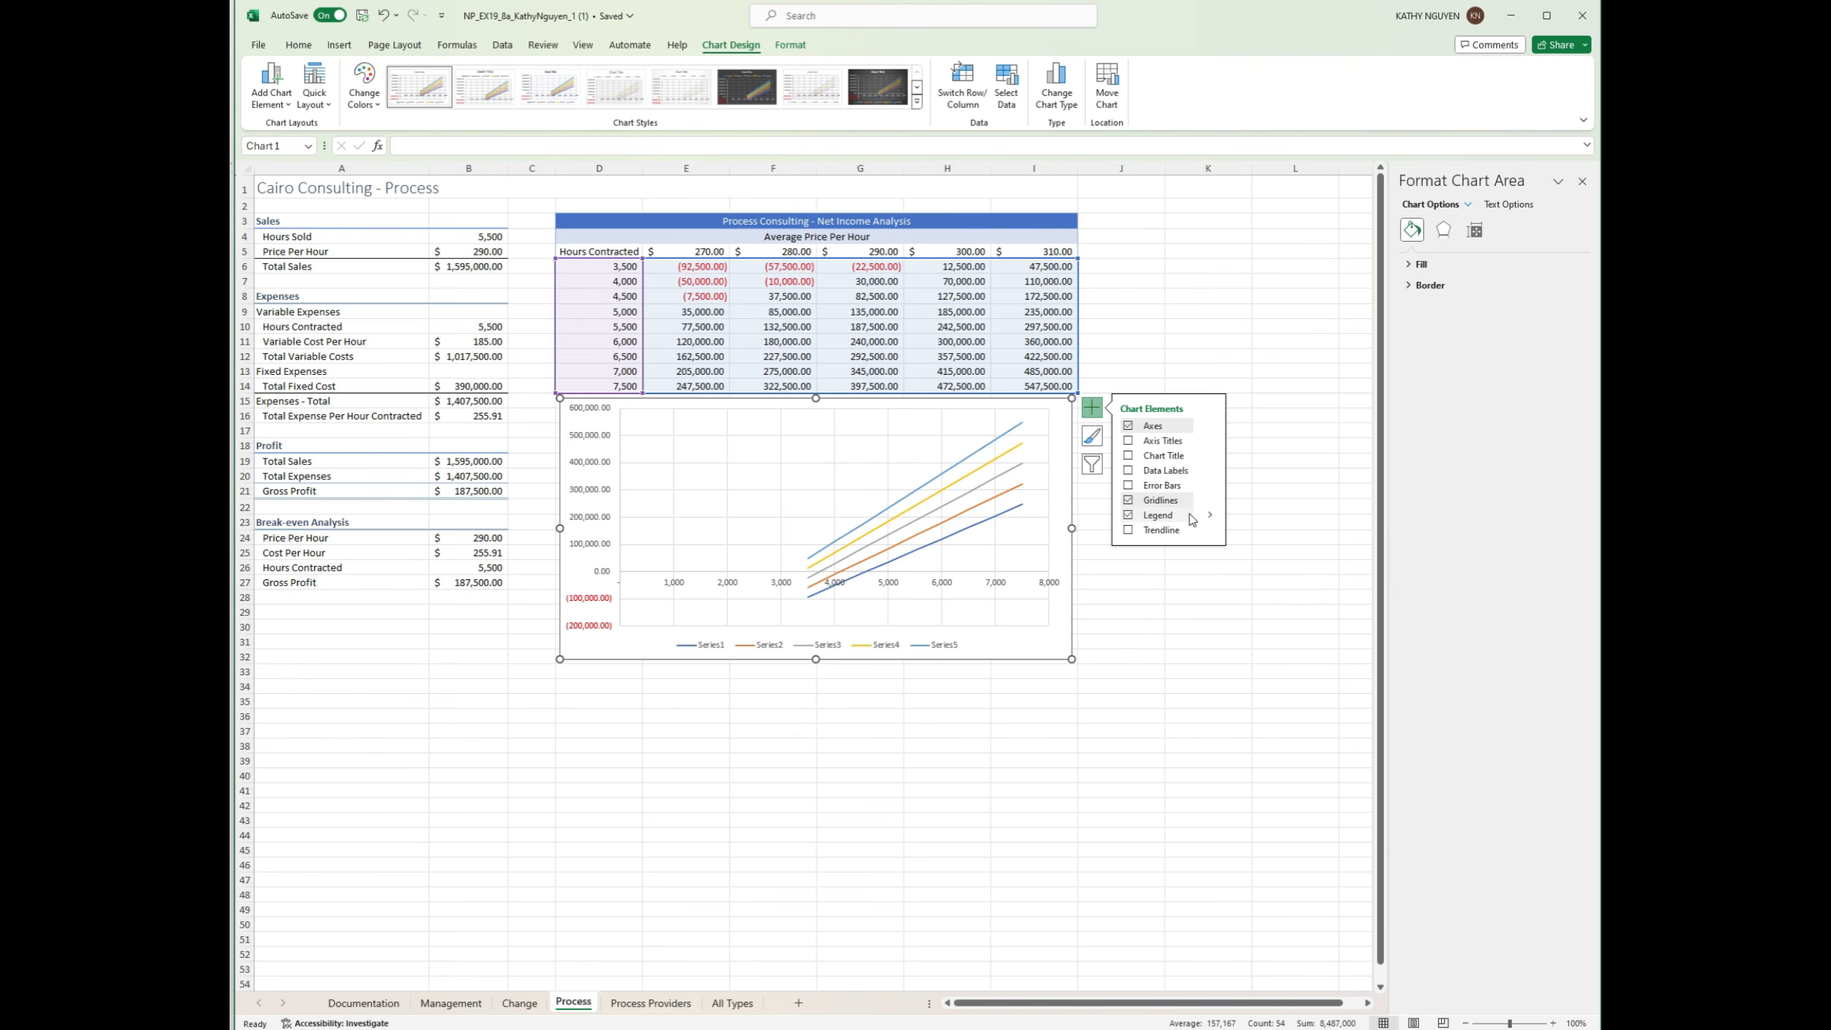
left_click(1210, 515)
left_click(1262, 523)
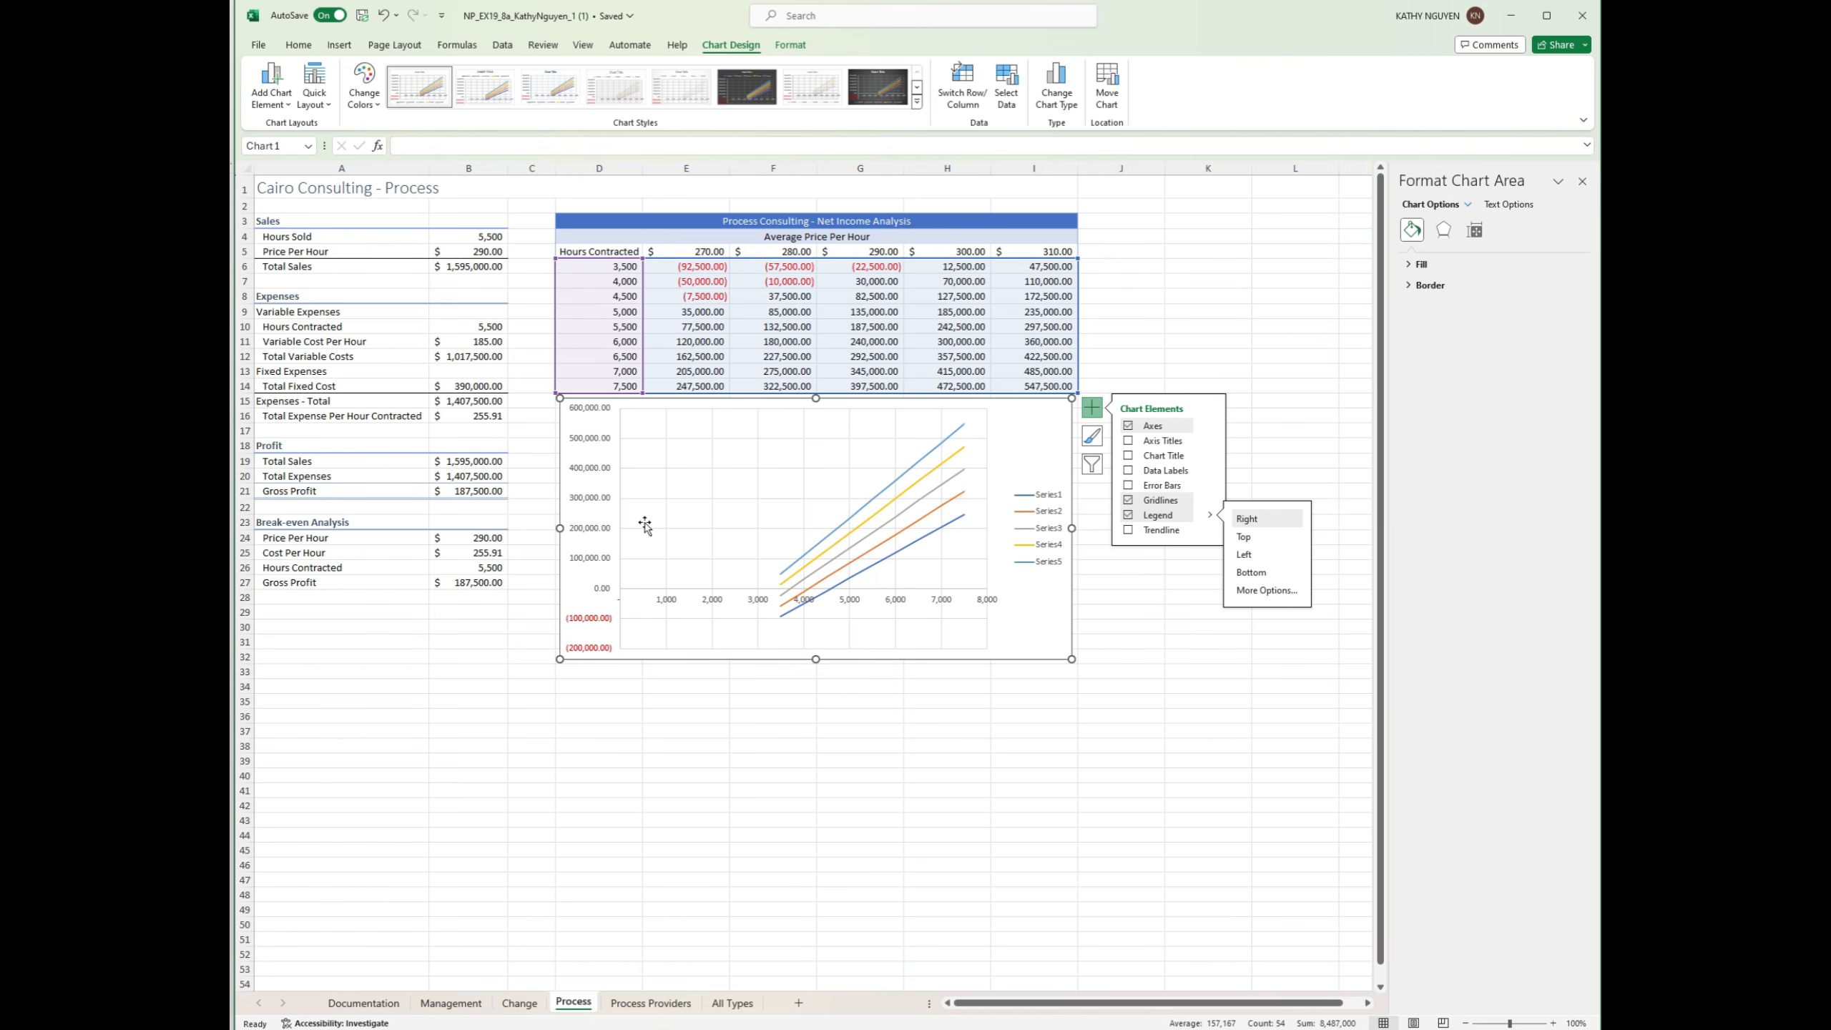
Step: Add axis titles to the chart: "Net Income" for the vertical axis and "Hours Contracted" for the horizontal axis
left_click(1128, 440)
left_click(579, 507)
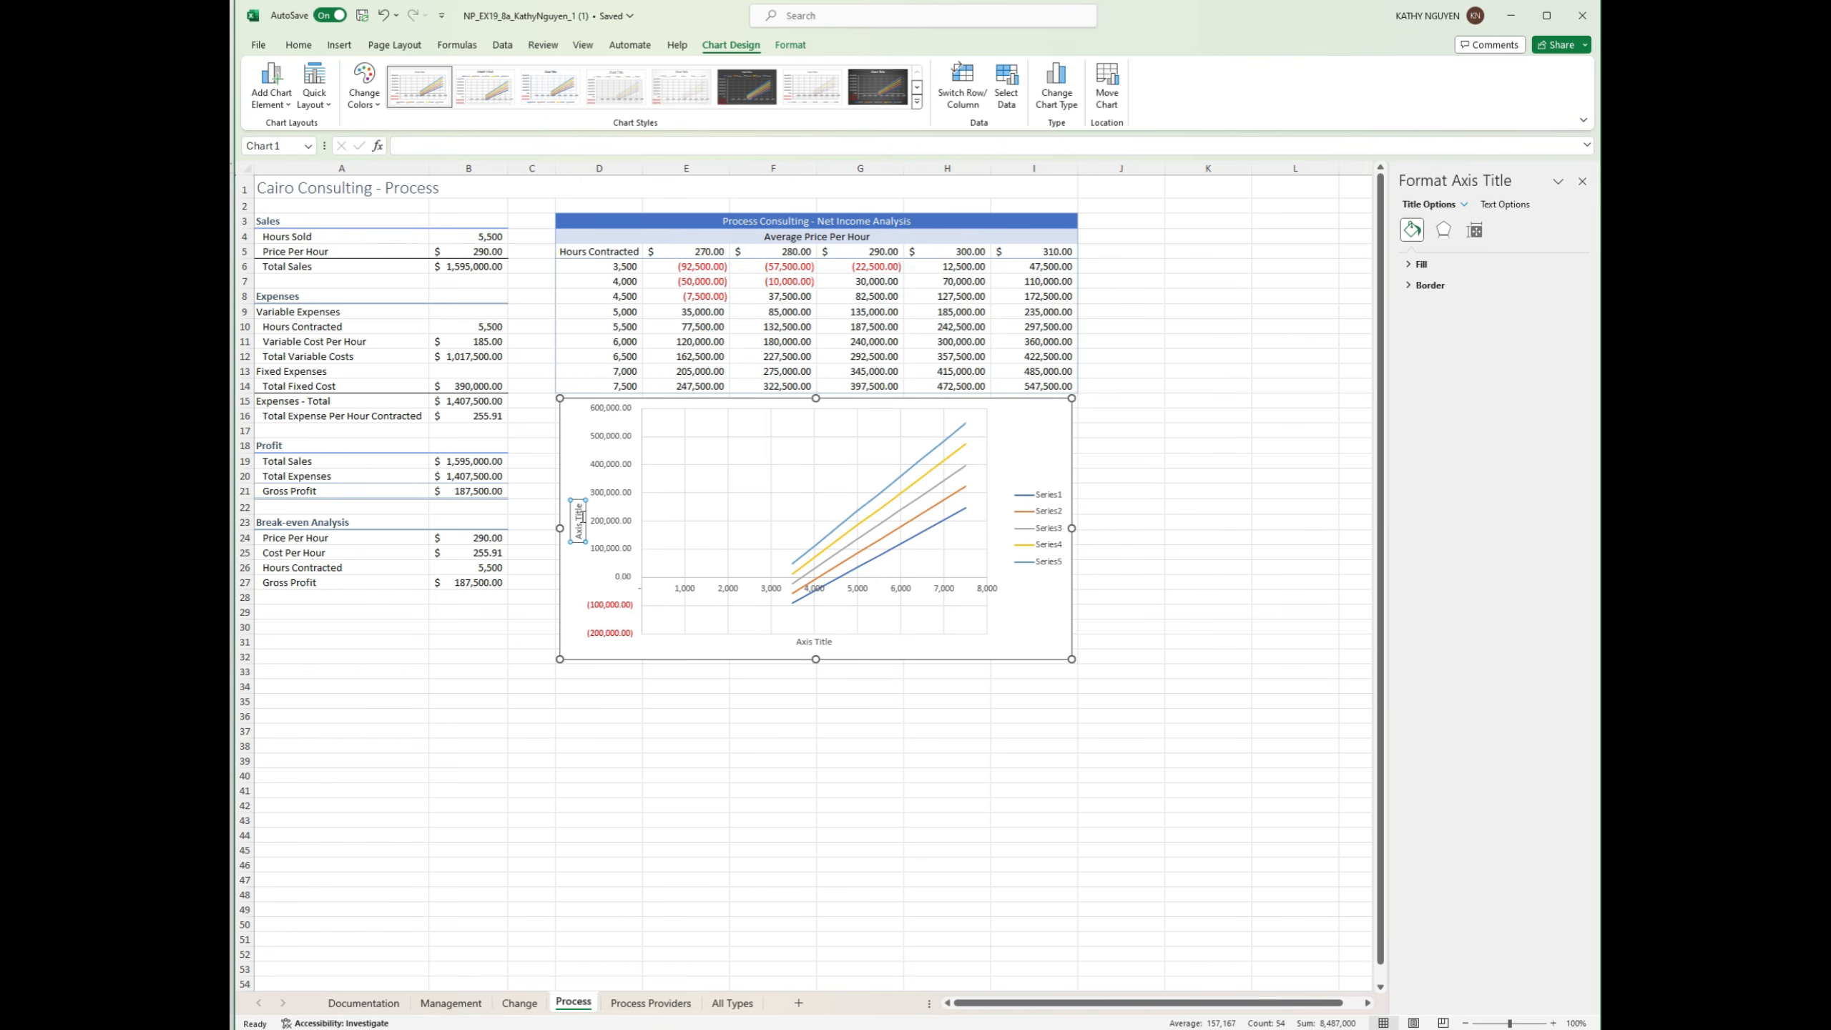
triple_click(582, 520)
type("Net Income")
left_click(809, 641)
left_click(809, 640)
triple_click(808, 641)
type("Hours Contracted")
left_click(858, 681)
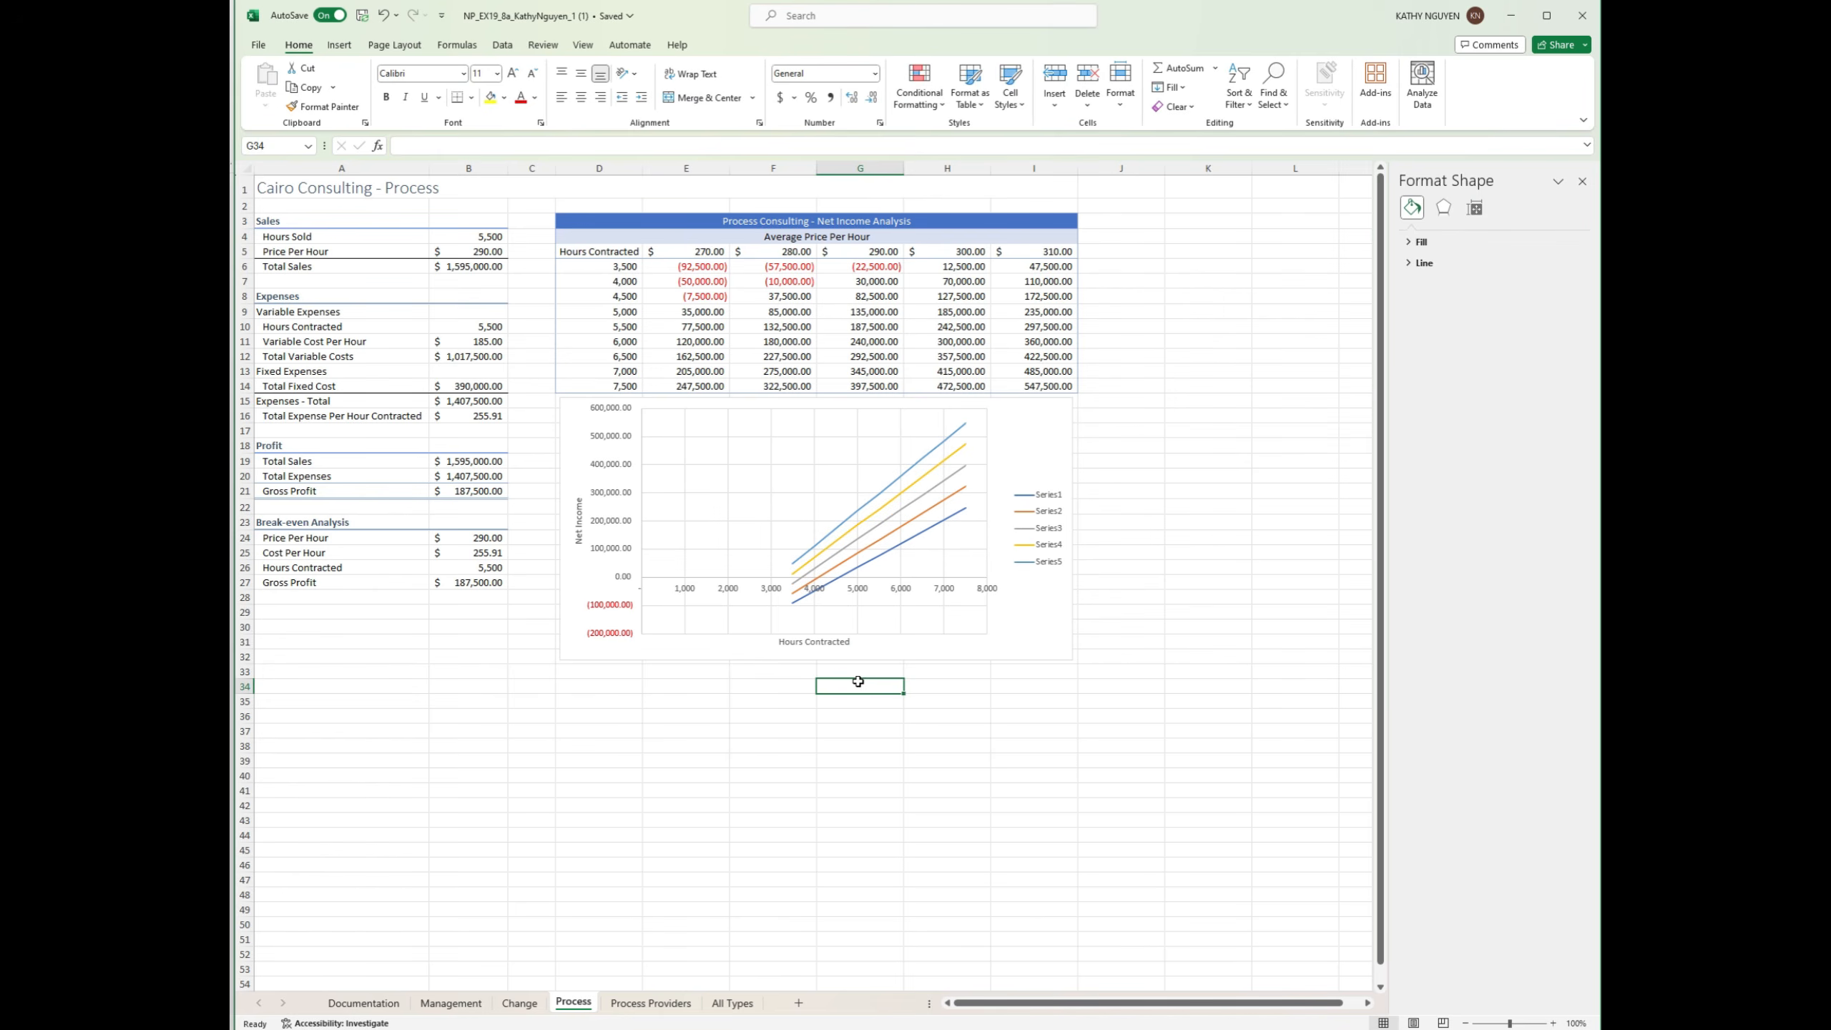
Step: Change the chart's colors to the first Monochromatic palette, the blue dark-to-light gradient
left_click(735, 527)
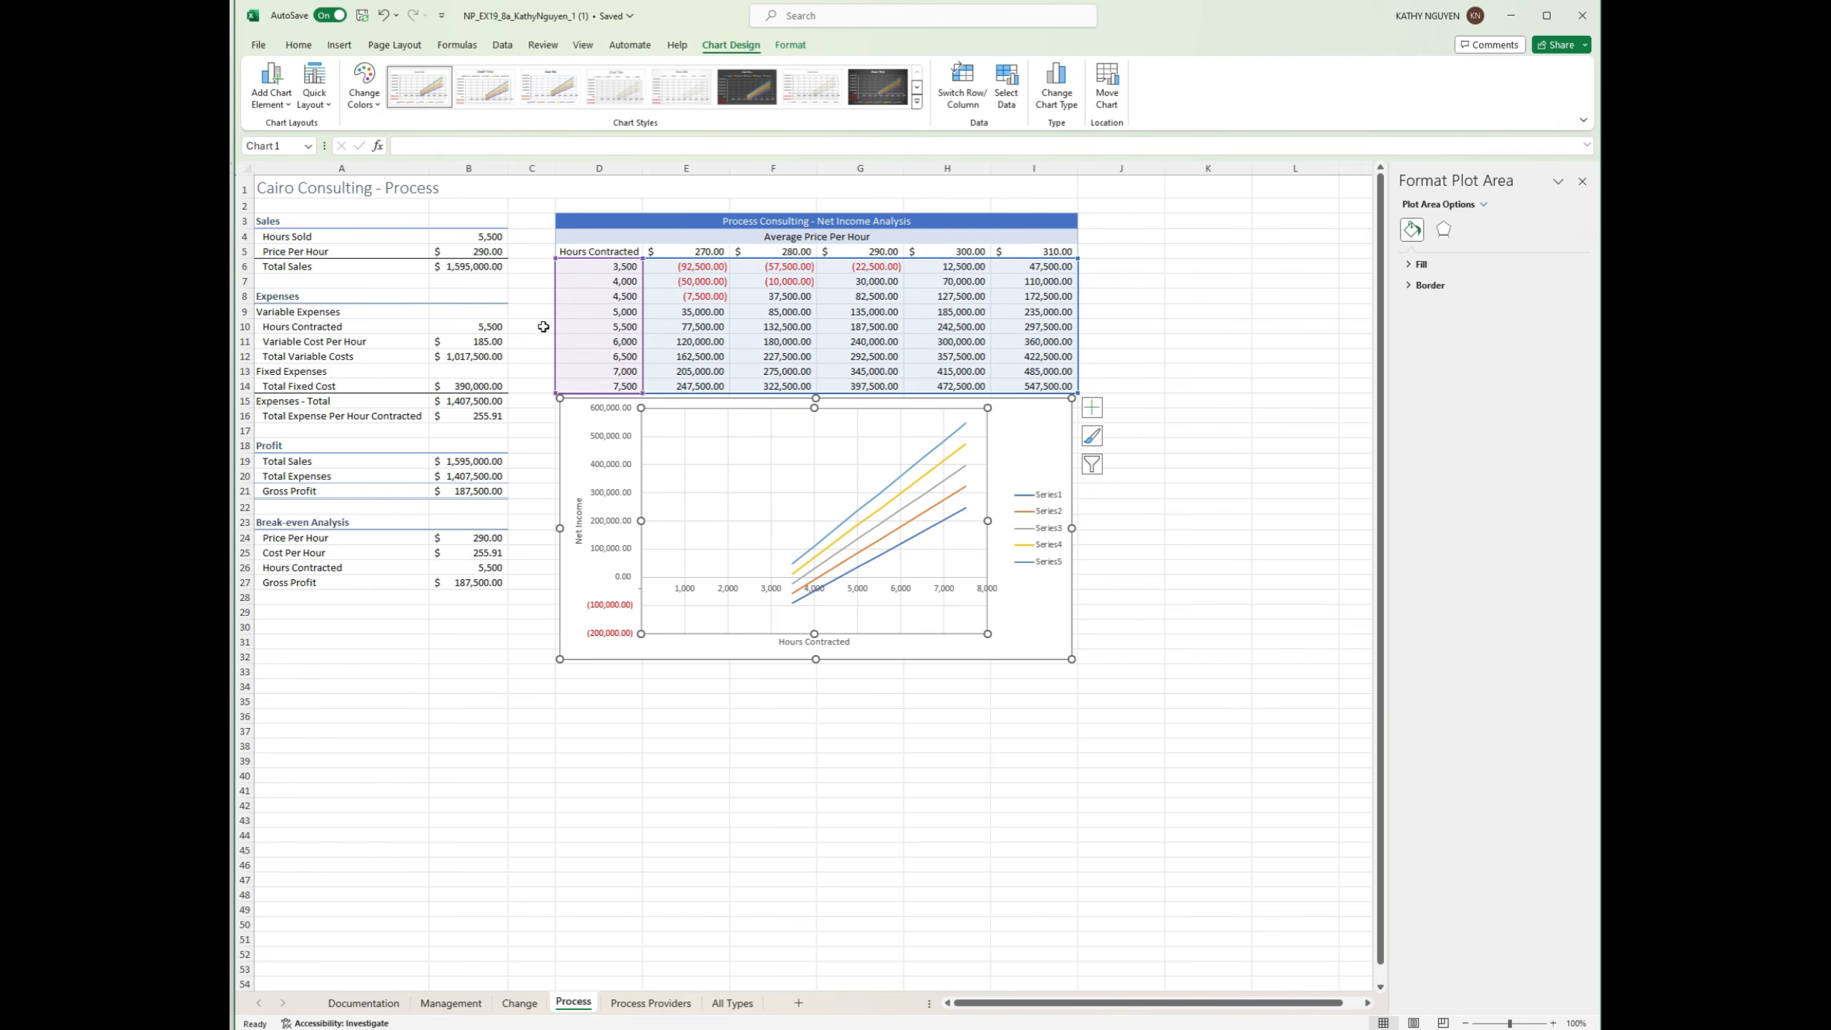
left_click(364, 87)
left_click(405, 267)
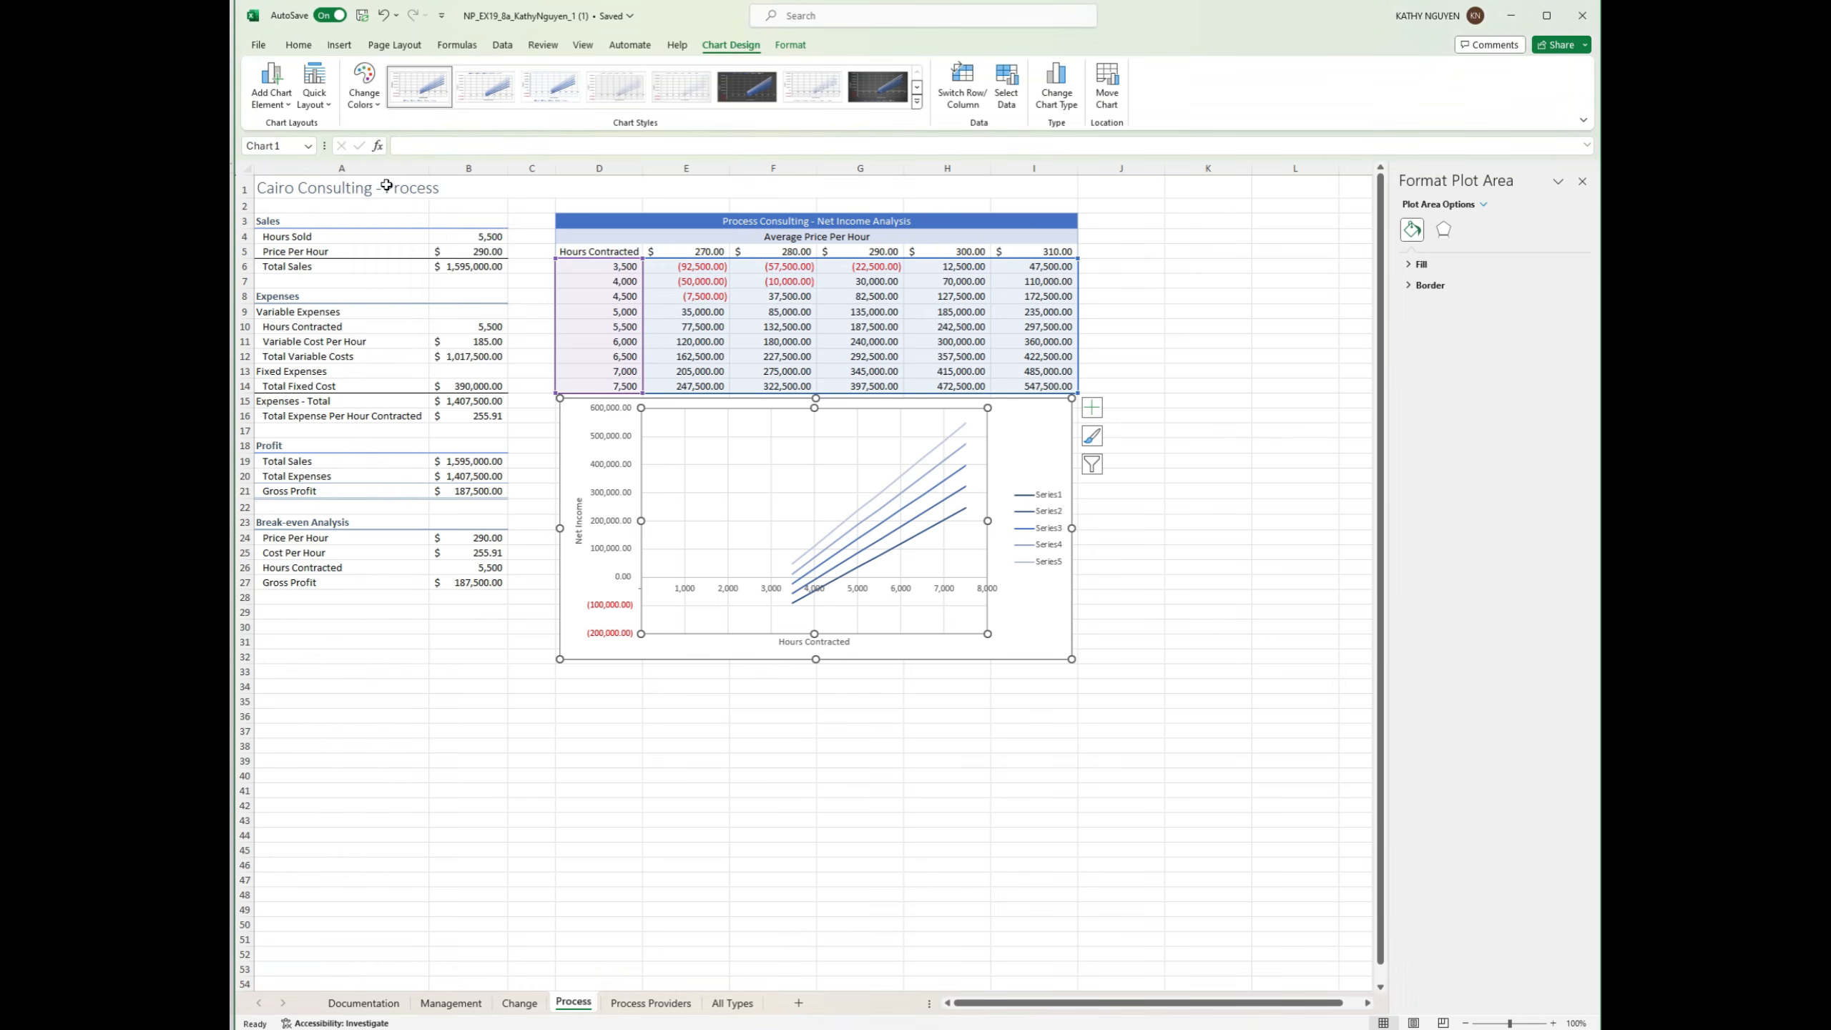
left_click(364, 86)
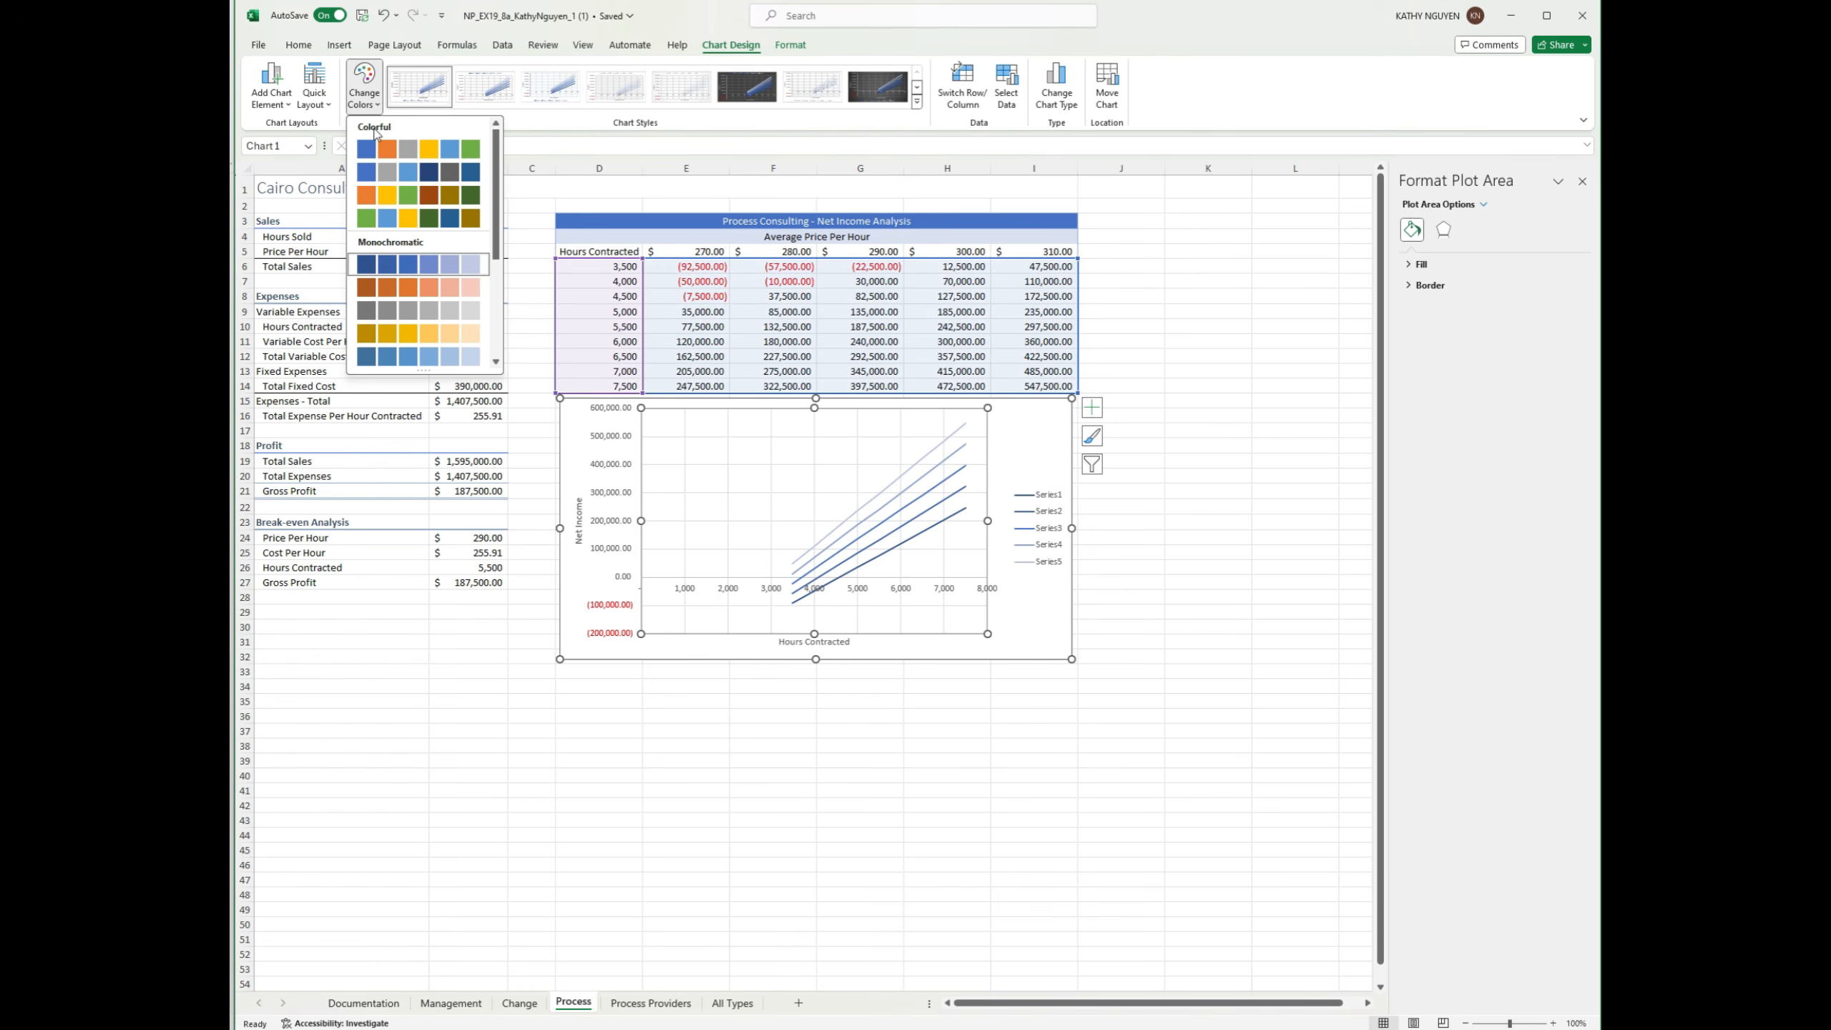
left_click(419, 267)
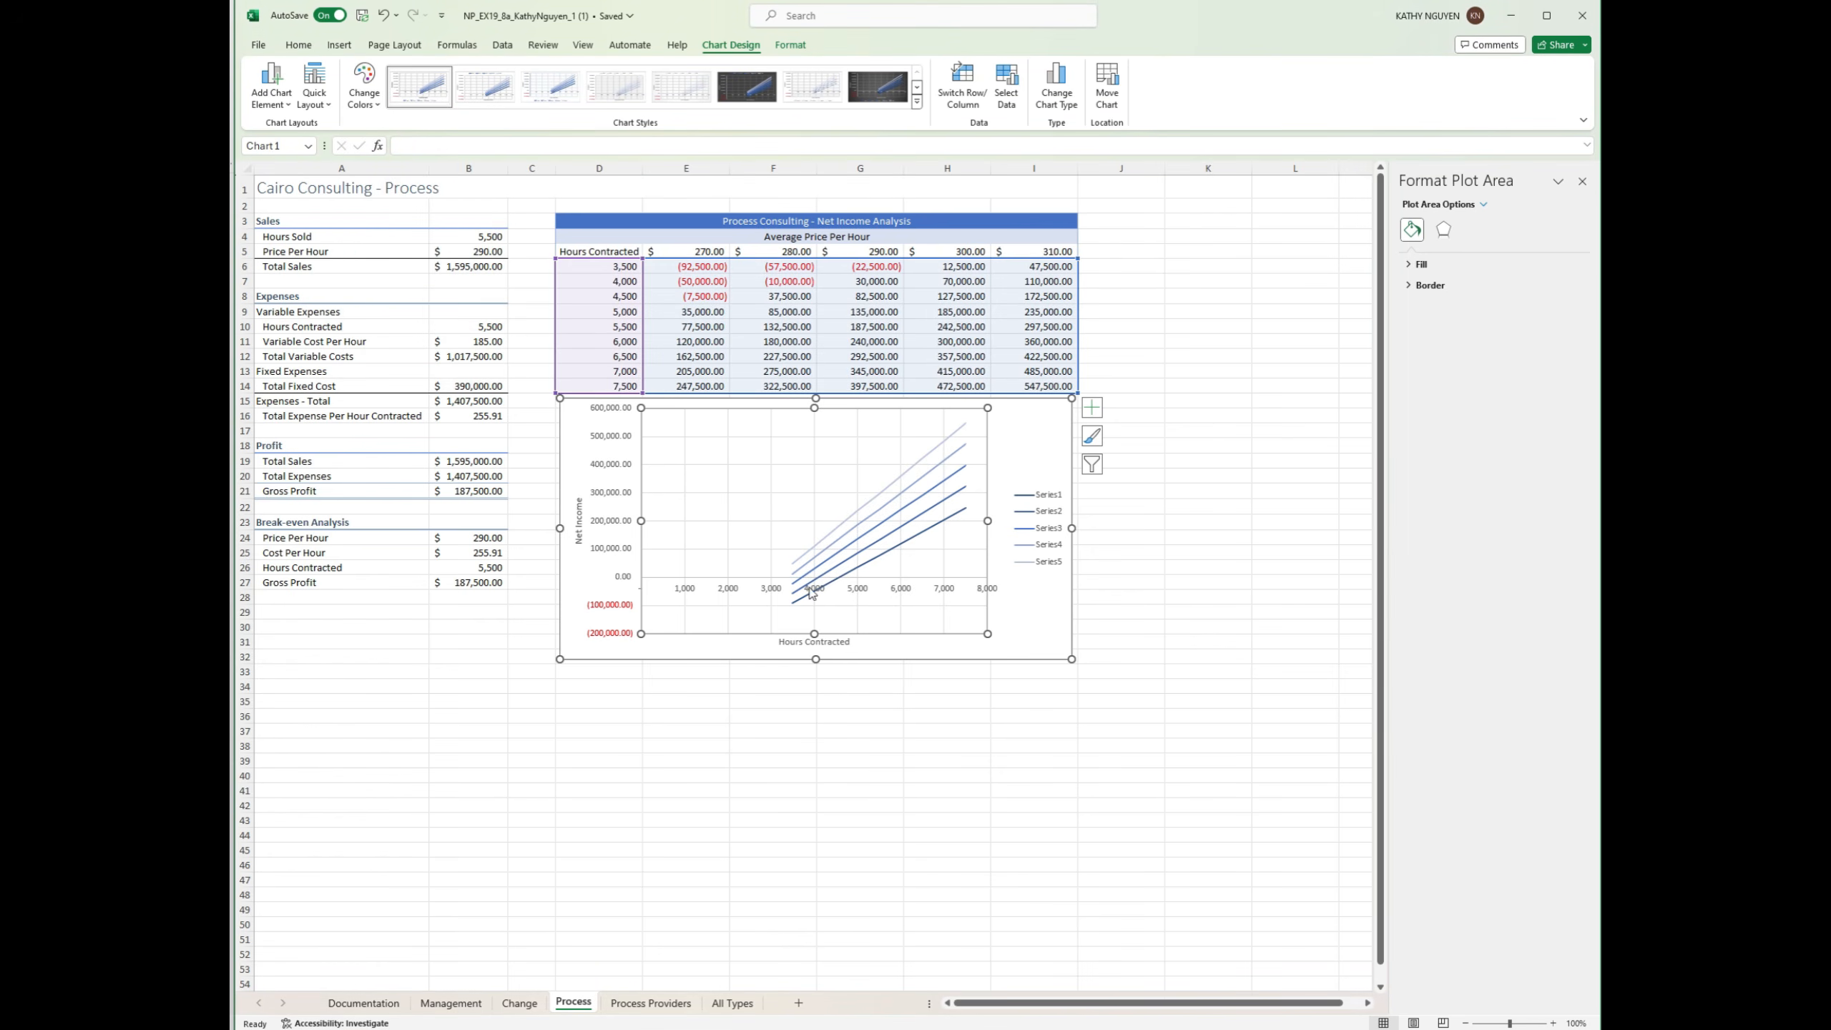
left_click(732, 683)
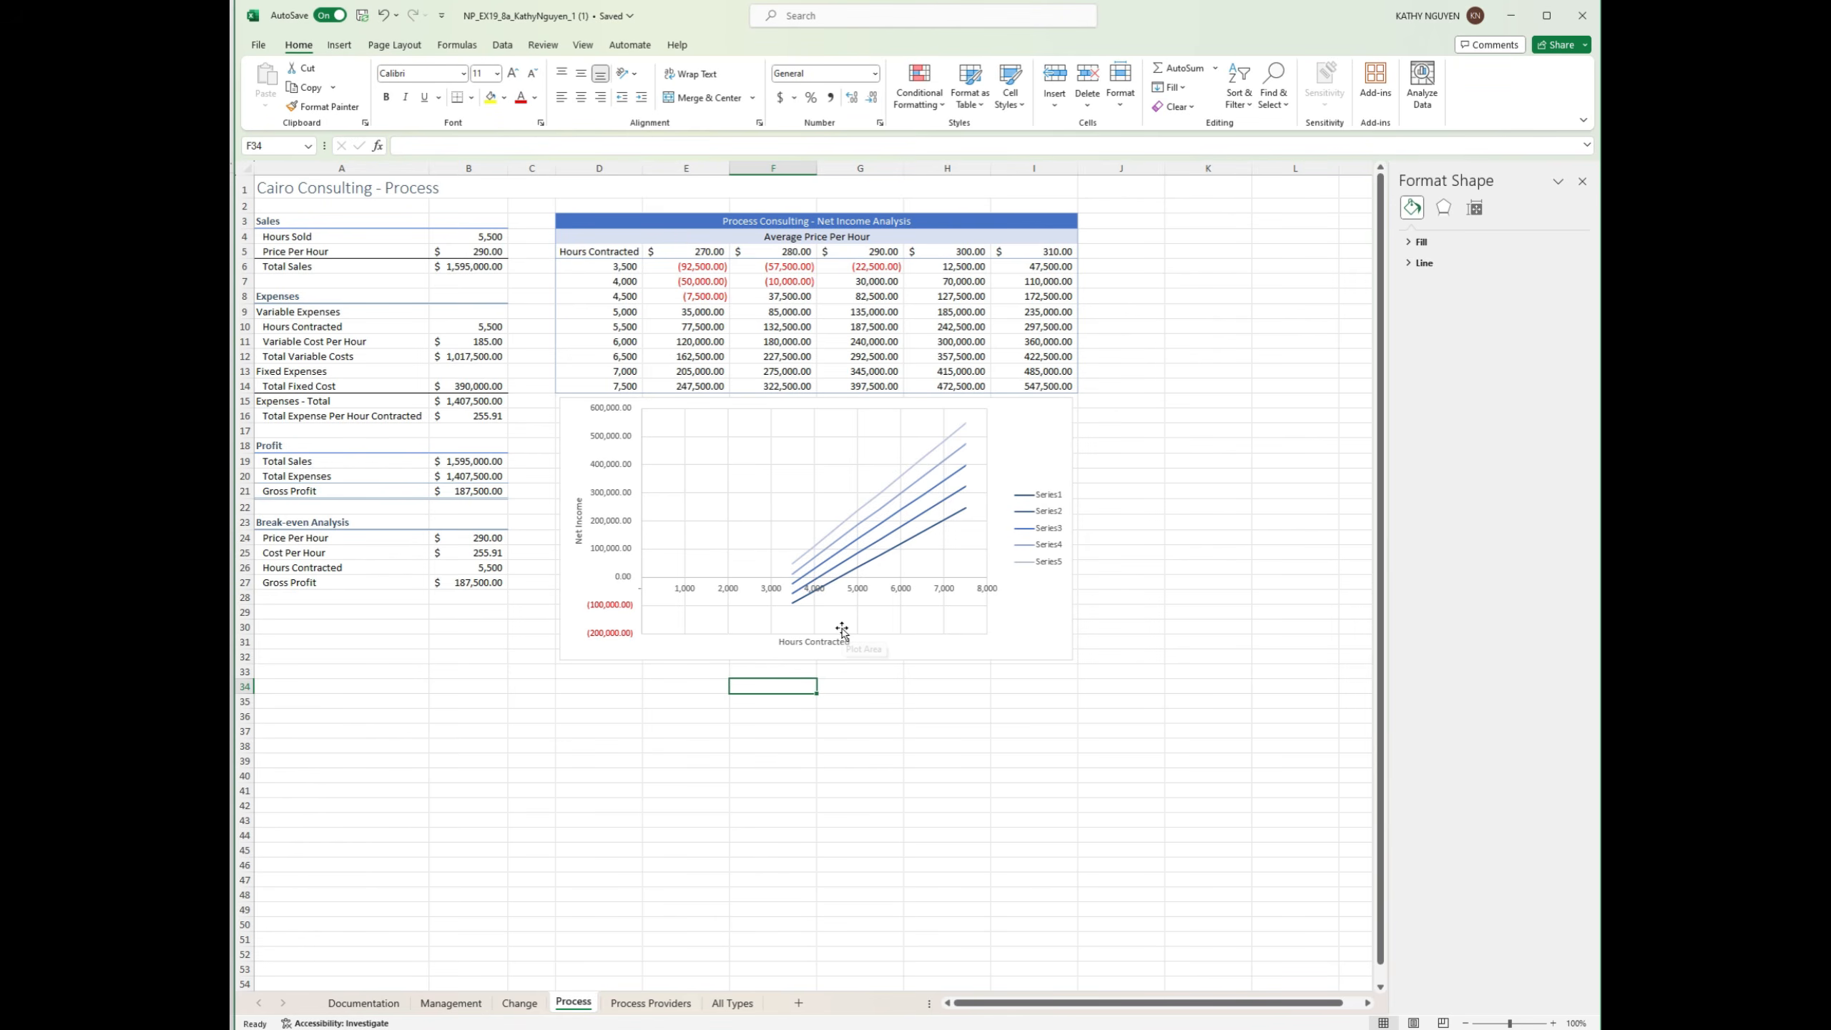
Step: Set the vertical axis bounds to minimum -100000 and maximum 650000, with the horizontal axis crossing at -100,000
left_click(625, 505)
left_click(615, 505)
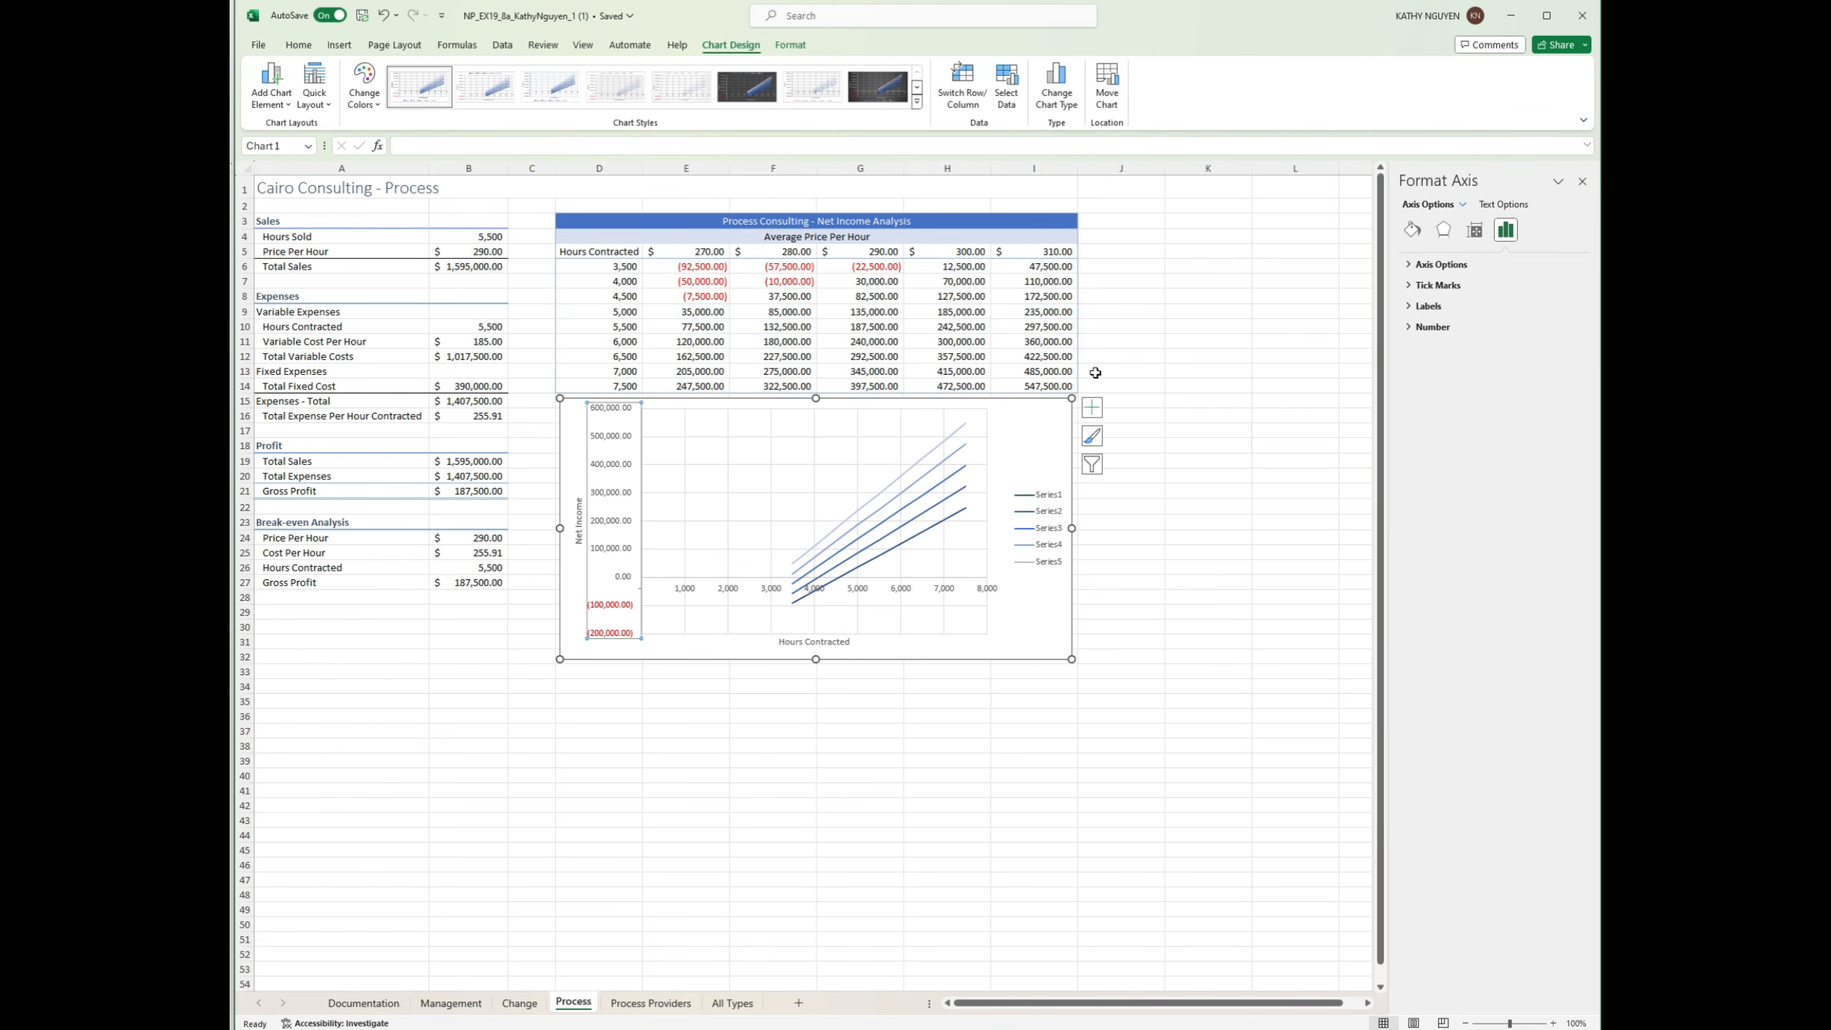
left_click(1442, 264)
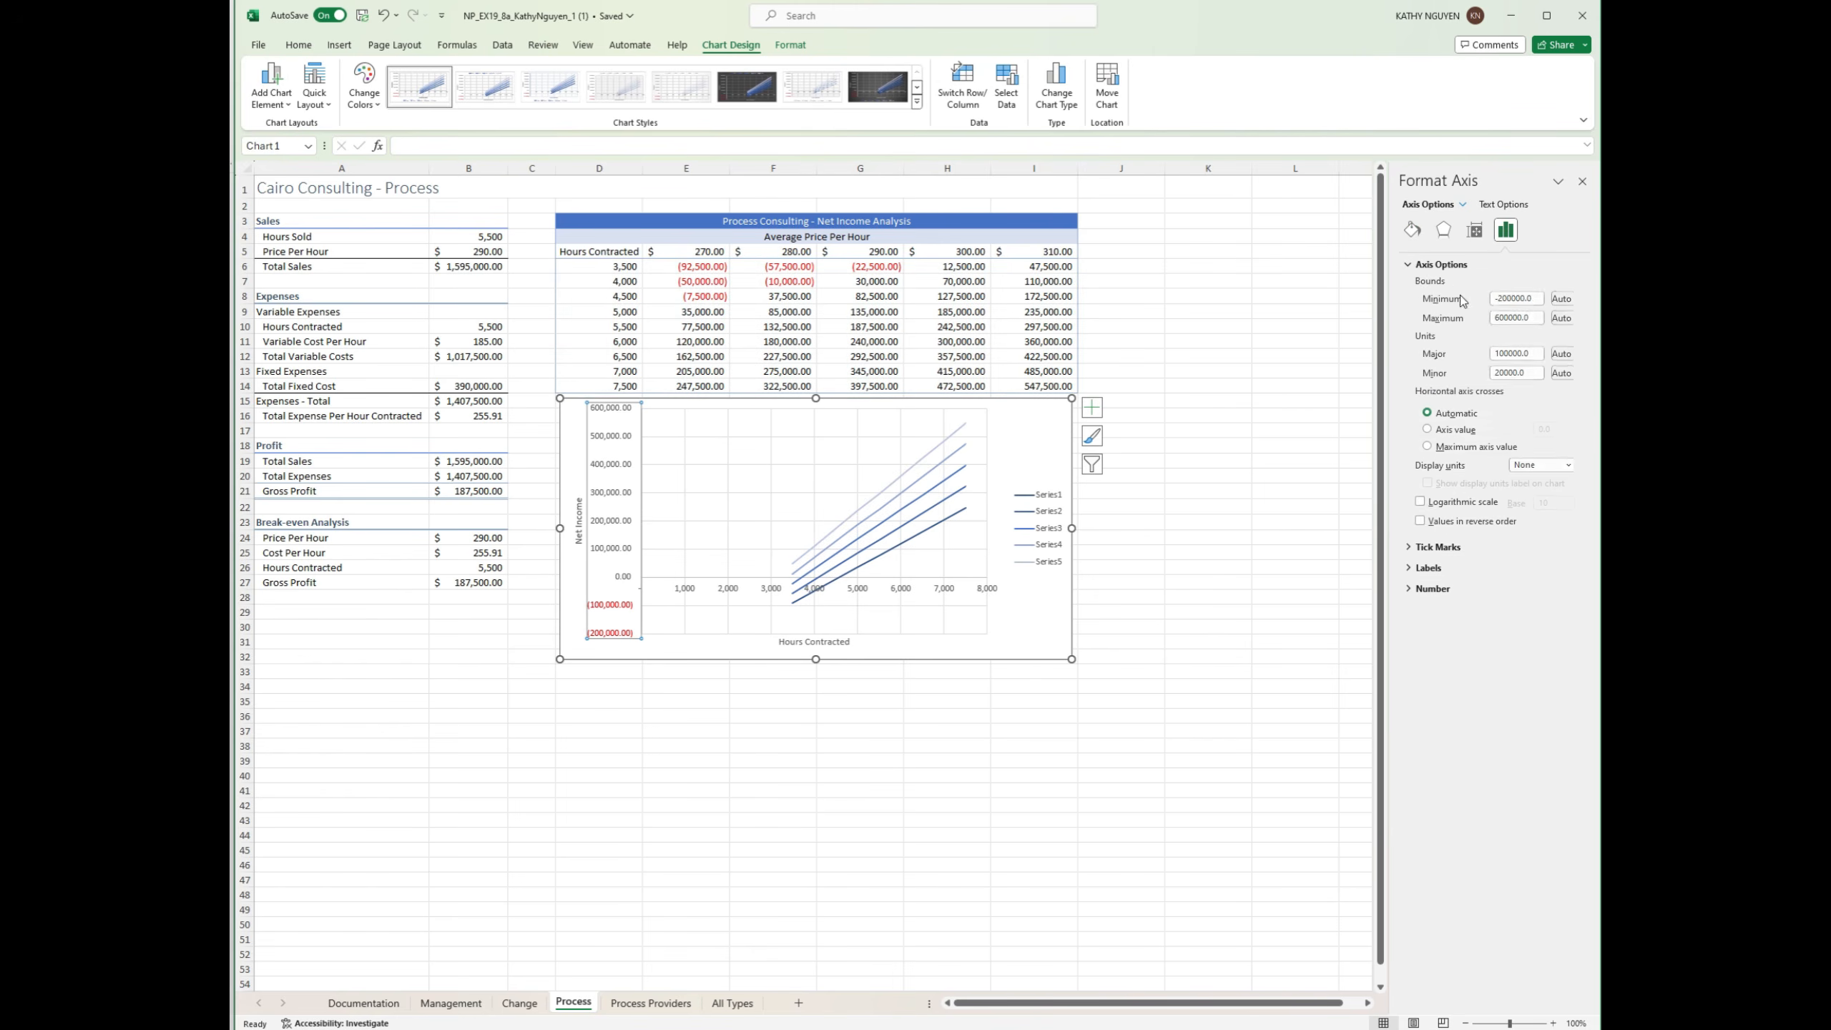
triple_click(1536, 298)
type("-2")
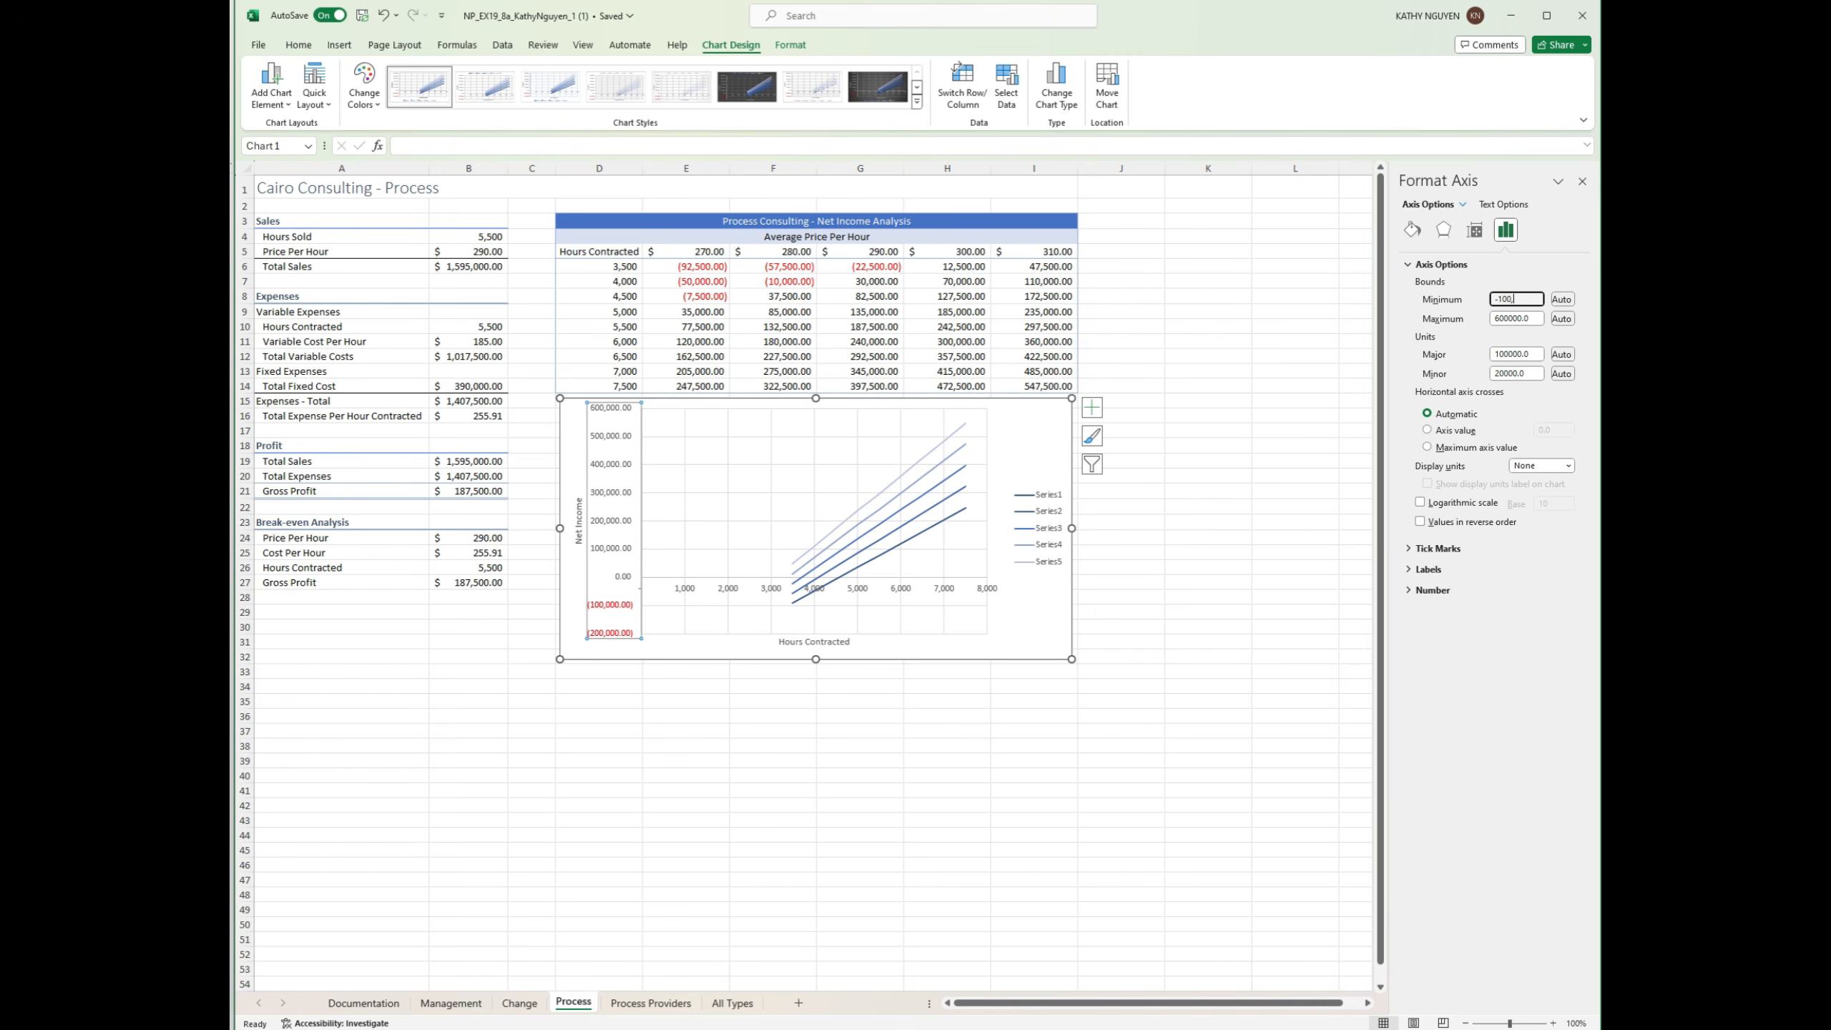
key("Tab")
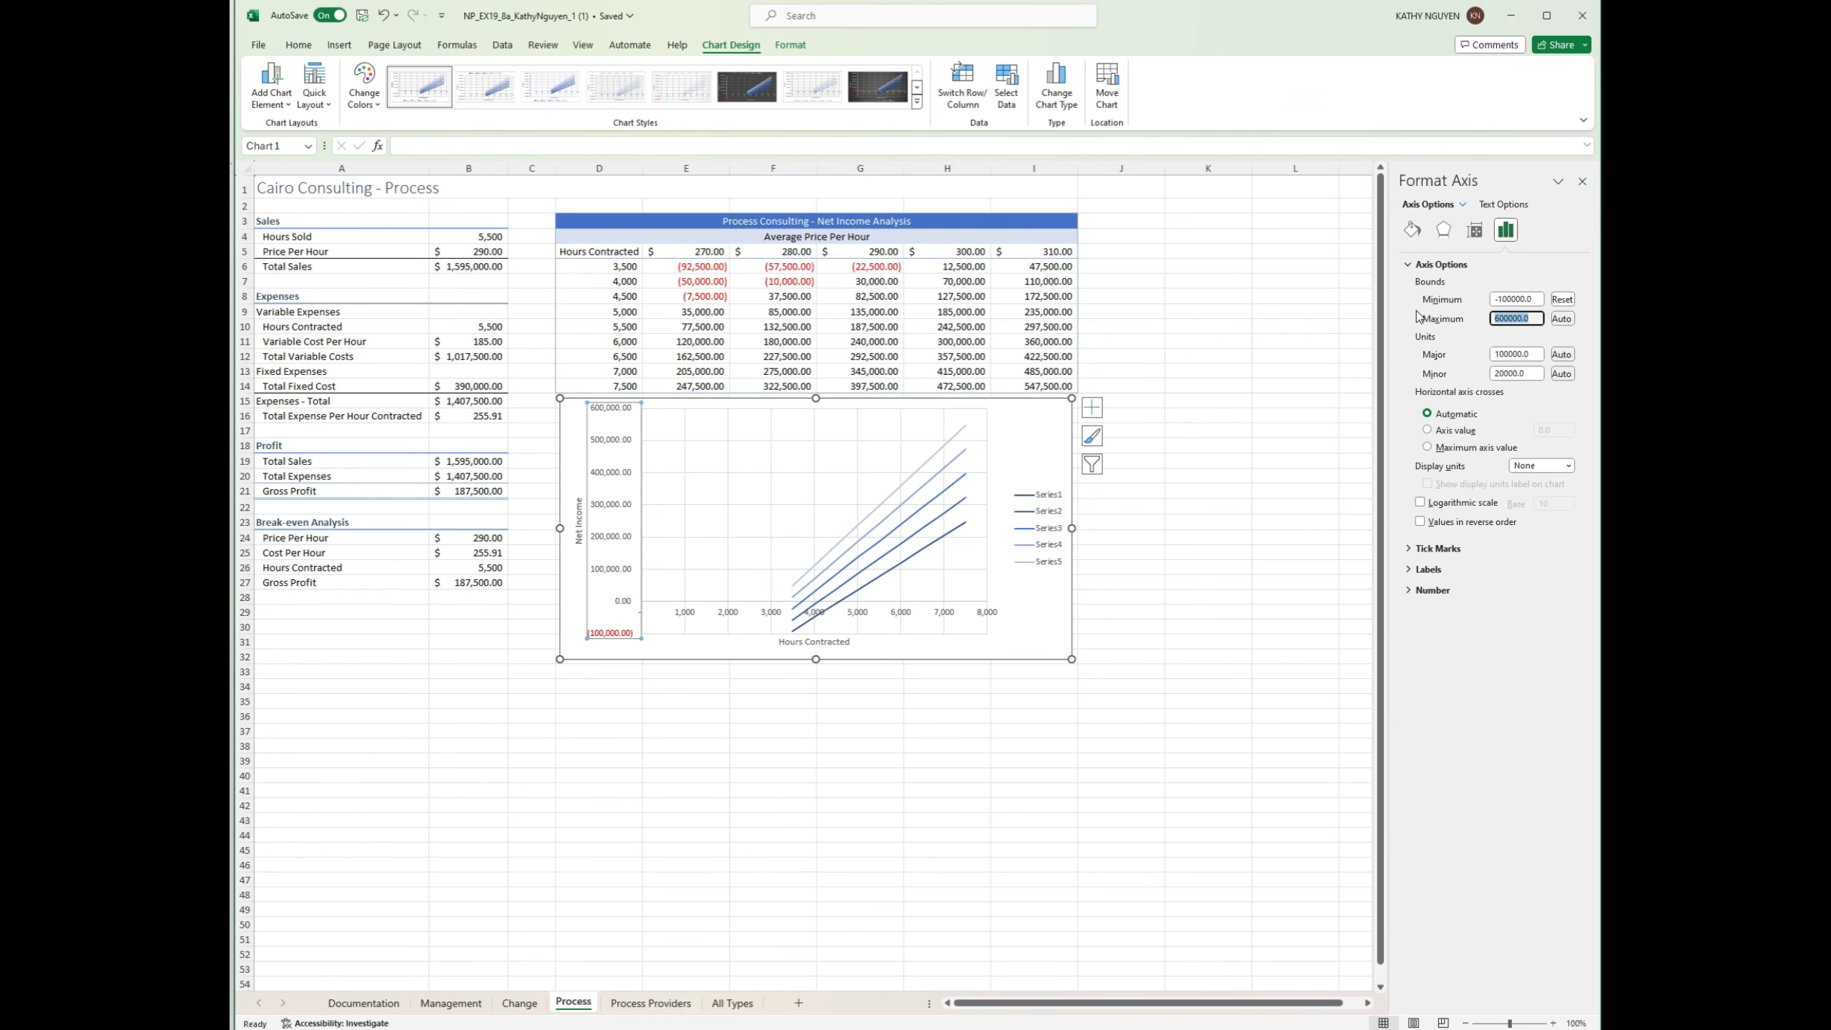
type("6")
left_click(1468, 433)
left_click(1570, 429)
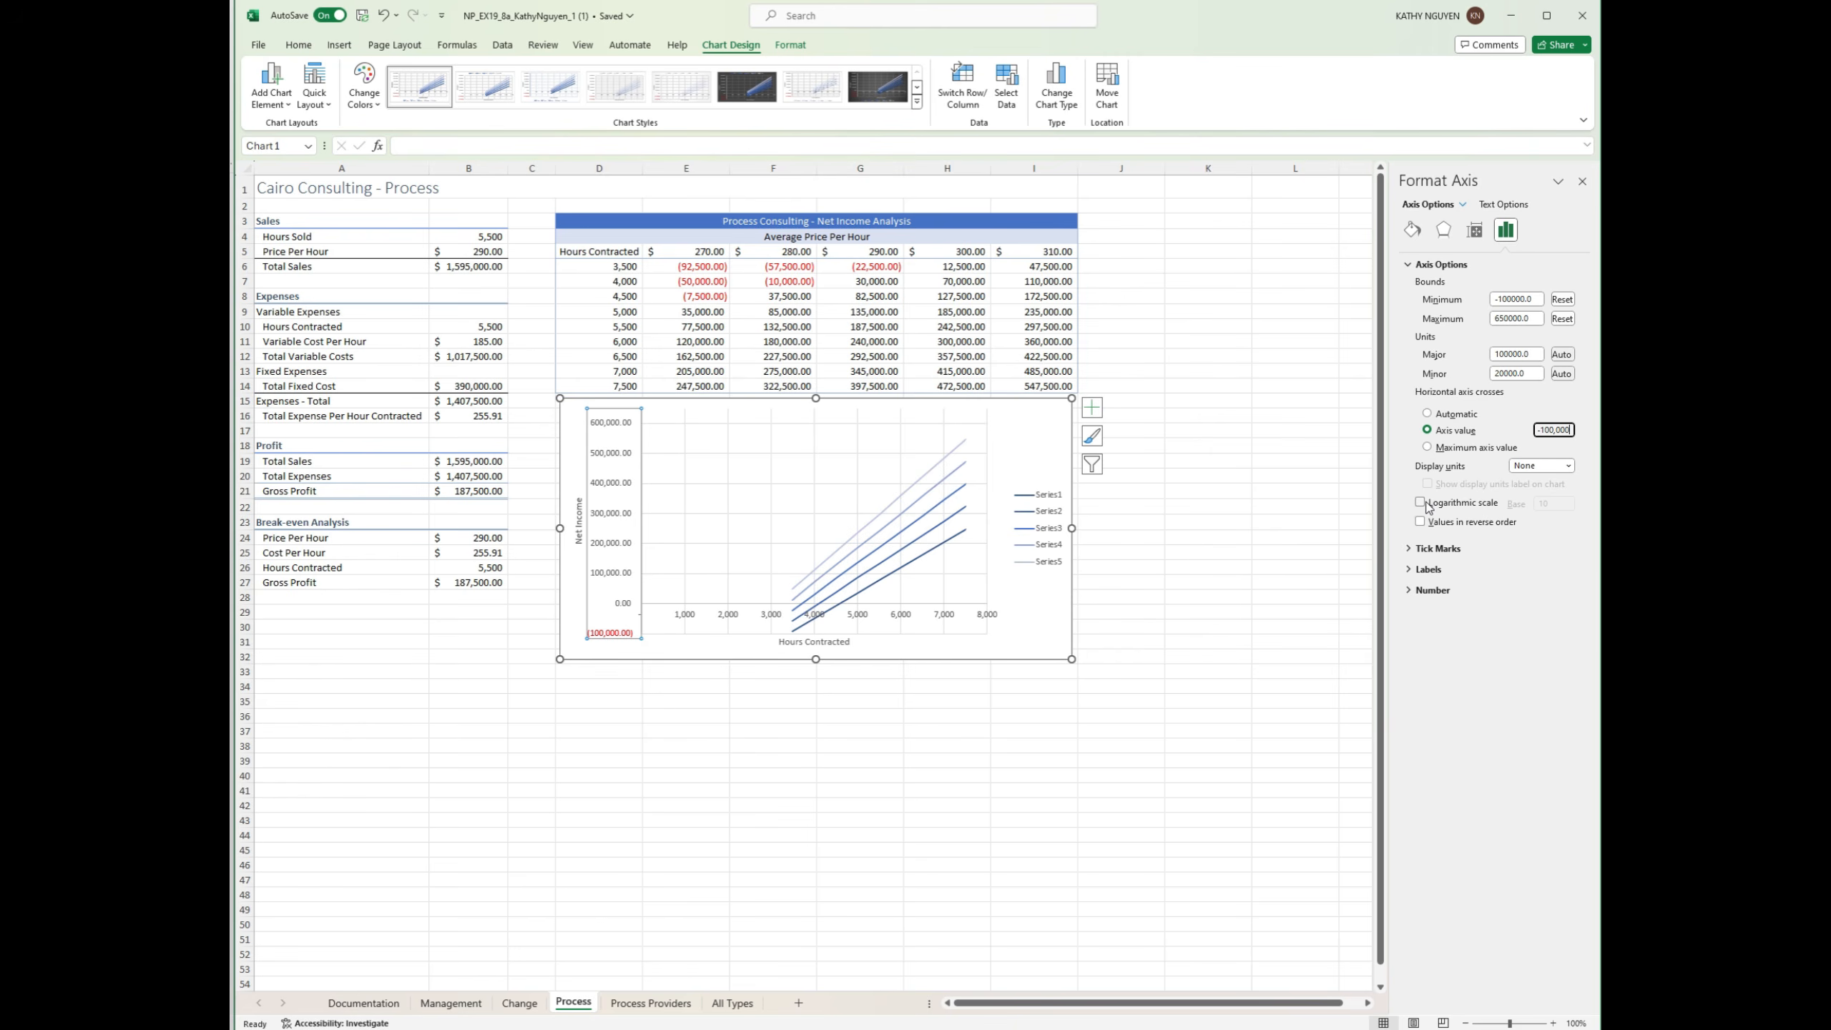
Step: Format the vertical axis numbers as Currency with 0 decimal places
left_click(1434, 590)
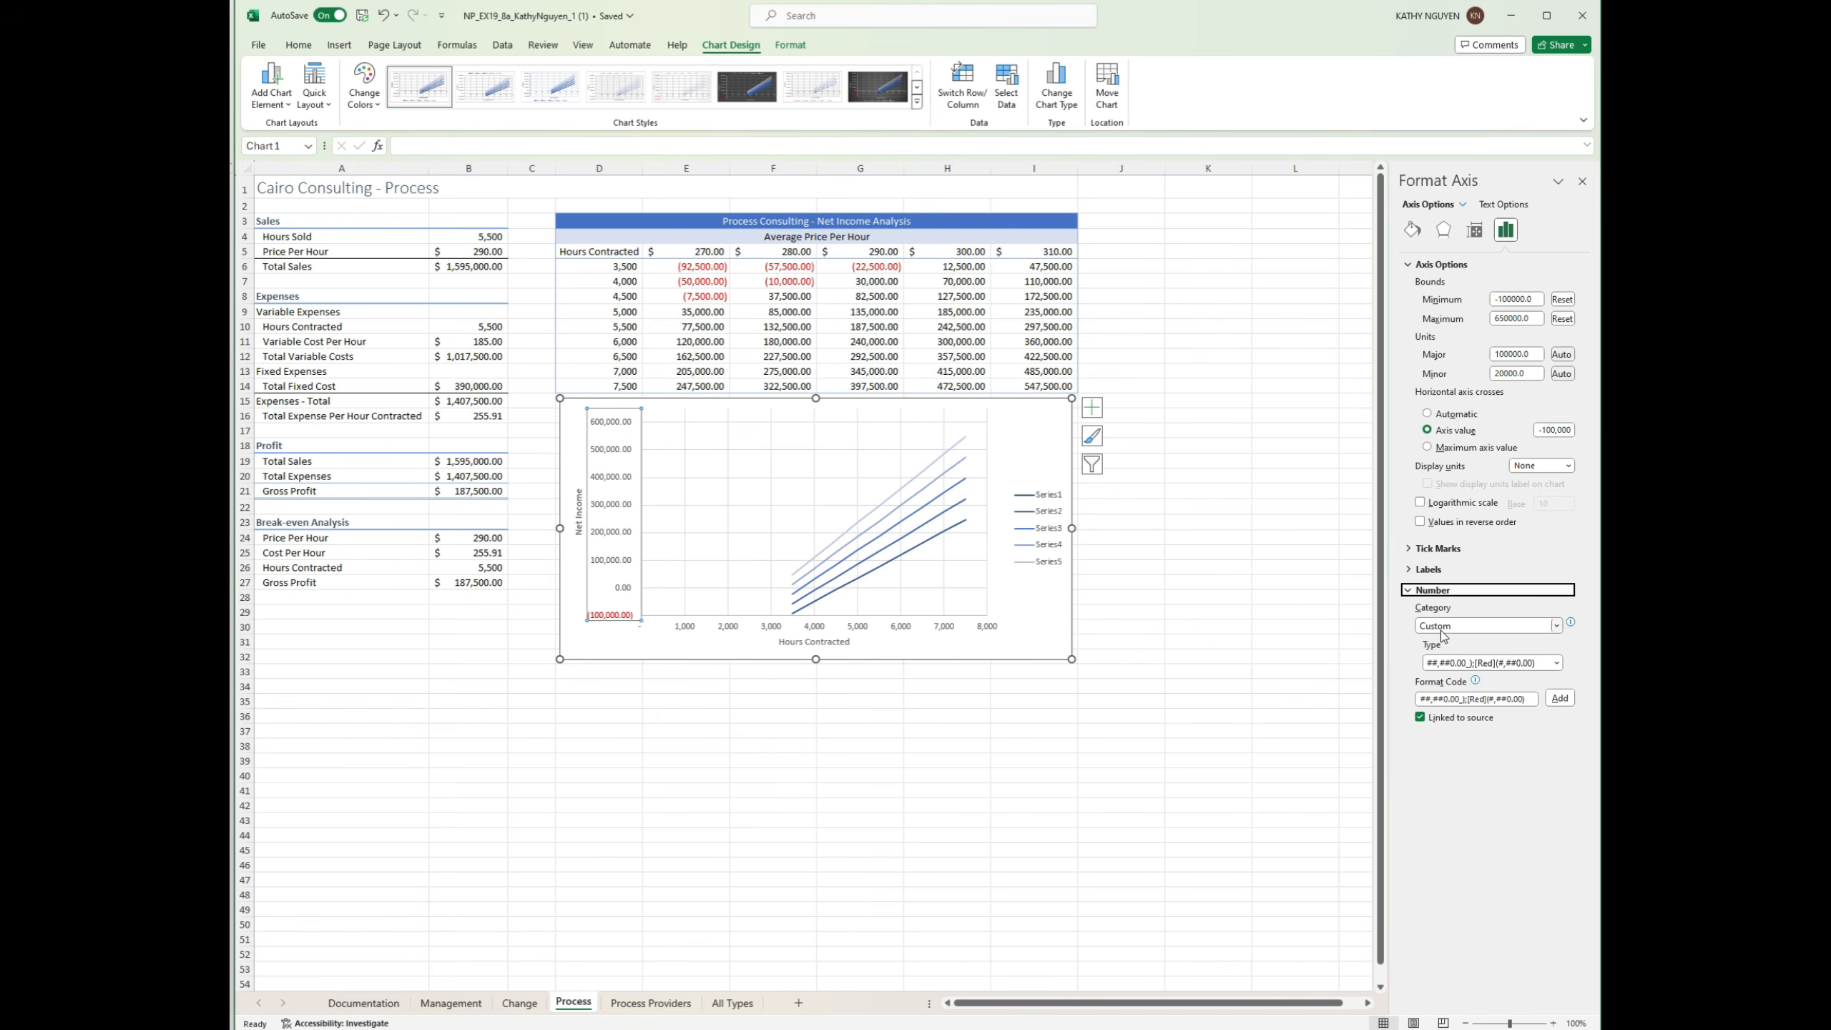
left_click(1555, 626)
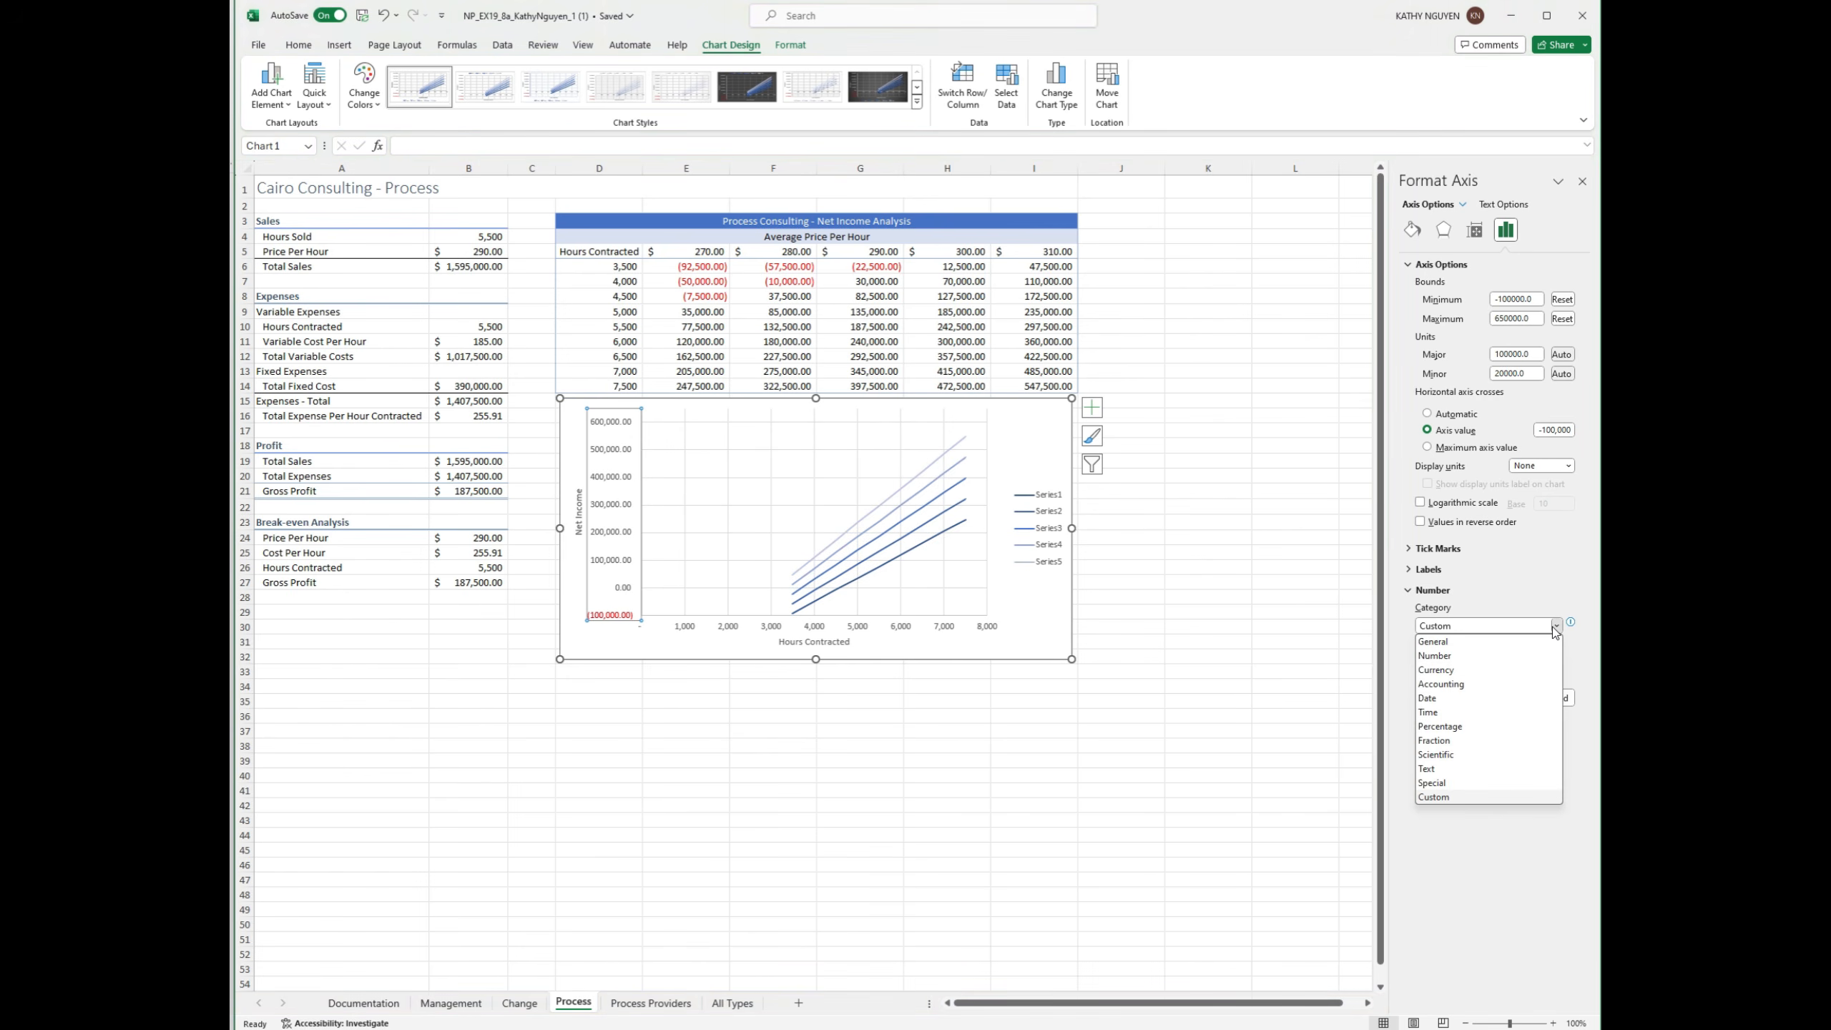
left_click(1517, 672)
left_click(1510, 645)
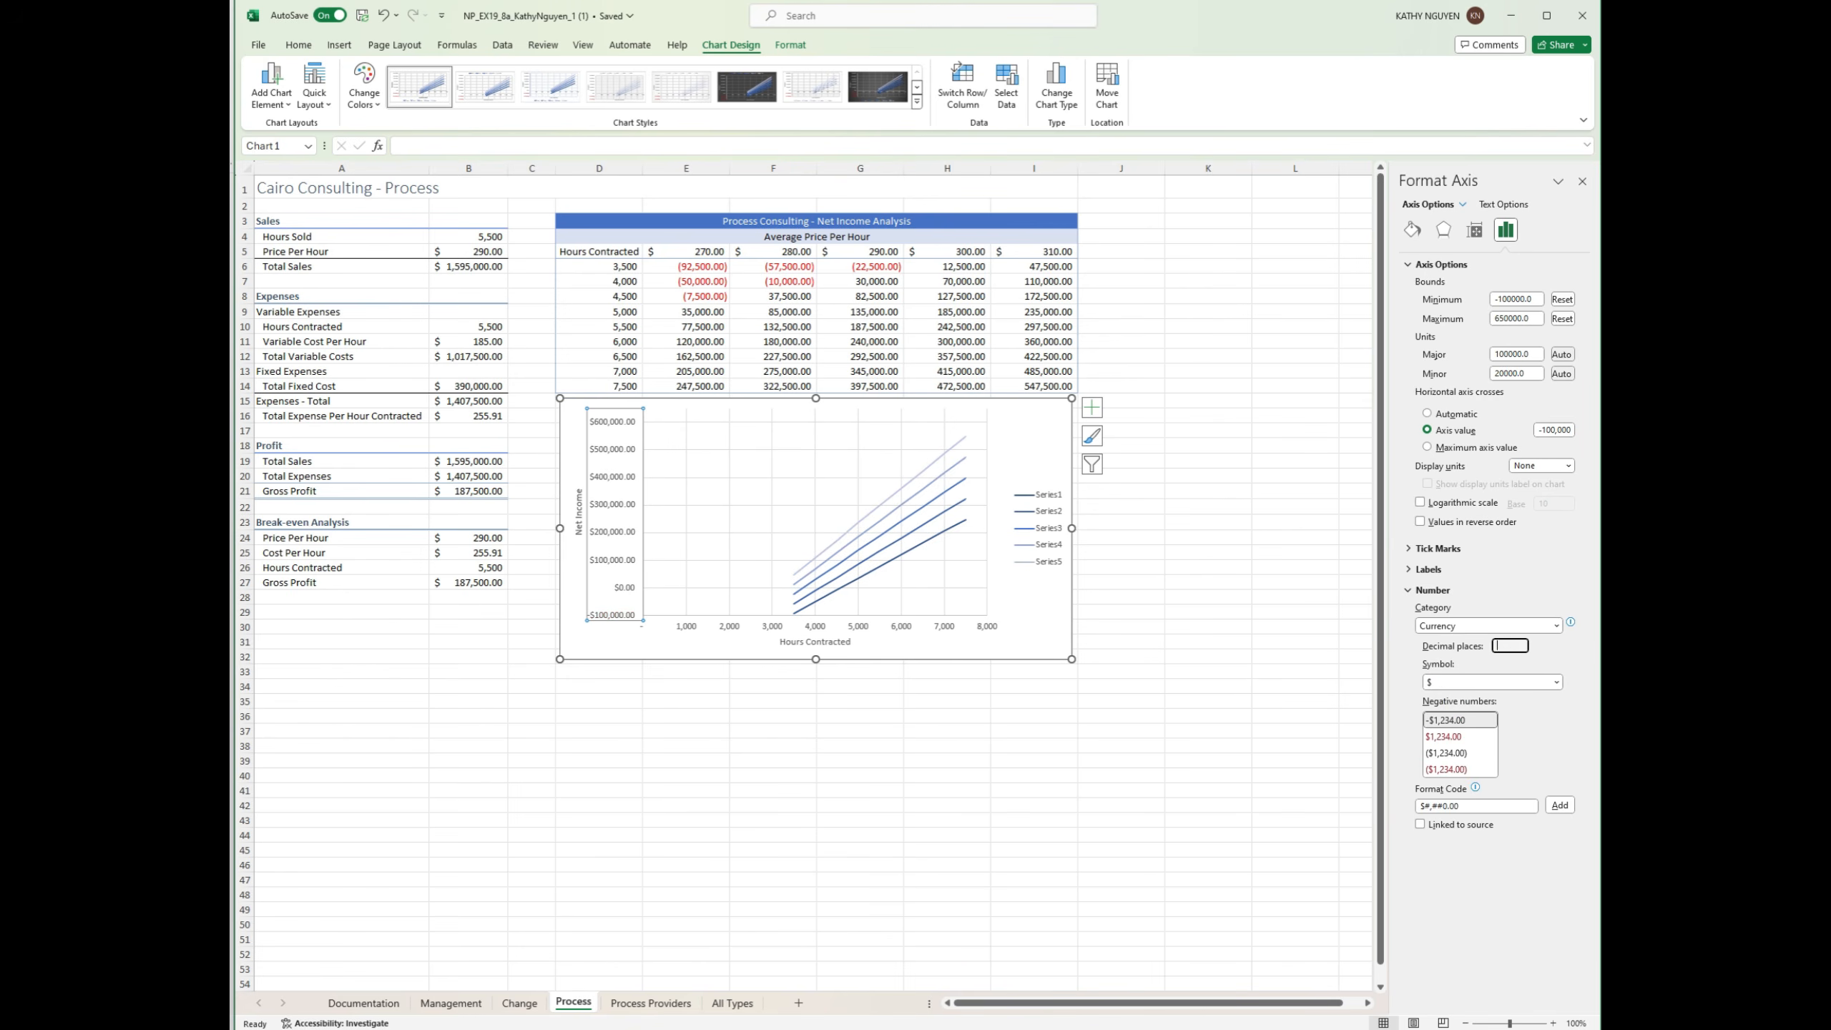
left_click(1560, 806)
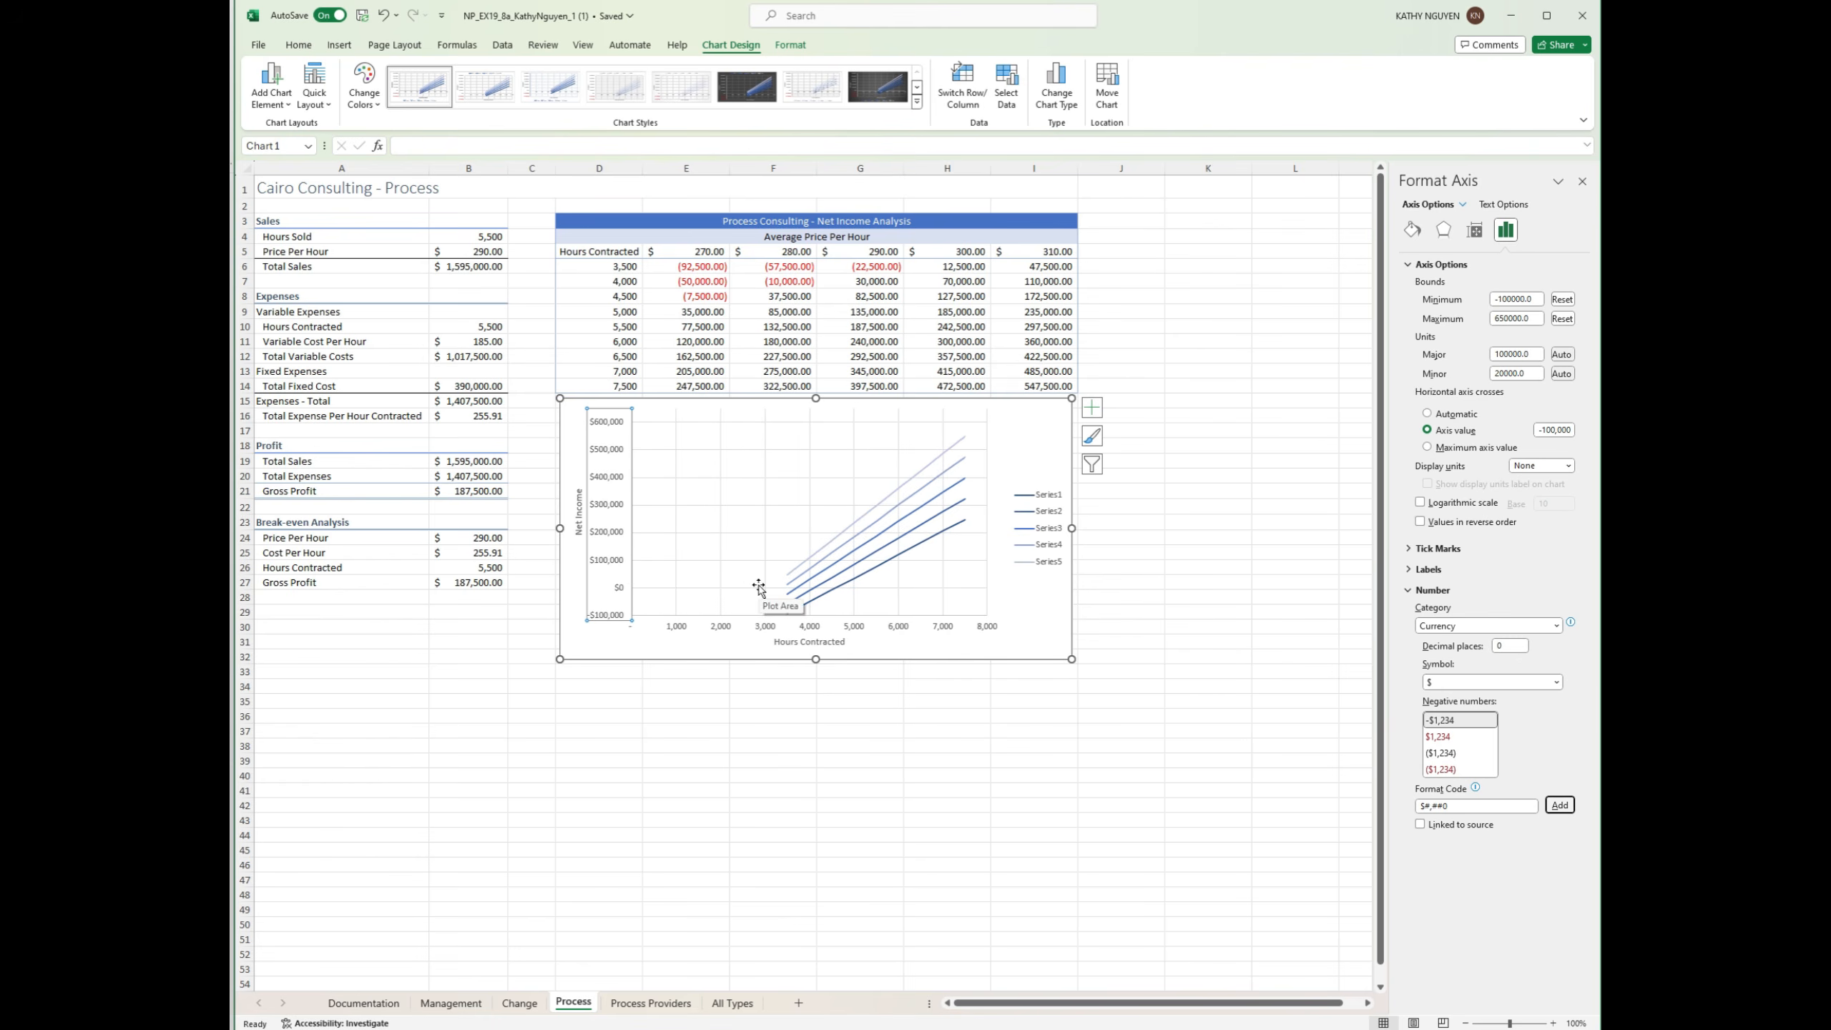
Step: Set the horizontal axis bounds to minimum 3500 and maximum 7500
left_click(786, 625)
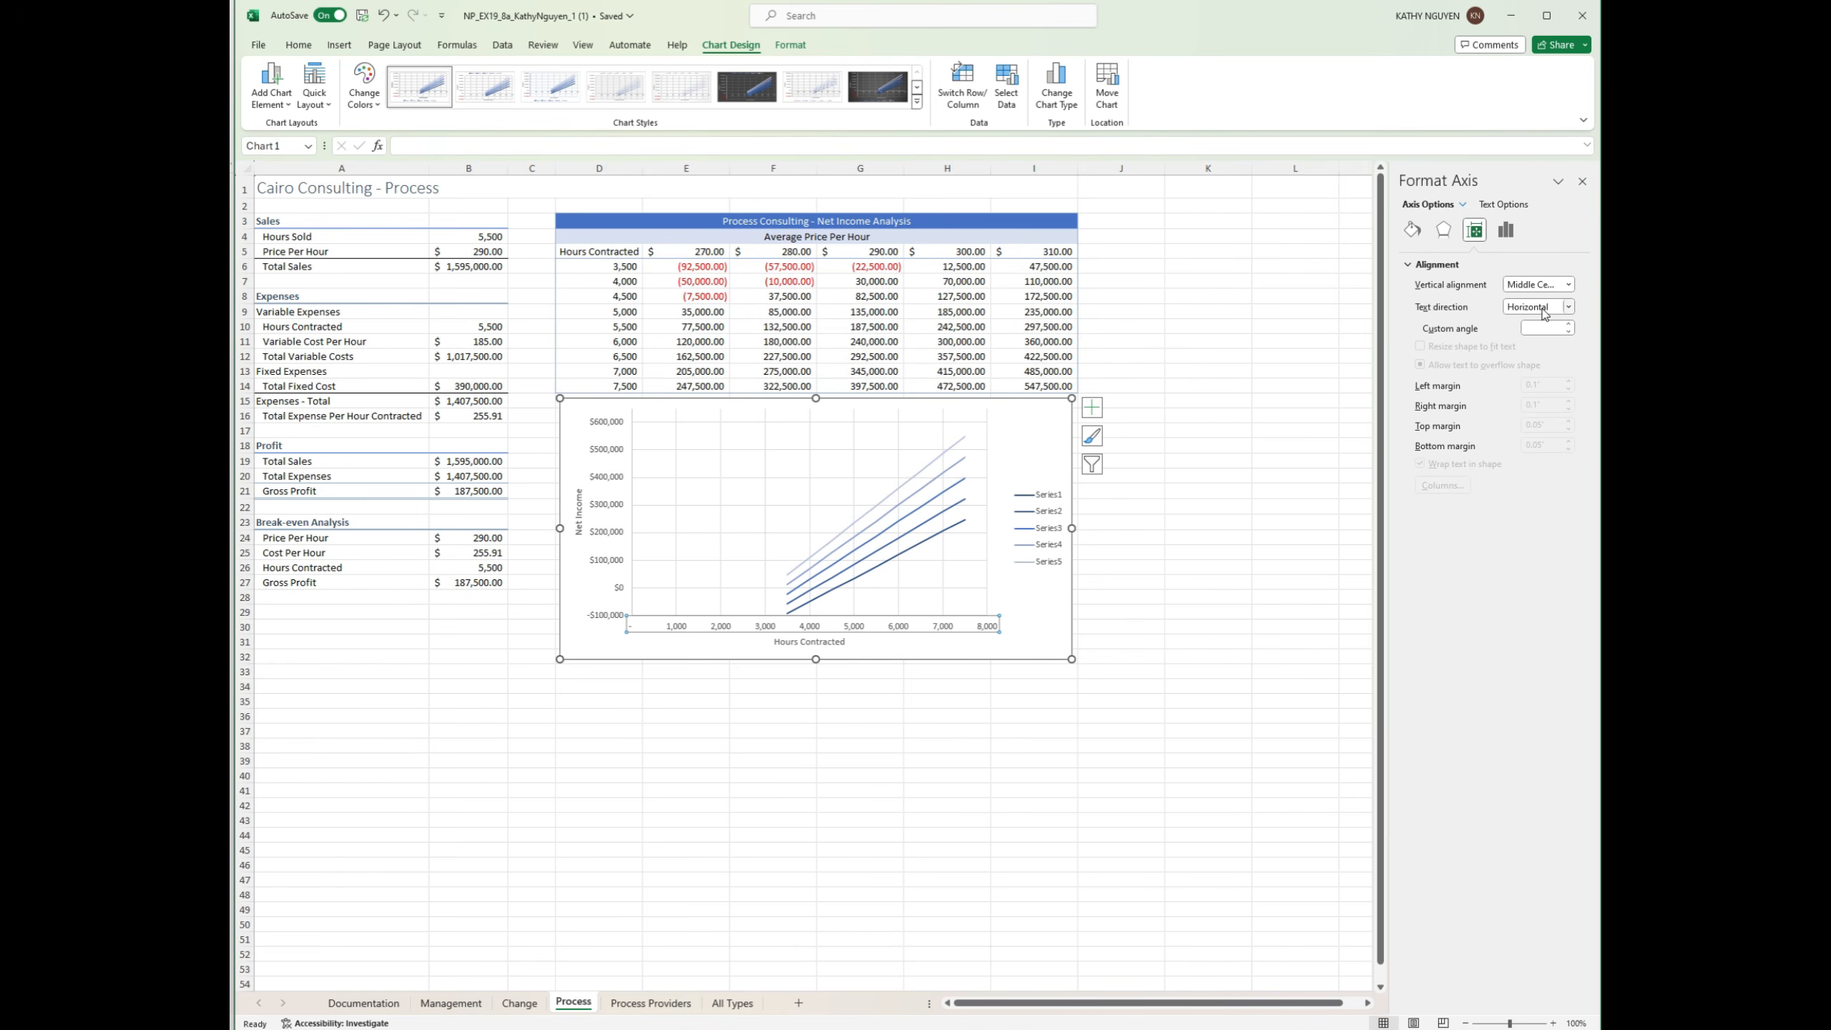
left_click(1505, 230)
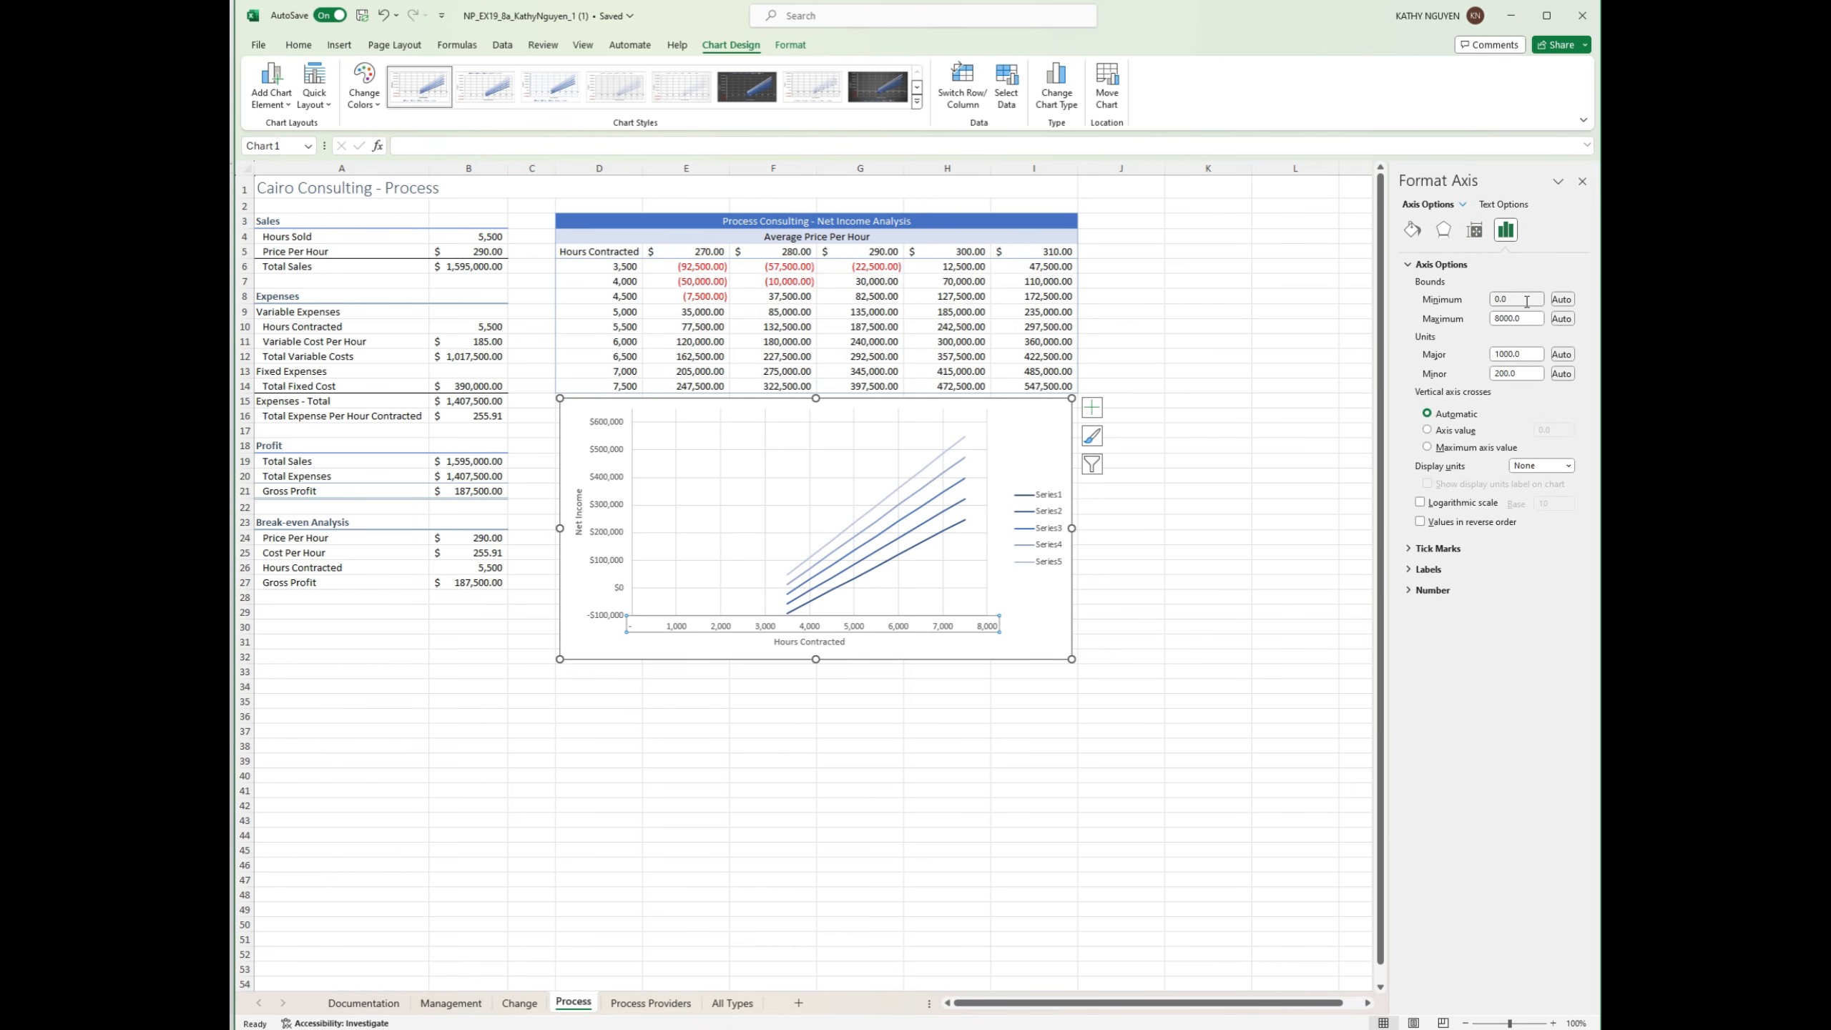
left_click_drag(1526, 299, 1458, 304)
type("3500")
key("Tab")
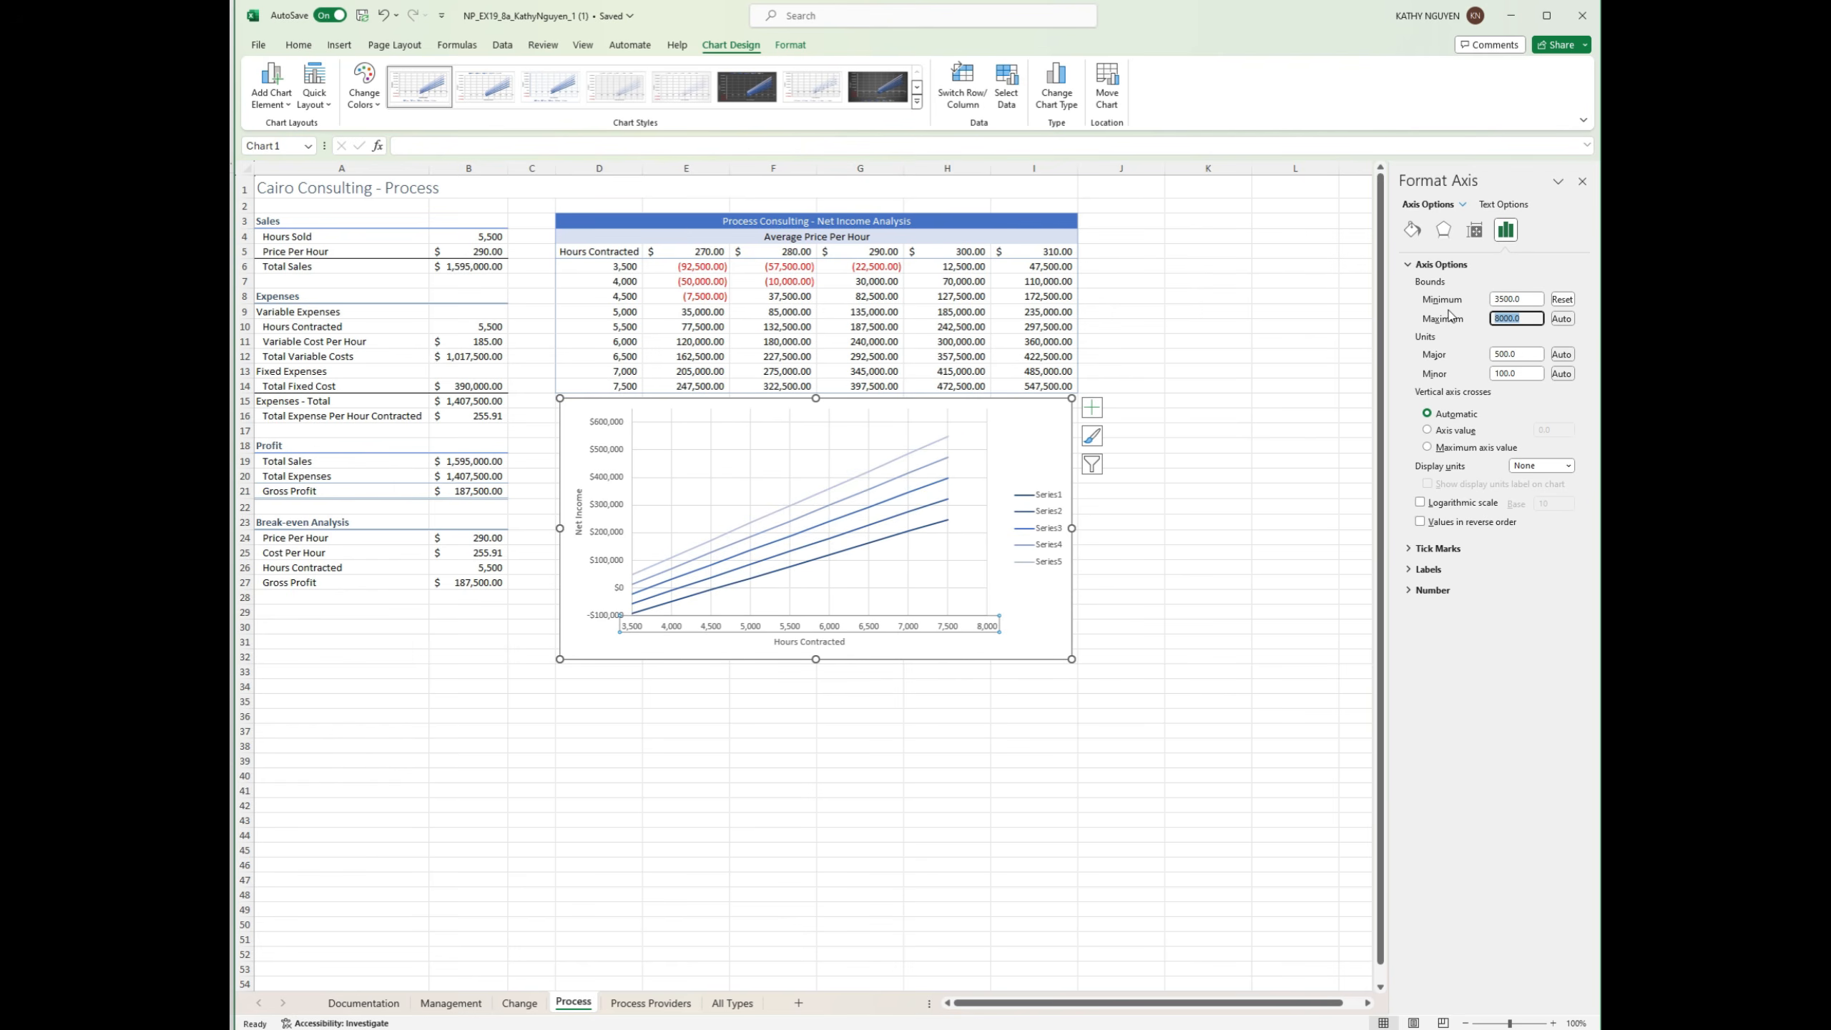
type("7500")
left_click(1352, 488)
Step: Open the chart's data source settings and name the first series from cell E5
left_click(1015, 504)
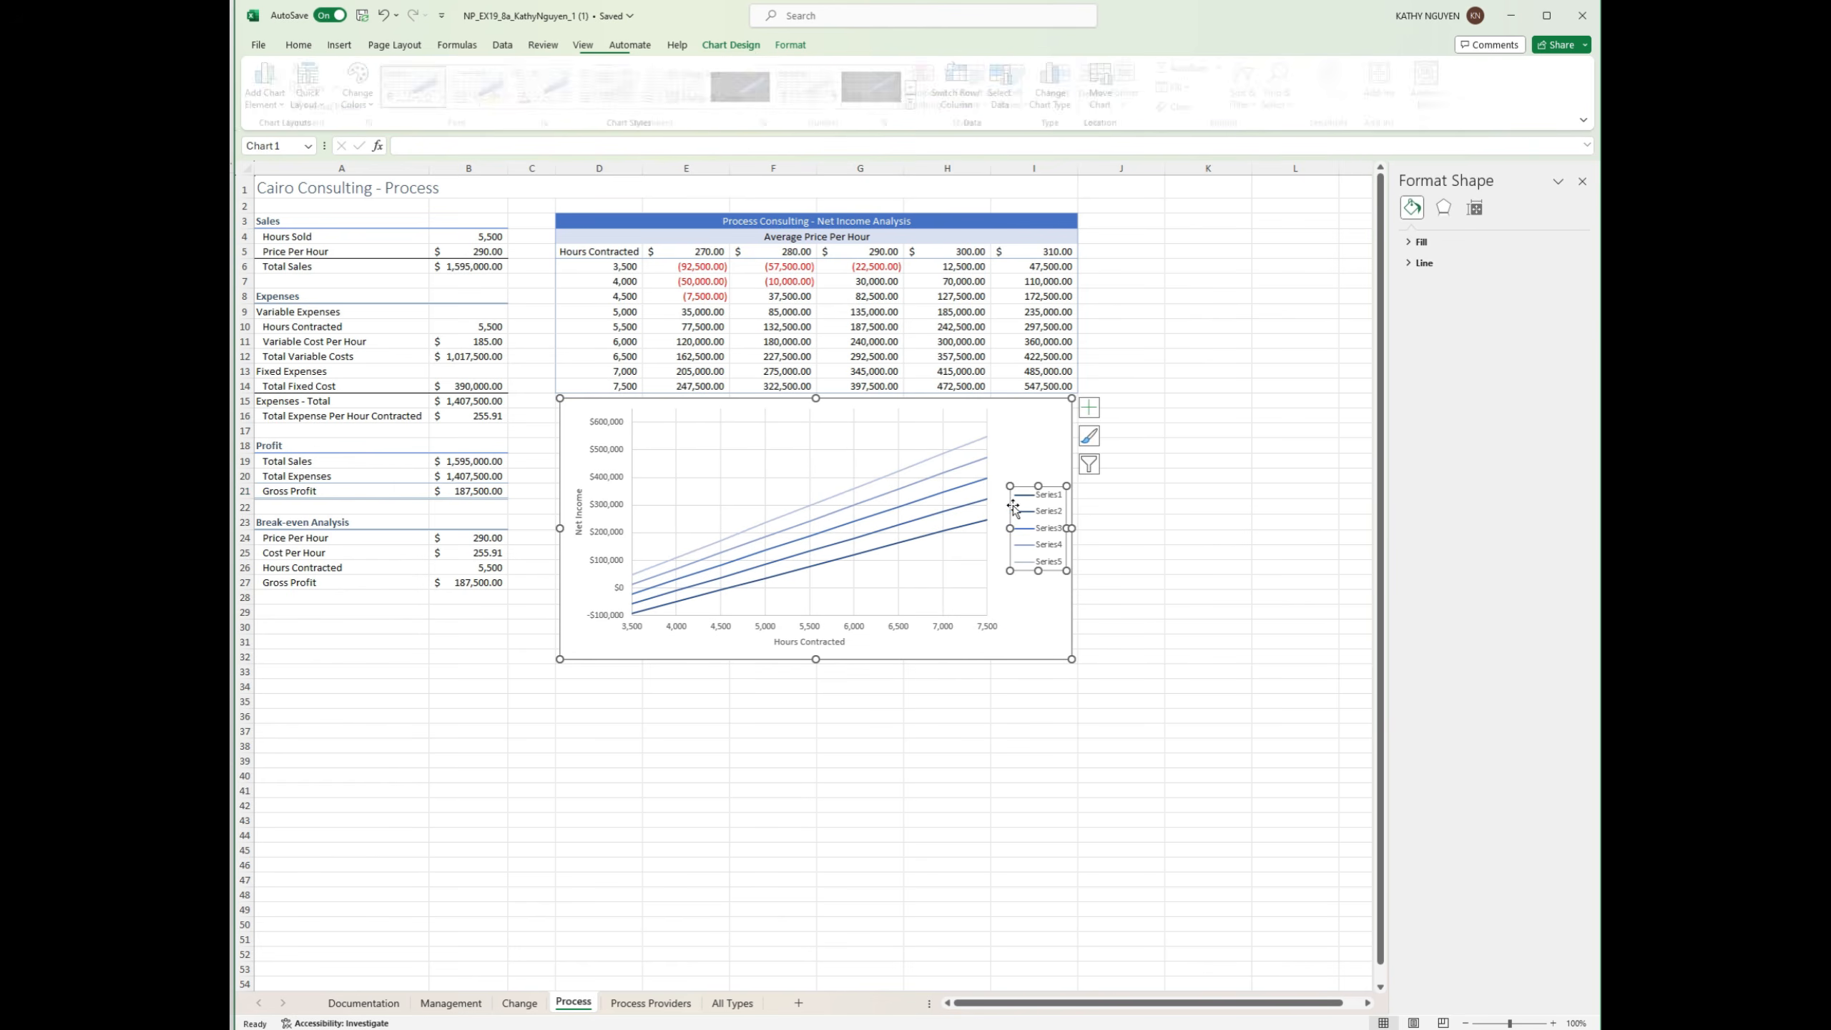
right_click(1035, 508)
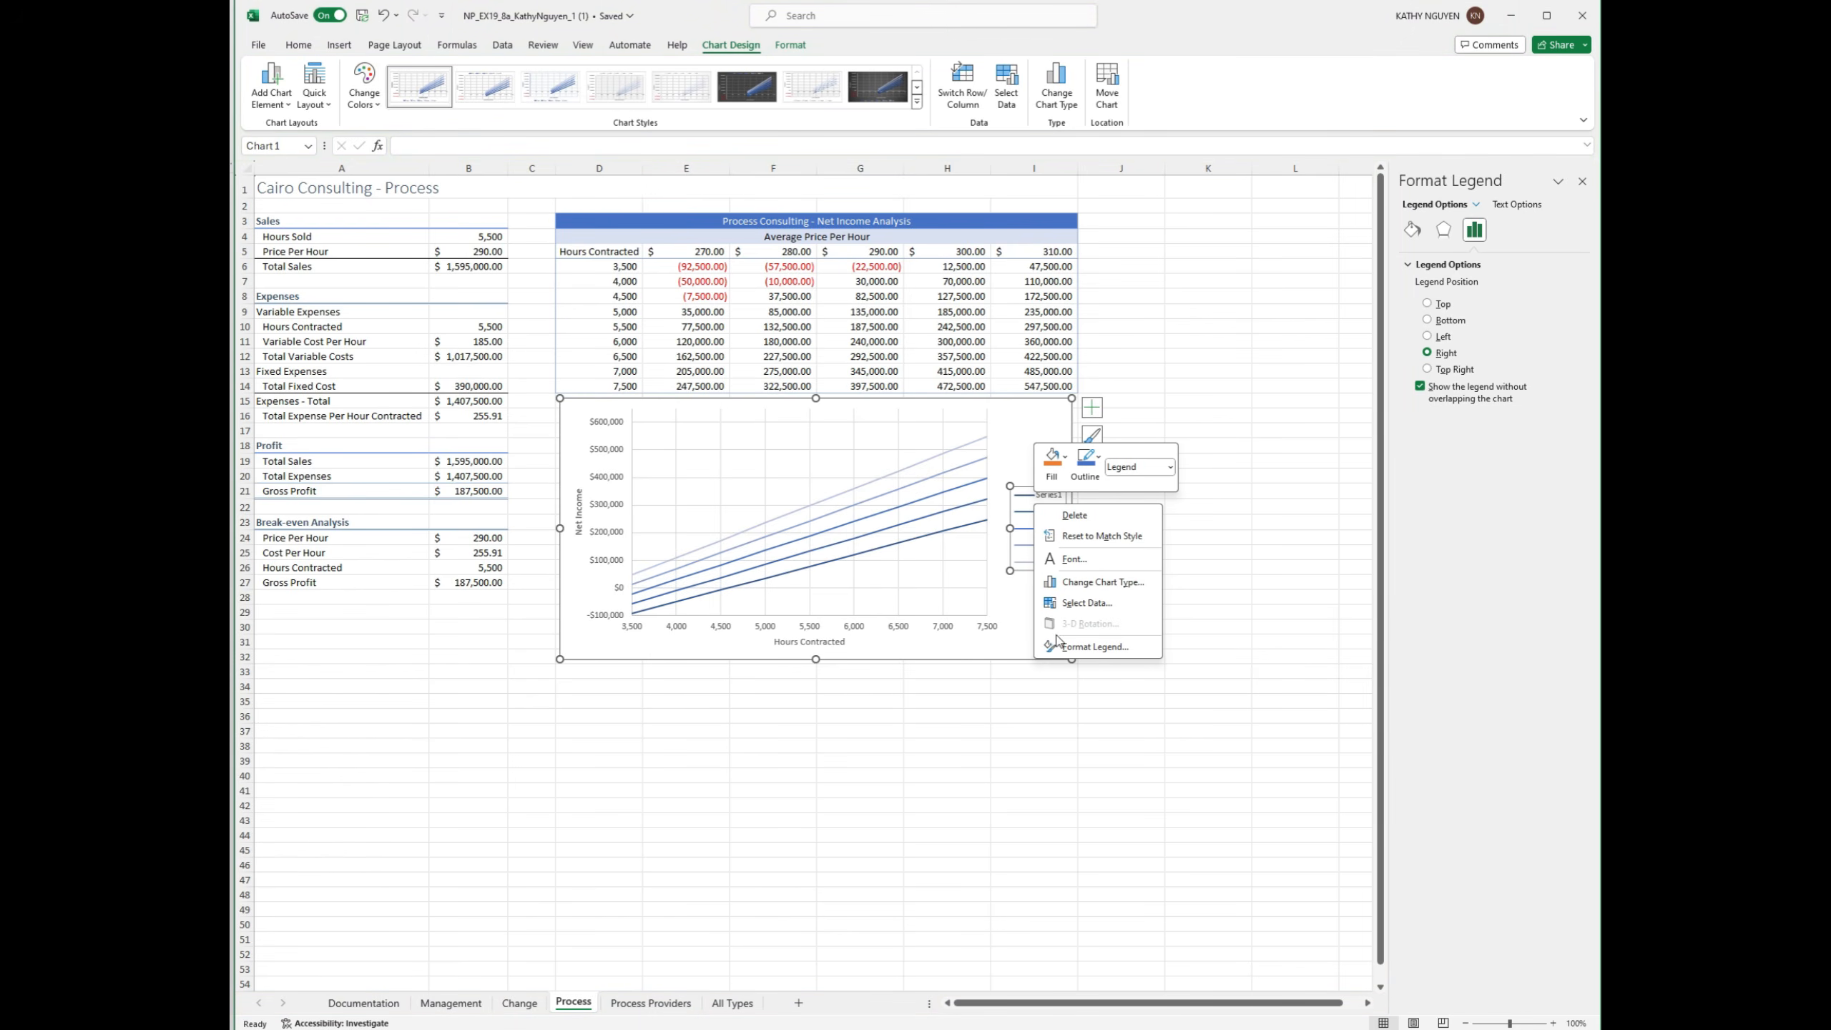
left_click(1087, 602)
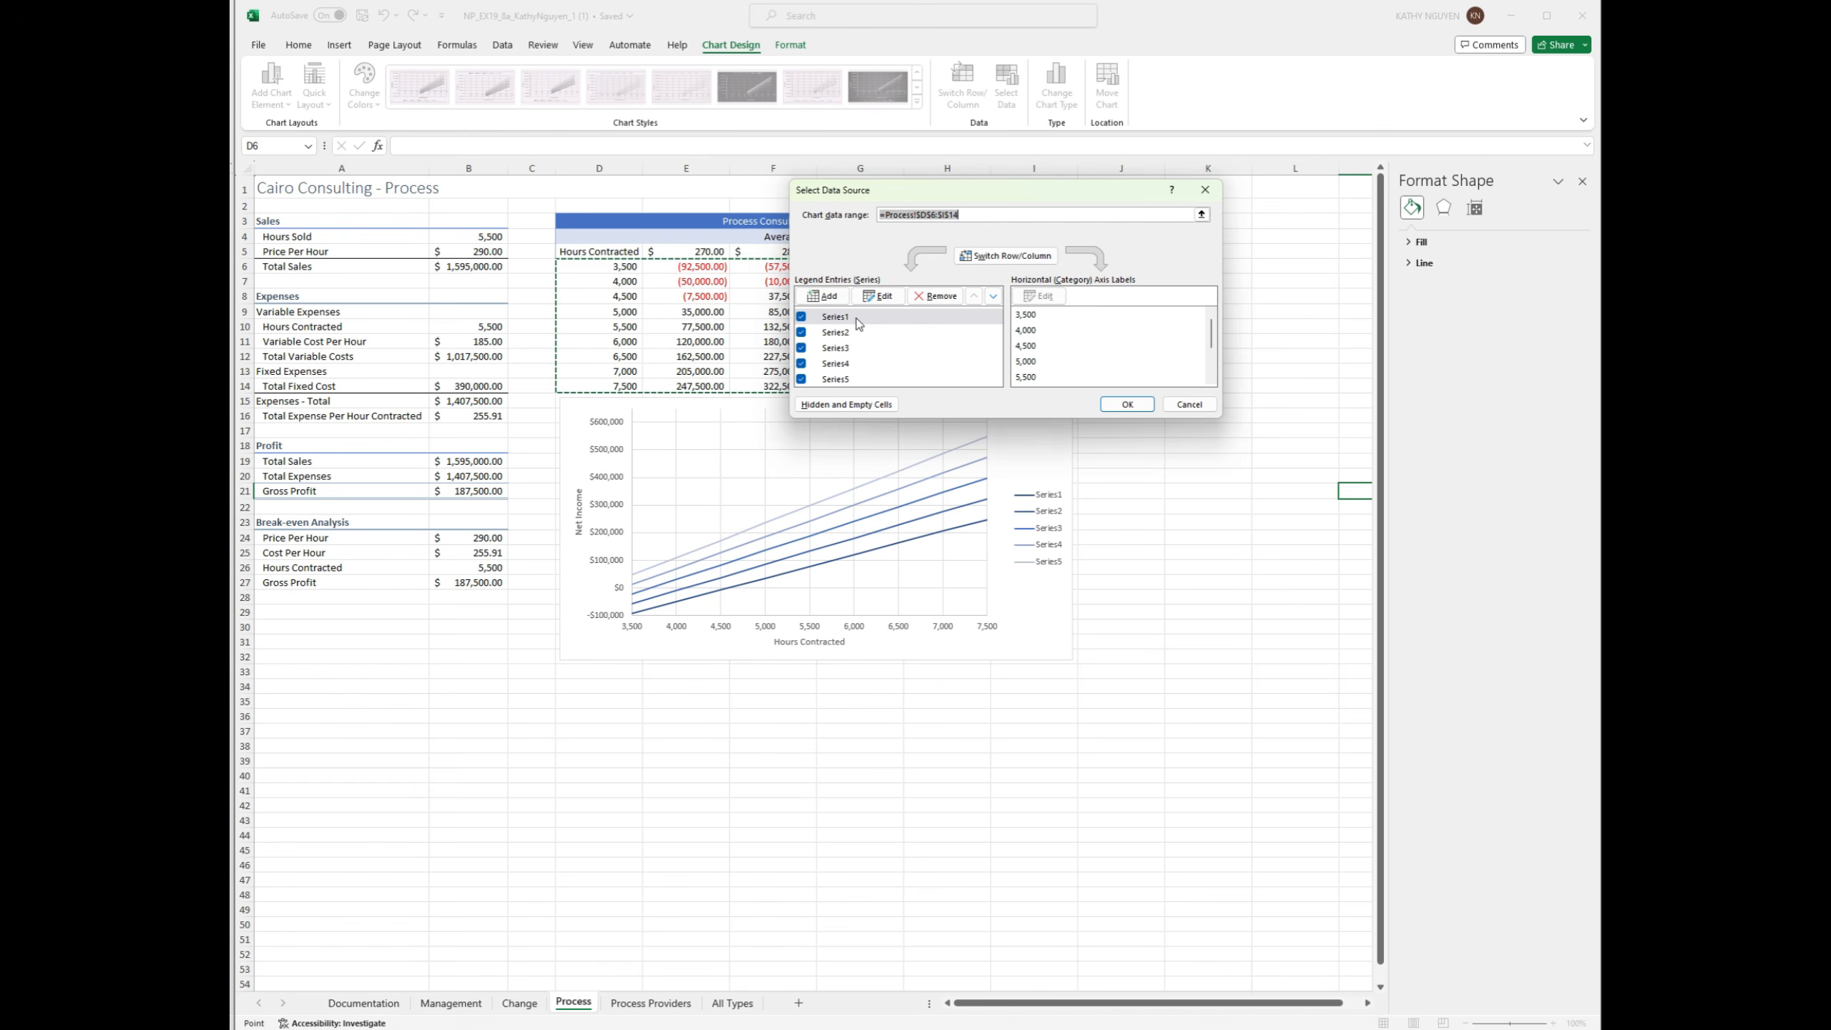
left_click(877, 317)
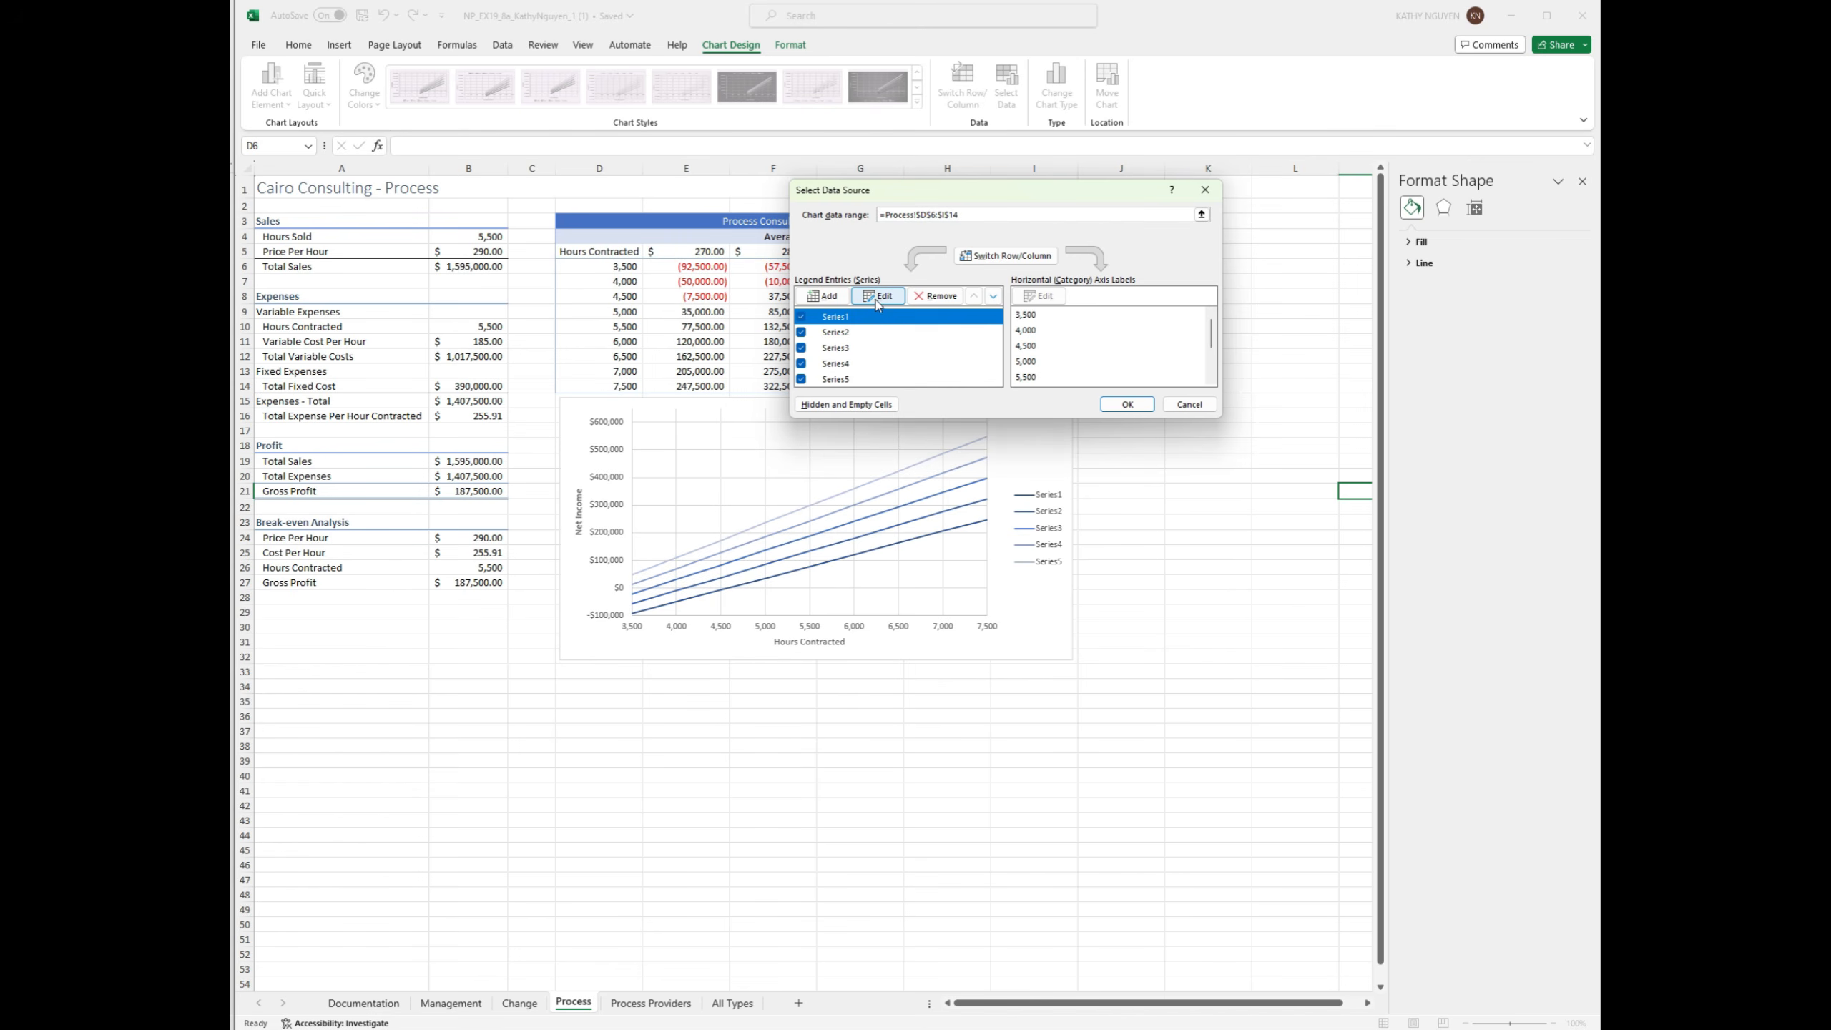
left_click(876, 301)
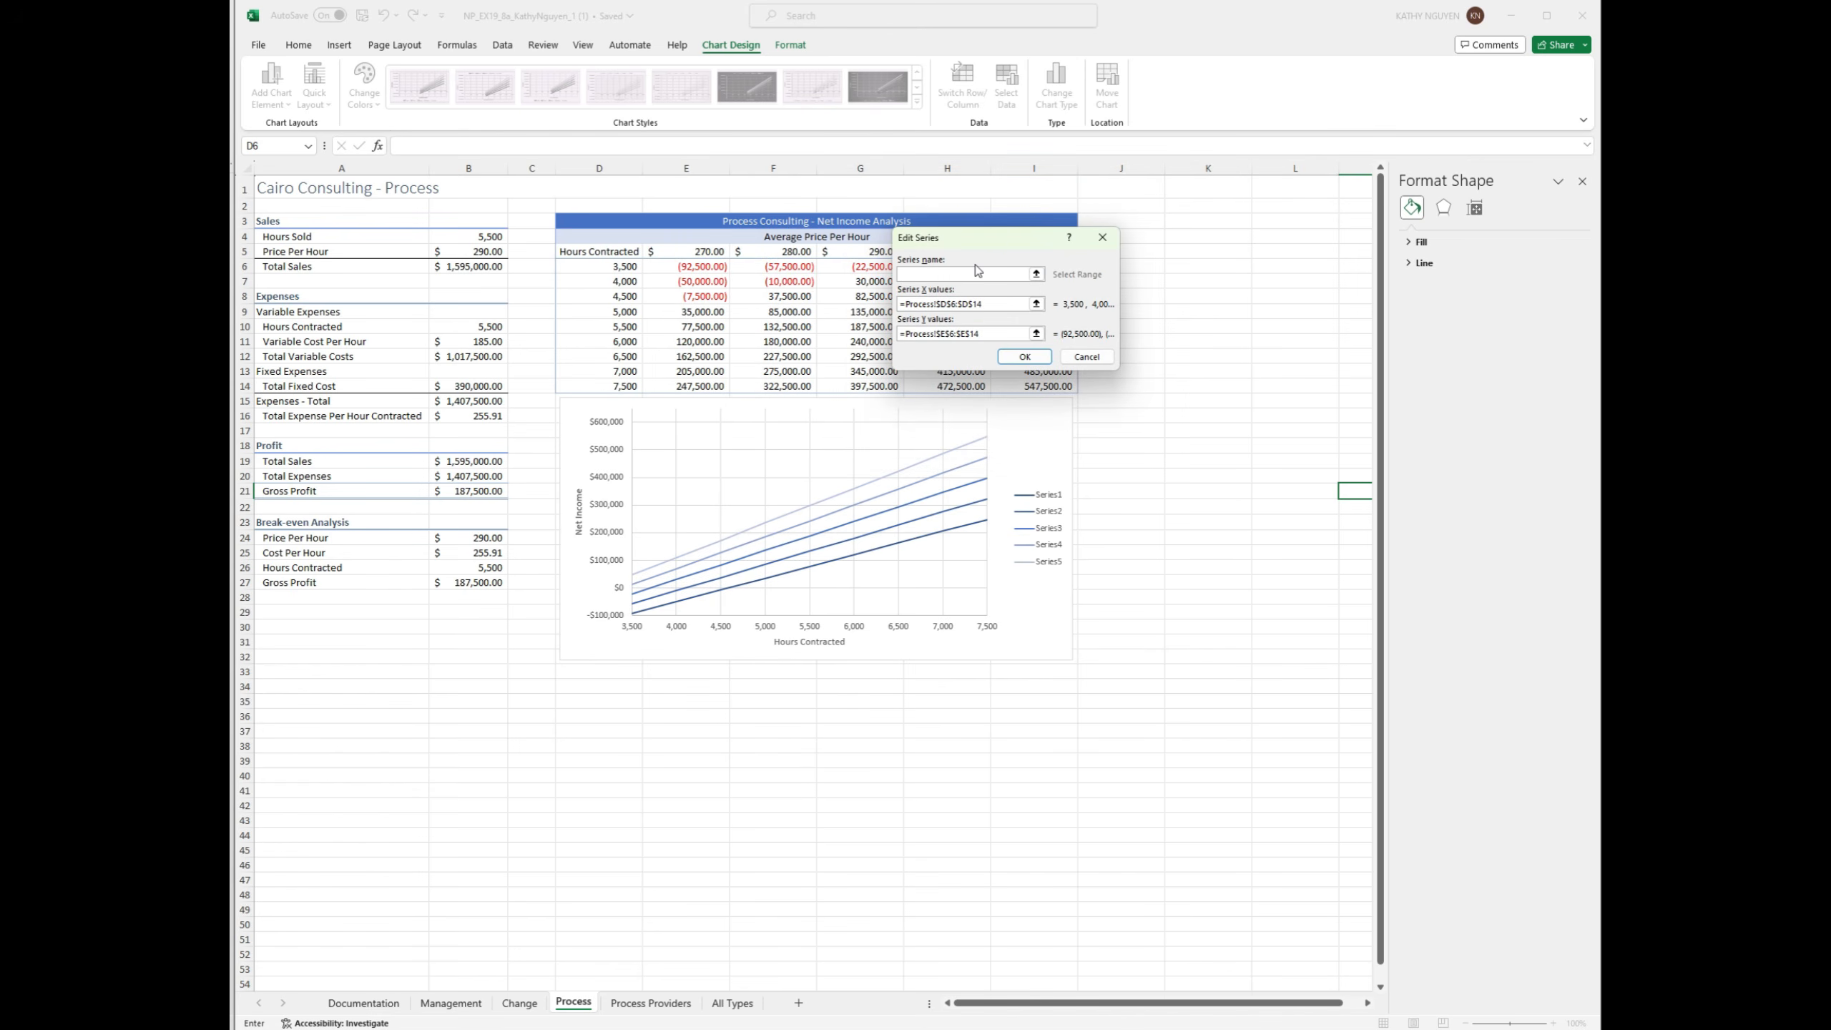
left_click_drag(1019, 240, 1019, 338)
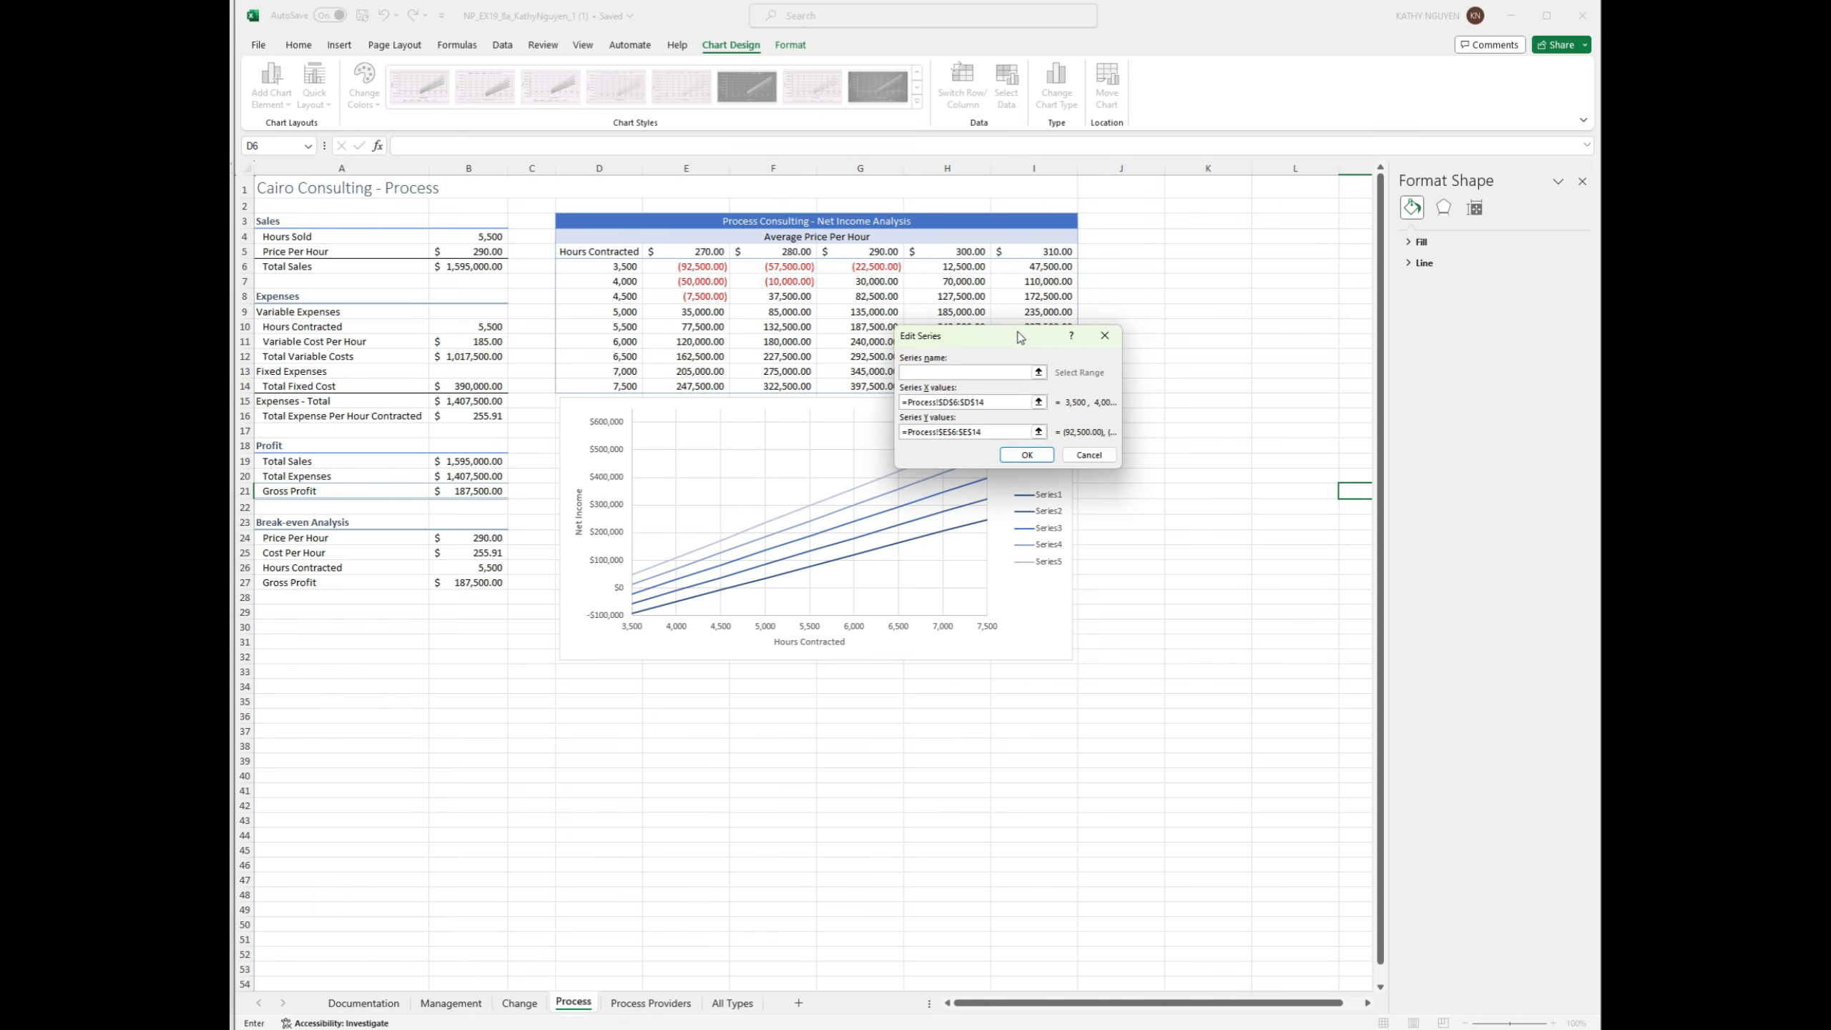
left_click(718, 252)
left_click(1027, 454)
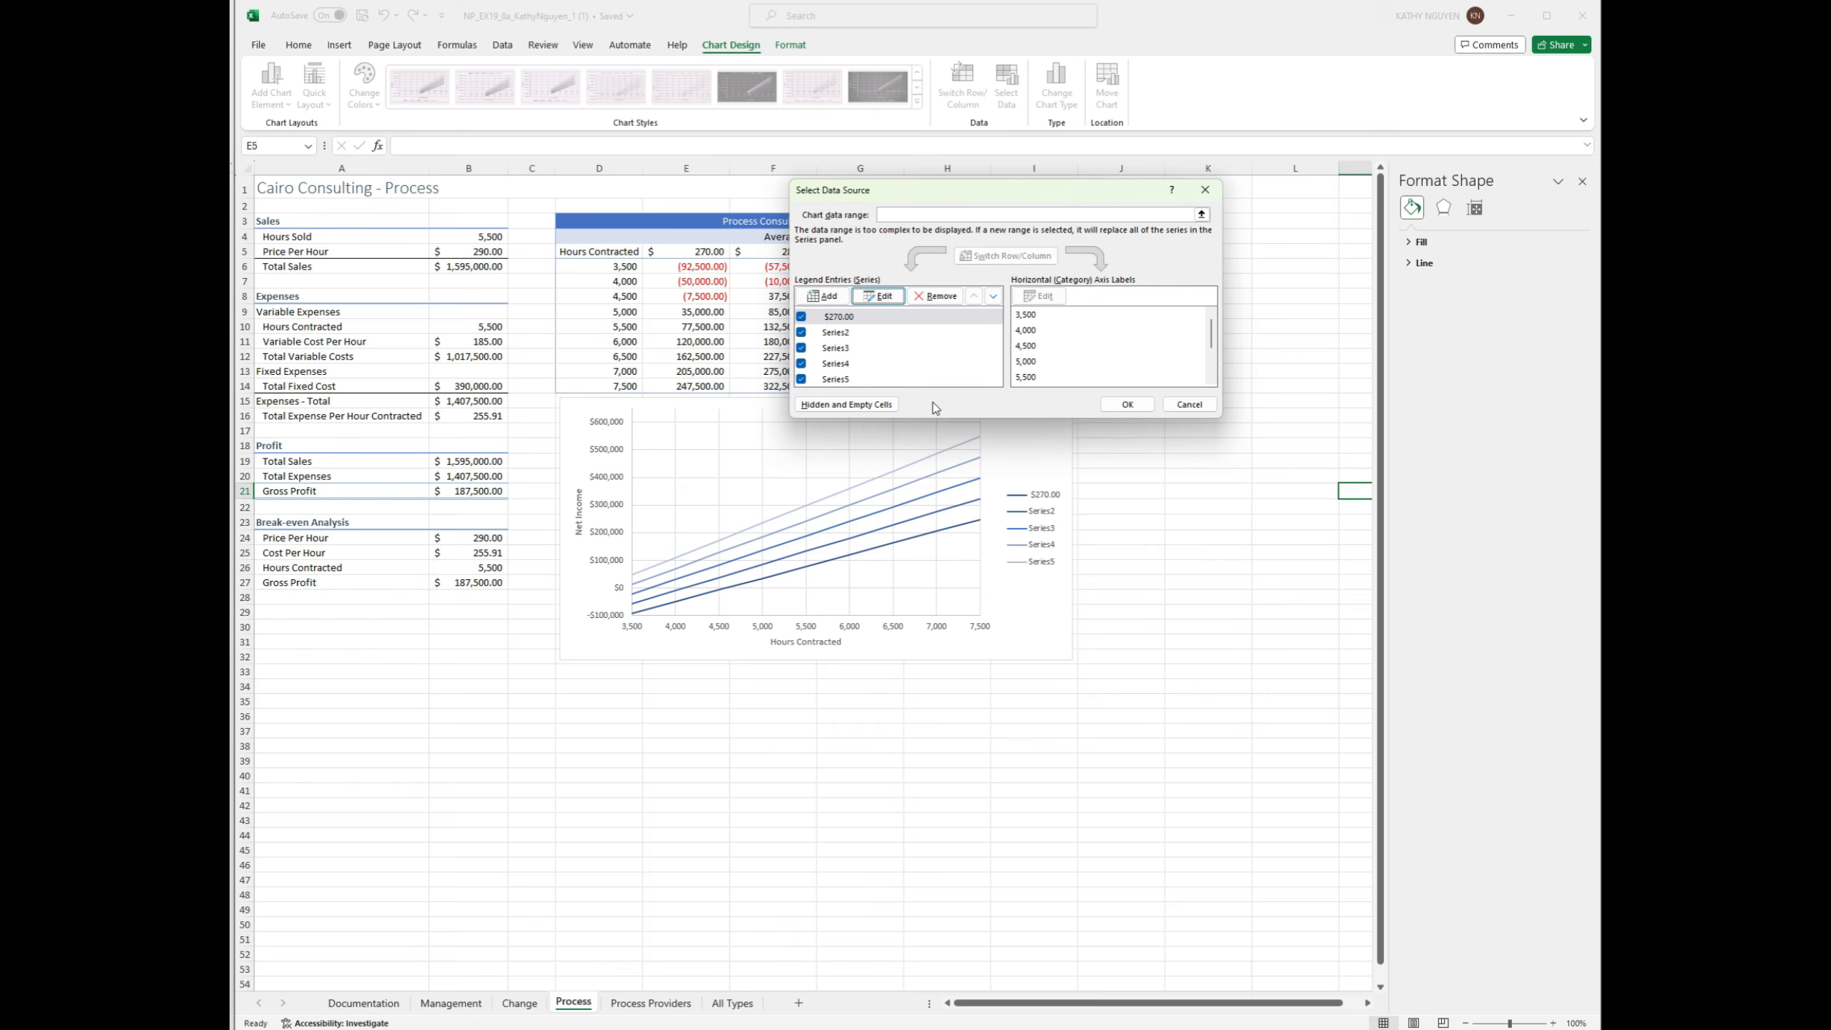
Step: Name the second data series from cell F5 and the third from cell G5
left_click(833, 332)
left_click(878, 295)
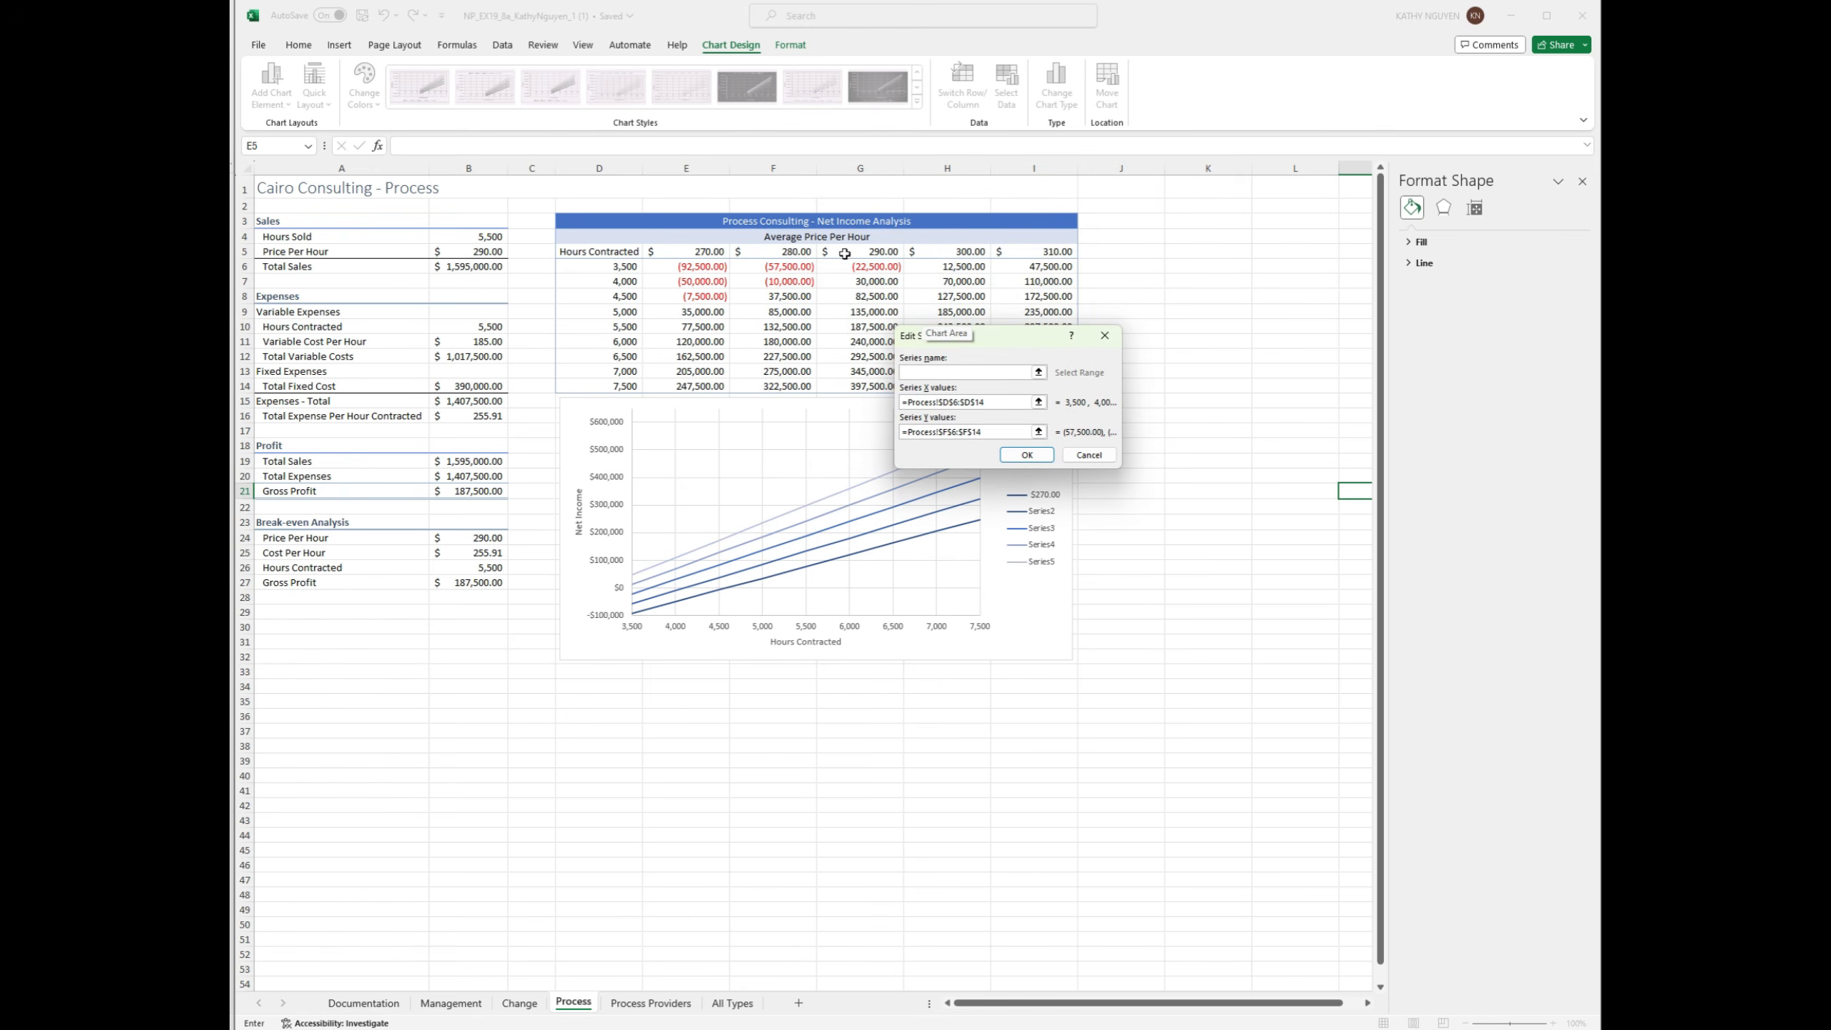
left_click(771, 252)
left_click(1024, 453)
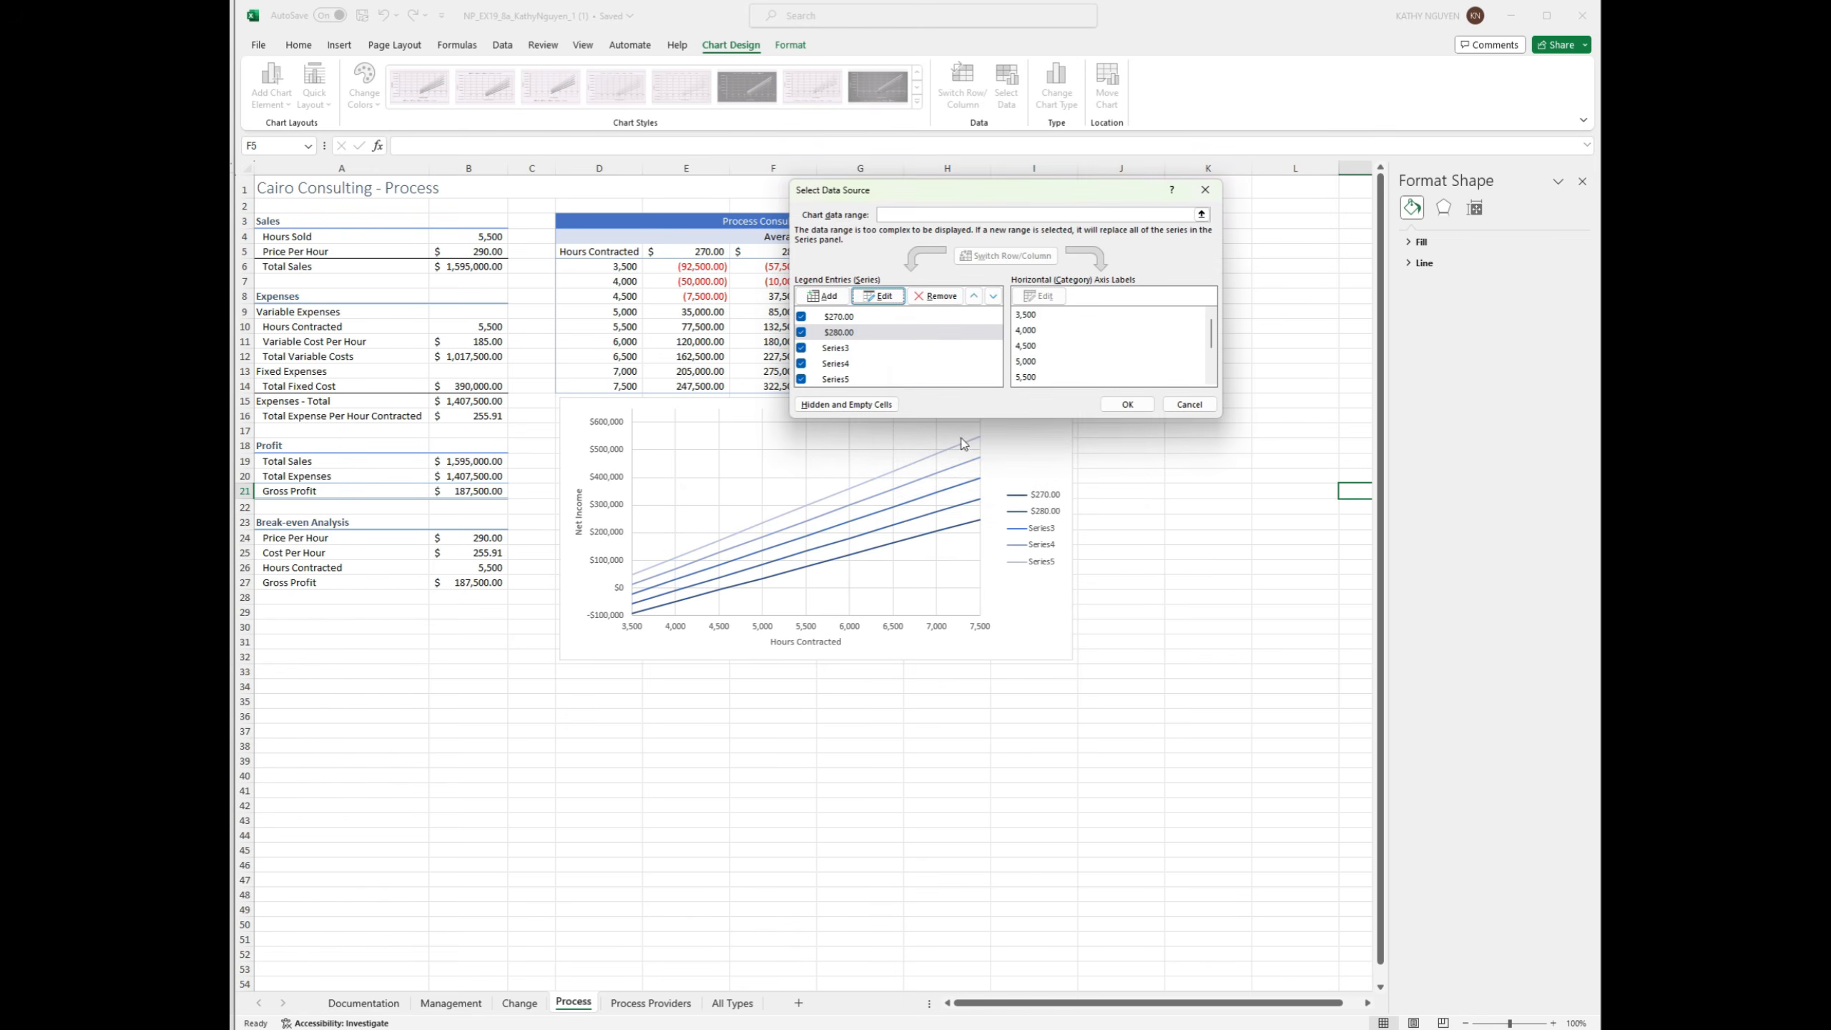
left_click(833, 348)
left_click(871, 292)
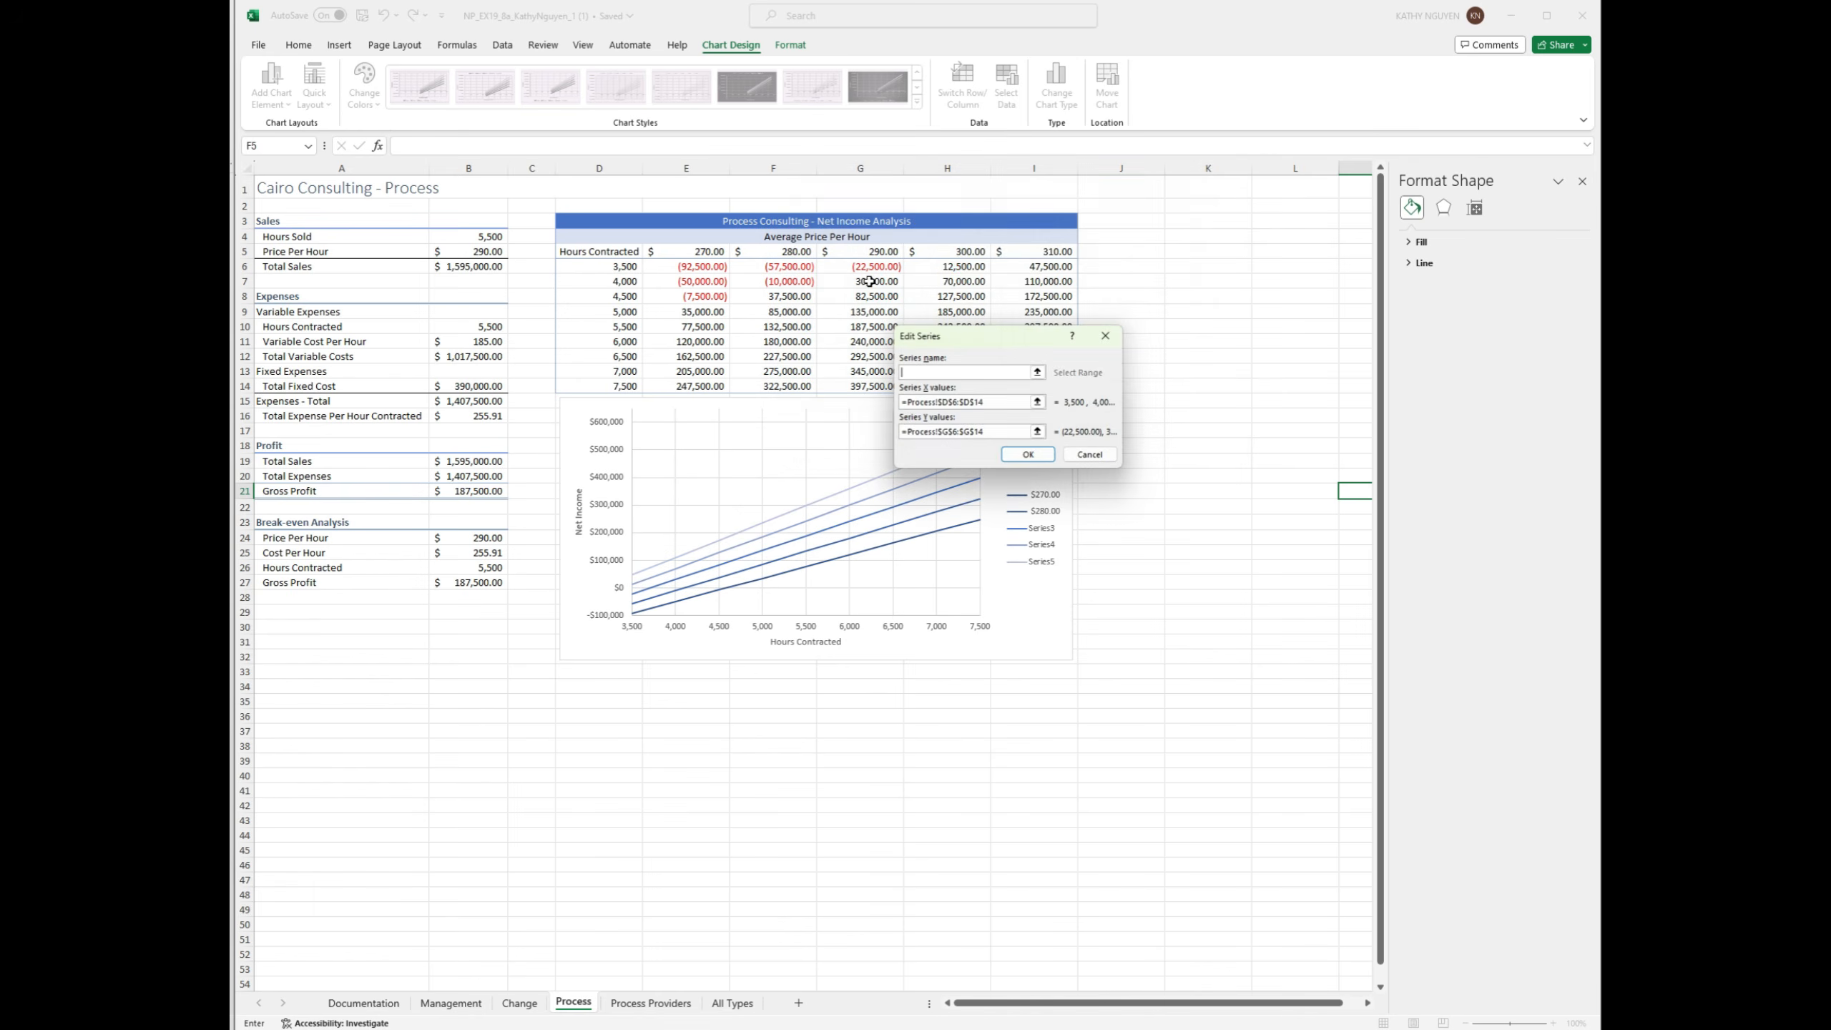
left_click(831, 253)
left_click(1028, 455)
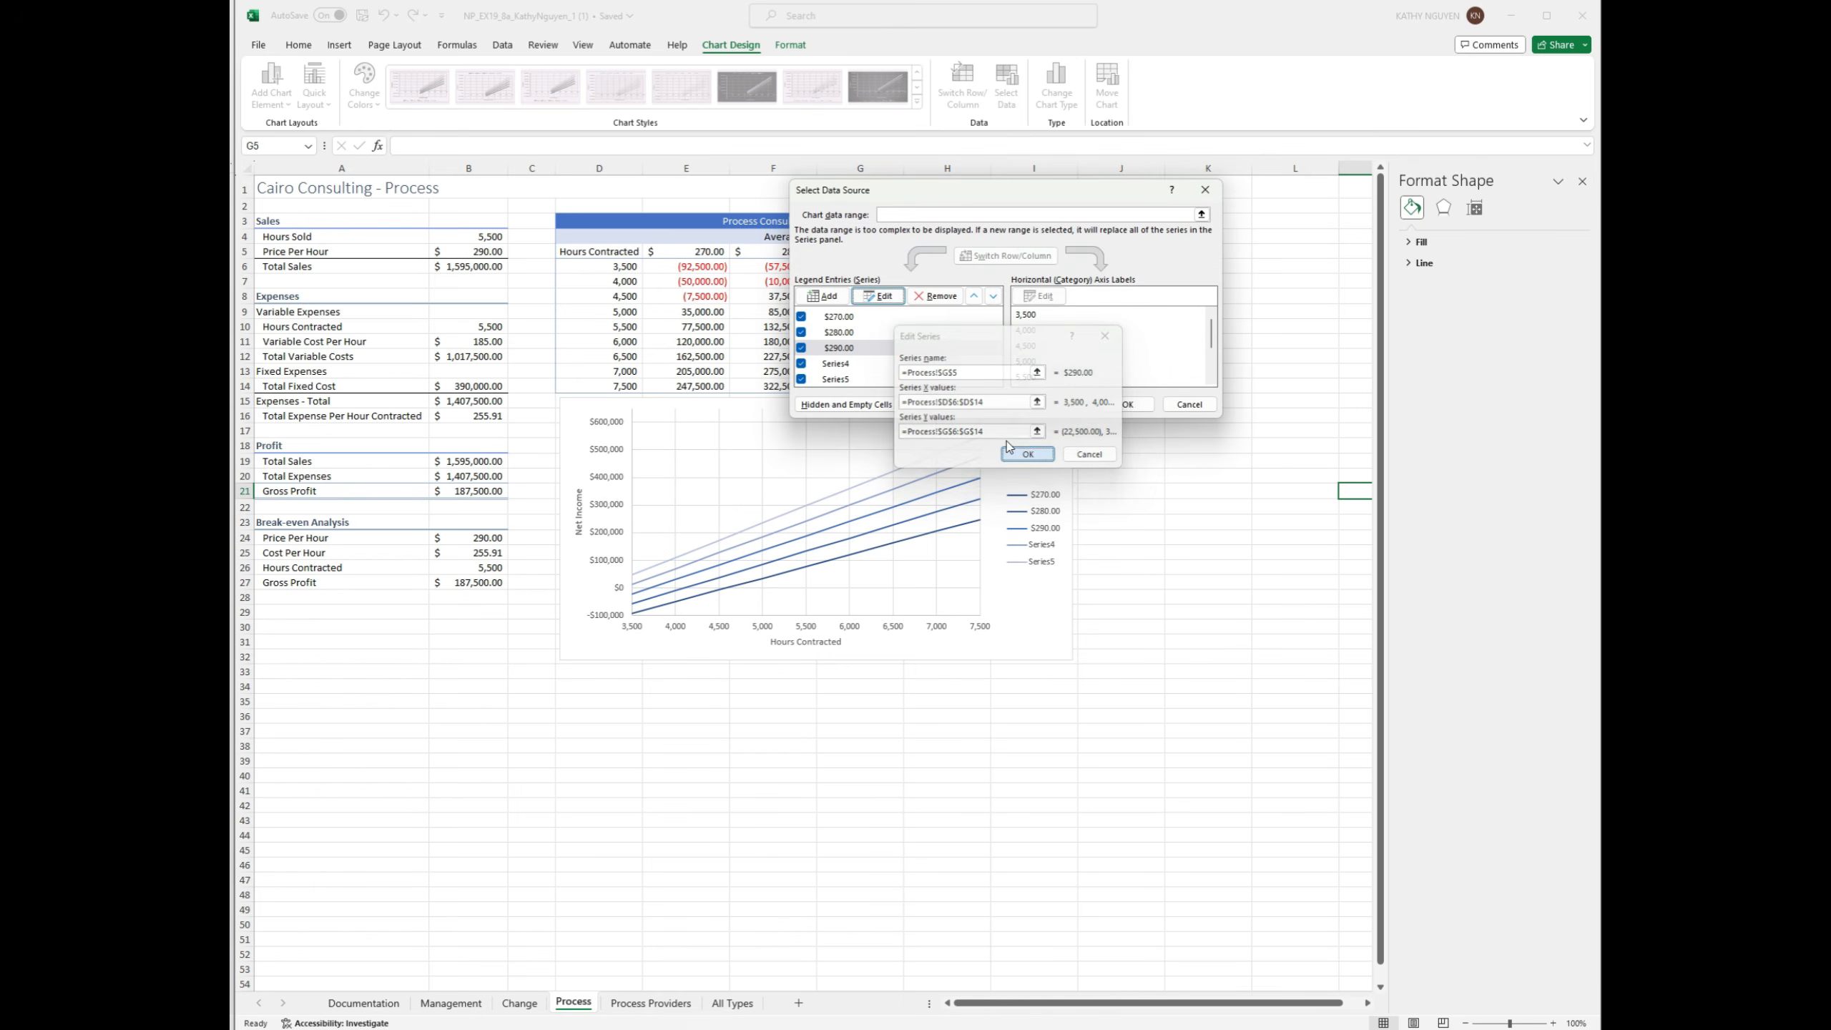
Step: Name the fourth data series from cell G5 and the fifth from cell H5
left_click(840, 363)
left_click(875, 297)
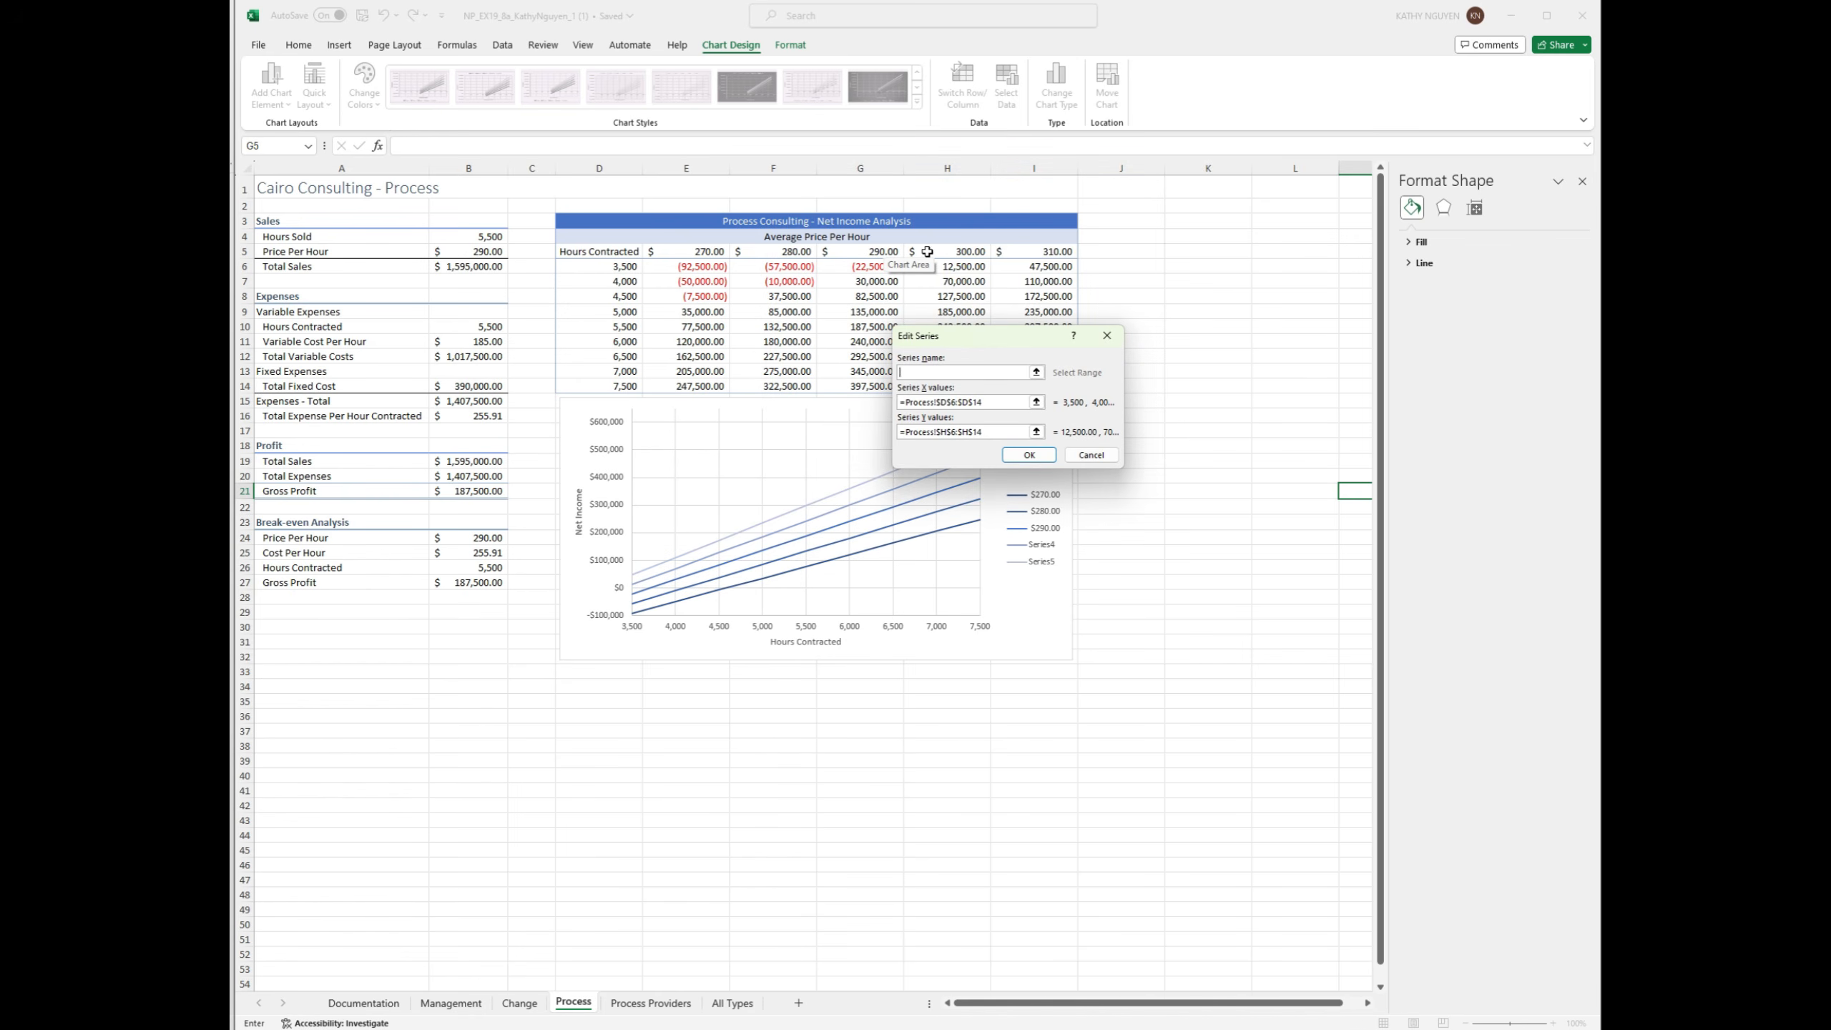
left_click(861, 251)
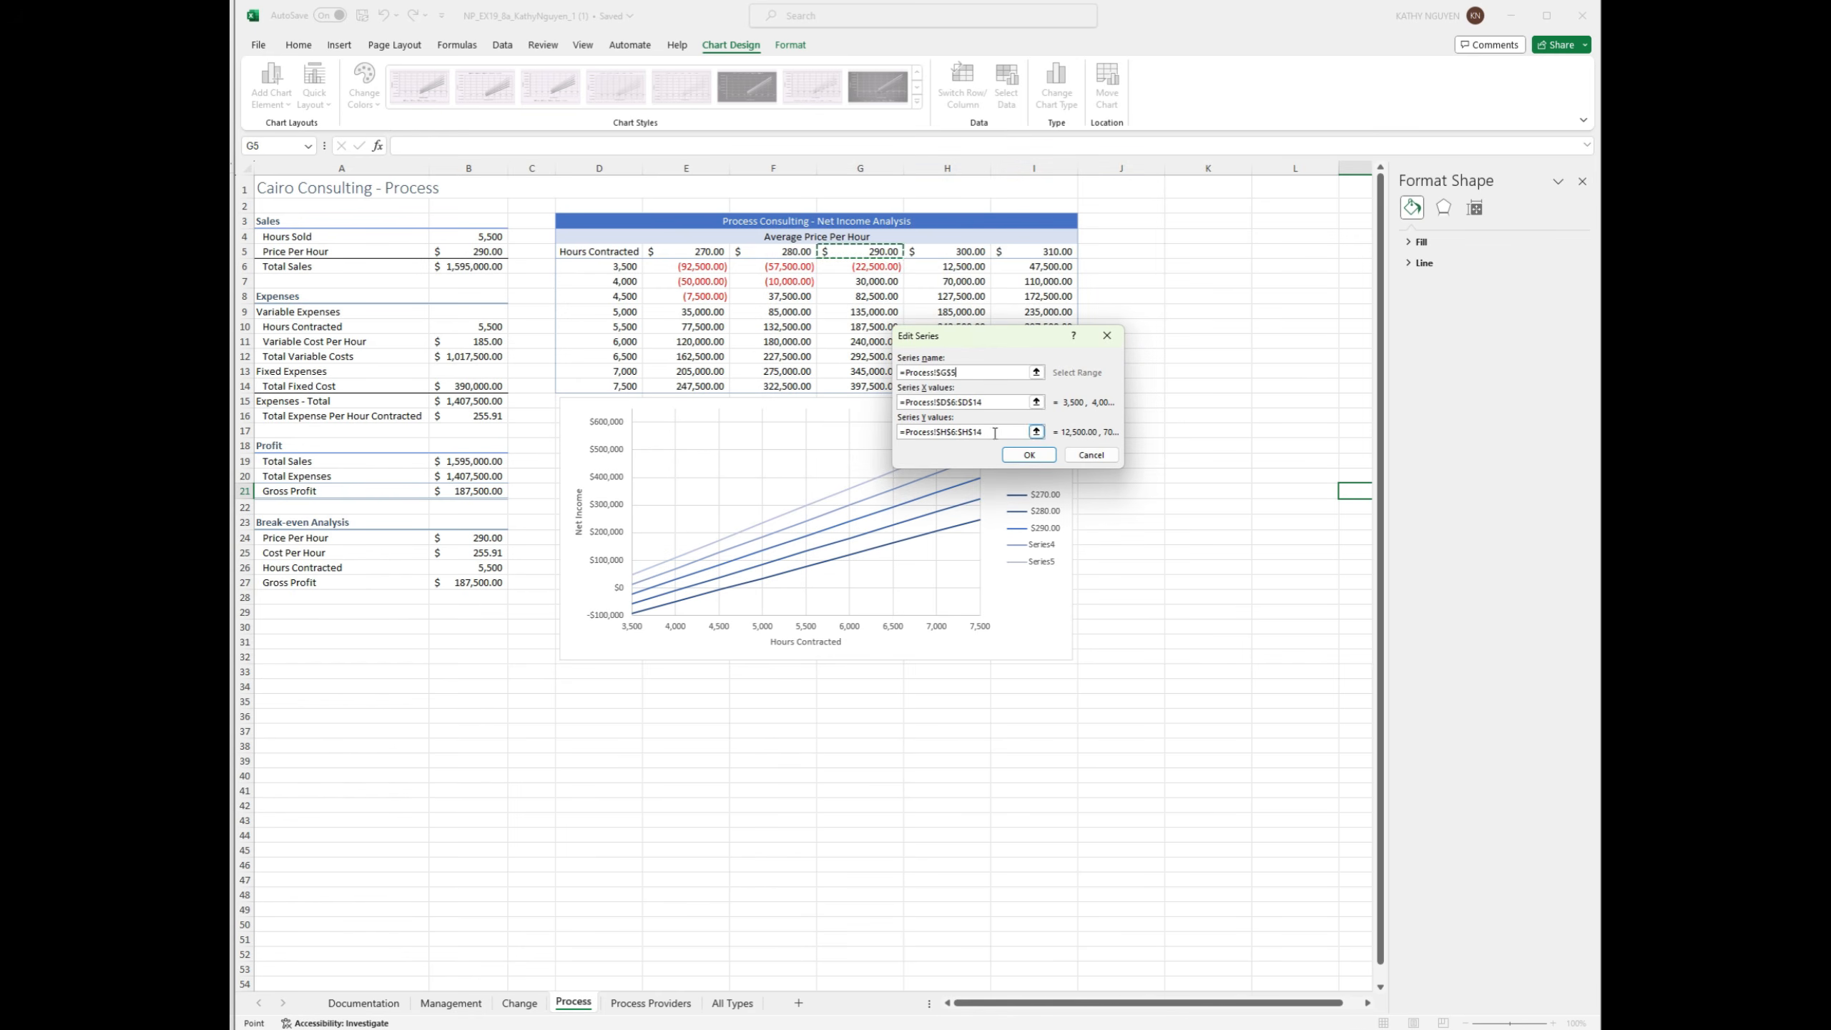
left_click(1028, 455)
left_click(874, 380)
left_click(877, 295)
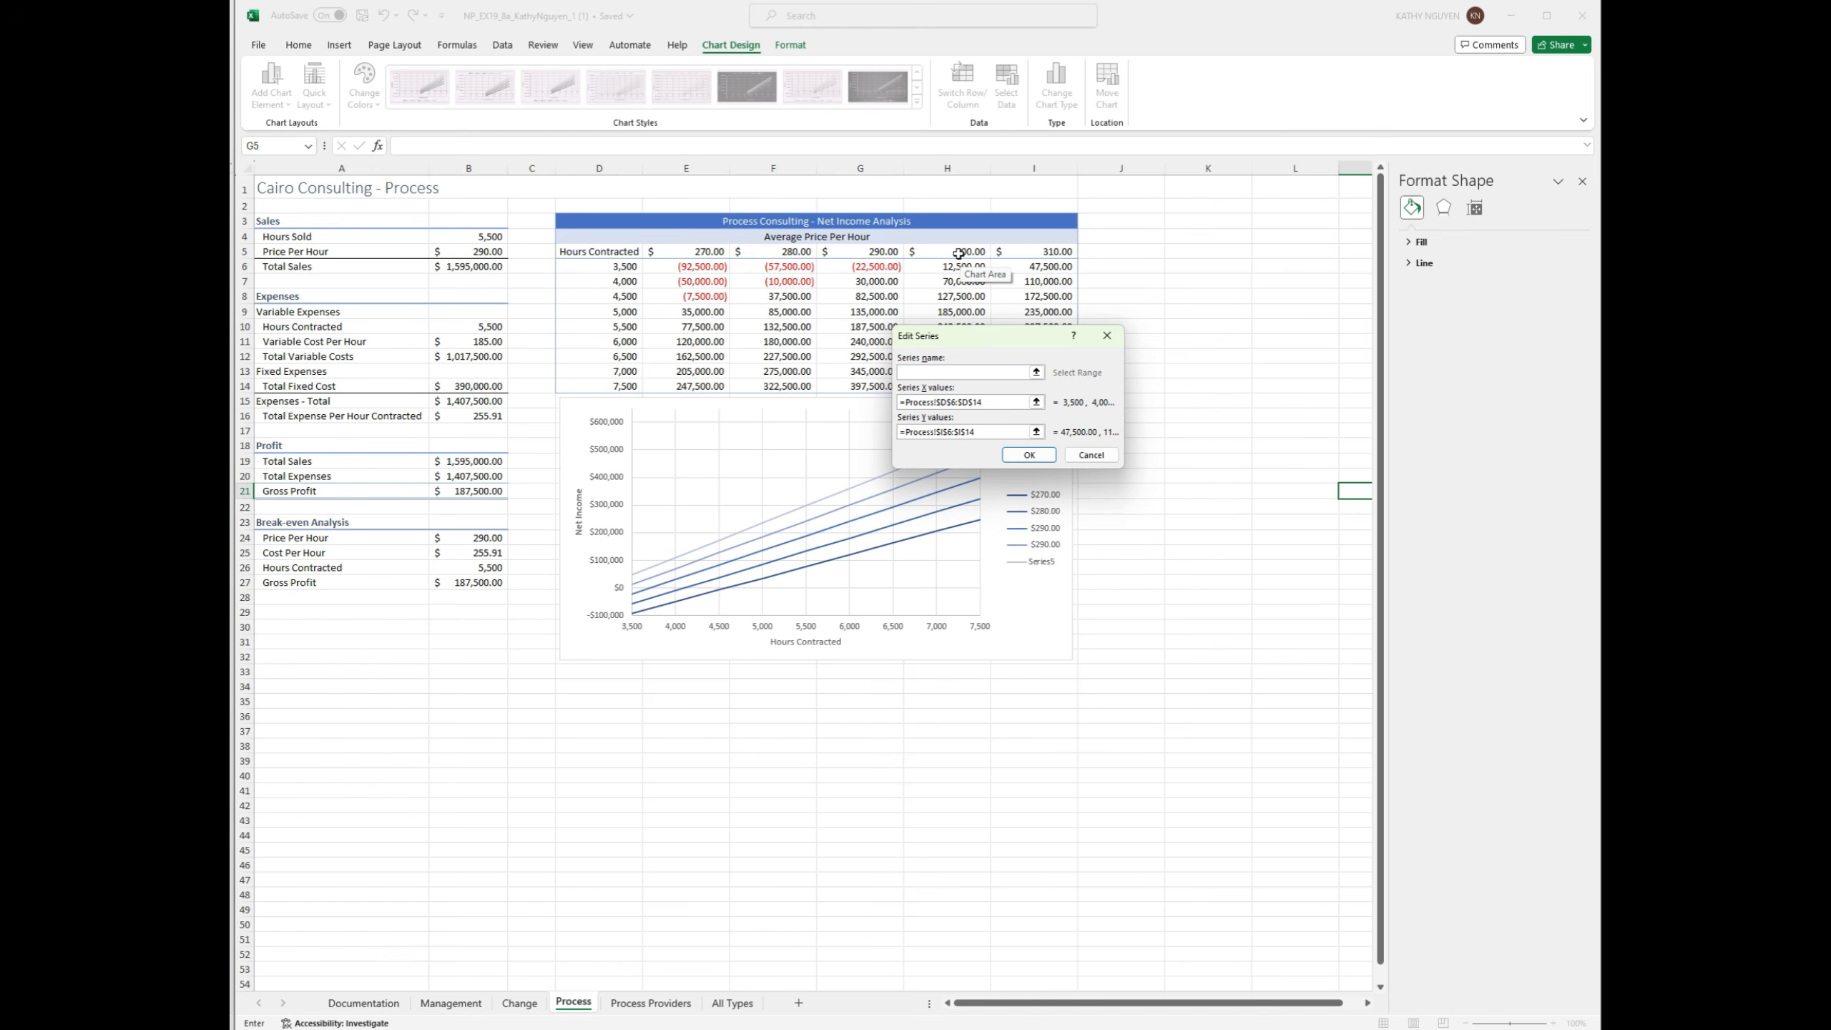
left_click(958, 252)
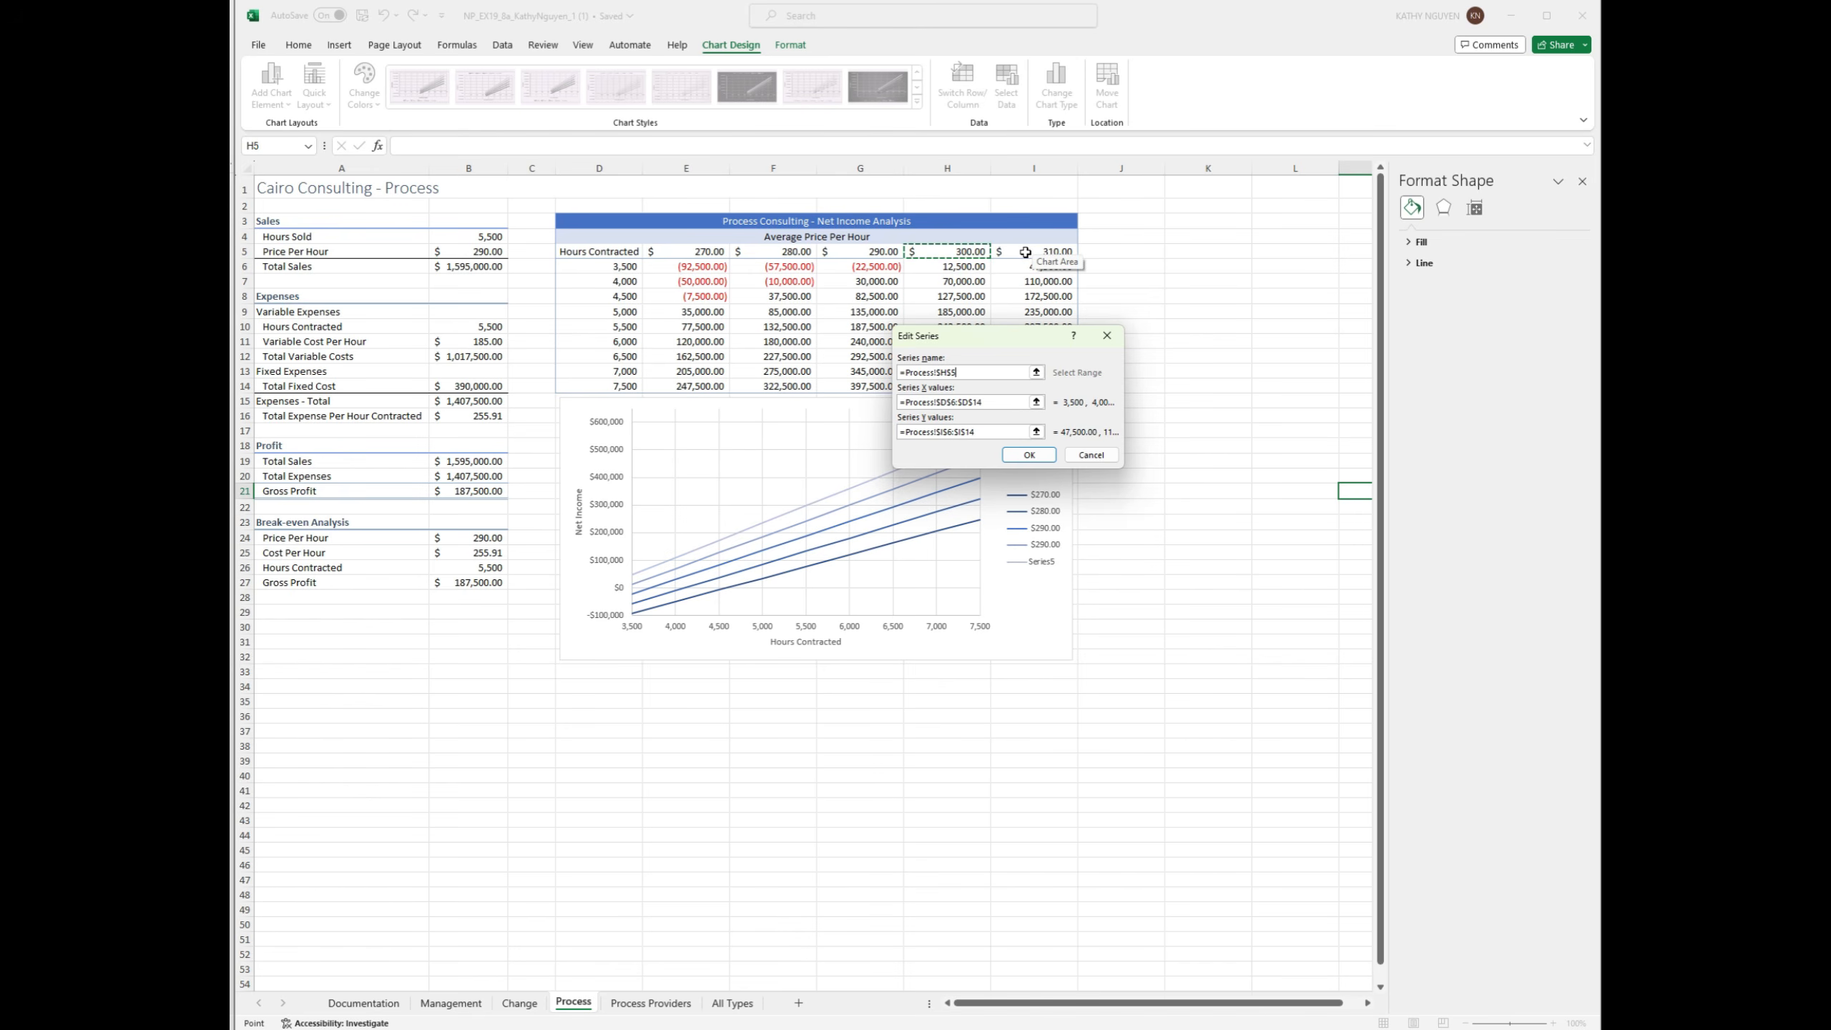
left_click(1029, 454)
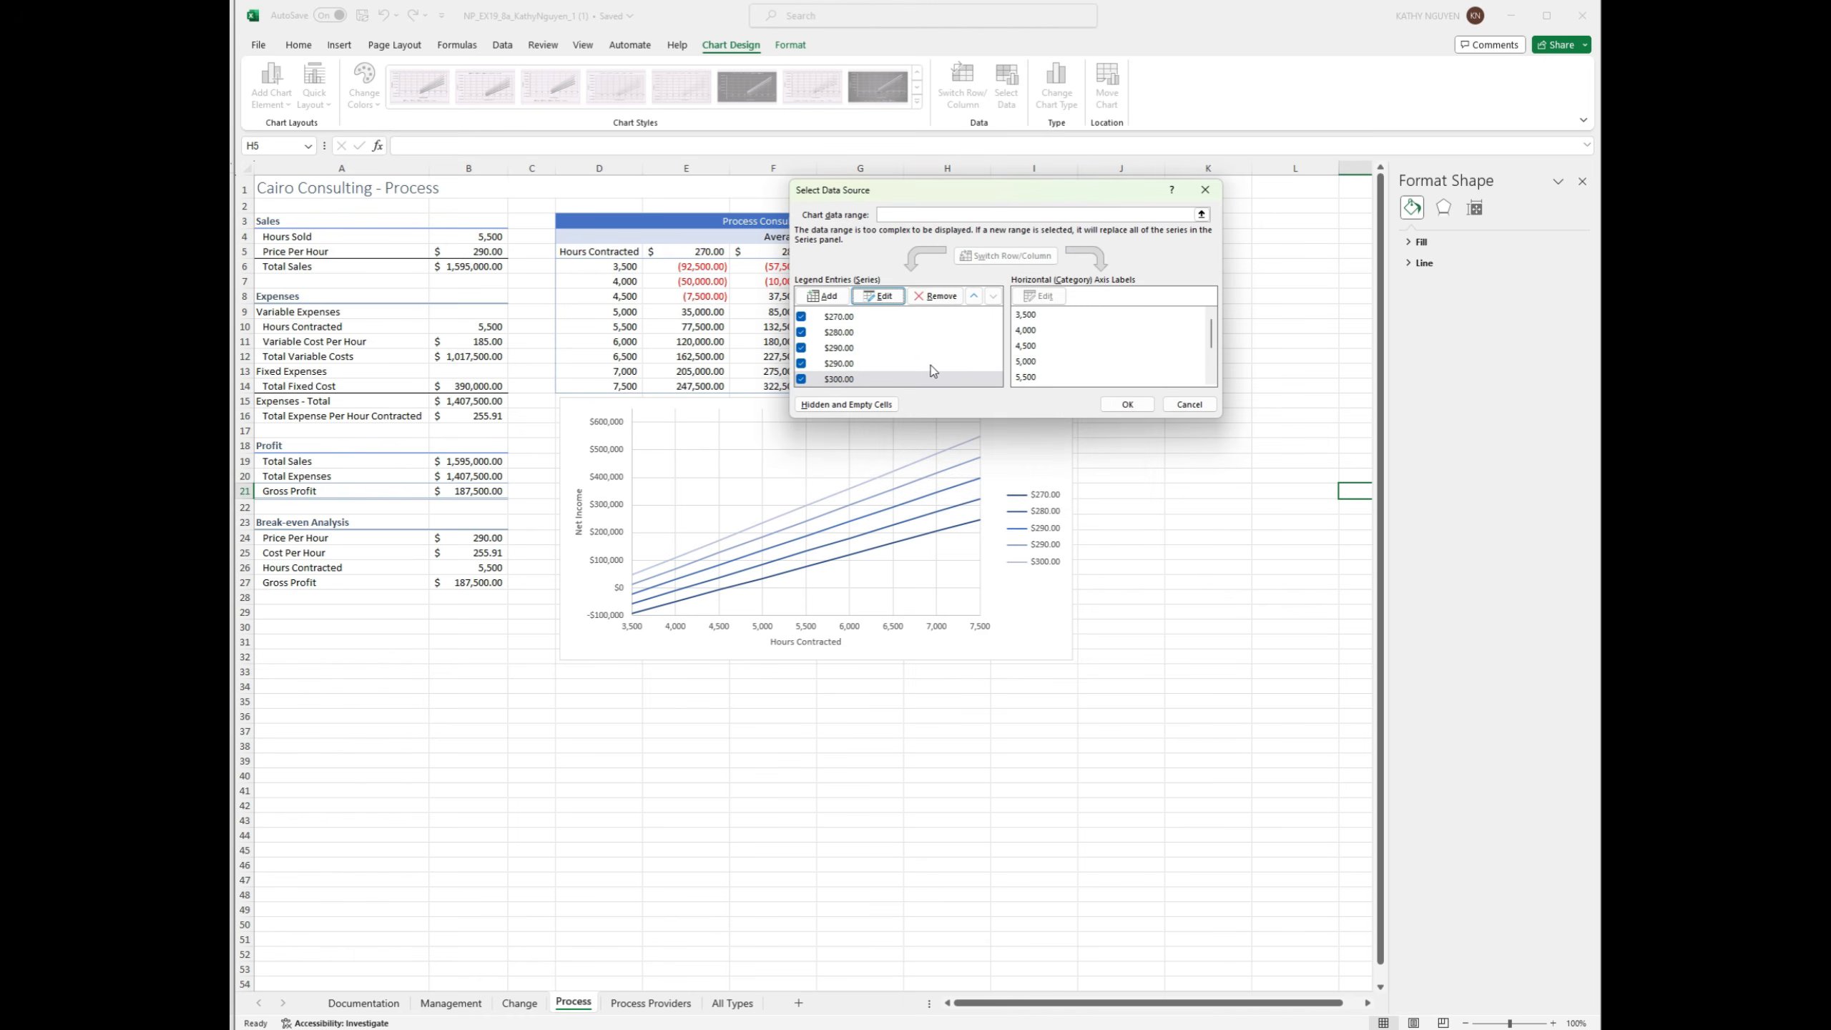
Step: Rename the fourth data series from cell H5 and the fifth from cell I5
left_click(847, 365)
left_click(879, 296)
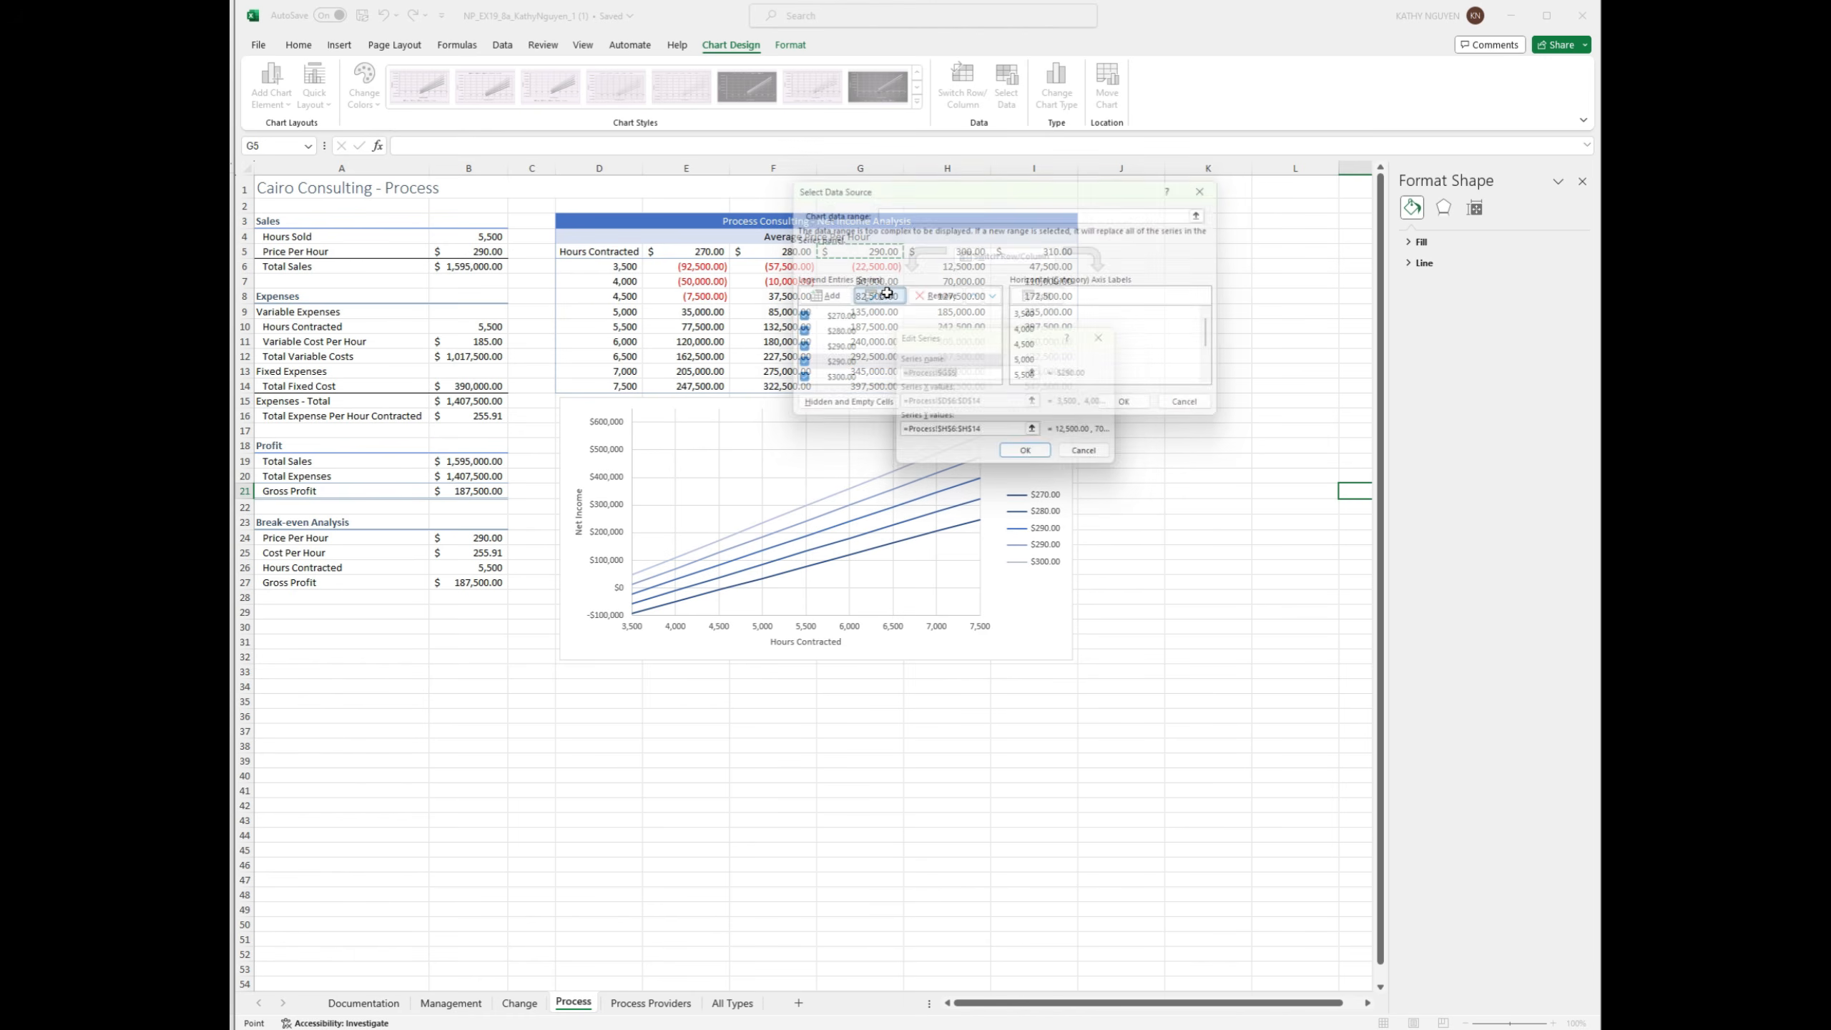
left_click(947, 251)
left_click(1029, 454)
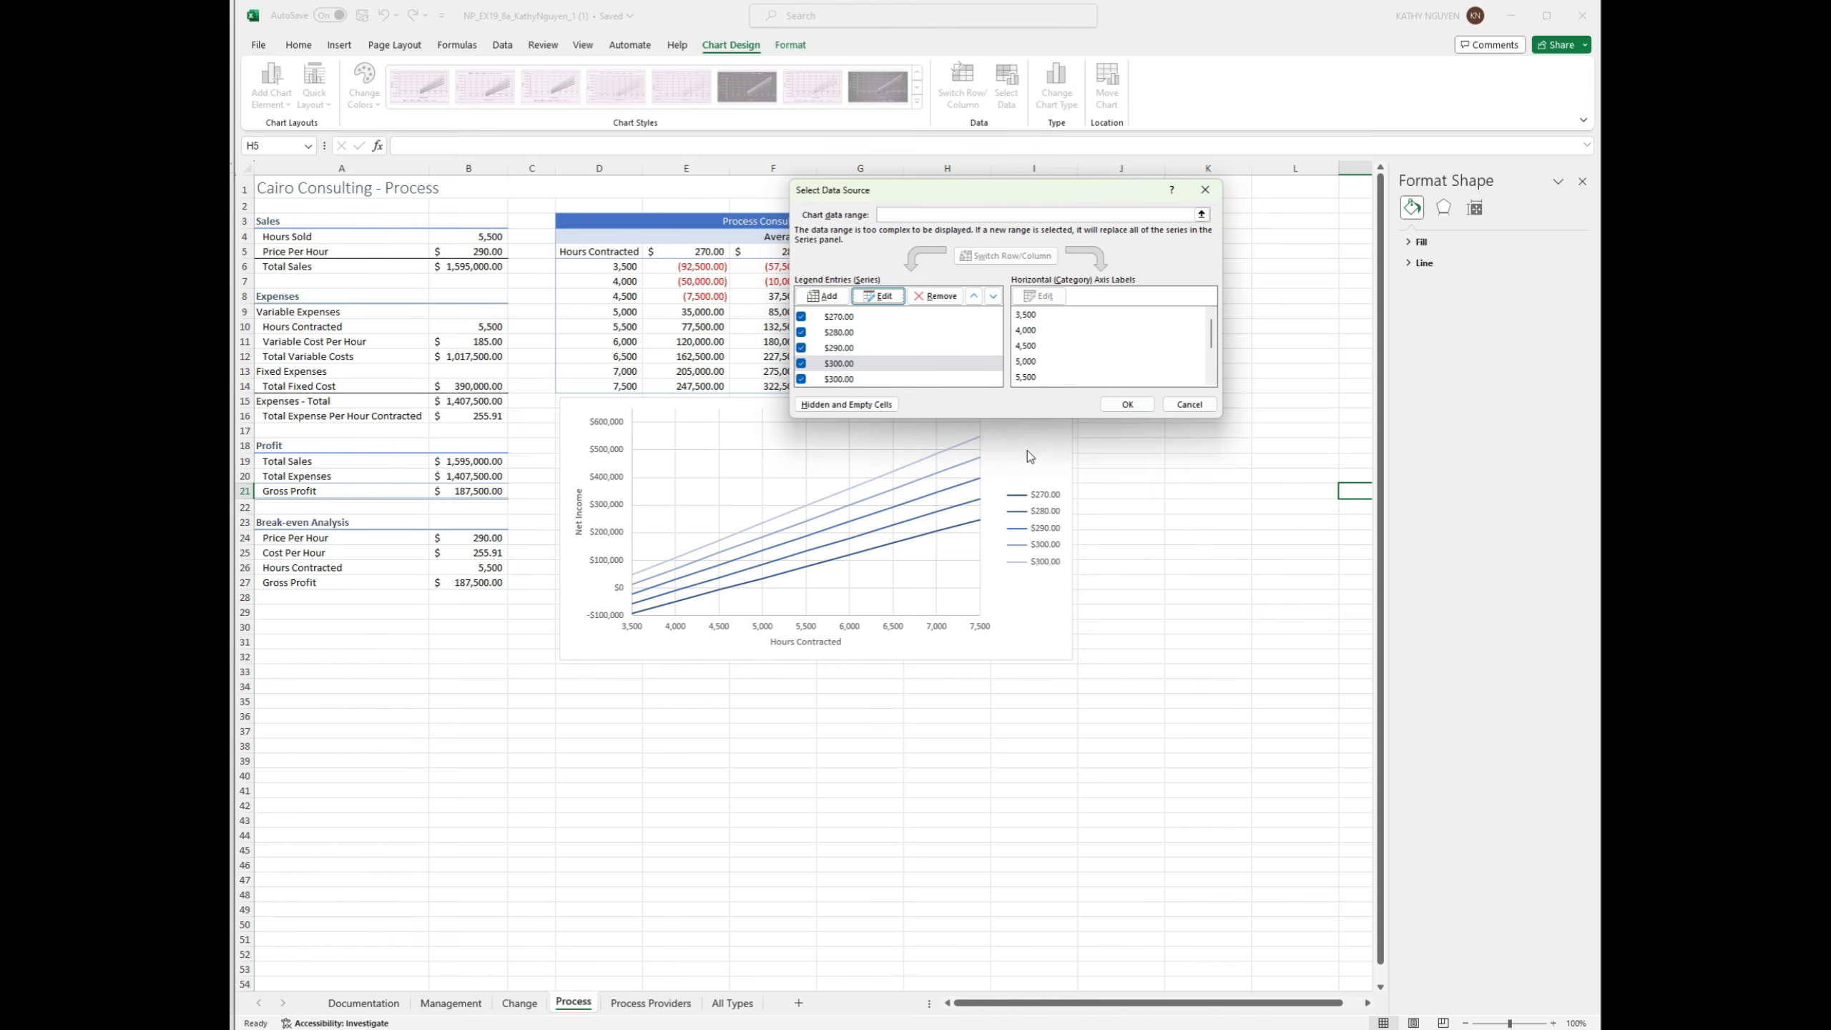
left_click(898, 381)
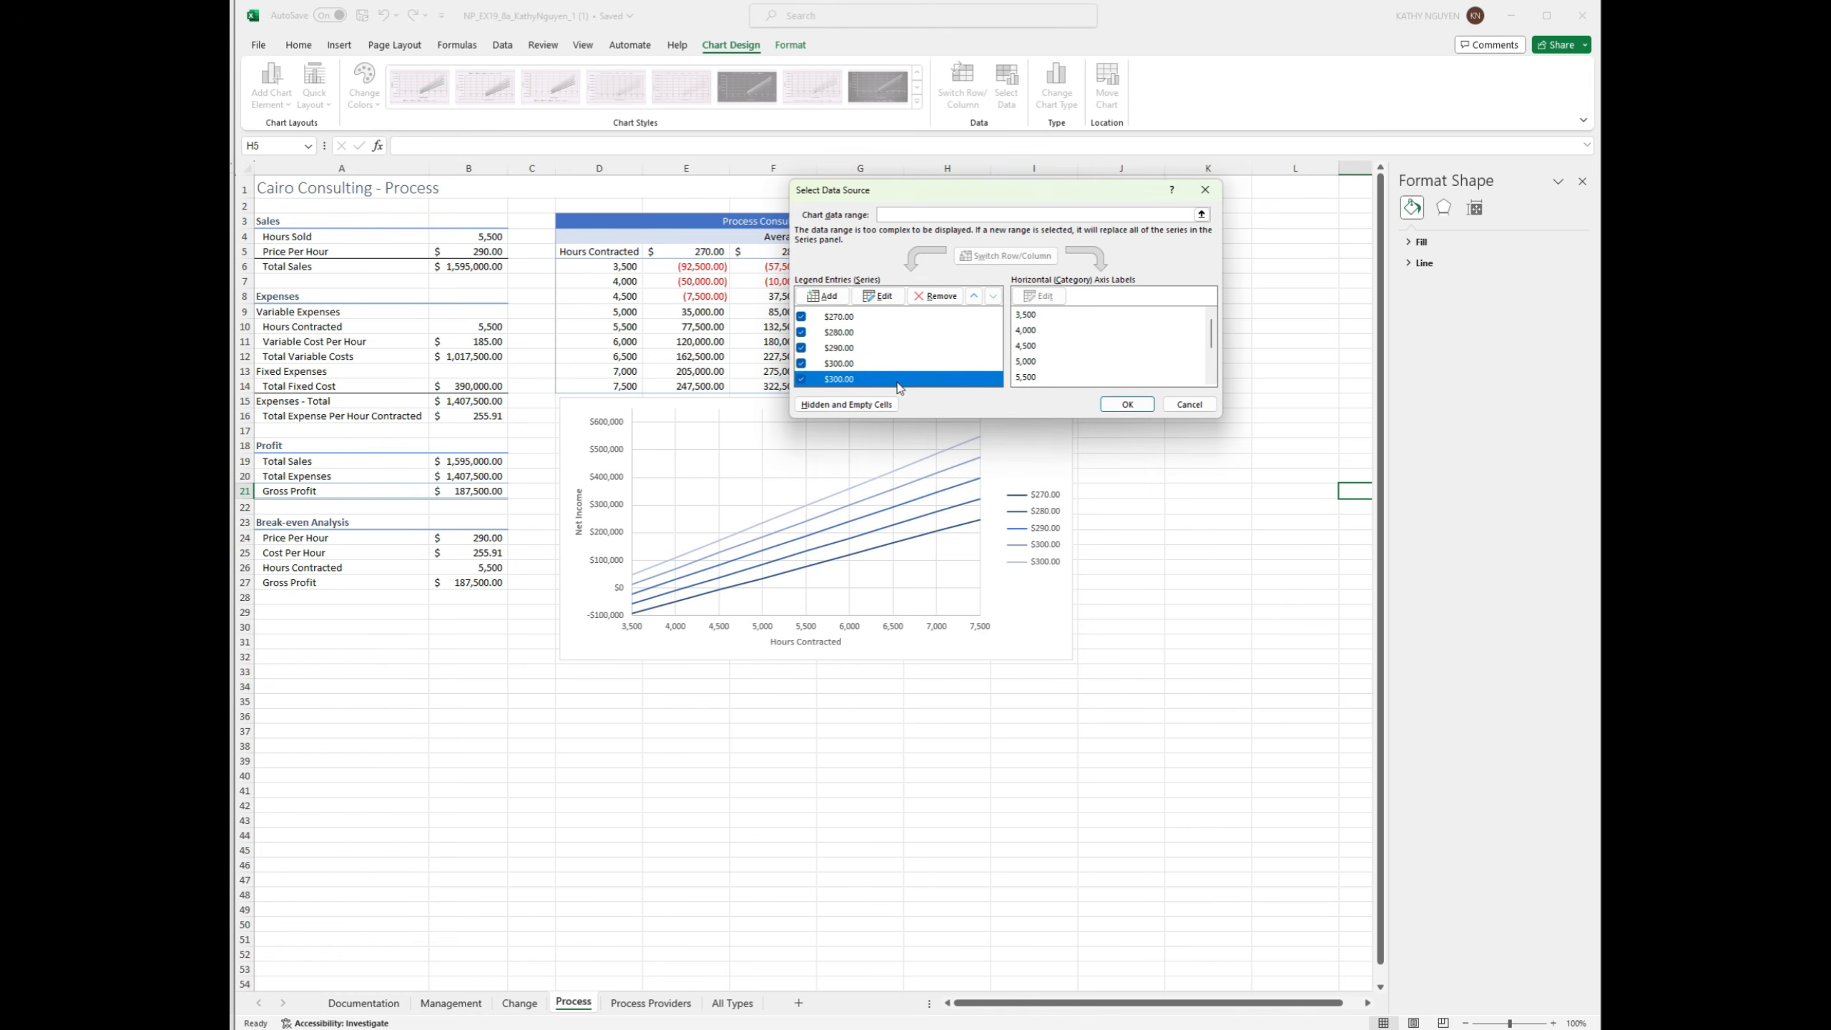
left_click(878, 295)
left_click(1034, 251)
left_click(1027, 452)
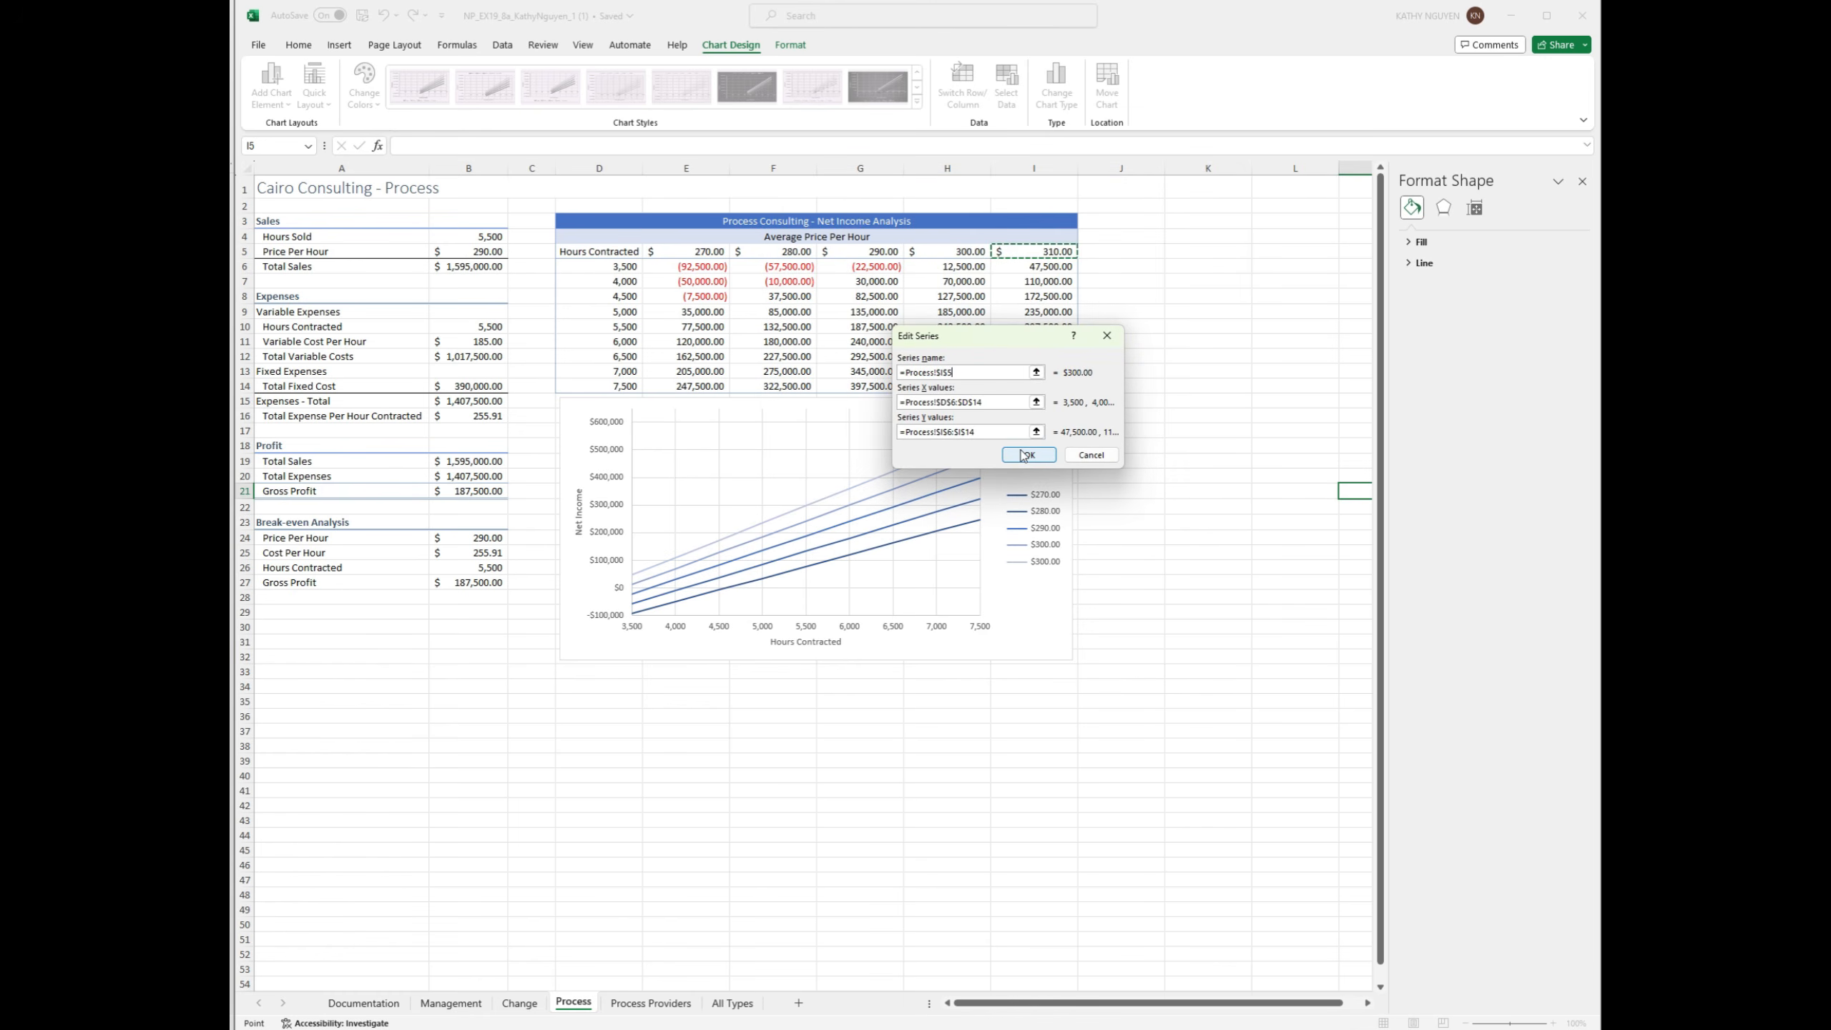
Step: Check the five series names, apply the data source changes and deselect the chart
left_click(864, 317)
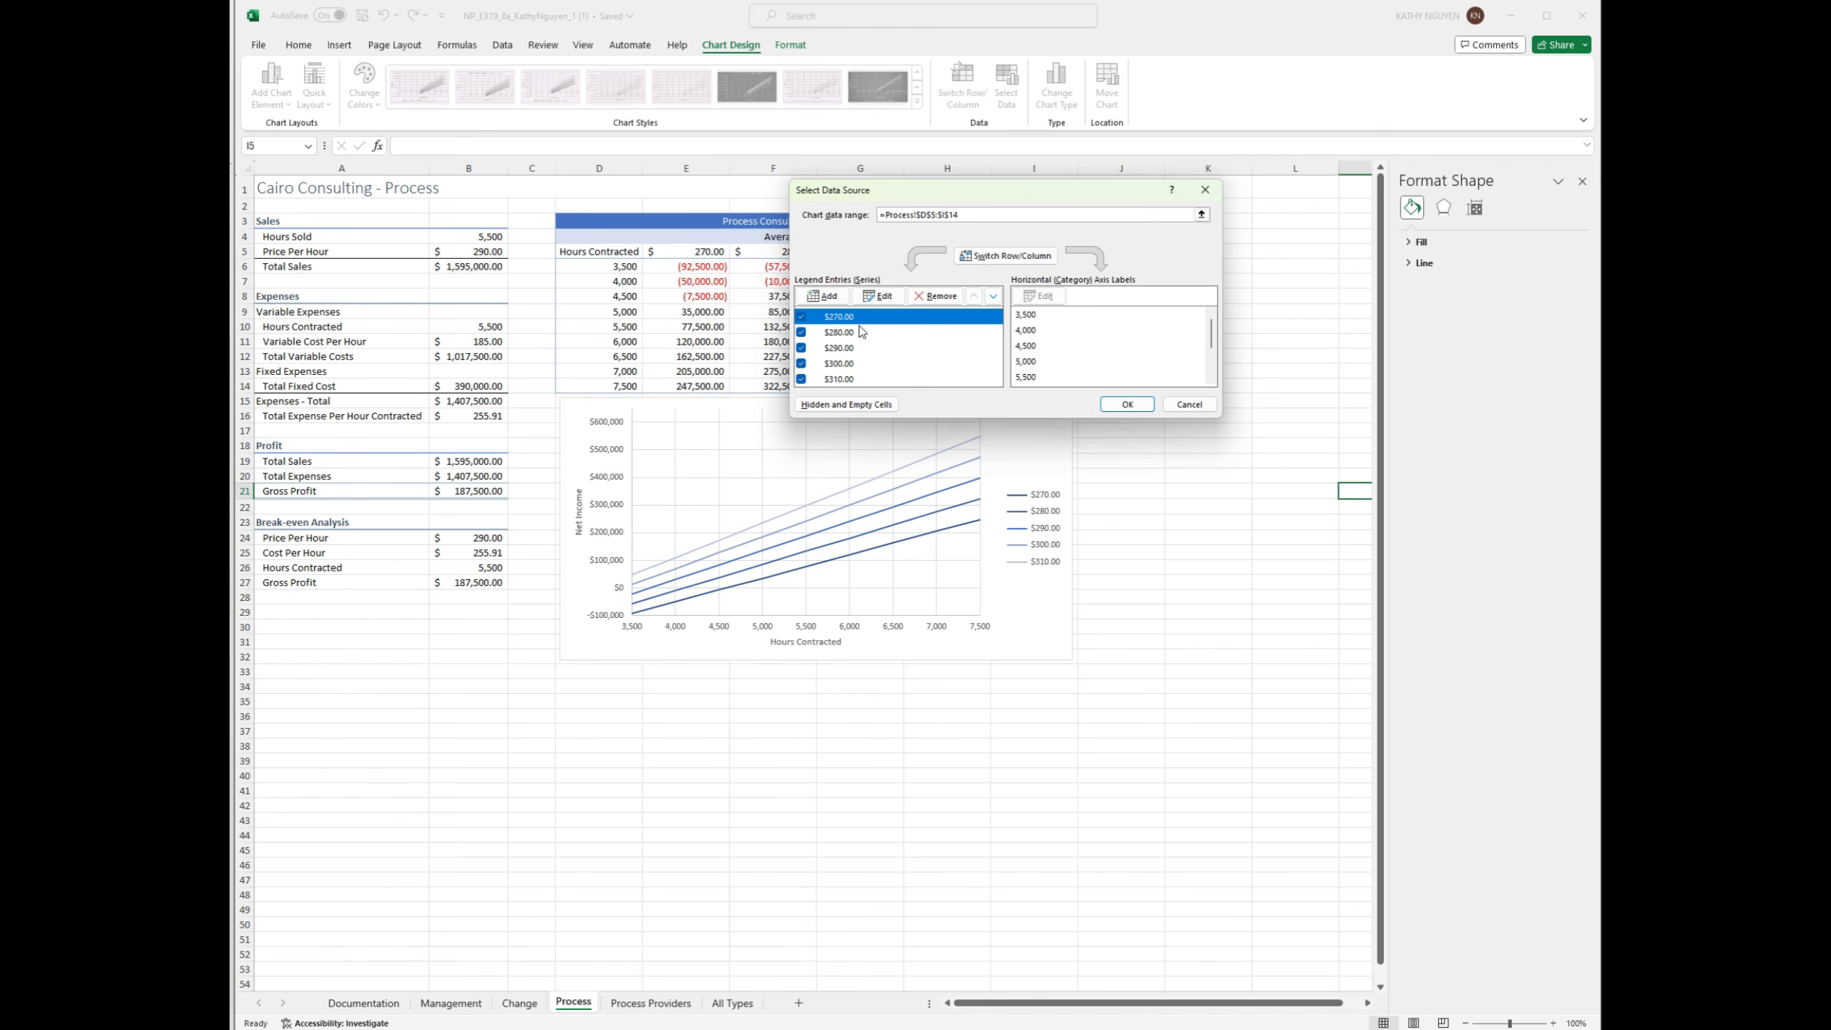
left_click(860, 328)
left_click(862, 349)
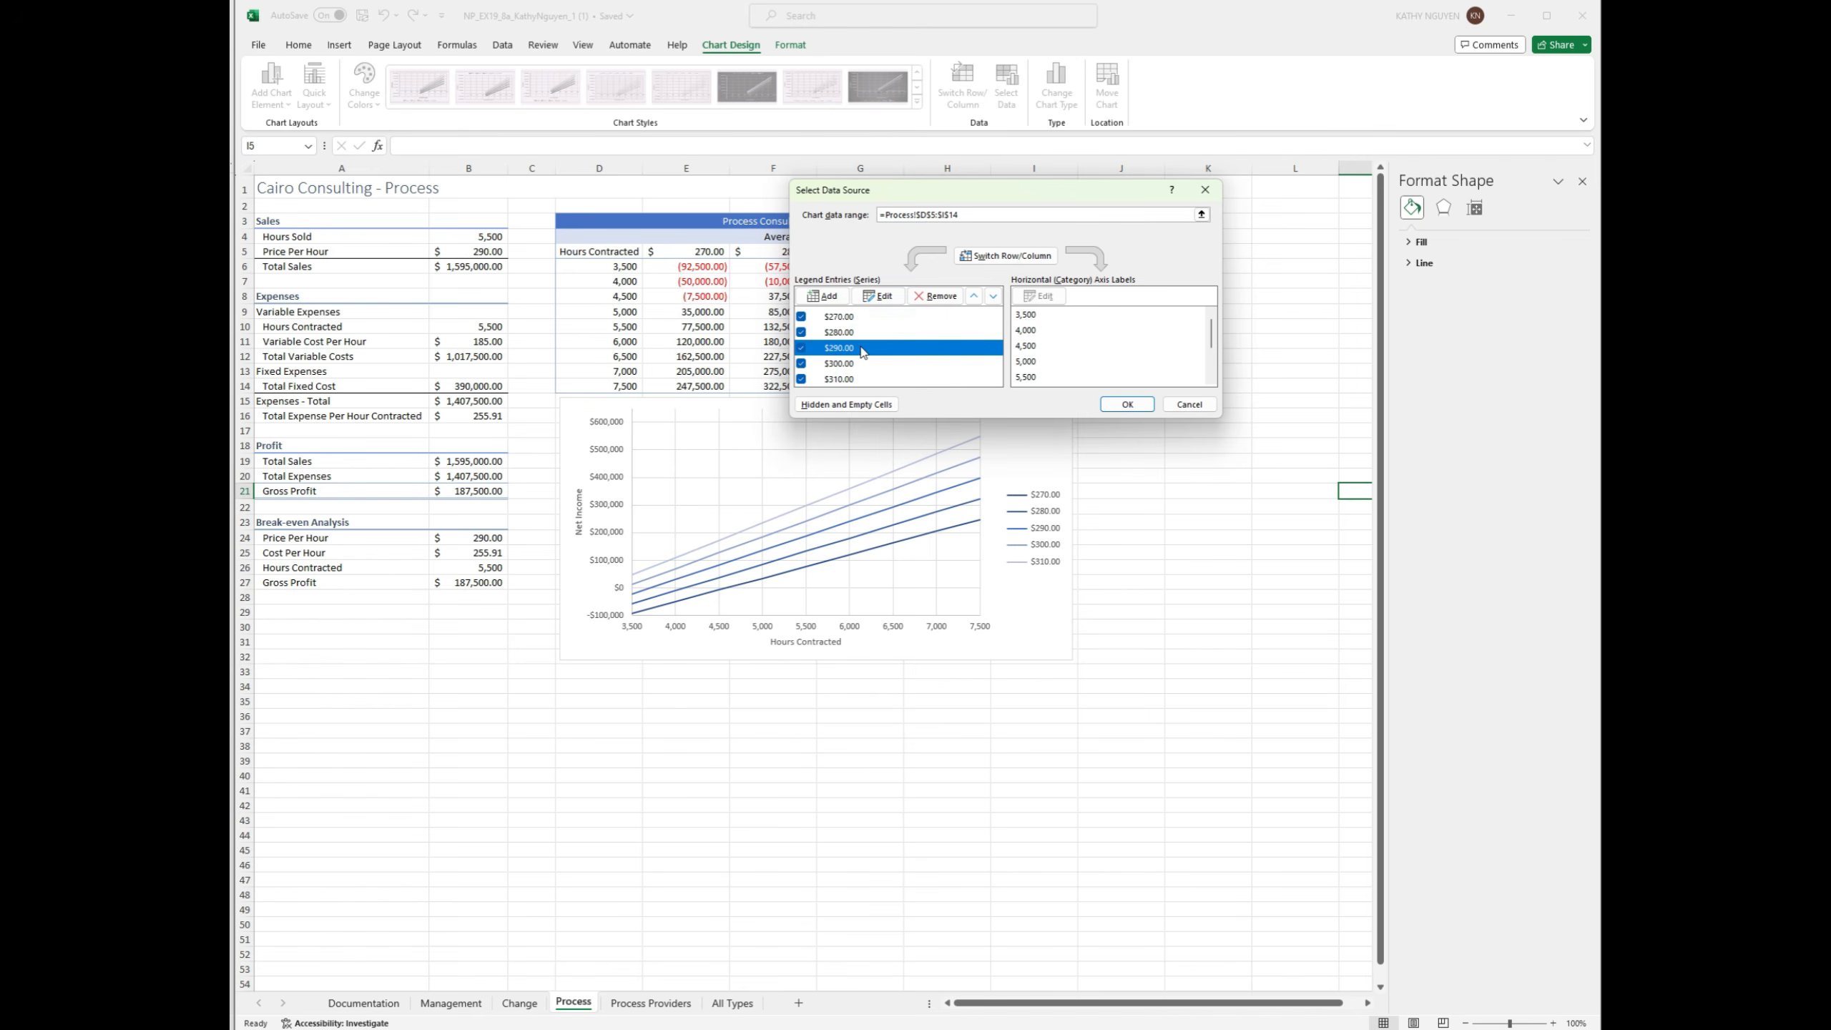
left_click(864, 365)
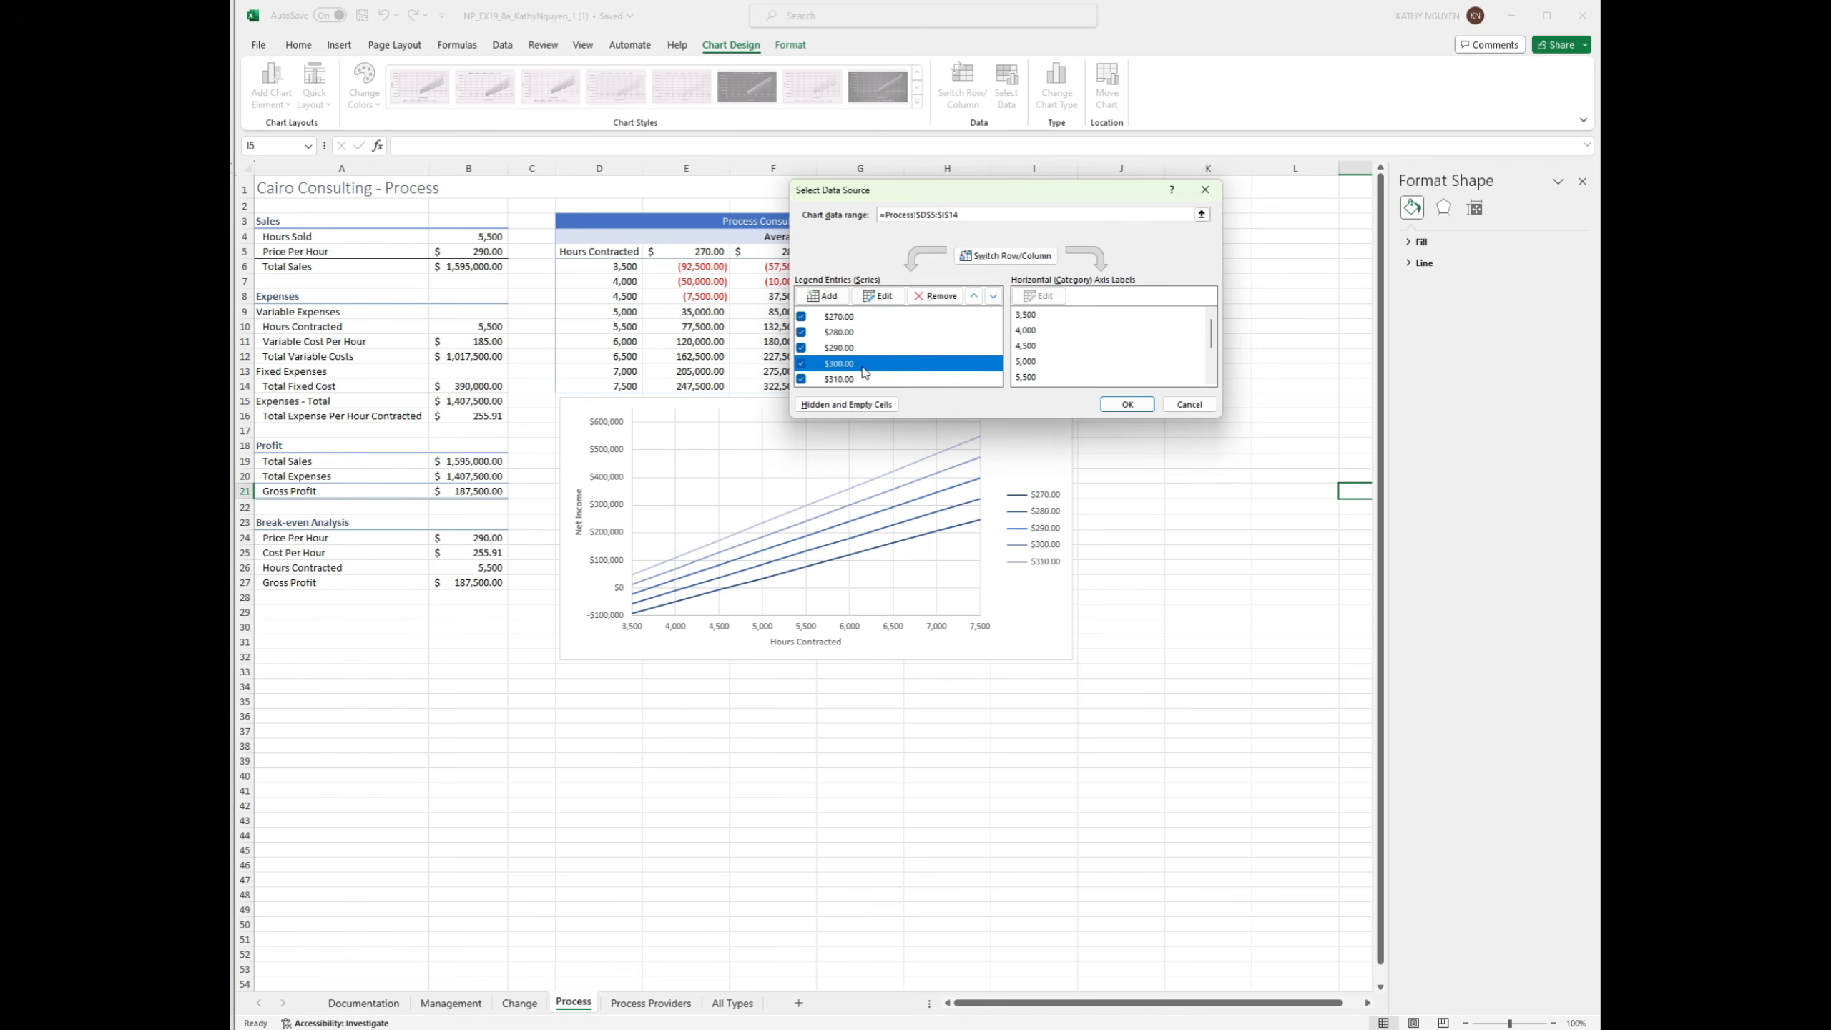
left_click(861, 380)
left_click_drag(998, 187, 709, 328)
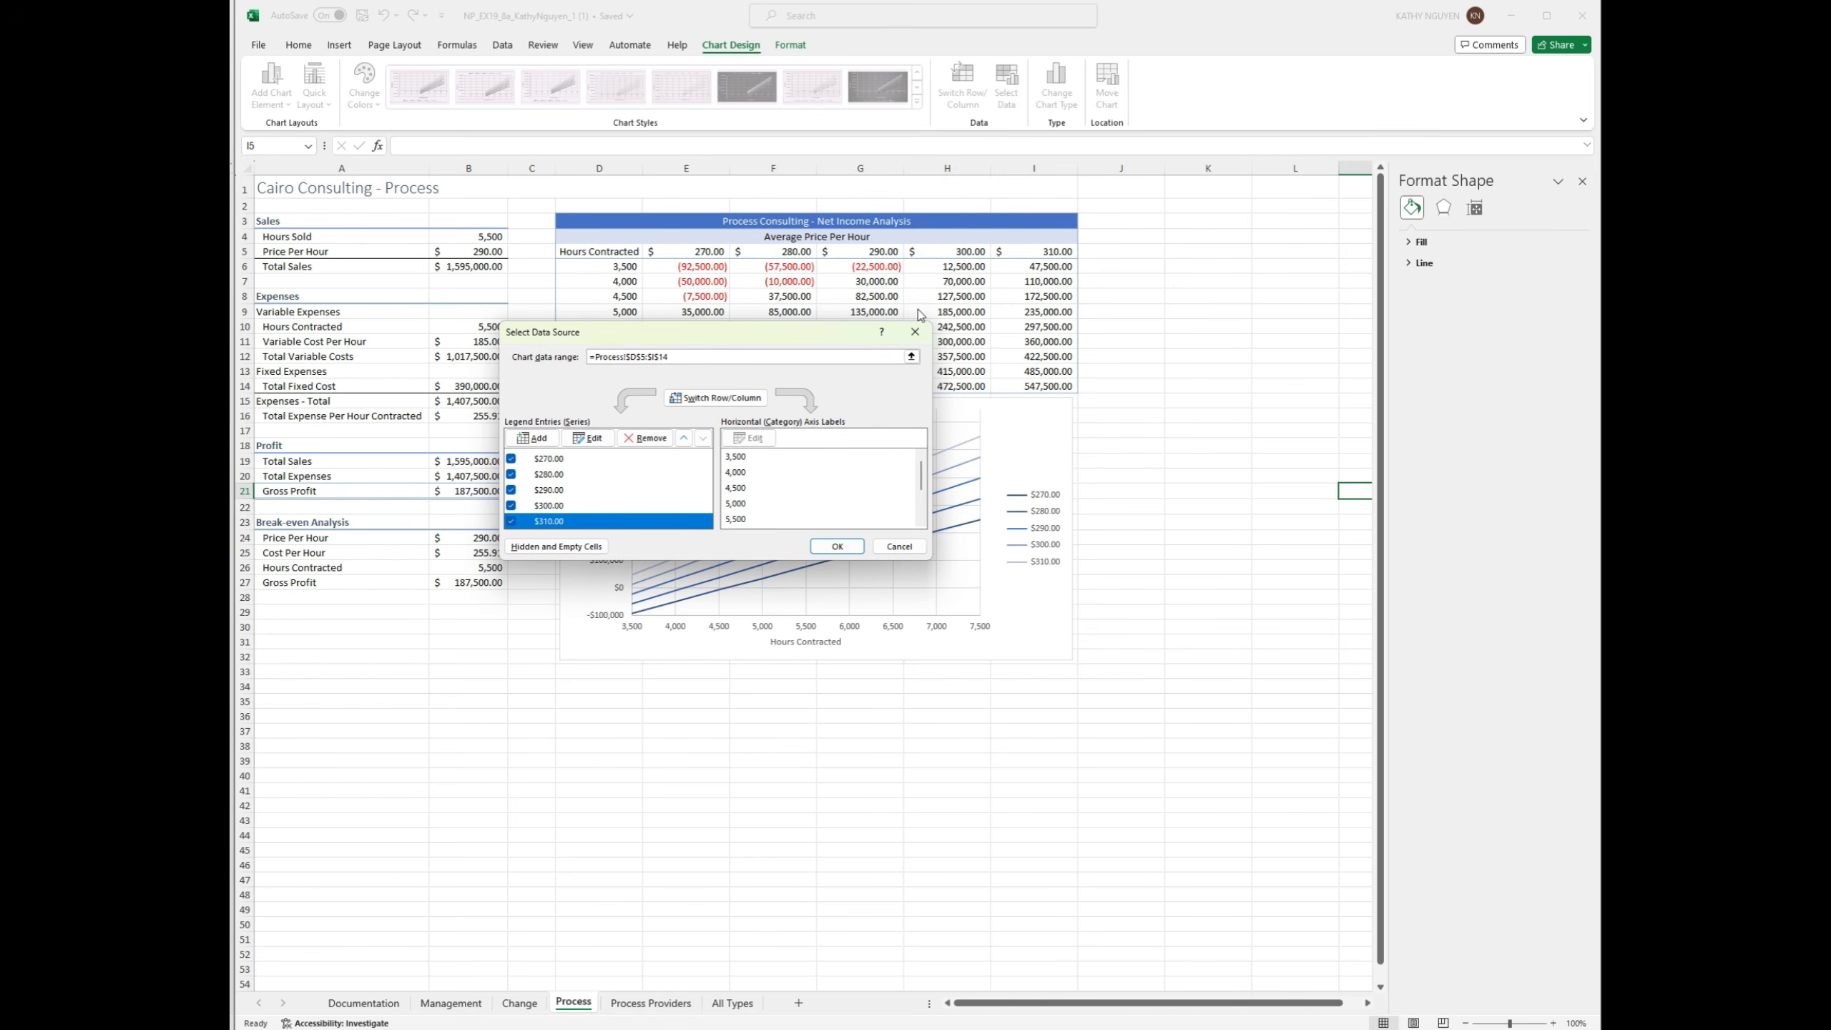
left_click(837, 546)
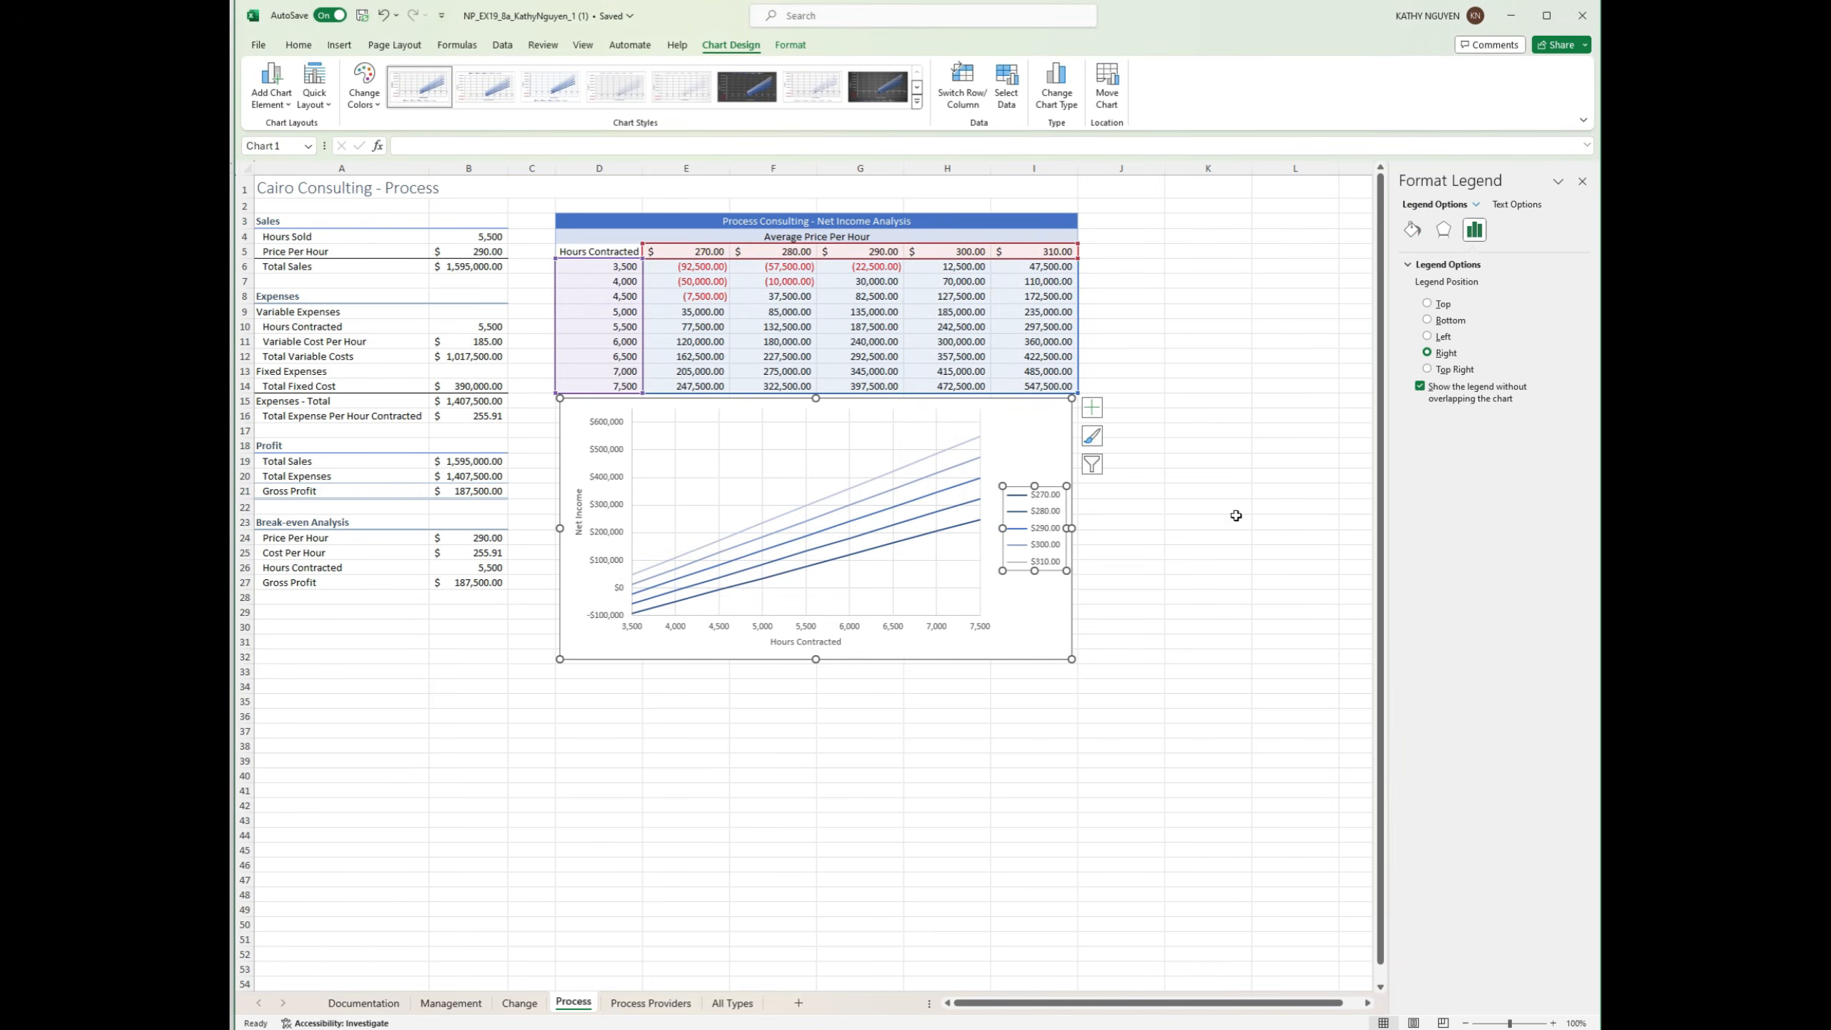
left_click(1186, 456)
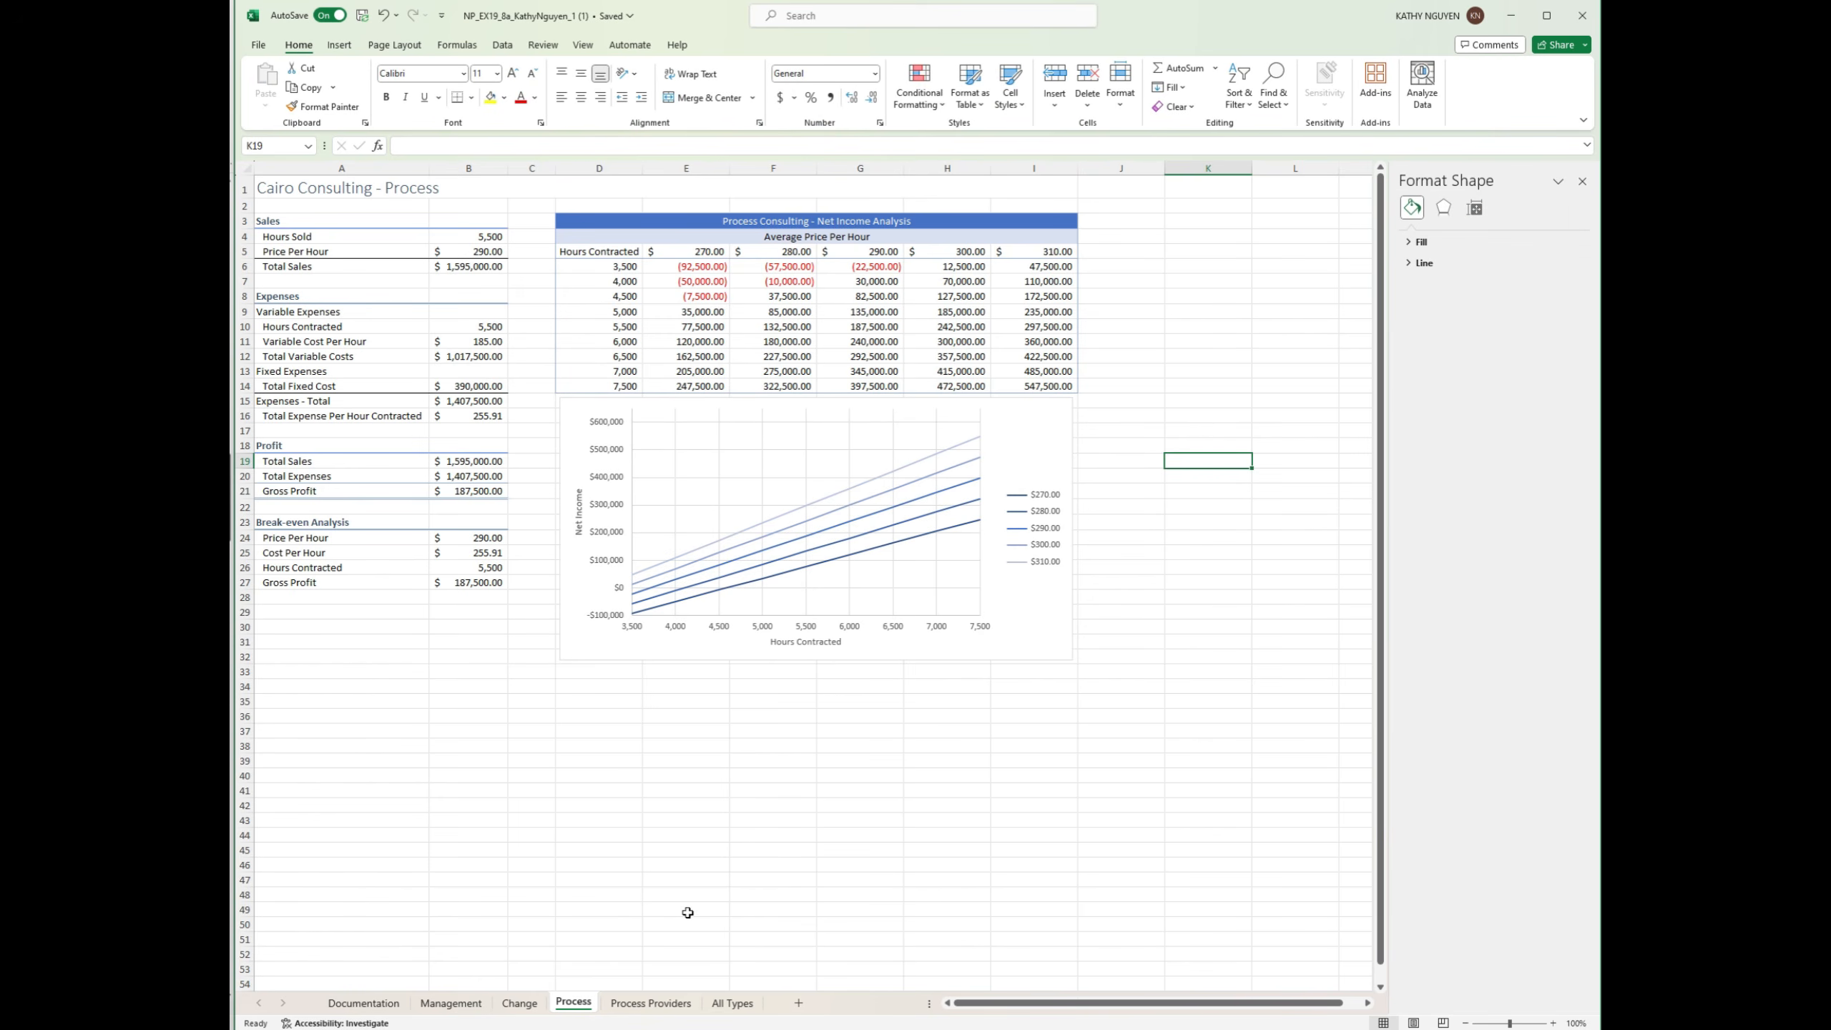
Step: Switch to the Process Providers sheet and open Solver
left_click(649, 1002)
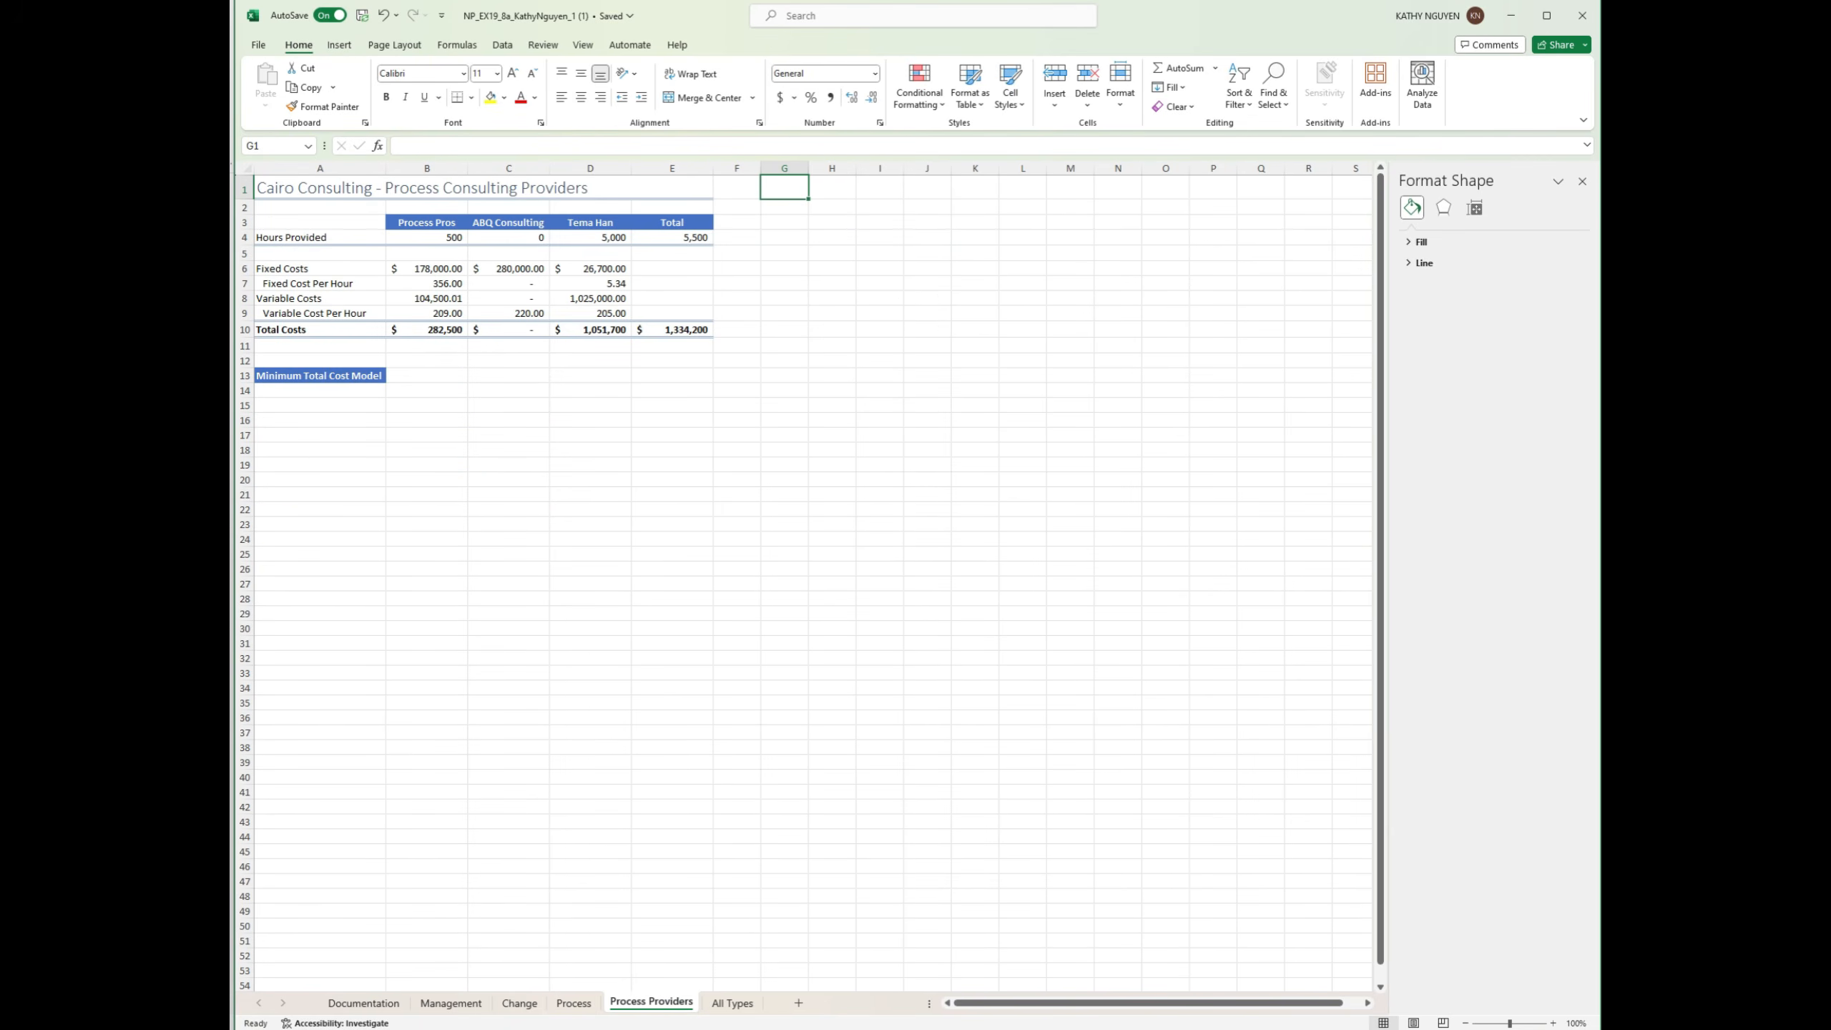
key("alt+Tab")
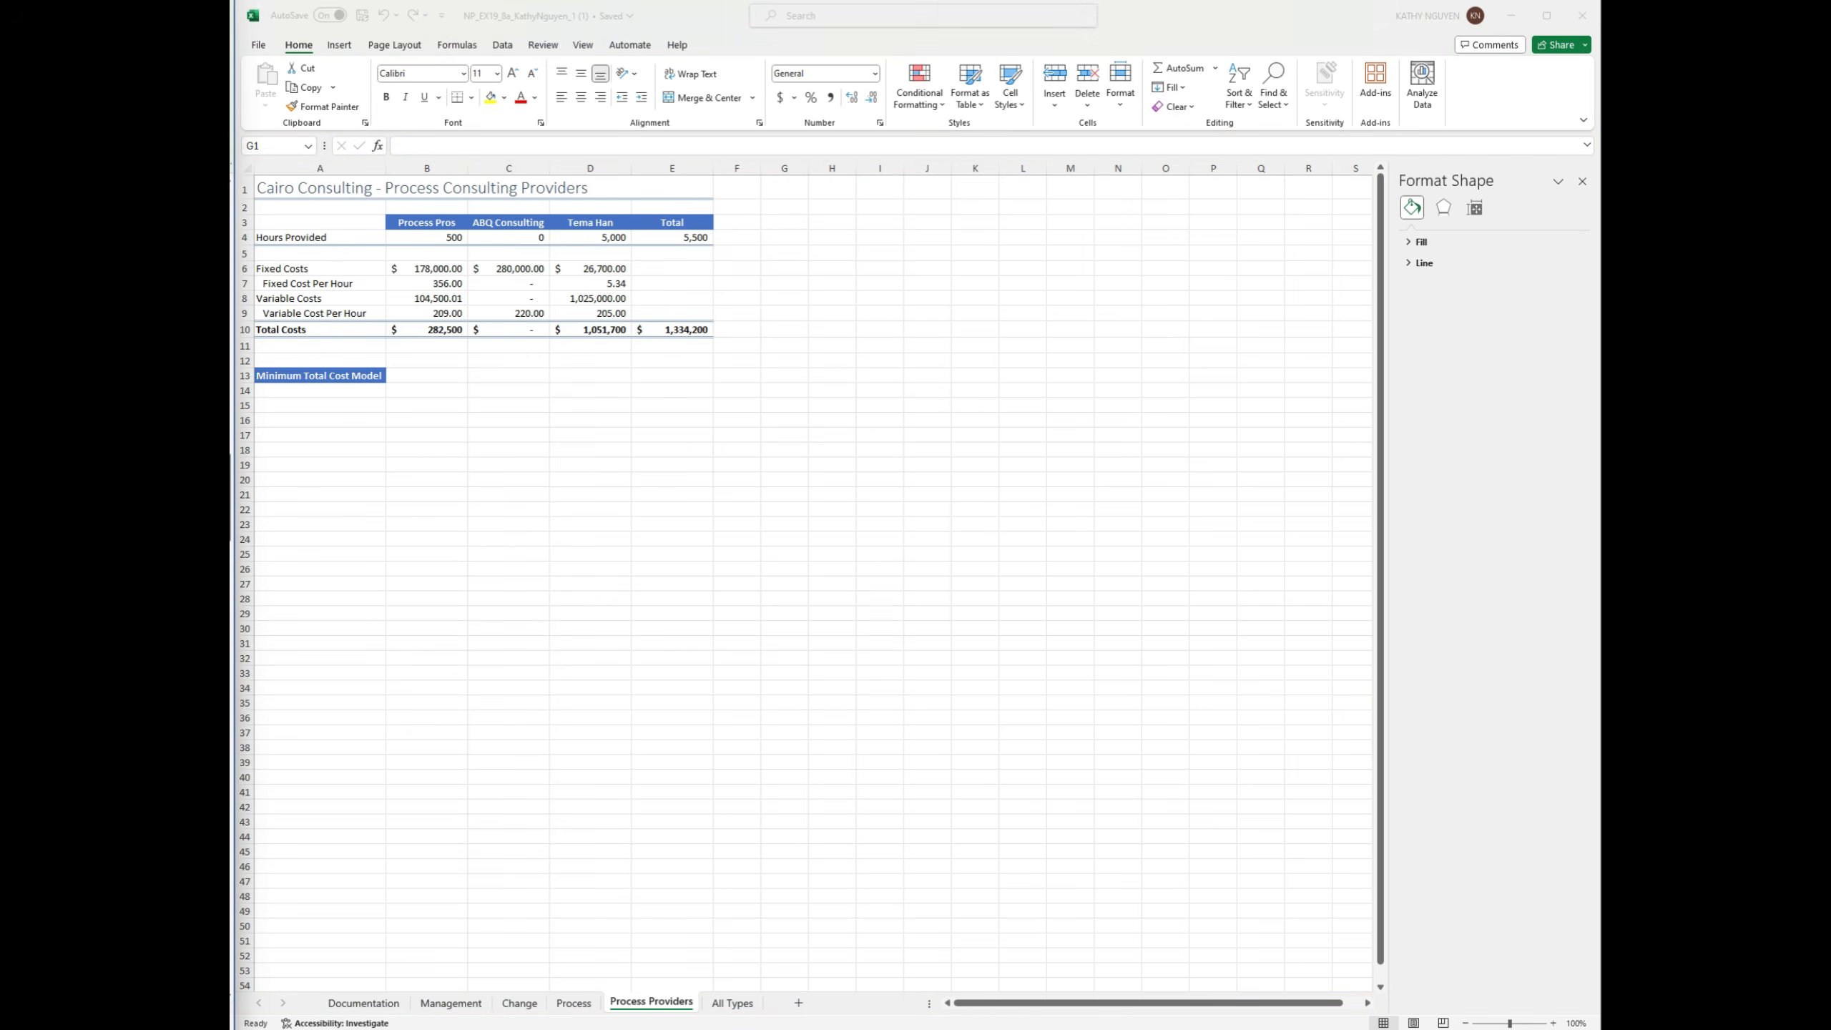
key("alt+Tab")
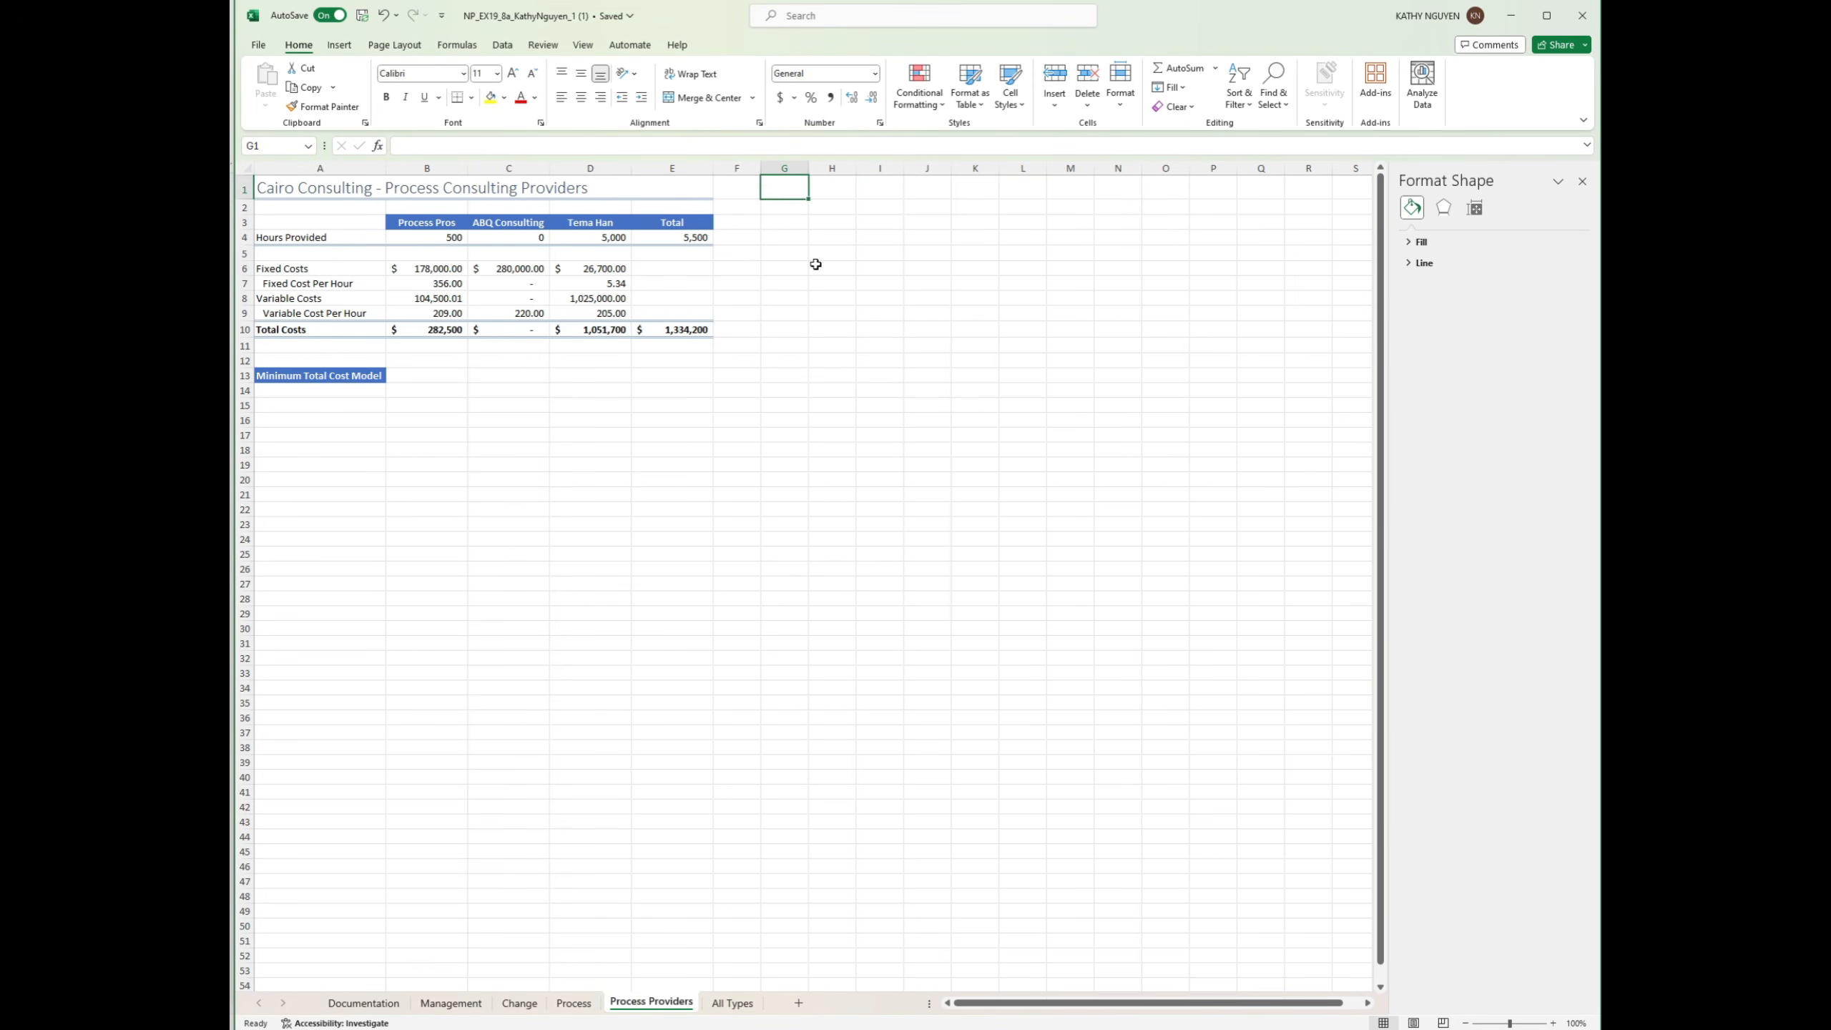
left_click(796, 256)
left_click(718, 206)
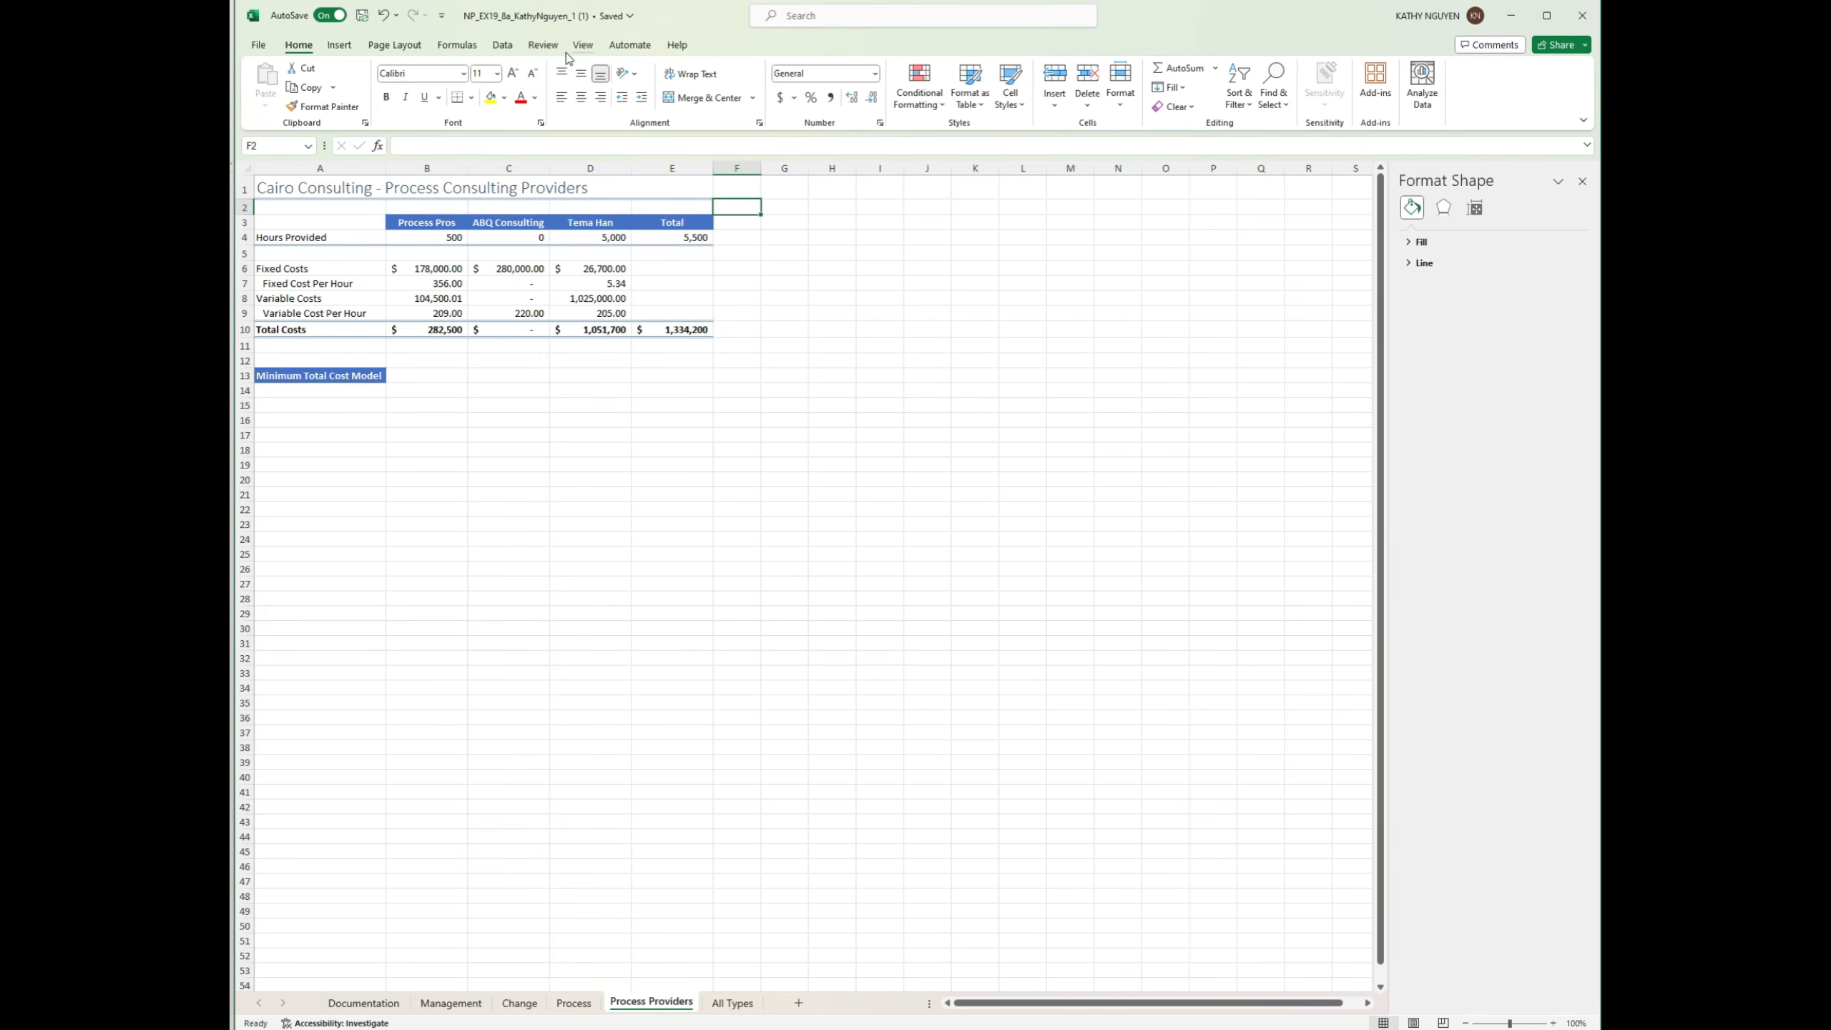
left_click(502, 45)
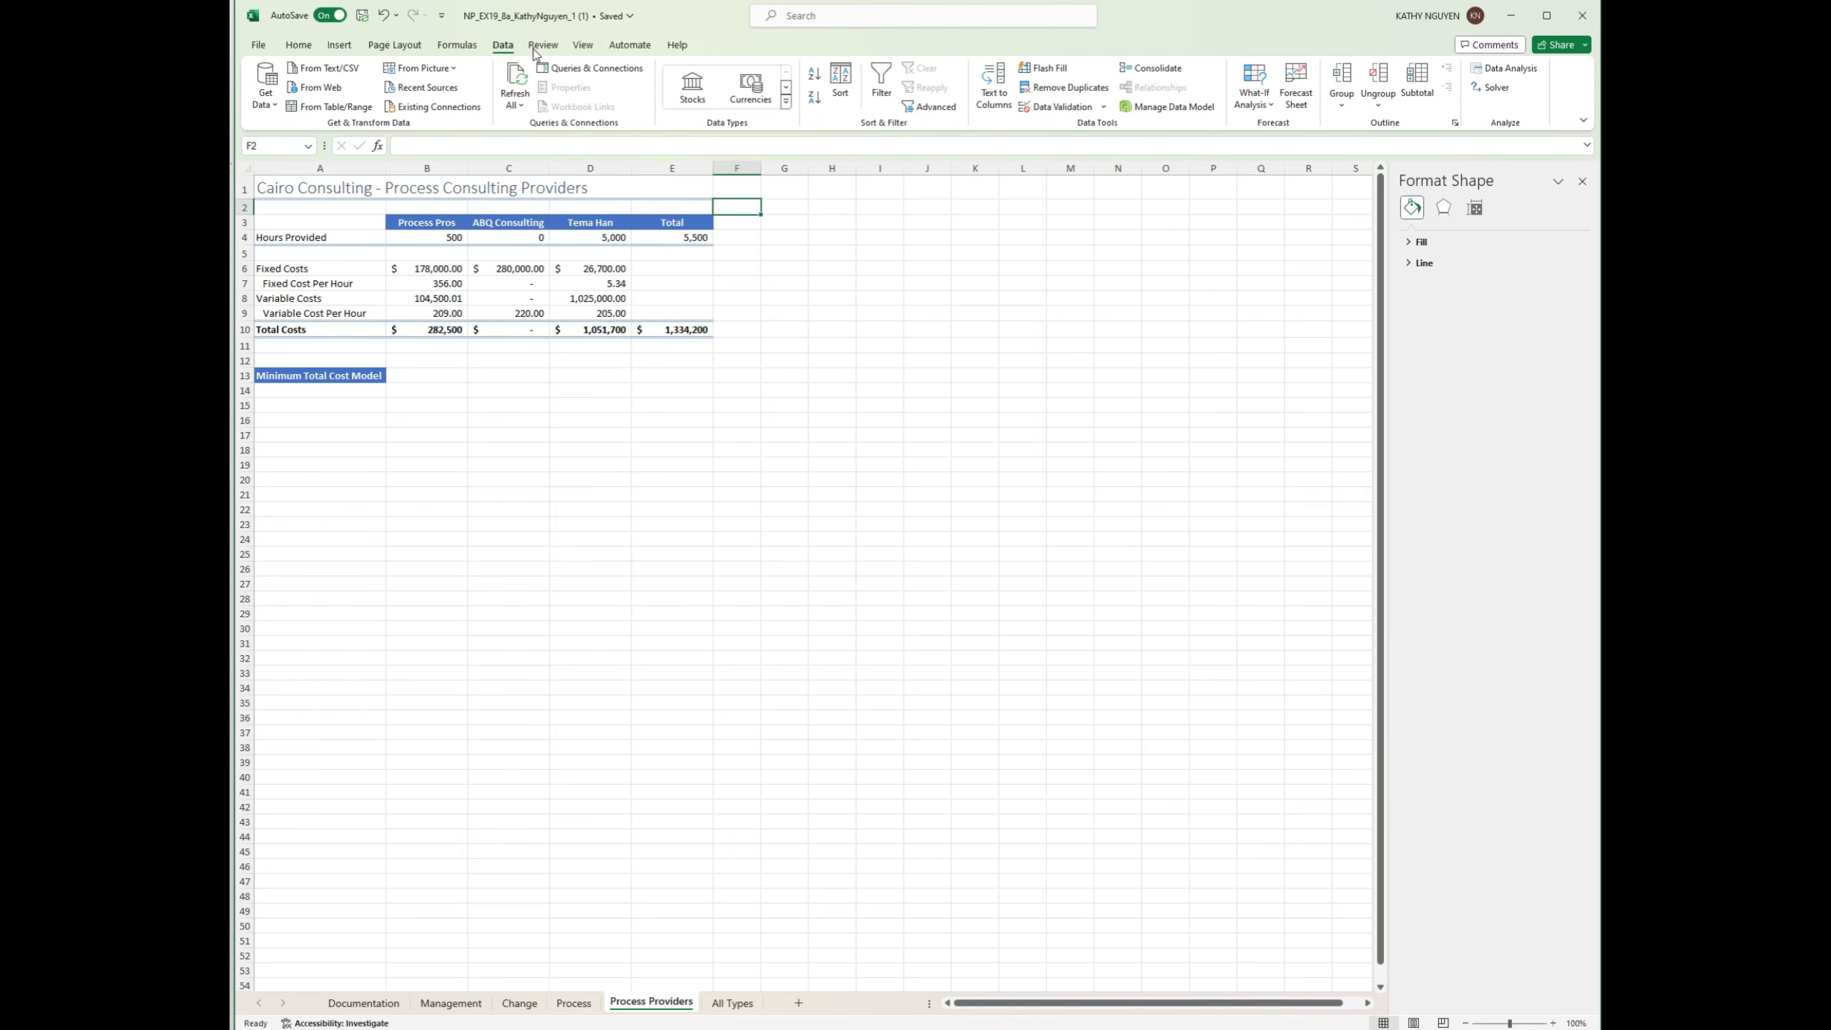
left_click(1489, 87)
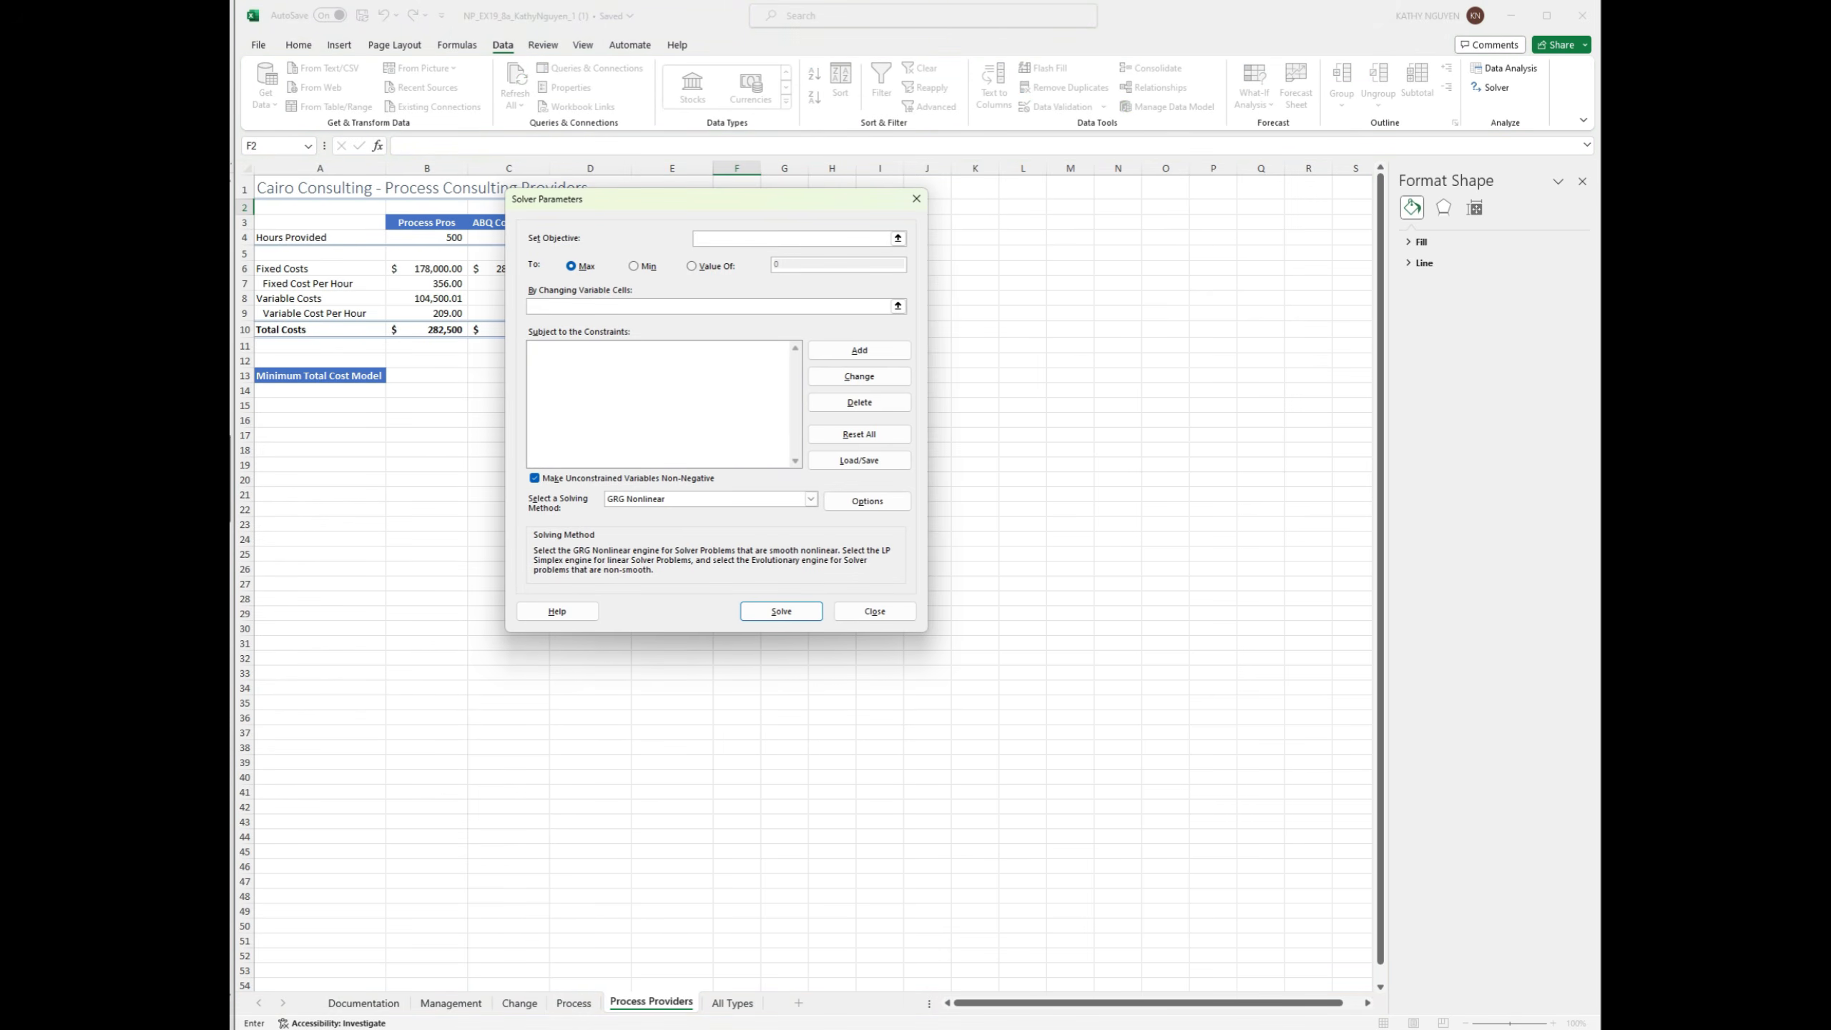
Step: Set the Solver objective to cell E10 and the changing variable cells to B4:D4
left_click_drag(234, 448, 233, 448)
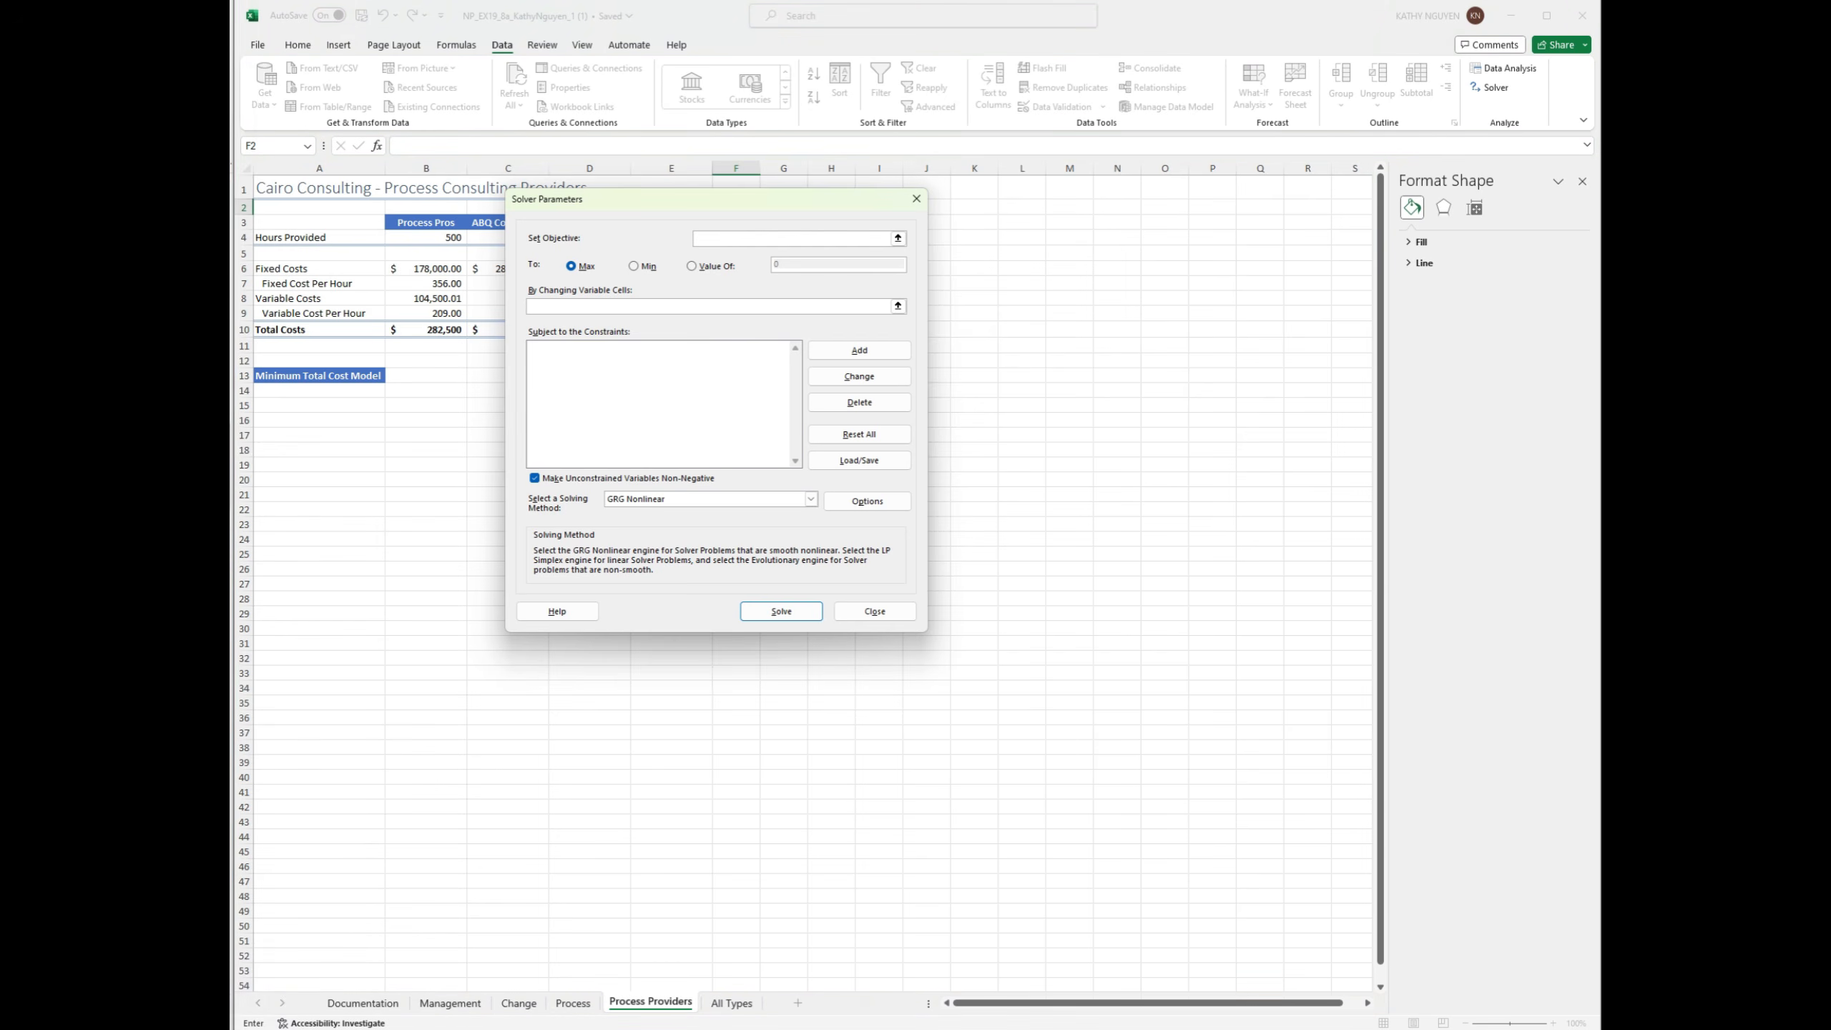
left_click(232, 448)
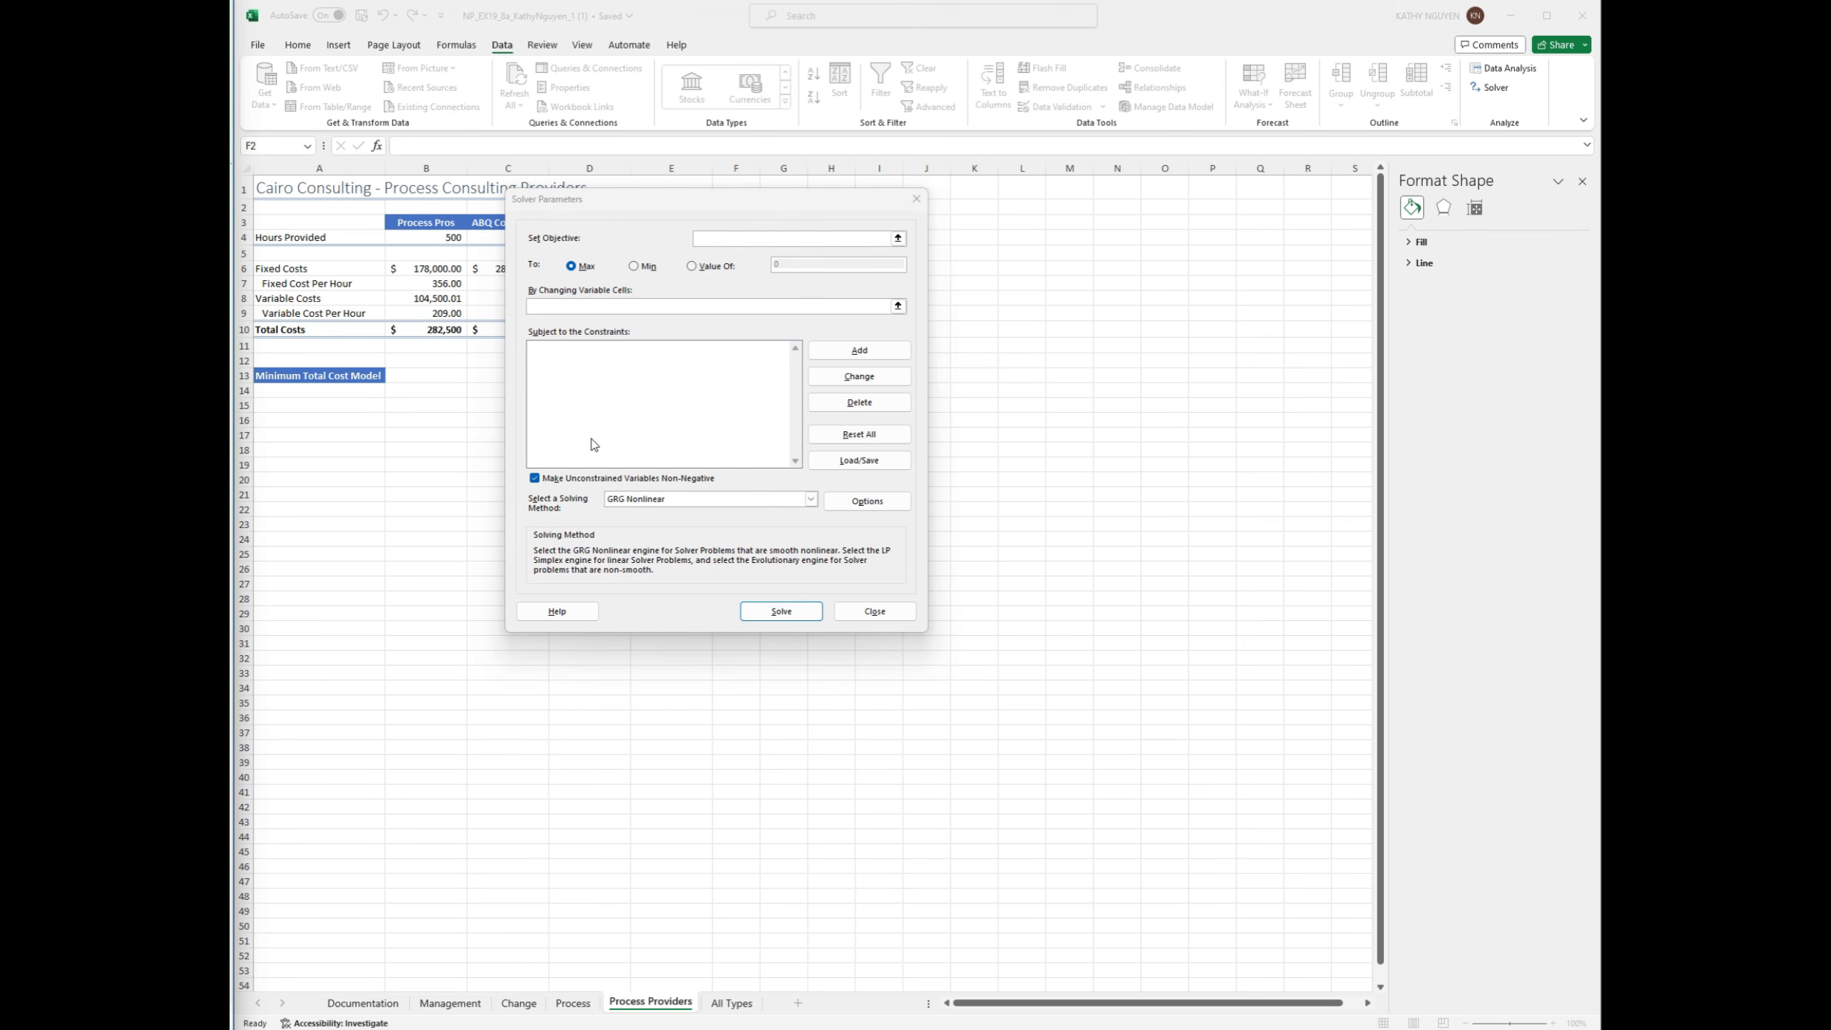
left_click_drag(627, 205, 937, 199)
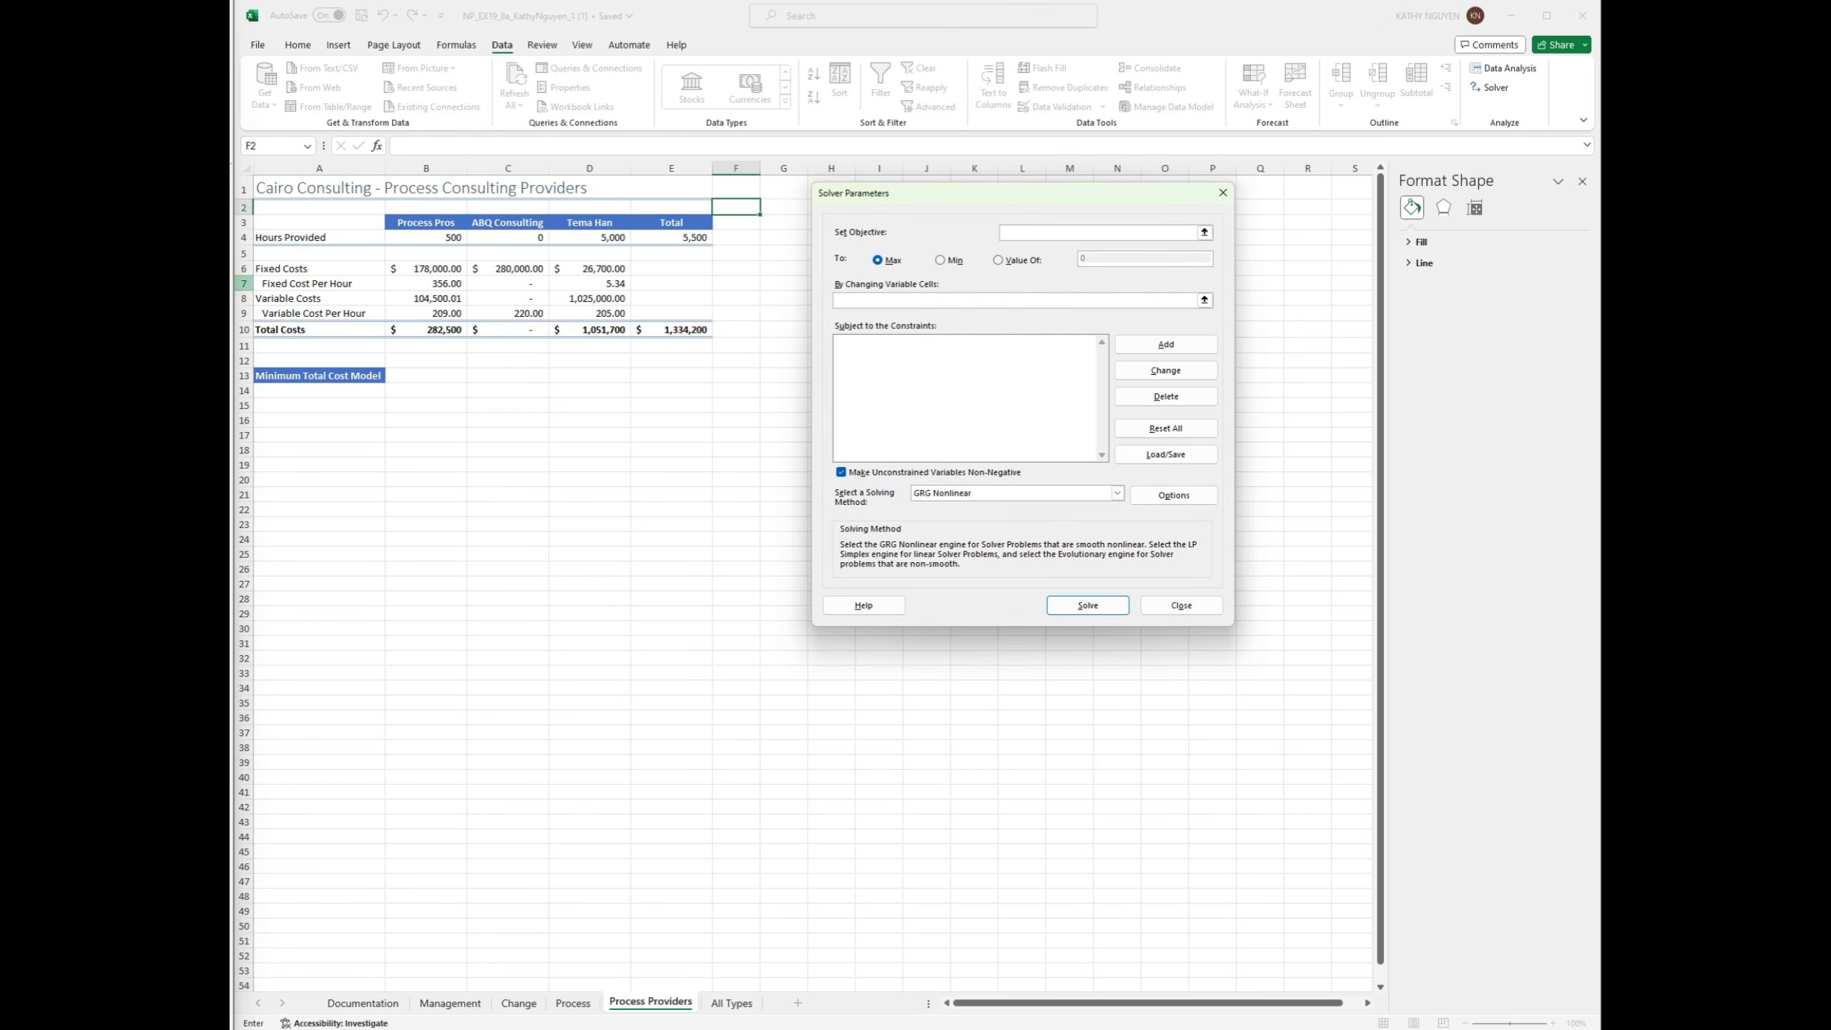
left_click(662, 334)
left_click_drag(433, 244, 626, 240)
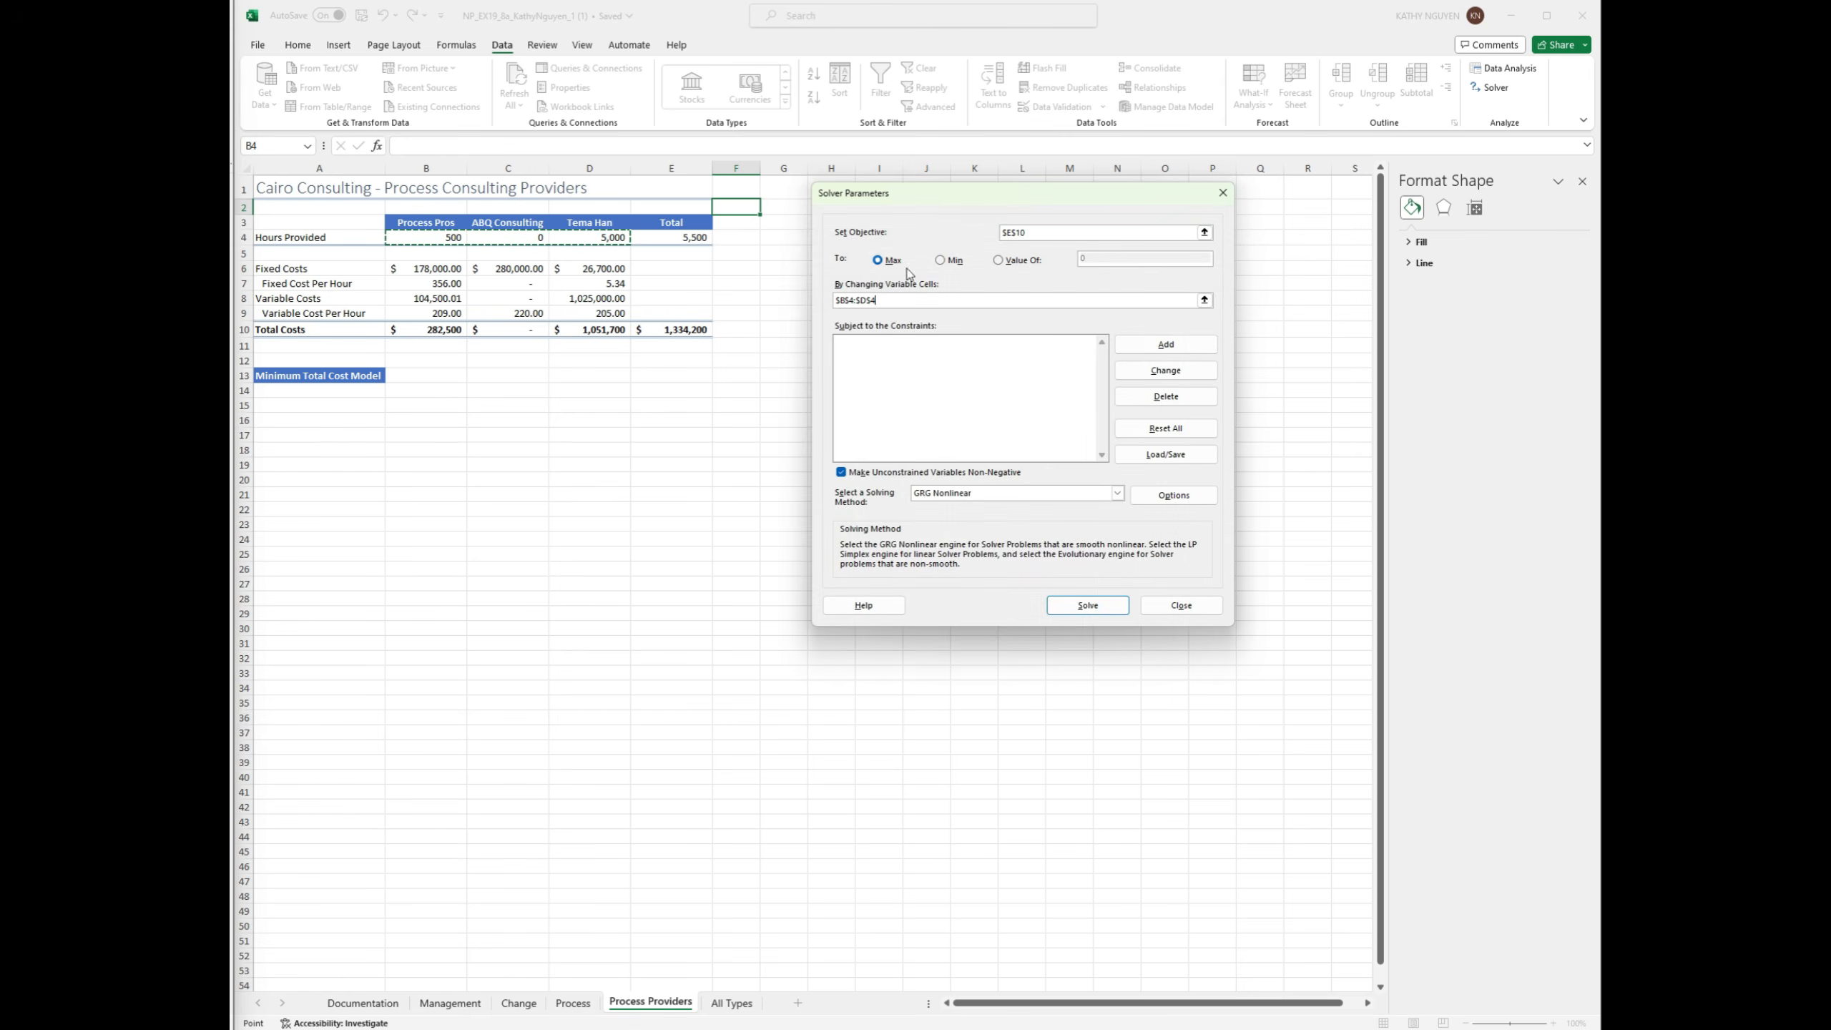
Step: Add a Solver constraint that cell E4 equals 5500
left_click(1137, 349)
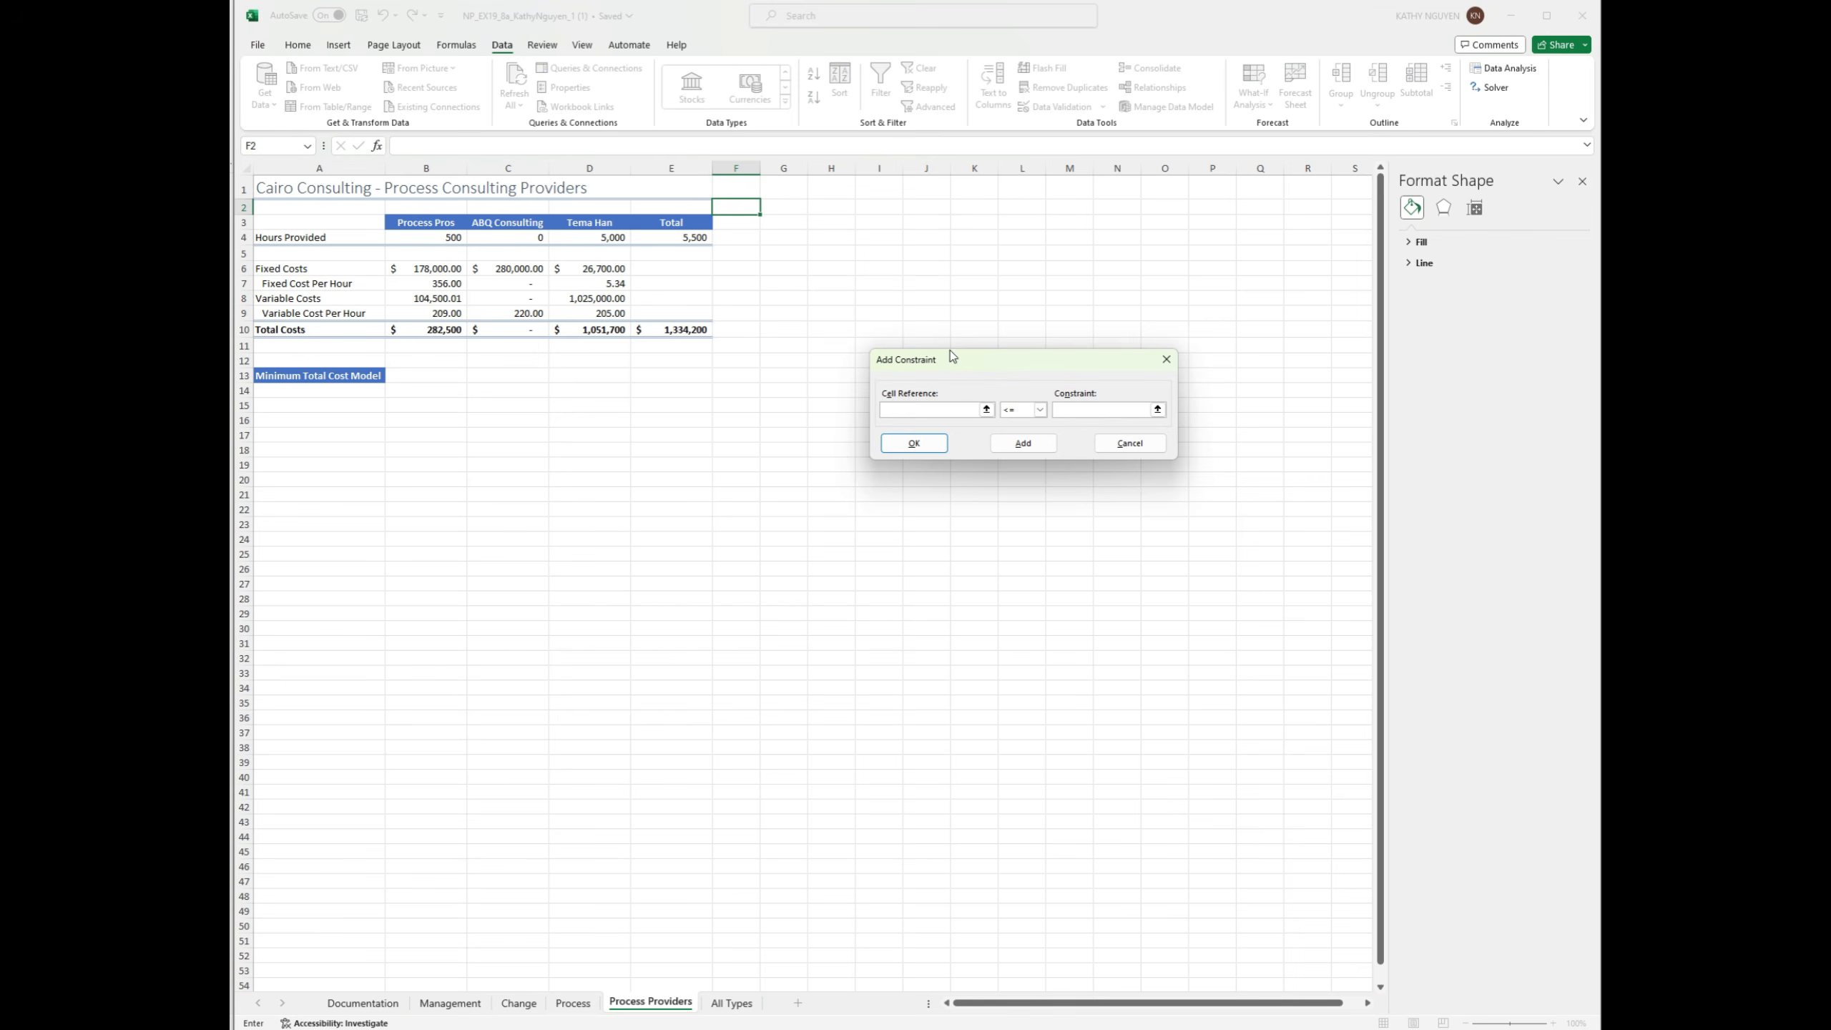
left_click_drag(971, 355, 893, 292)
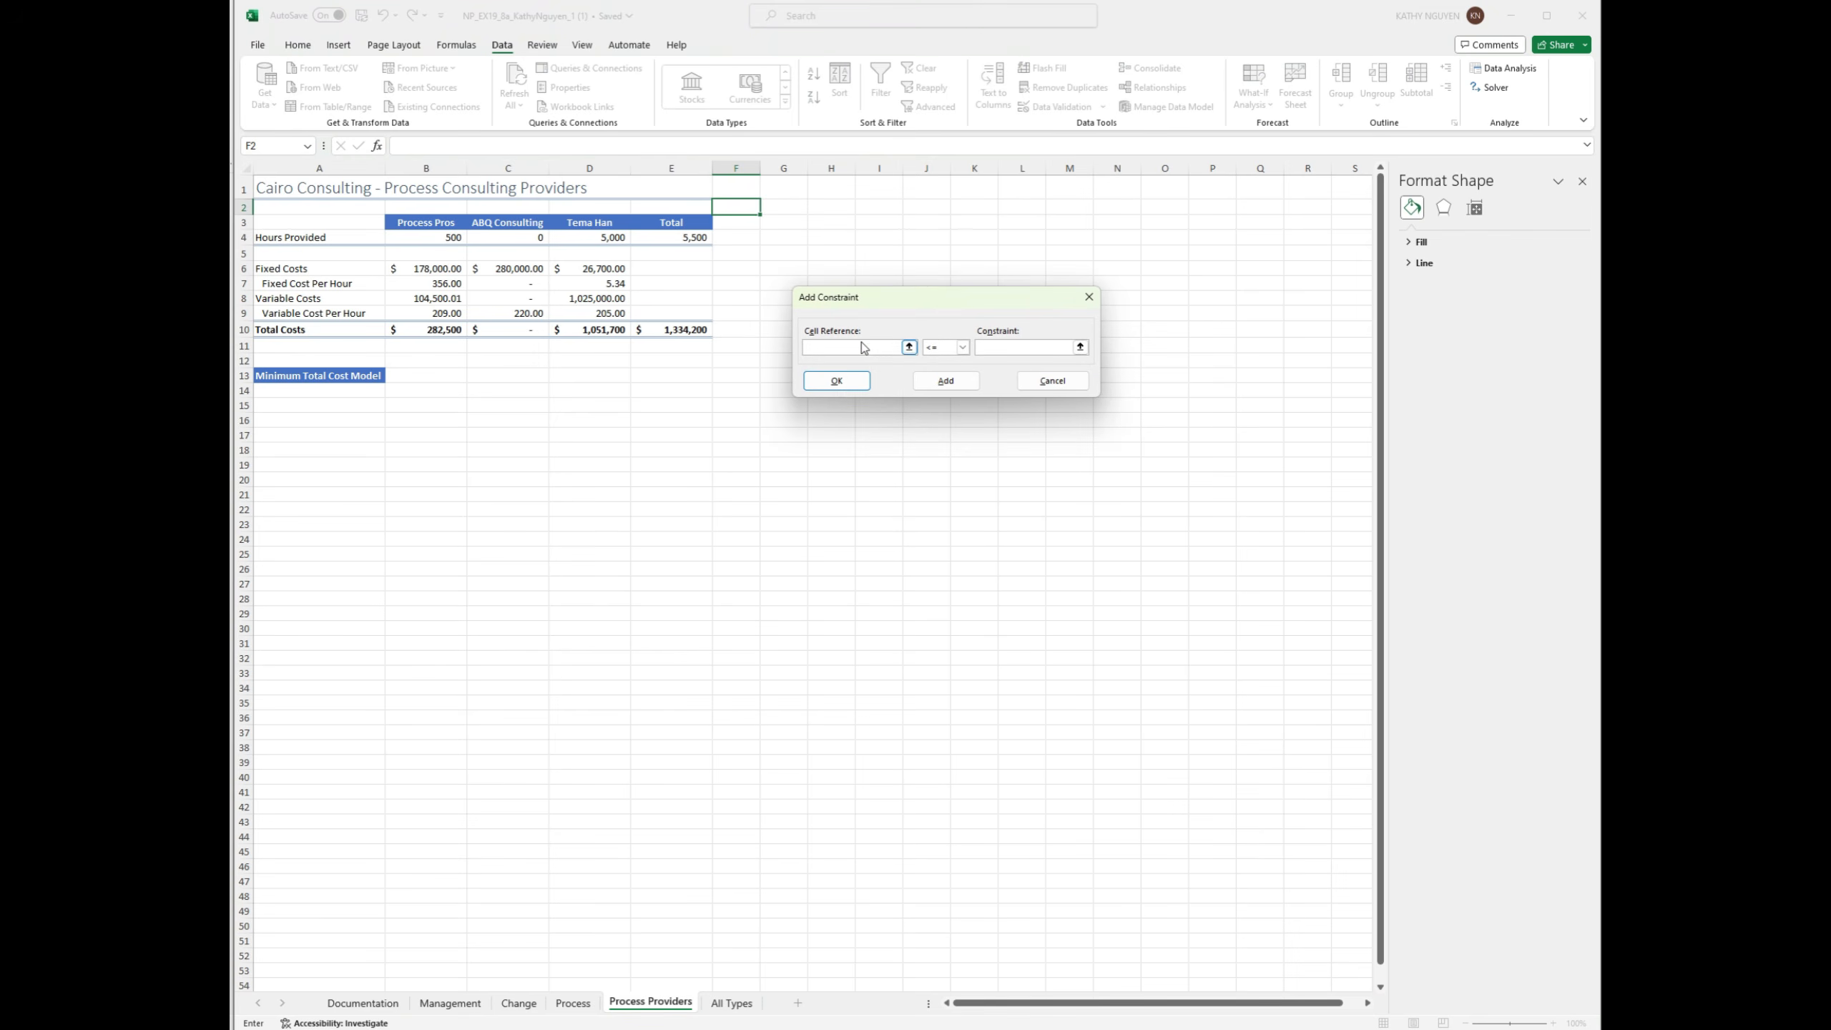
left_click(831, 345)
left_click(937, 347)
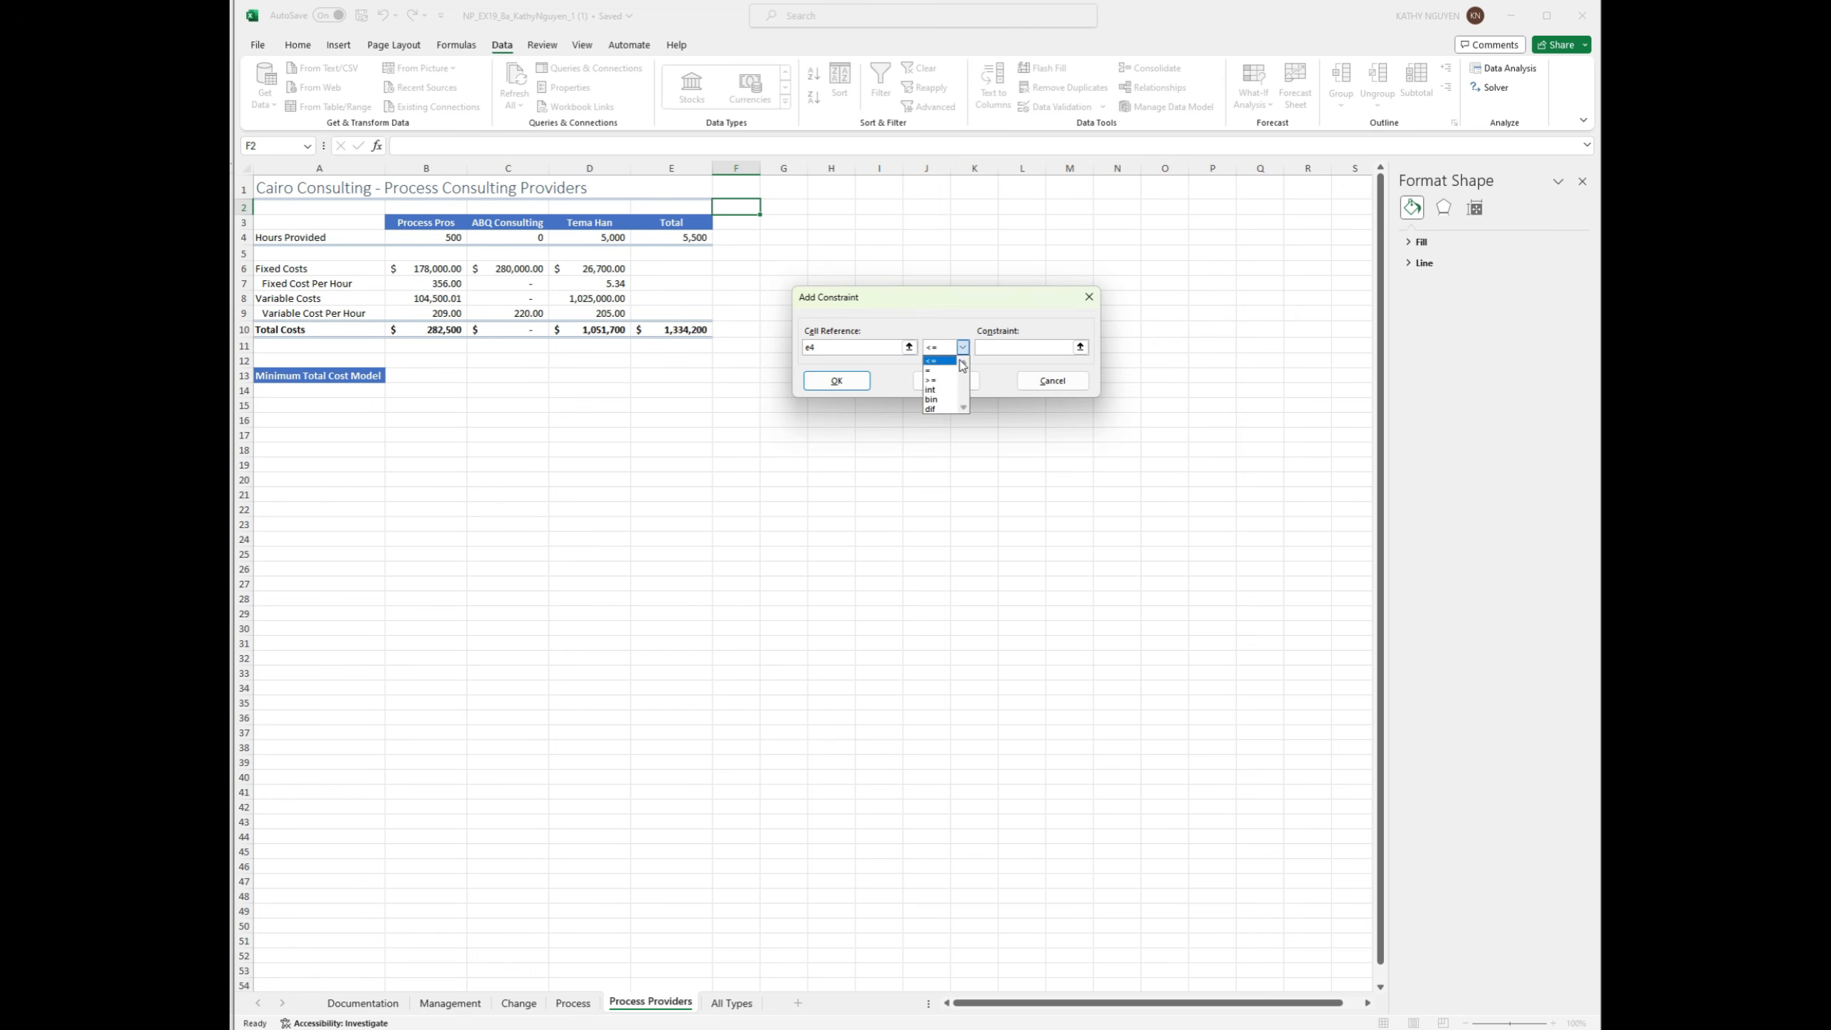
left_click(937, 366)
left_click(1013, 349)
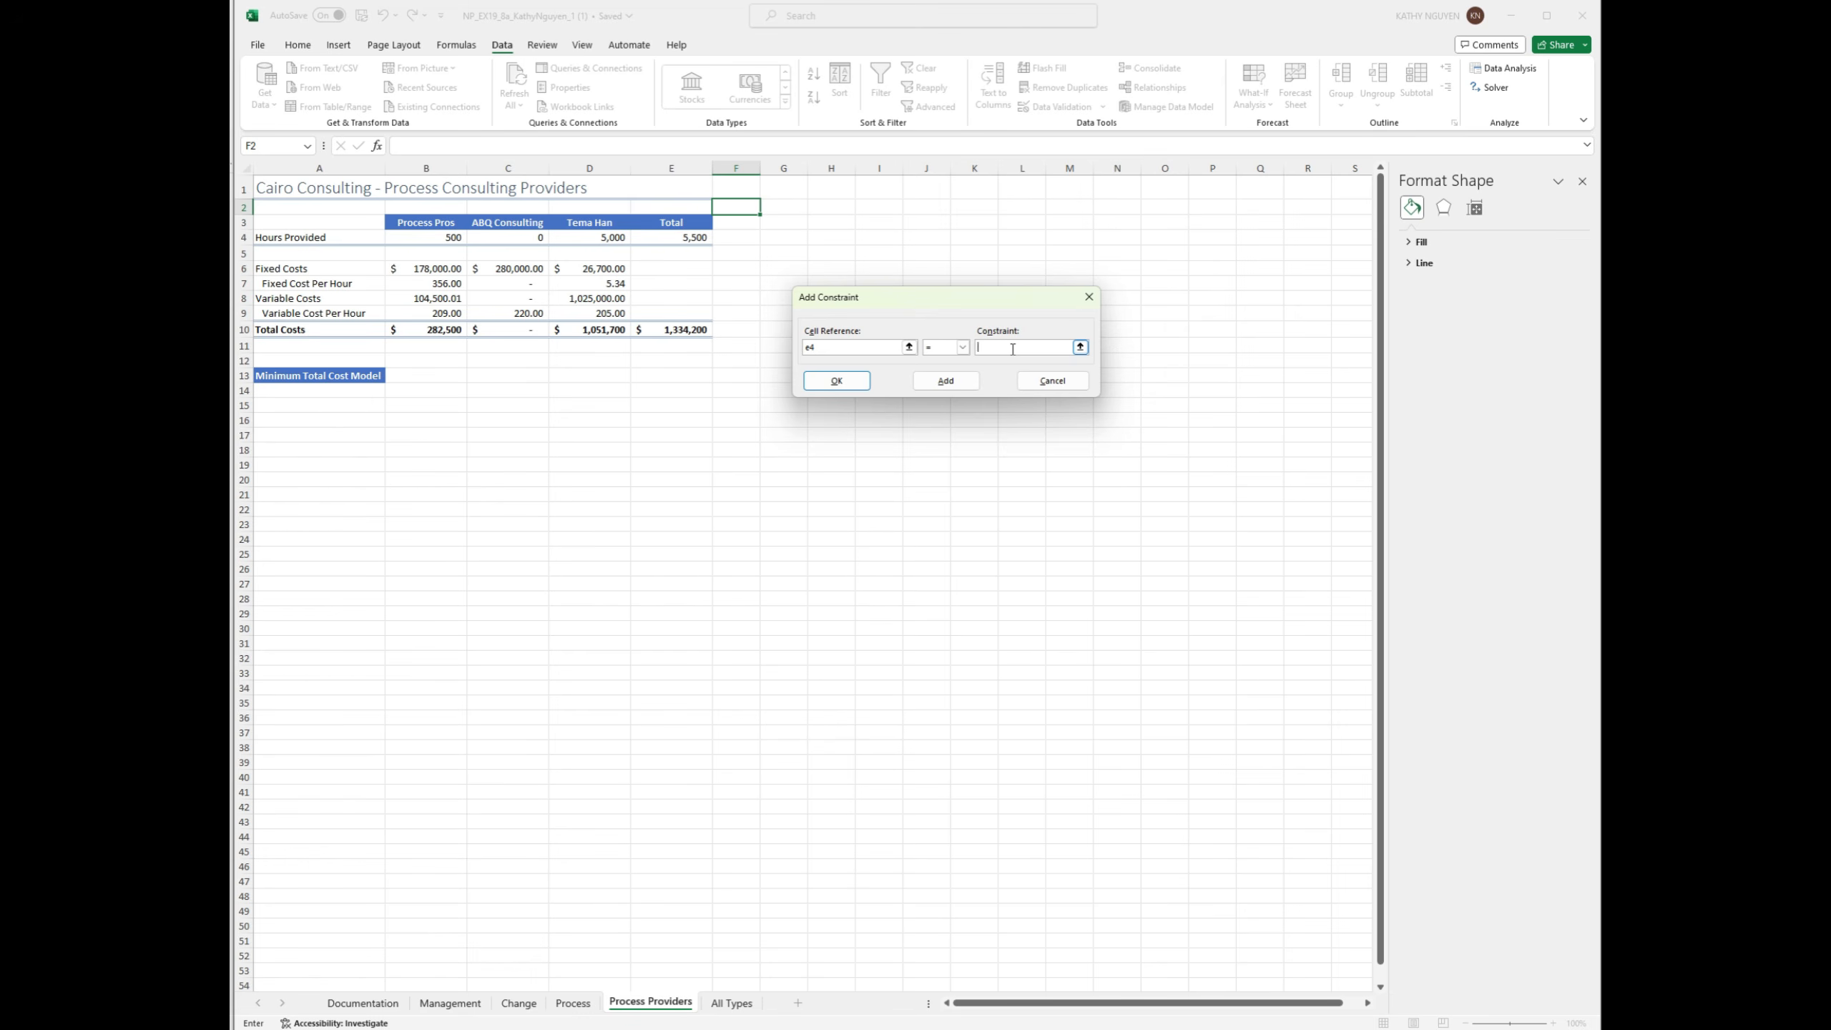
left_click(946, 380)
Step: Add the constraints E10 <= 1350000 and B4:D4 <= 5000
left_click(980, 348)
type("1350000")
left_click(934, 380)
left_click_drag(405, 240, 608, 240)
left_click(1019, 346)
type("5000")
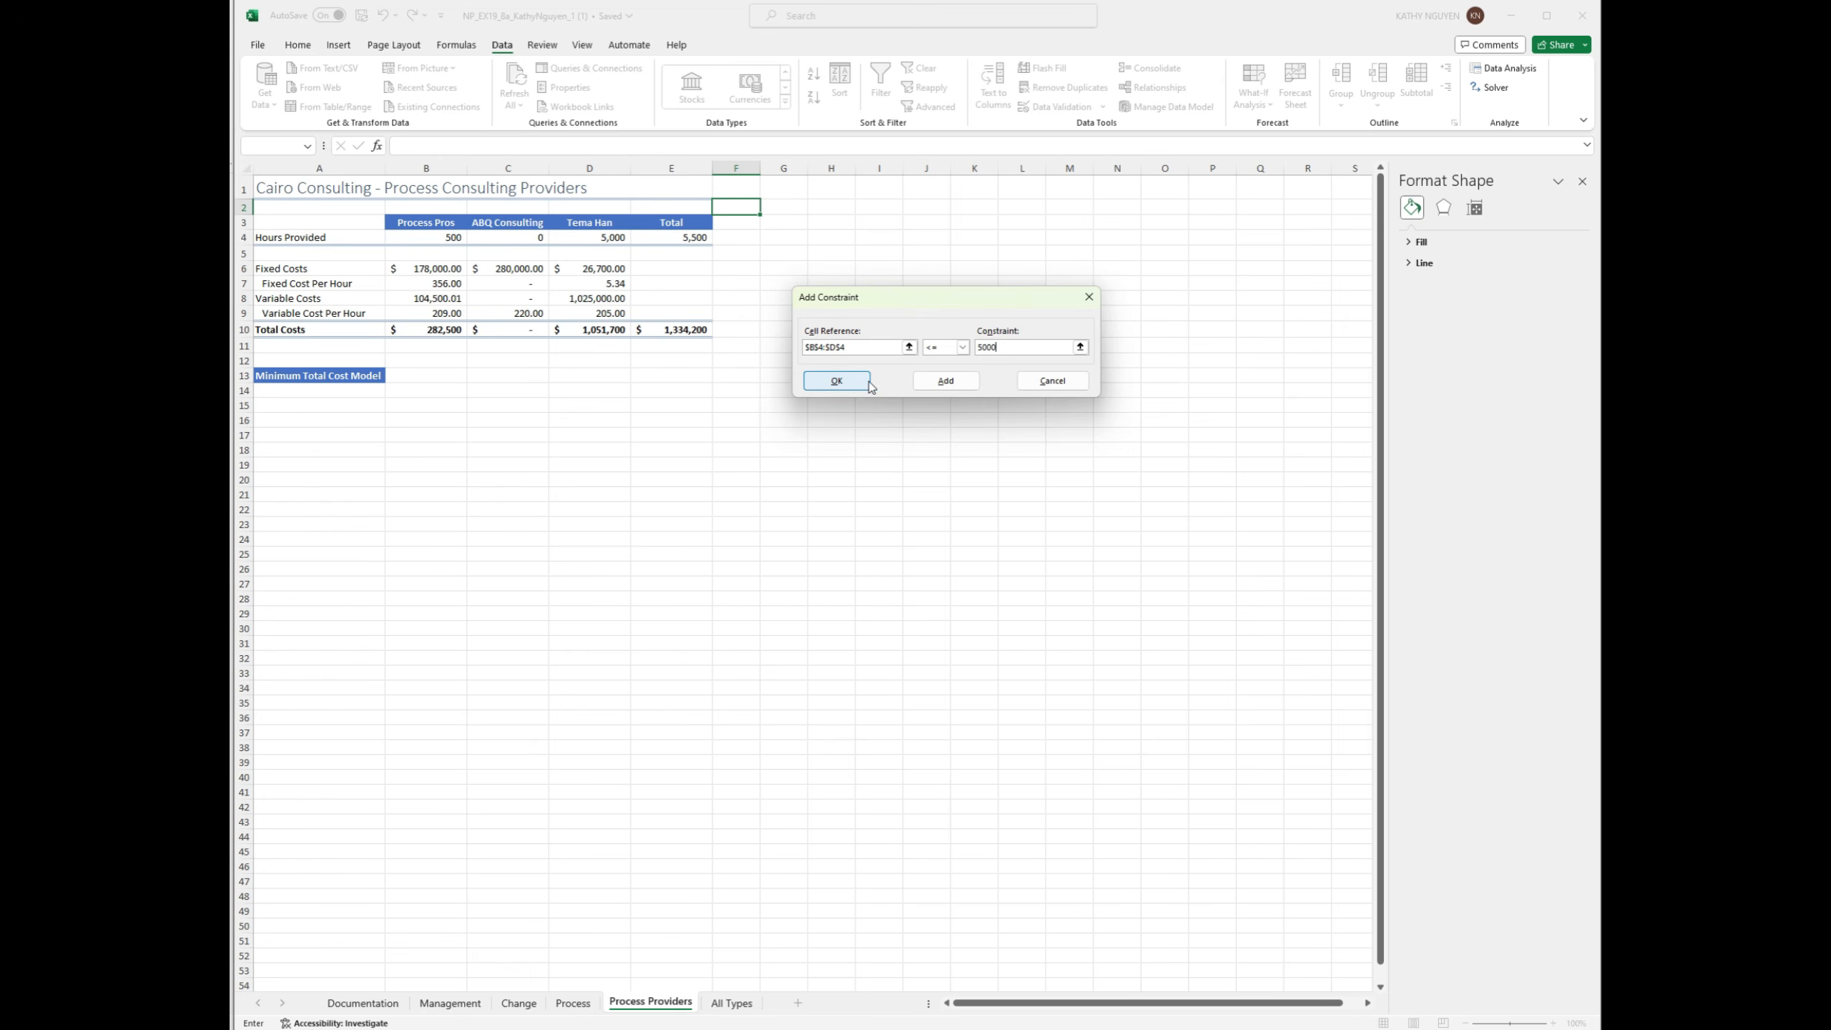
left_click(952, 390)
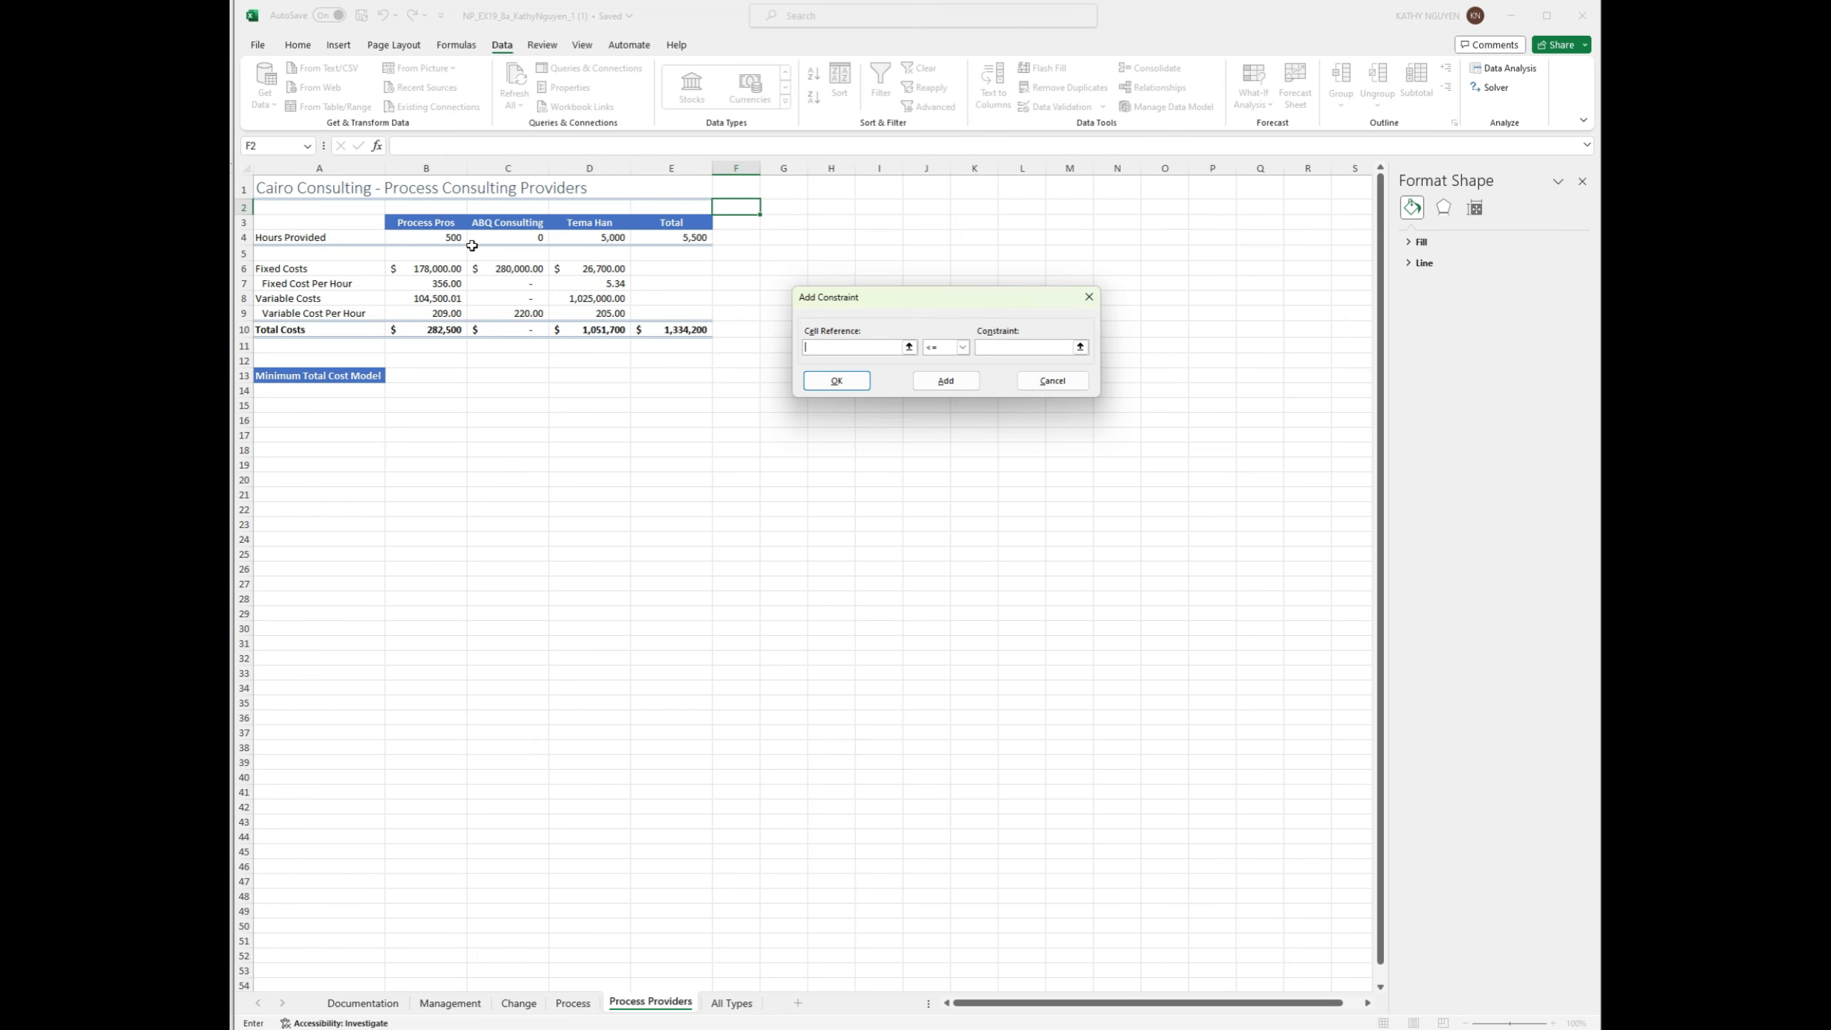
Step: Constrain B4:D4 to integer values and solve the model, placing the results dialog clear of the data
left_click_drag(454, 238, 614, 237)
left_click(961, 347)
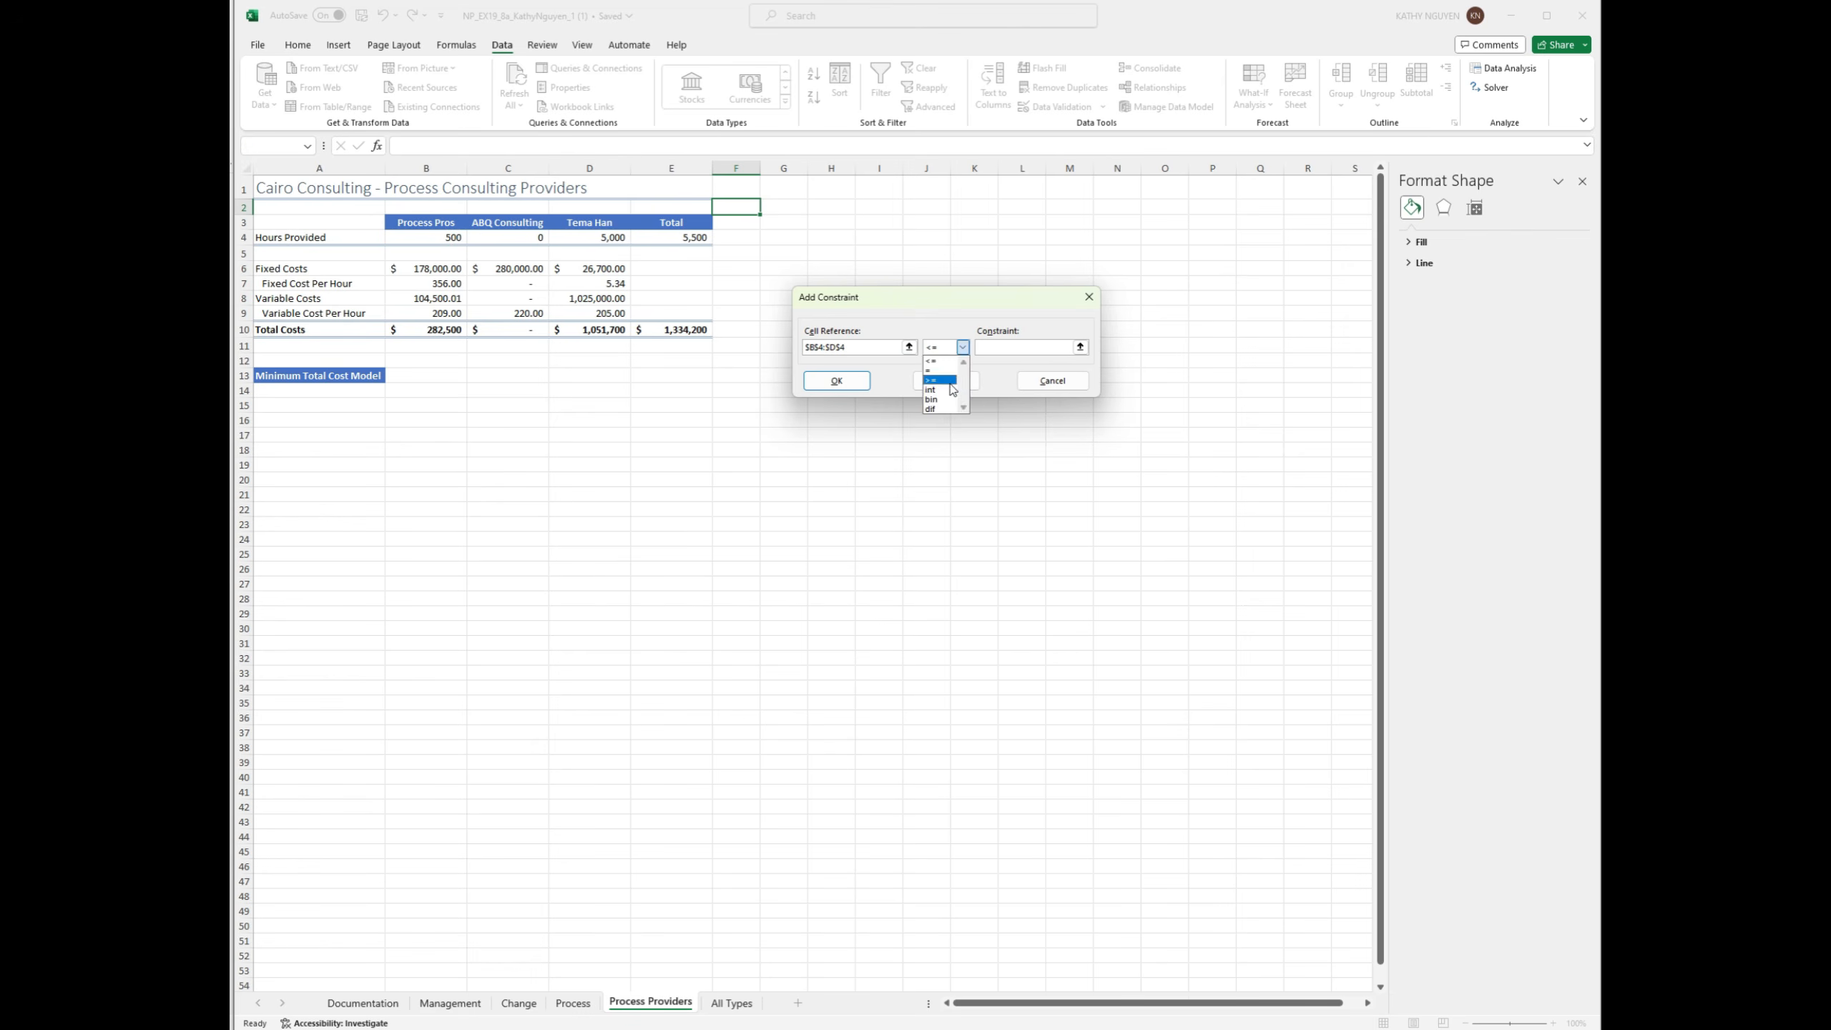
left_click(937, 396)
left_click(836, 380)
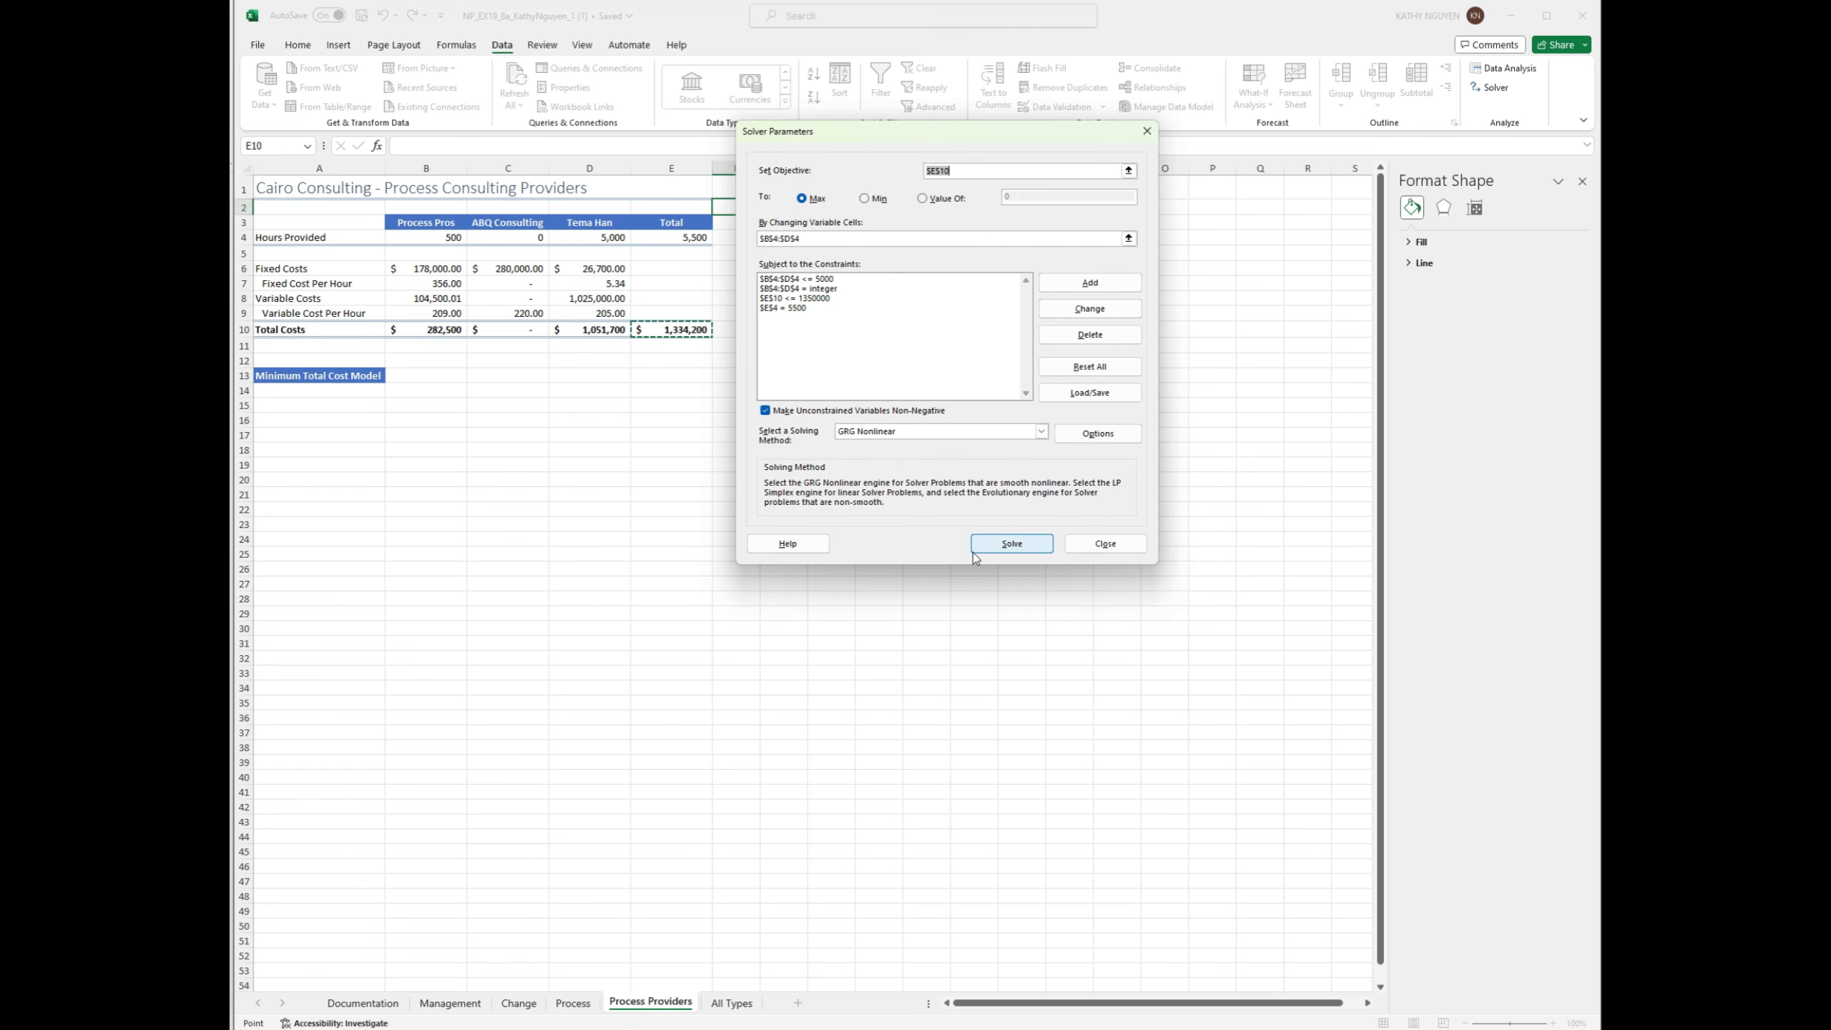
left_click(999, 554)
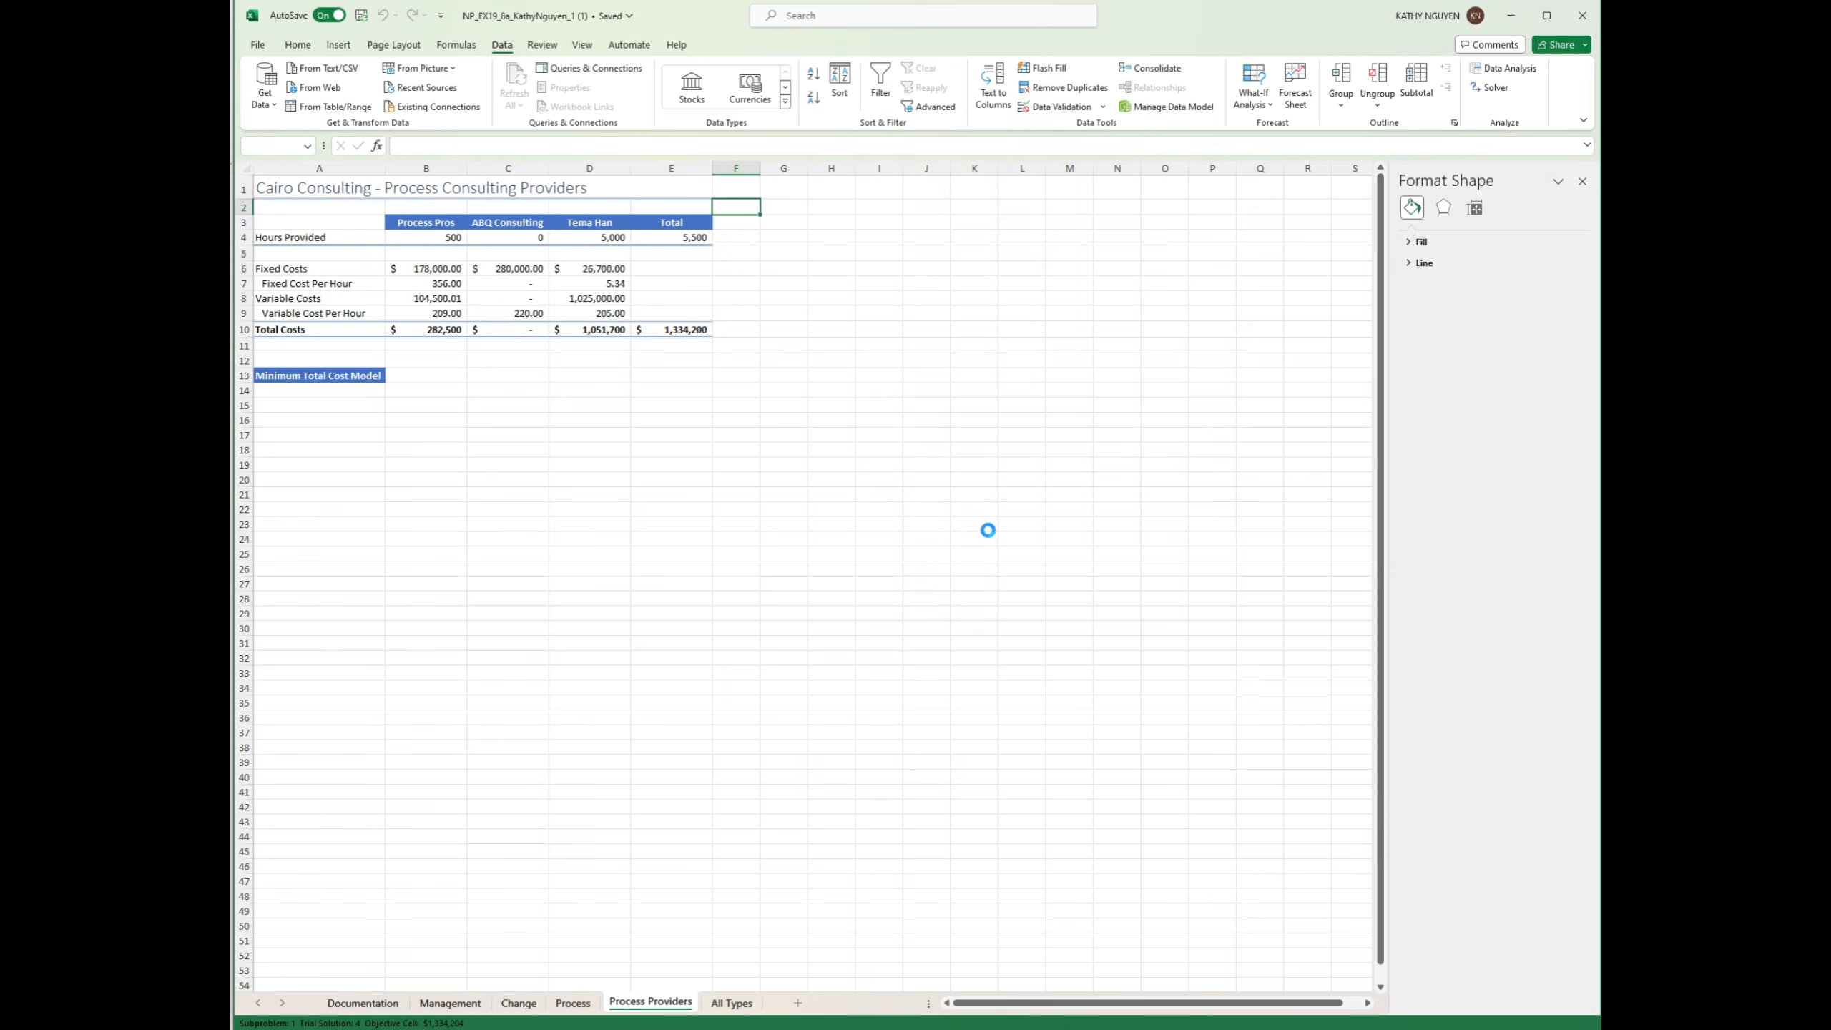
left_click_drag(864, 385, 923, 264)
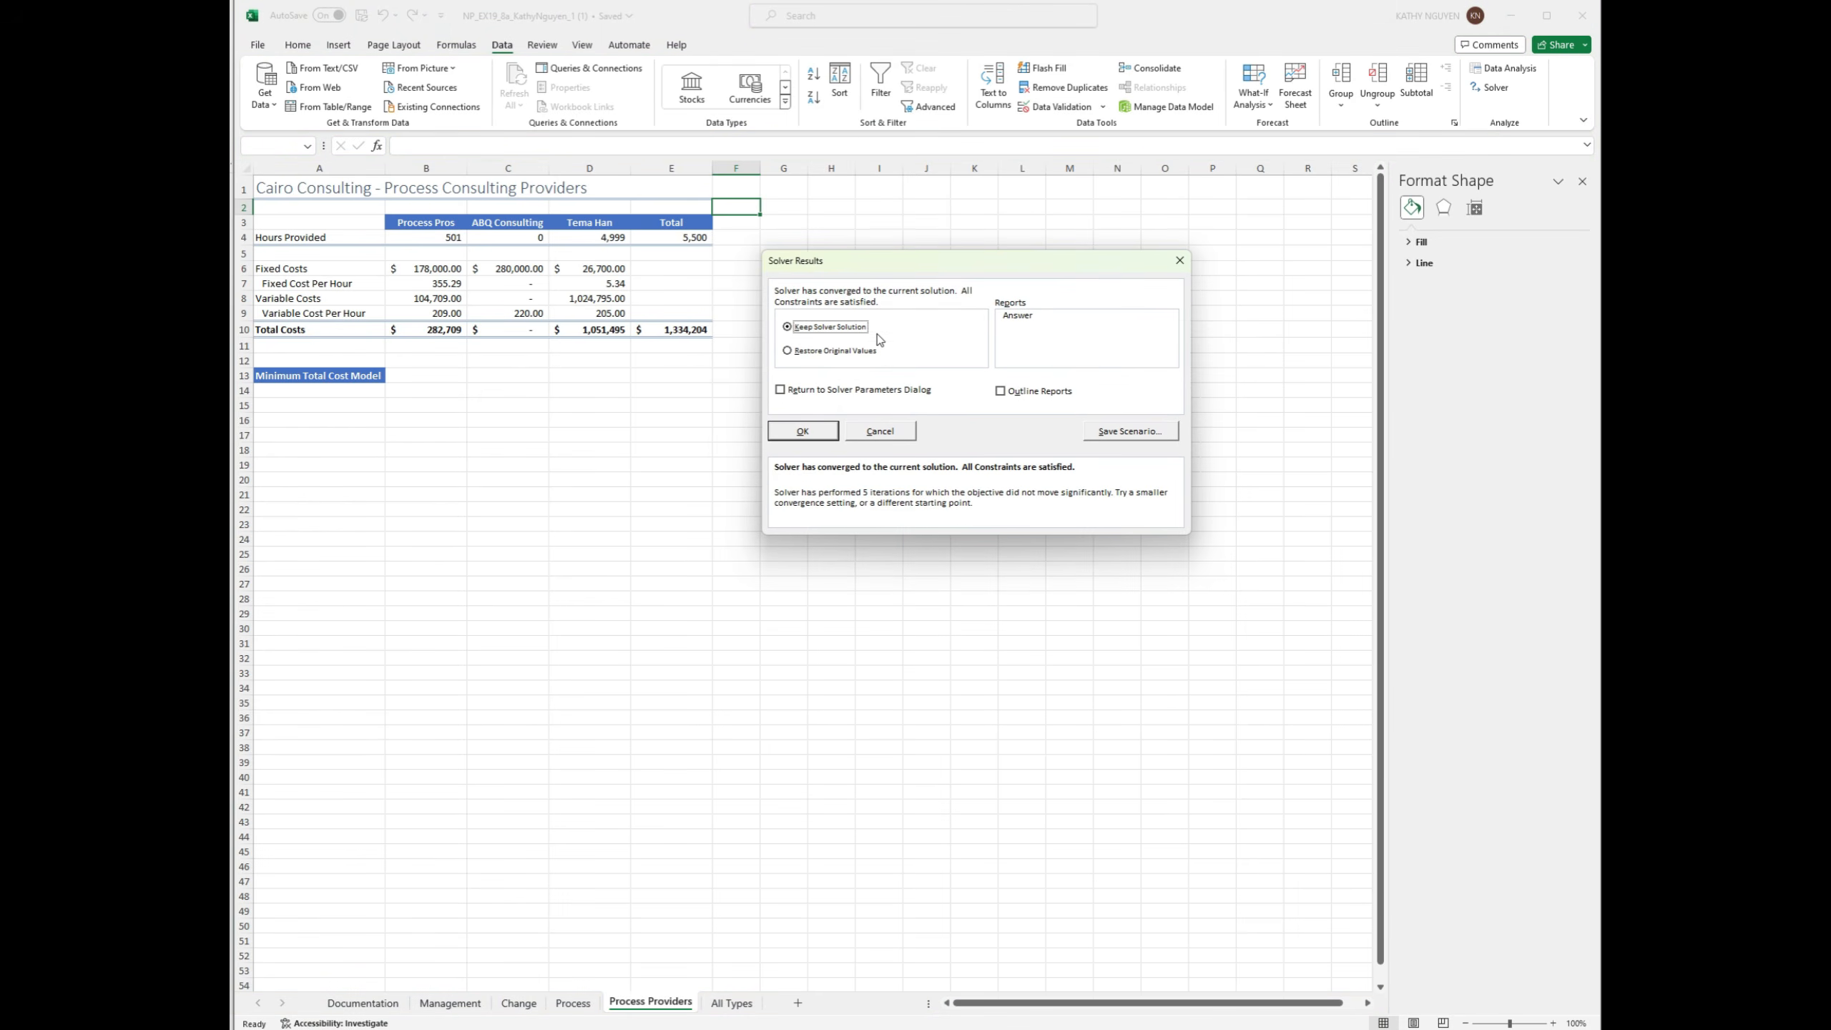
Step: Keep the Solver solution and return to the Solver parameters
left_click(782, 393)
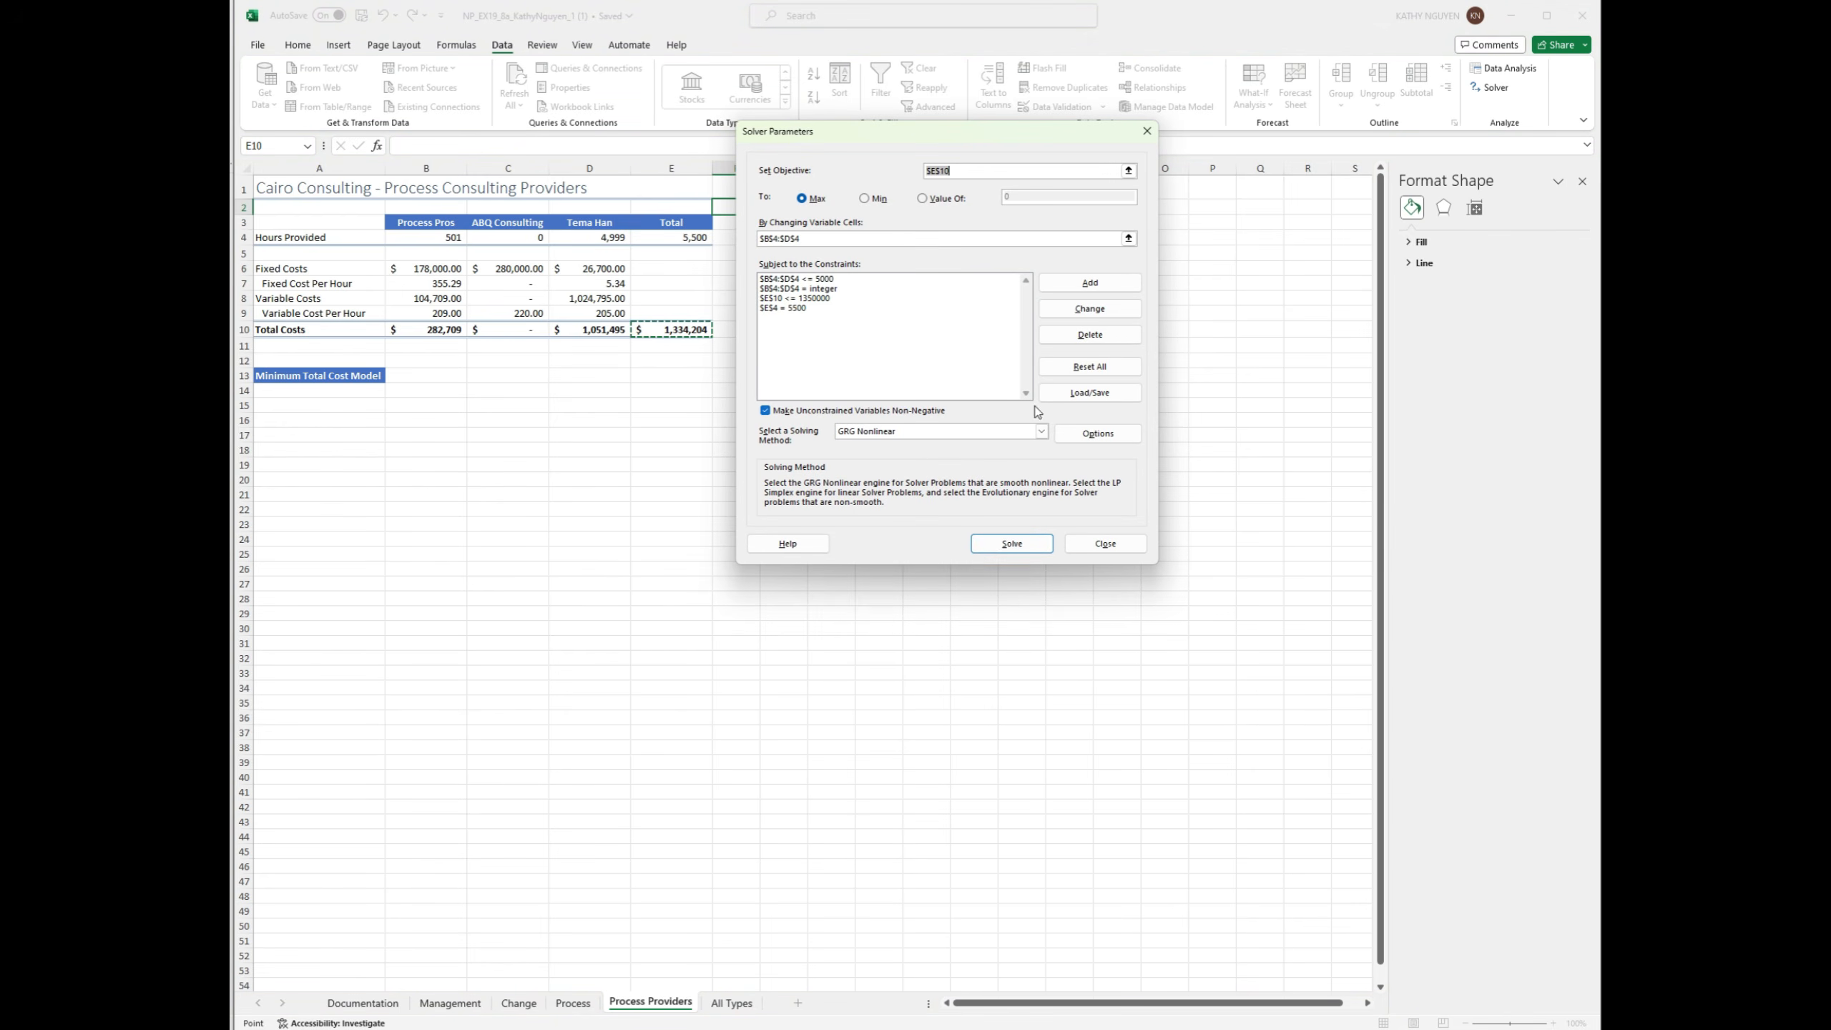
left_click(1088, 394)
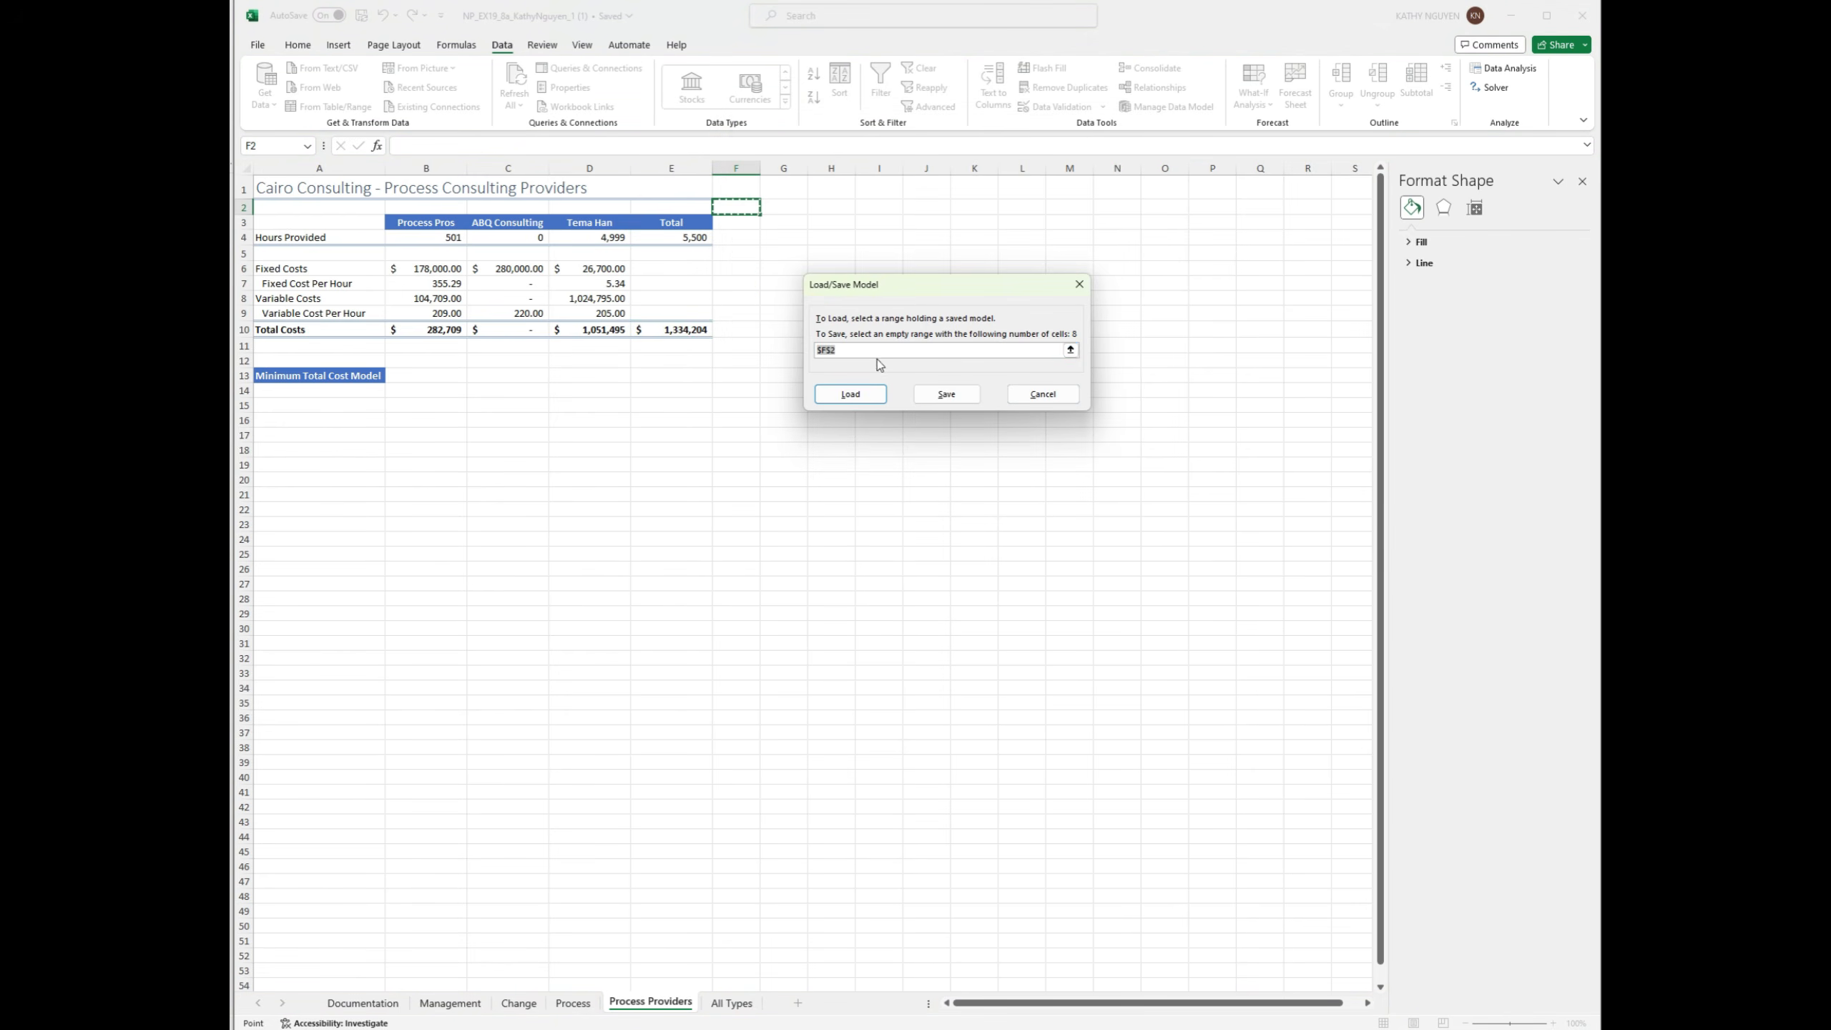
left_click_drag(346, 395, 331, 495)
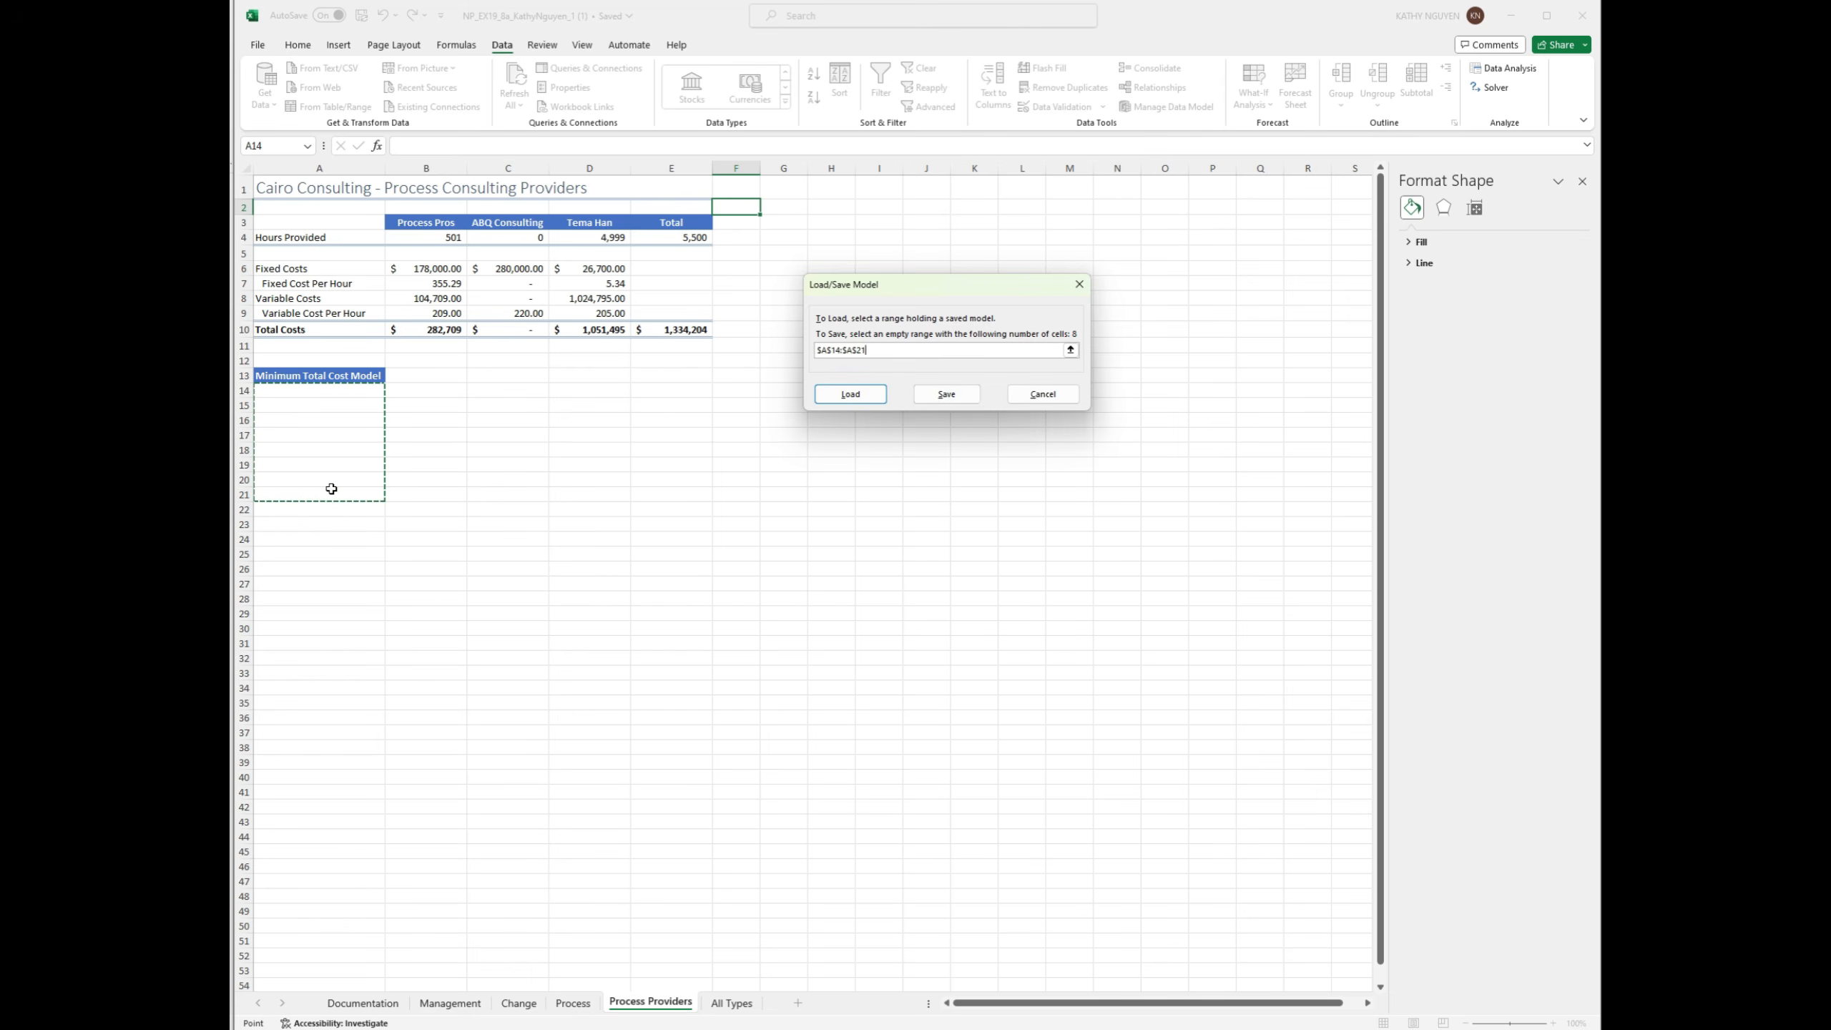
left_click(882, 398)
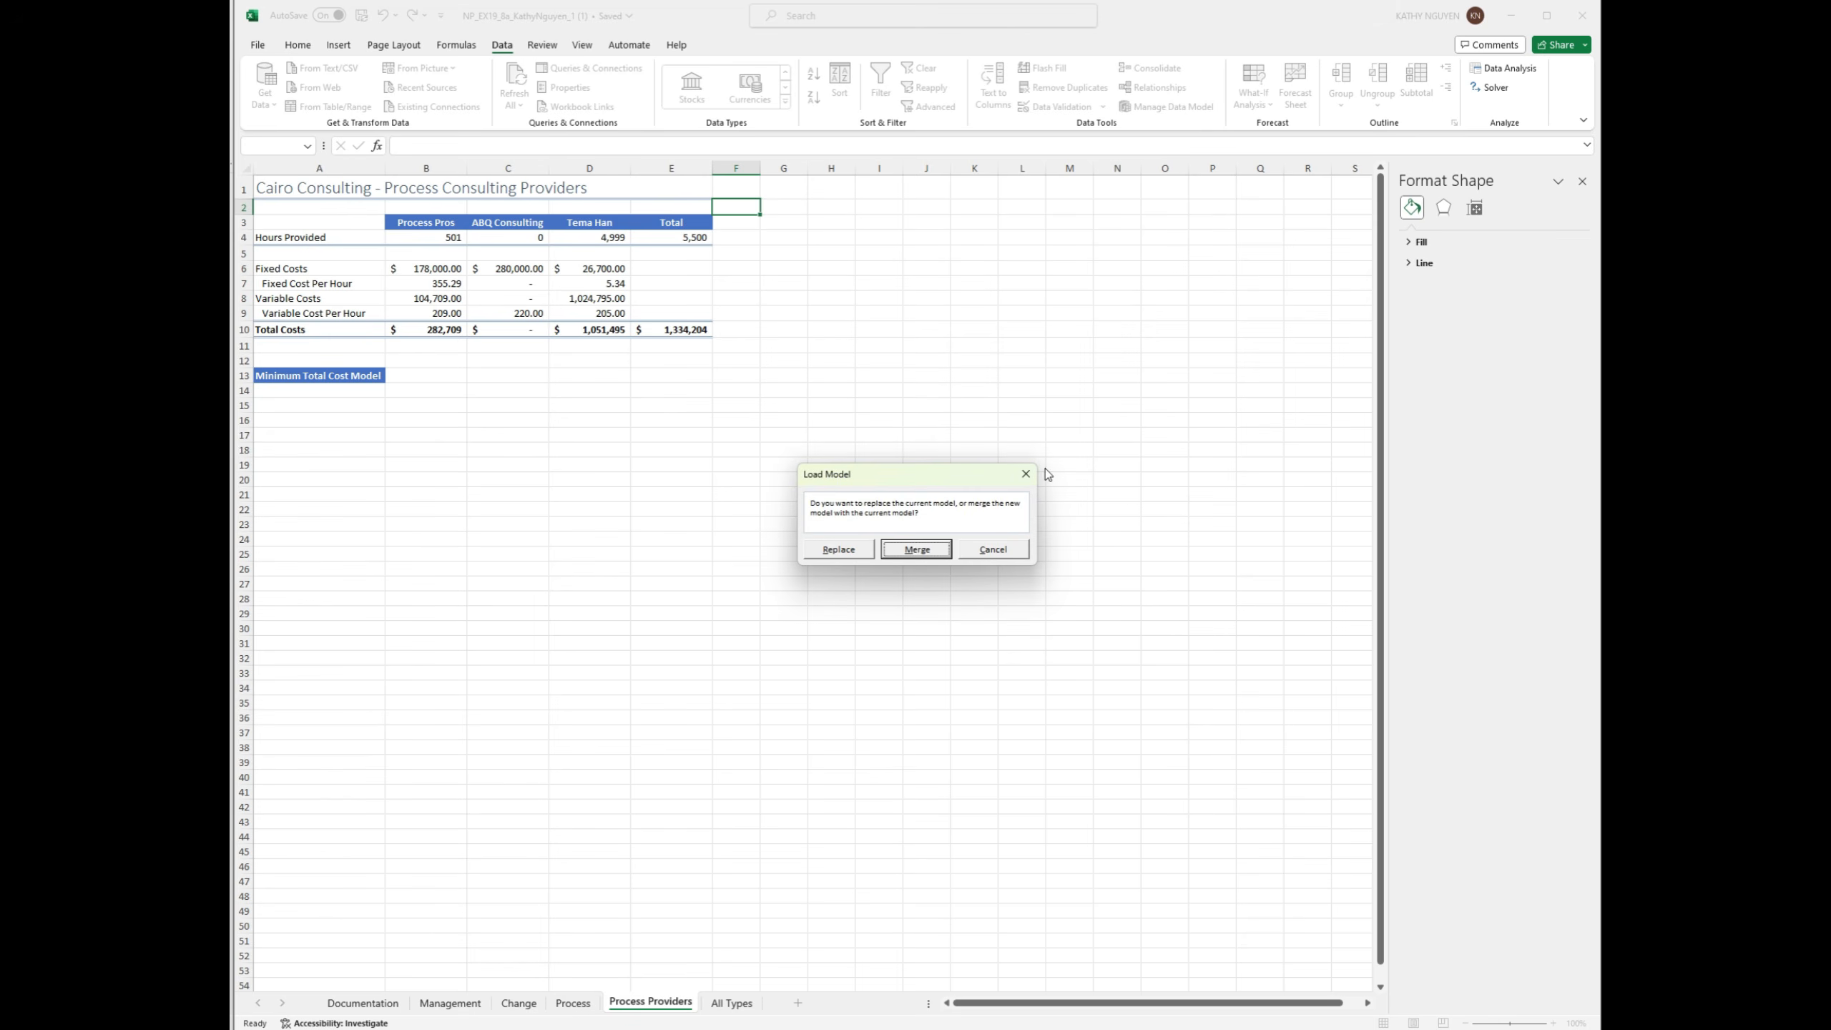
left_click(914, 550)
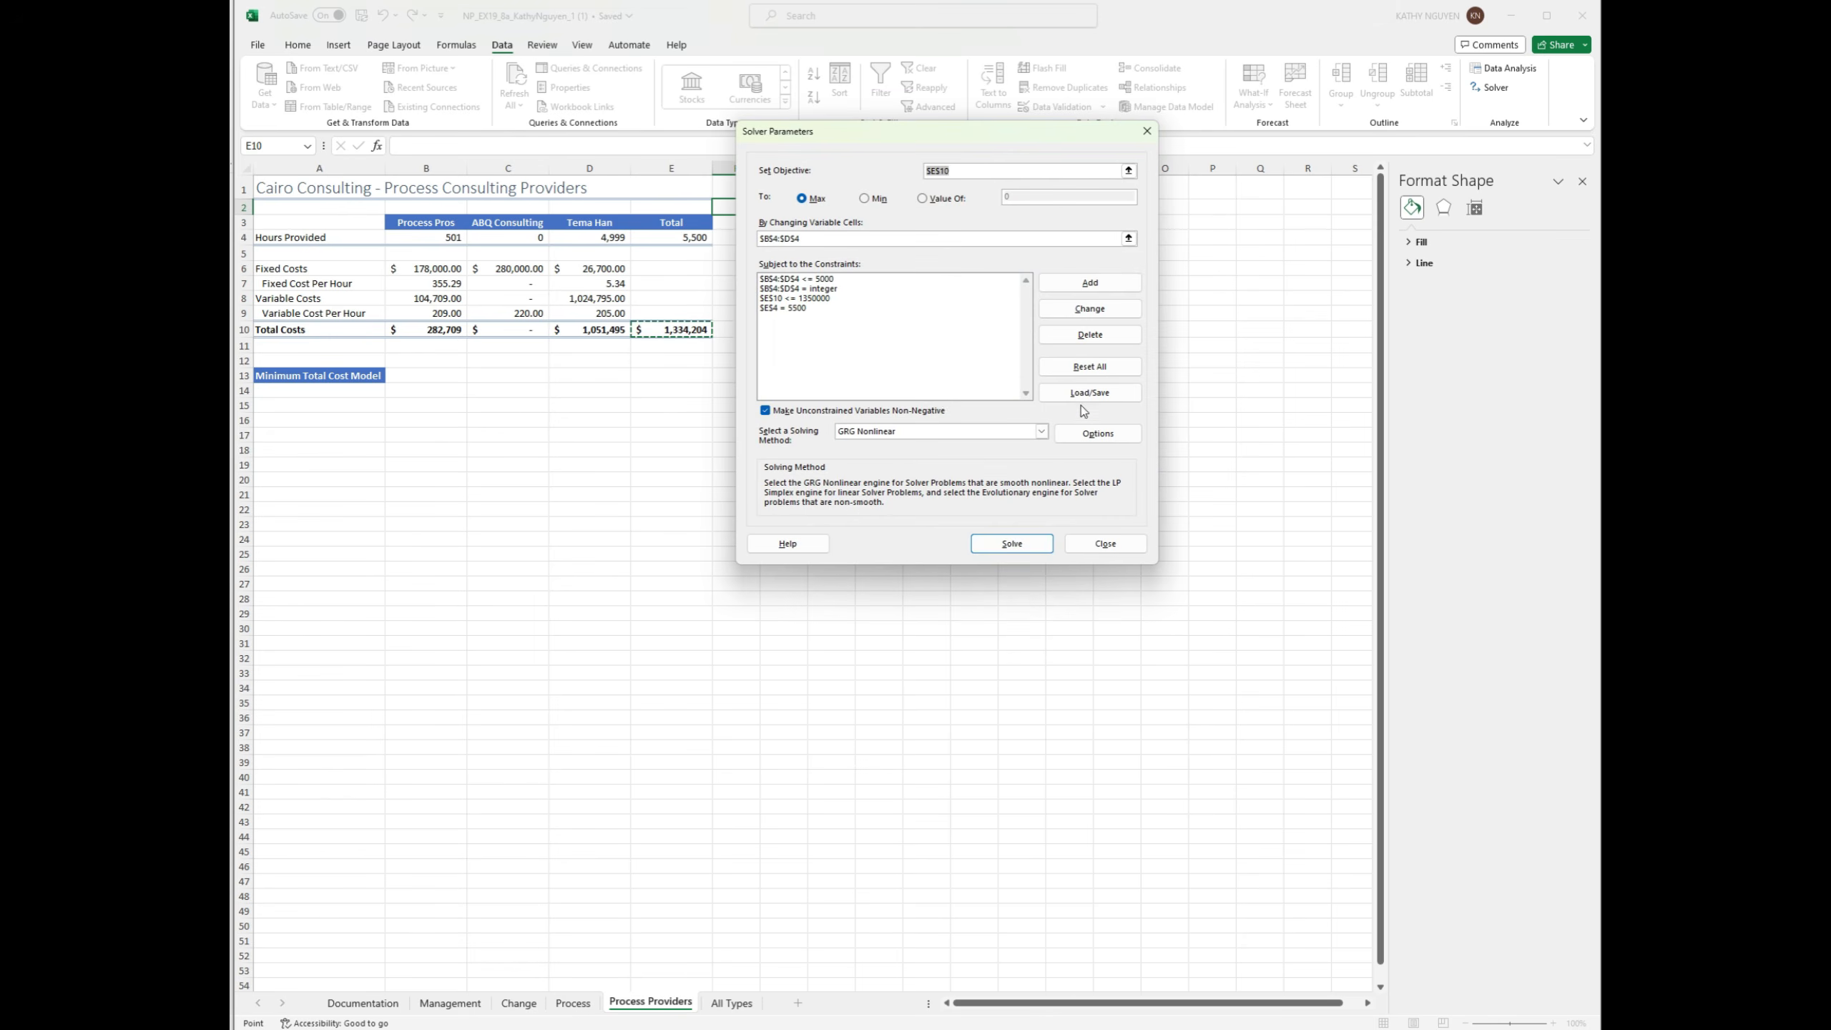
Step: Save the Solver model to A14:A21 under the Minimum Total Cost Model heading and close Solver
left_click(1085, 413)
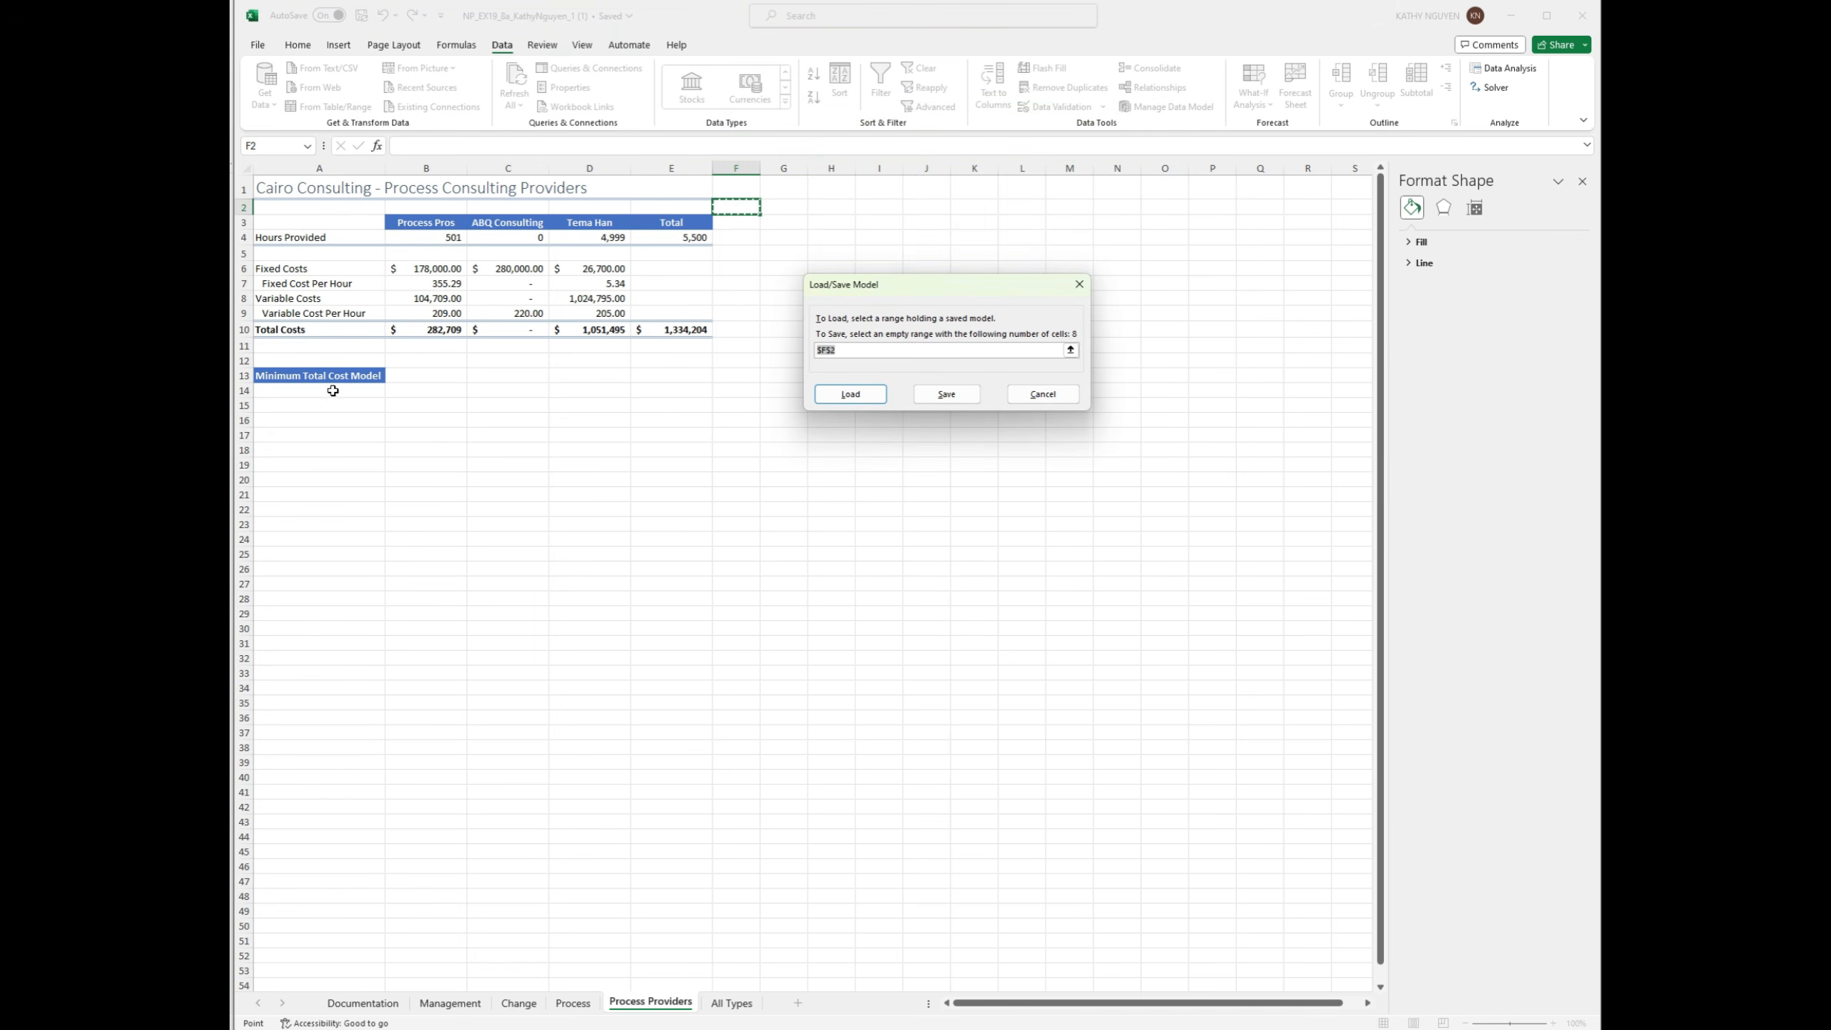
left_click_drag(335, 391, 303, 455)
left_click(946, 398)
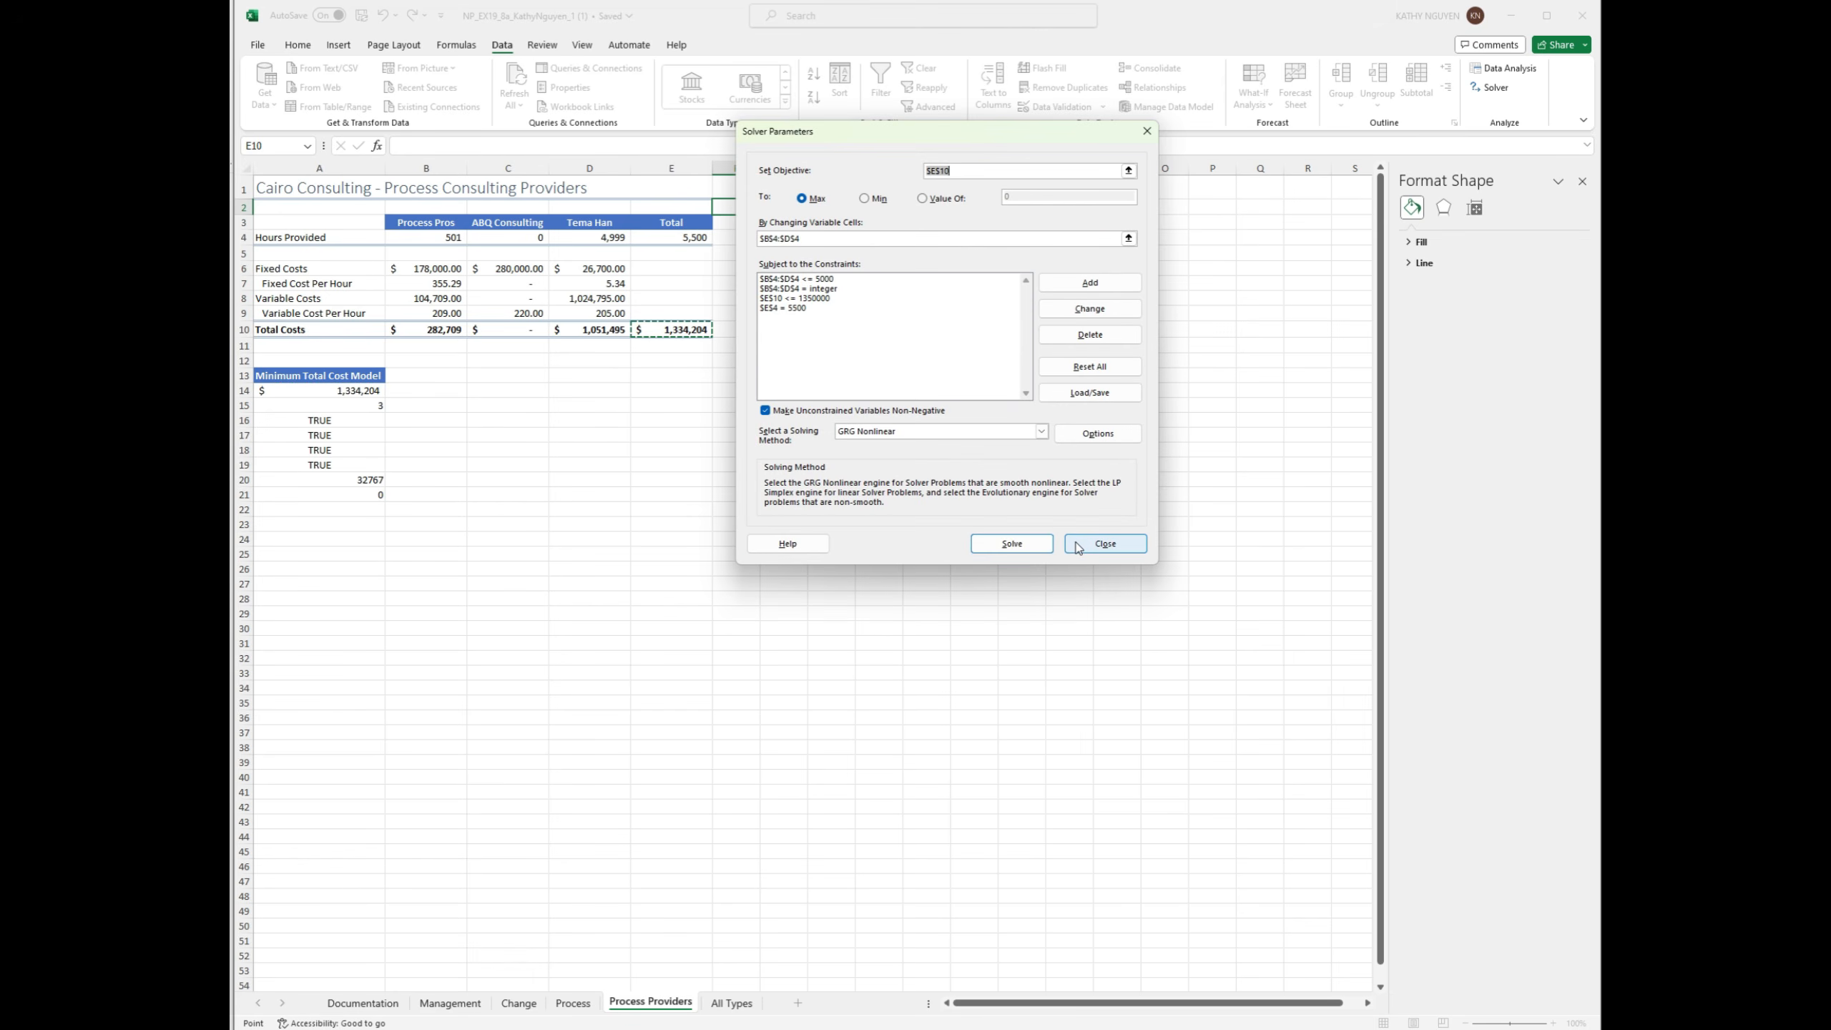
left_click(1105, 543)
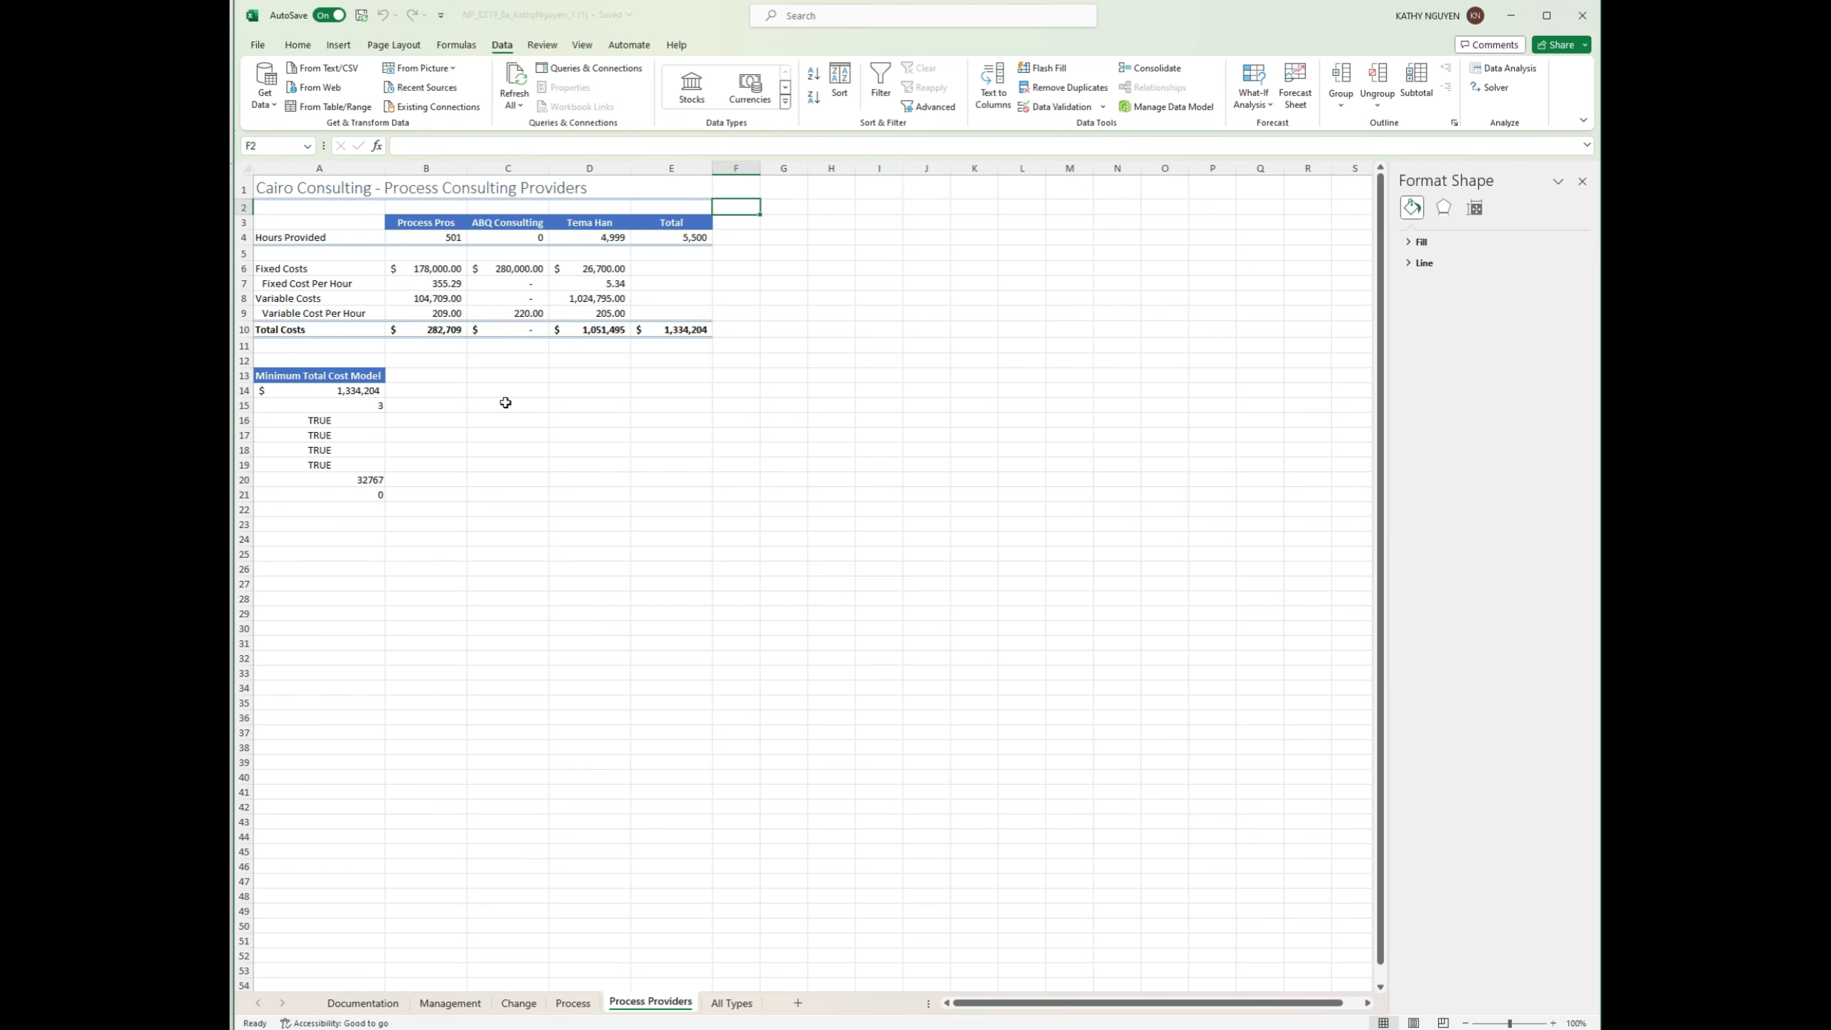
Step: Create a Scenario Summary report from the All Types worksheet with B17:D17 as the result cells
left_click(731, 1003)
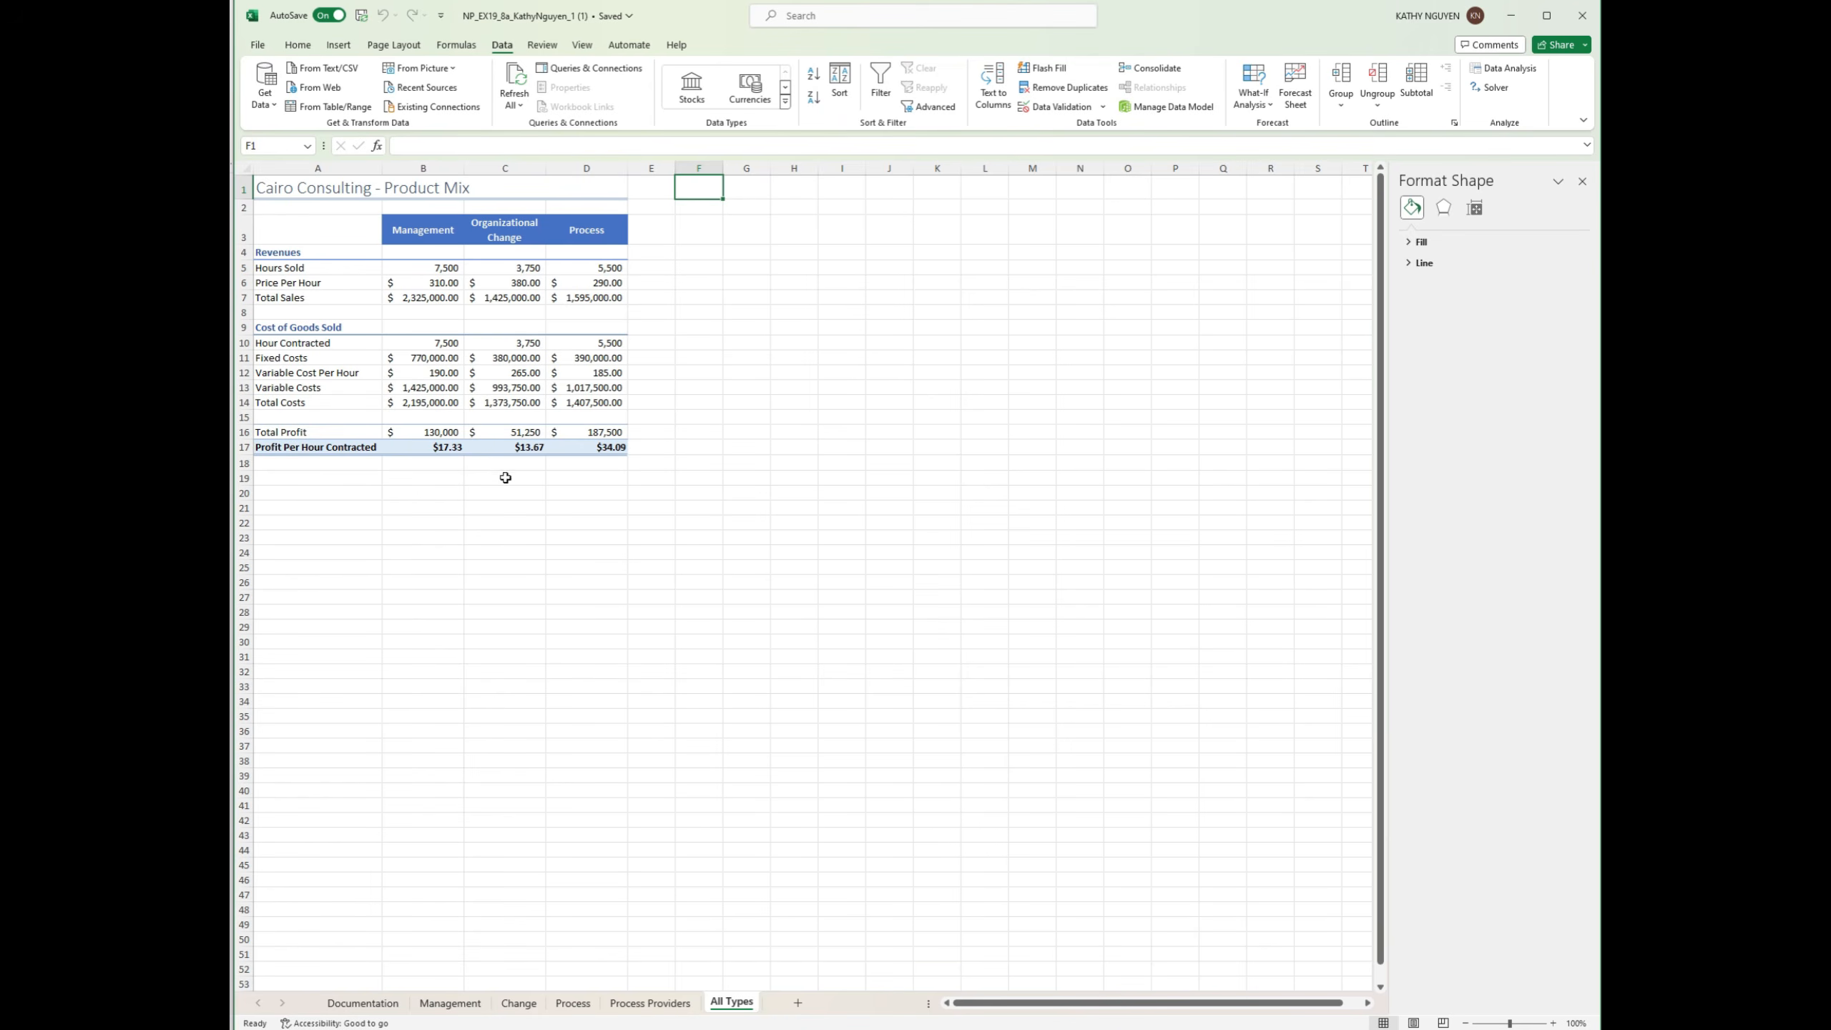
left_click(1255, 94)
left_click(1280, 128)
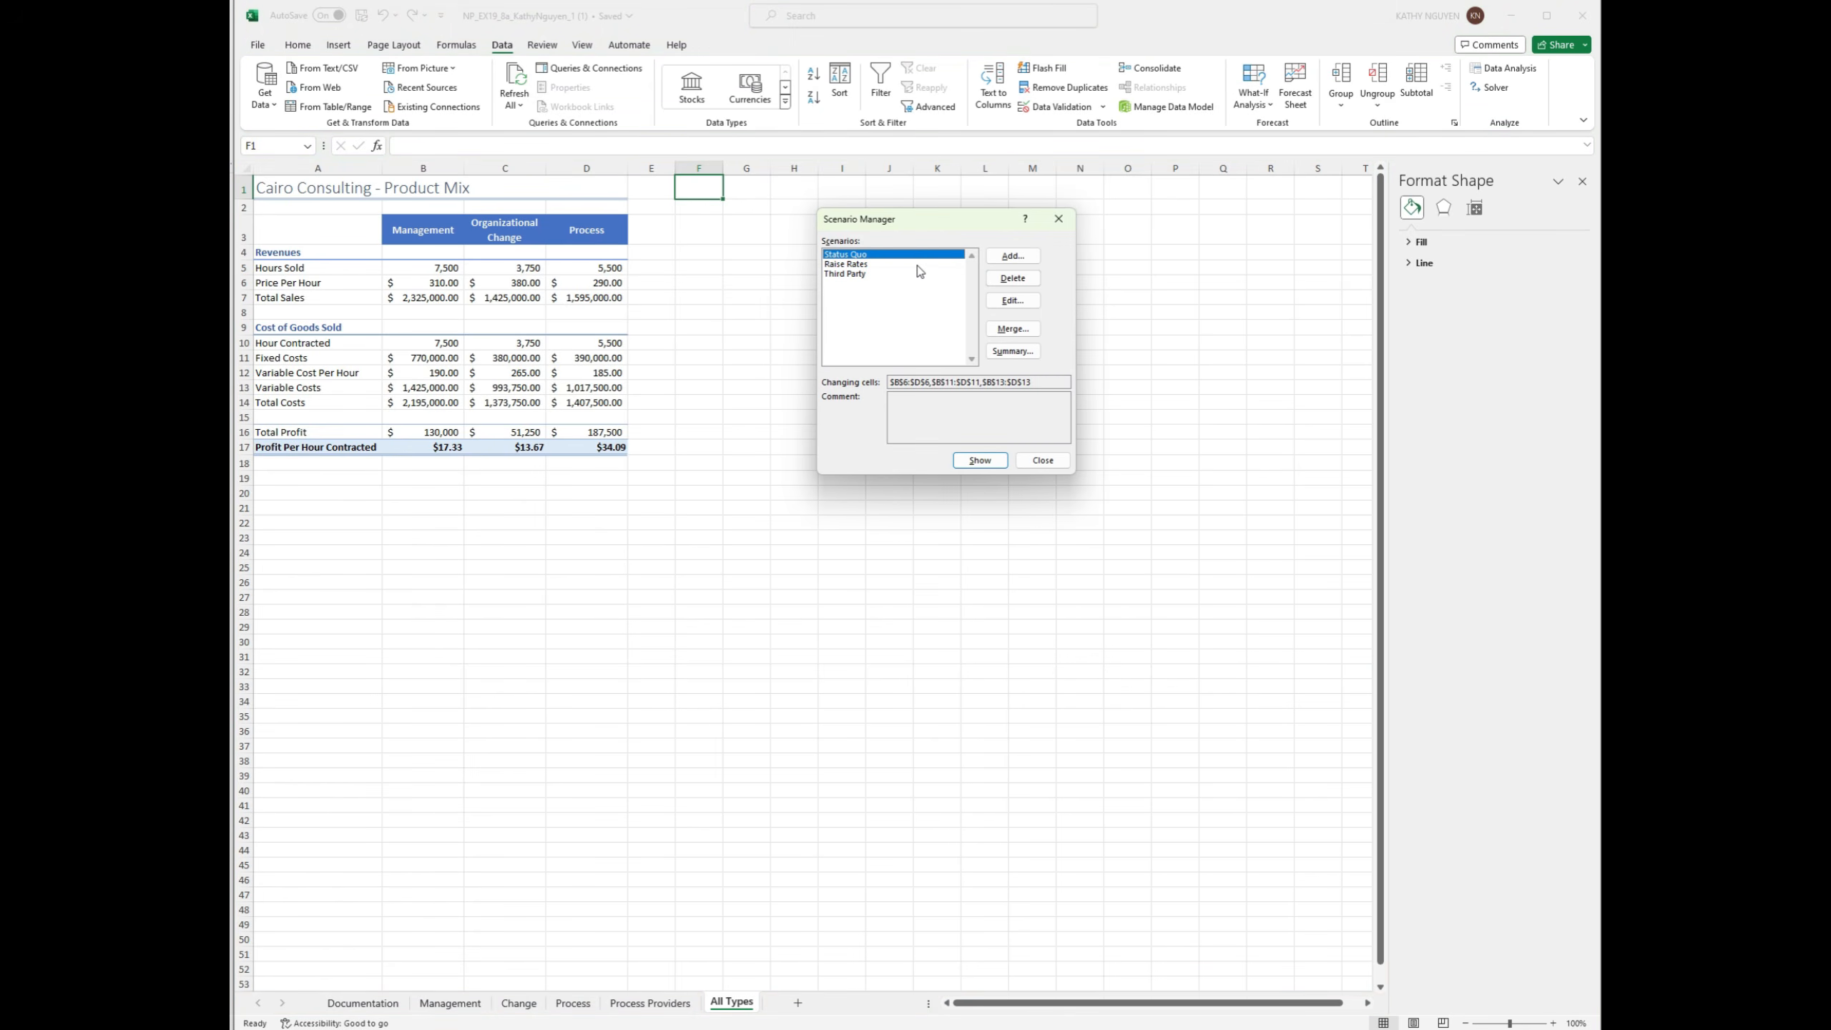
left_click(1011, 351)
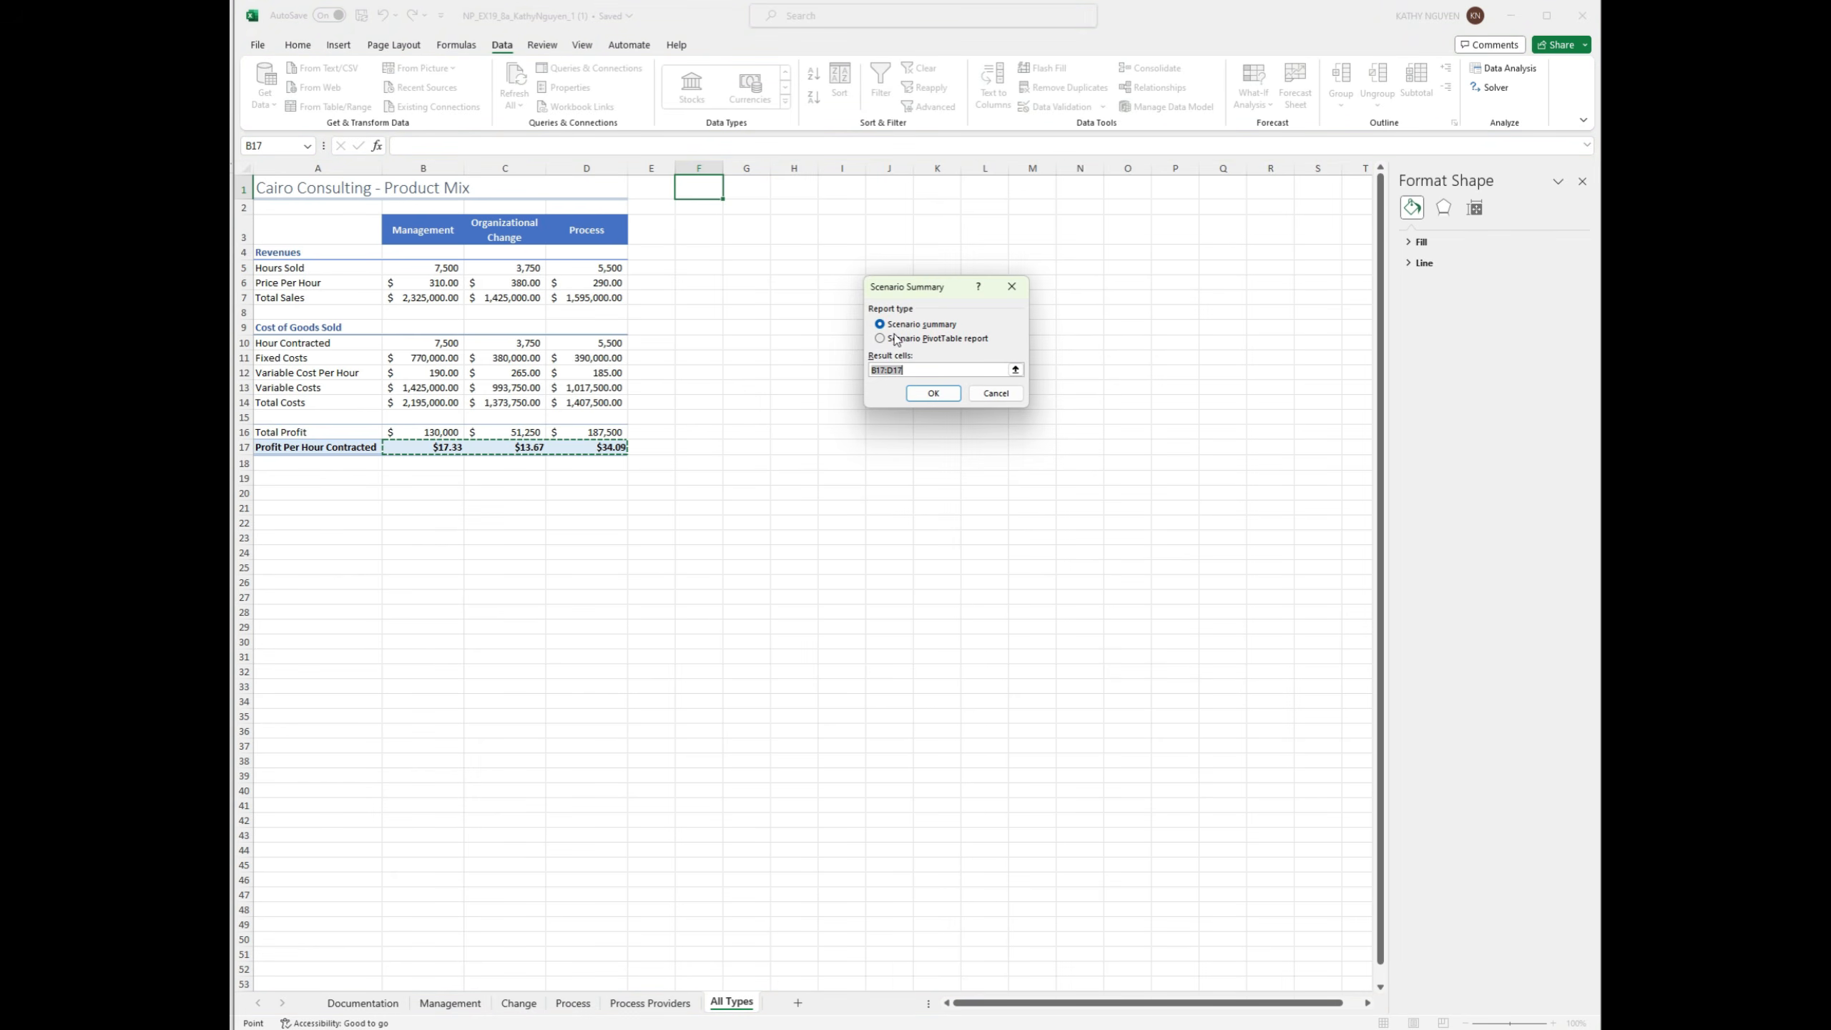
left_click(930, 394)
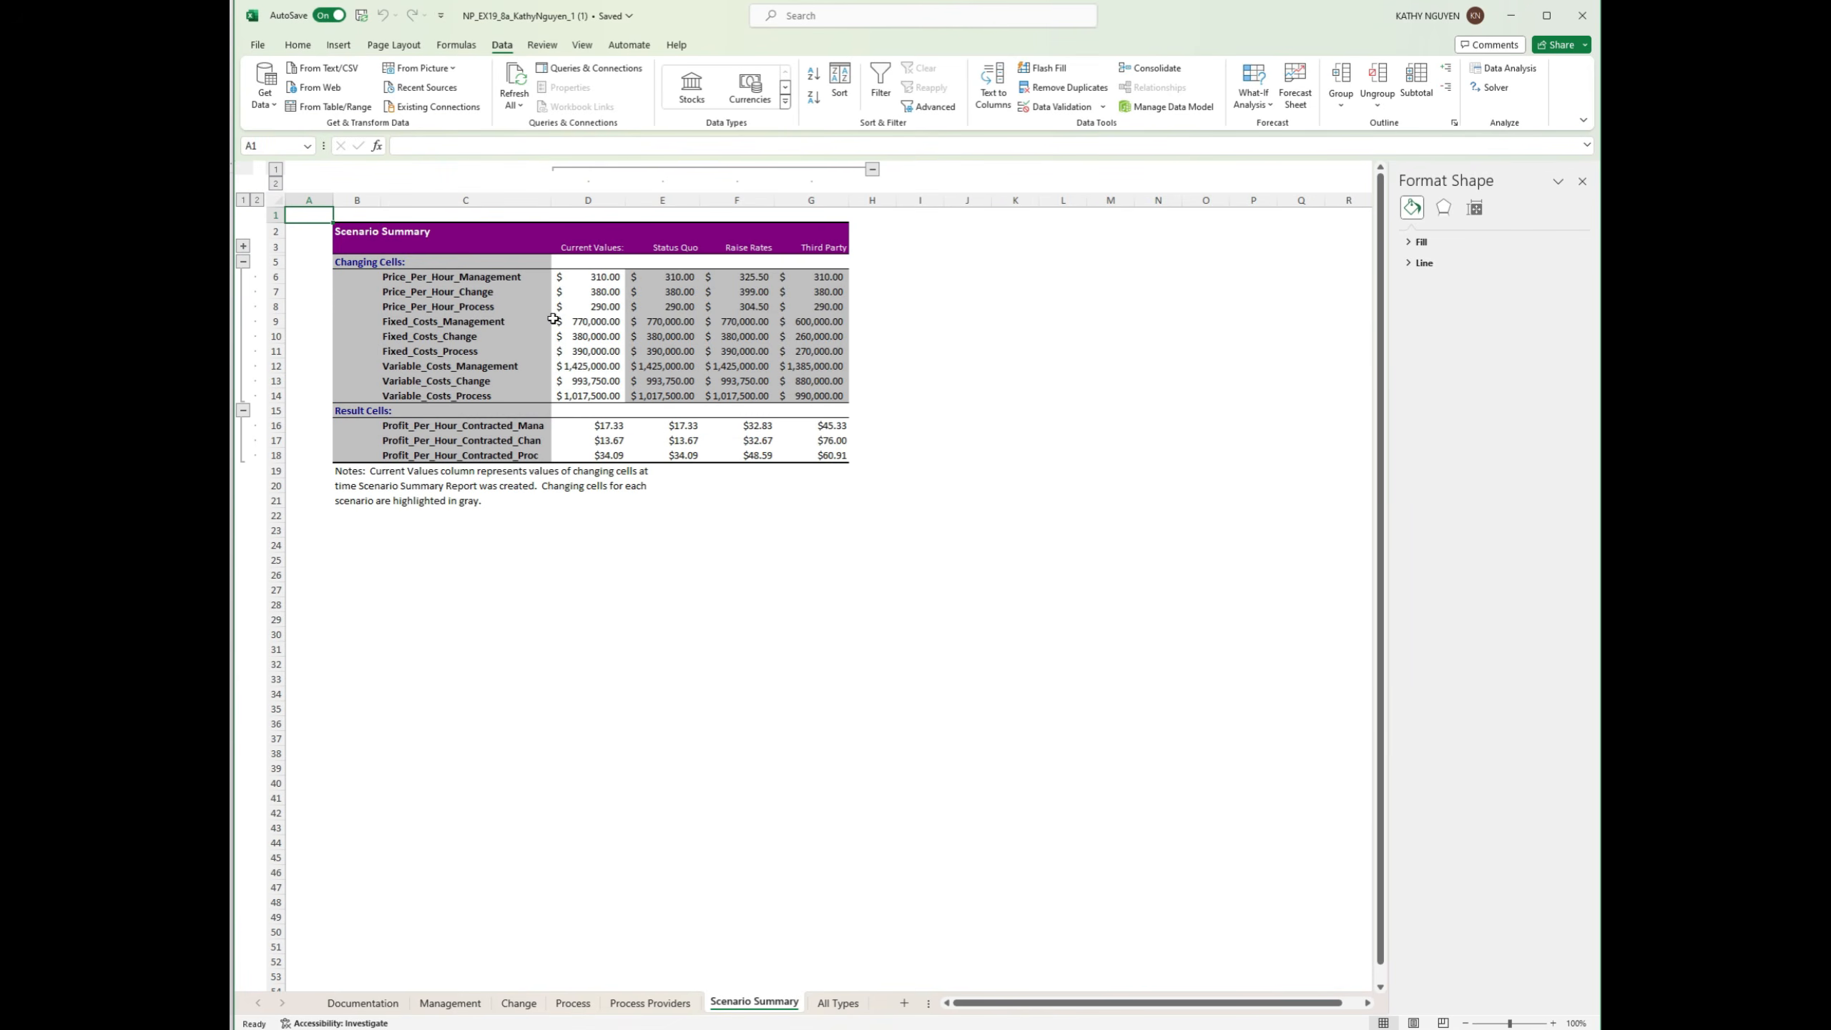
Step: Create a Scenario PivotTable report from the All Types worksheet with B17:D17 as the result cells
left_click(829, 1002)
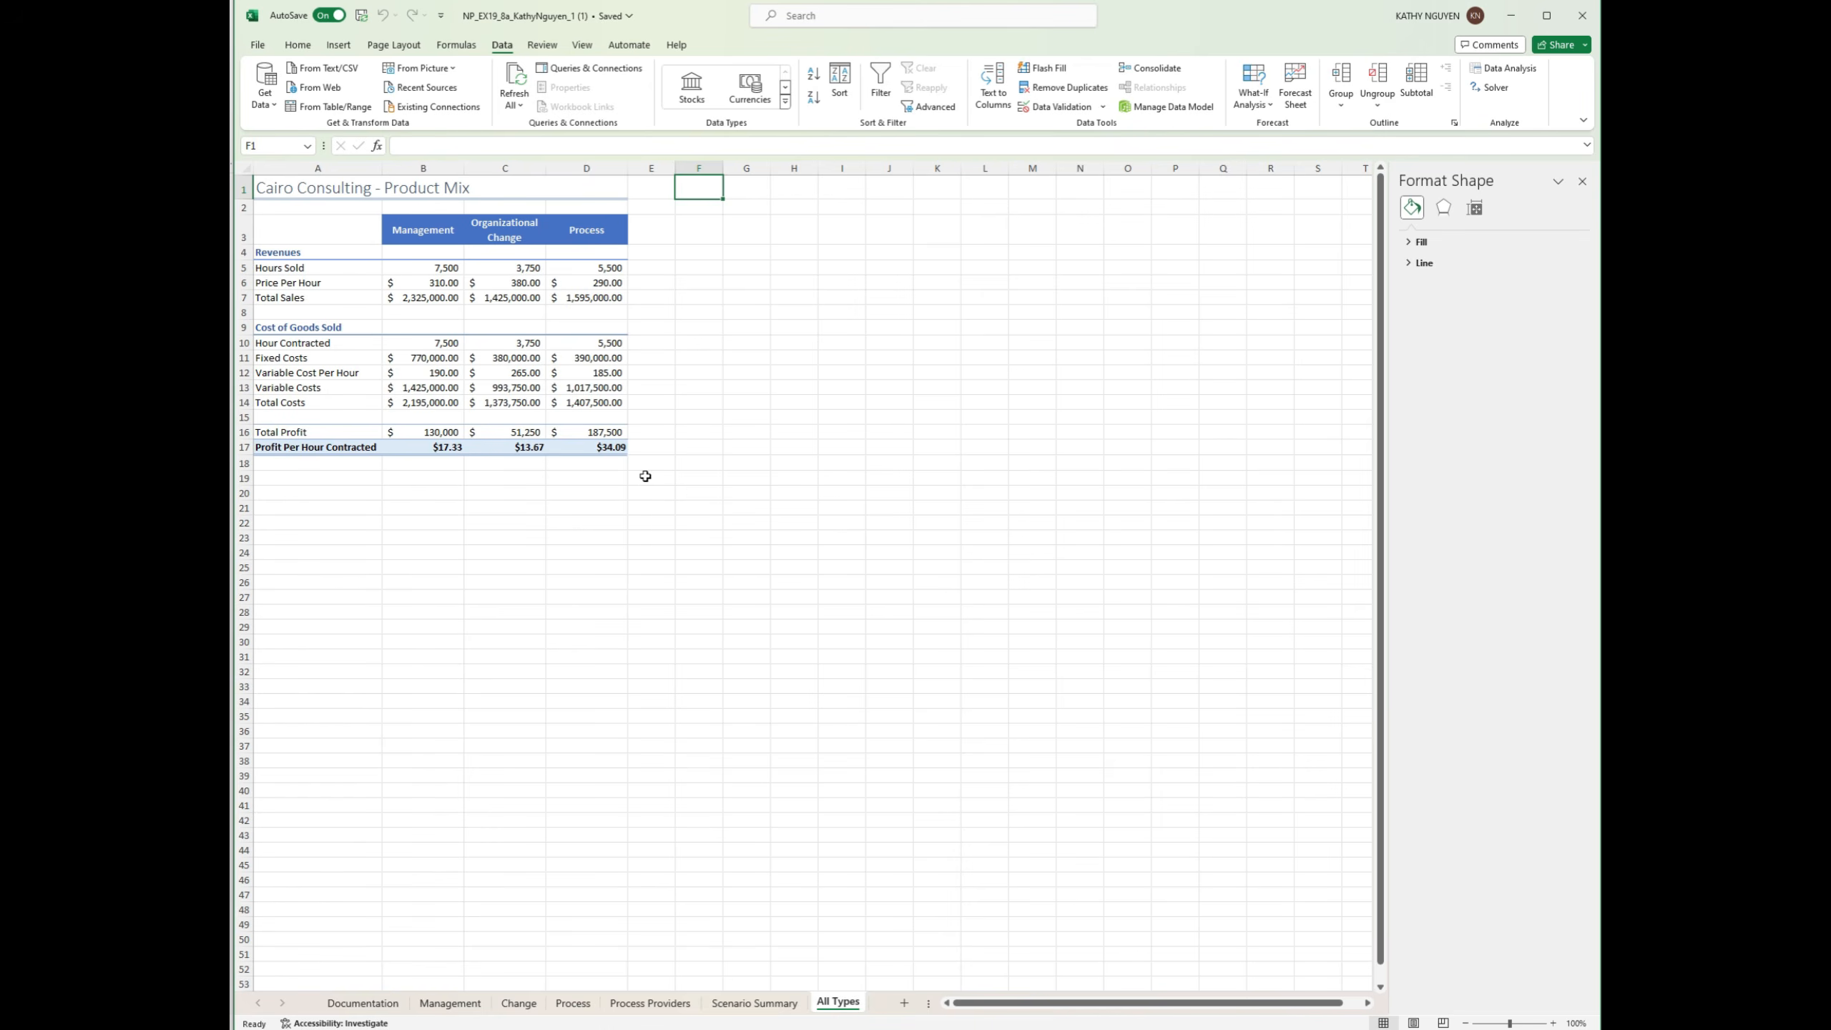
left_click(1254, 90)
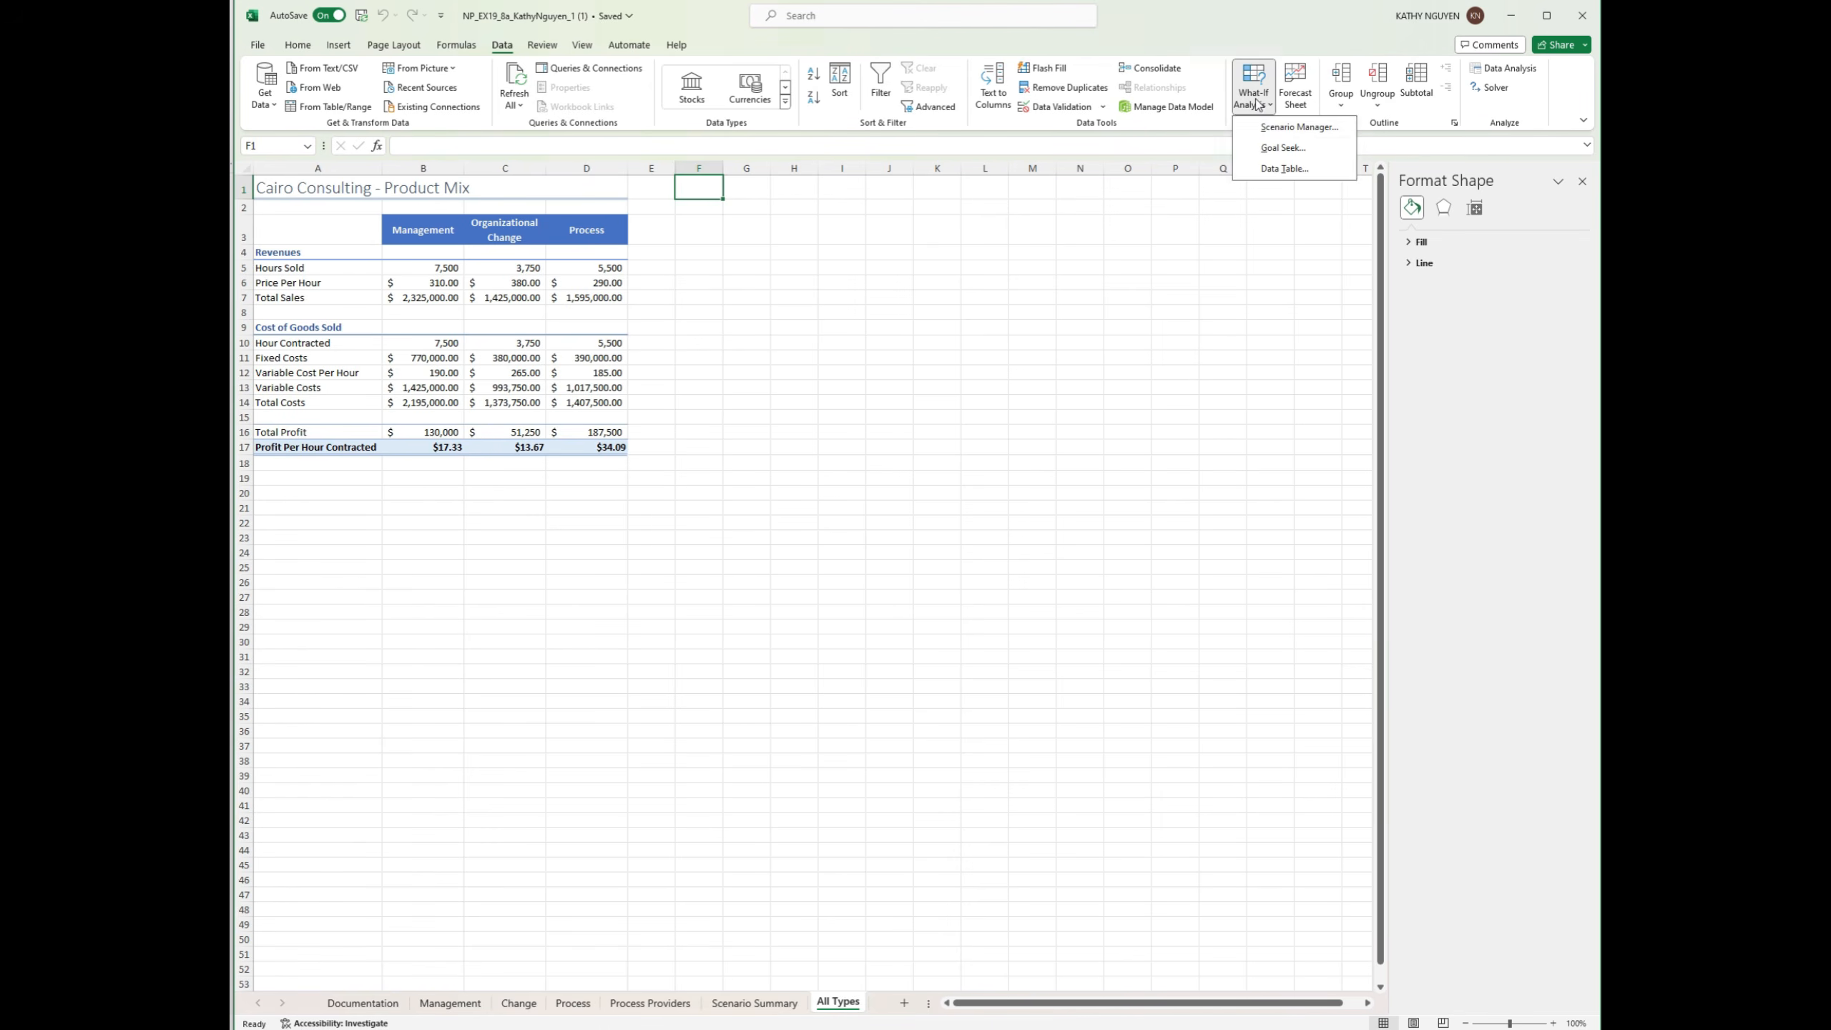
left_click(1272, 131)
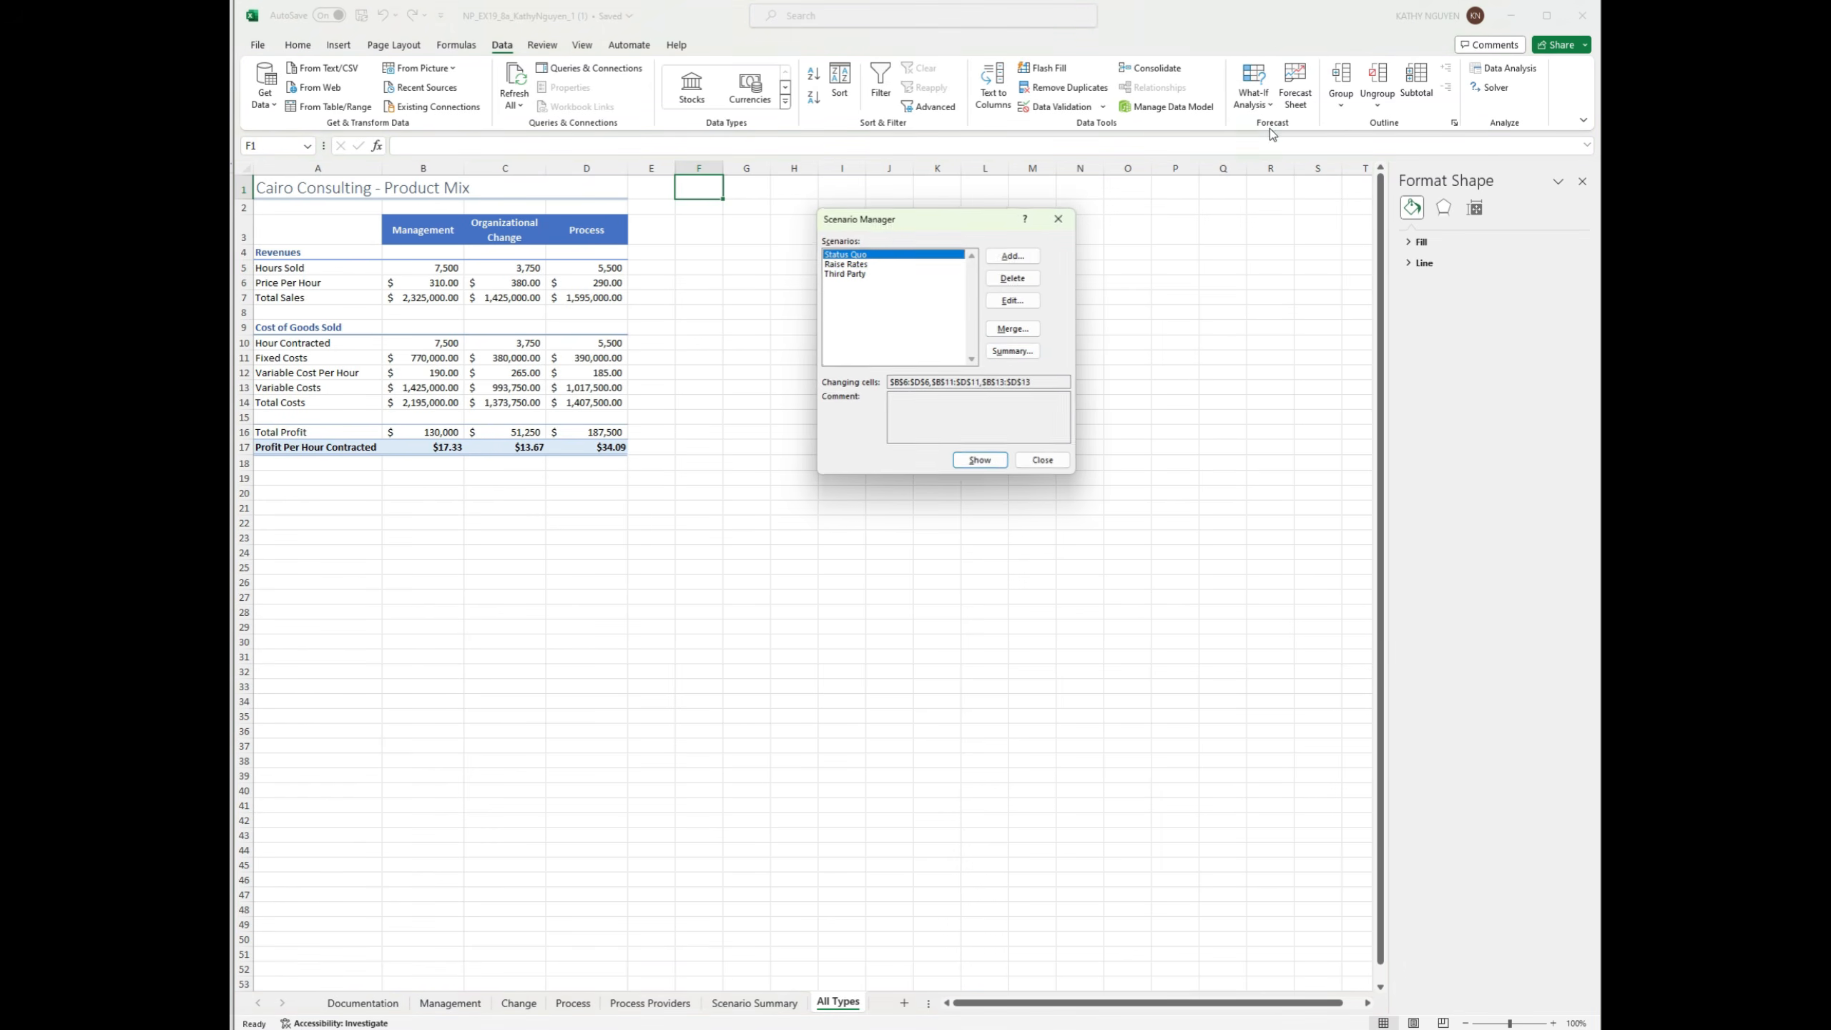
left_click(1007, 356)
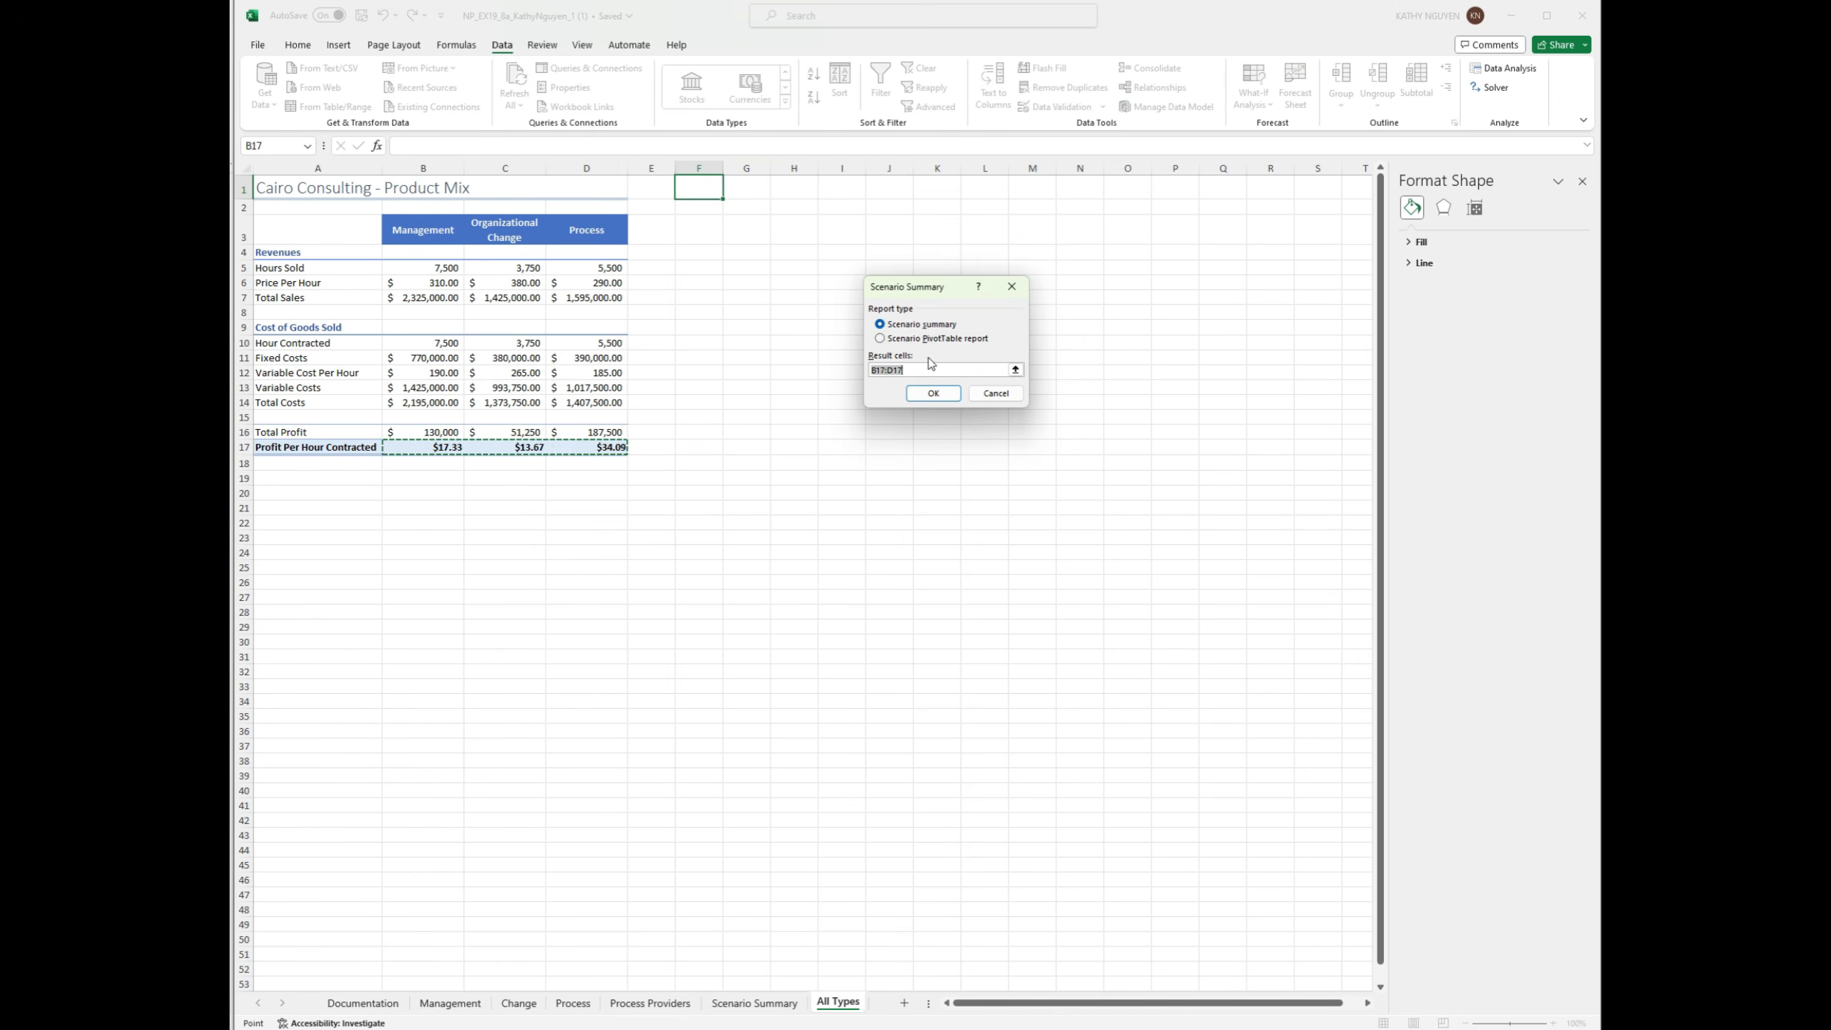
left_click(895, 339)
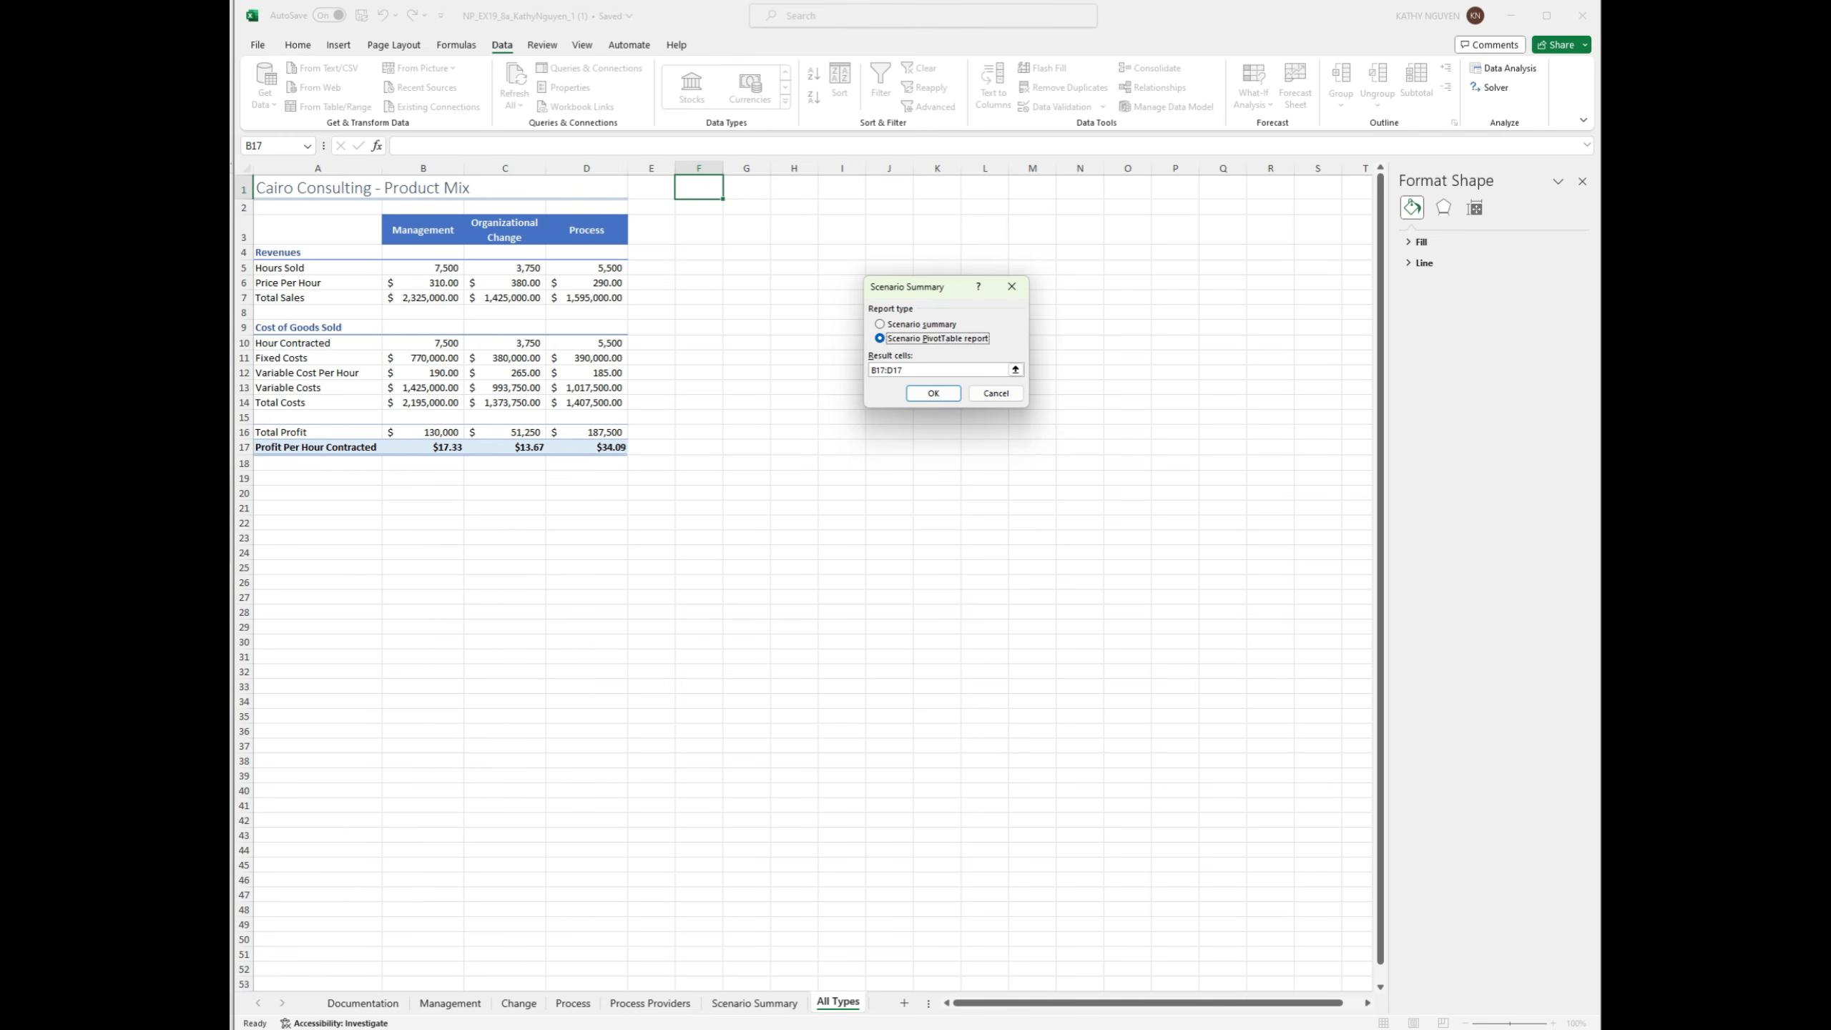
left_click(933, 393)
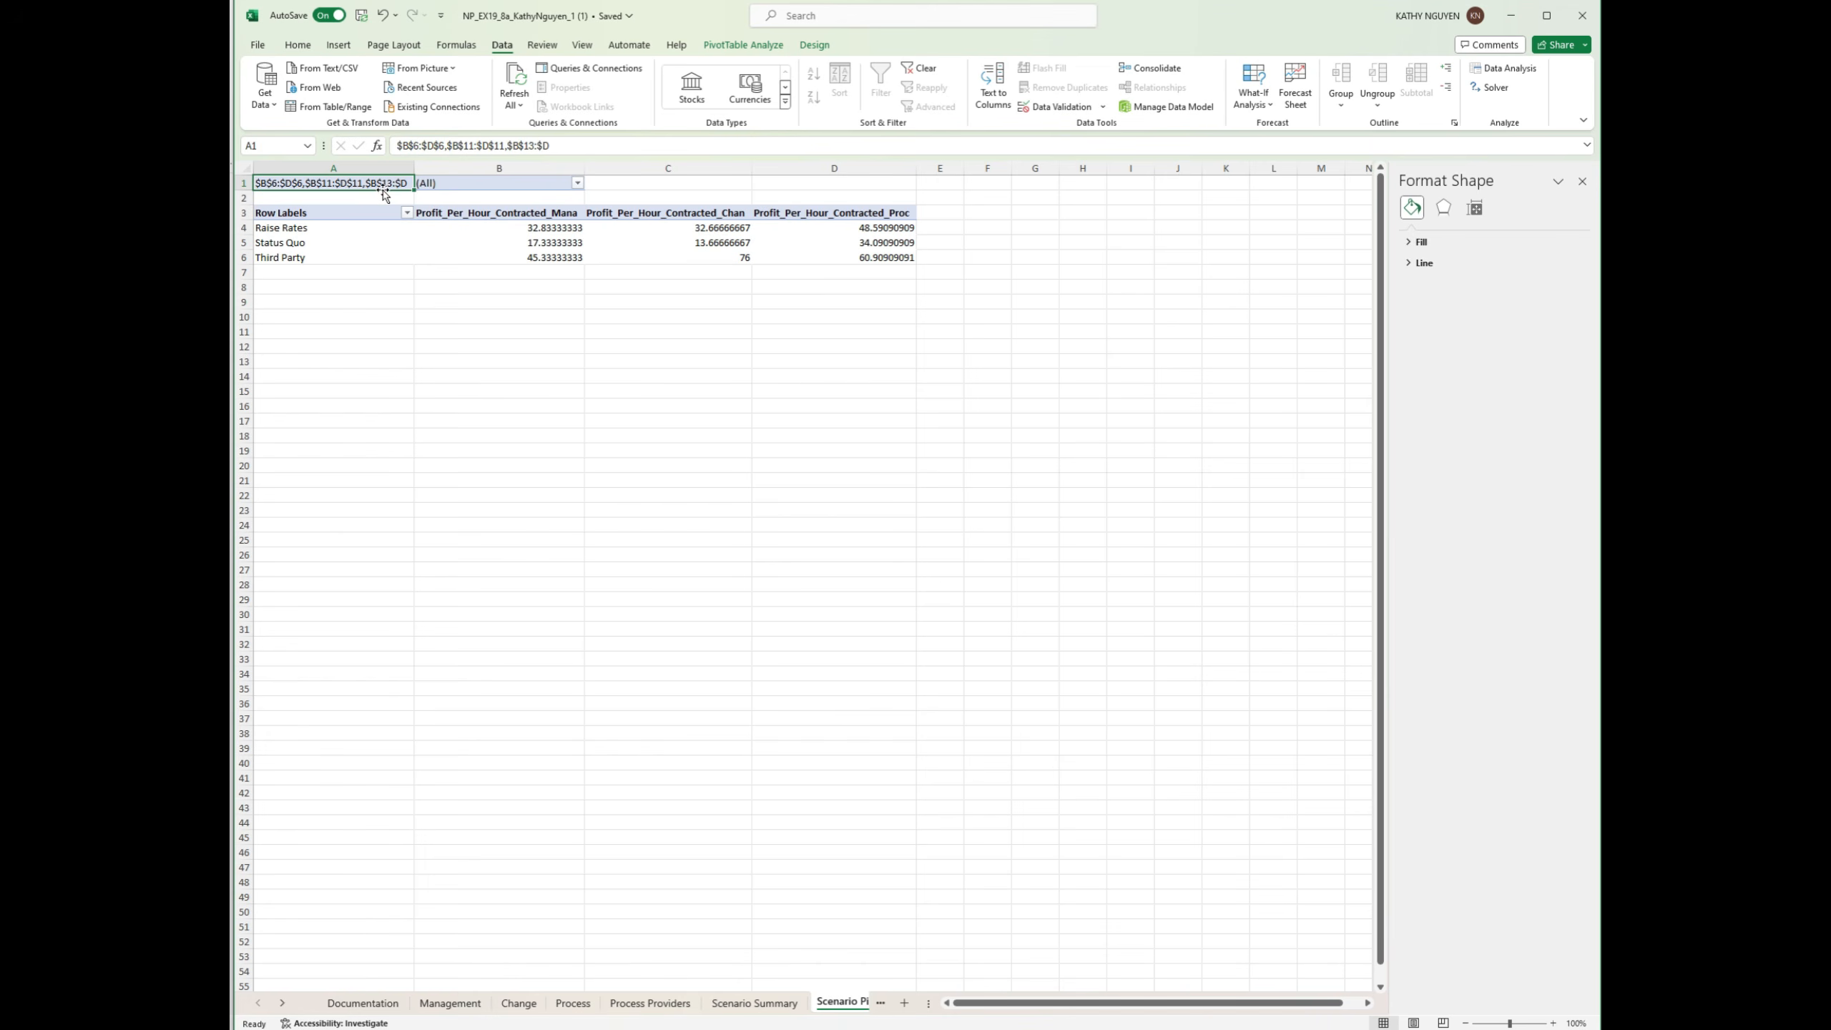
Step: Try removing the report filter field from the scenario PivotTable, and undo the removal
right_click(405, 185)
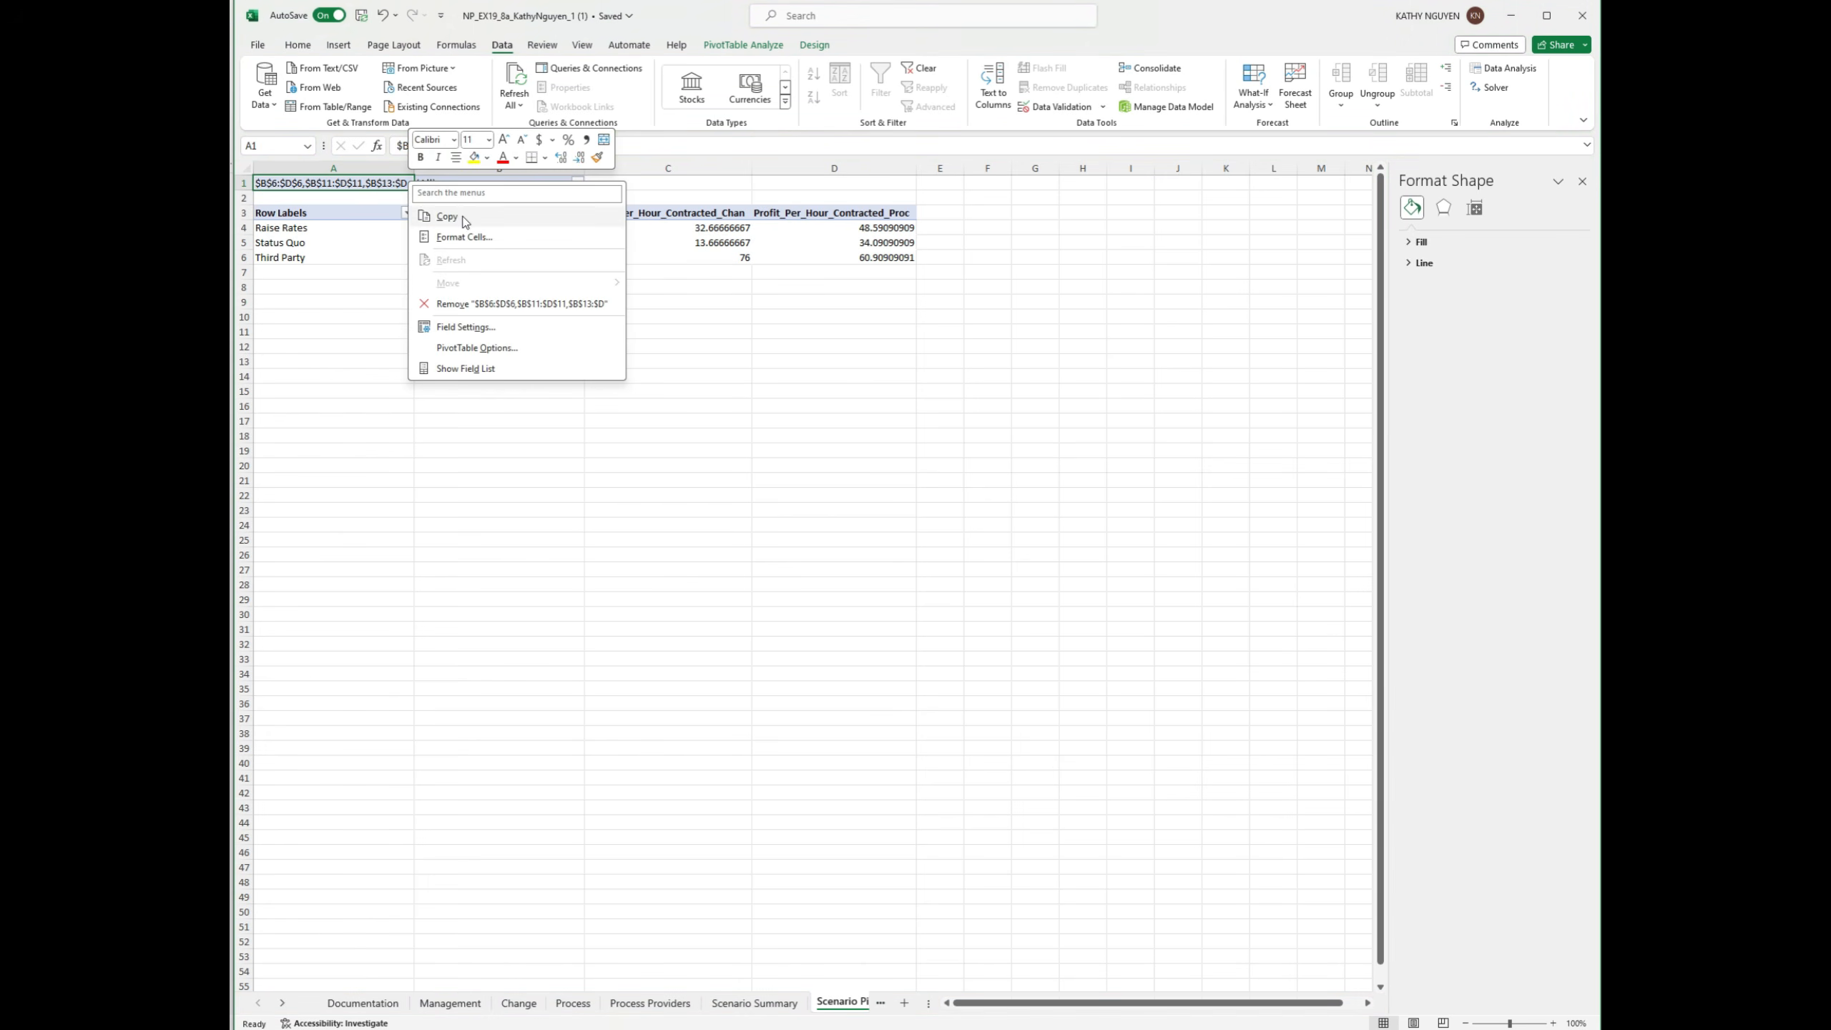
left_click(479, 304)
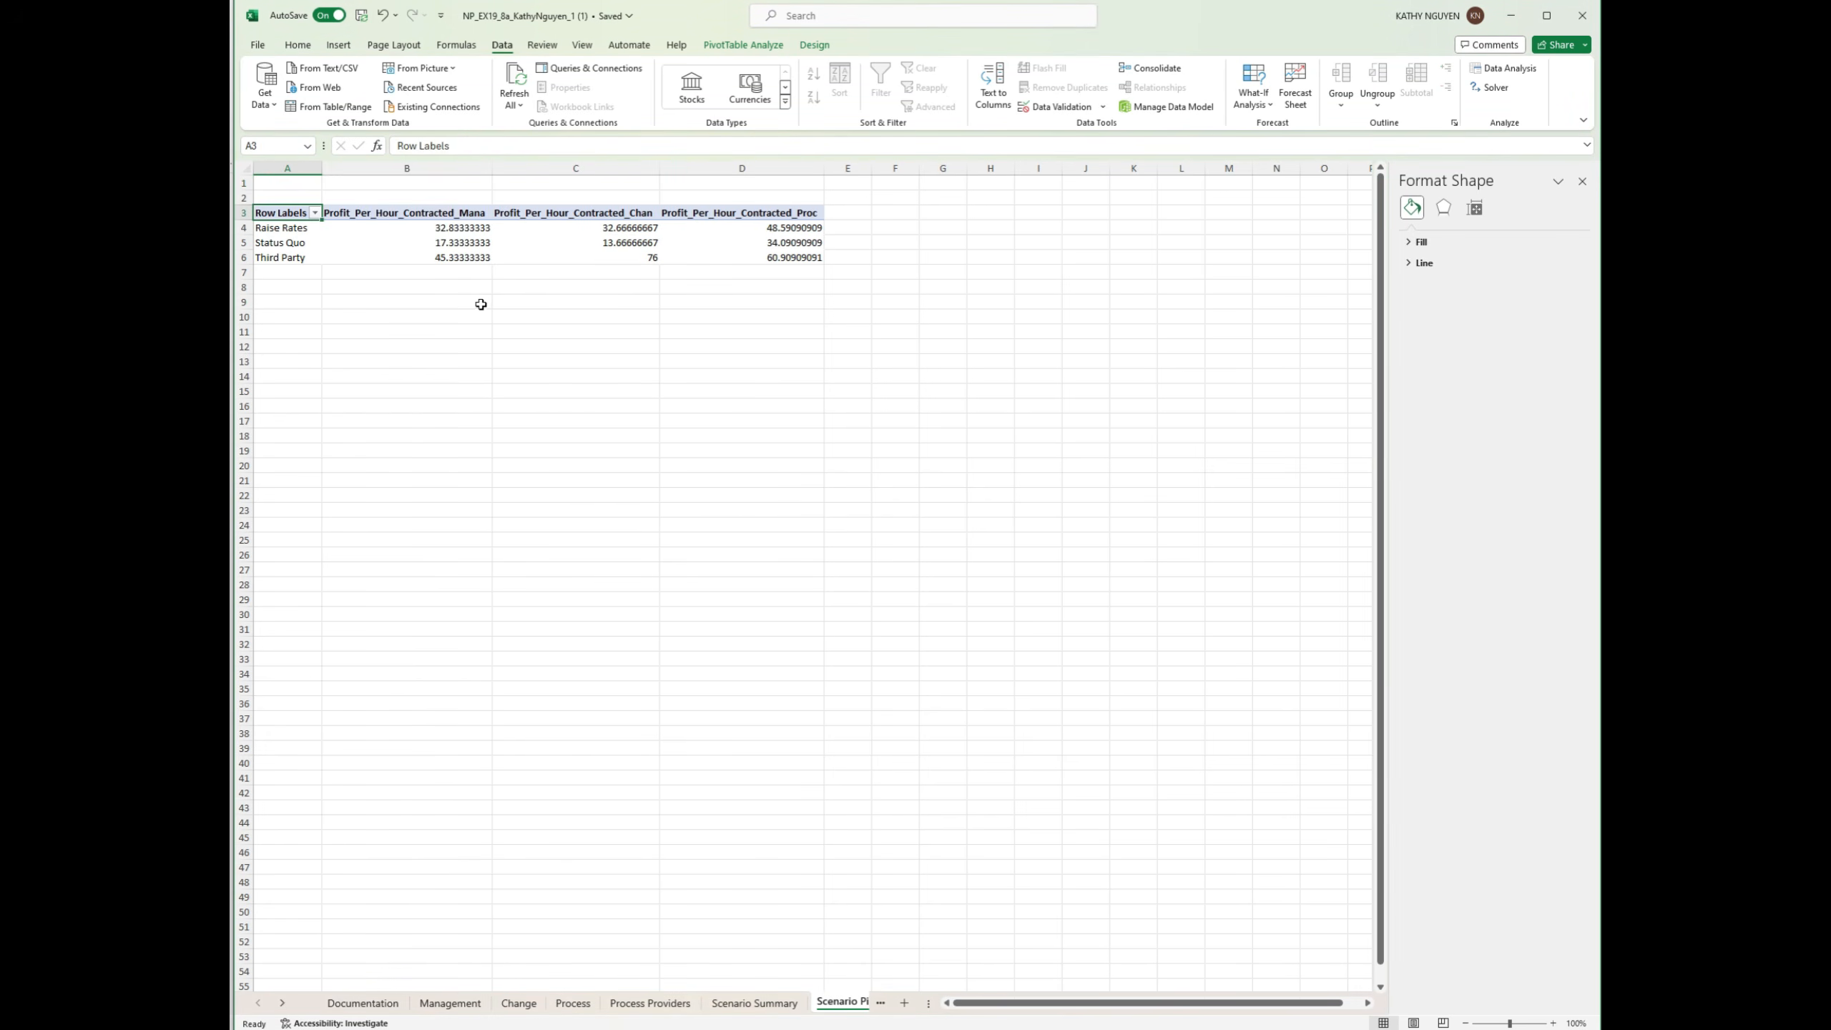
key("ctrl+z")
Step: Set the subtotals of the PivotTable's report filter field to None
right_click(303, 186)
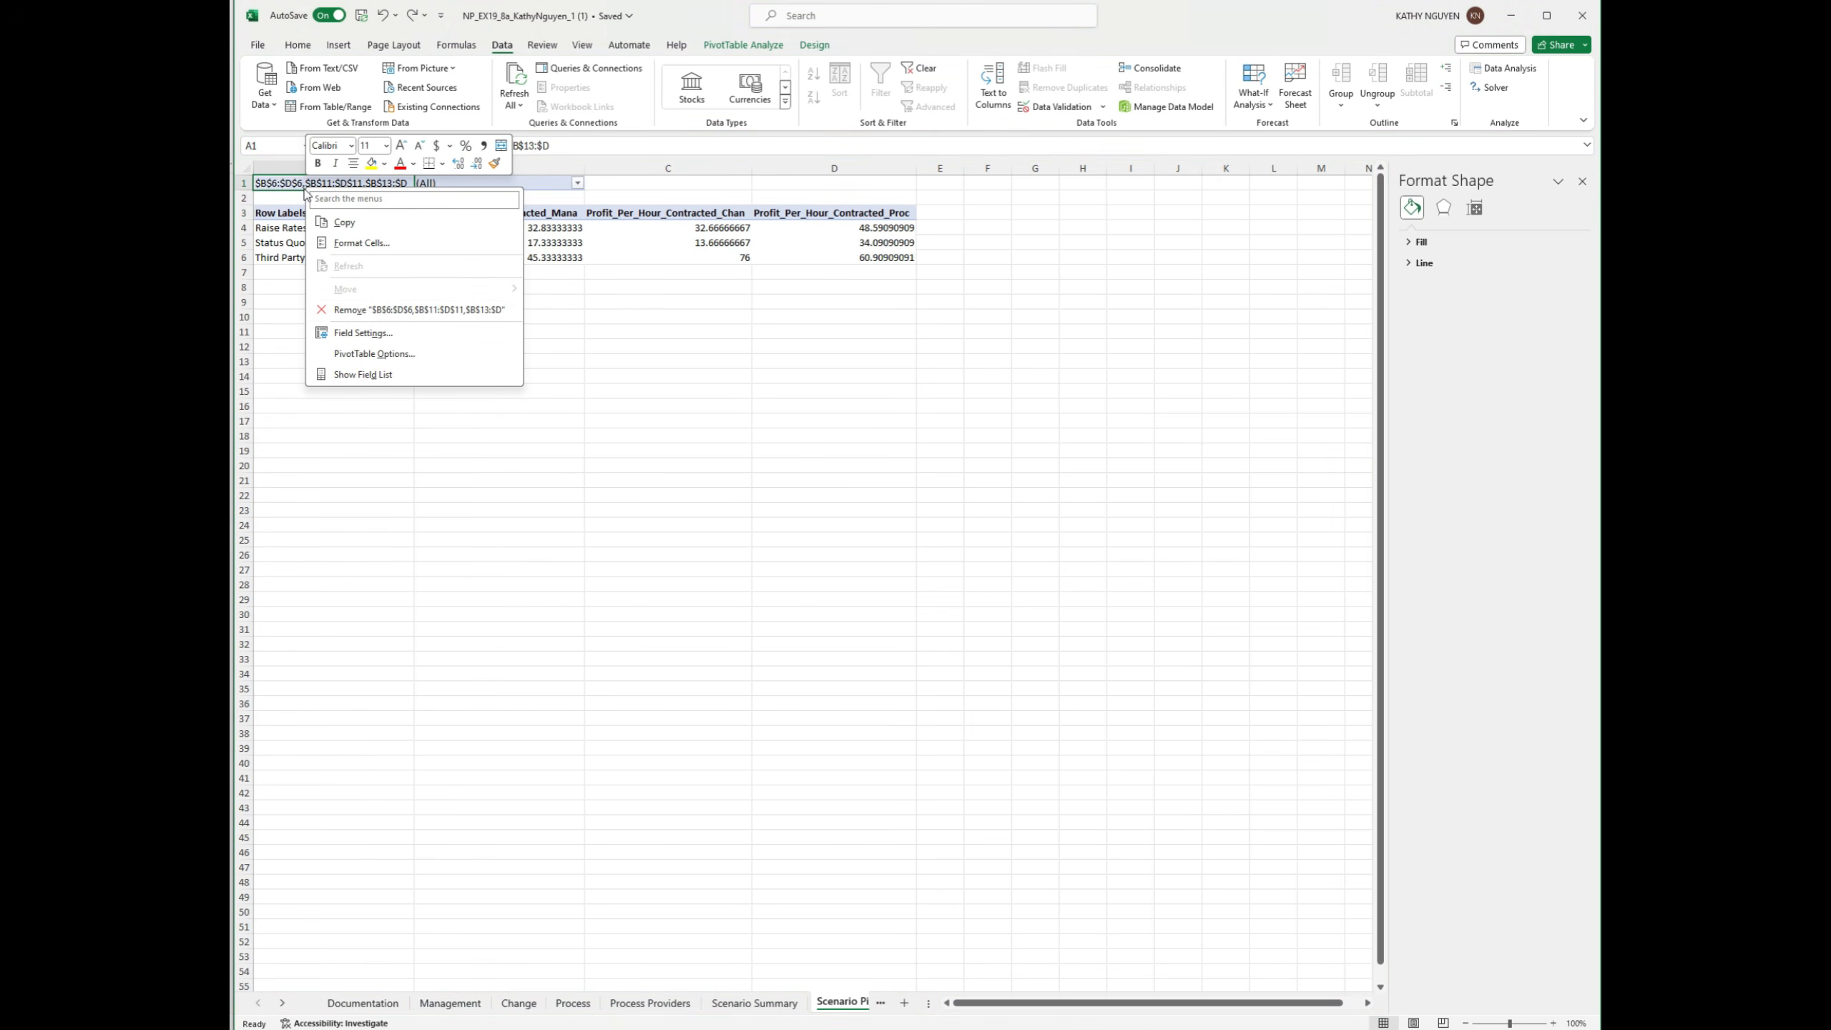
left_click(374, 330)
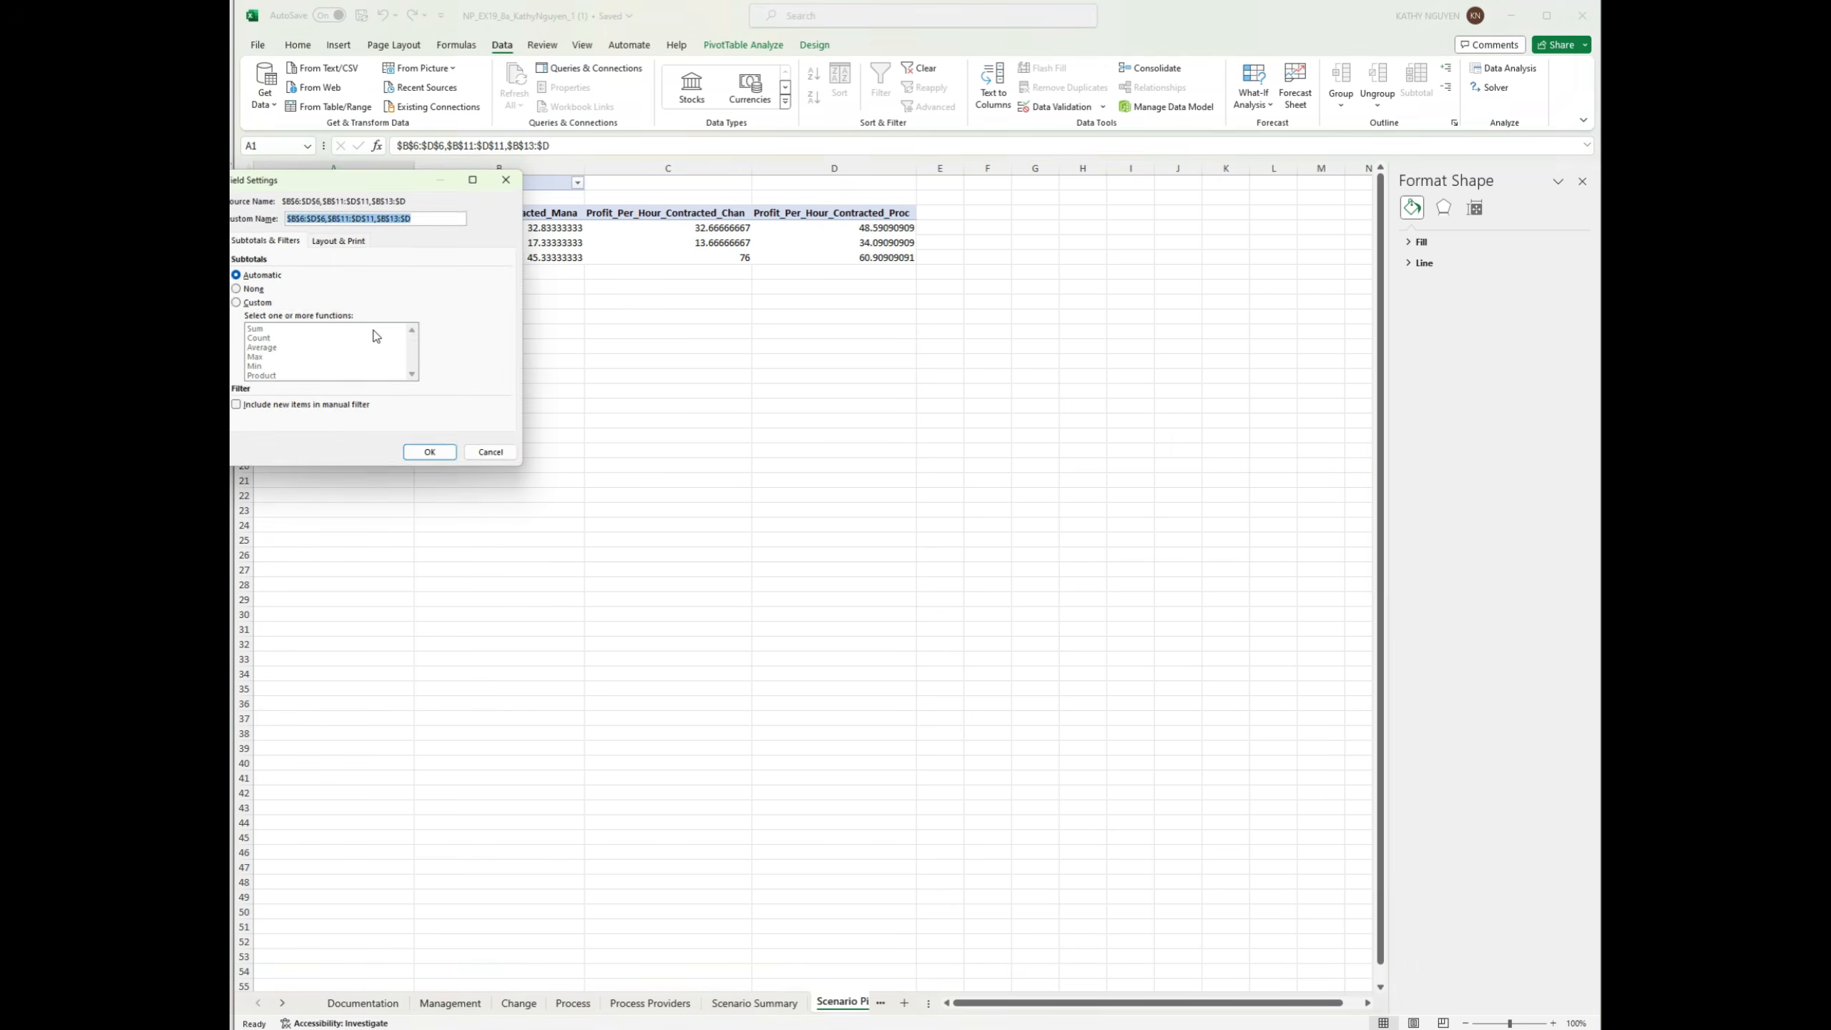
left_click(337, 241)
left_click(263, 239)
left_click(260, 288)
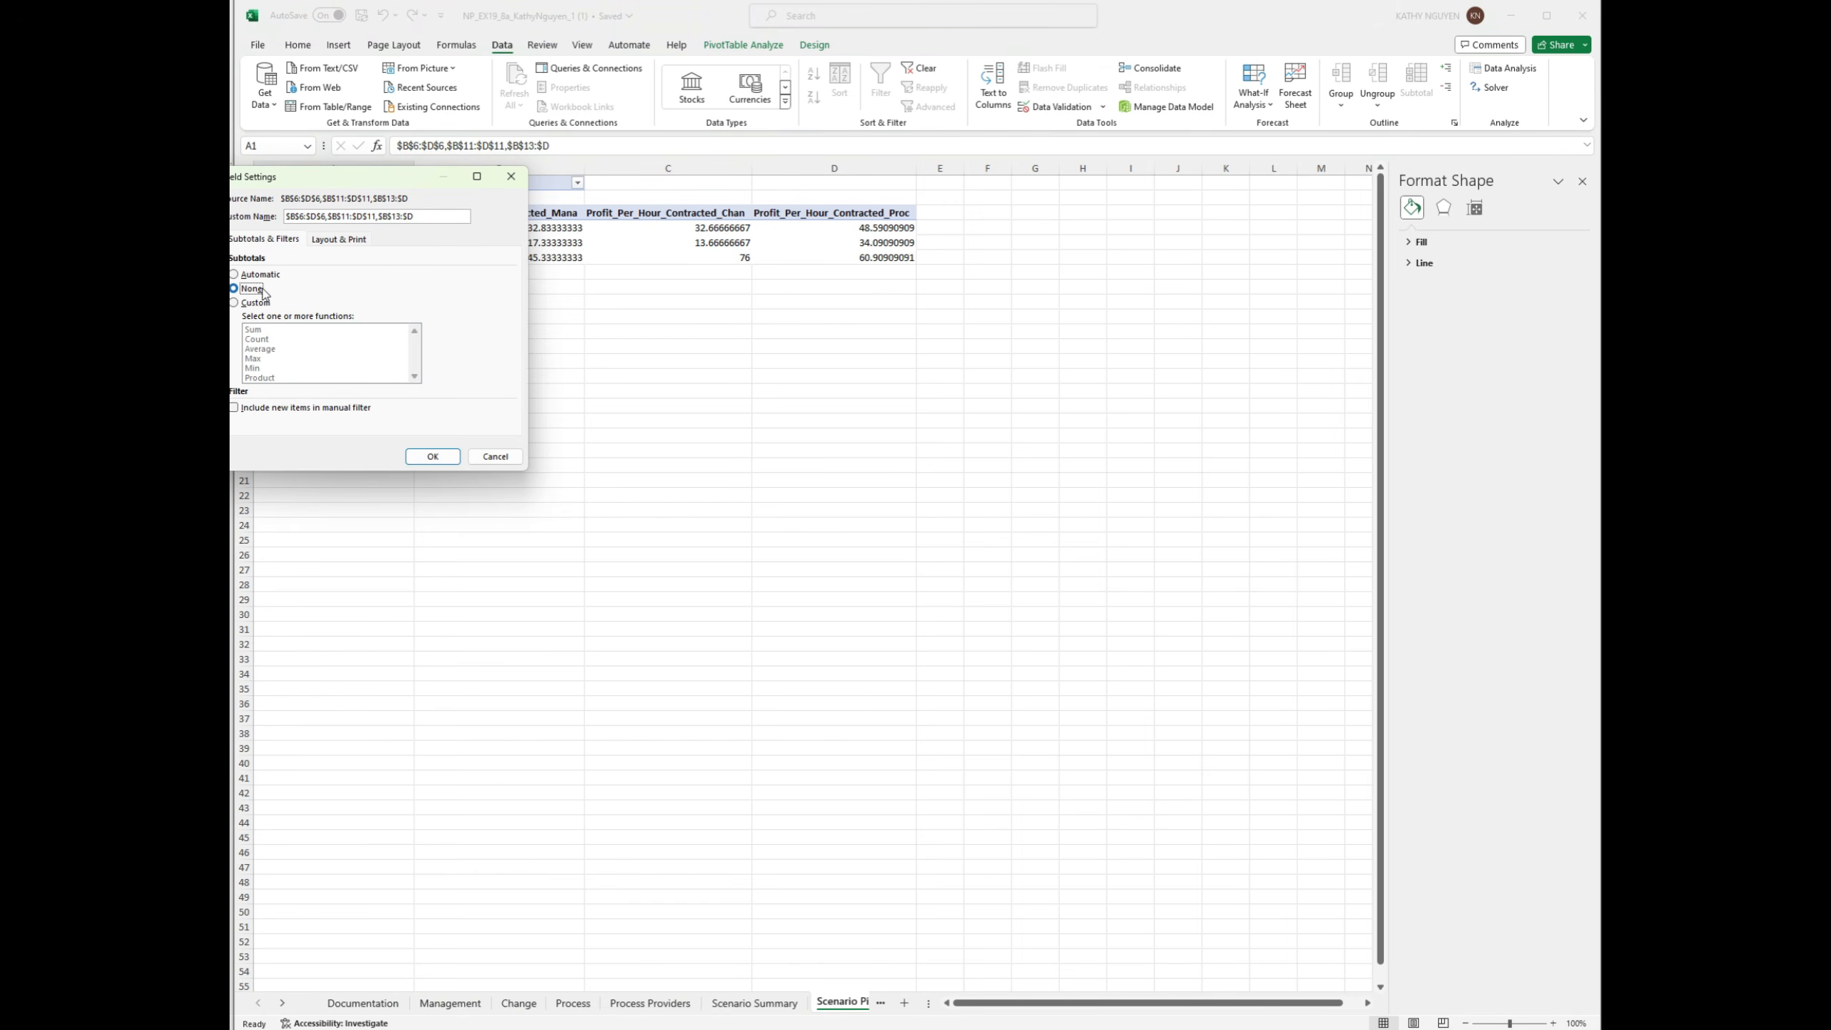
left_click(340, 240)
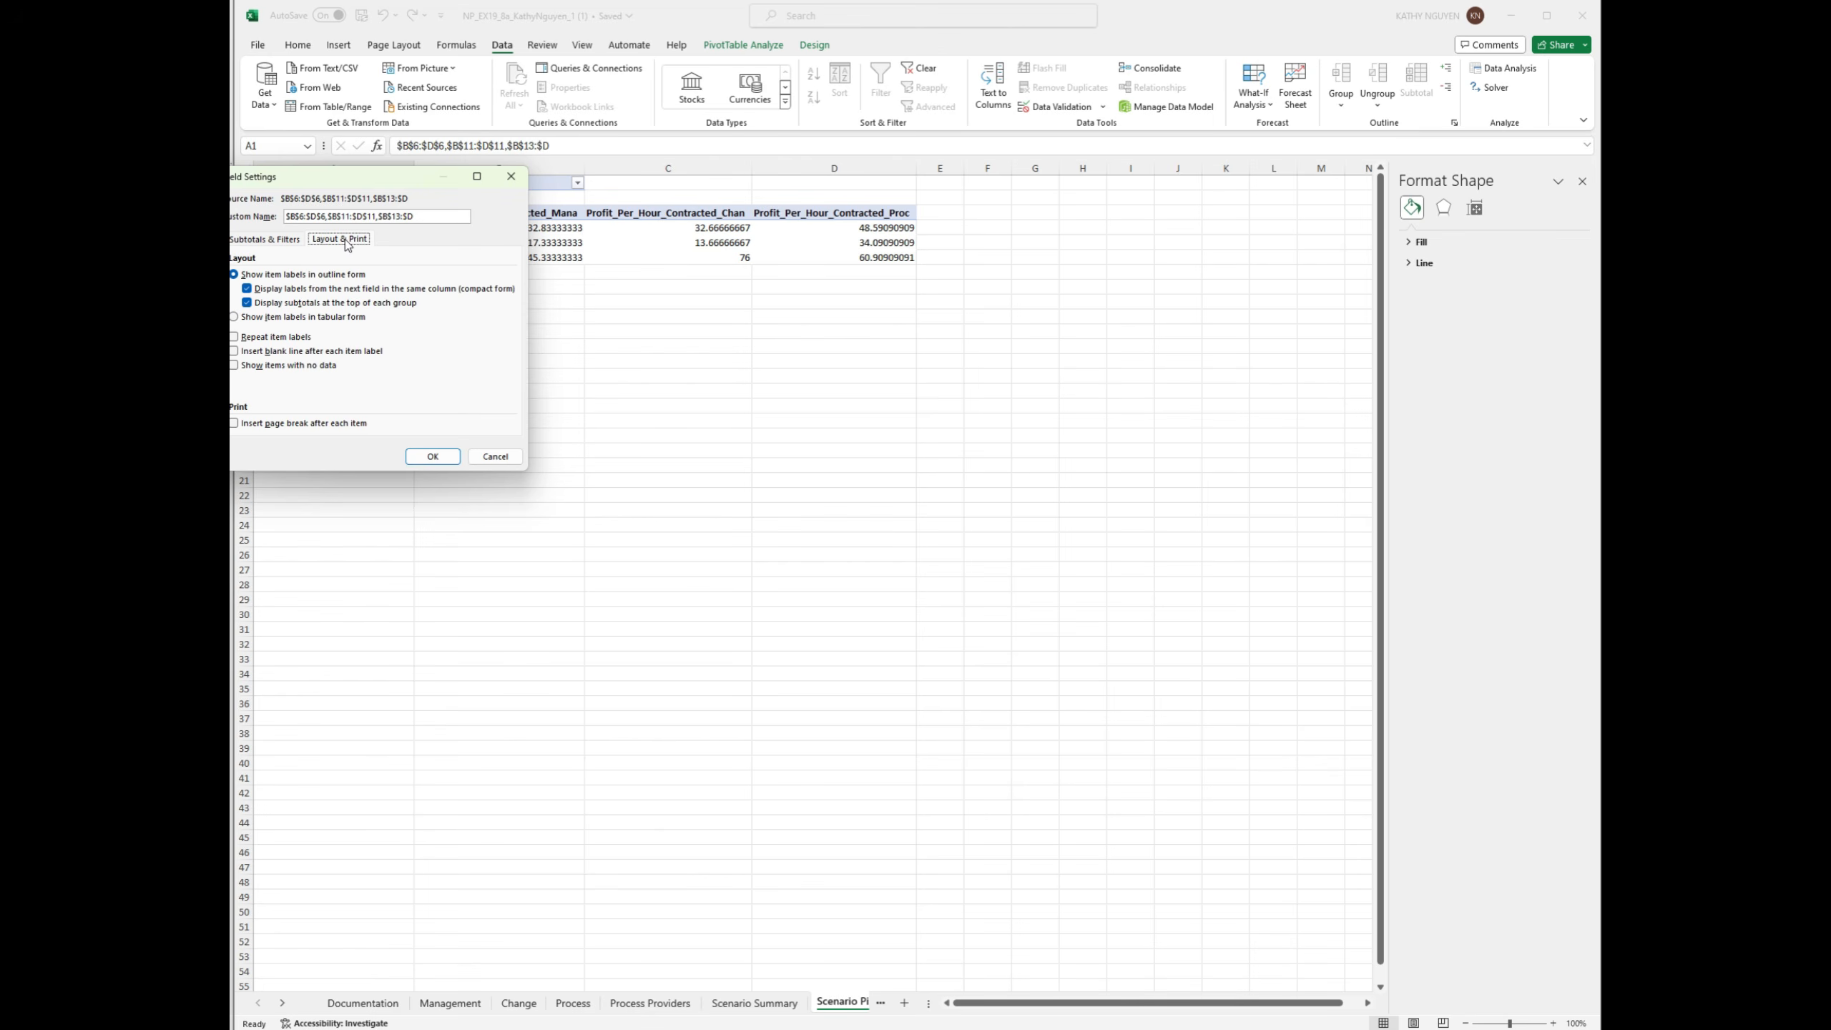
left_click(432, 456)
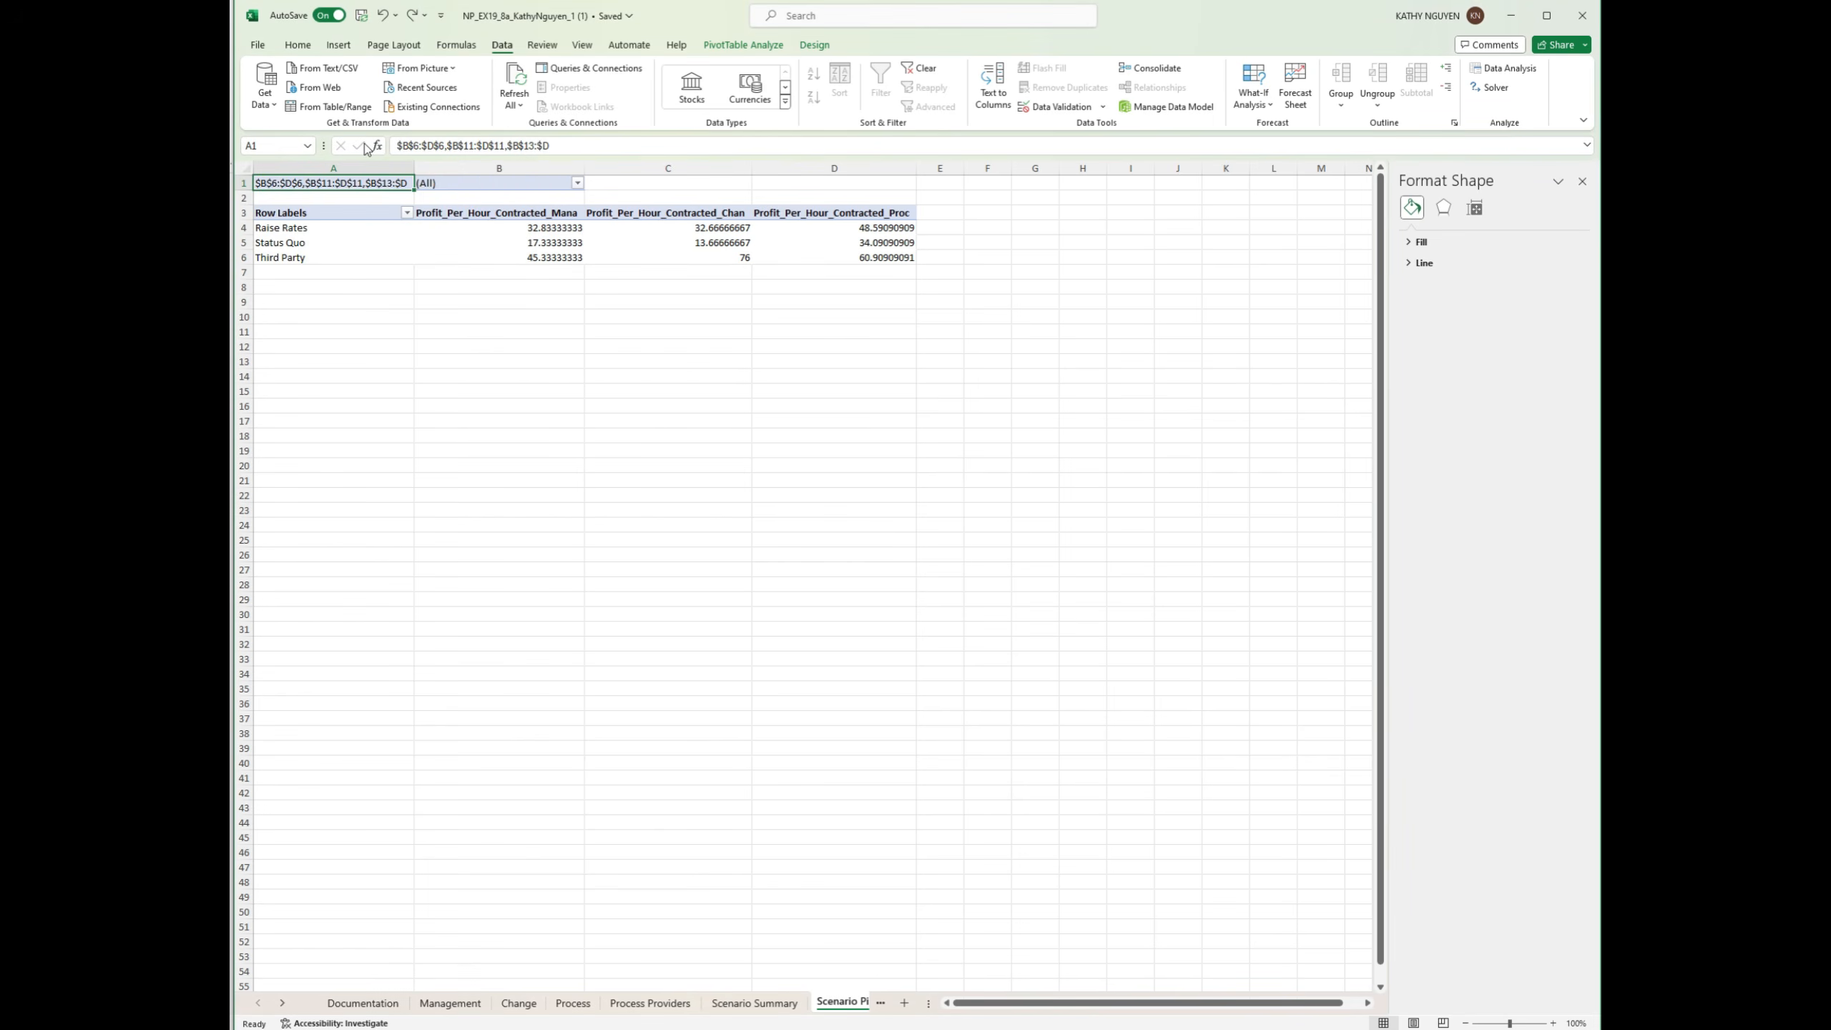
right_click(380, 181)
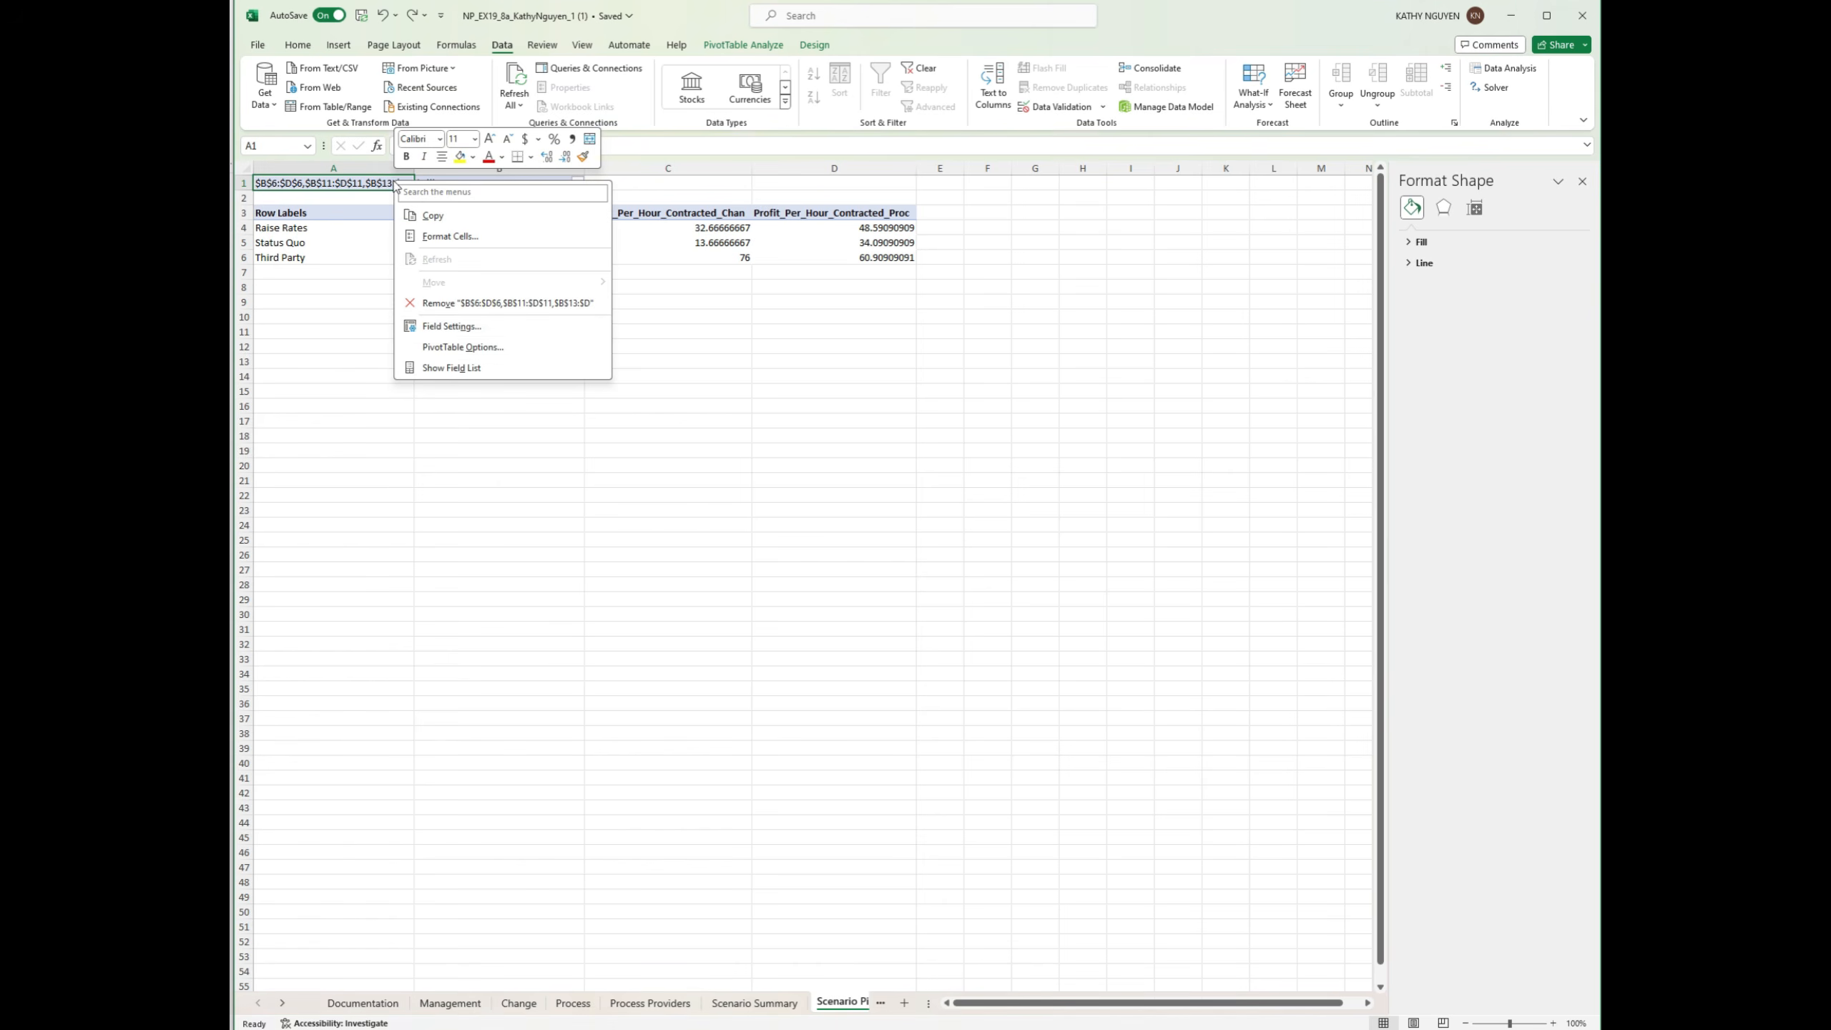
left_click(443, 326)
key("Escape")
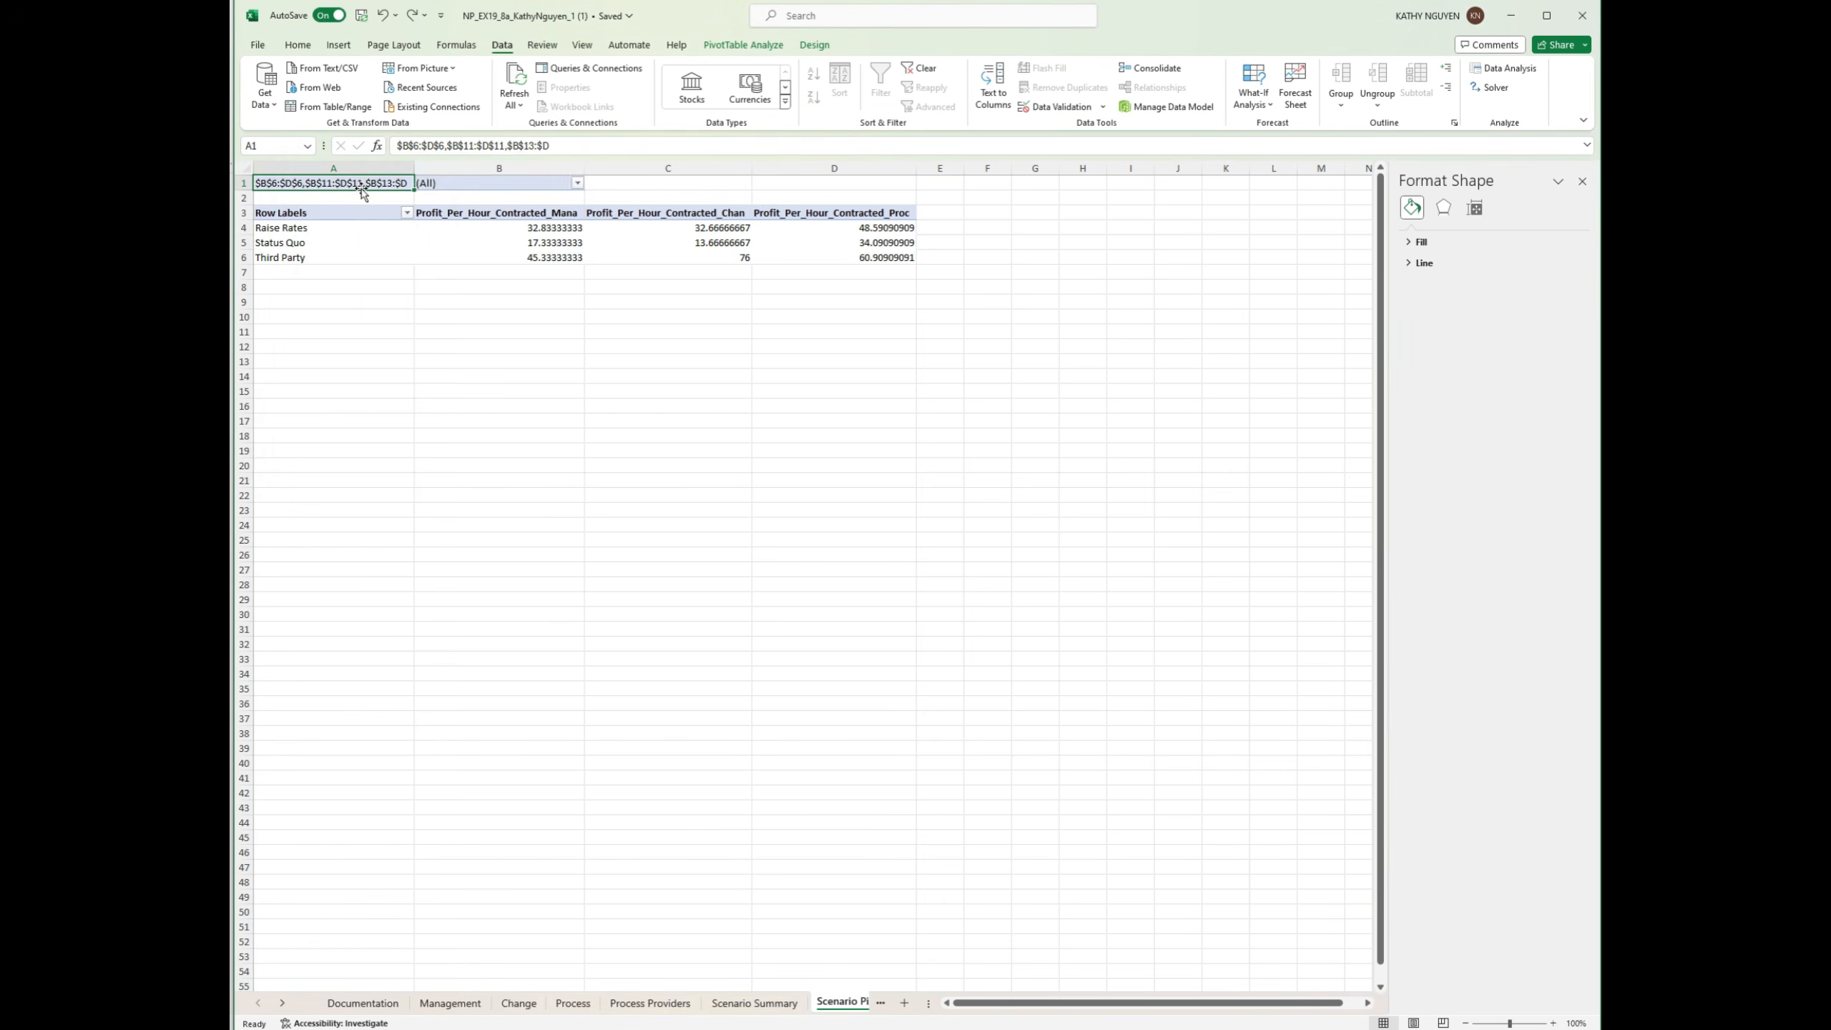
right_click(368, 184)
left_click(441, 350)
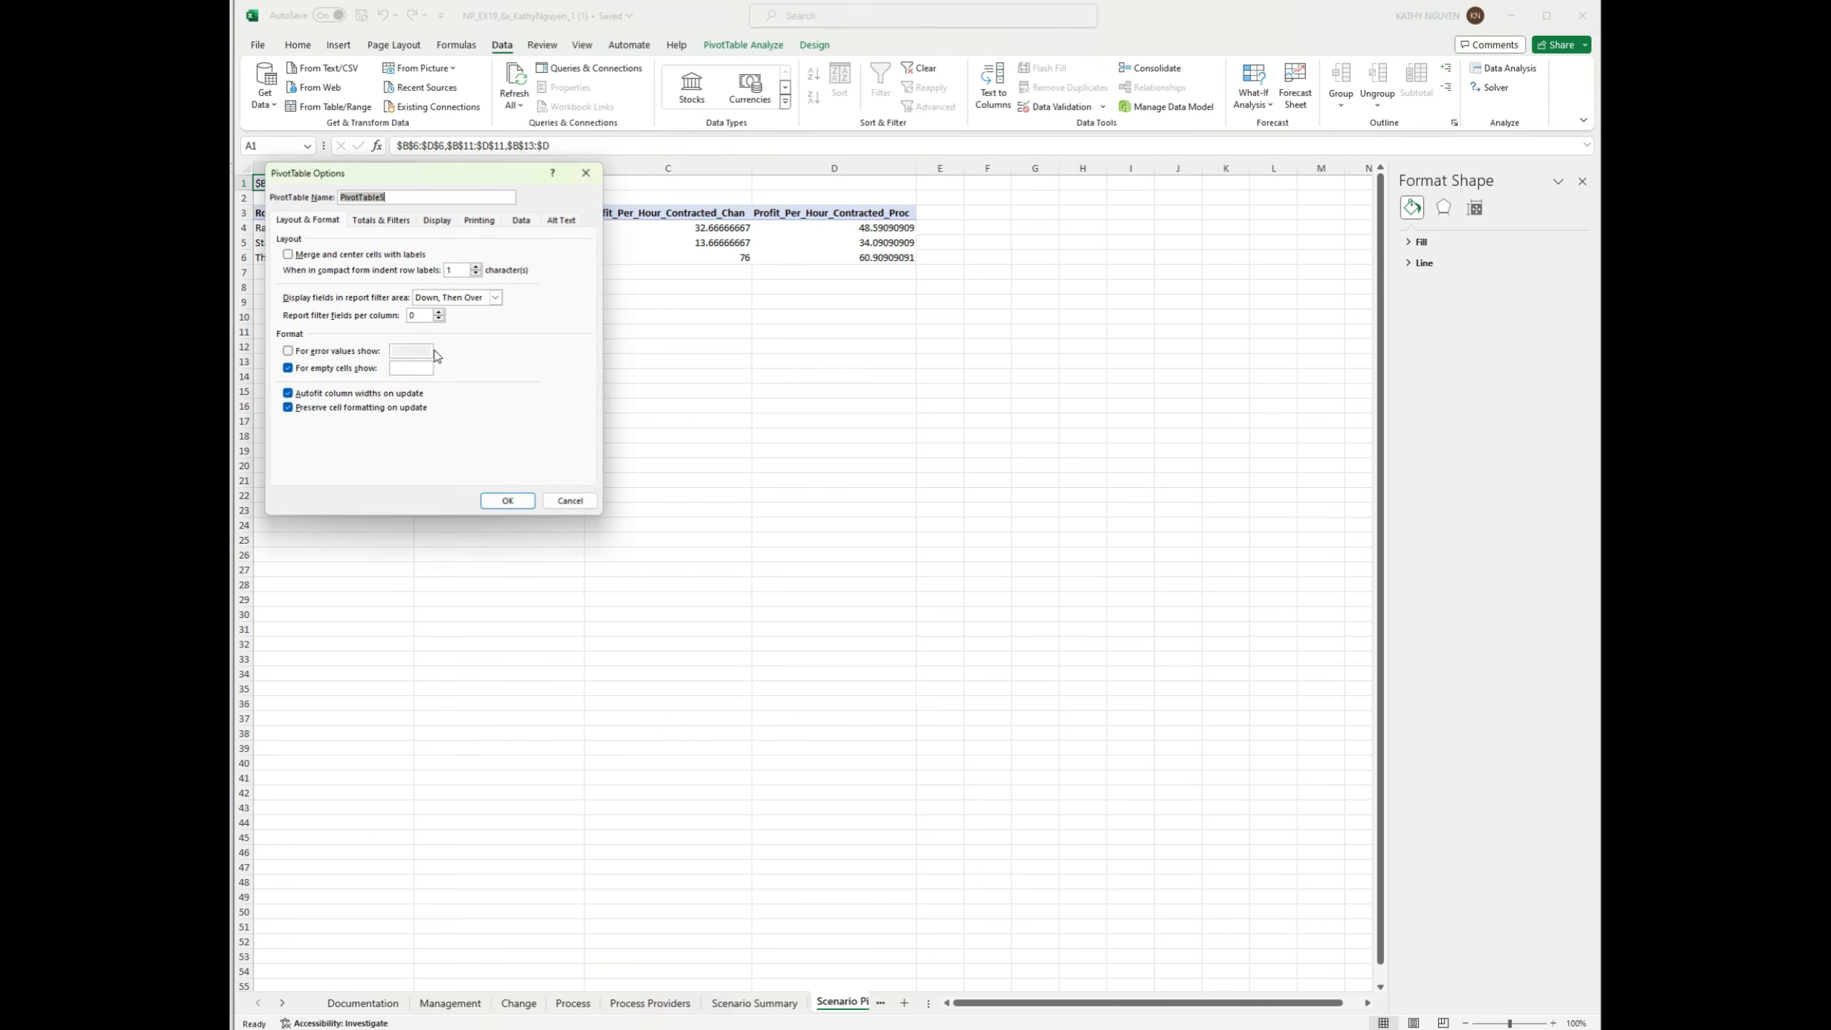
left_click(570, 501)
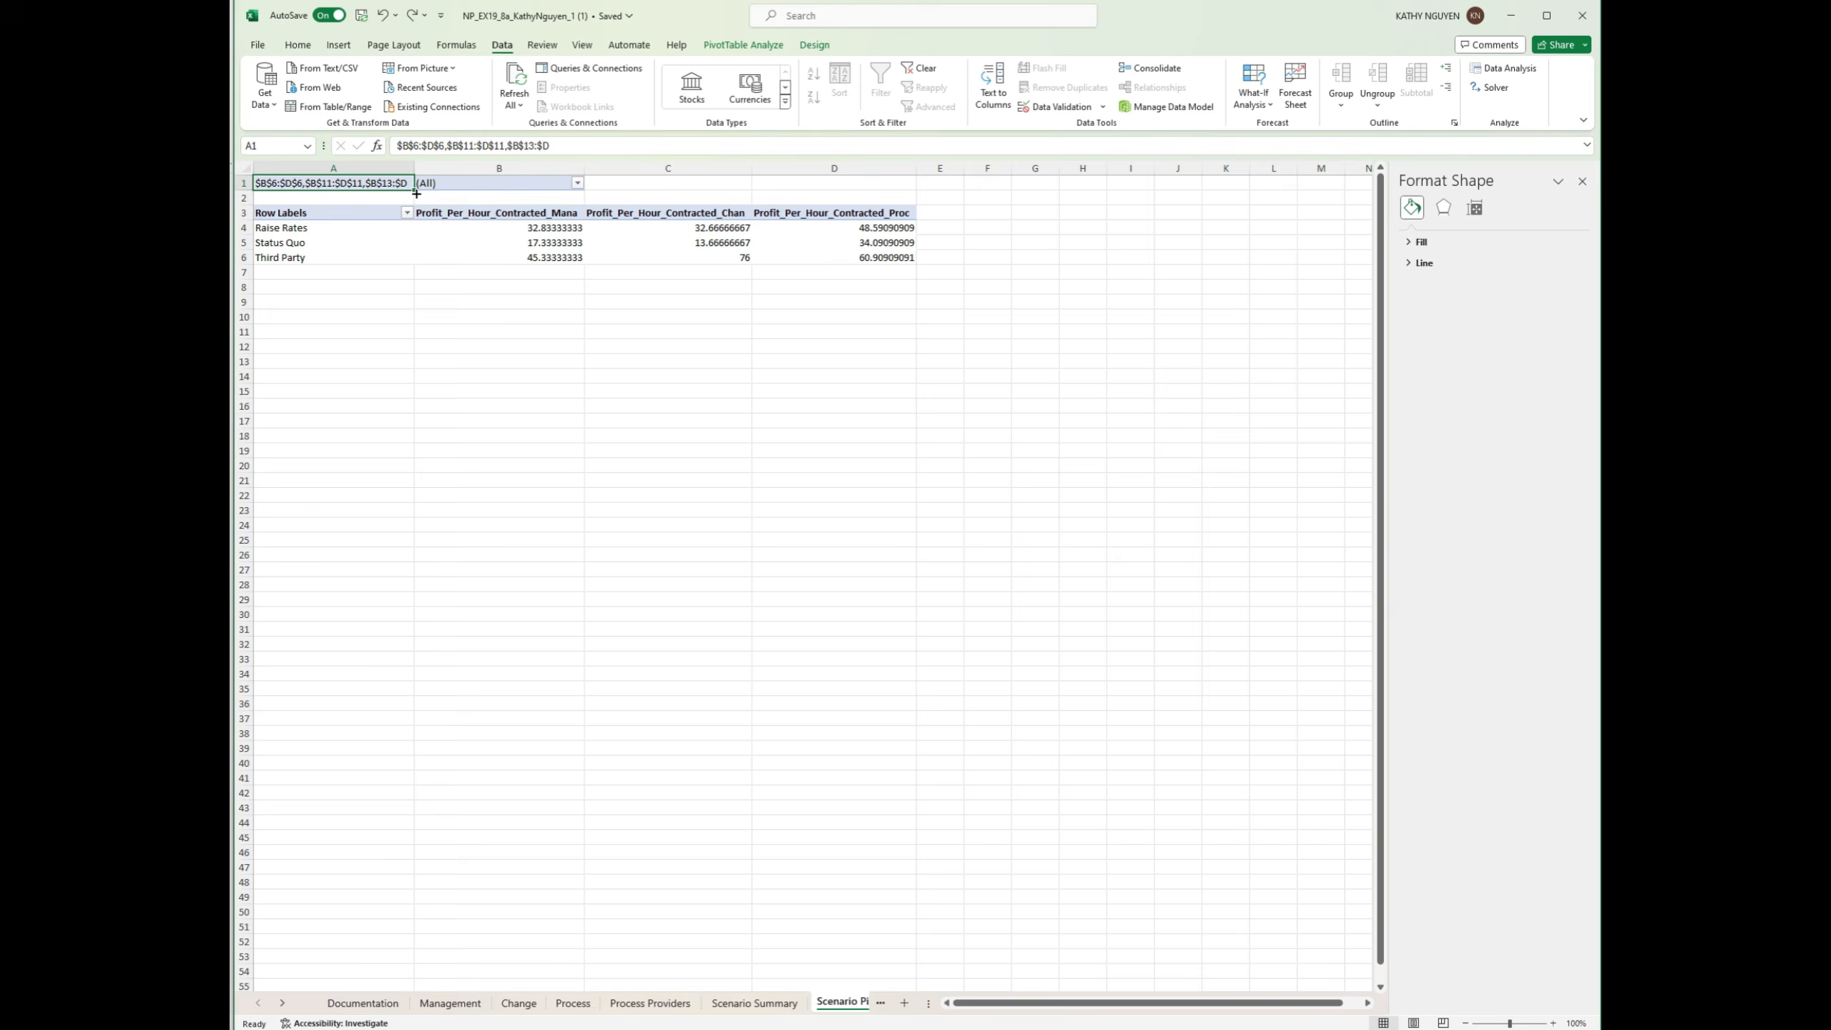
Step: Remove the report filter field from the scenario PivotTable and format the values in B4:D6 as Currency
right_click(433, 185)
left_click(441, 307)
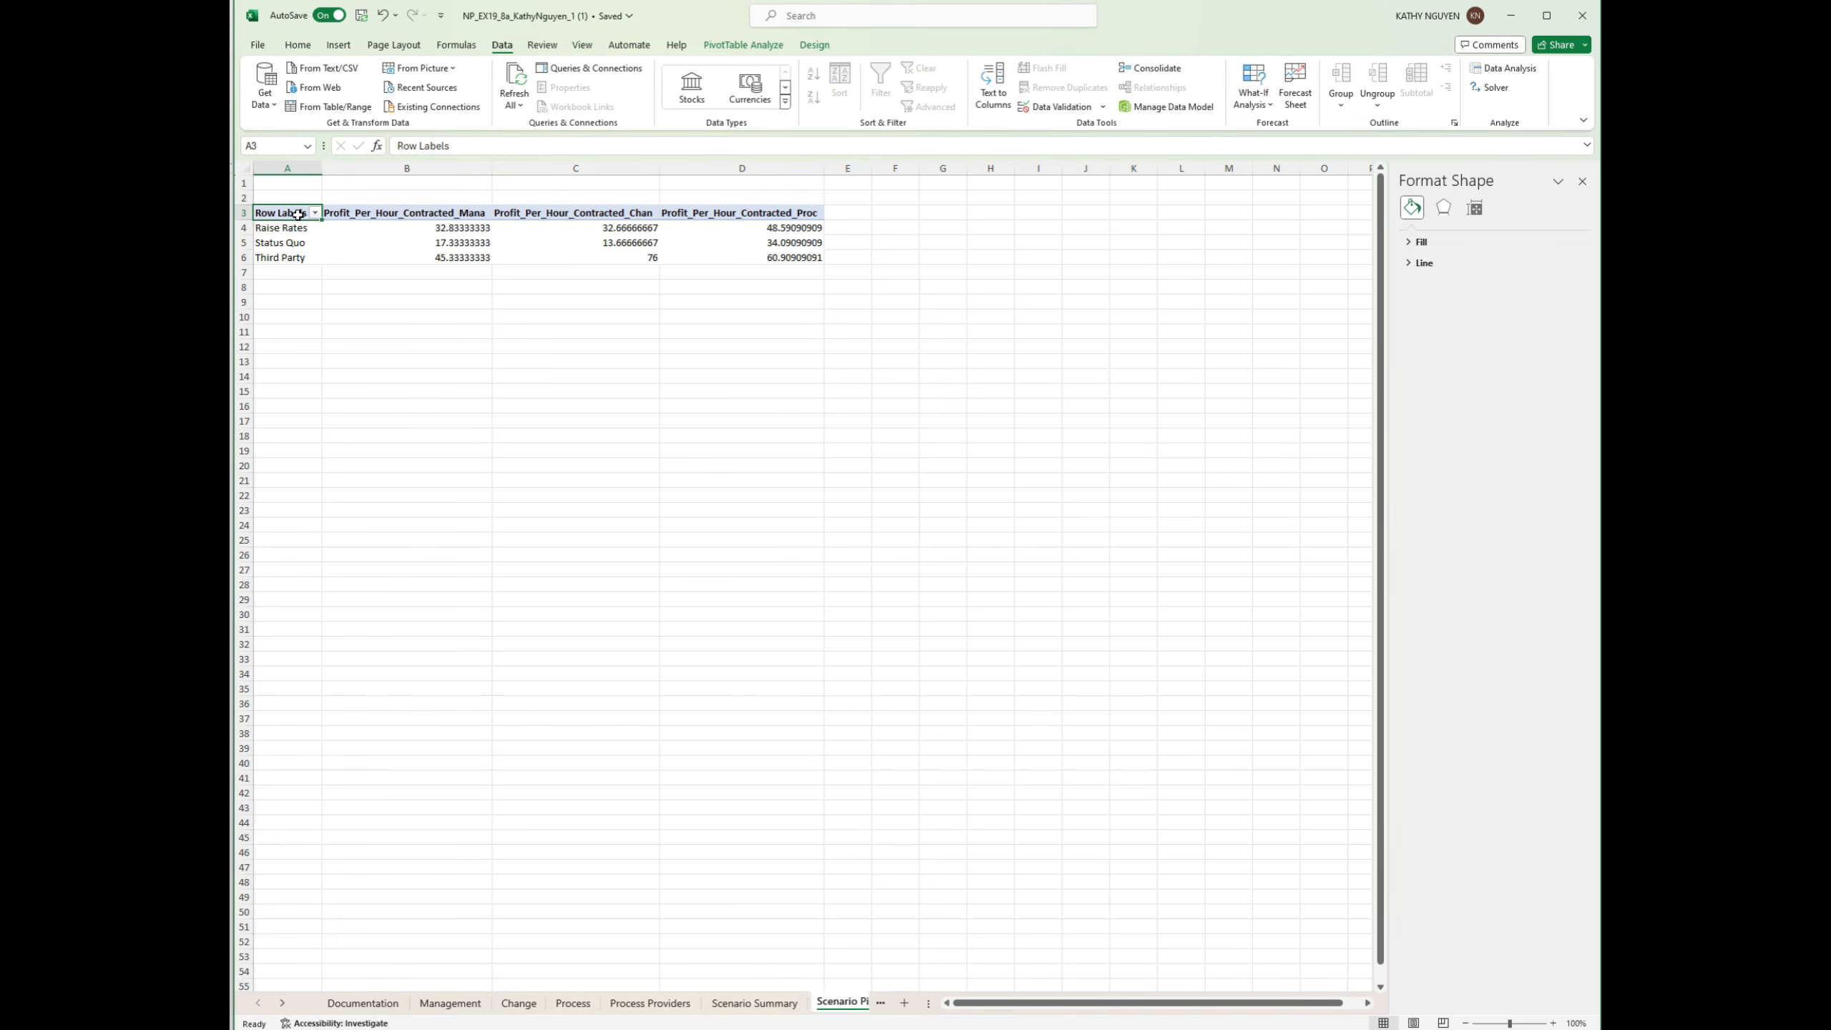
left_click_drag(360, 234, 756, 258)
left_click(299, 46)
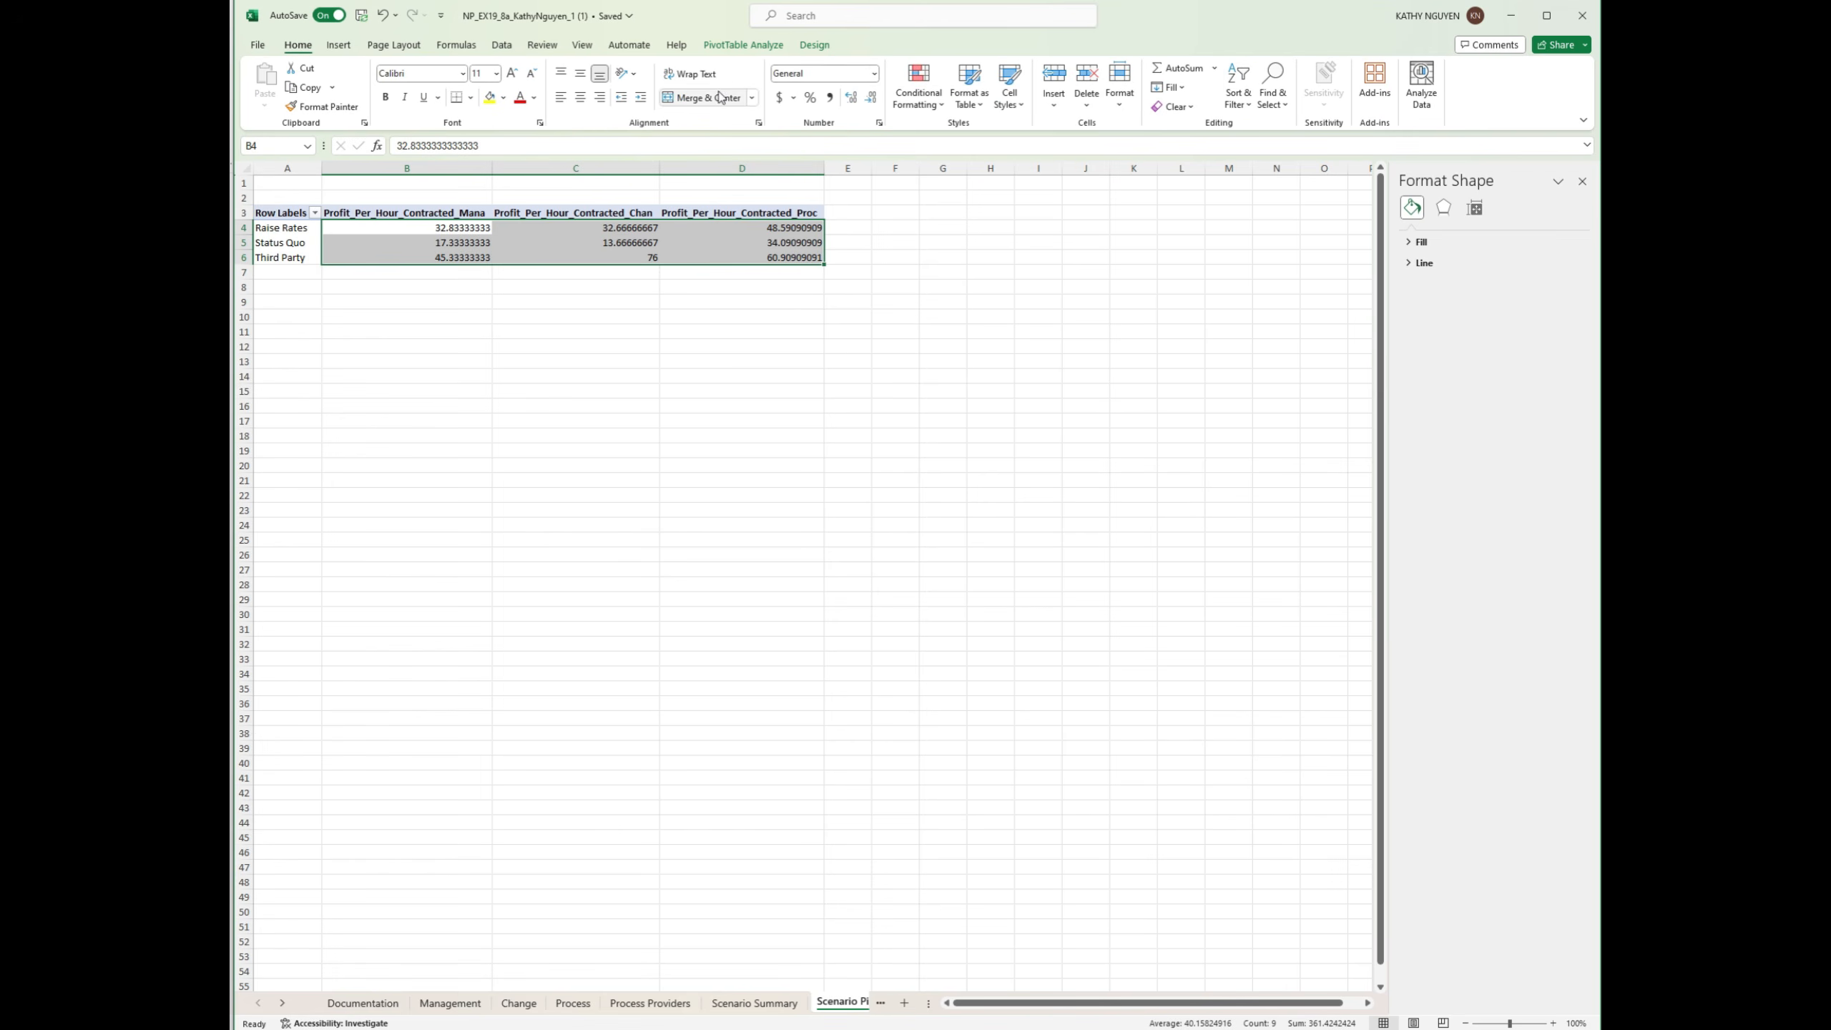
left_click(875, 74)
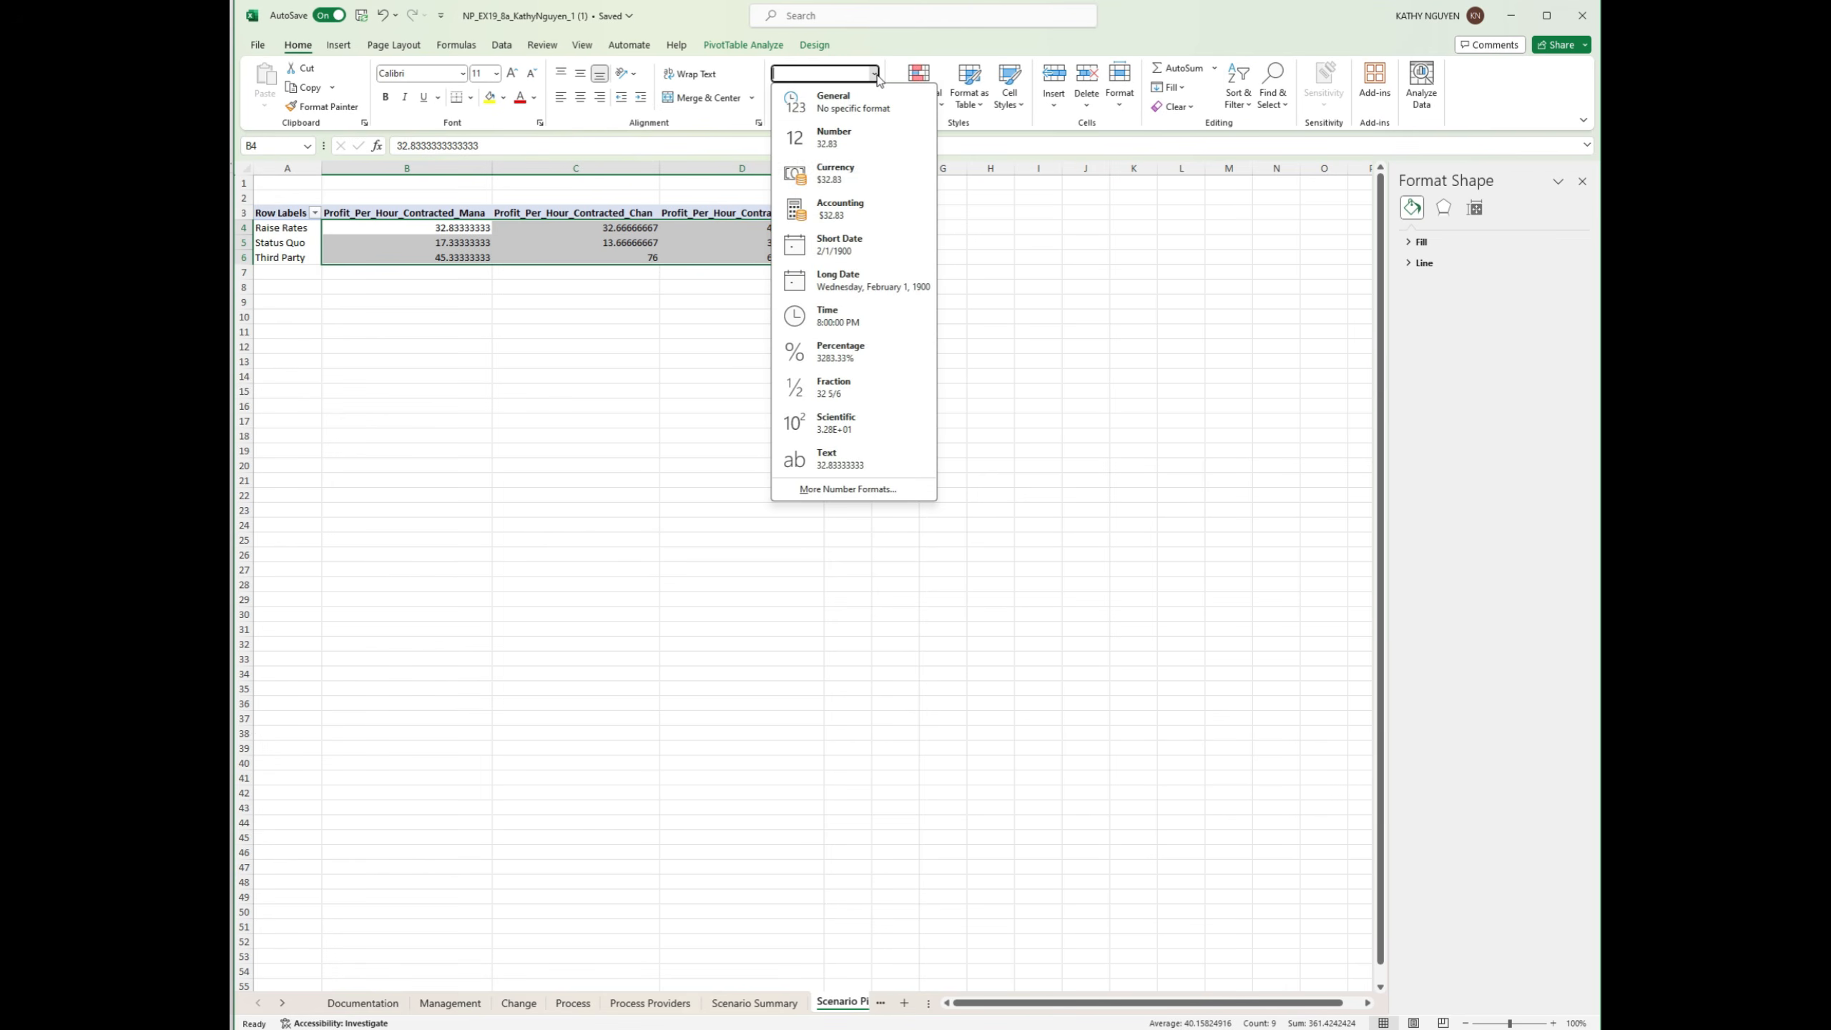
left_click(829, 173)
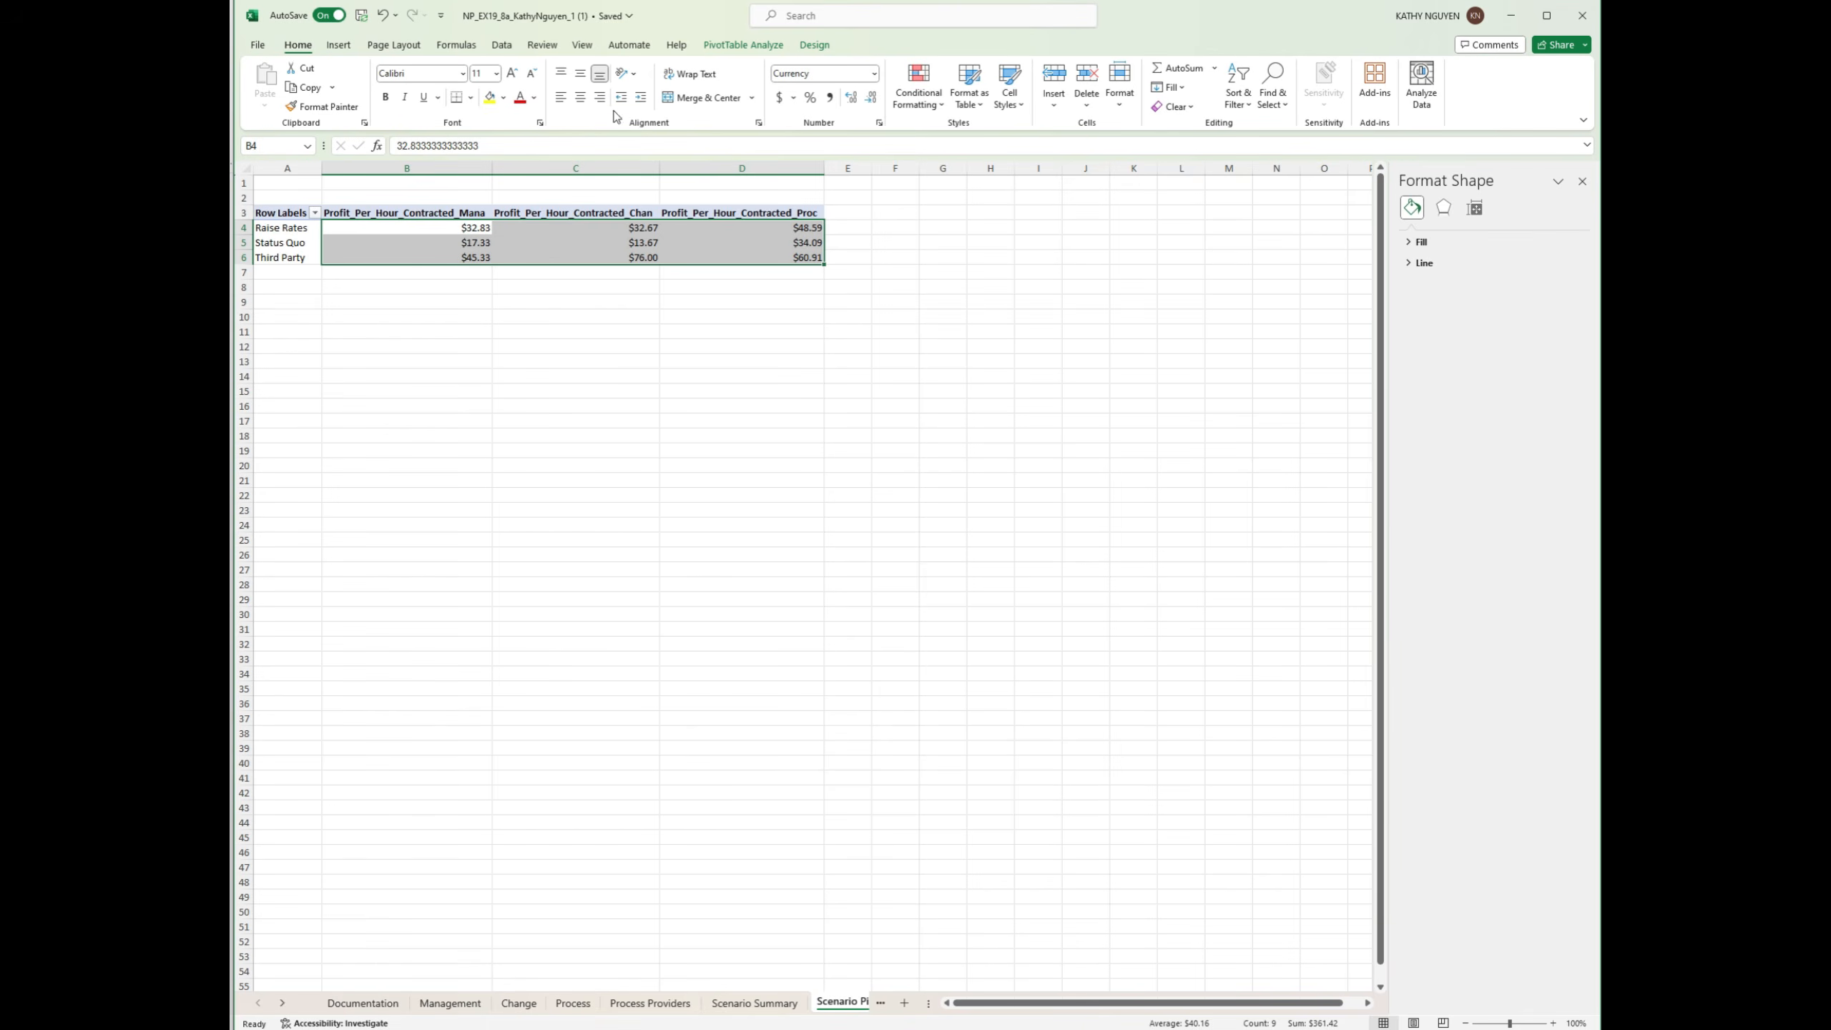
left_click(613, 302)
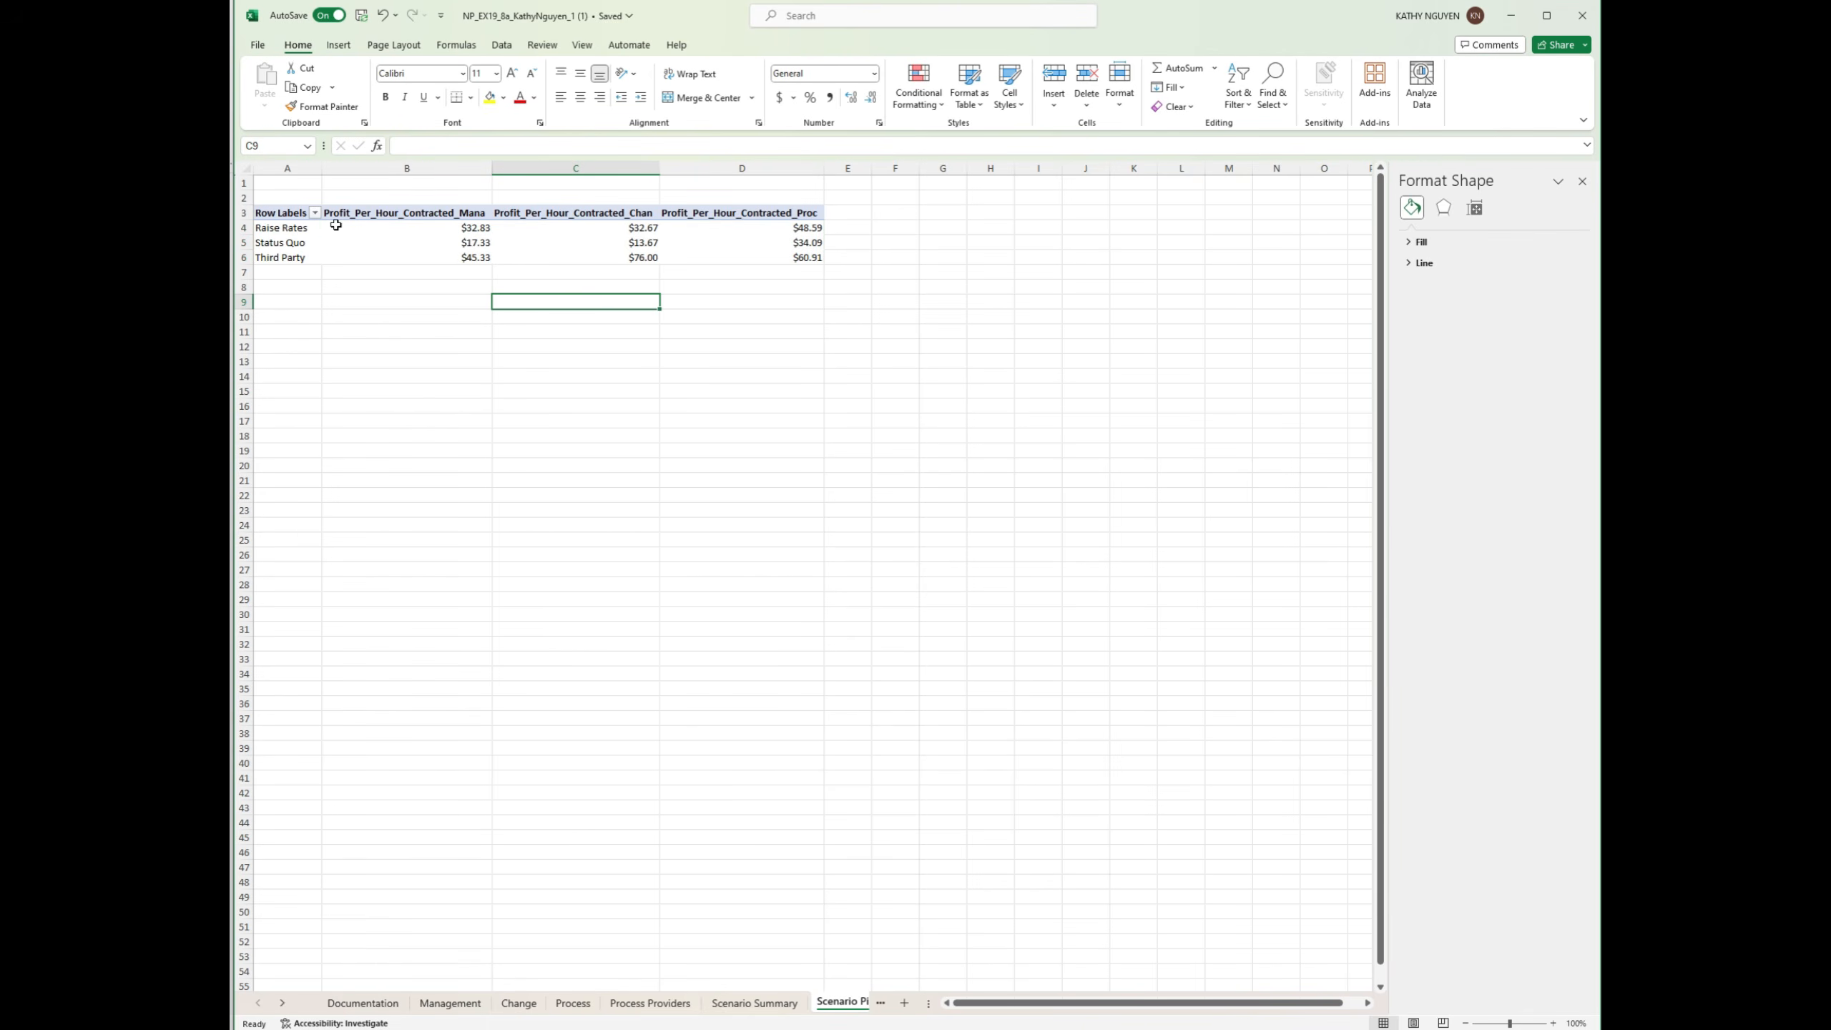
left_click(364, 227)
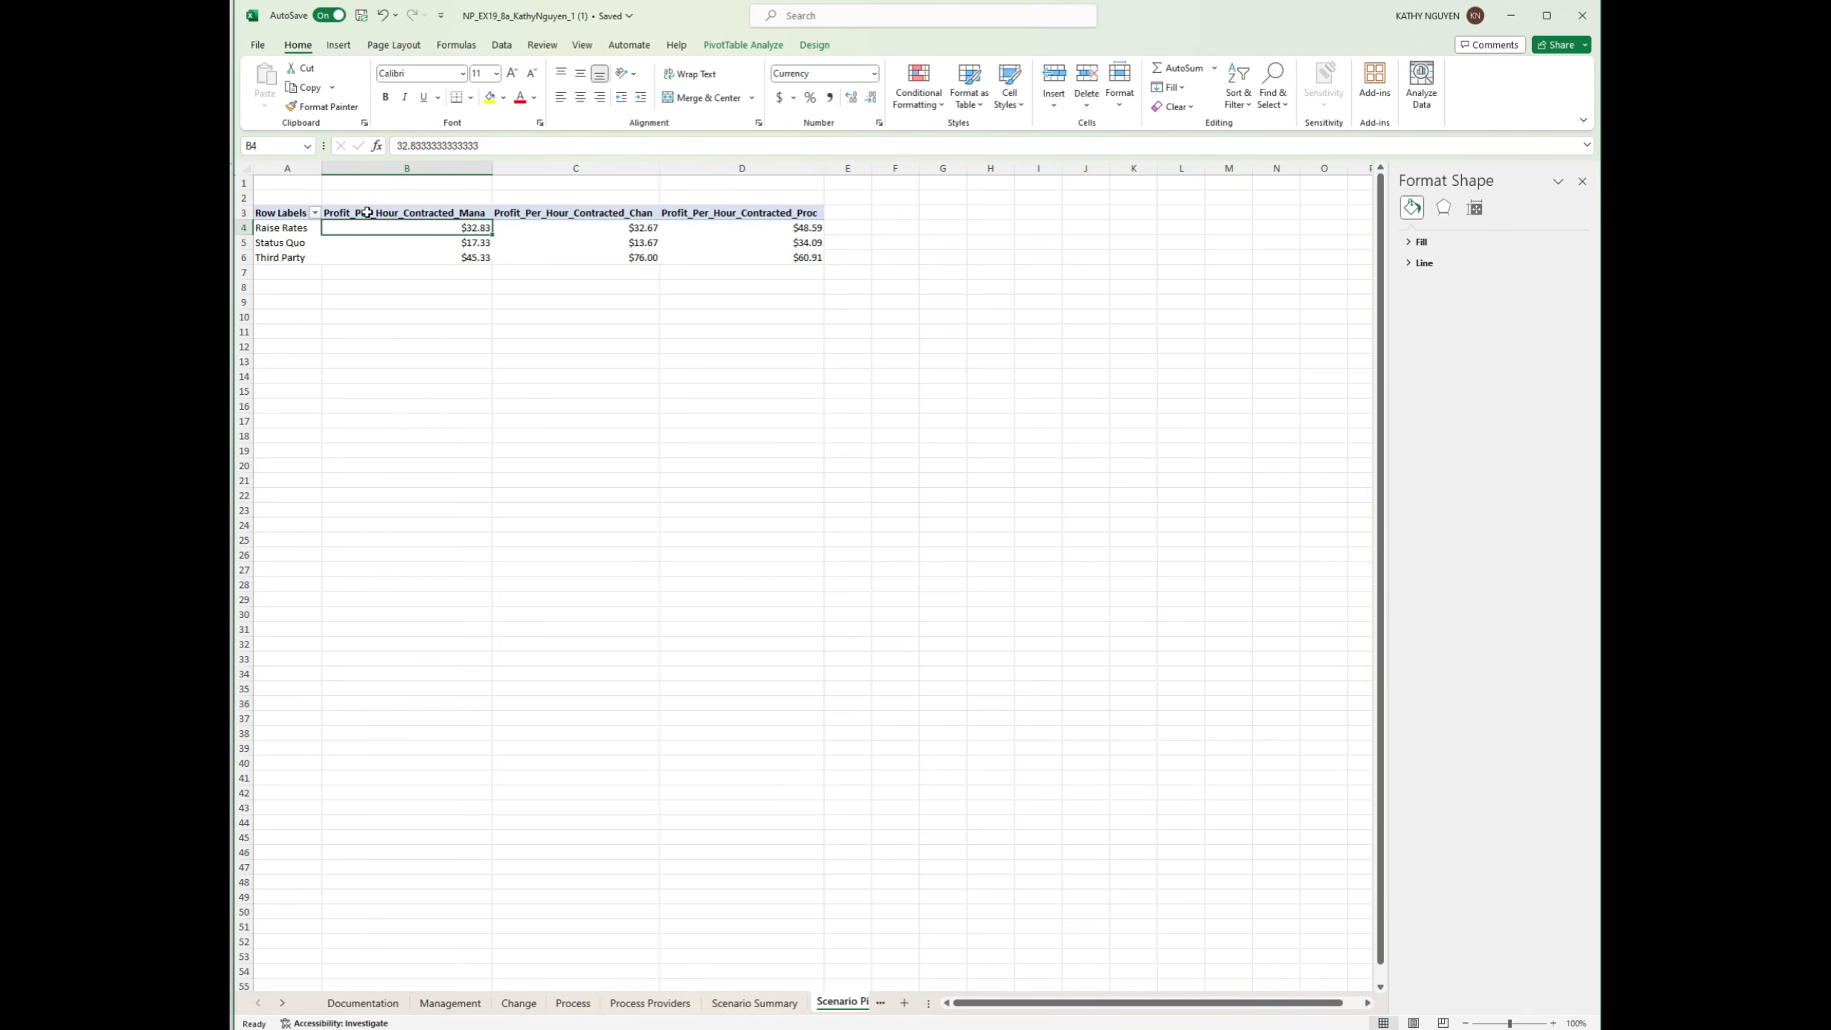
Step: Try an extra decimal place on the currency values in B4:D6, and return them to two decimal places
left_click_drag(368, 228, 794, 258)
left_click(853, 99)
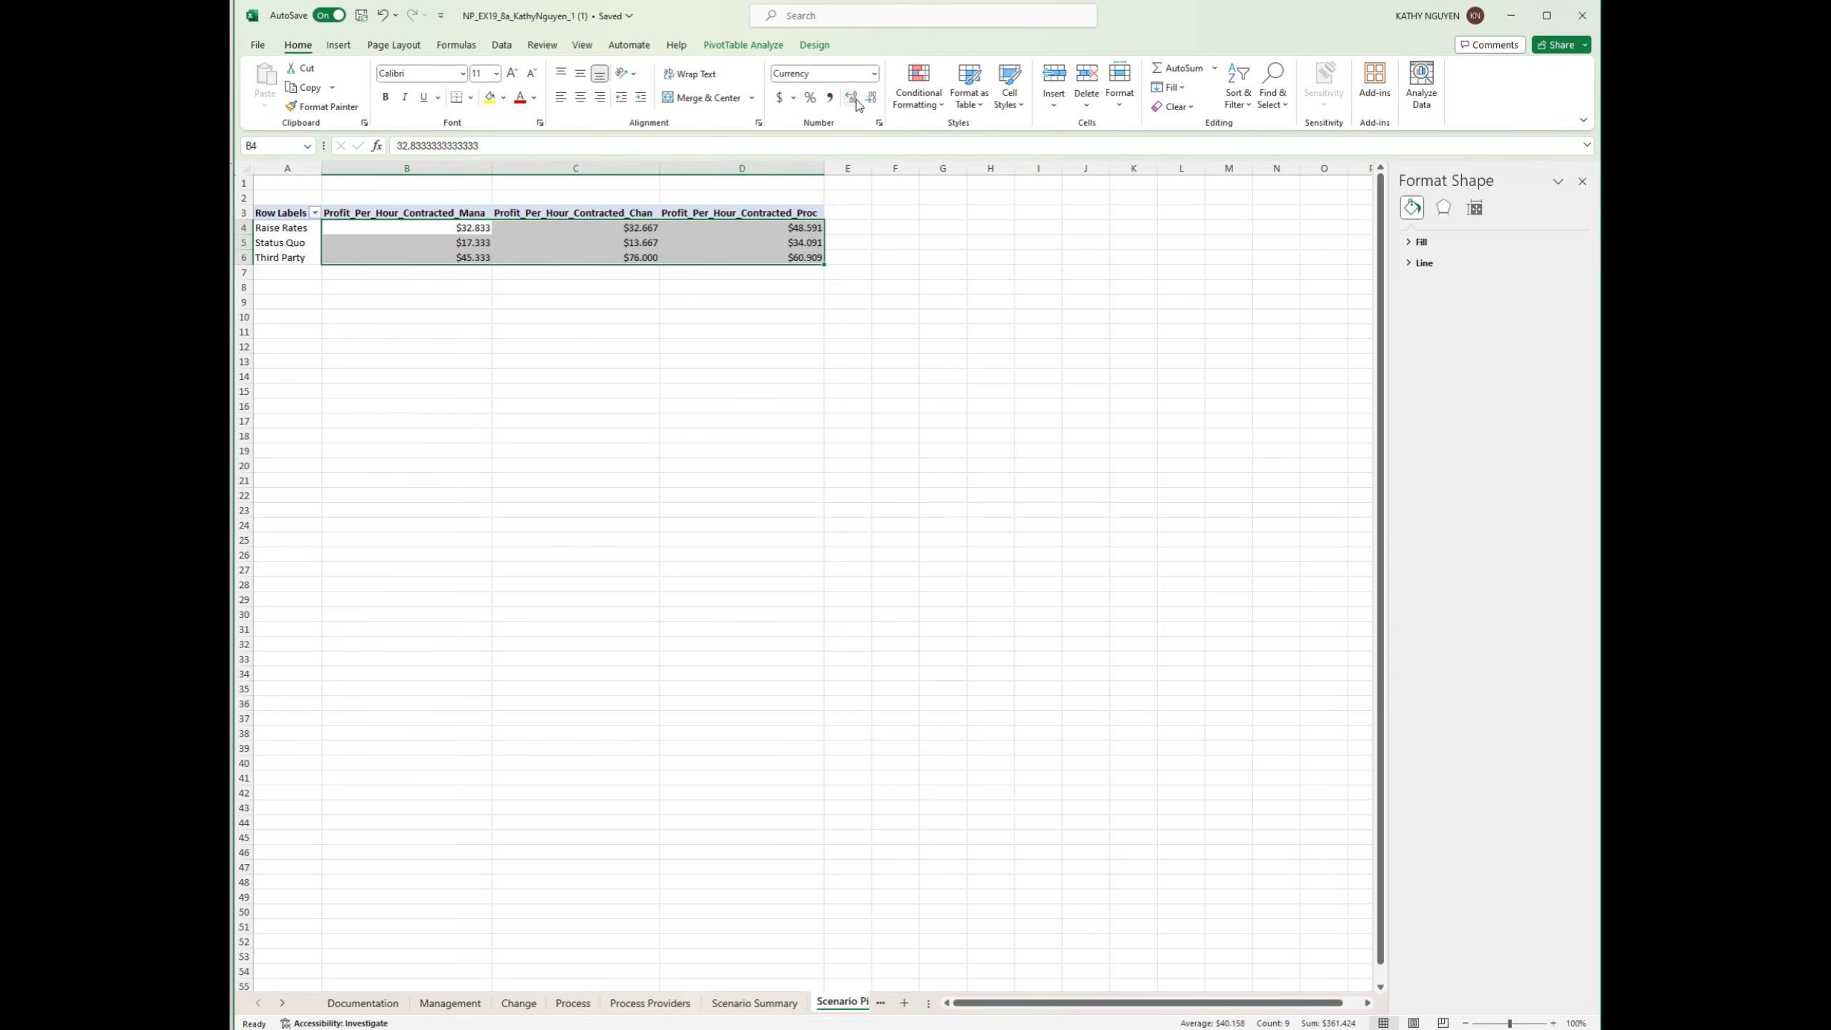
left_click(872, 99)
left_click(887, 258)
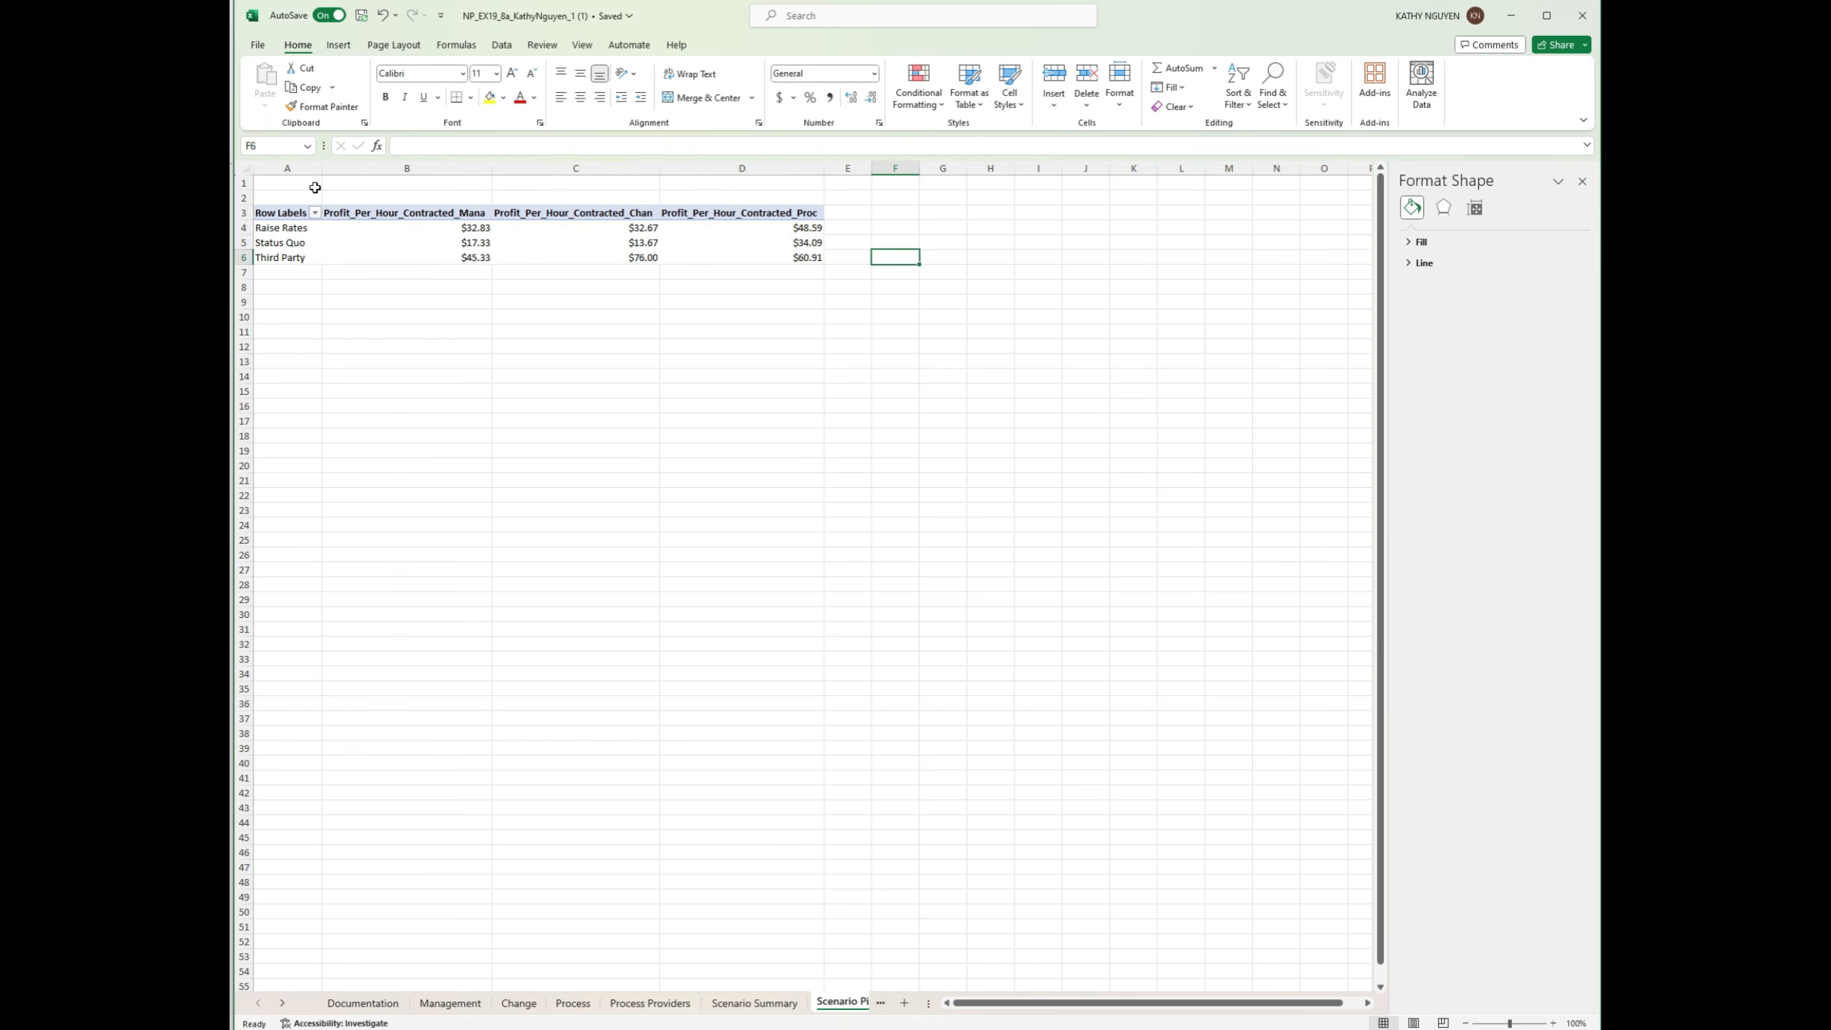
Step: Give the PivotTable's first value field, in B3, the custom name Management
double_click(395, 210)
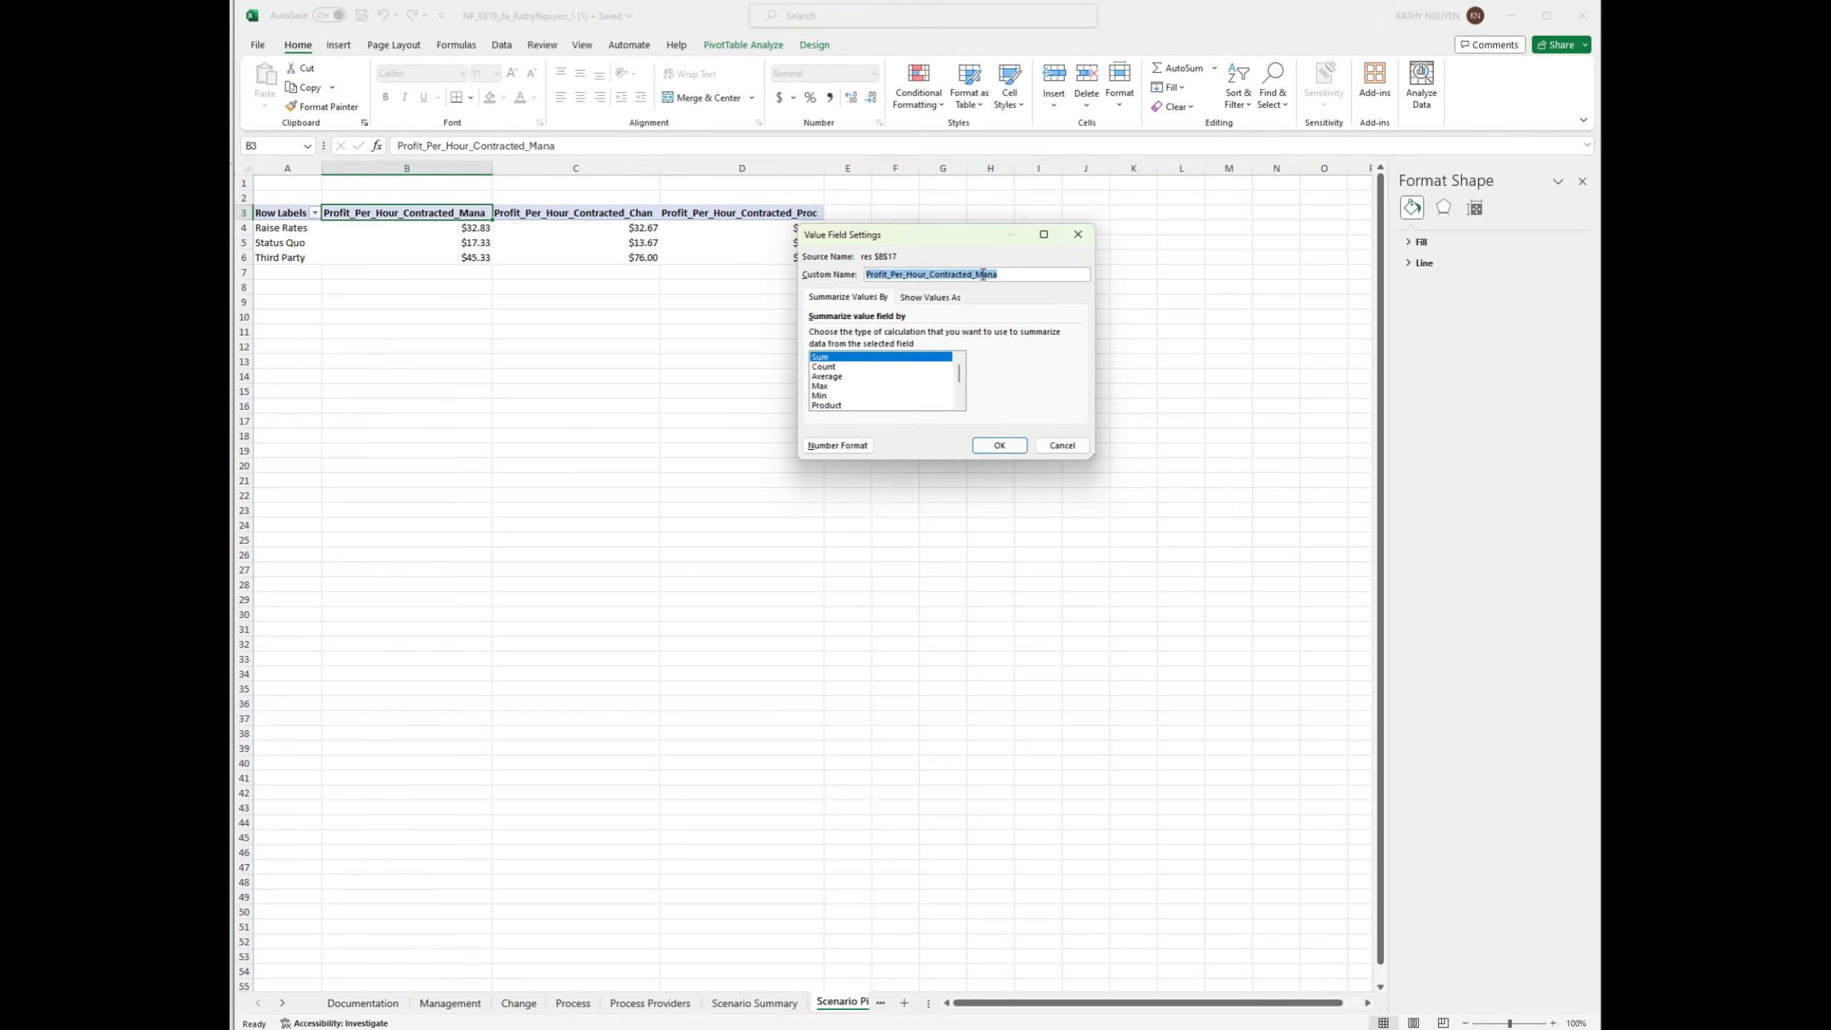
type("Management")
left_click(884, 274)
type("a")
left_click(998, 445)
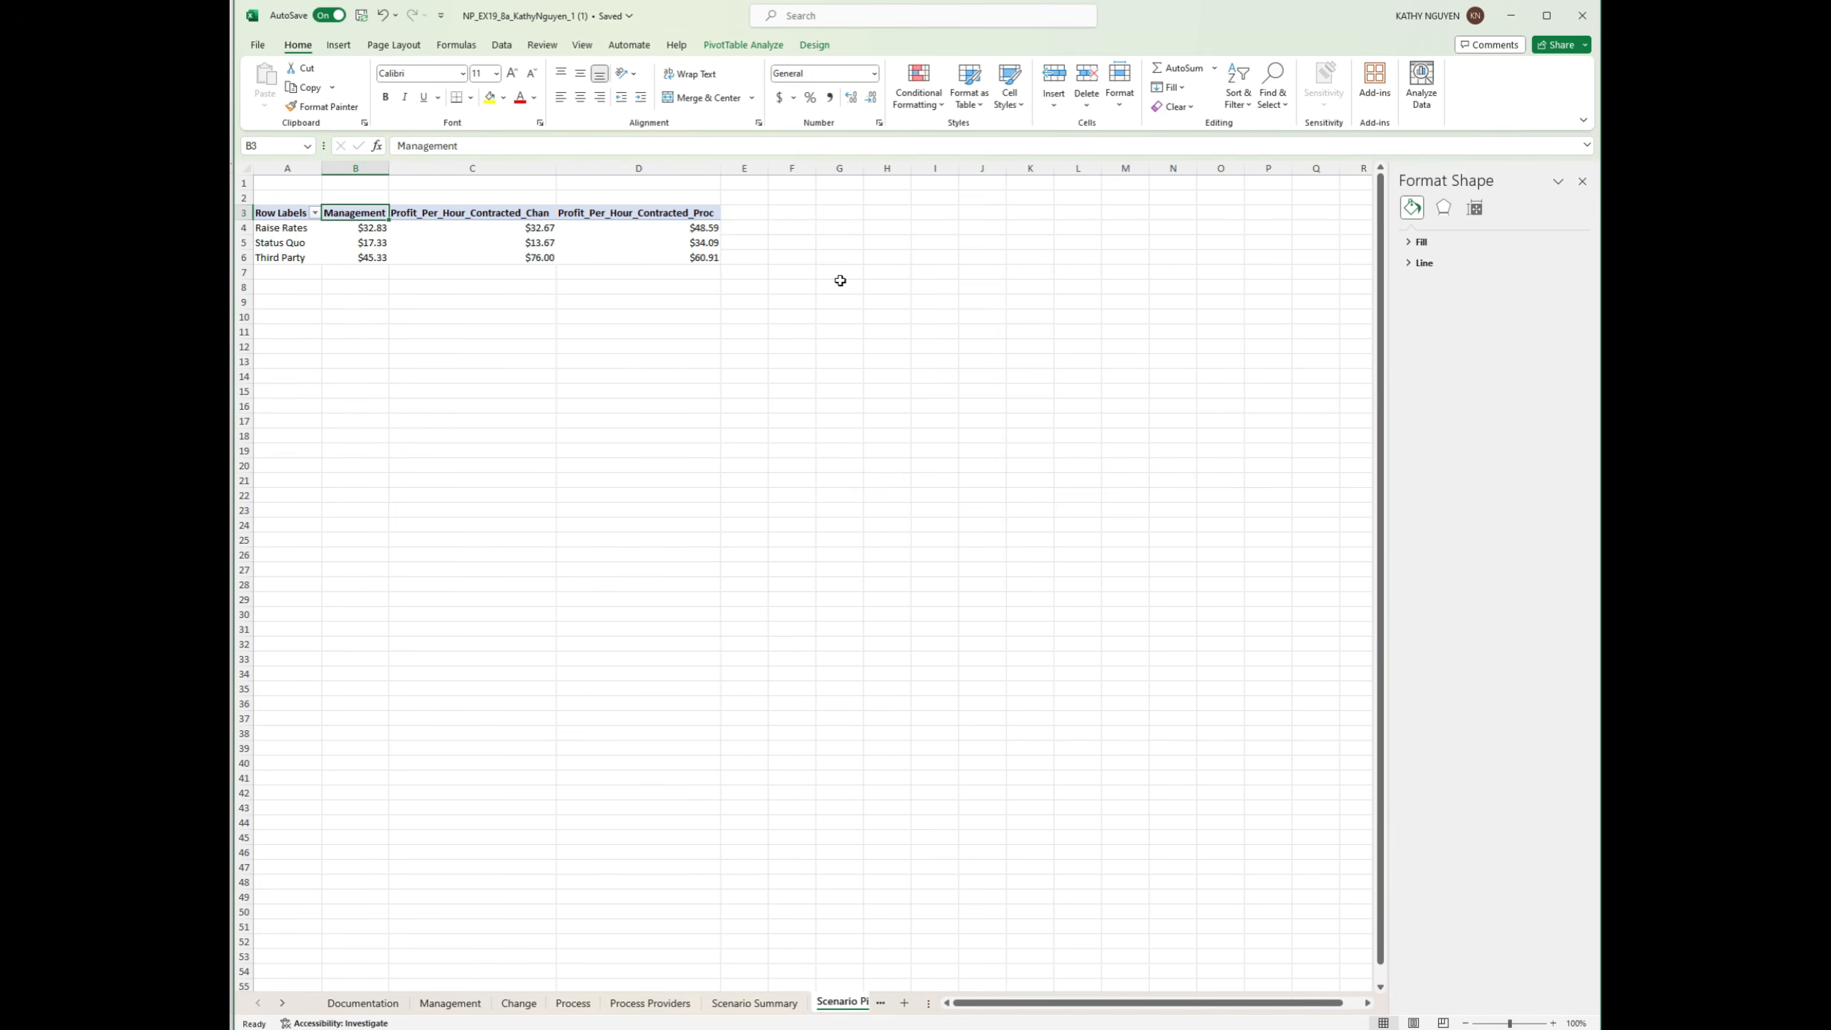
Step: Give the value fields in C3 and D3 the custom names Change and Process
double_click(498, 217)
type("Change")
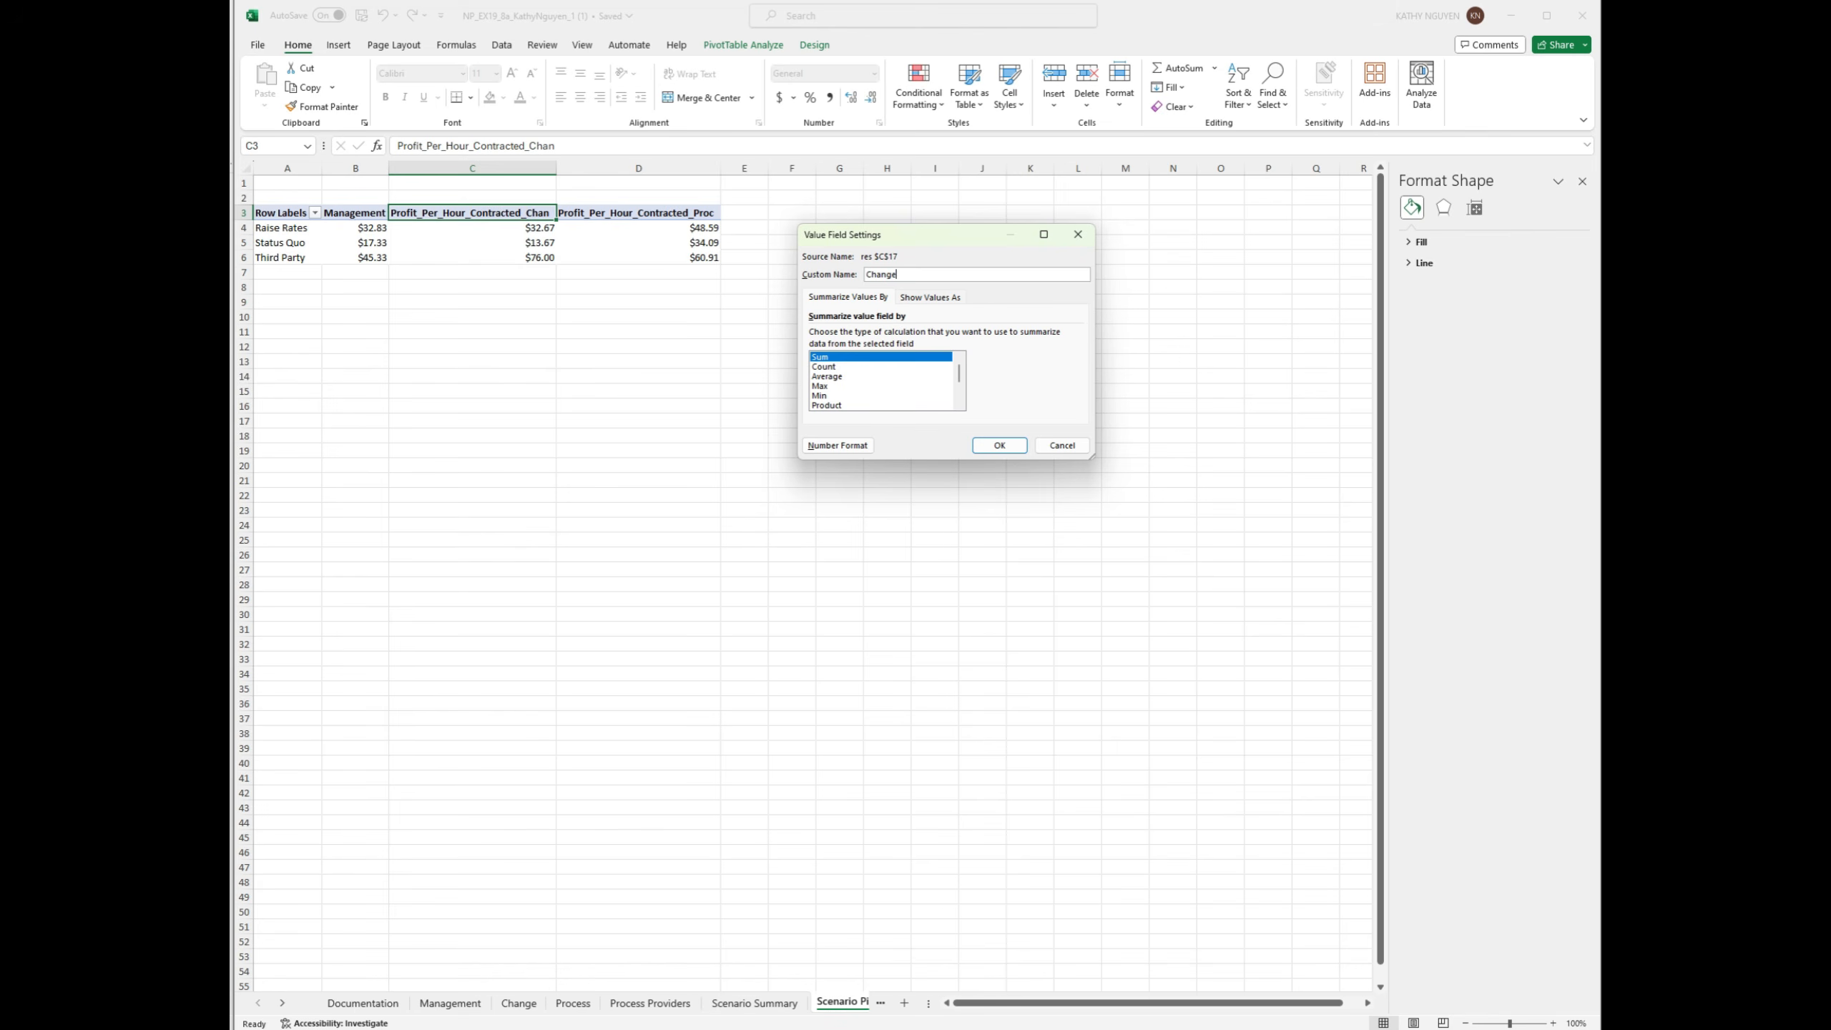
left_click(999, 445)
double_click(511, 212)
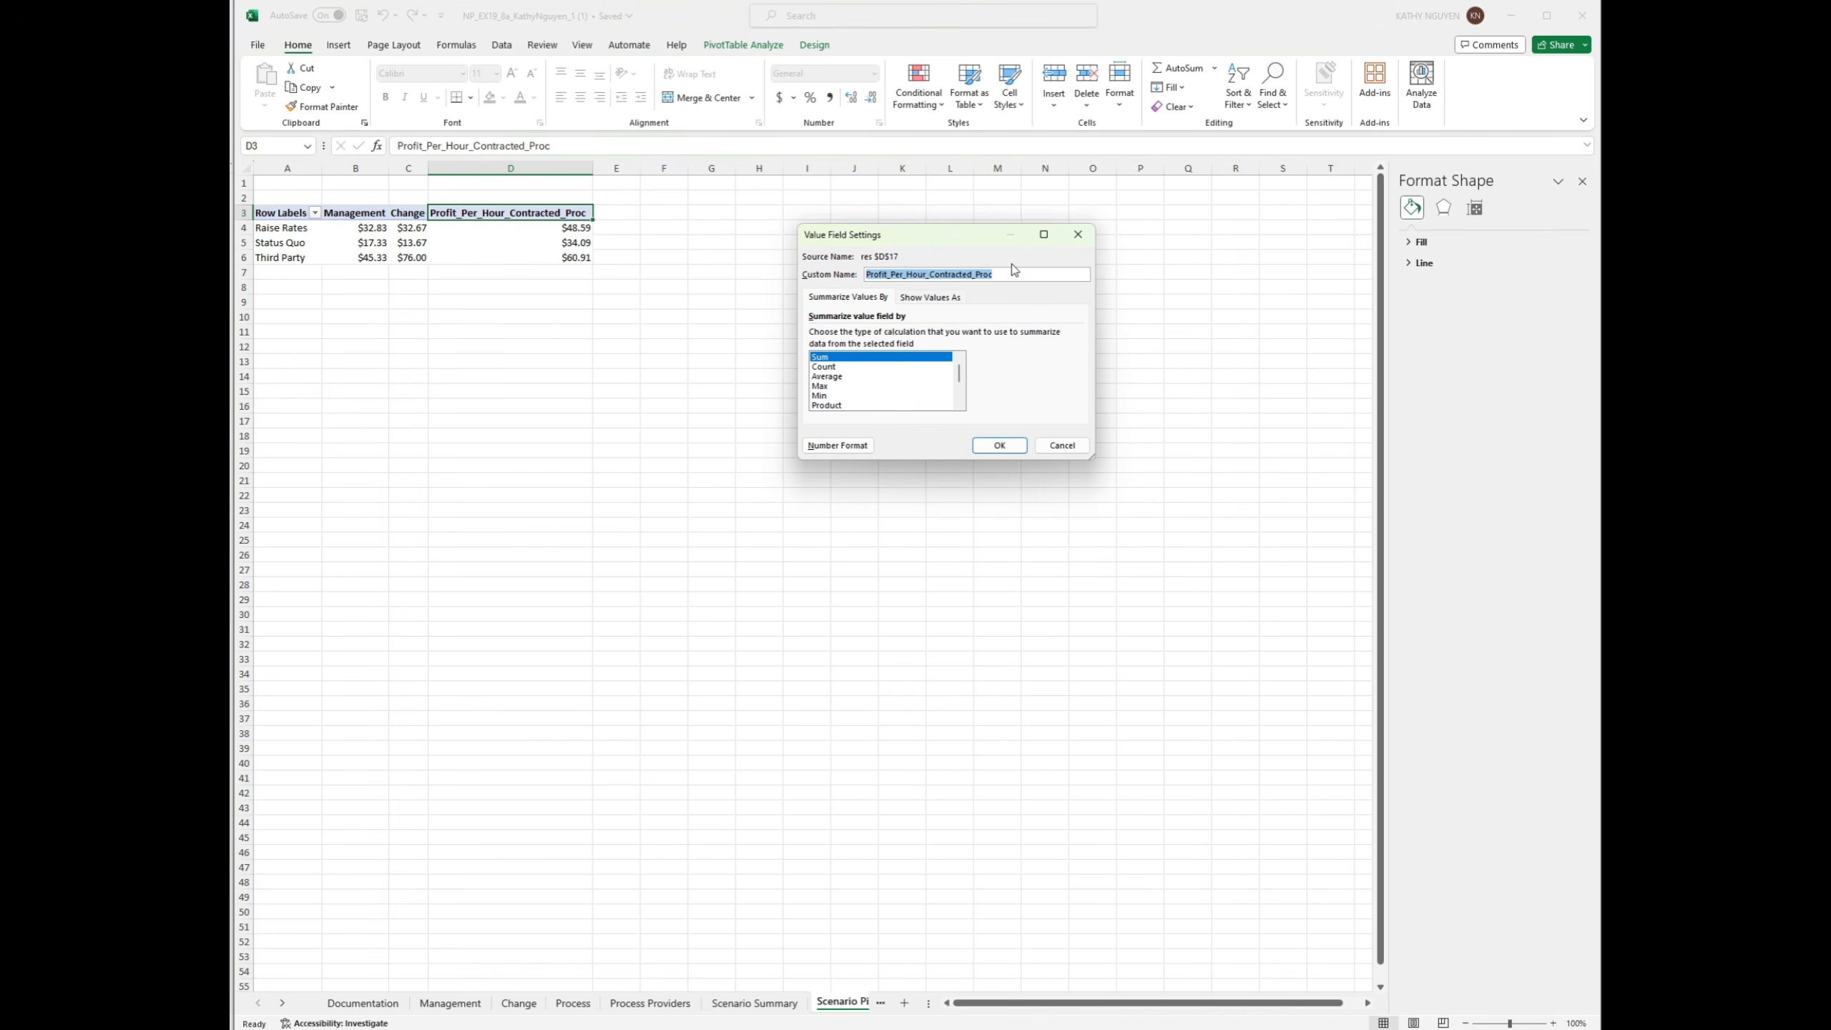
type("PO")
type("ocess")
left_click(999, 445)
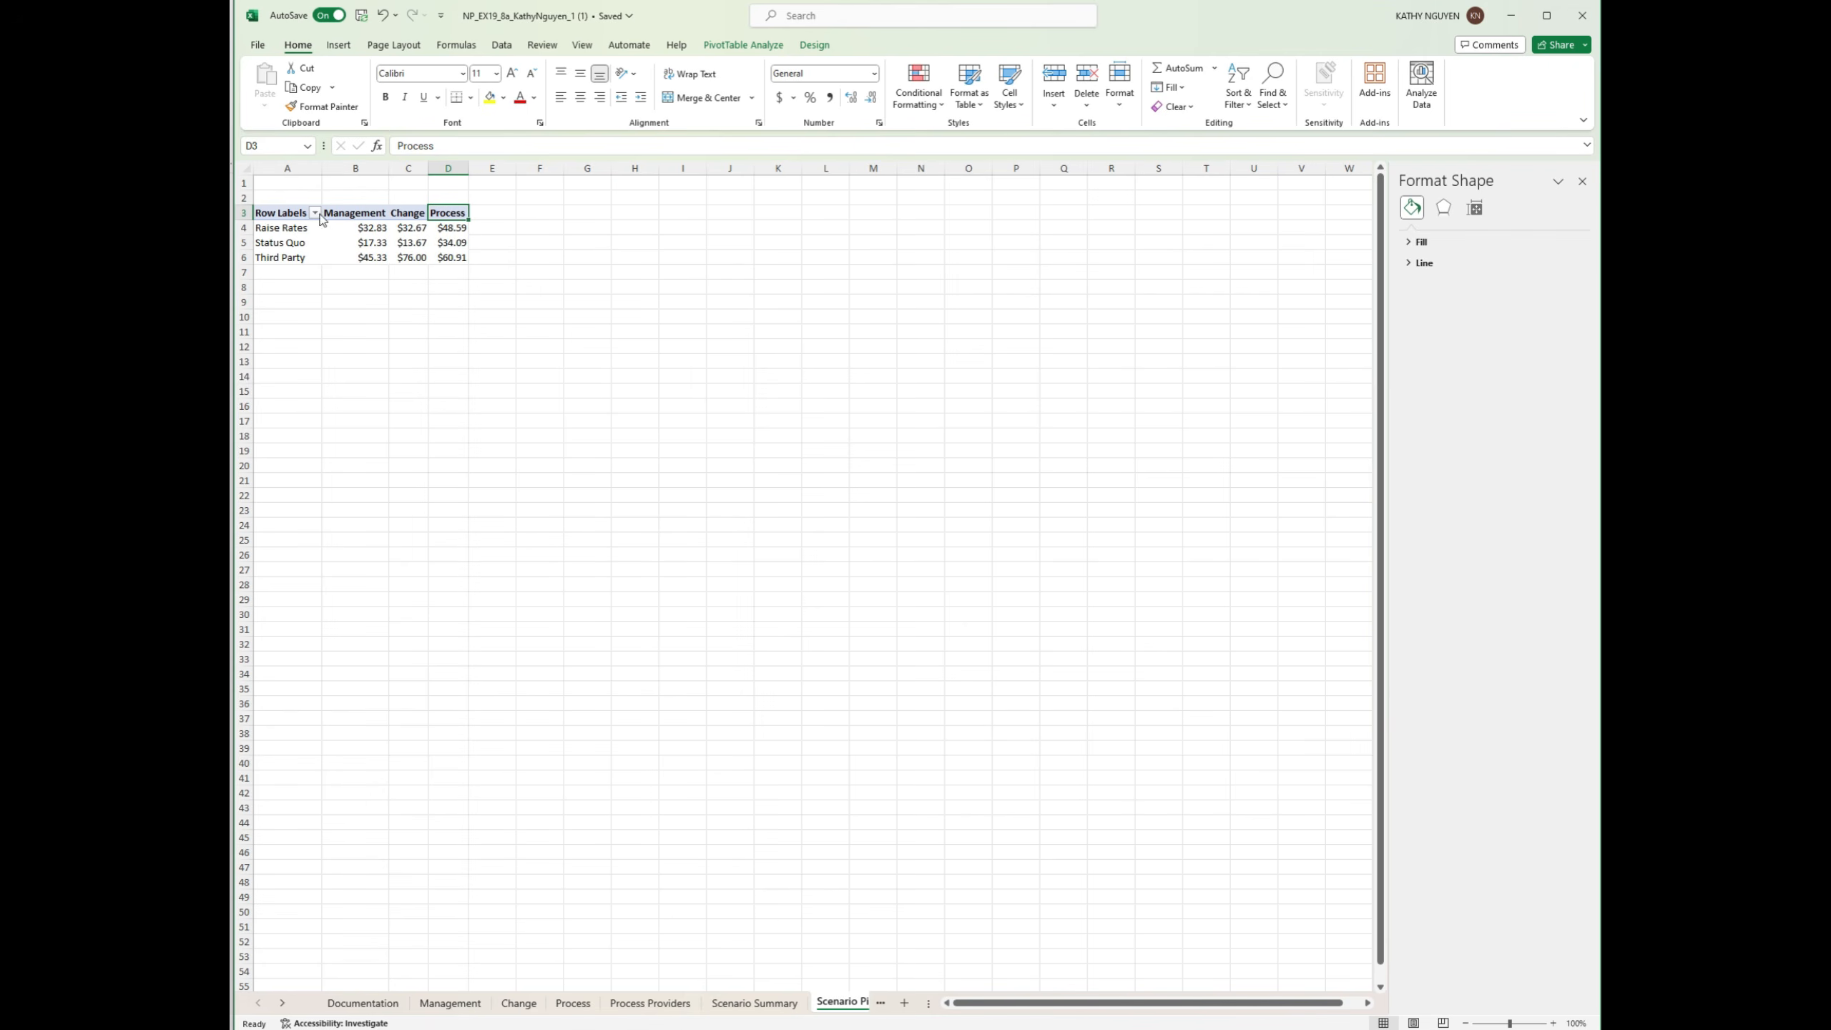
Step: Enter the heading Profit Per Hour Contracted in cell A1 above the PivotTable
left_click(295, 185)
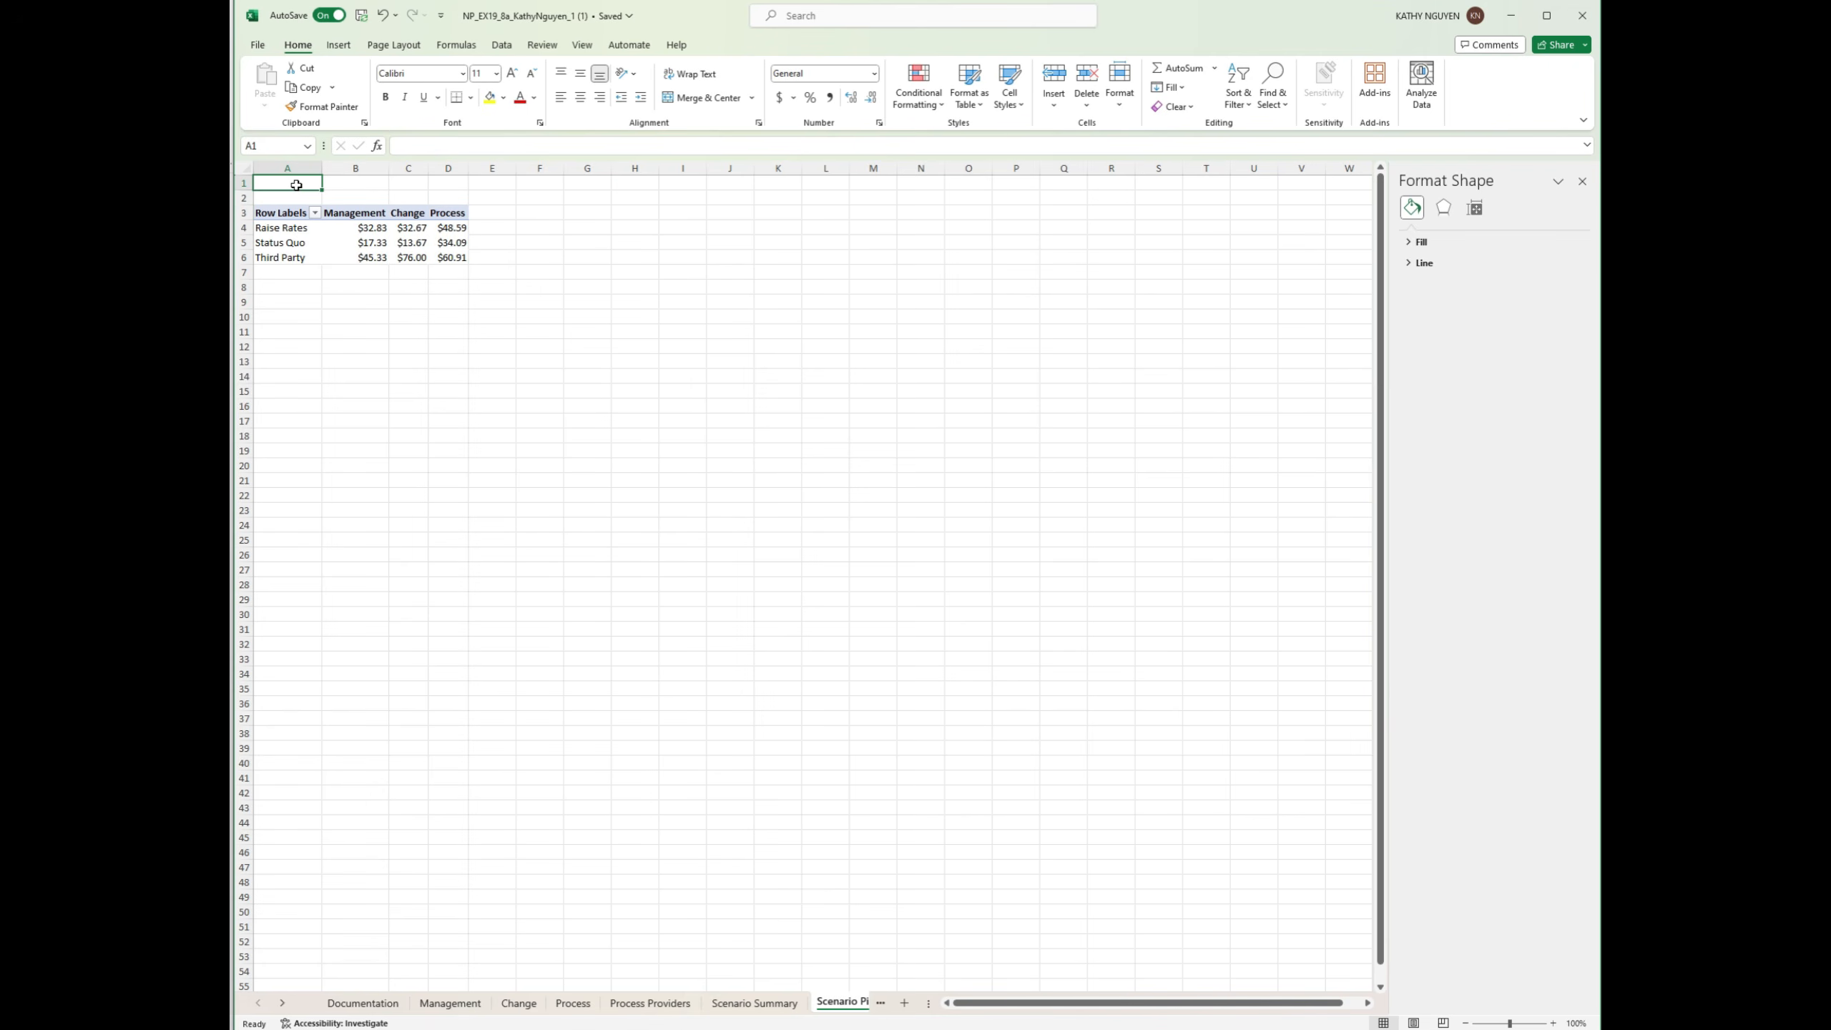
type("Profi")
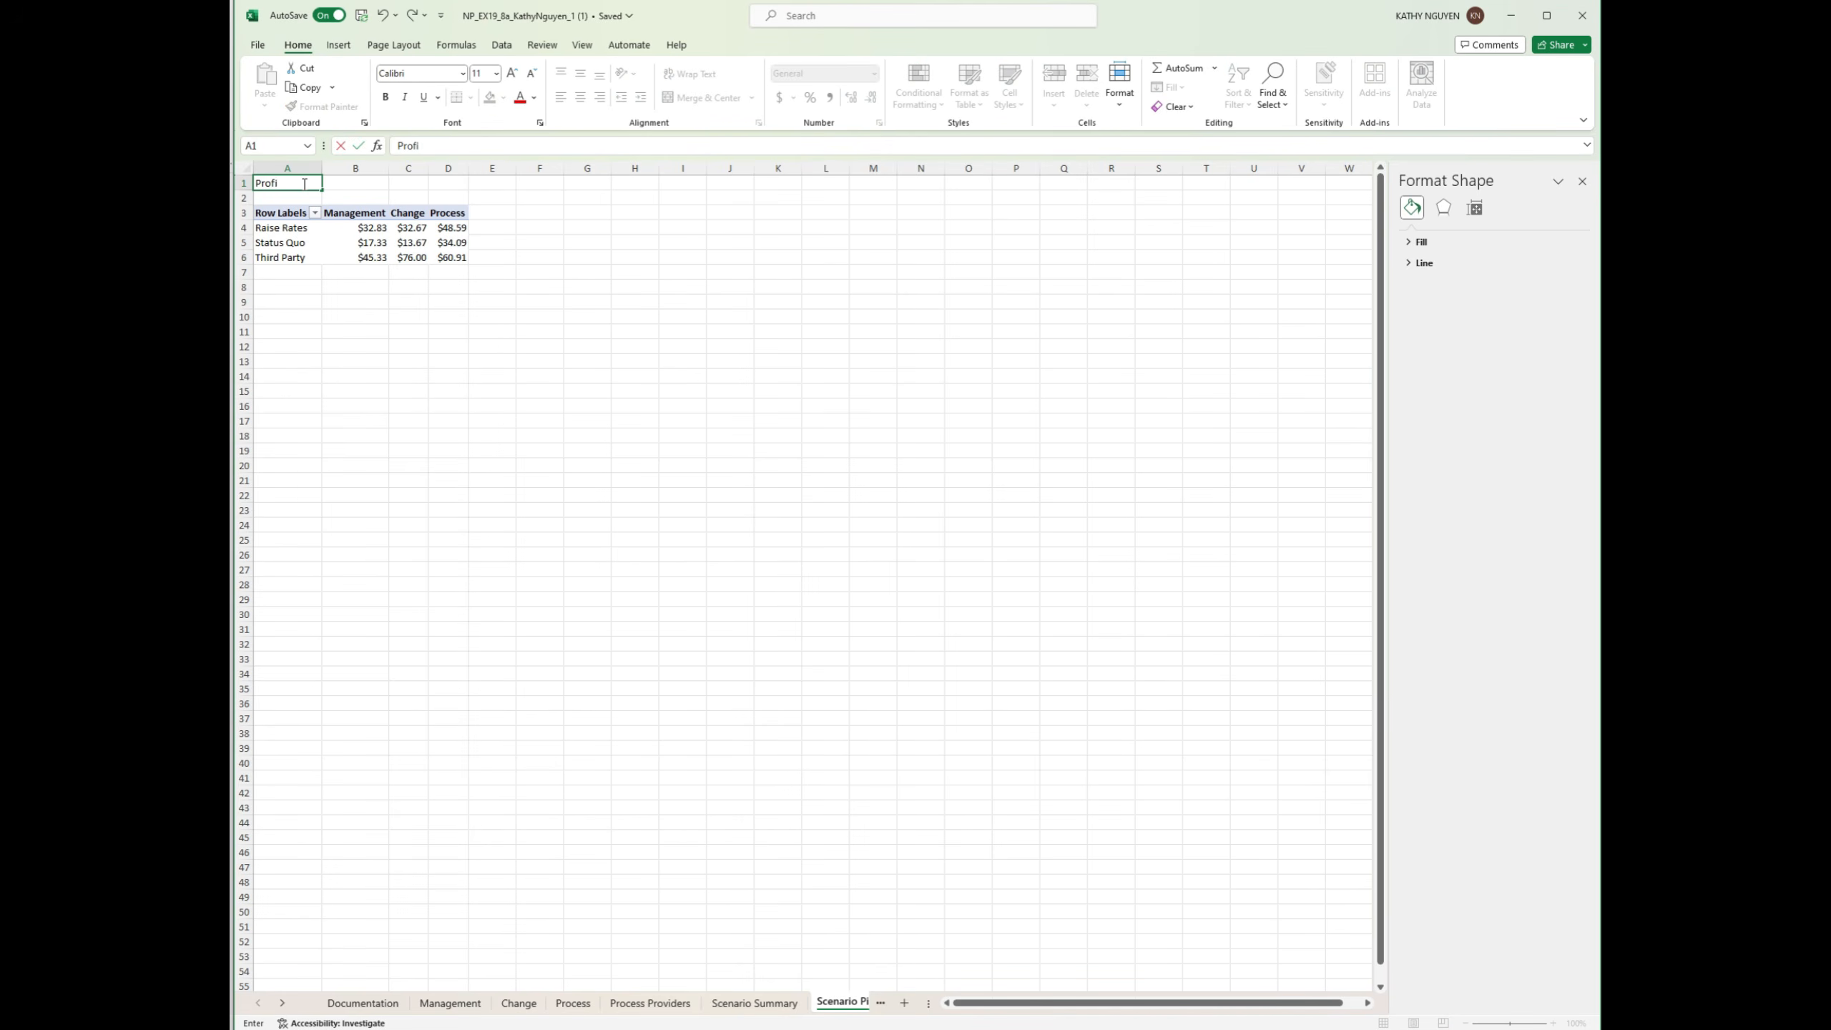
type("t Per Hour Contracted")
left_click(813, 193)
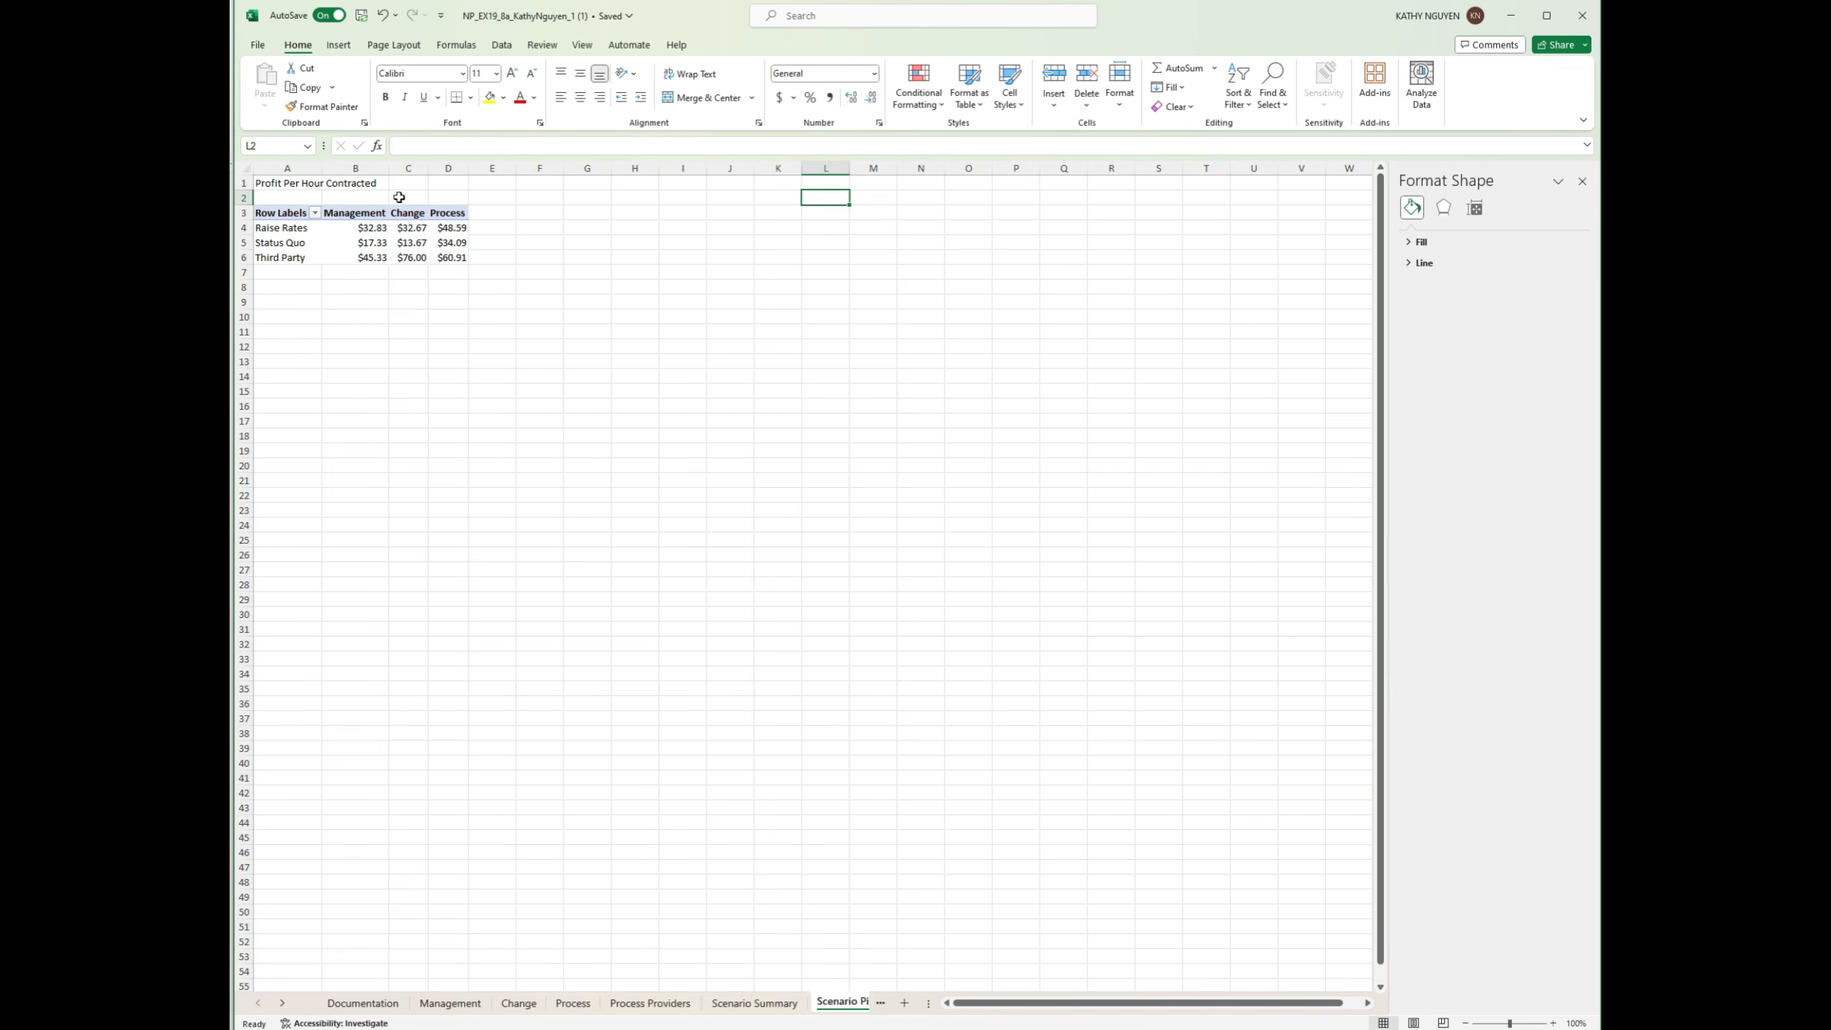
Step: Apply the Title cell style to the heading in A1
left_click(308, 188)
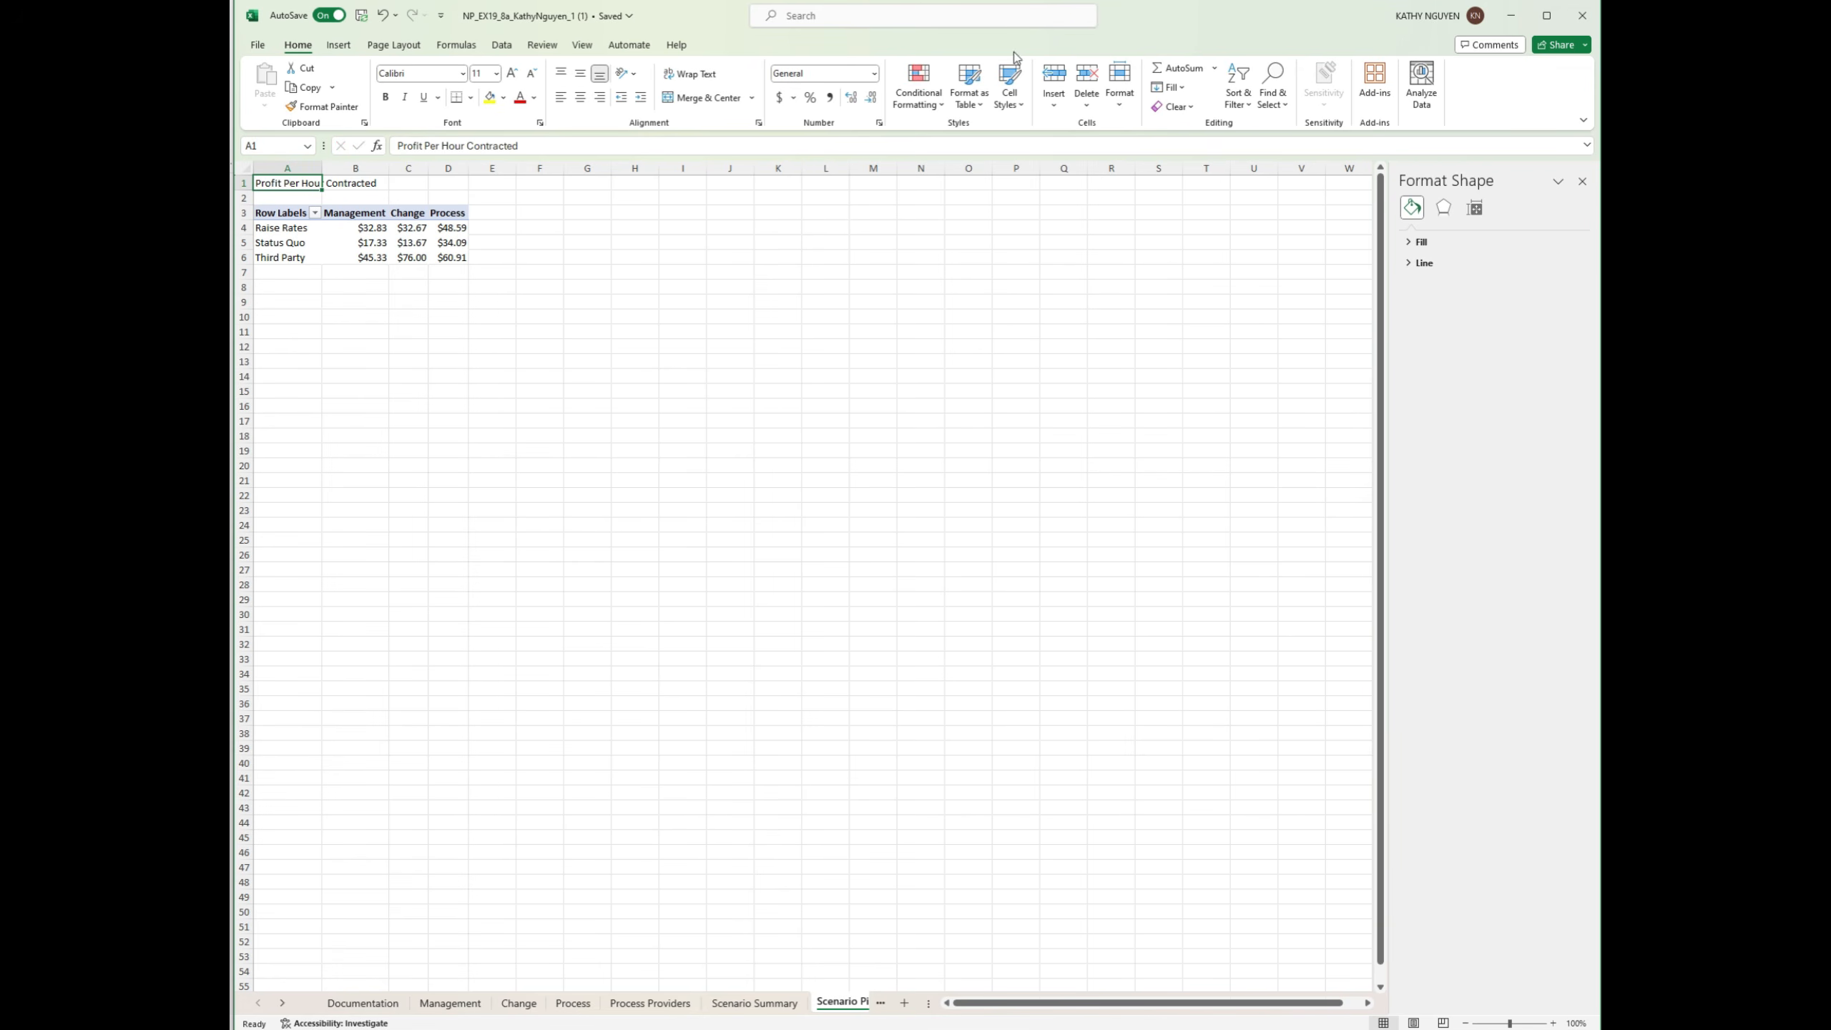
left_click(1011, 108)
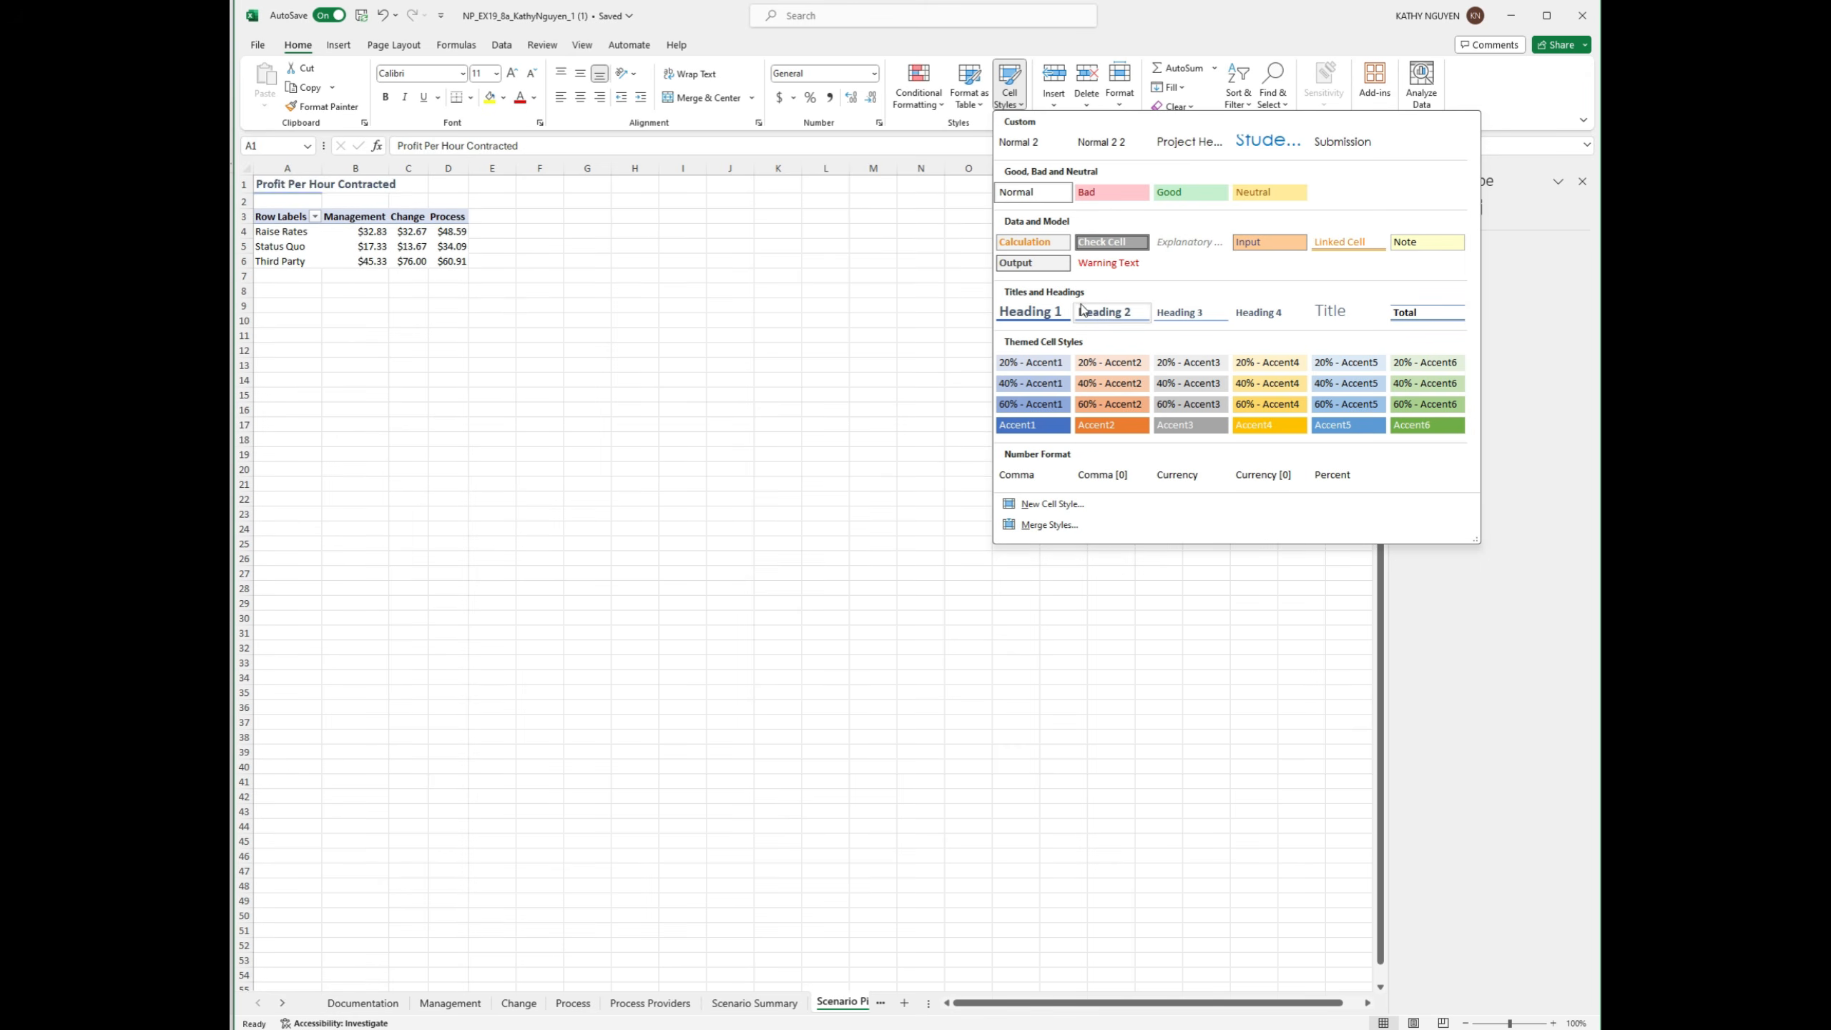
left_click(1345, 315)
left_click(540, 265)
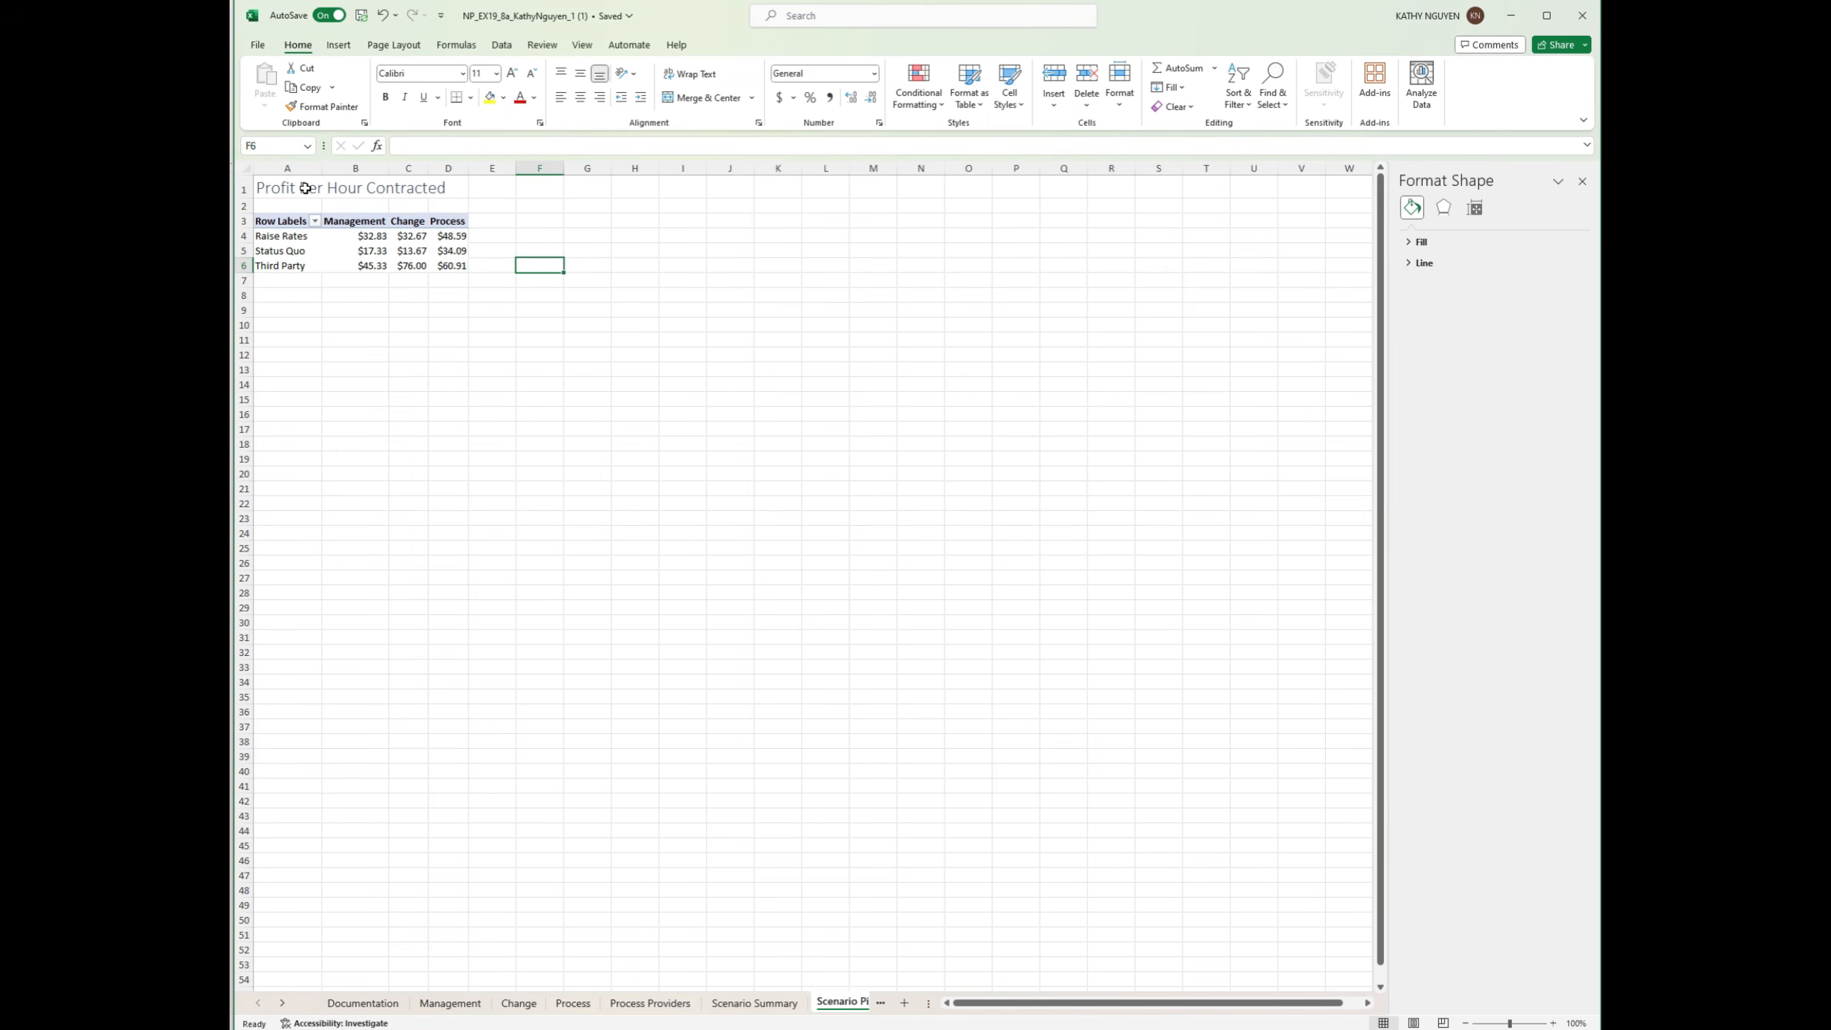
Step: Widen columns A:D to one uniform column width
left_click(306, 188)
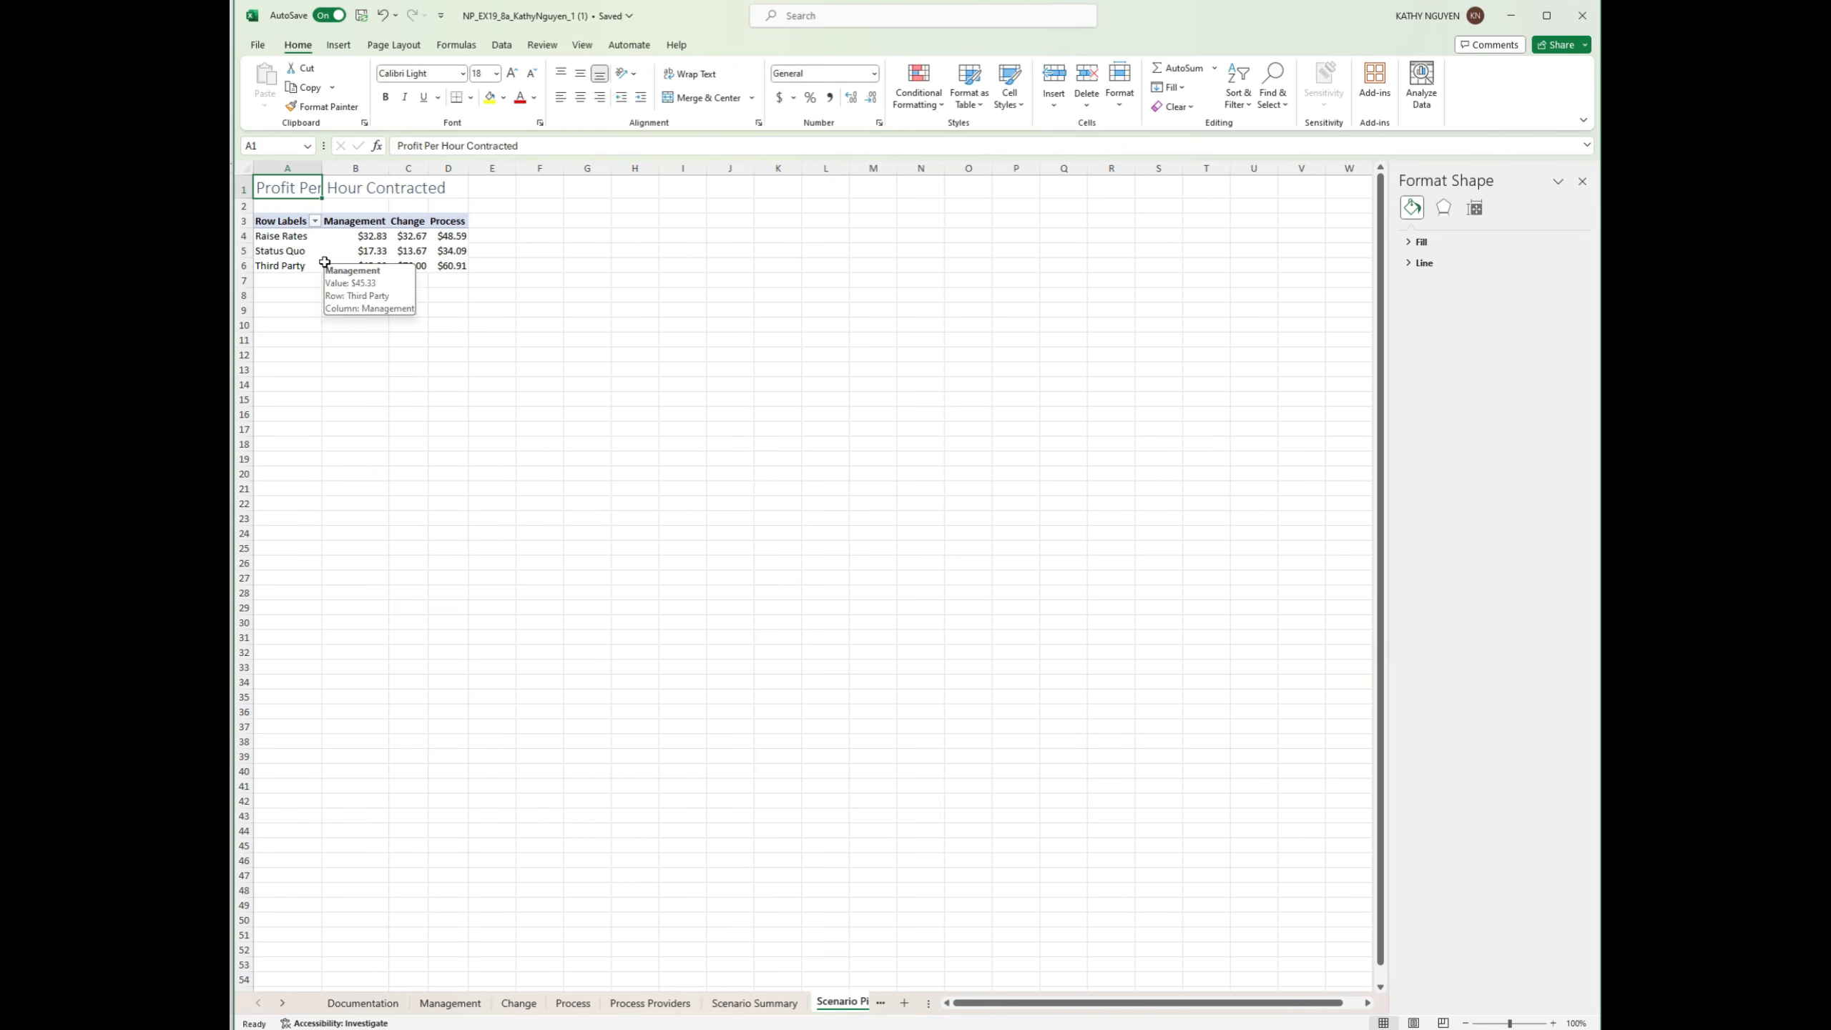
left_click(366, 342)
left_click_drag(292, 164, 452, 170)
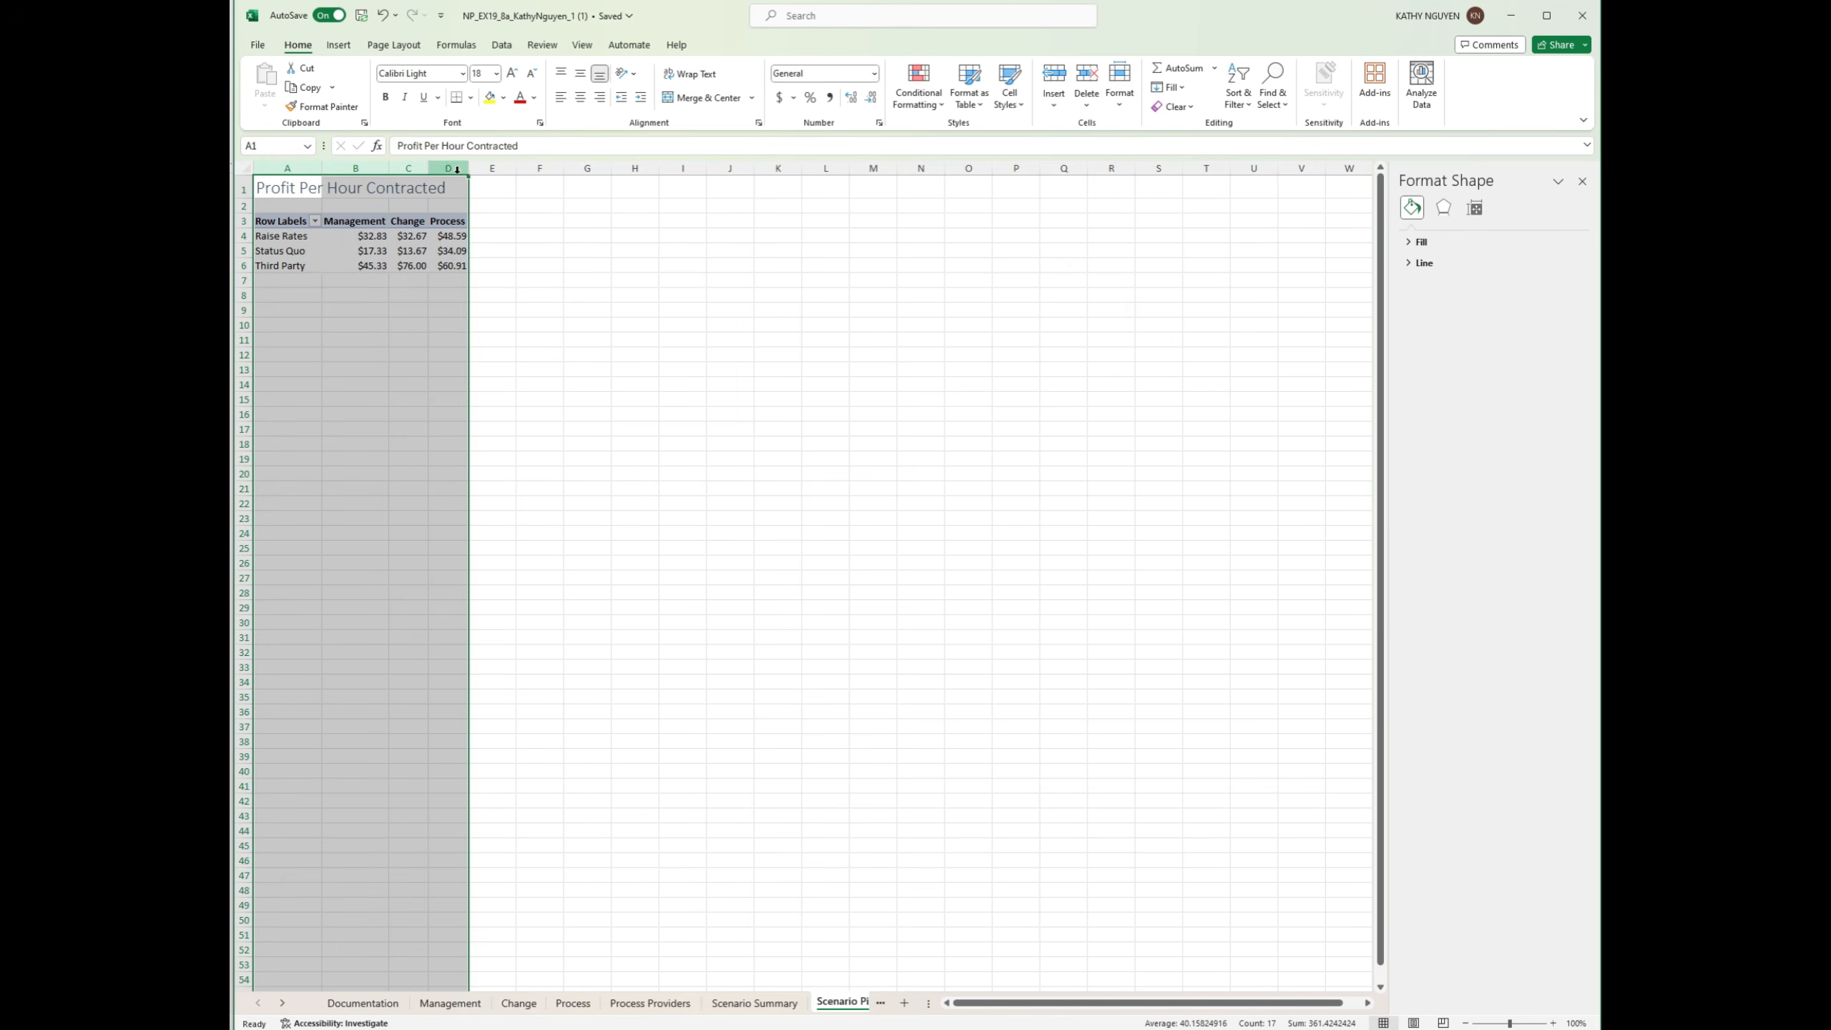
right_click(448, 175)
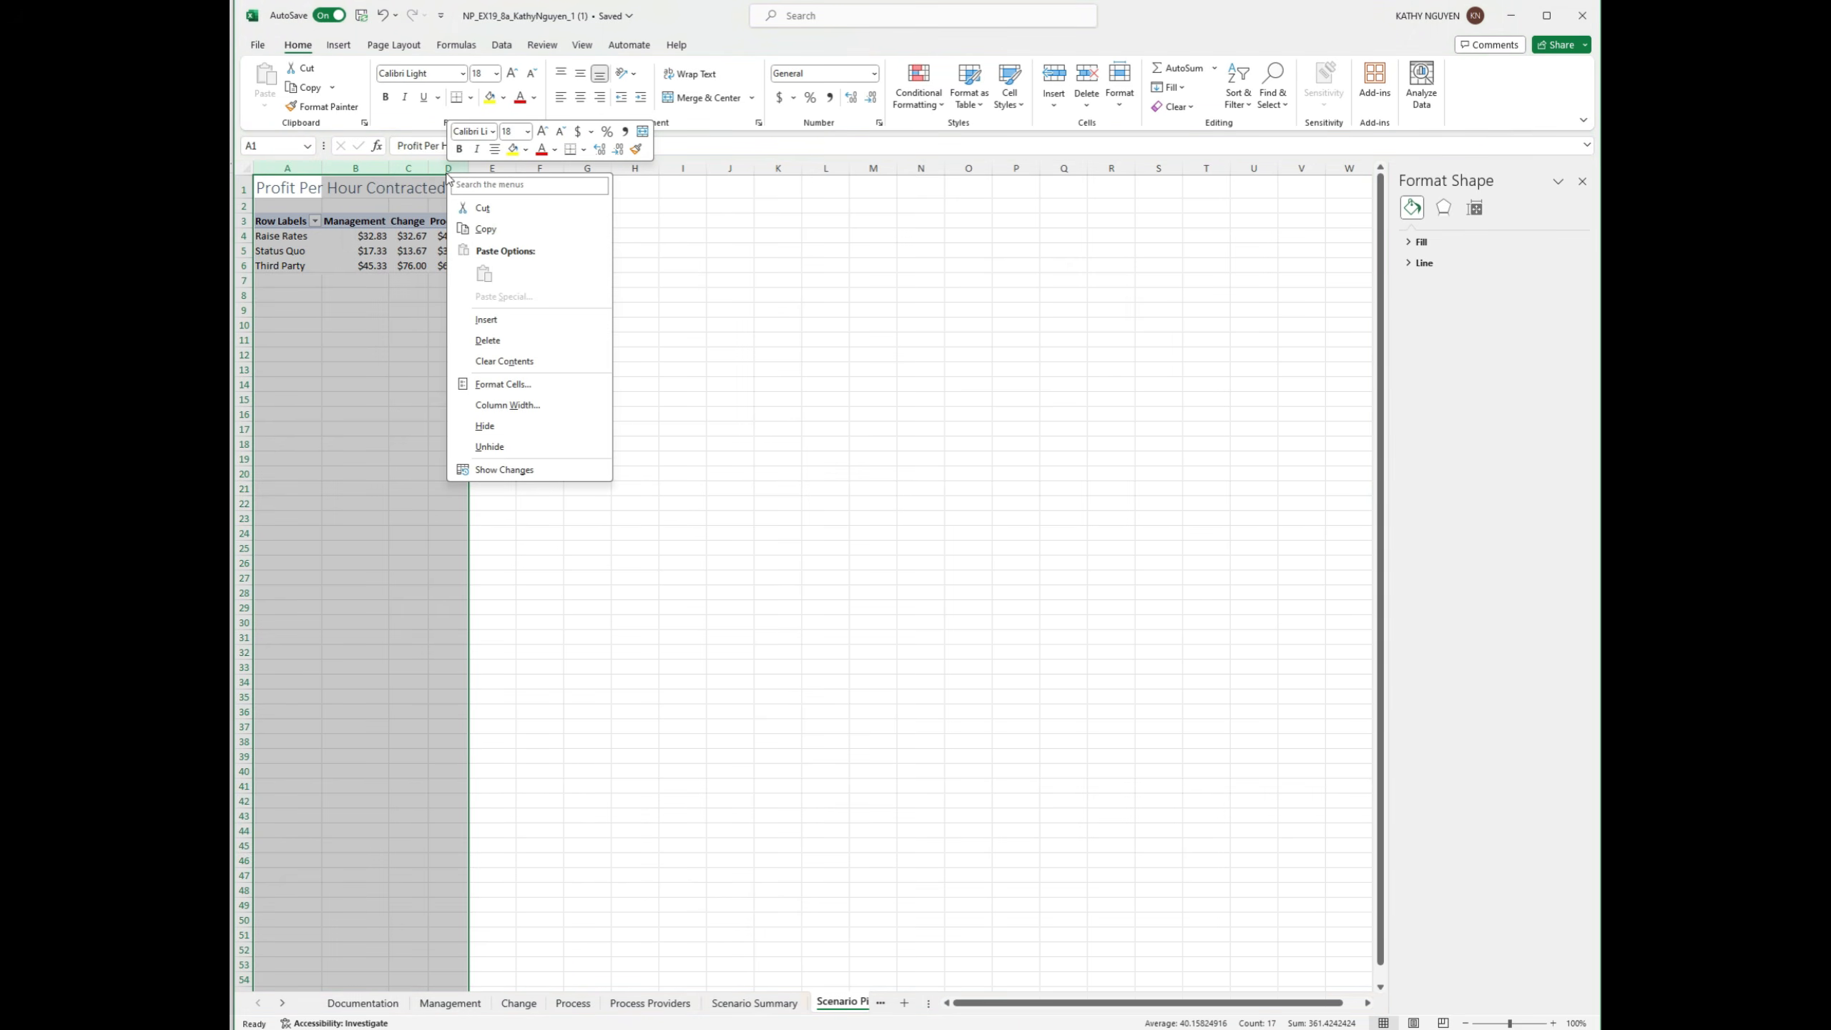
left_click(507, 405)
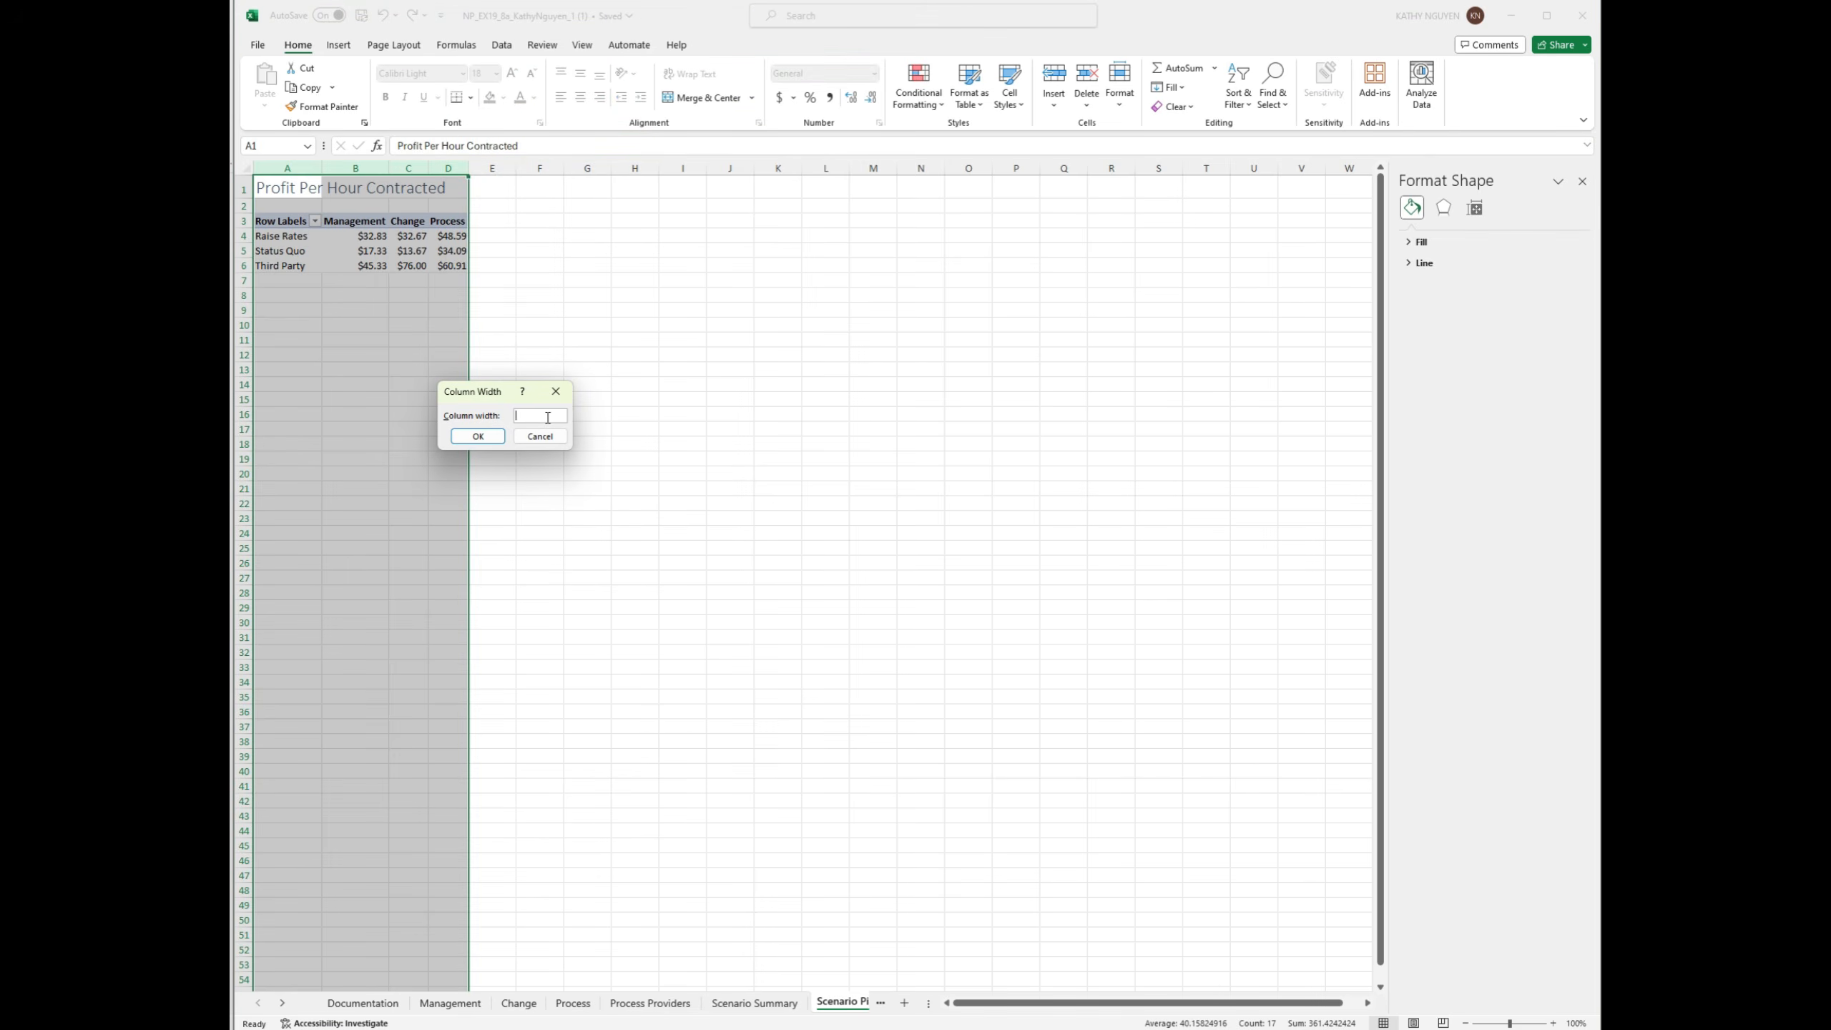
left_click(478, 435)
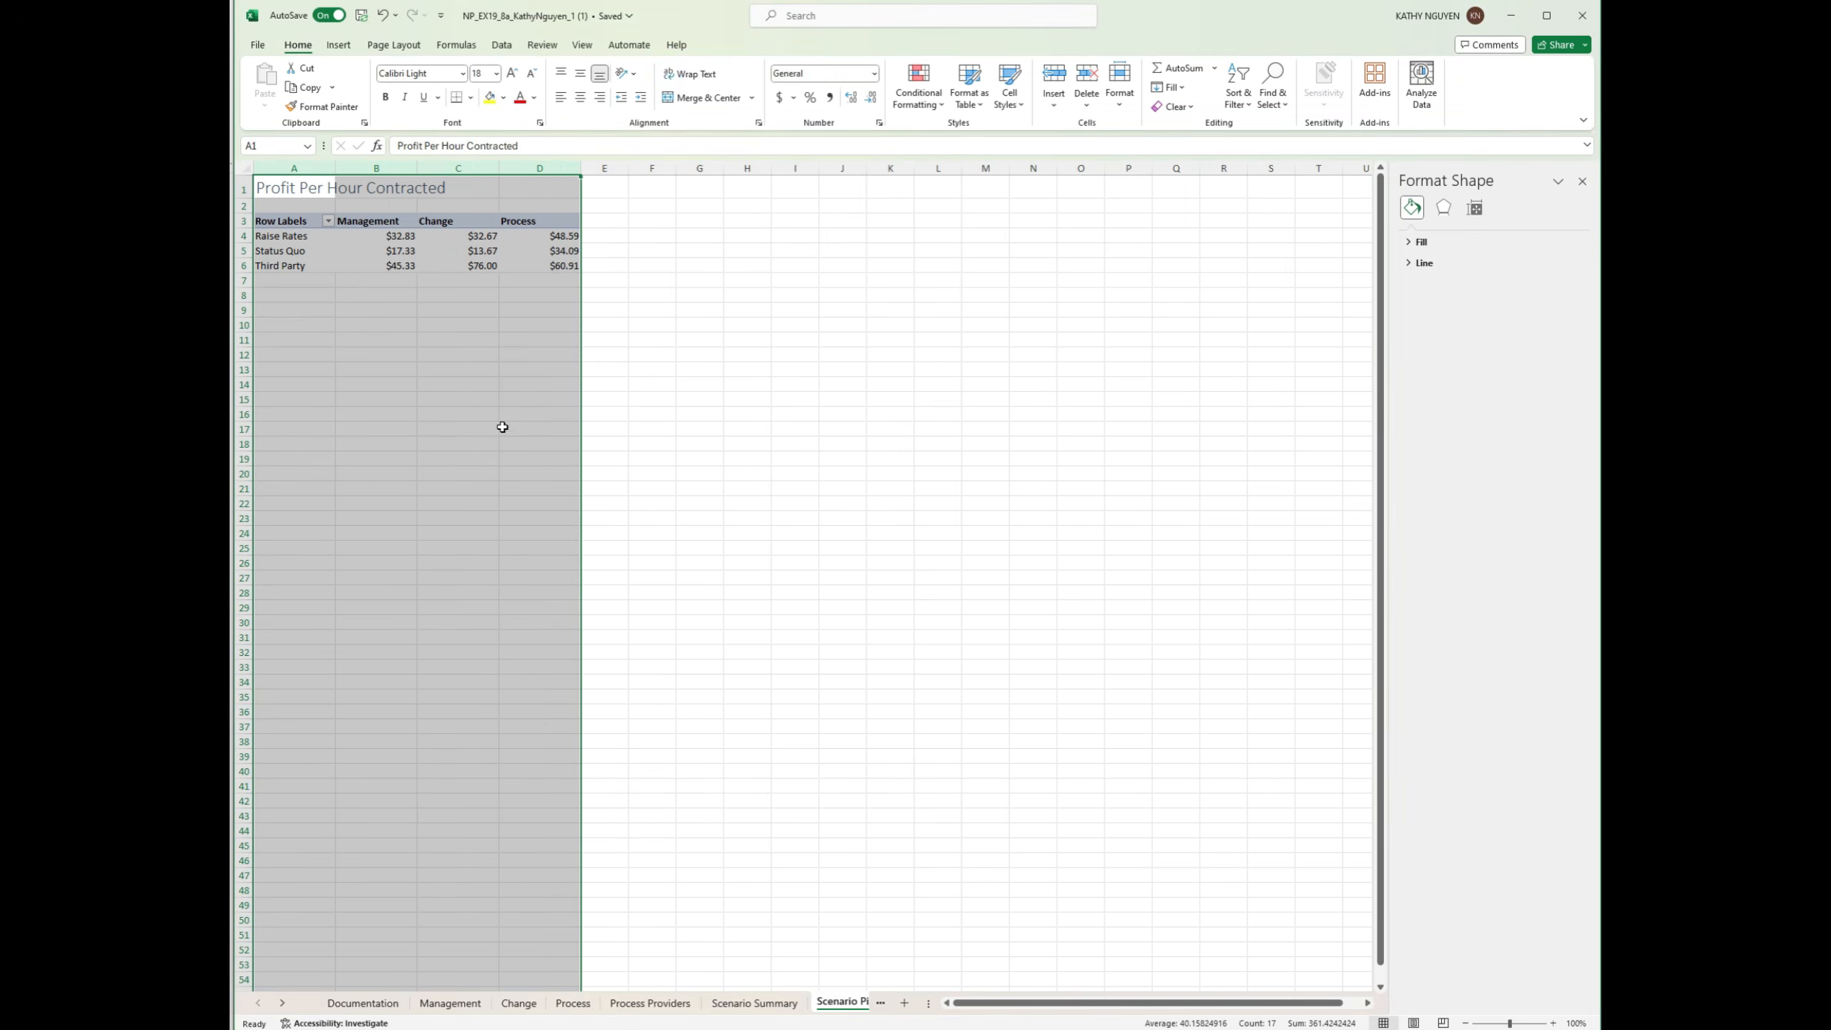
left_click(603, 356)
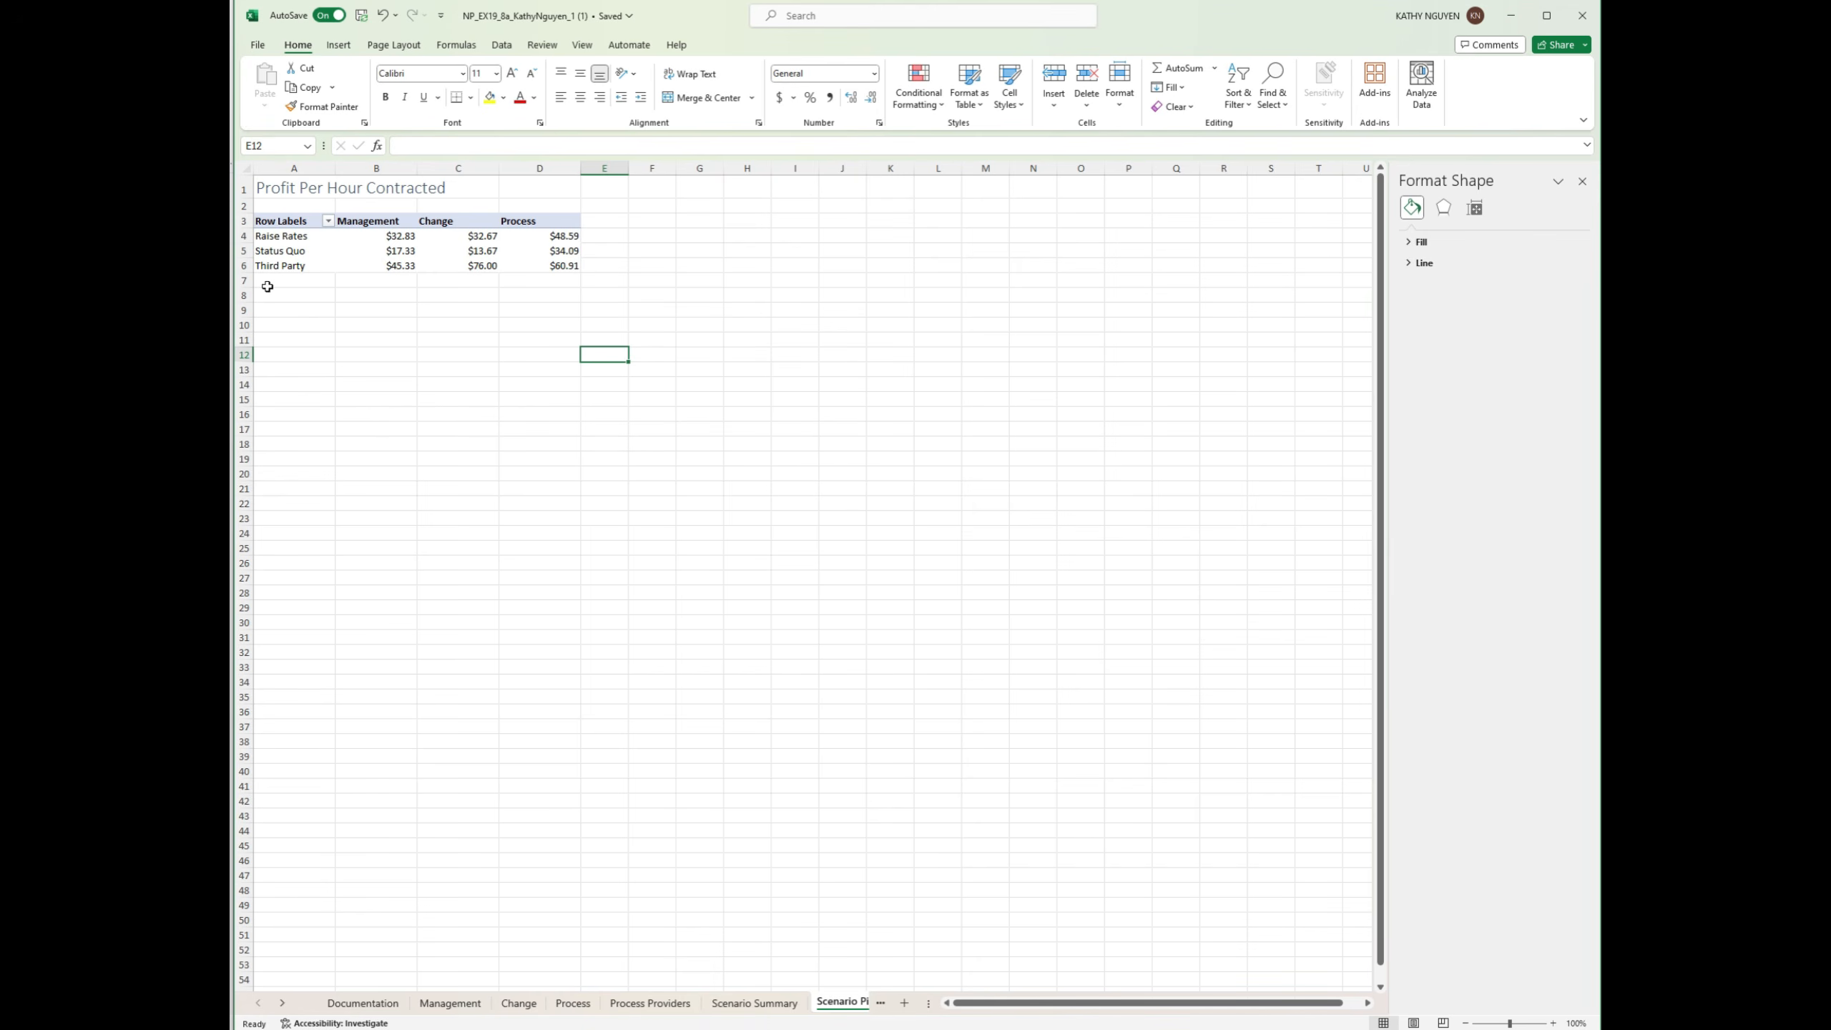
left_click(291, 226)
left_click(298, 254)
left_click(430, 277)
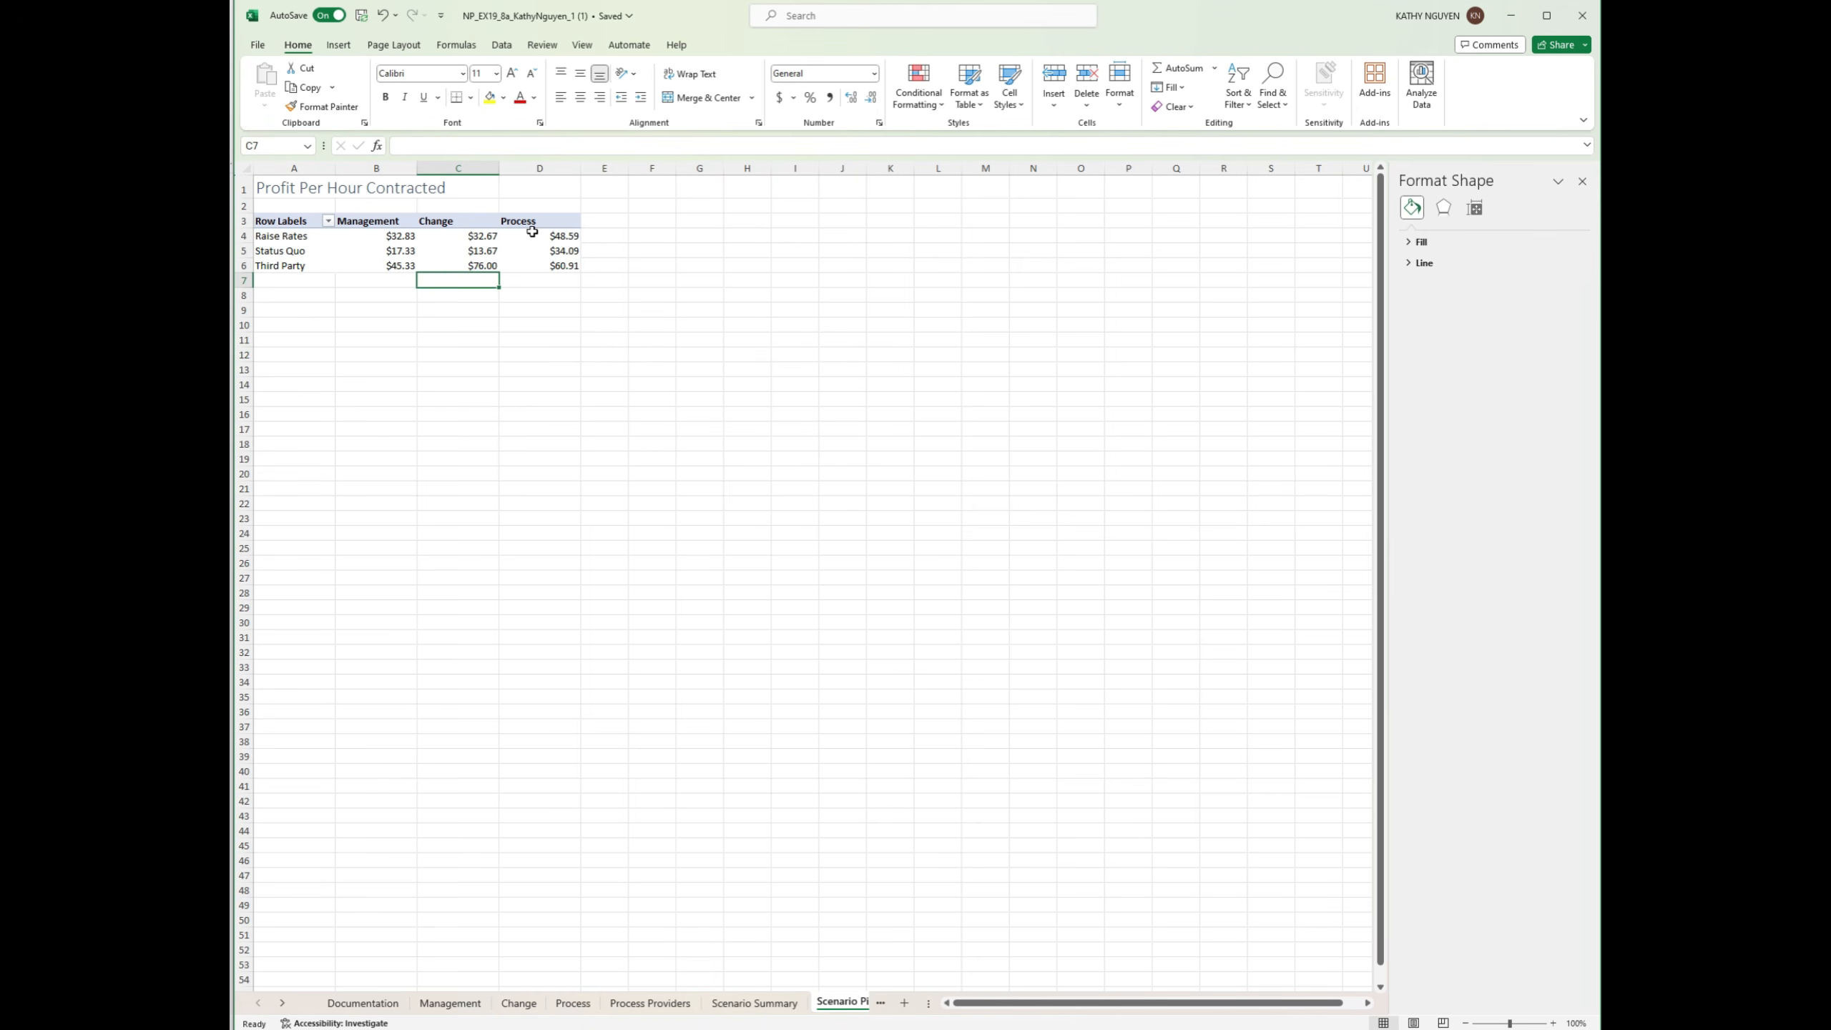
left_click(352, 49)
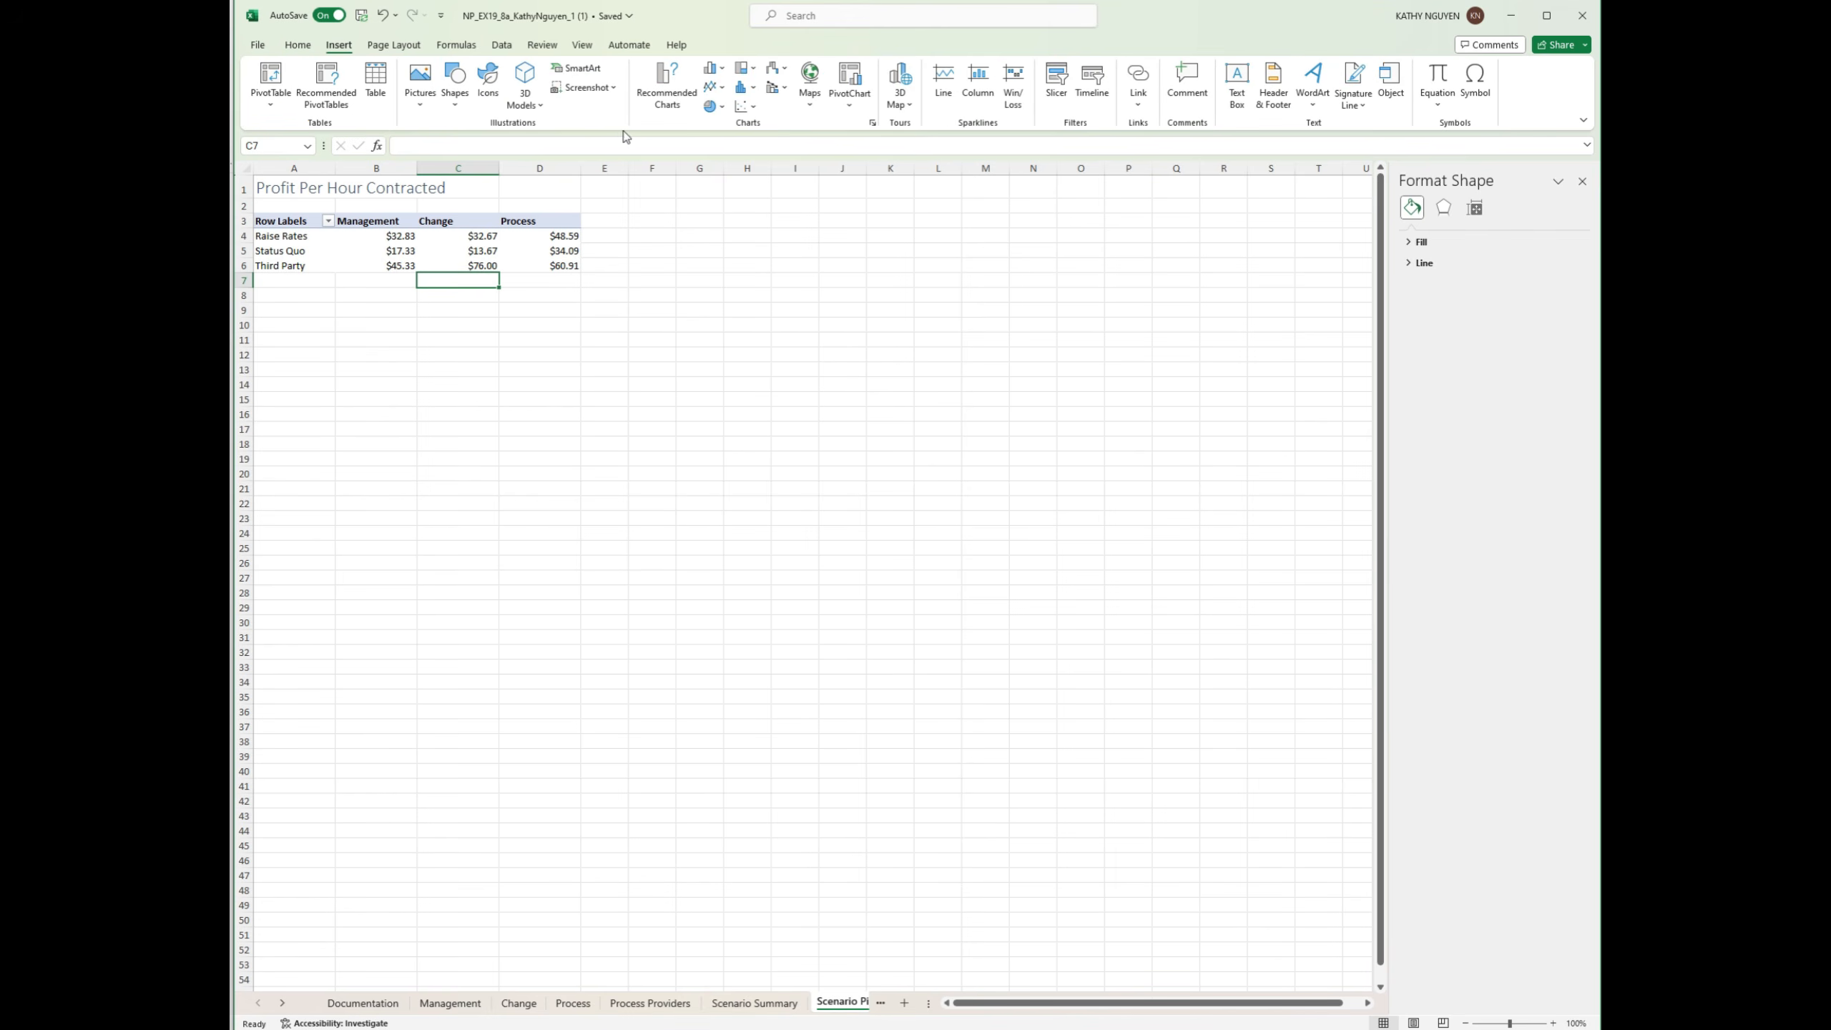
left_click(850, 103)
left_click(876, 128)
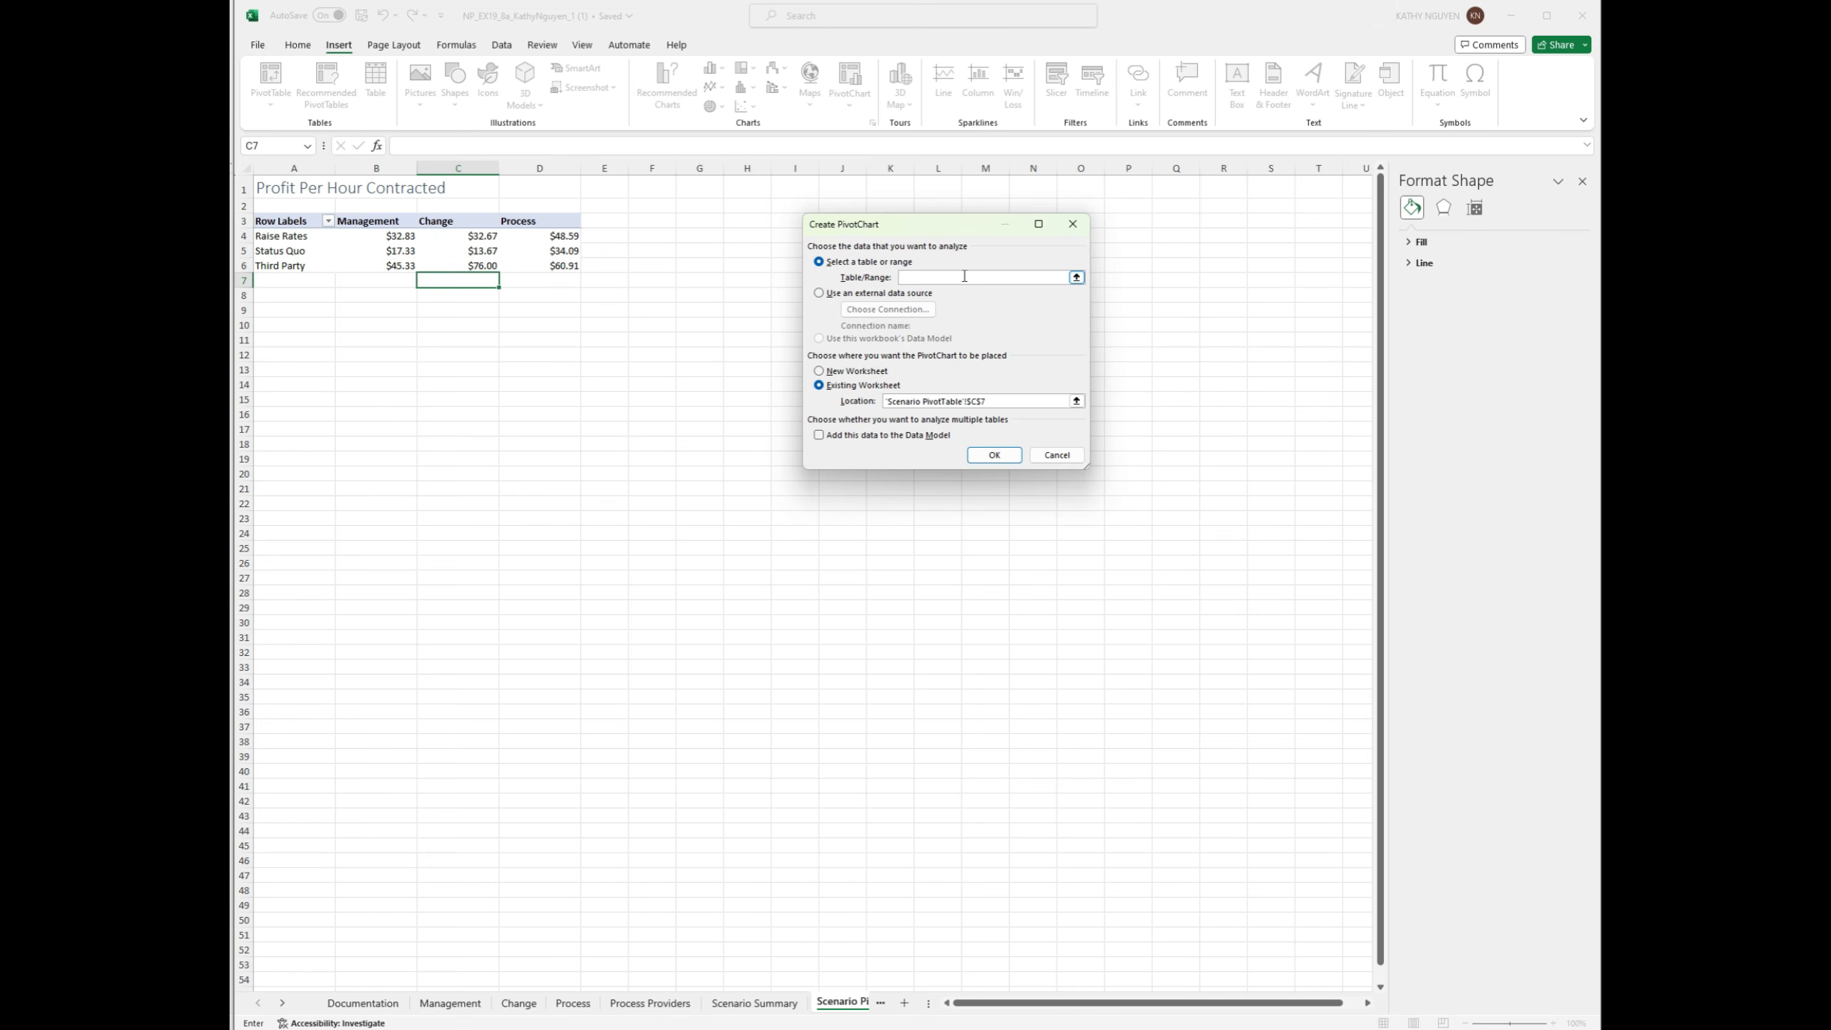
left_click(1073, 226)
left_click(431, 312)
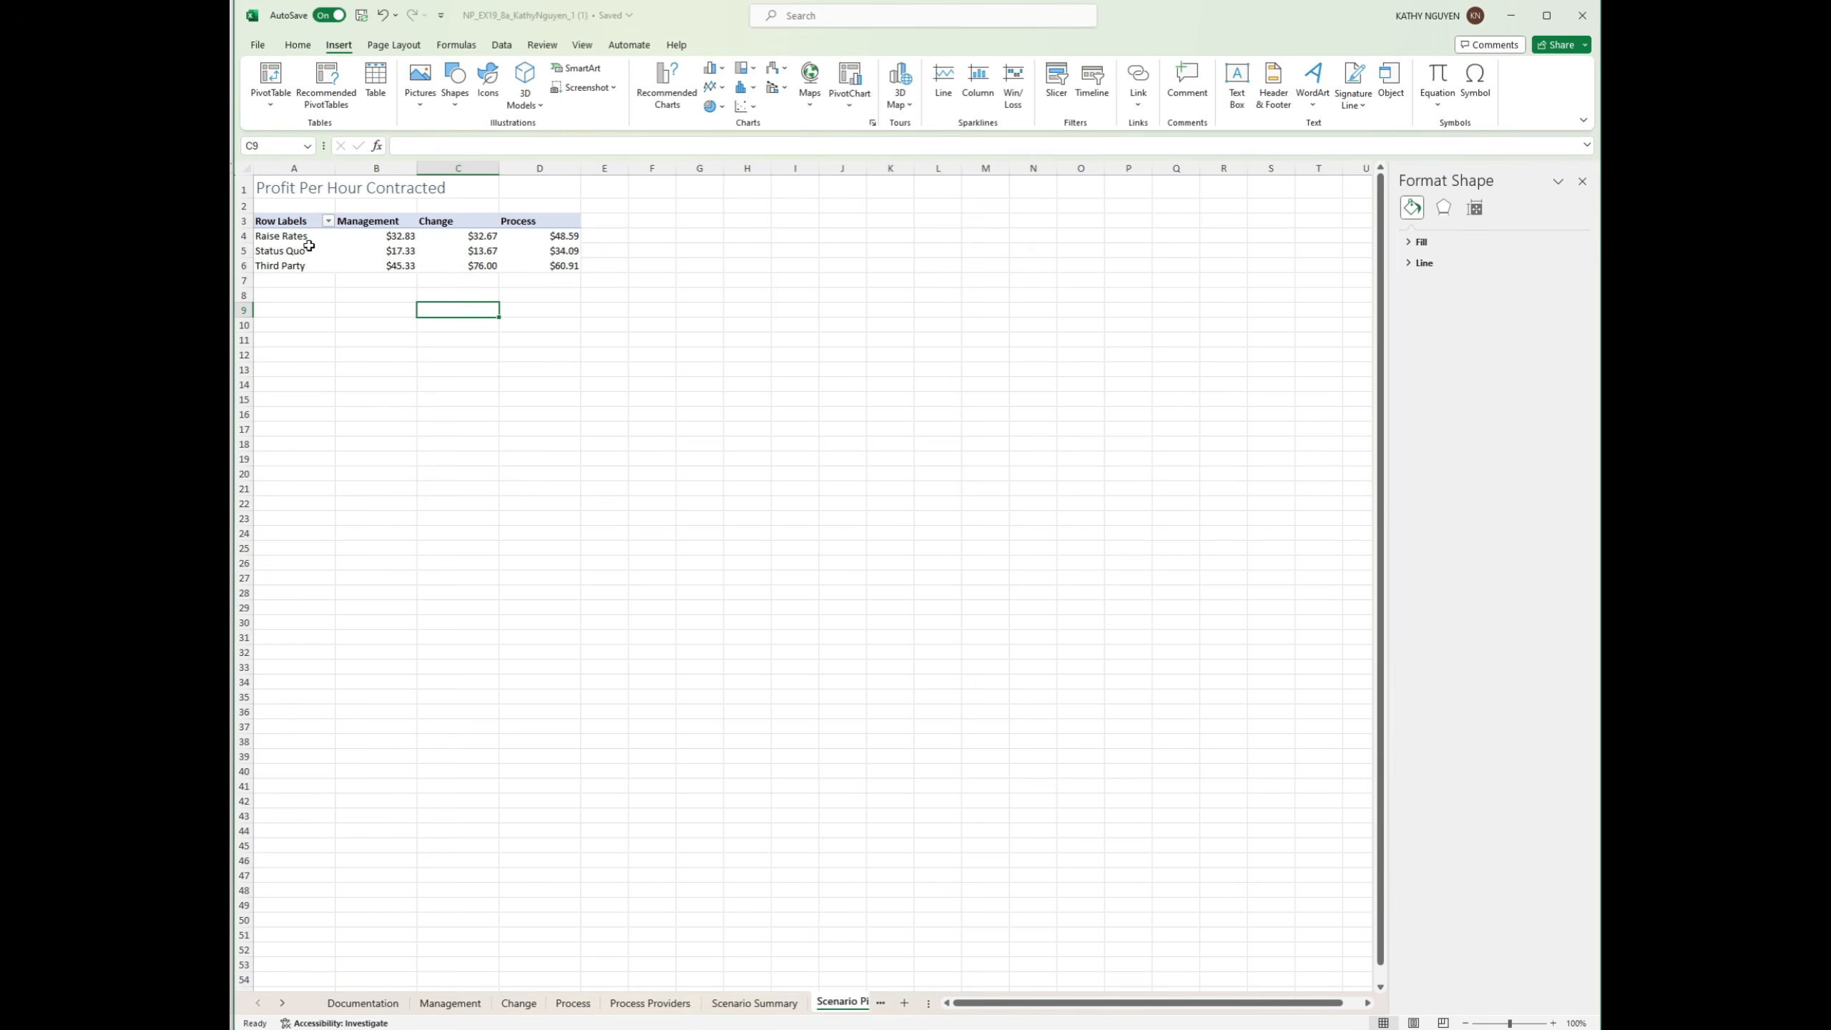
Step: Insert a Clustered Column PivotChart based on the PivotTable in A3:D6
left_click_drag(288, 222, 557, 267)
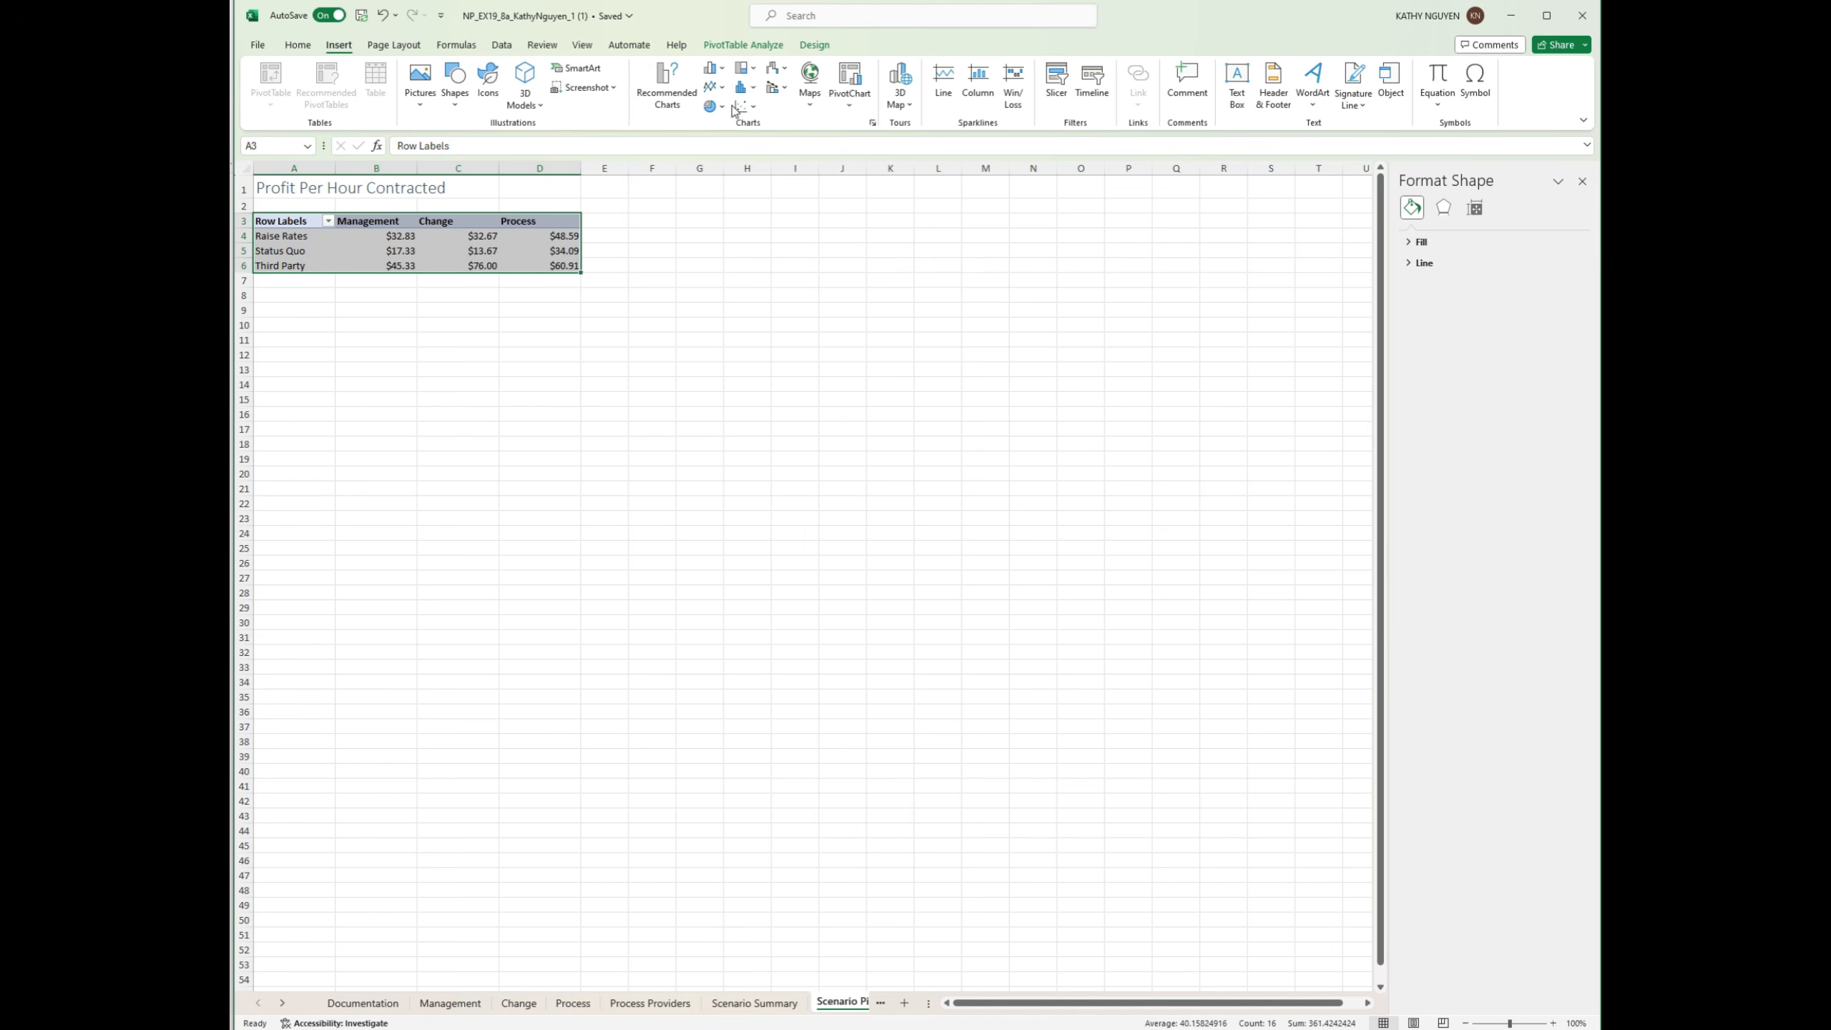
left_click(851, 83)
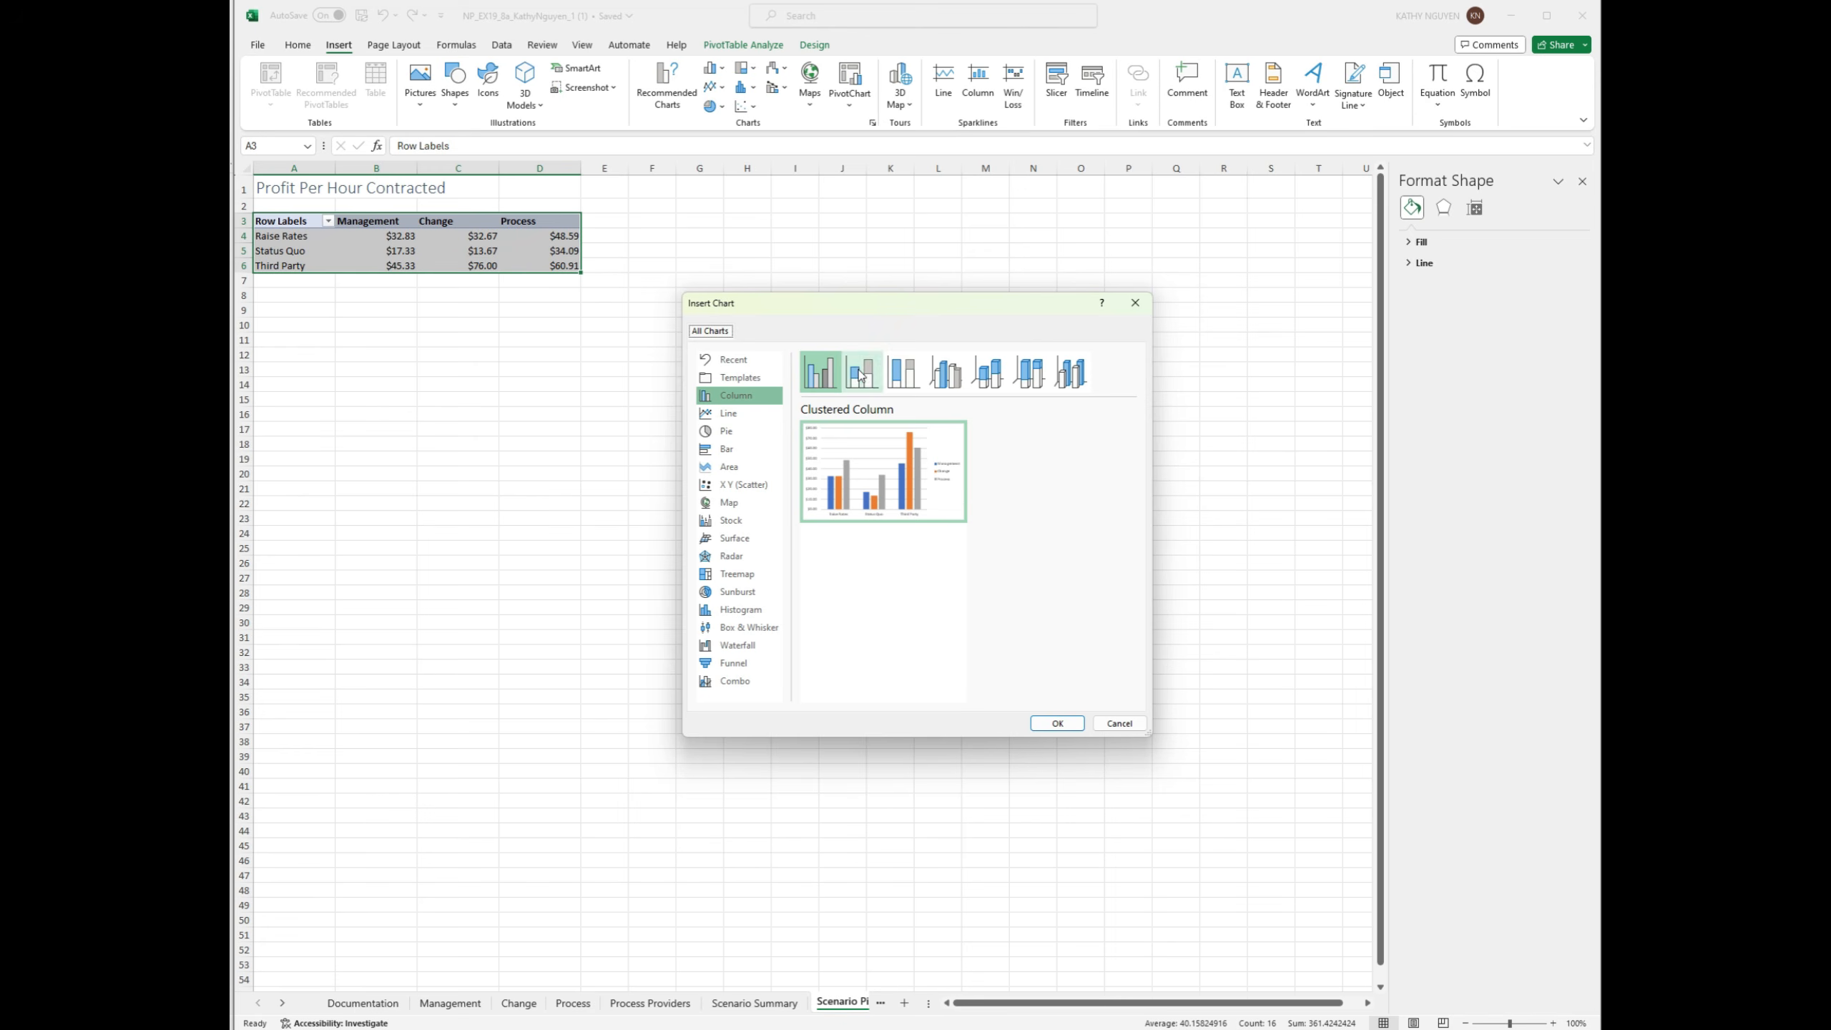
left_click(1058, 723)
Step: Move the PivotChart below the PivotTable and resize it to cover about A8:D20
left_click_drag(856, 485, 485, 293)
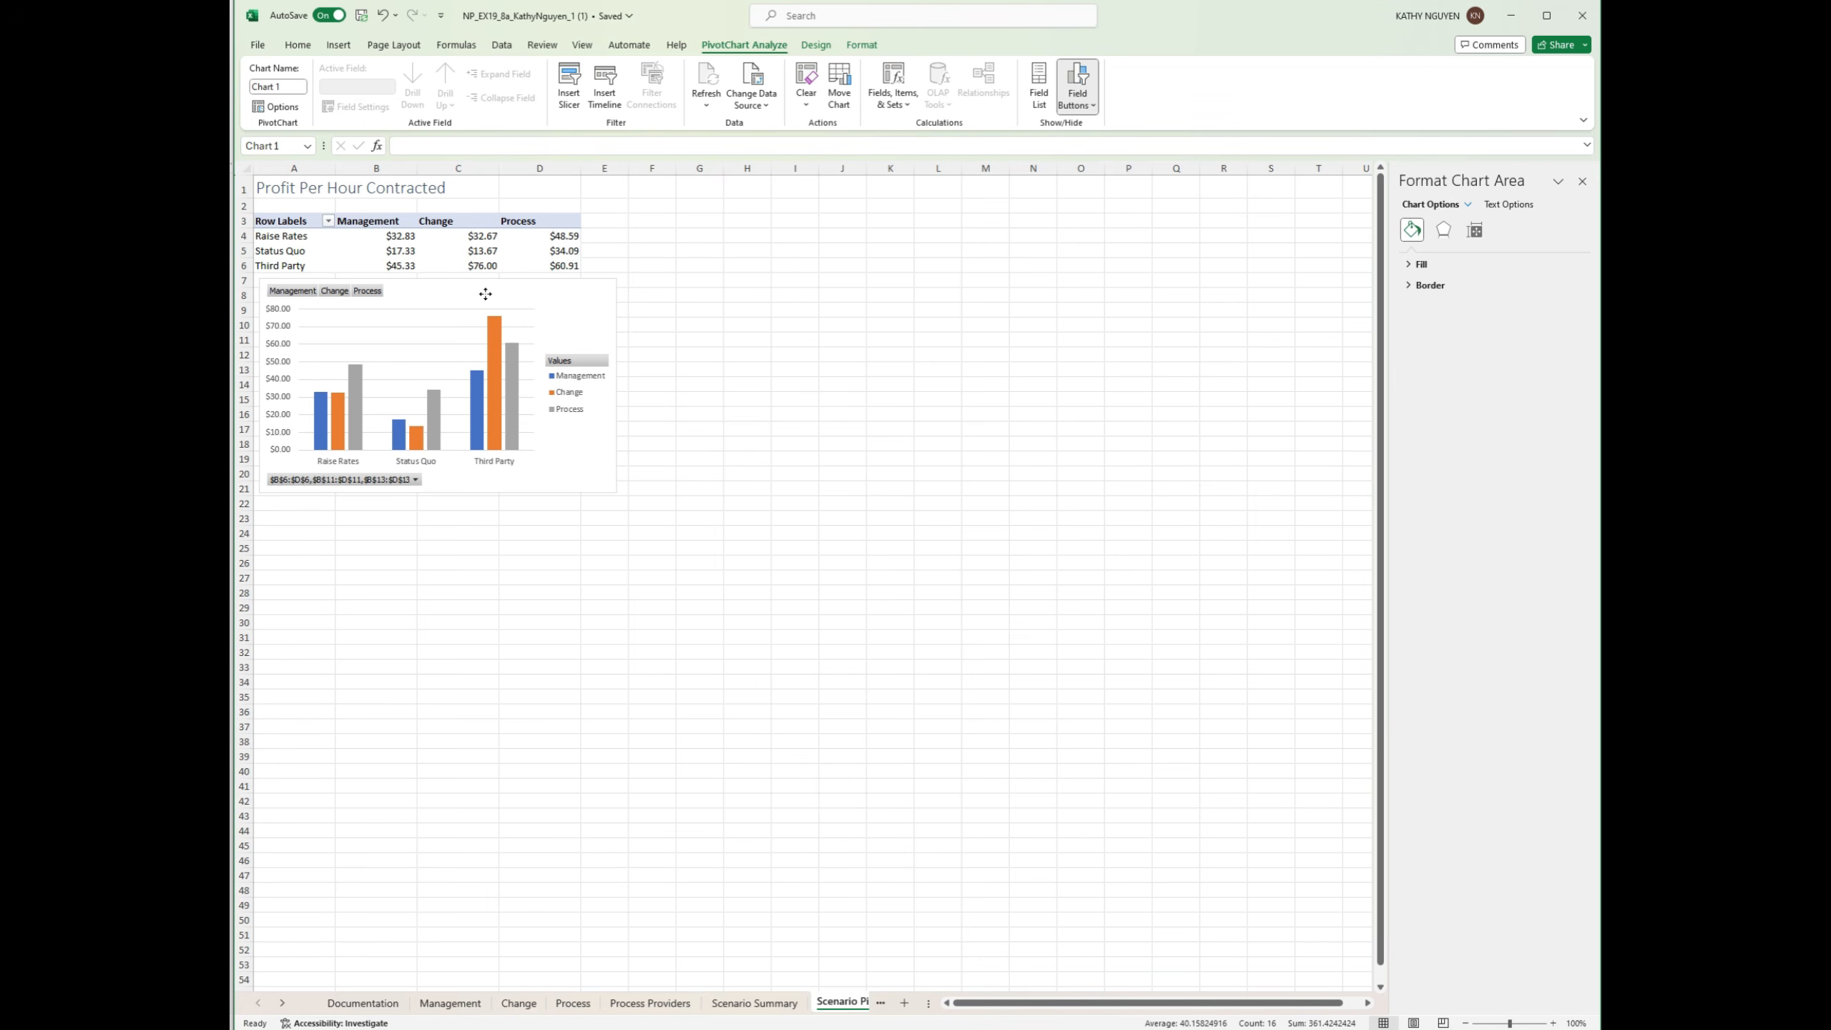
left_click_drag(485, 294, 538, 314)
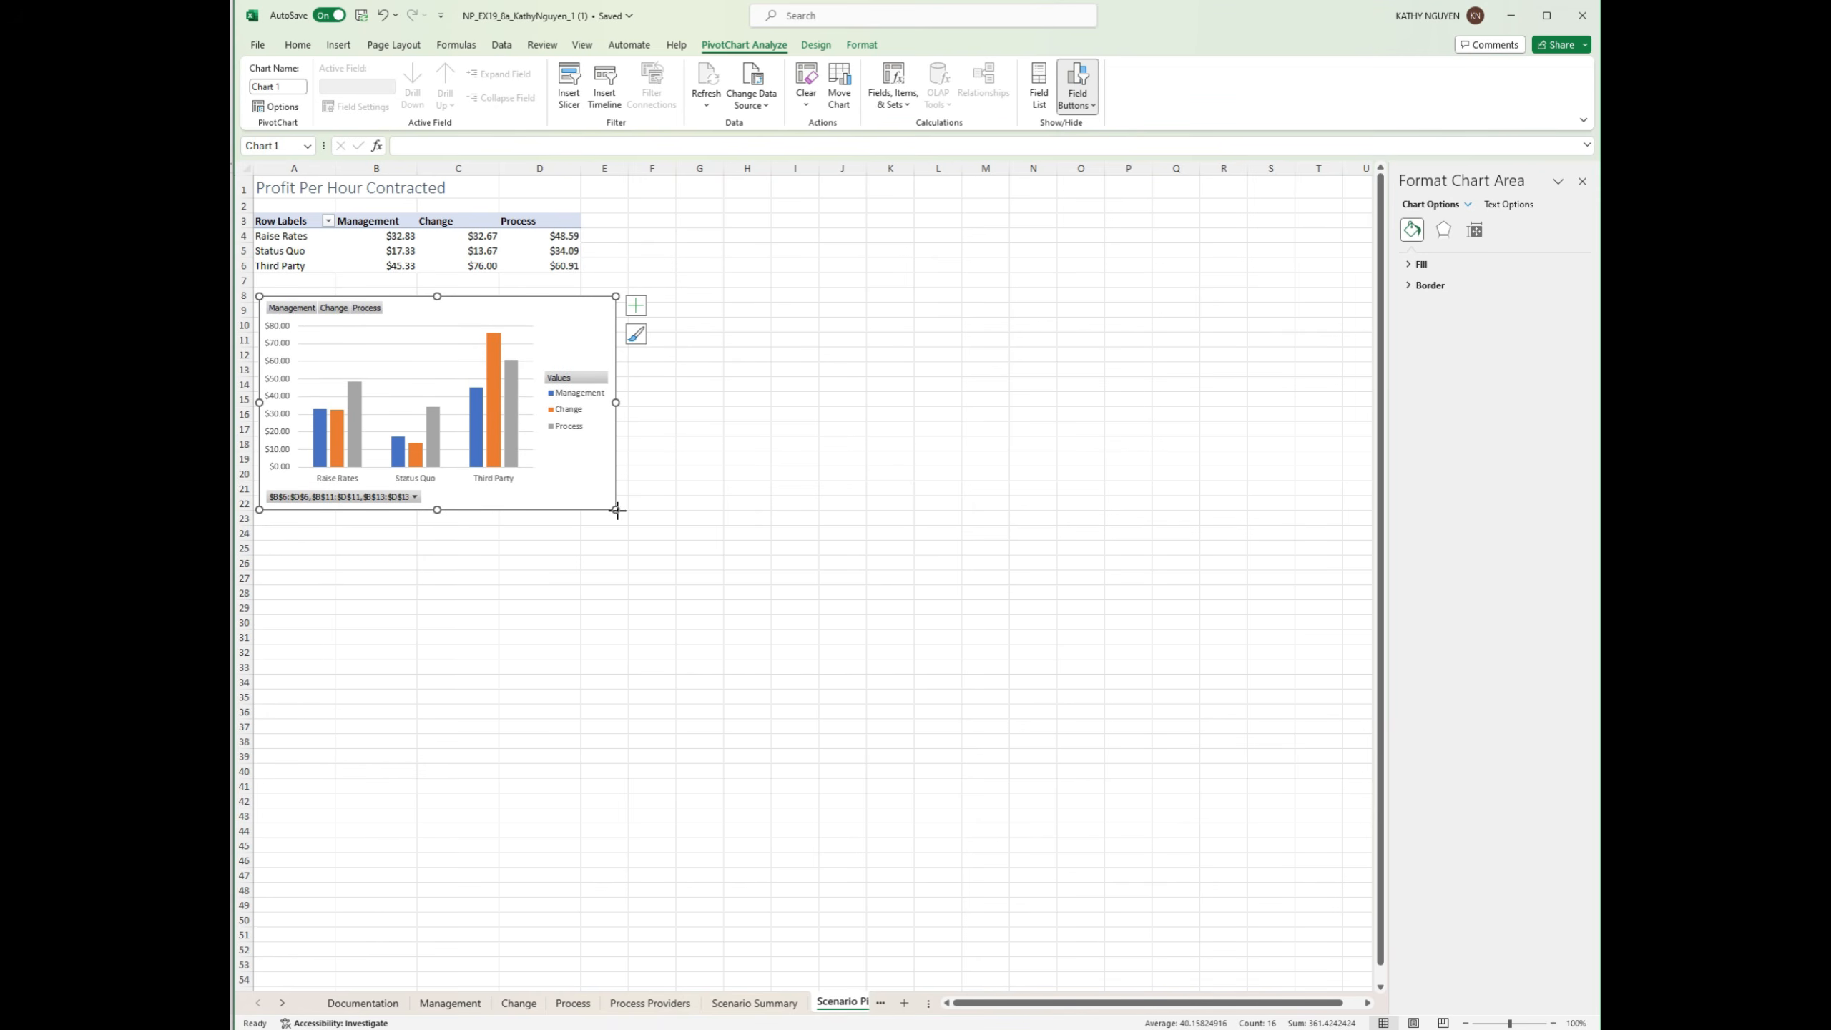
mouse_move(617, 511)
left_mouse_down()
mouse_move(597, 471)
mouse_move(574, 479)
left_mouse_up()
left_click(693, 477)
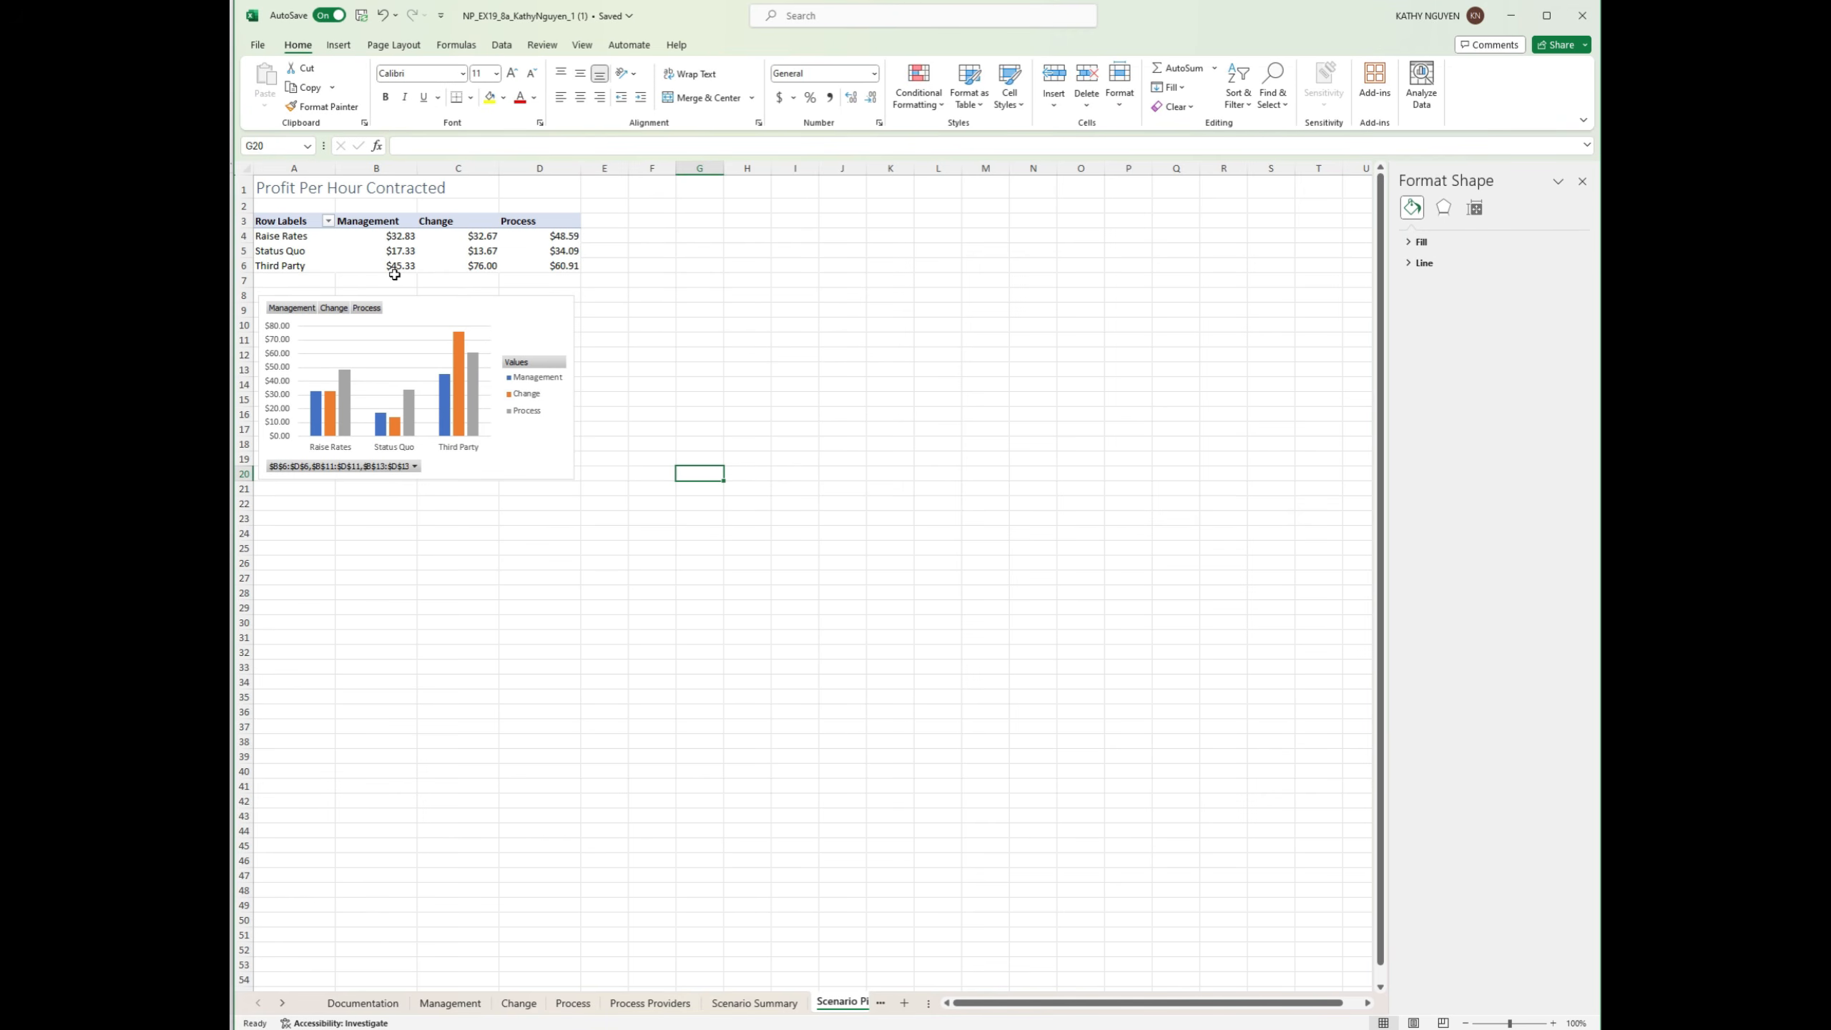
Step: Show the field list of the PivotChart
left_click(412, 306)
right_click(419, 310)
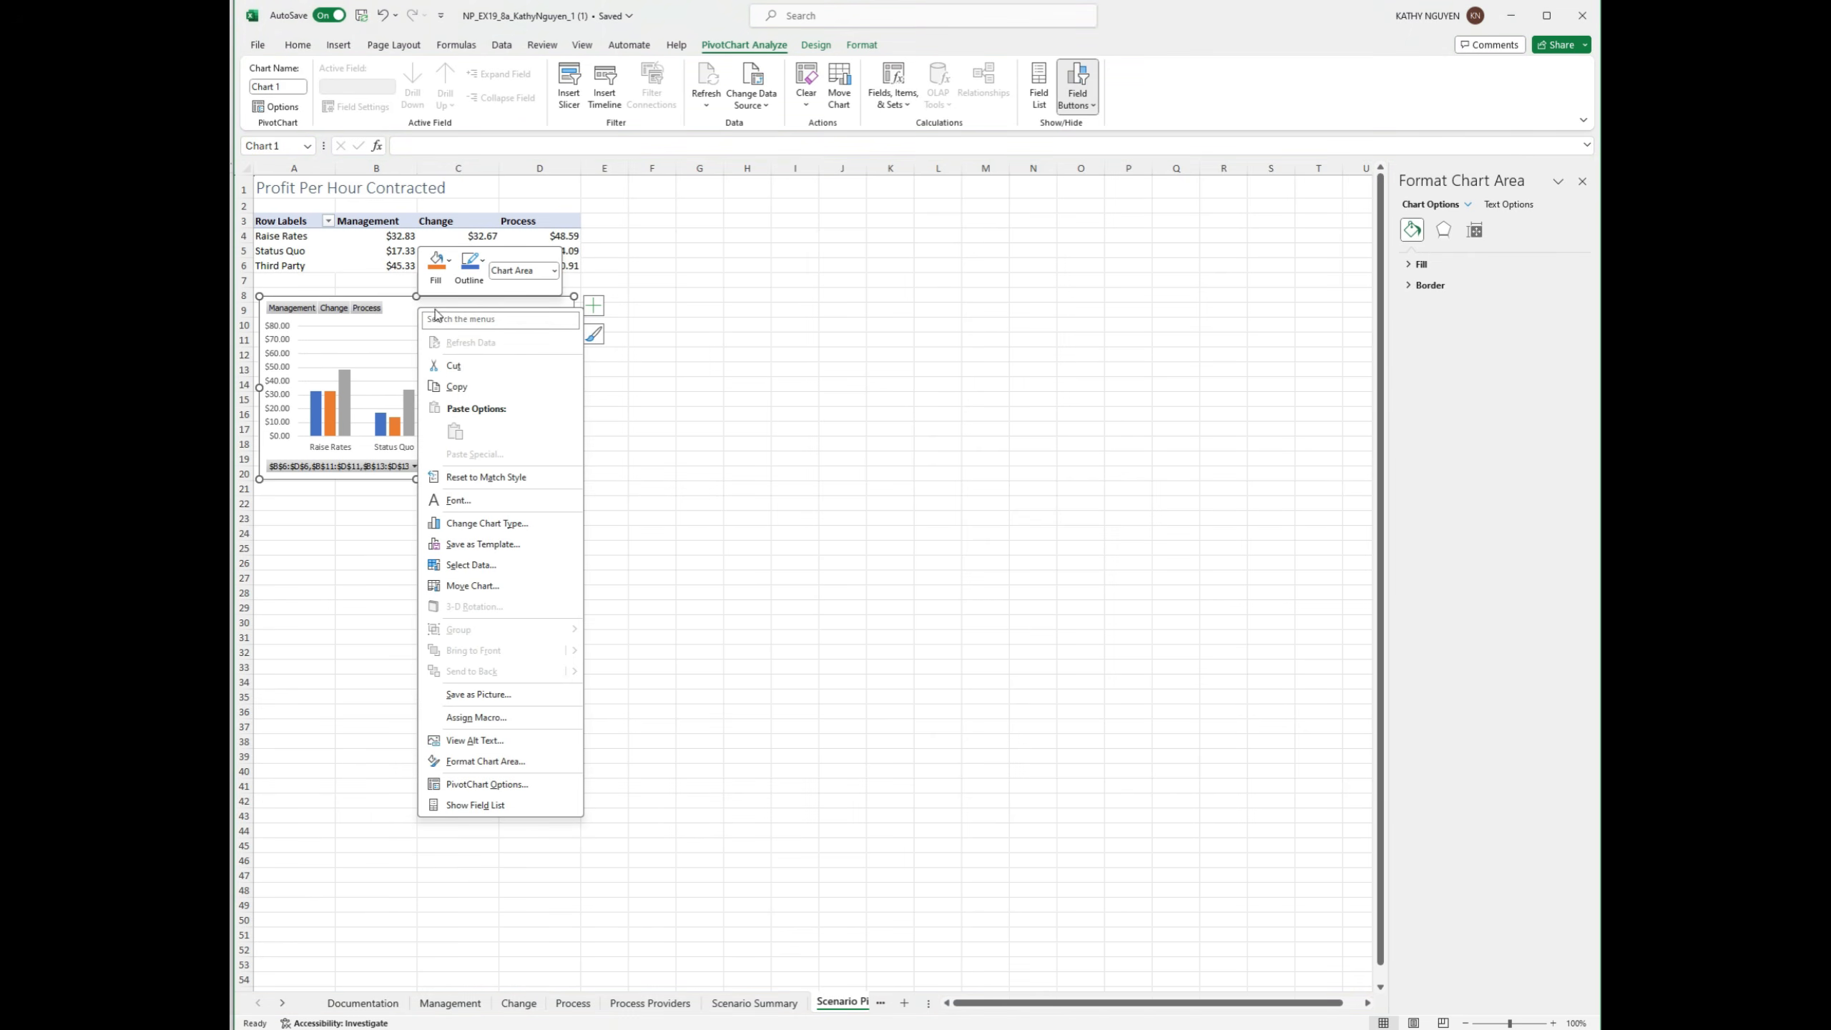
left_click(484, 804)
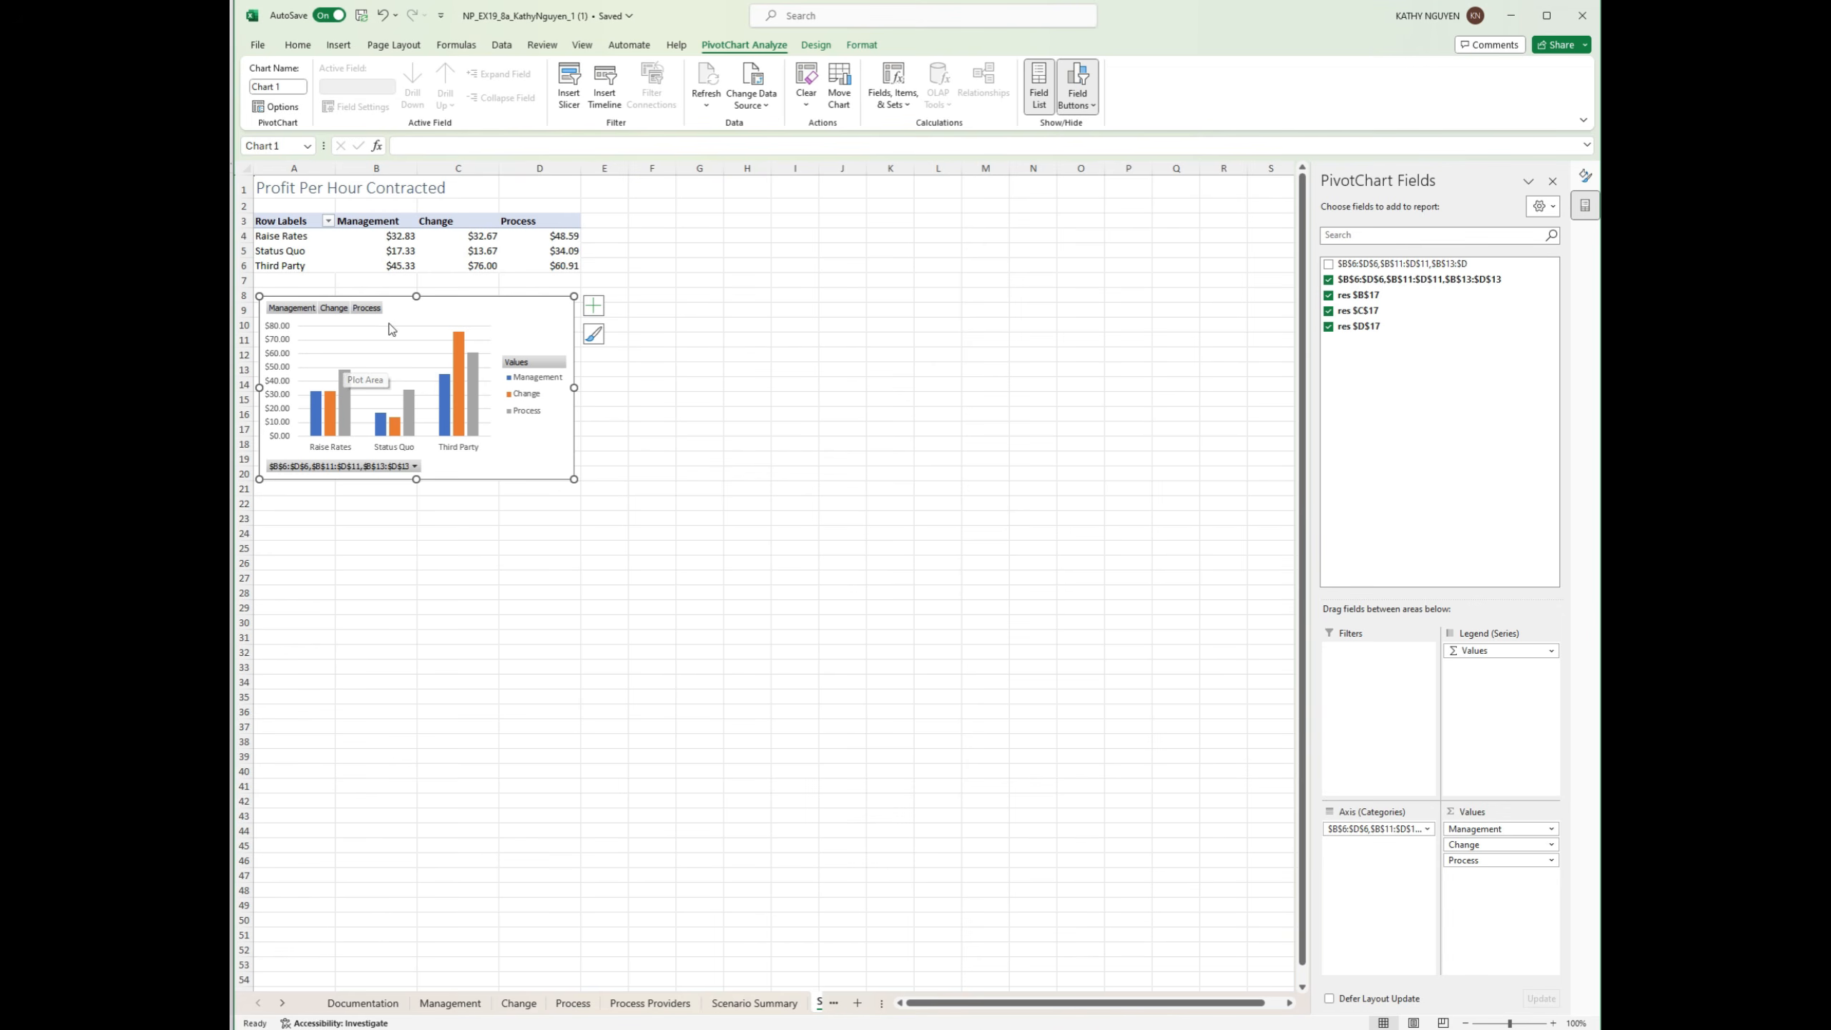
right_click(546, 324)
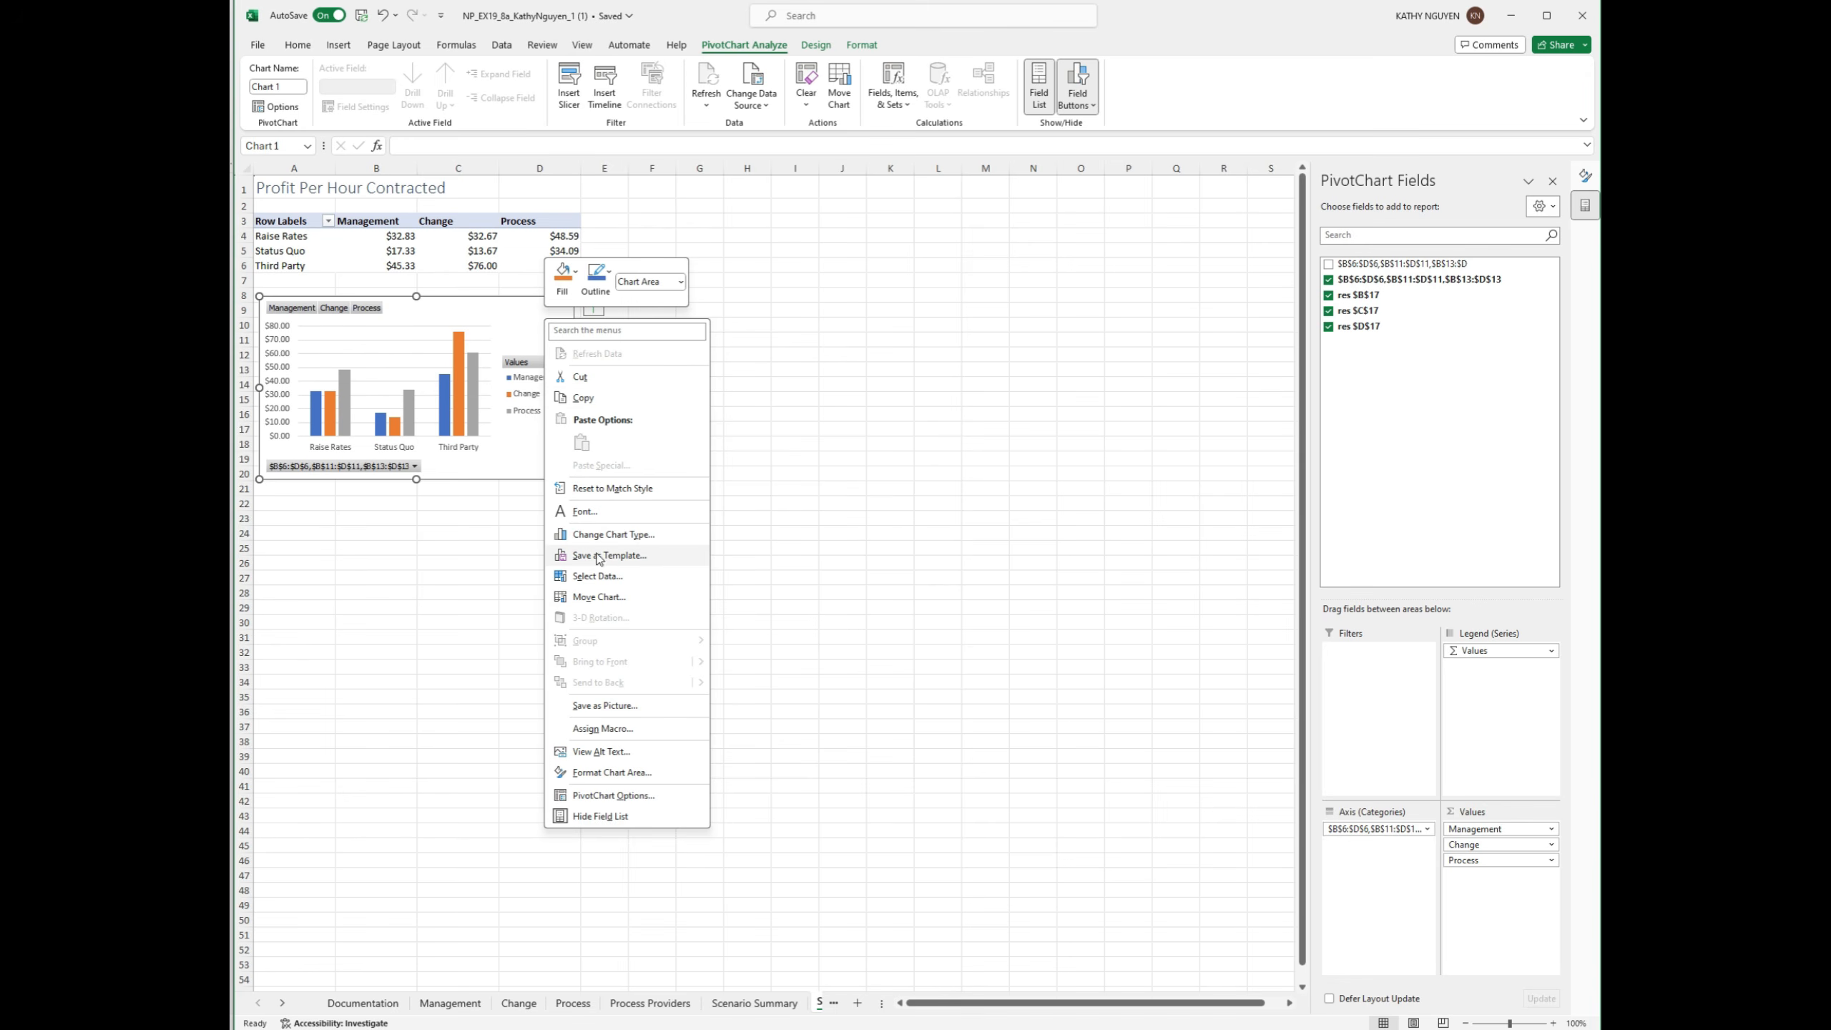
left_click(598, 576)
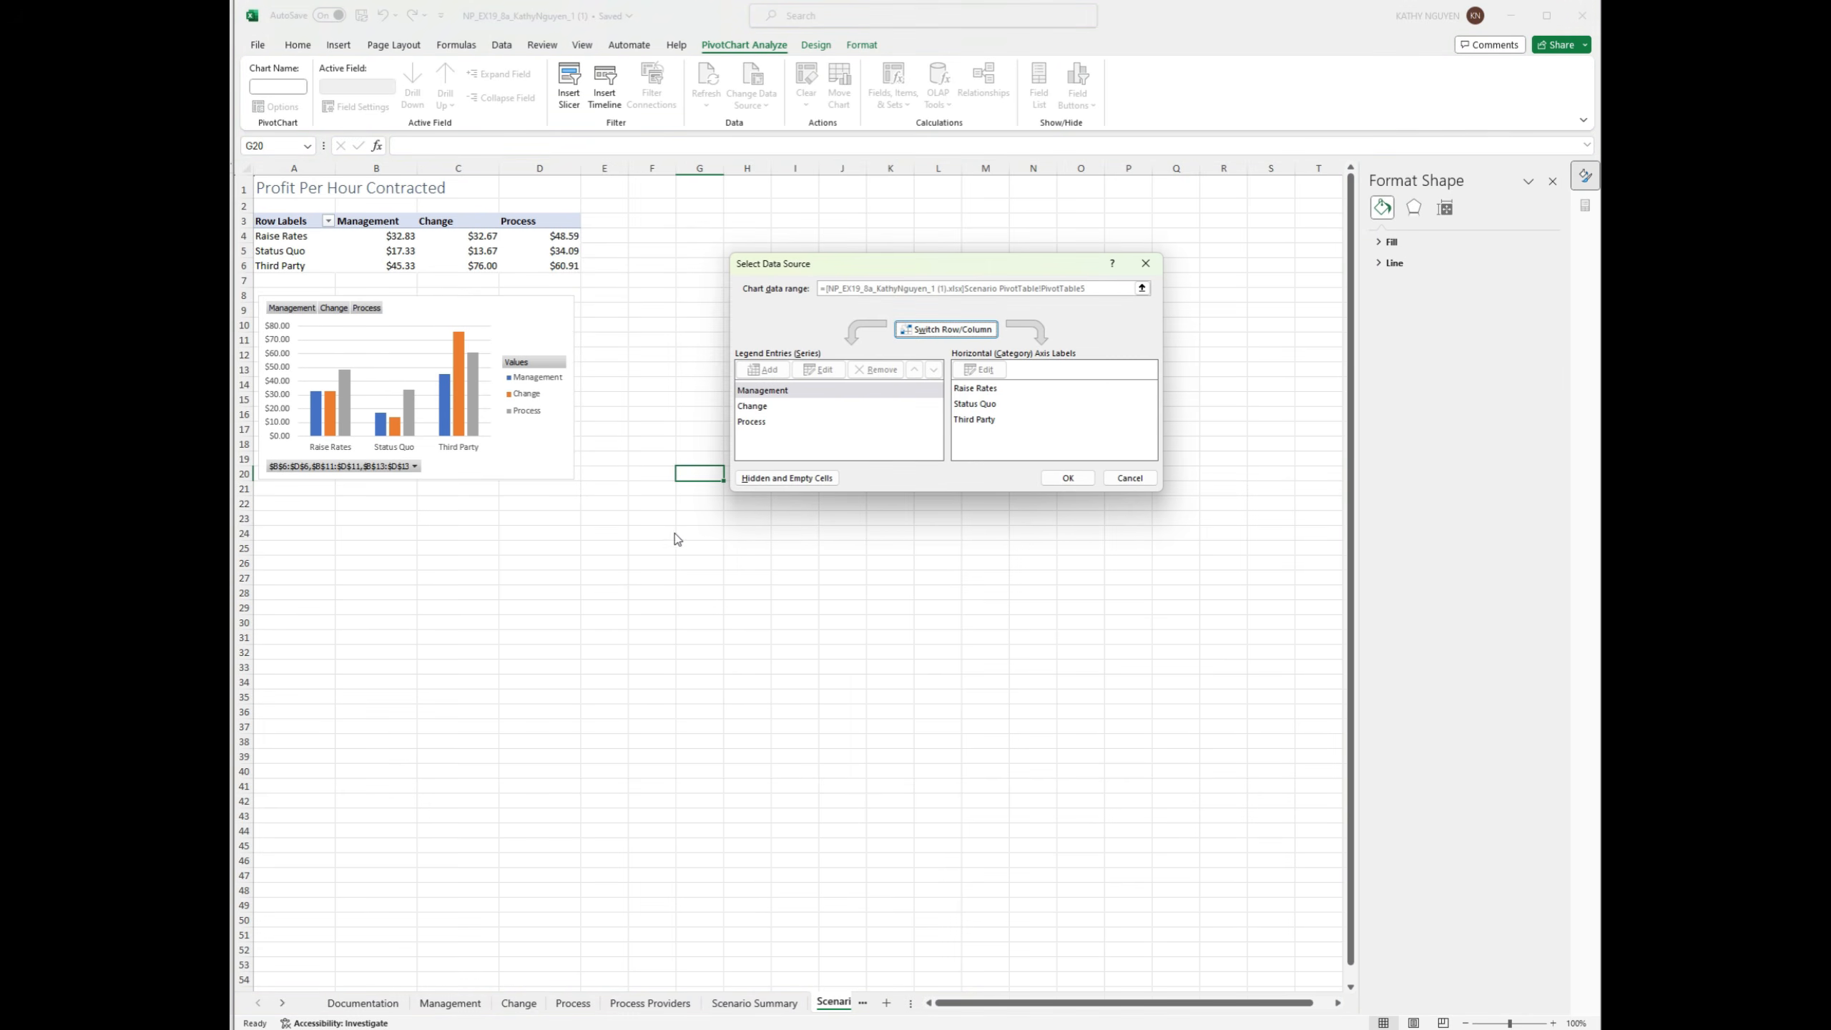
left_click(787, 478)
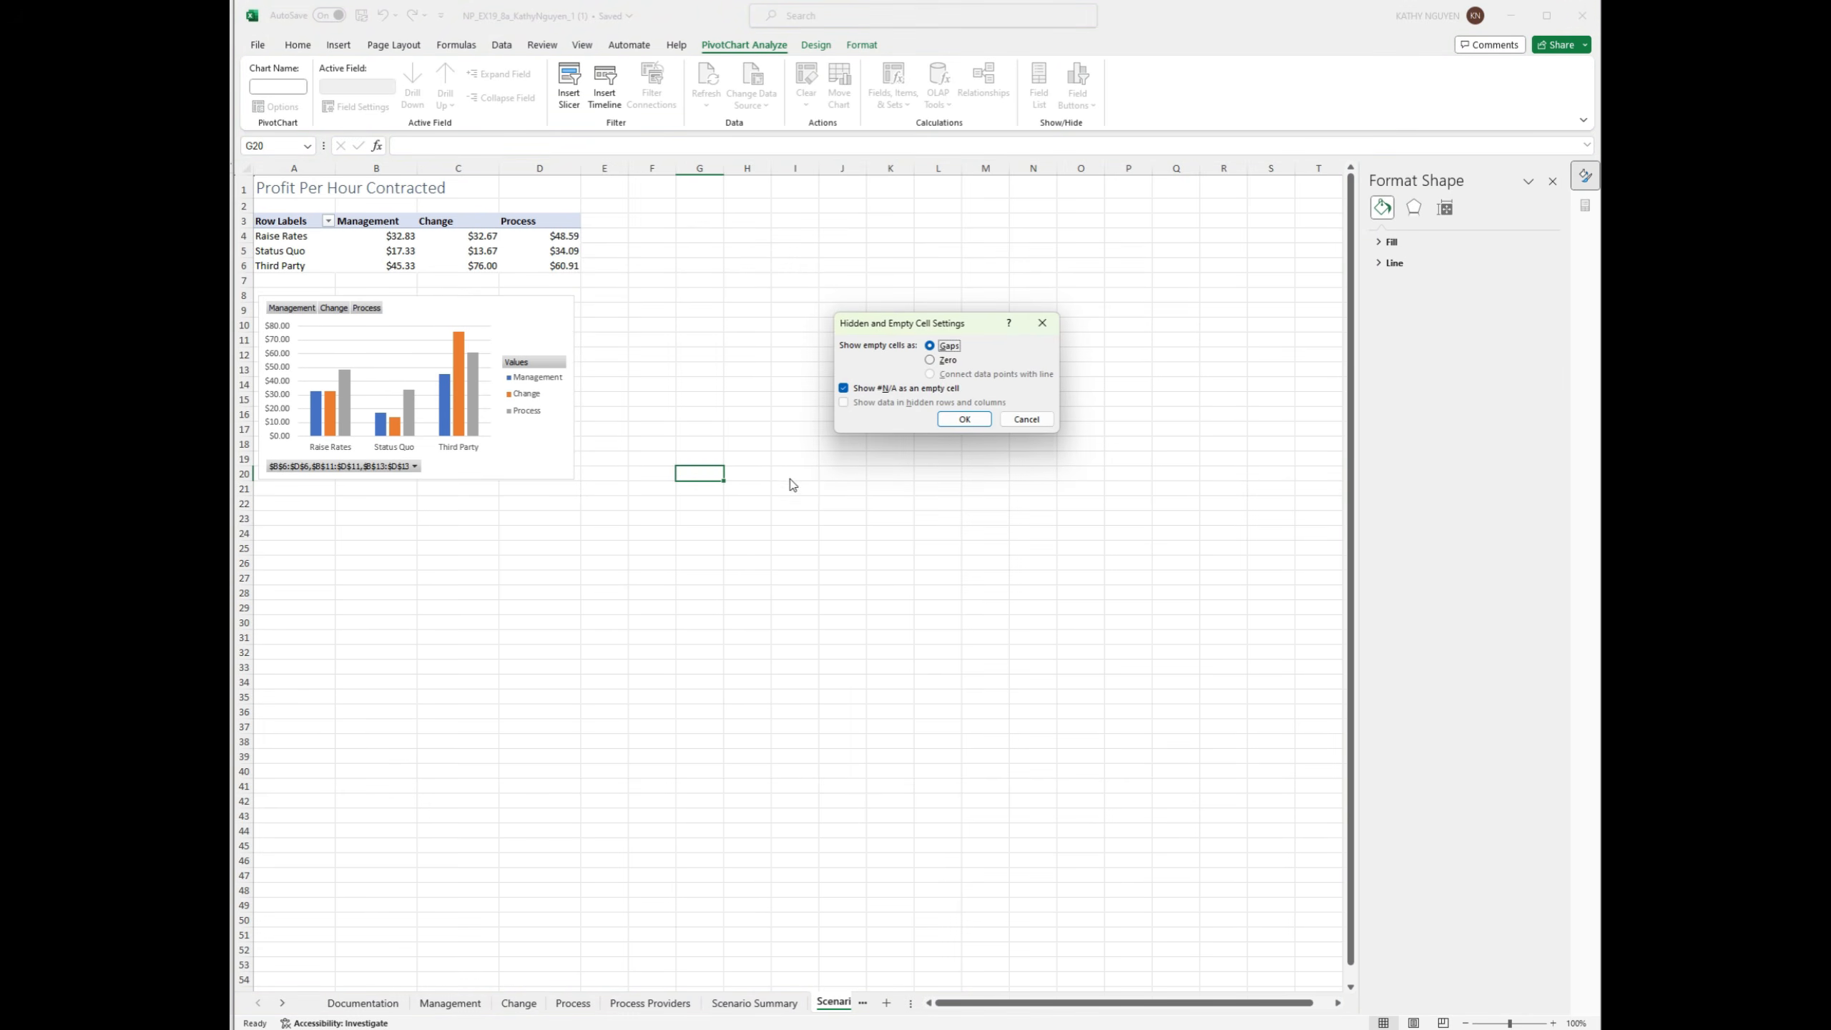
left_click(1016, 422)
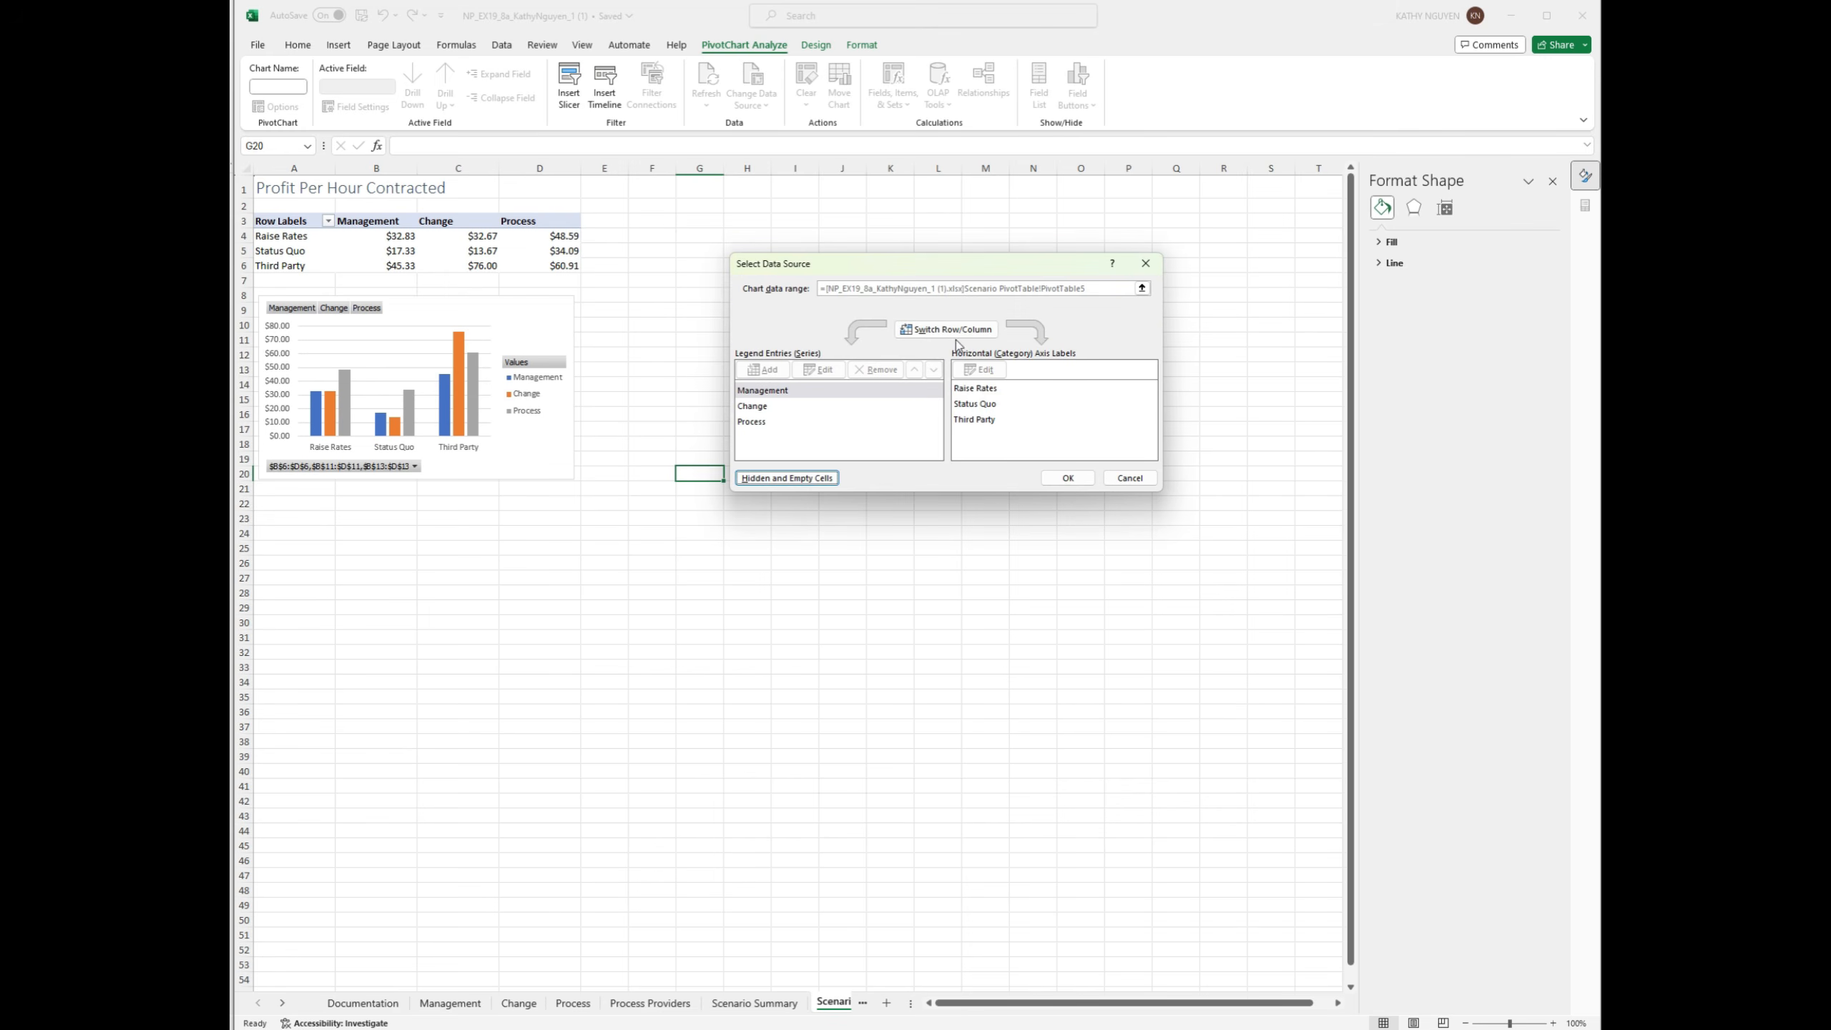
left_click(1143, 478)
right_click(516, 328)
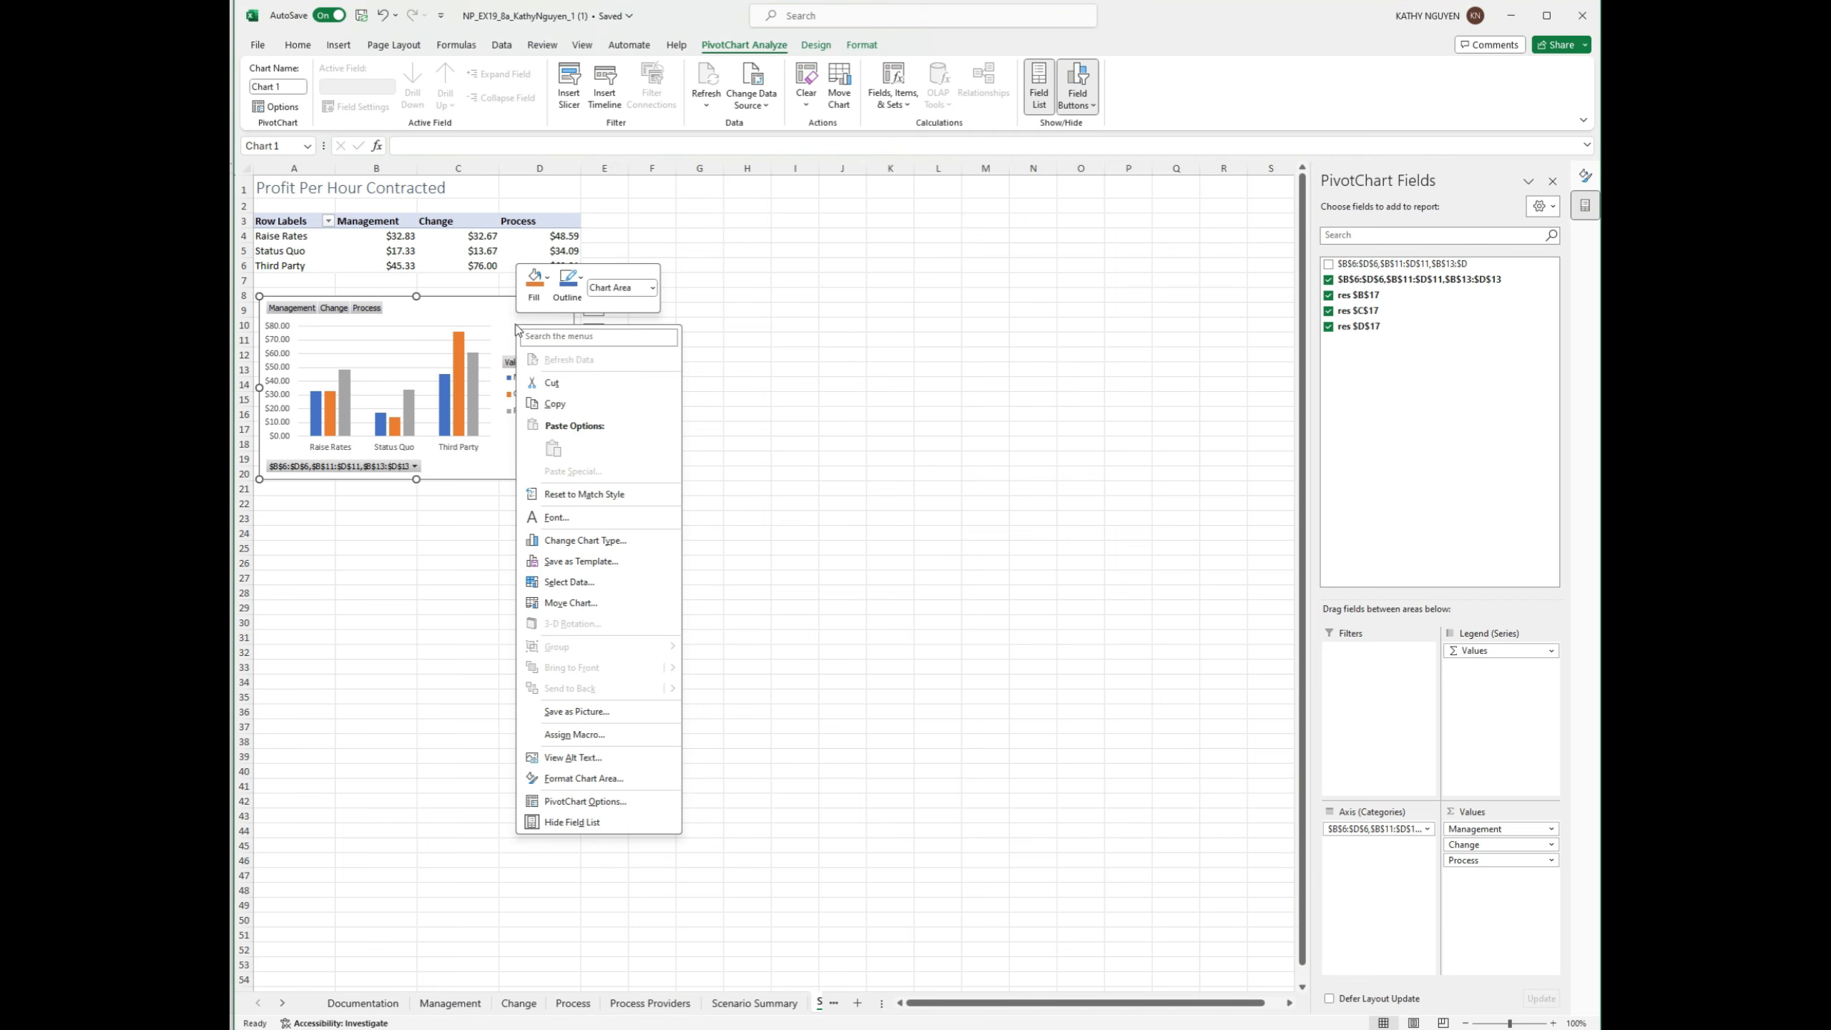
left_click(1039, 87)
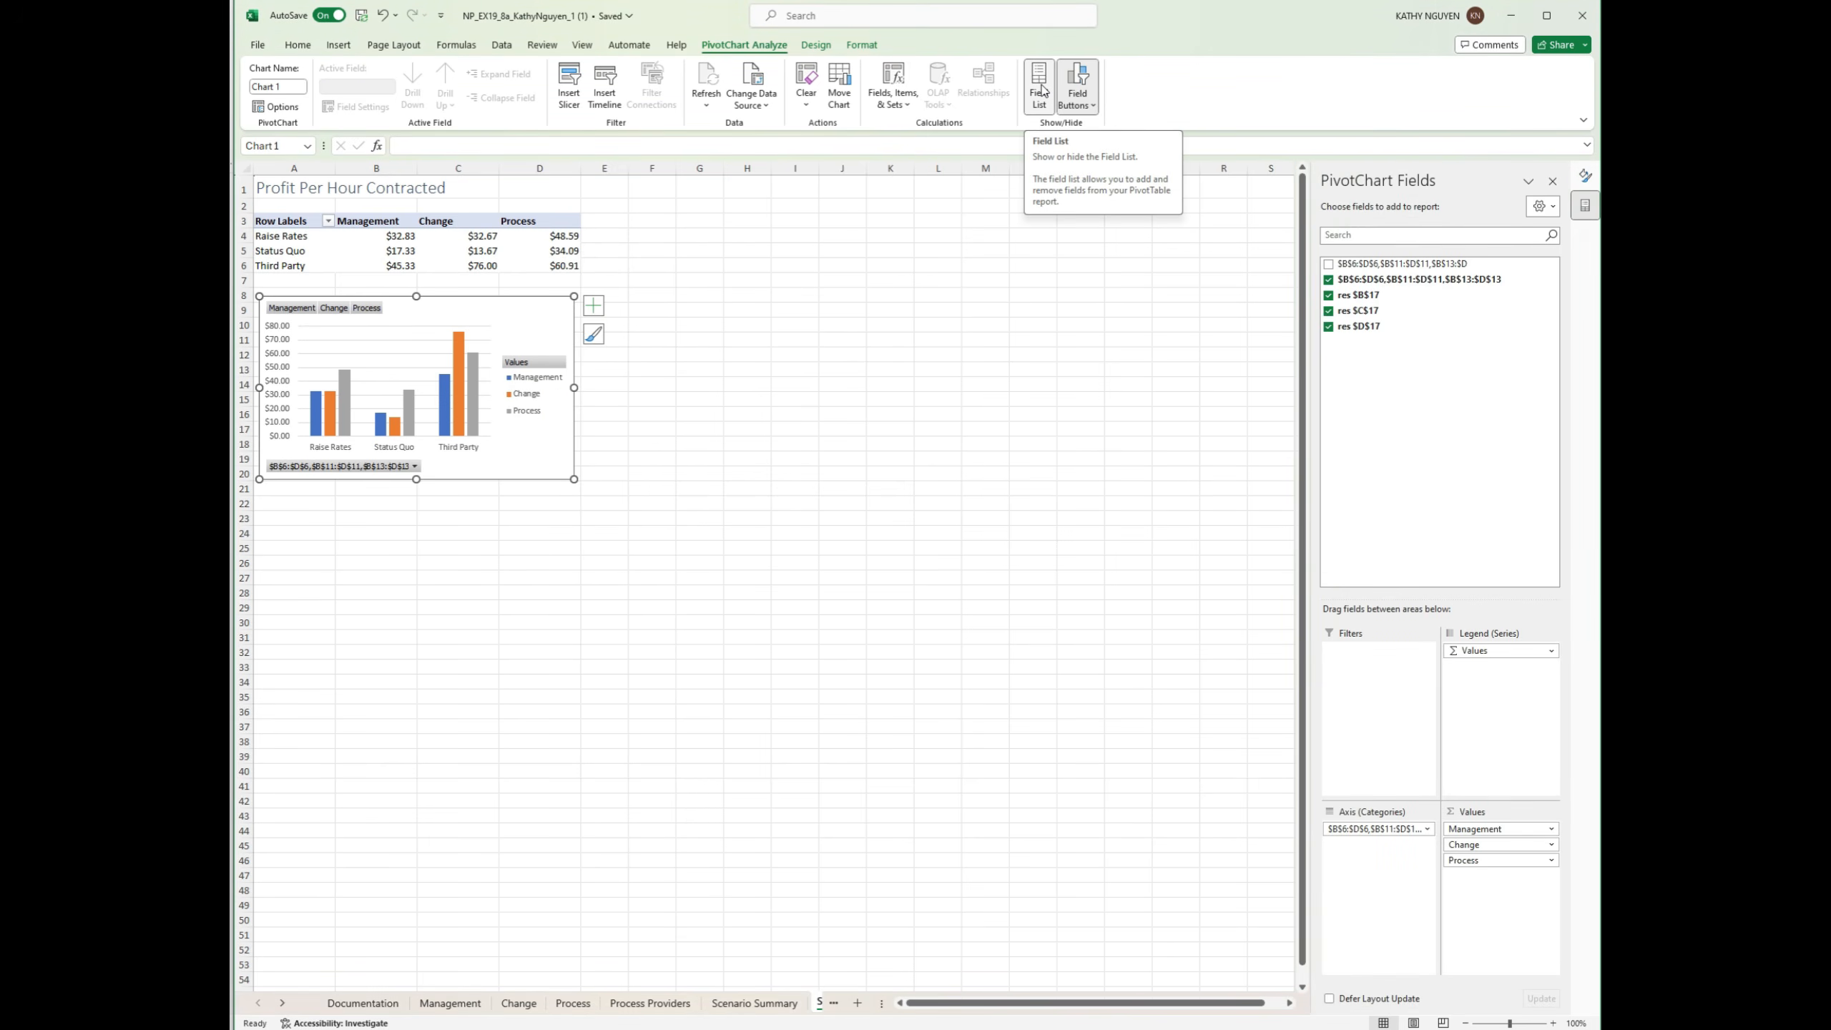
Step: Hide all field buttons on the PivotChart
left_click(1095, 108)
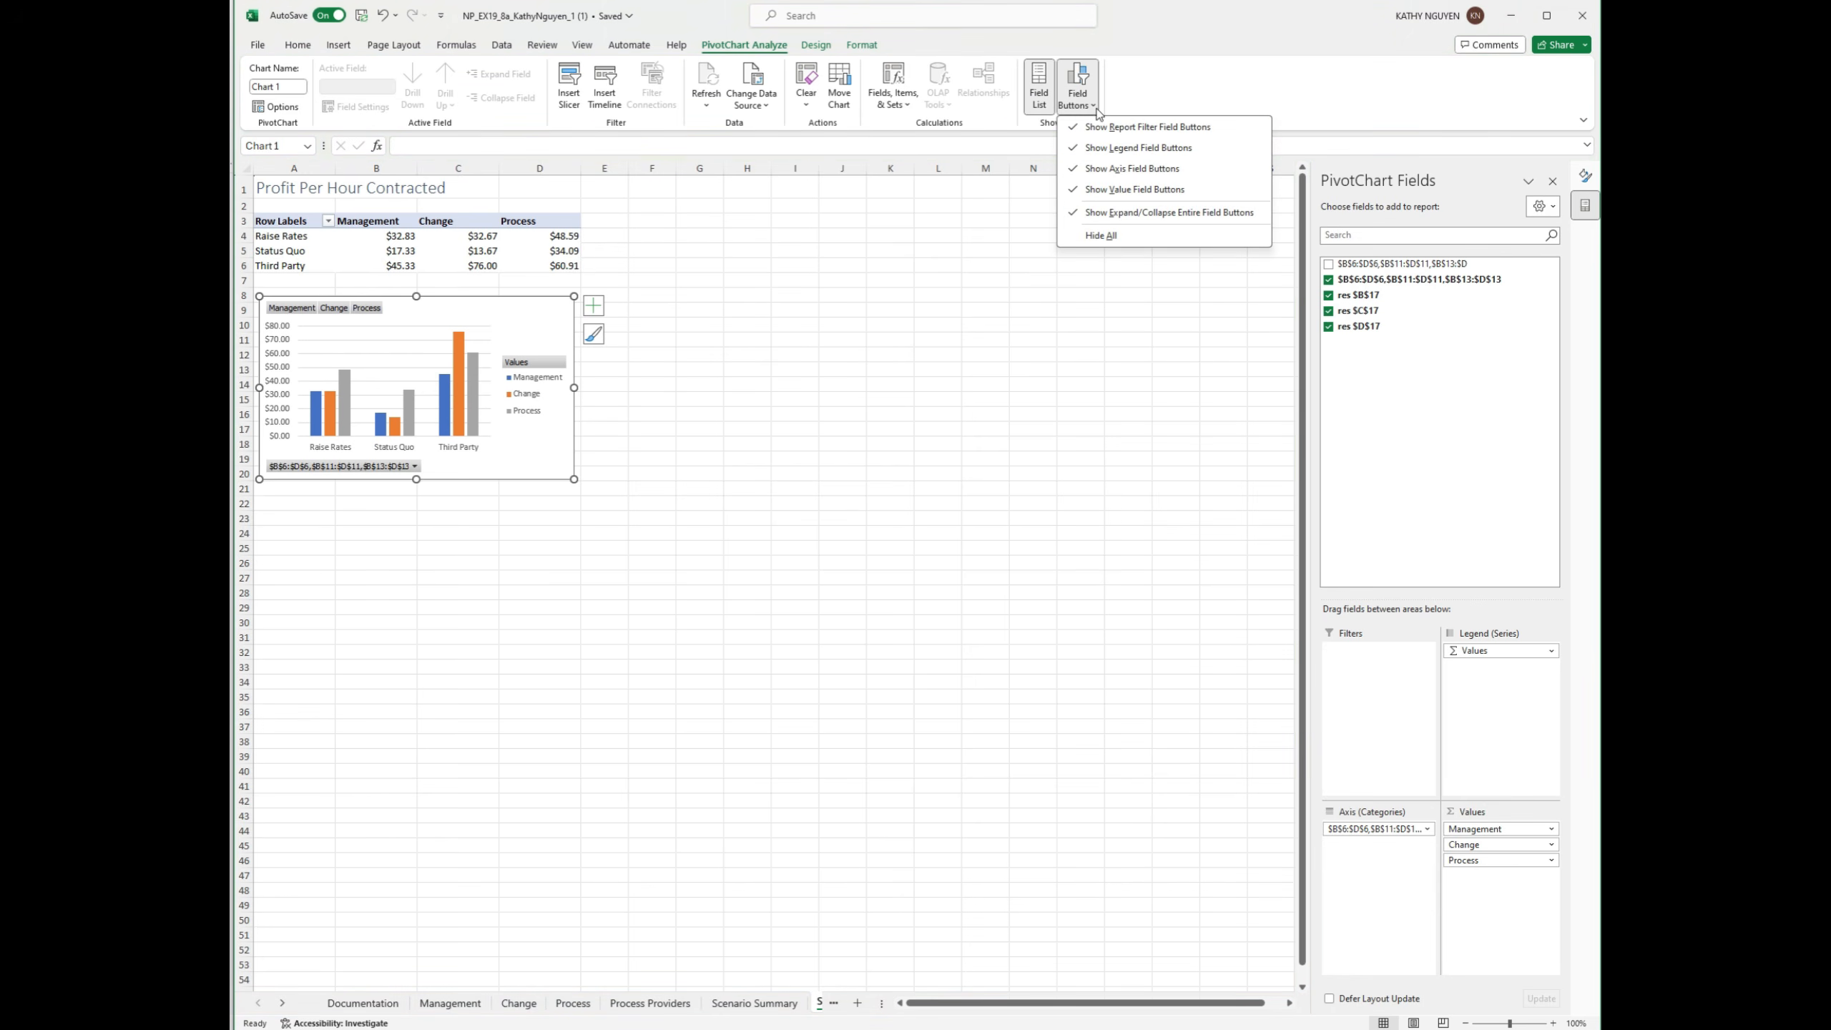
left_click(1107, 230)
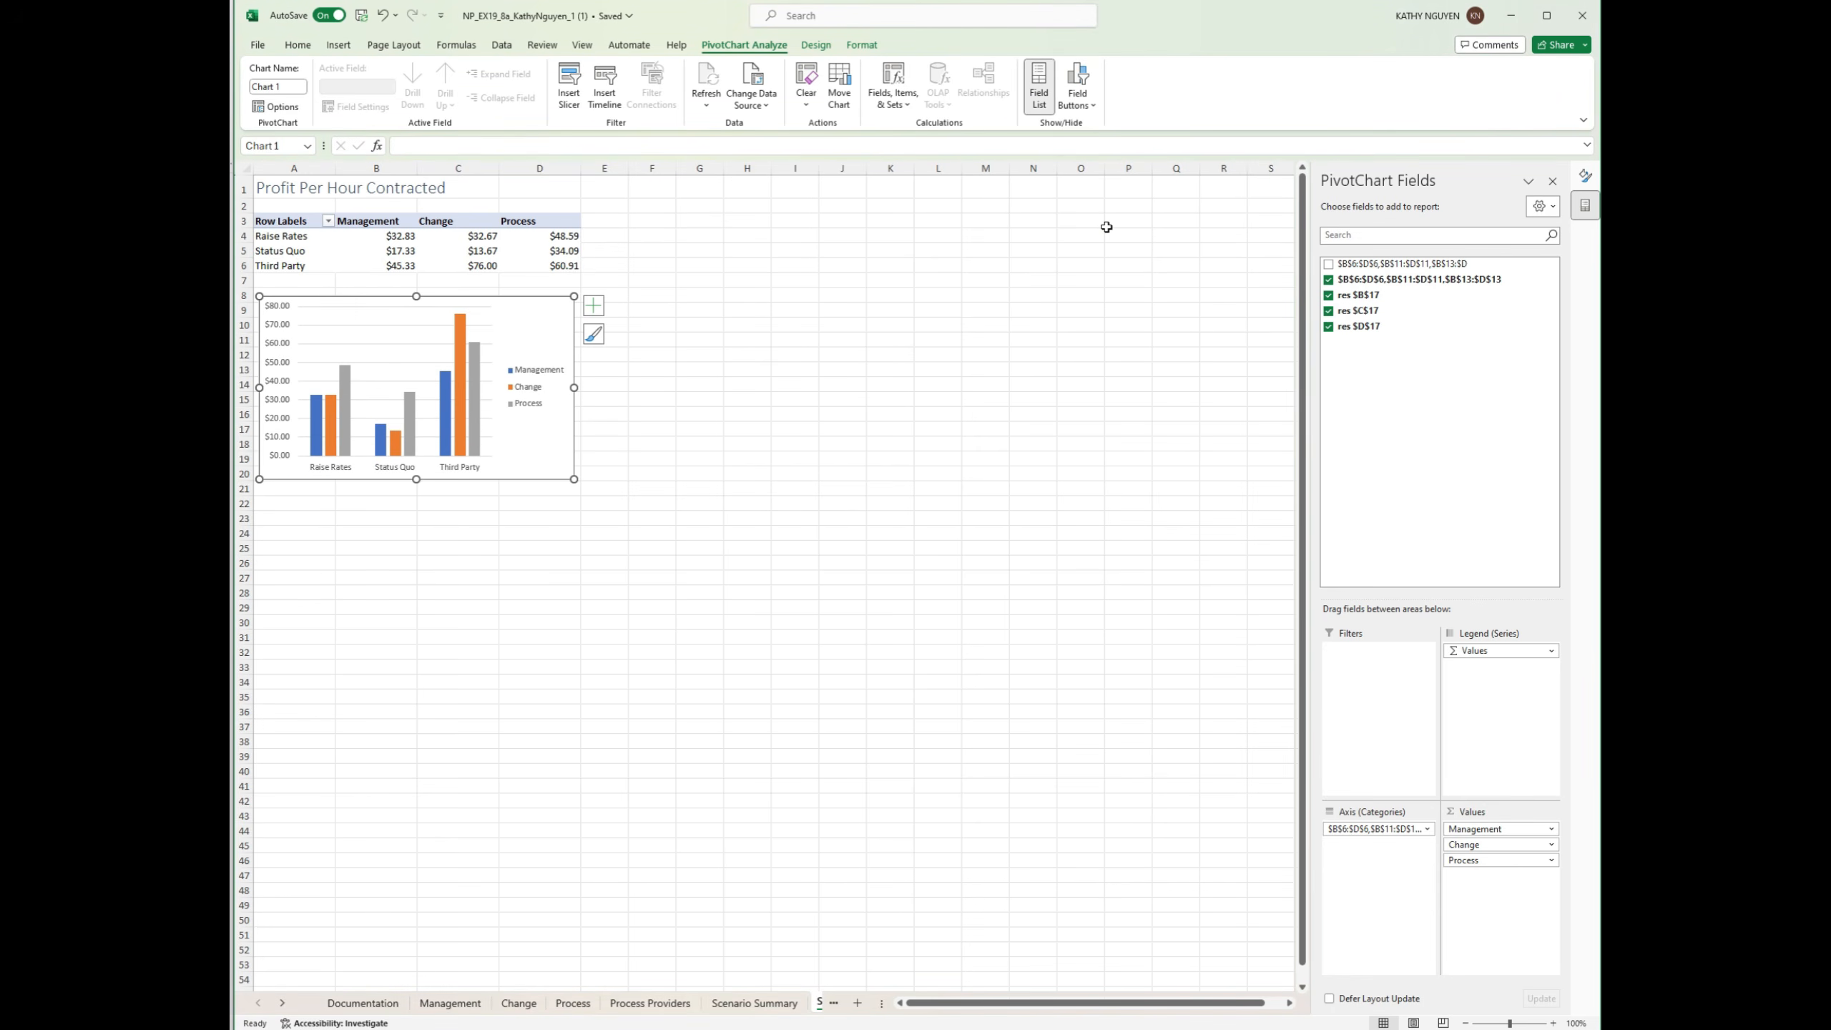
left_click(1093, 108)
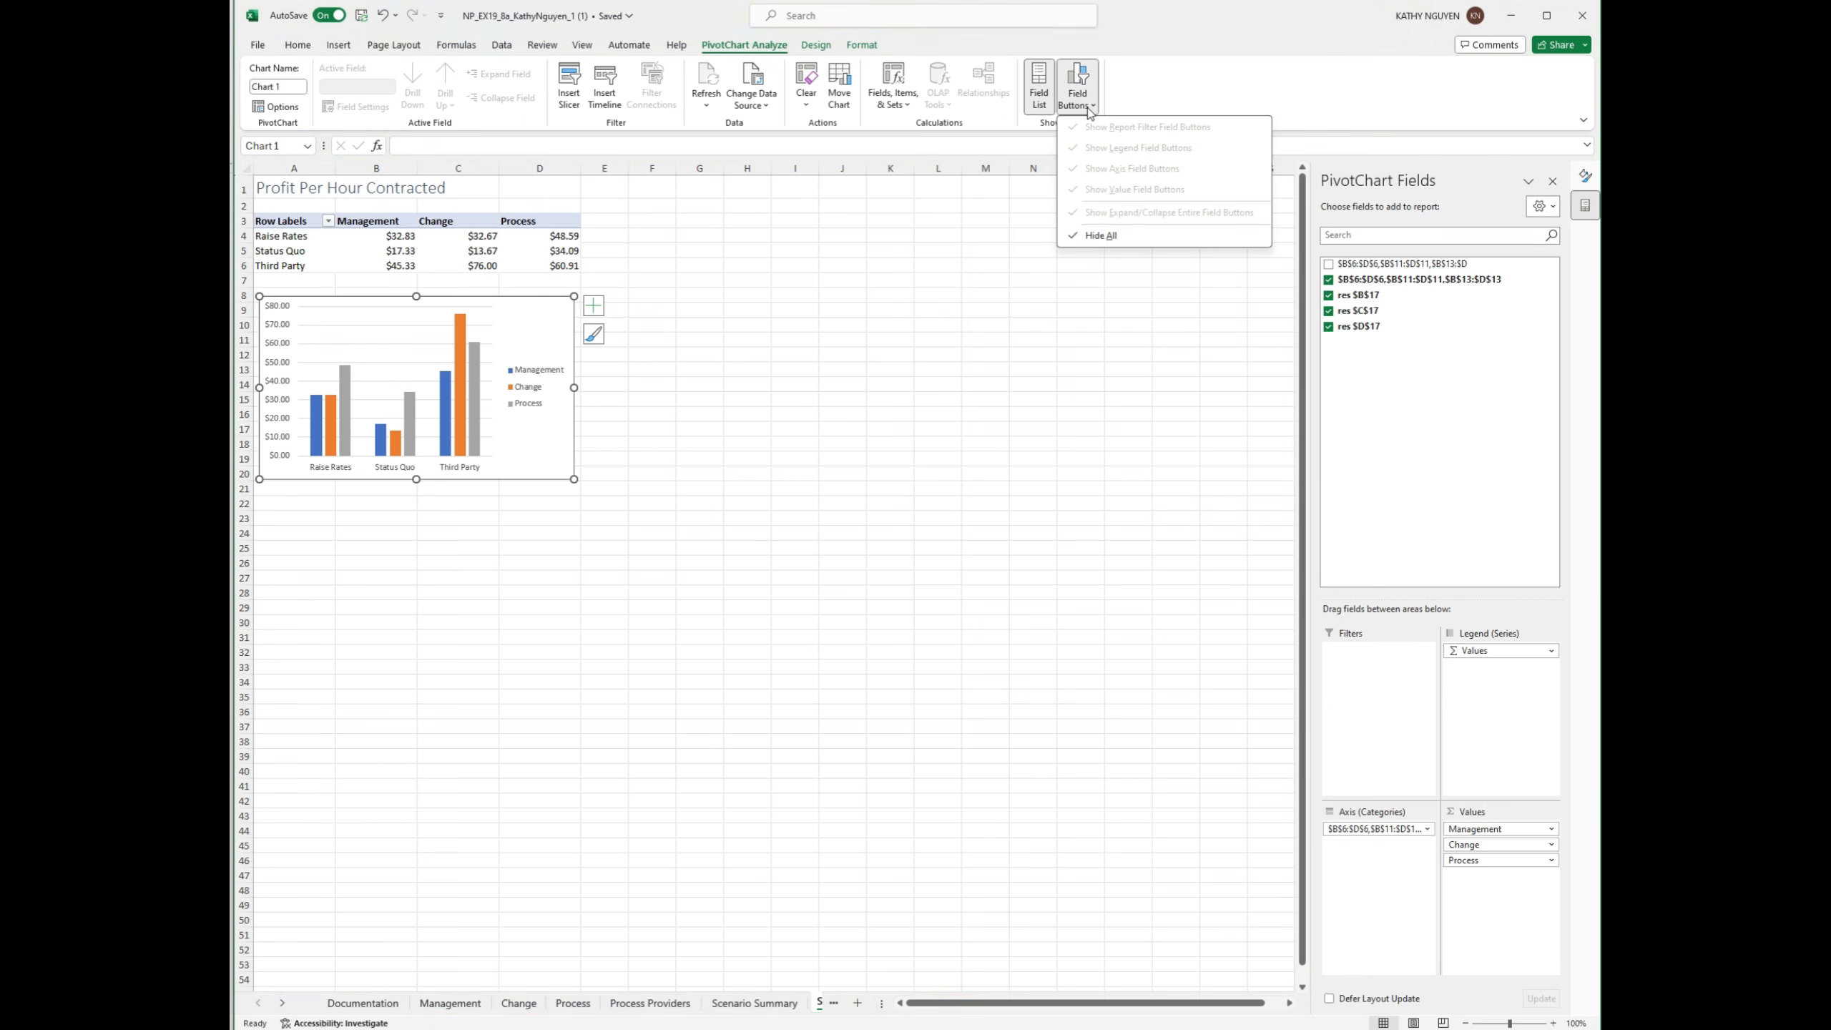
left_click(940, 294)
left_click(934, 286)
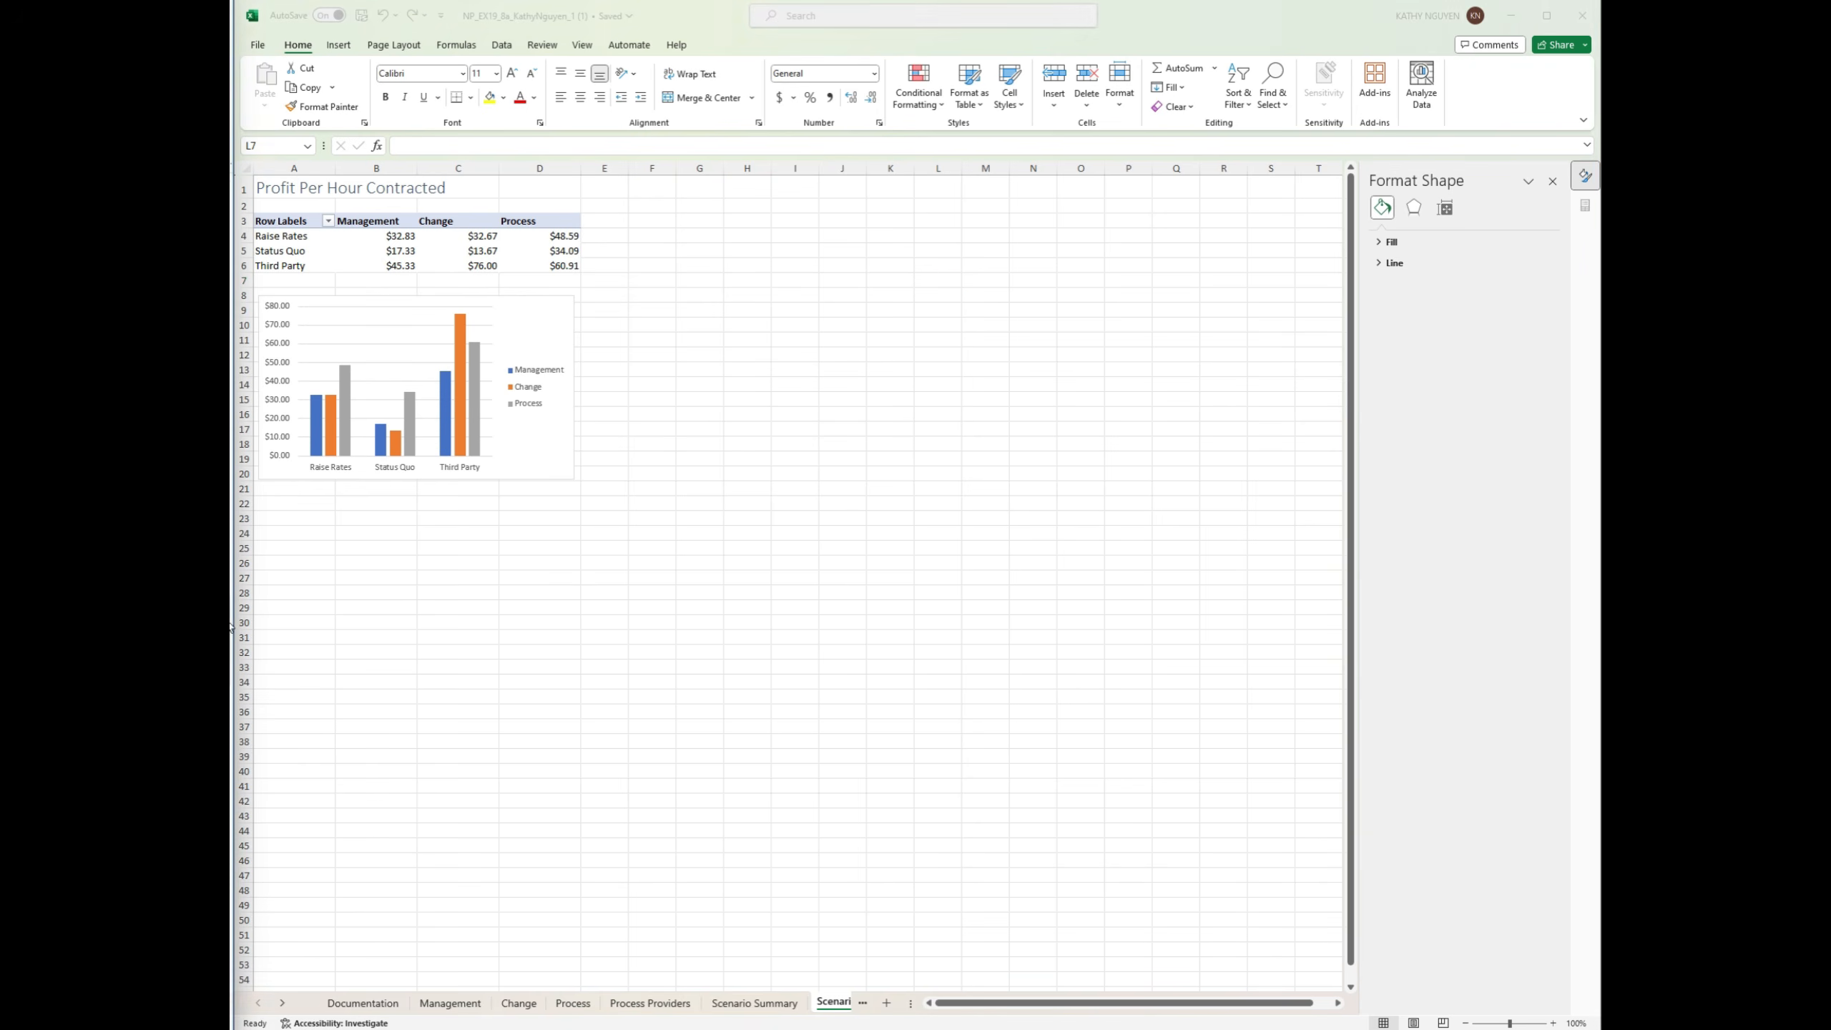
Step: Rename the workbook file so that its name ends in "_2"
scroll(796, 841, "down", 1)
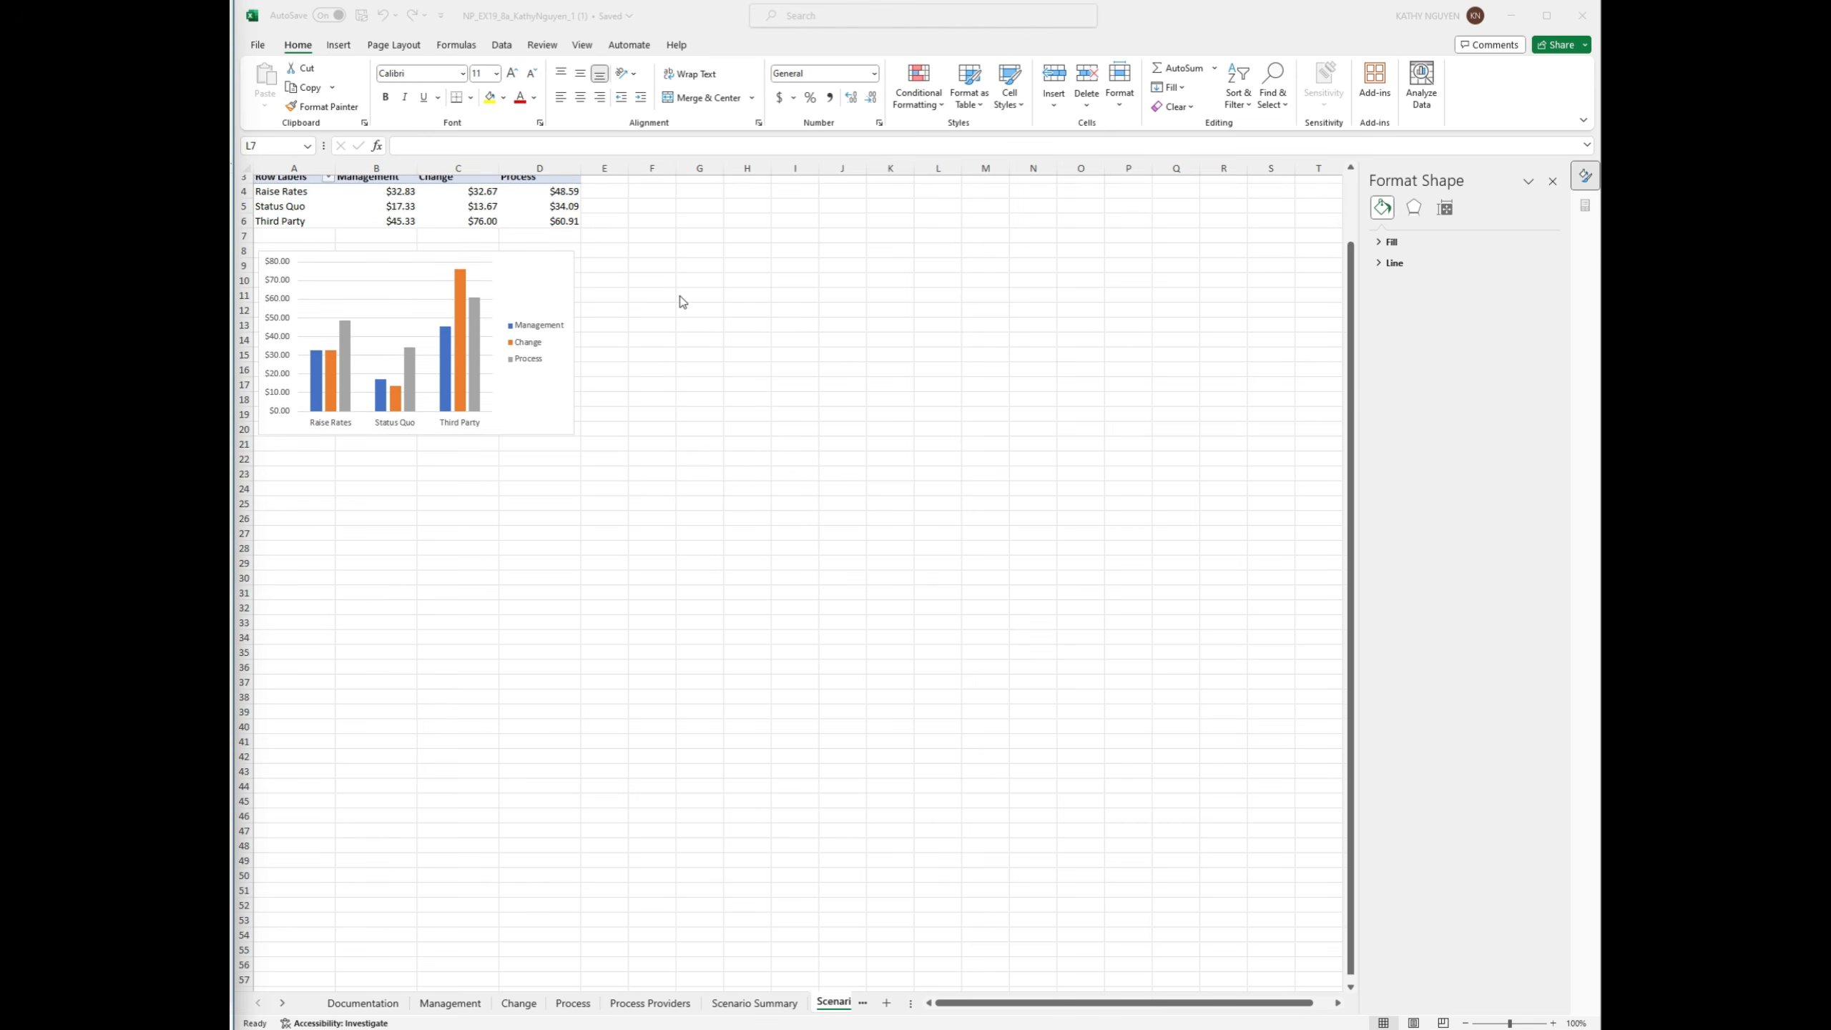
scroll(682, 303, "up", 1)
left_click(837, 45)
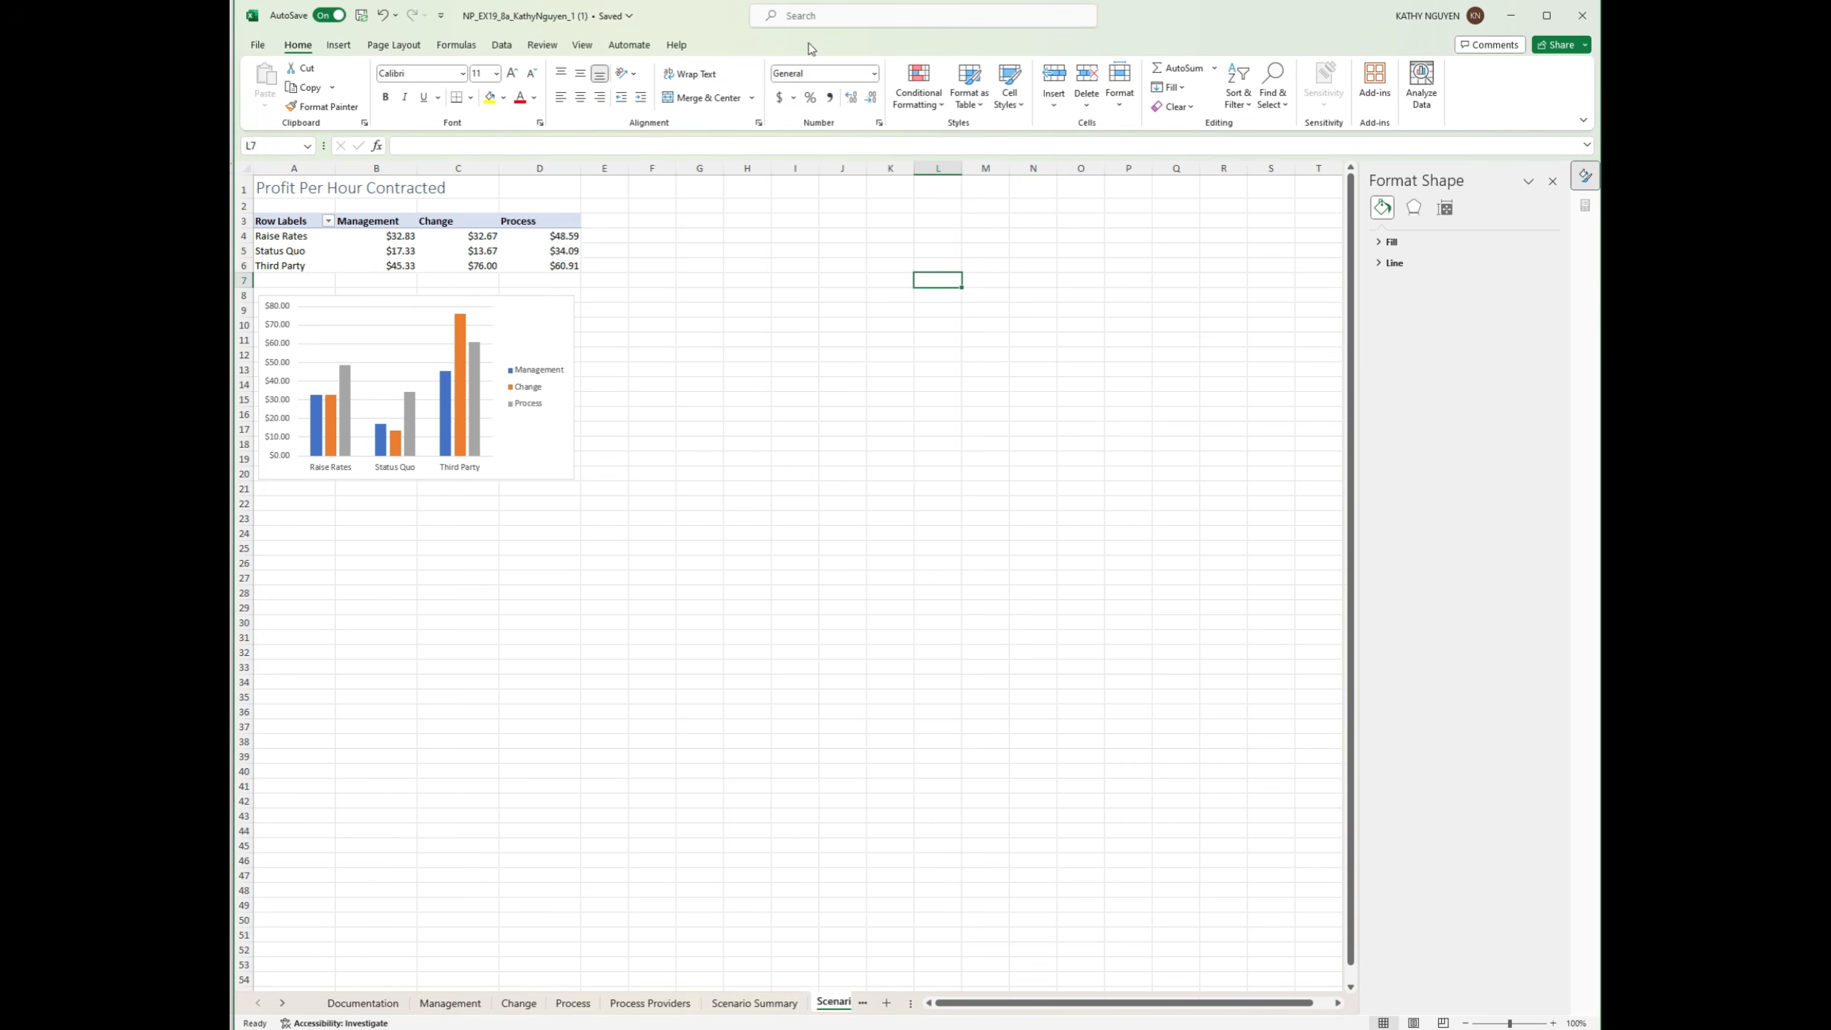
left_click_drag(976, 55, 998, 159)
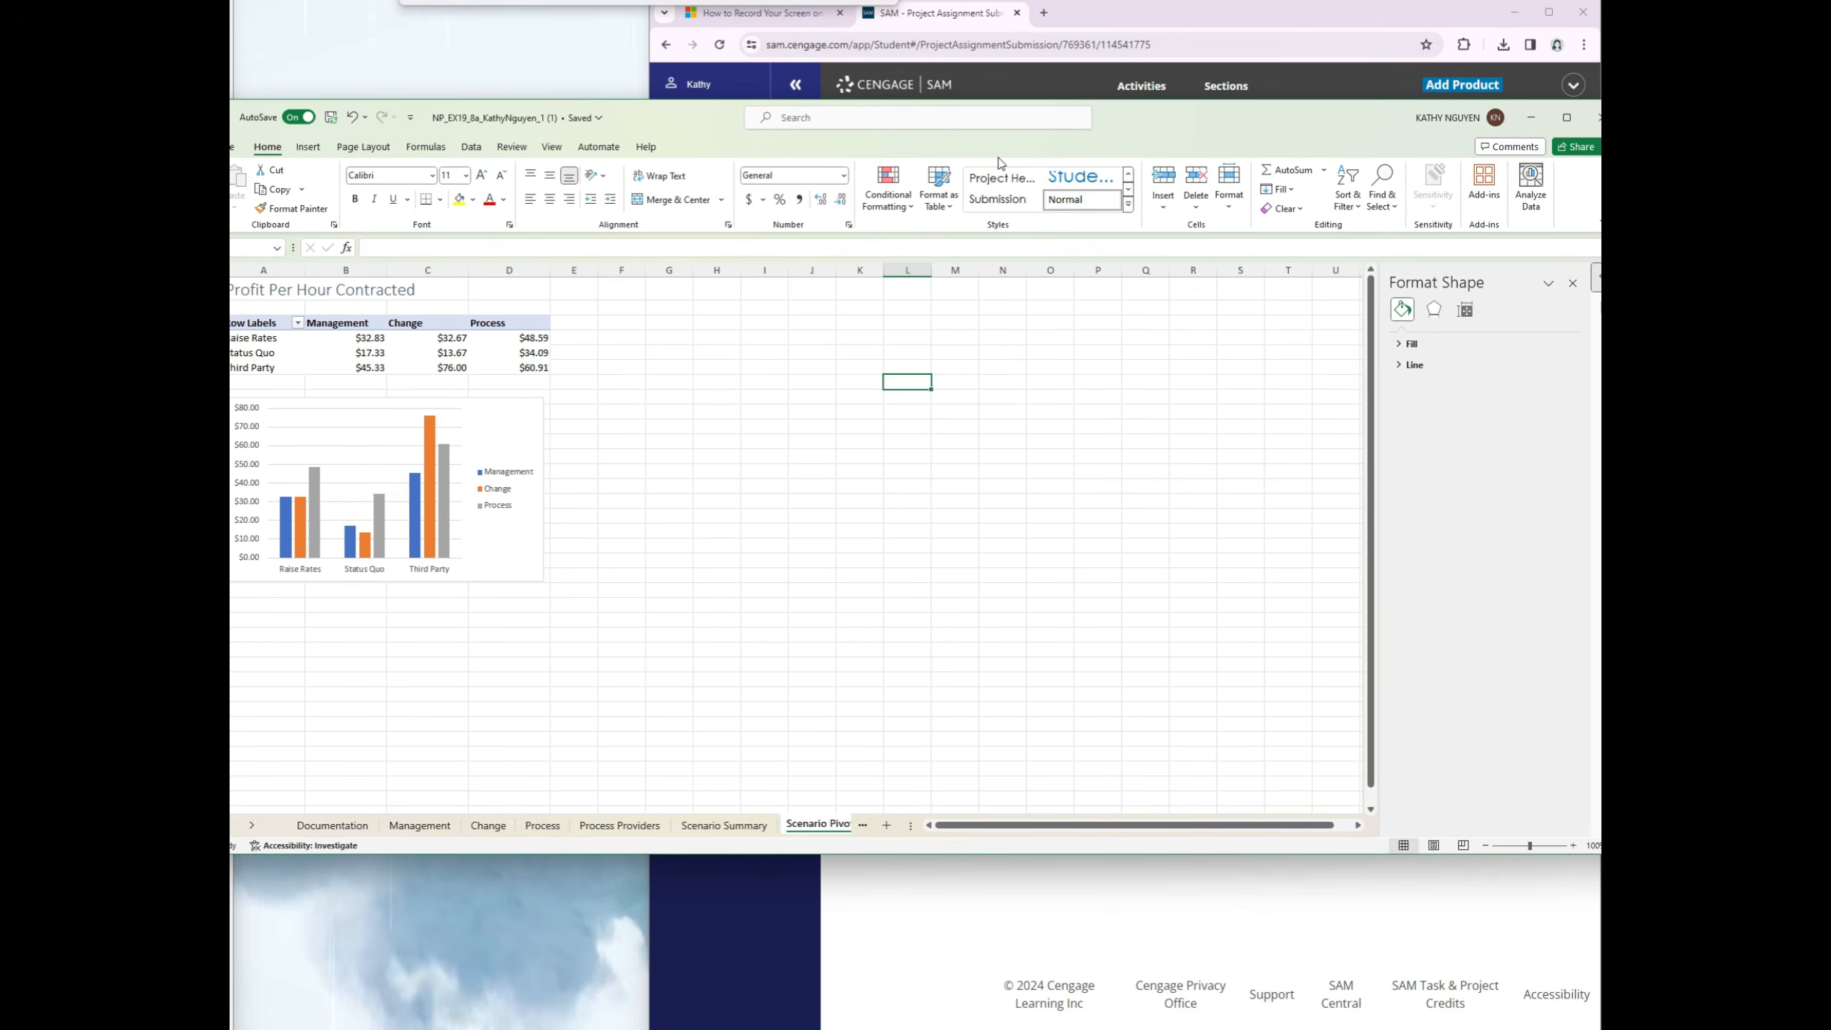
left_click(573, 122)
key("End")
key("BackSpace")
key("BackSpace")
key("BackSpace")
key("BackSpace")
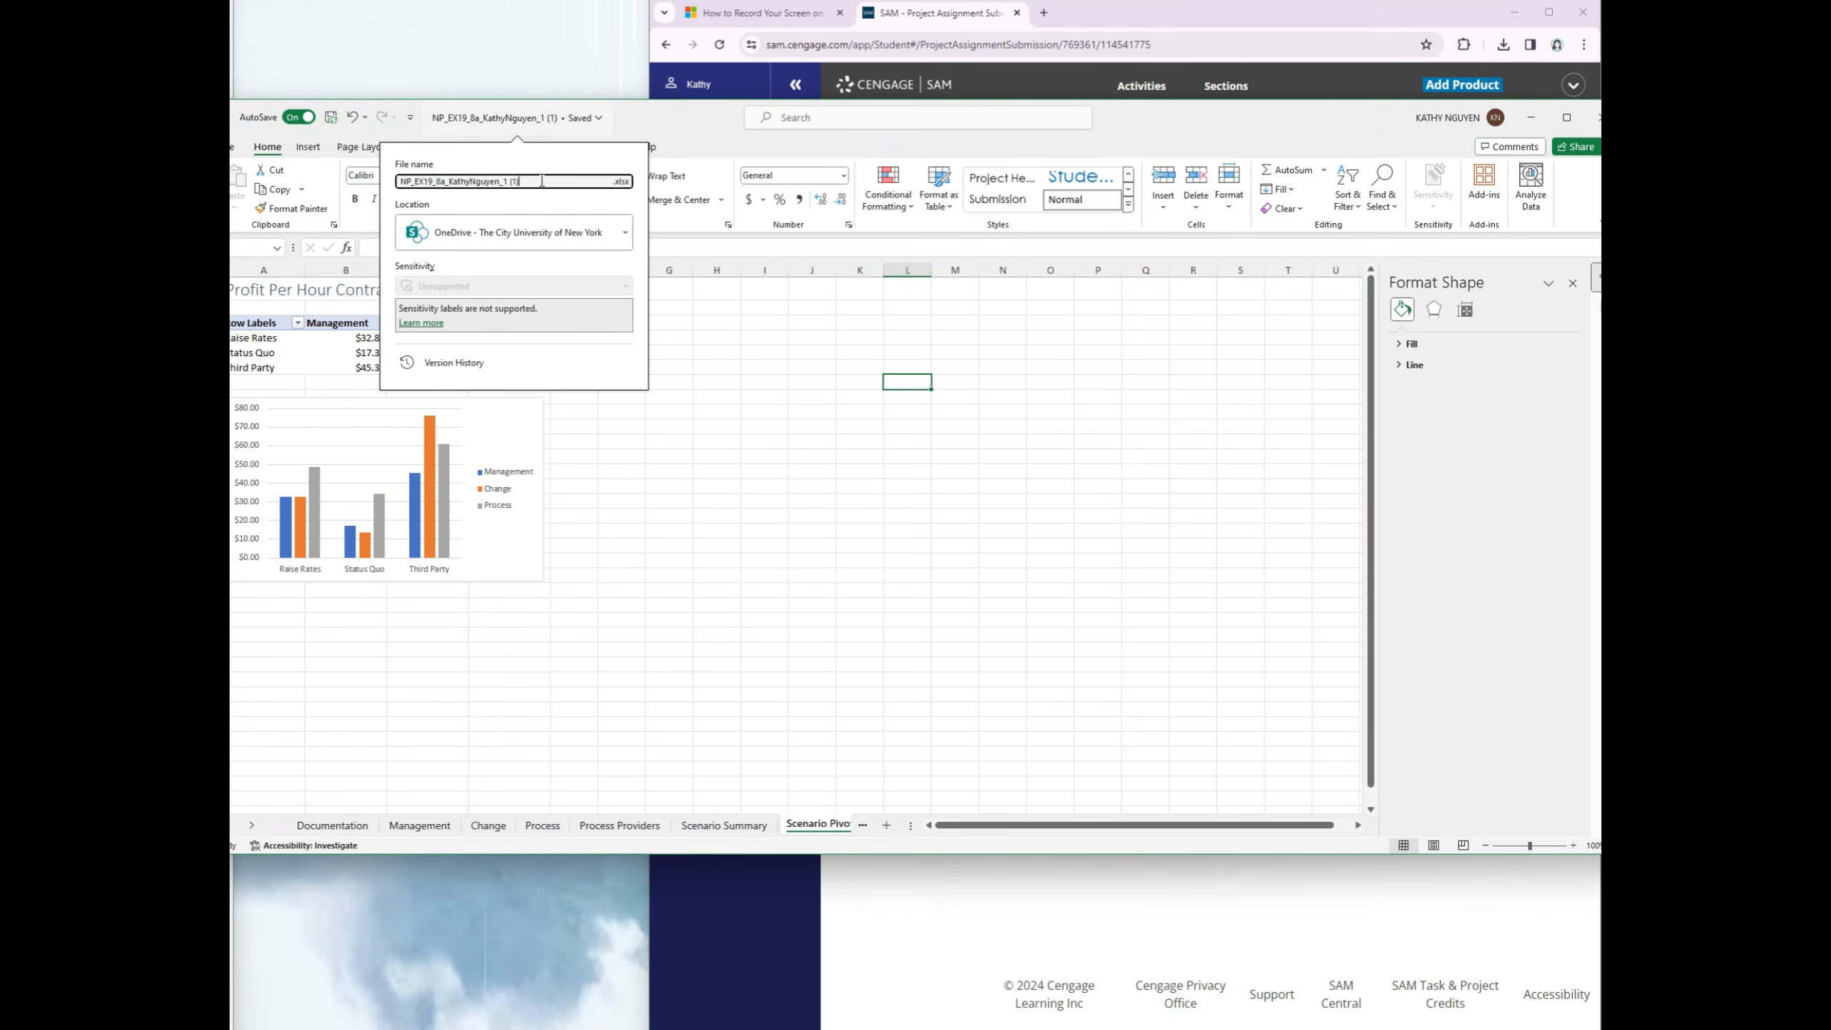
key("BackSpace")
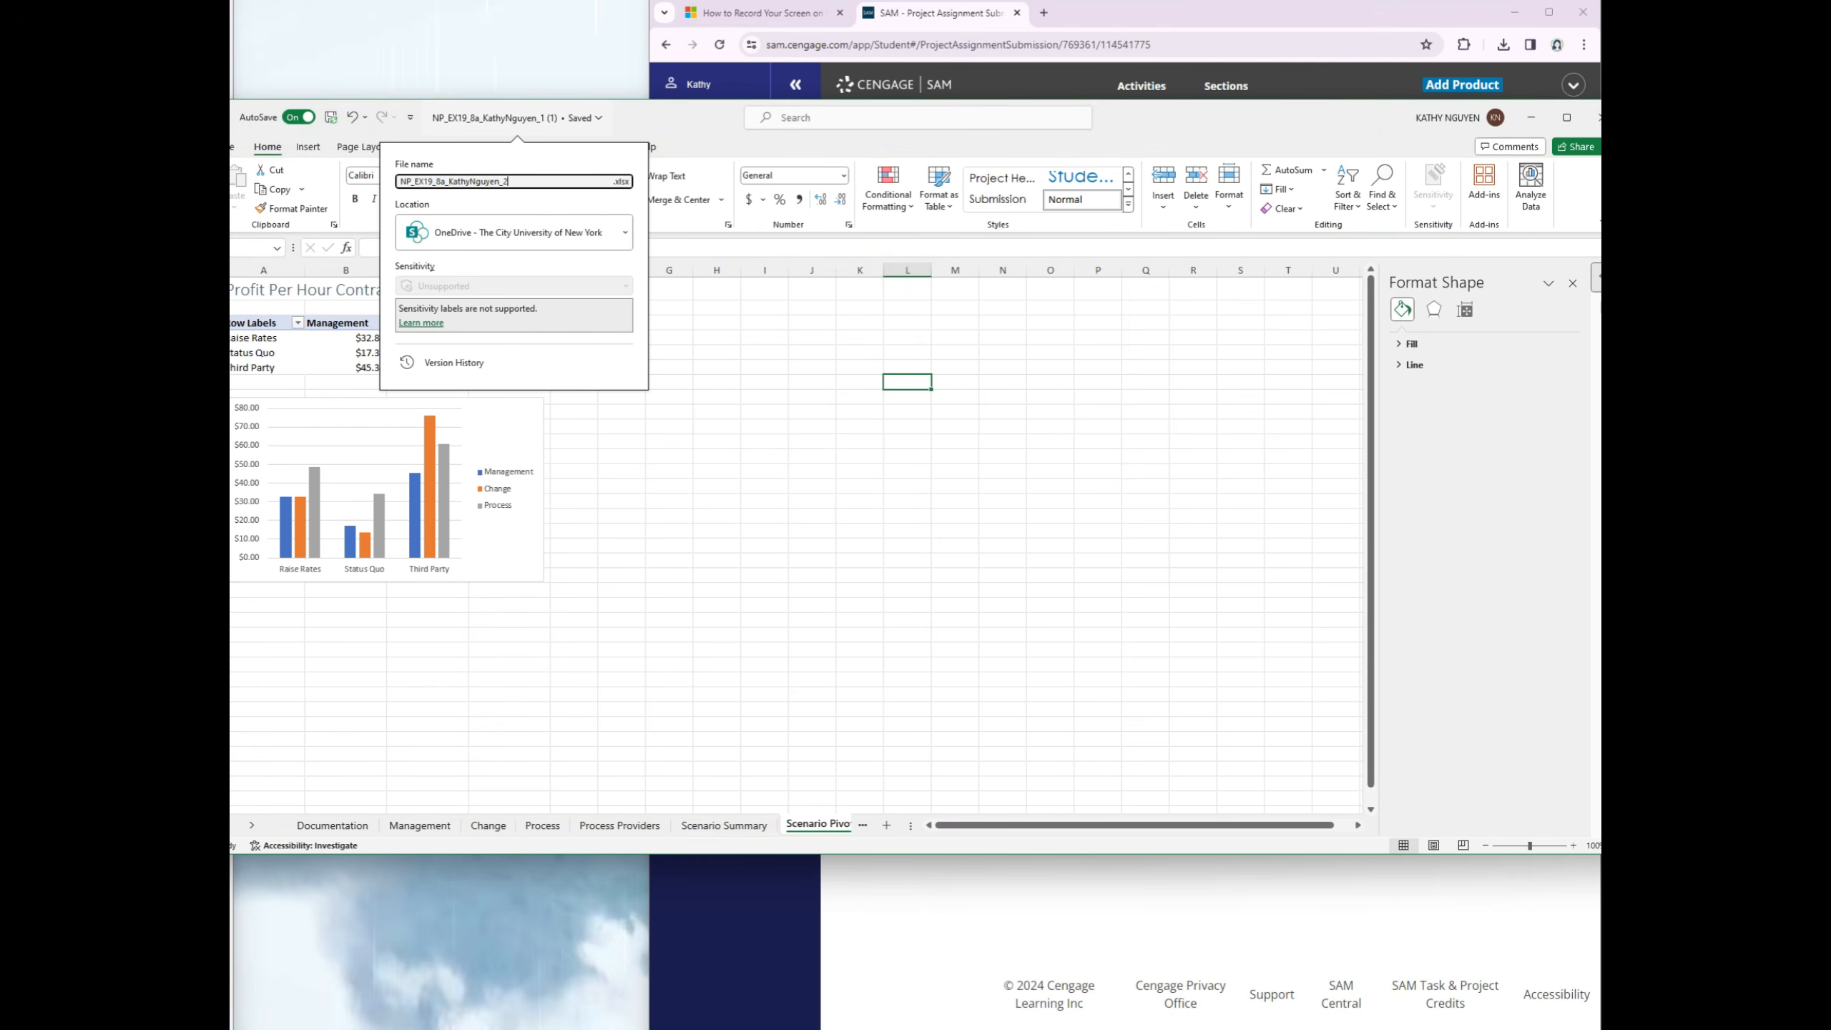
key("Return")
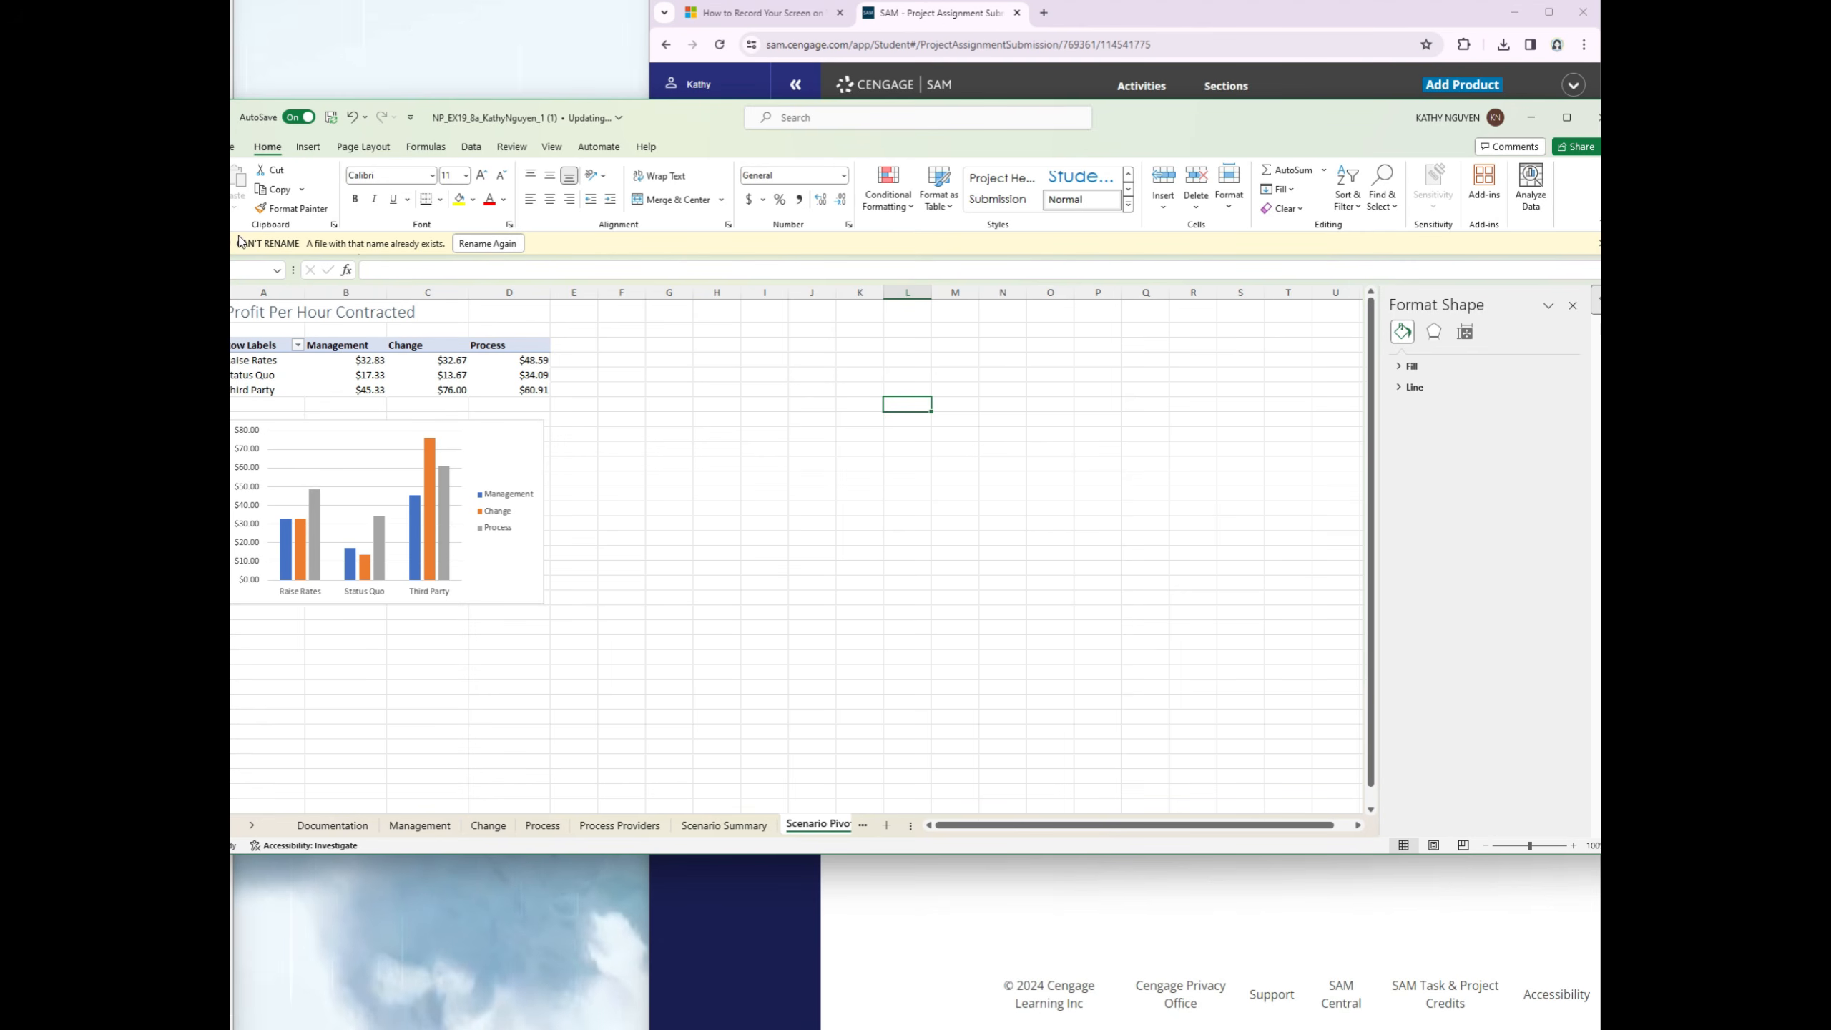
Step: Save a copy of the workbook to the Downloads folder under the same name, replacing the existing file
left_click(231, 148)
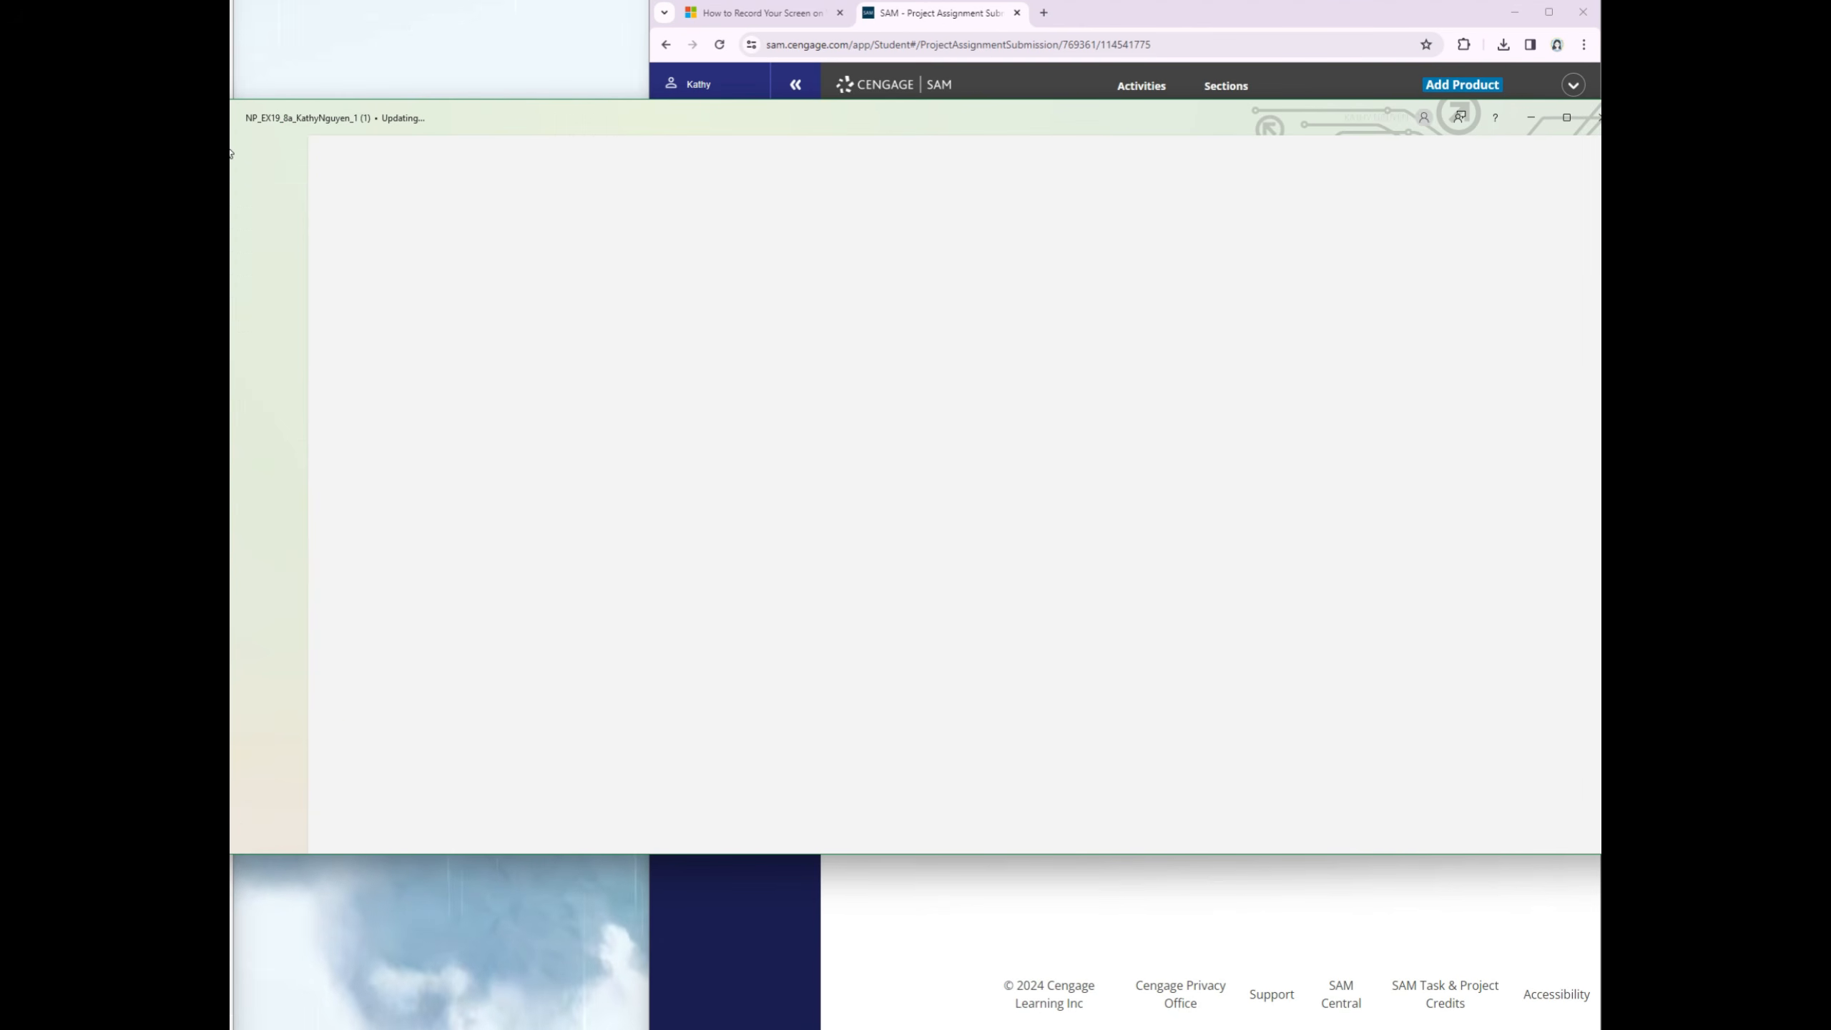
scroll(516, 717, "down", 1)
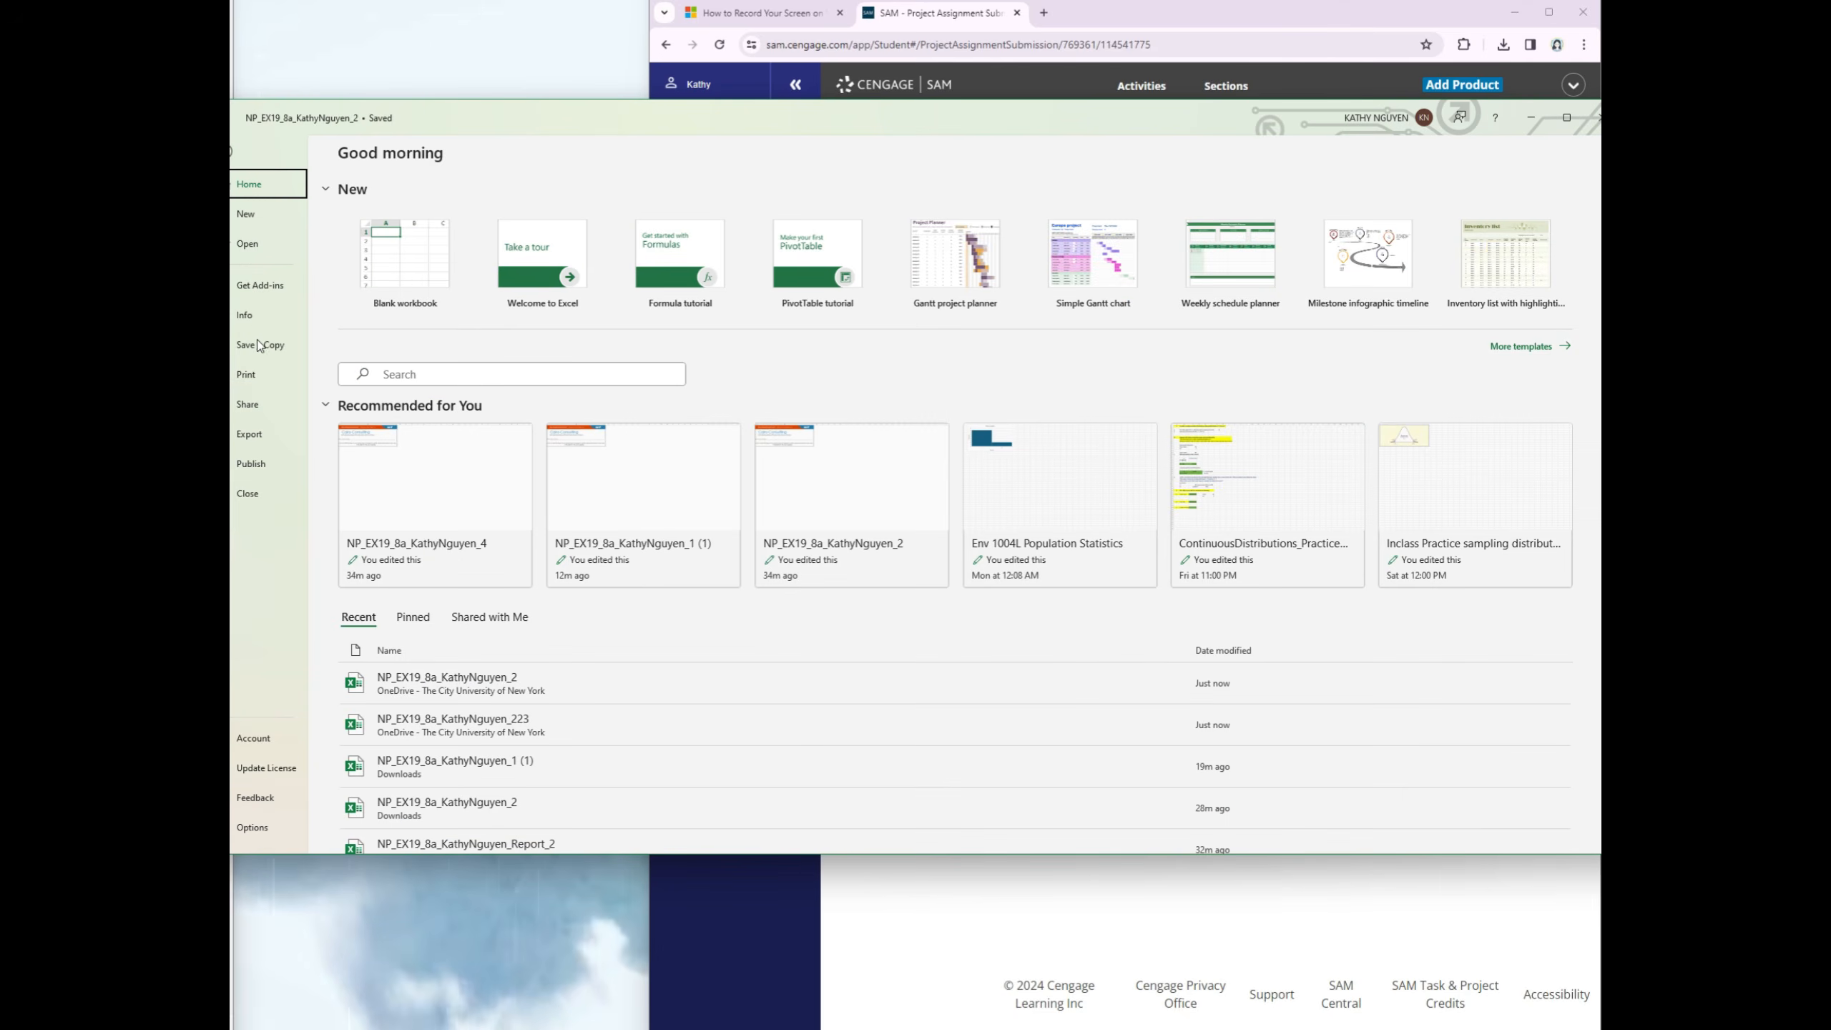
left_click(258, 345)
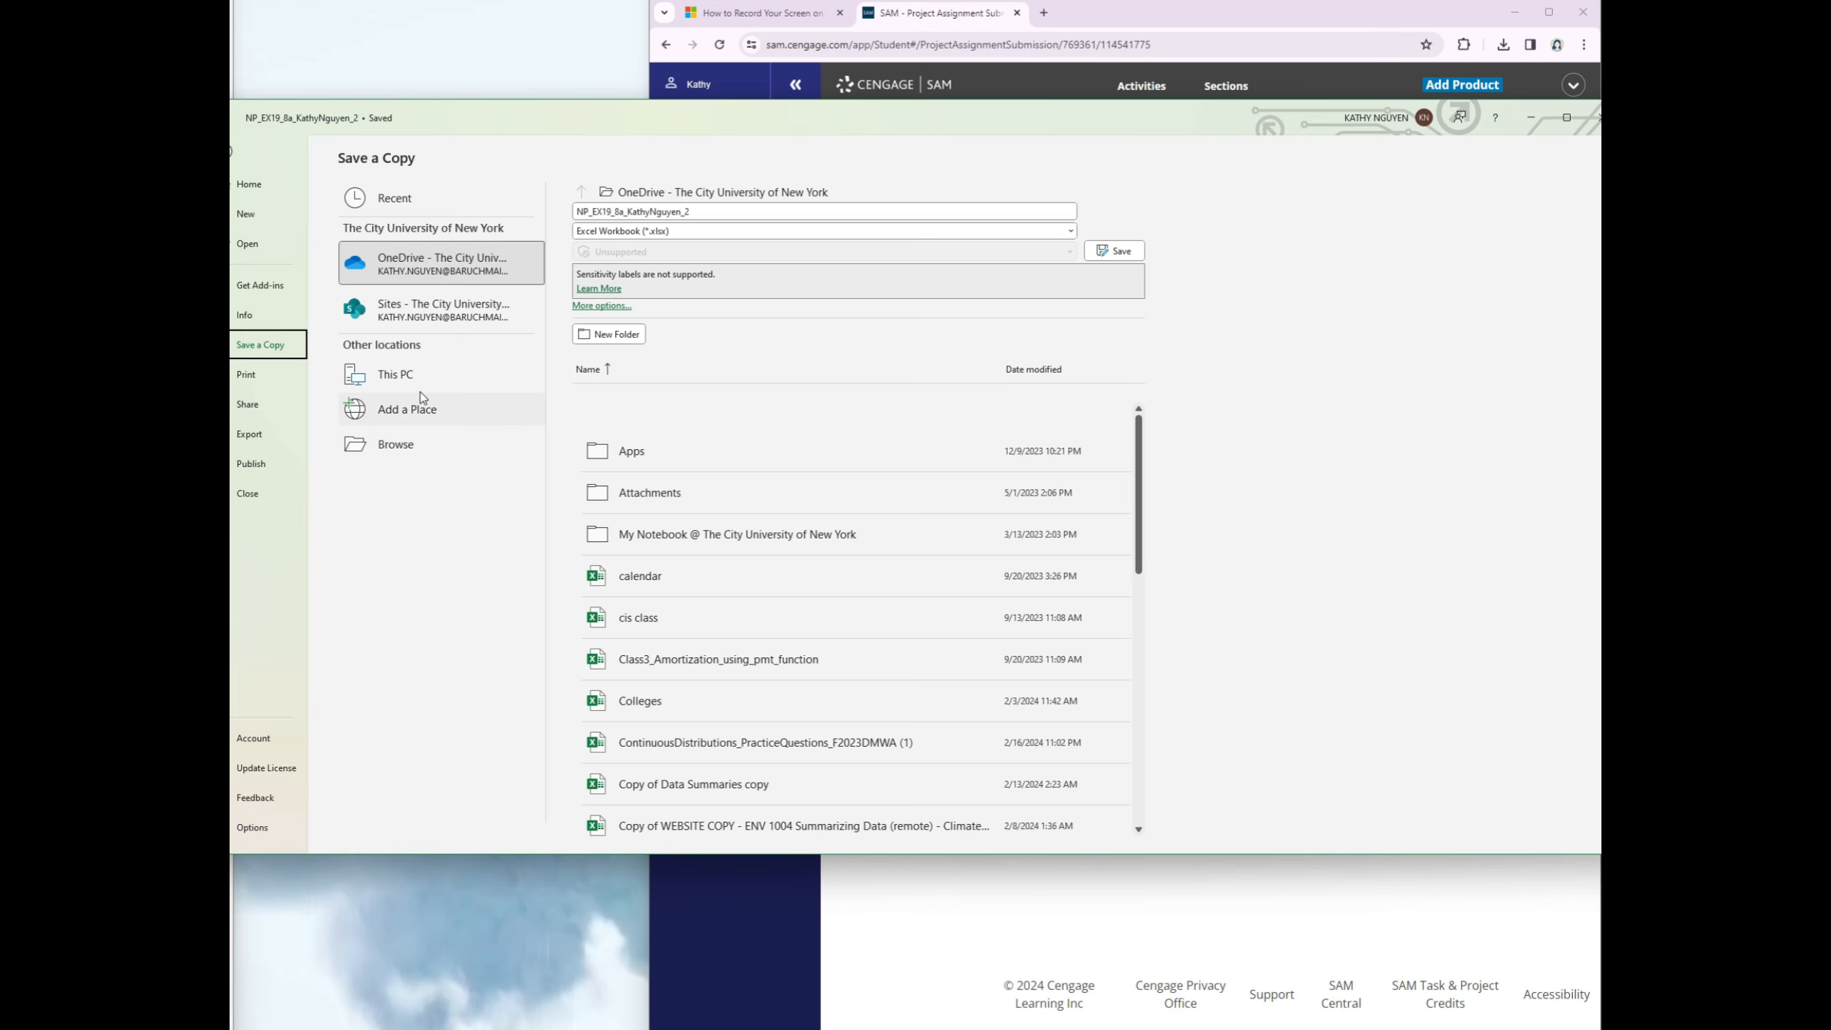
left_click(419, 447)
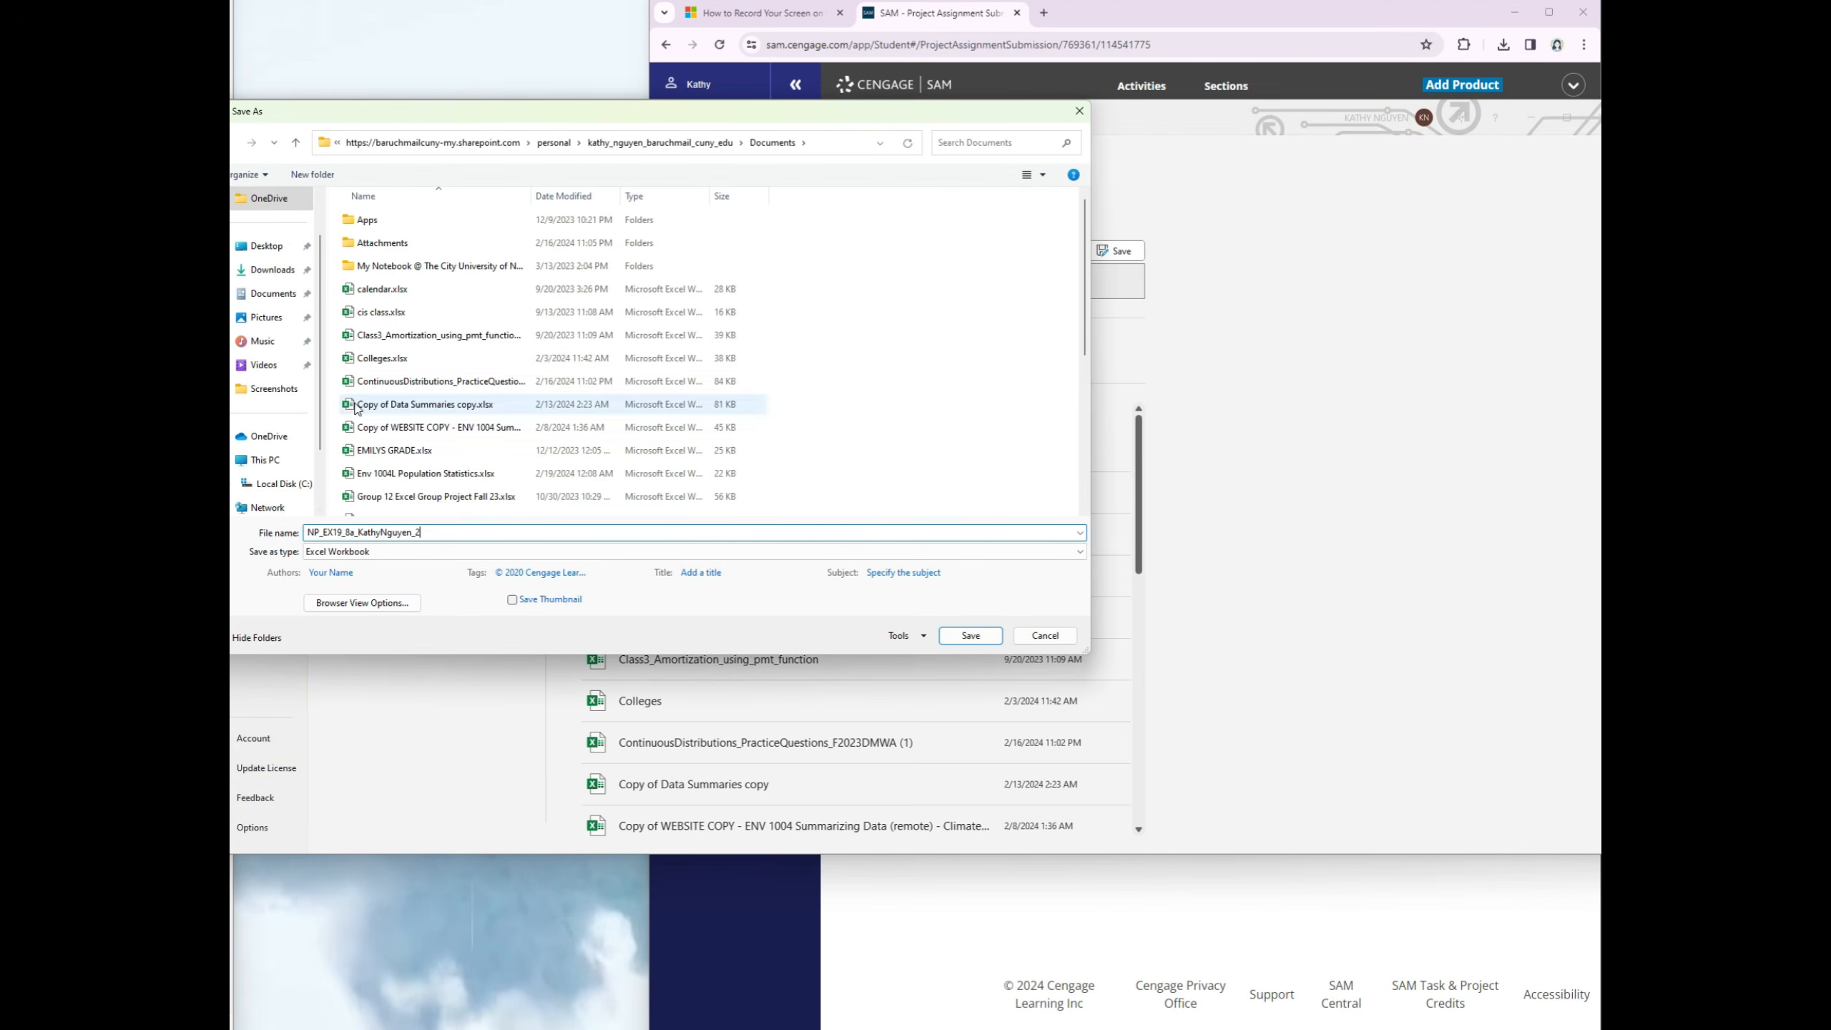
left_click(272, 270)
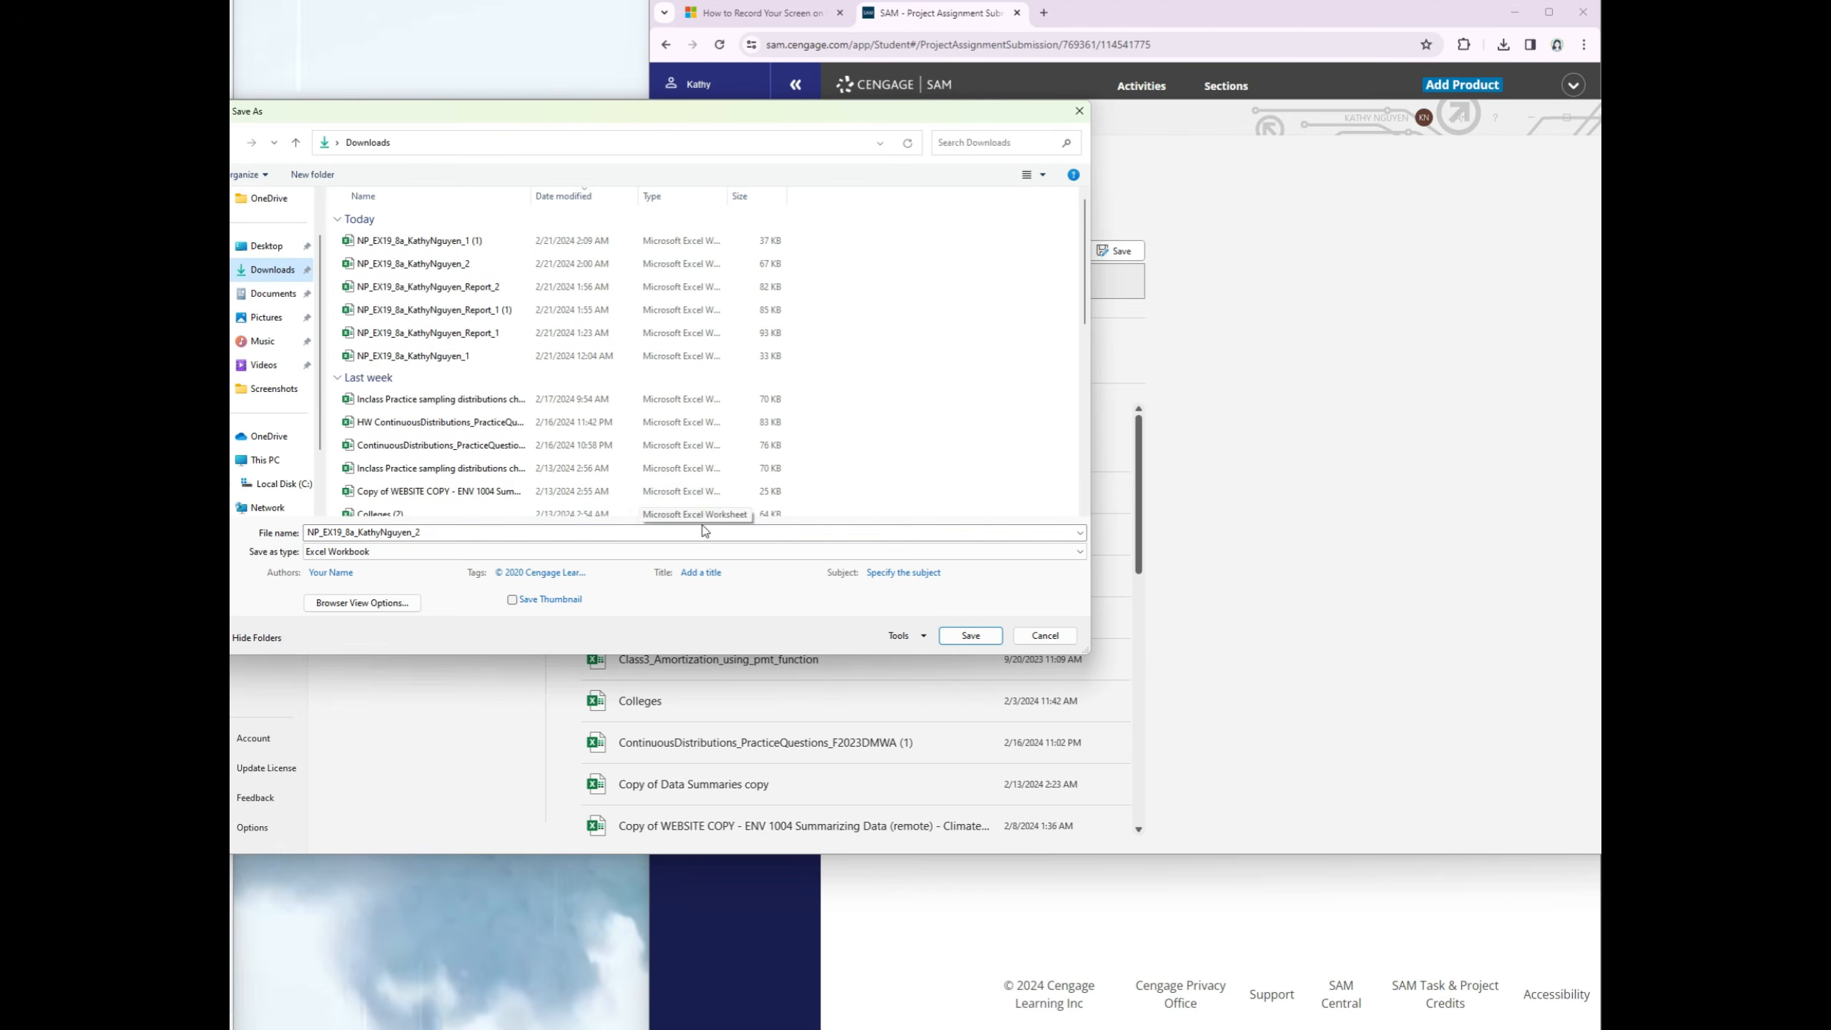
left_click(968, 636)
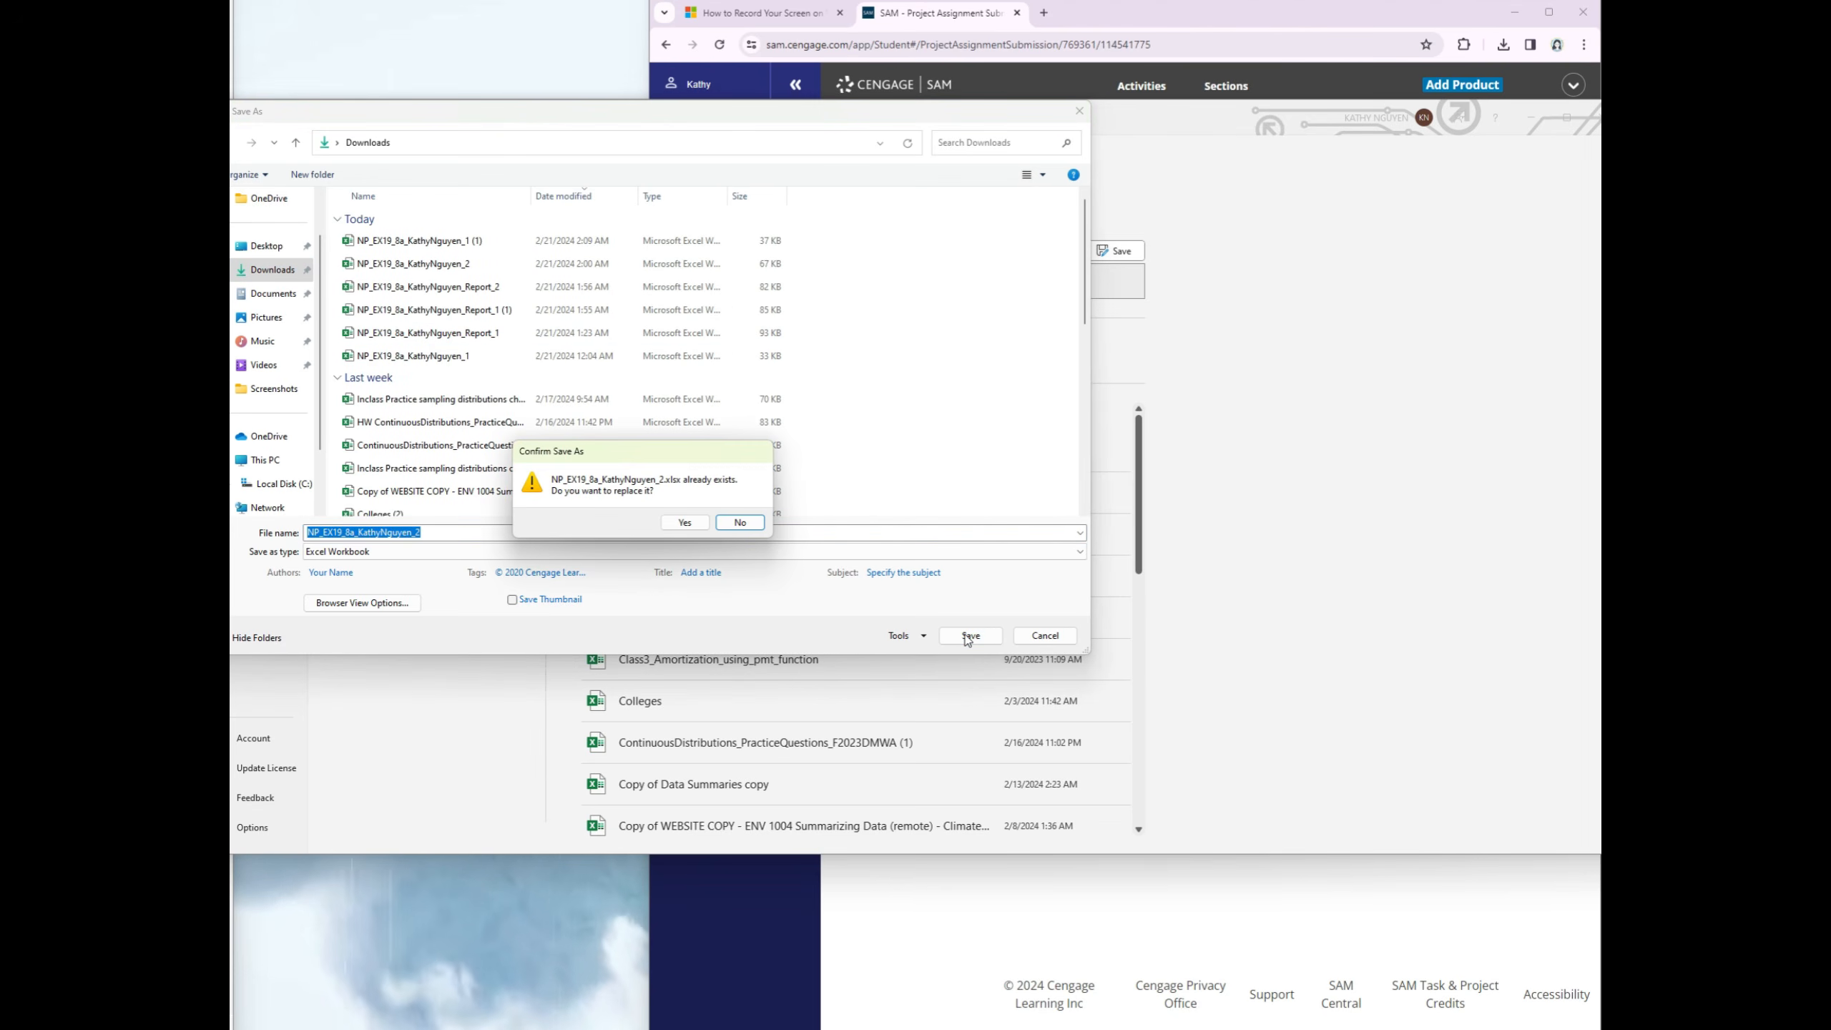
left_click(686, 521)
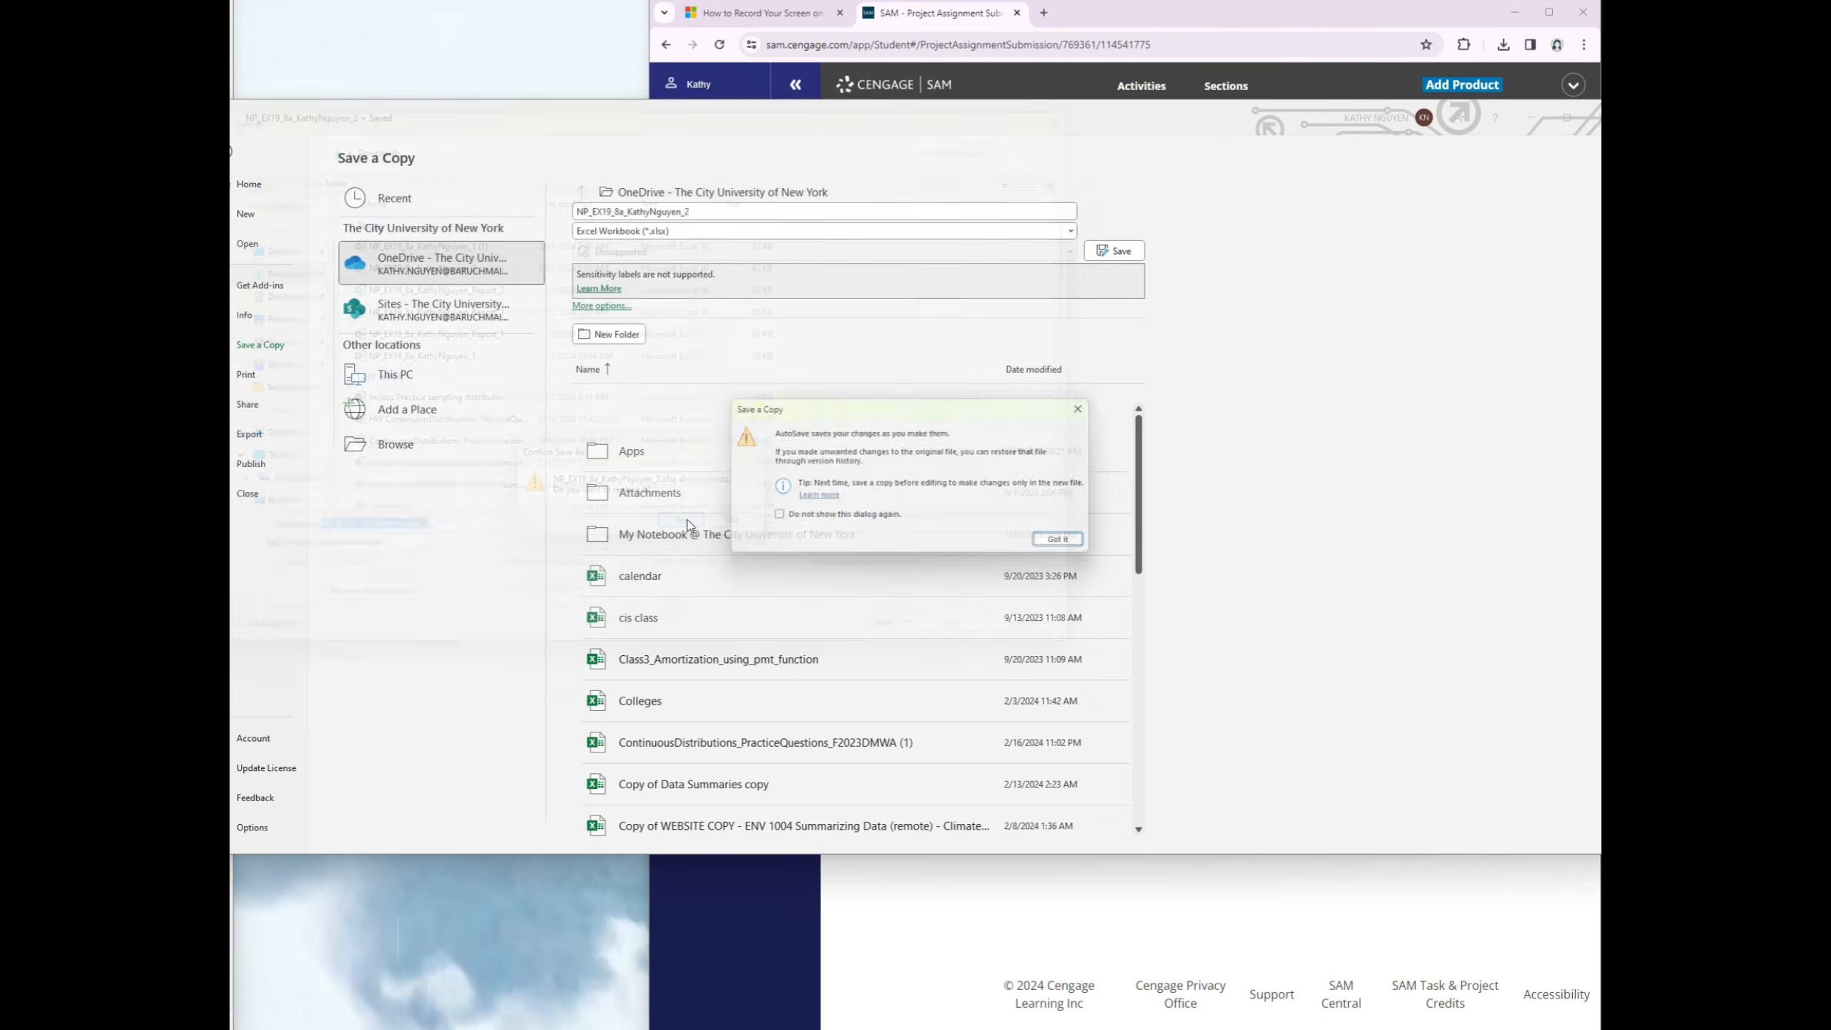
left_click(1058, 539)
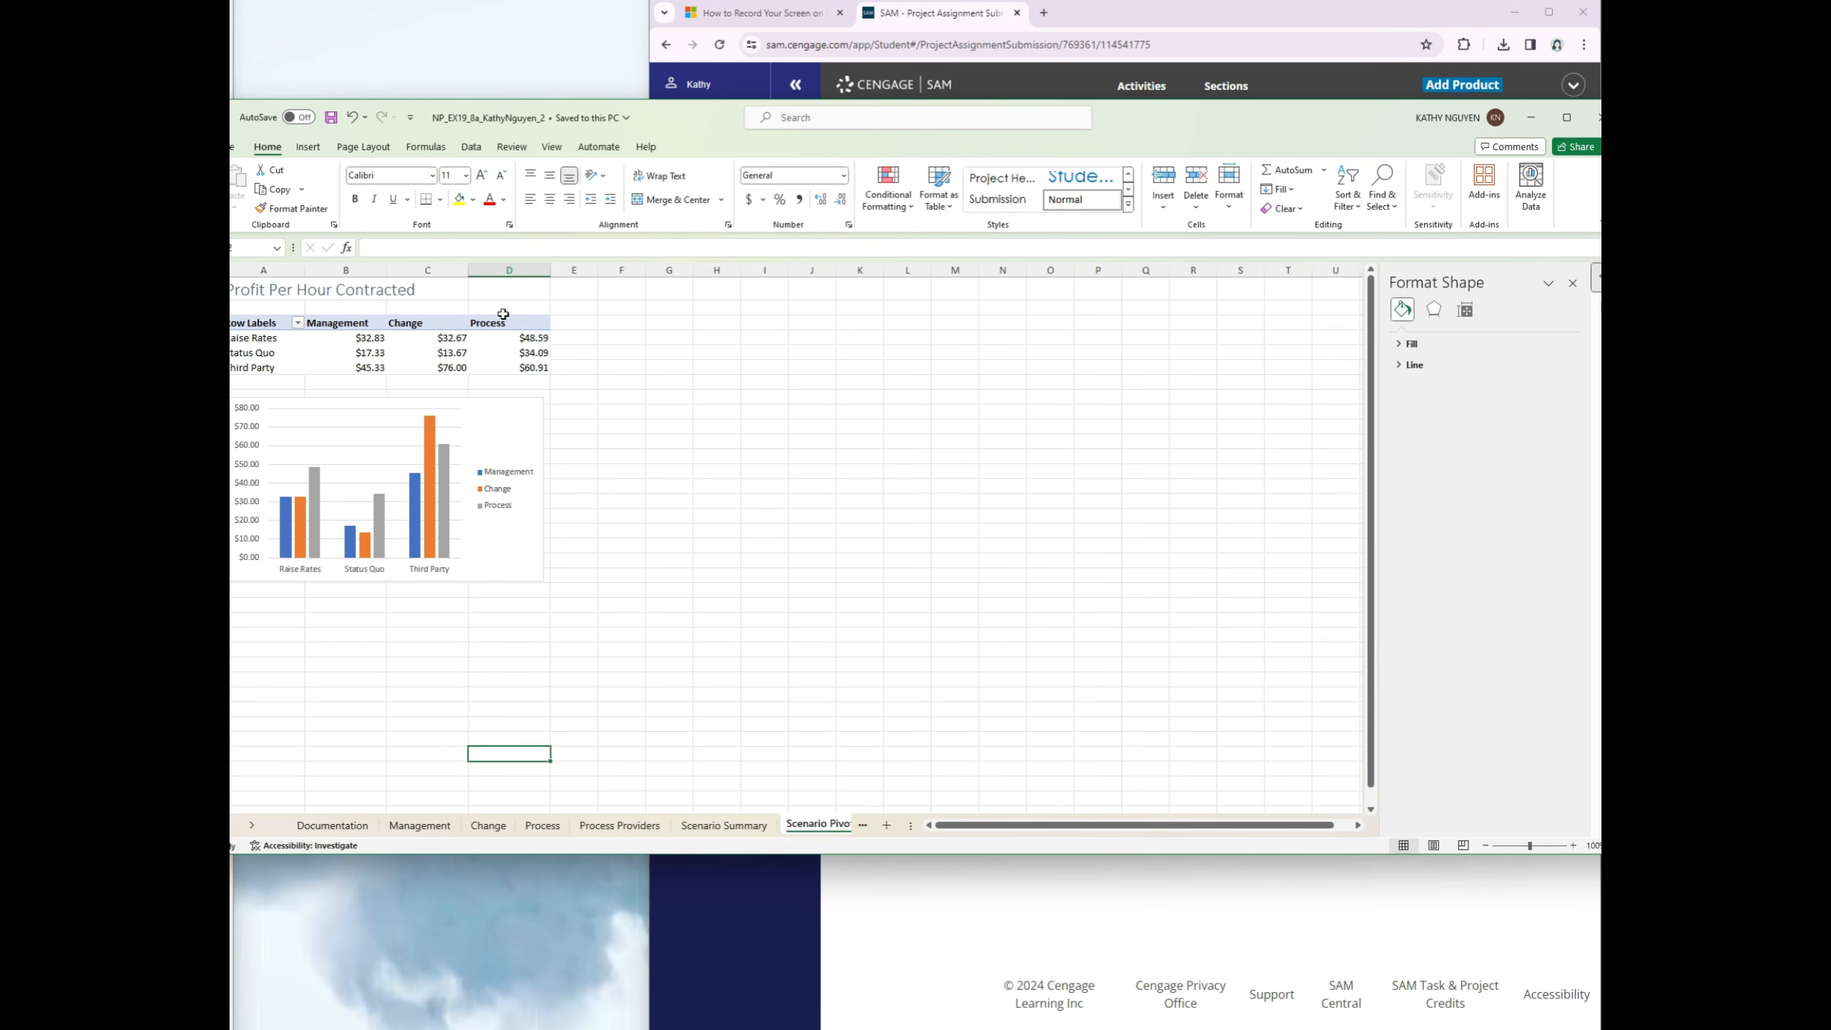
Step: Try to turn on AutoSave for the workbook copy, and save the workbook manually
left_click(299, 118)
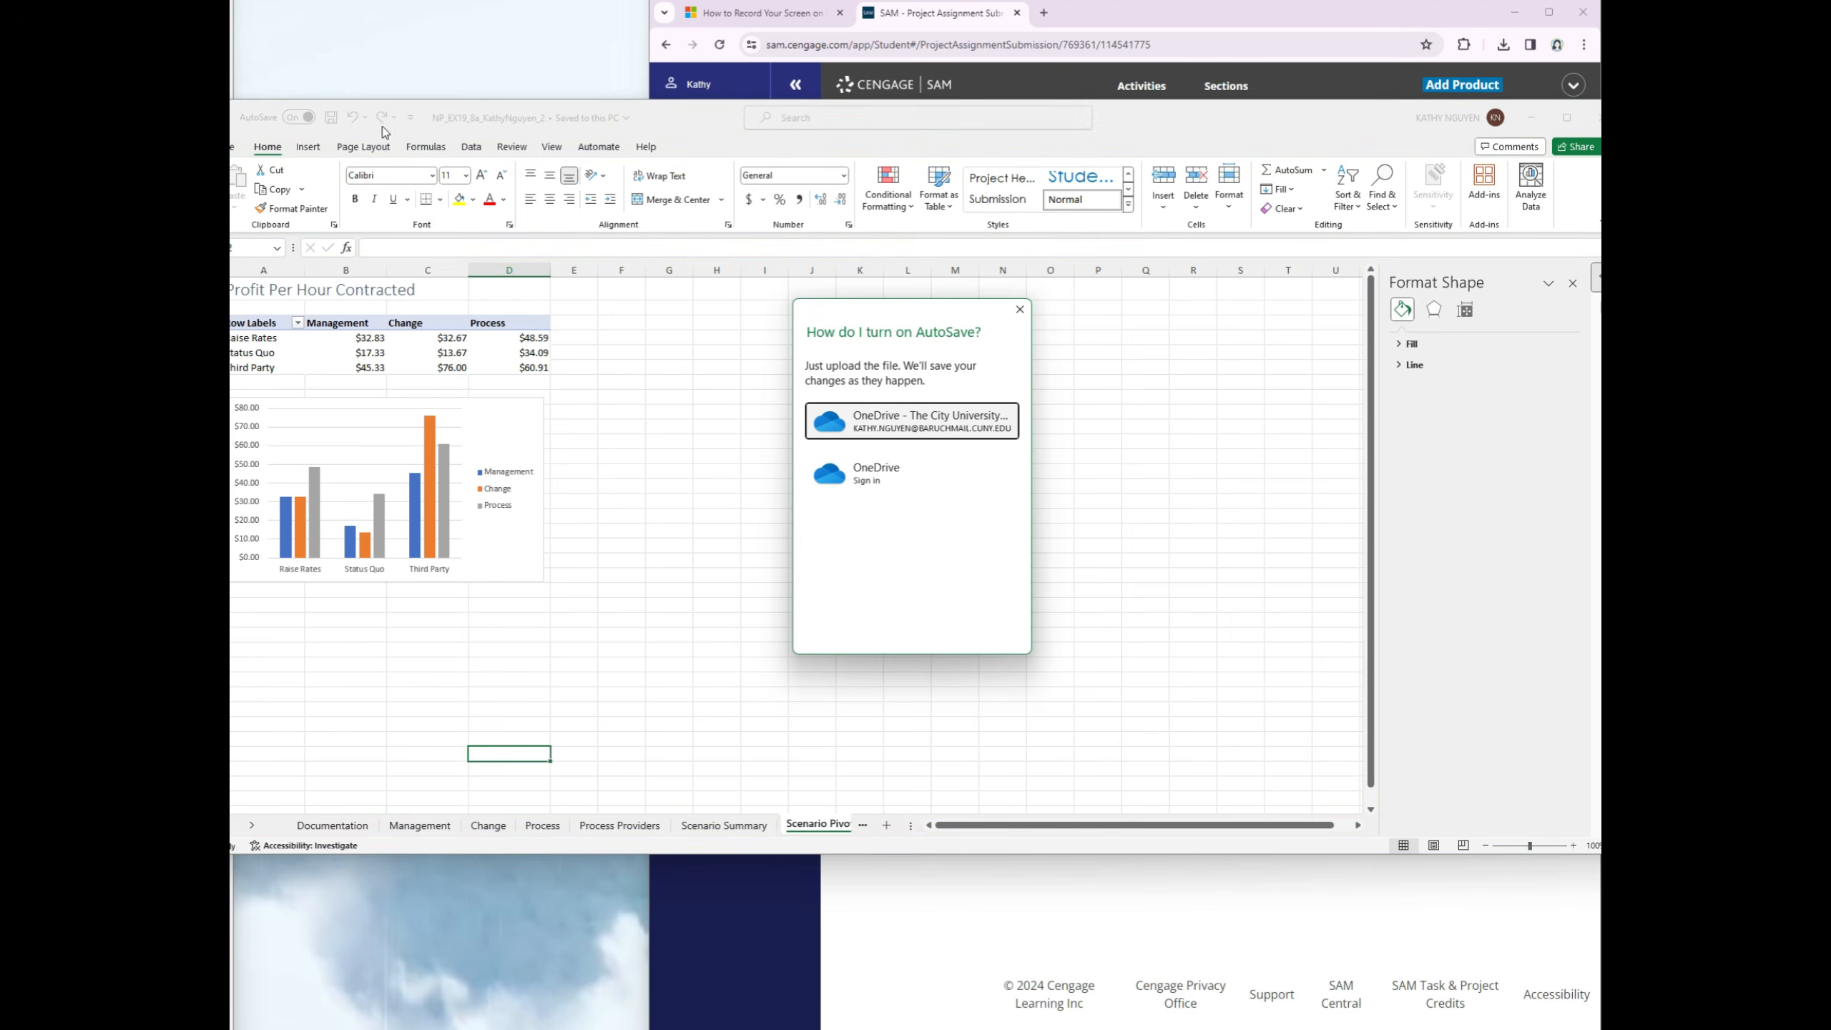
left_click(1024, 307)
left_click(330, 118)
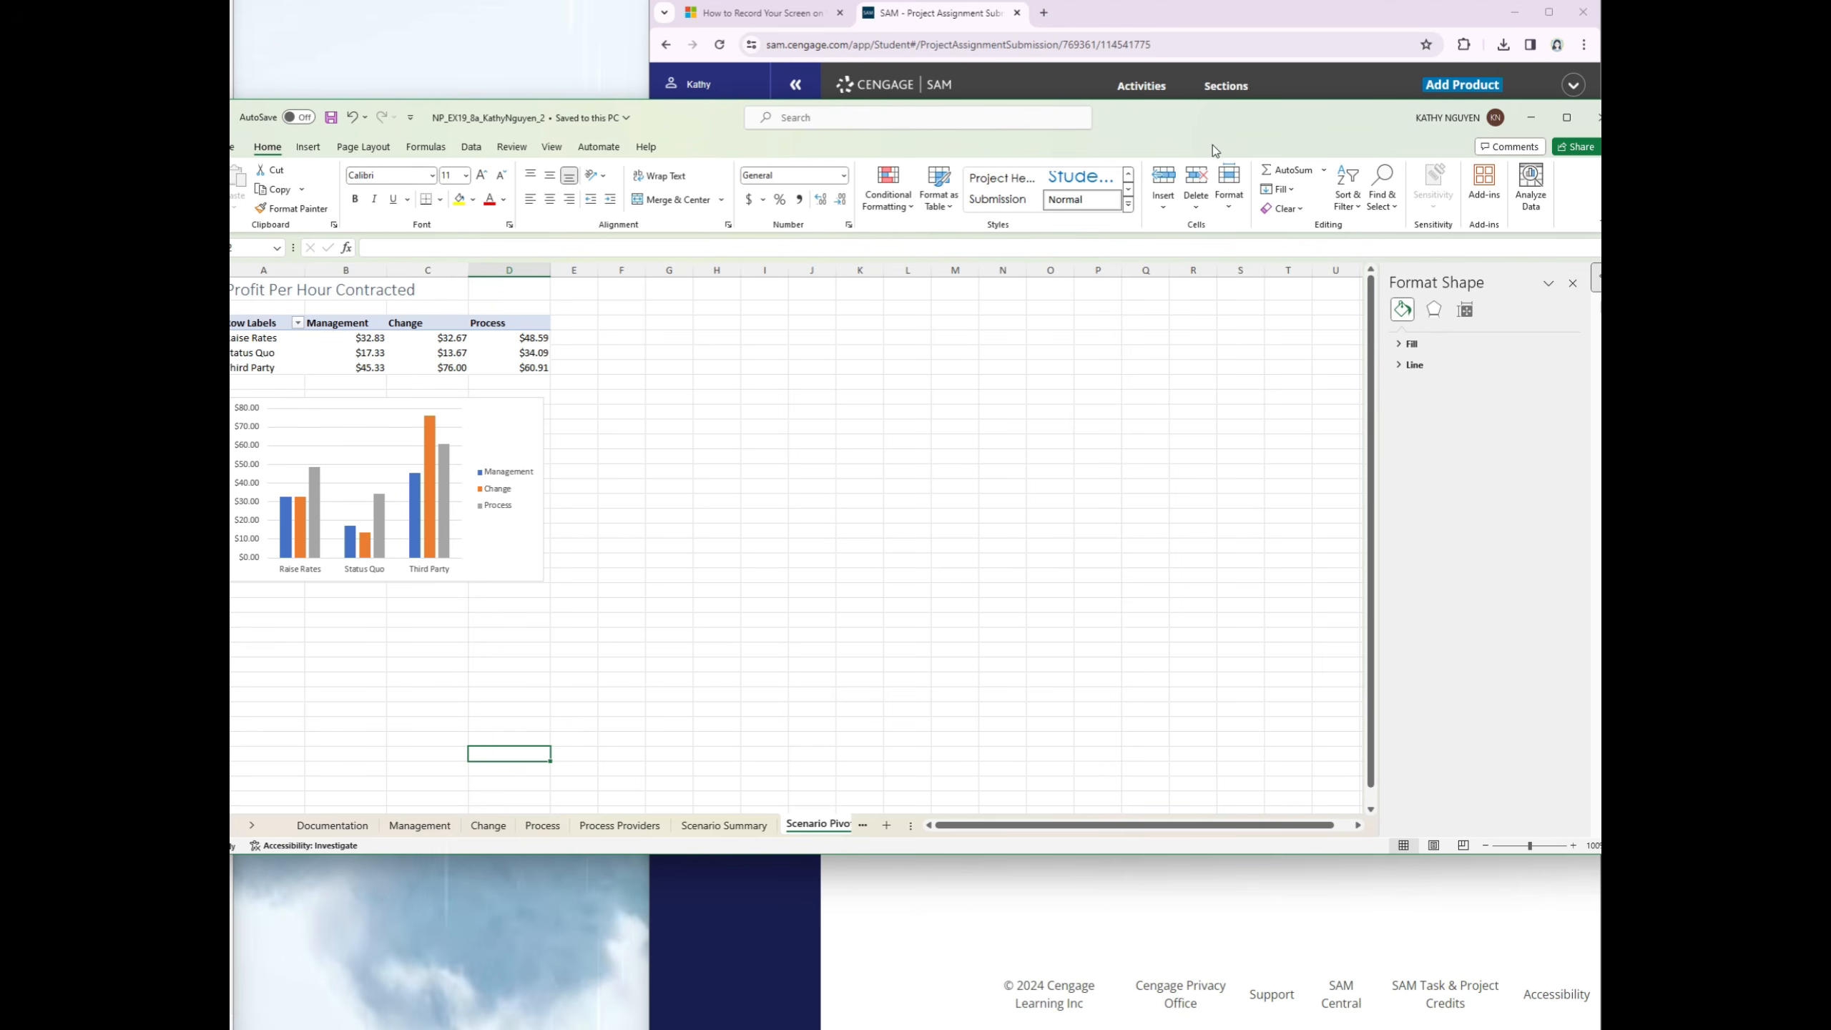
Step: Switch to the SAM project page in the browser, upload the saved workbook from Downloads, and submit it for grading
left_click(1532, 119)
double_click(1196, 20)
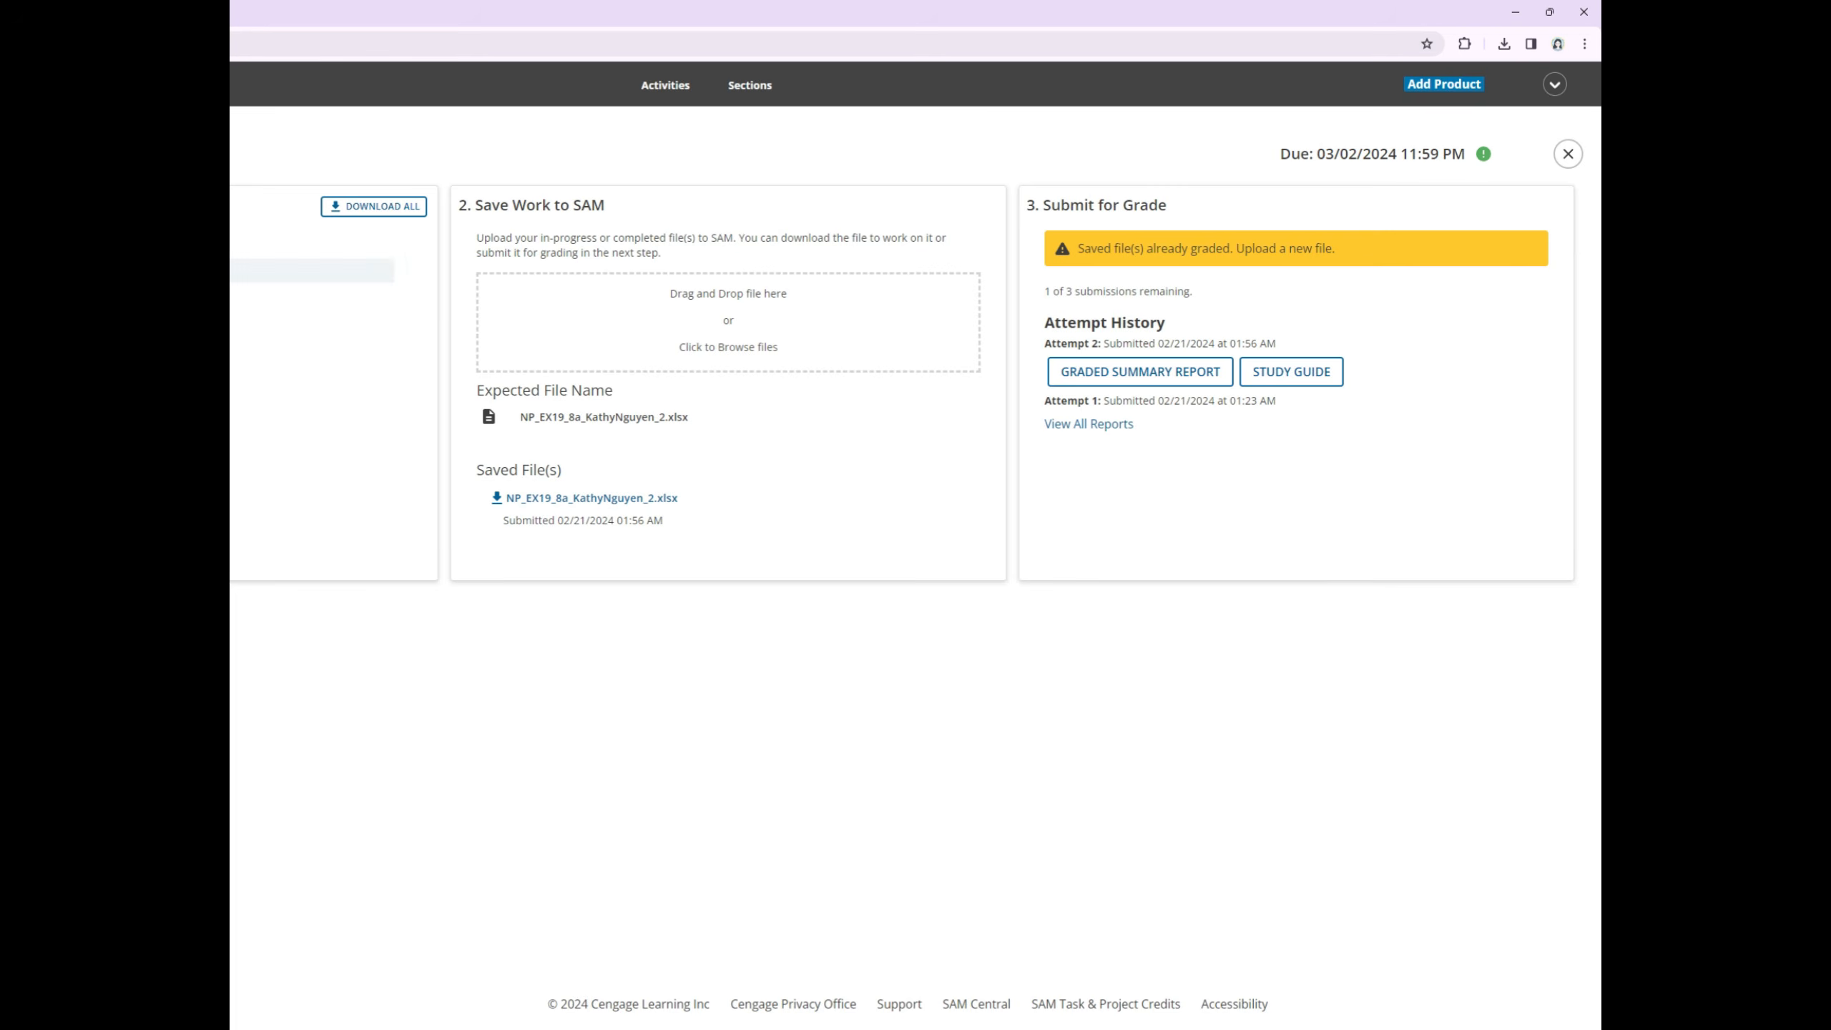
left_click(703, 328)
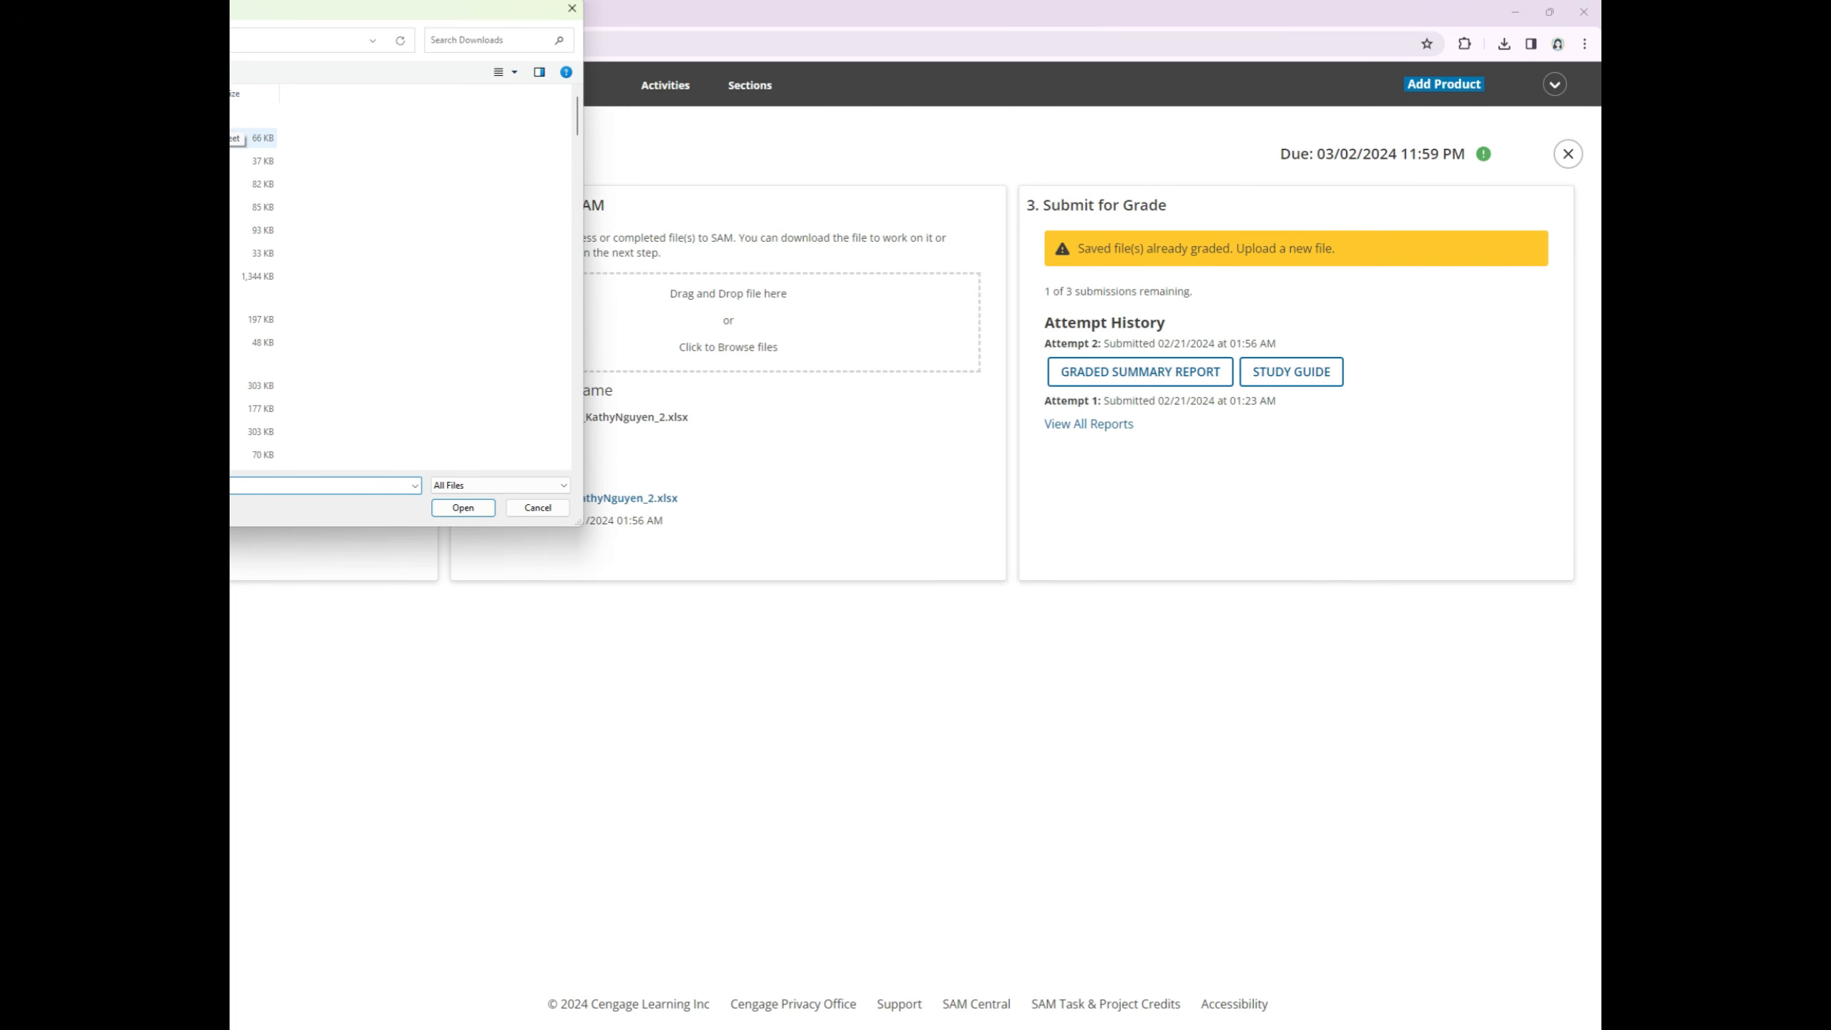
double_click(202, 139)
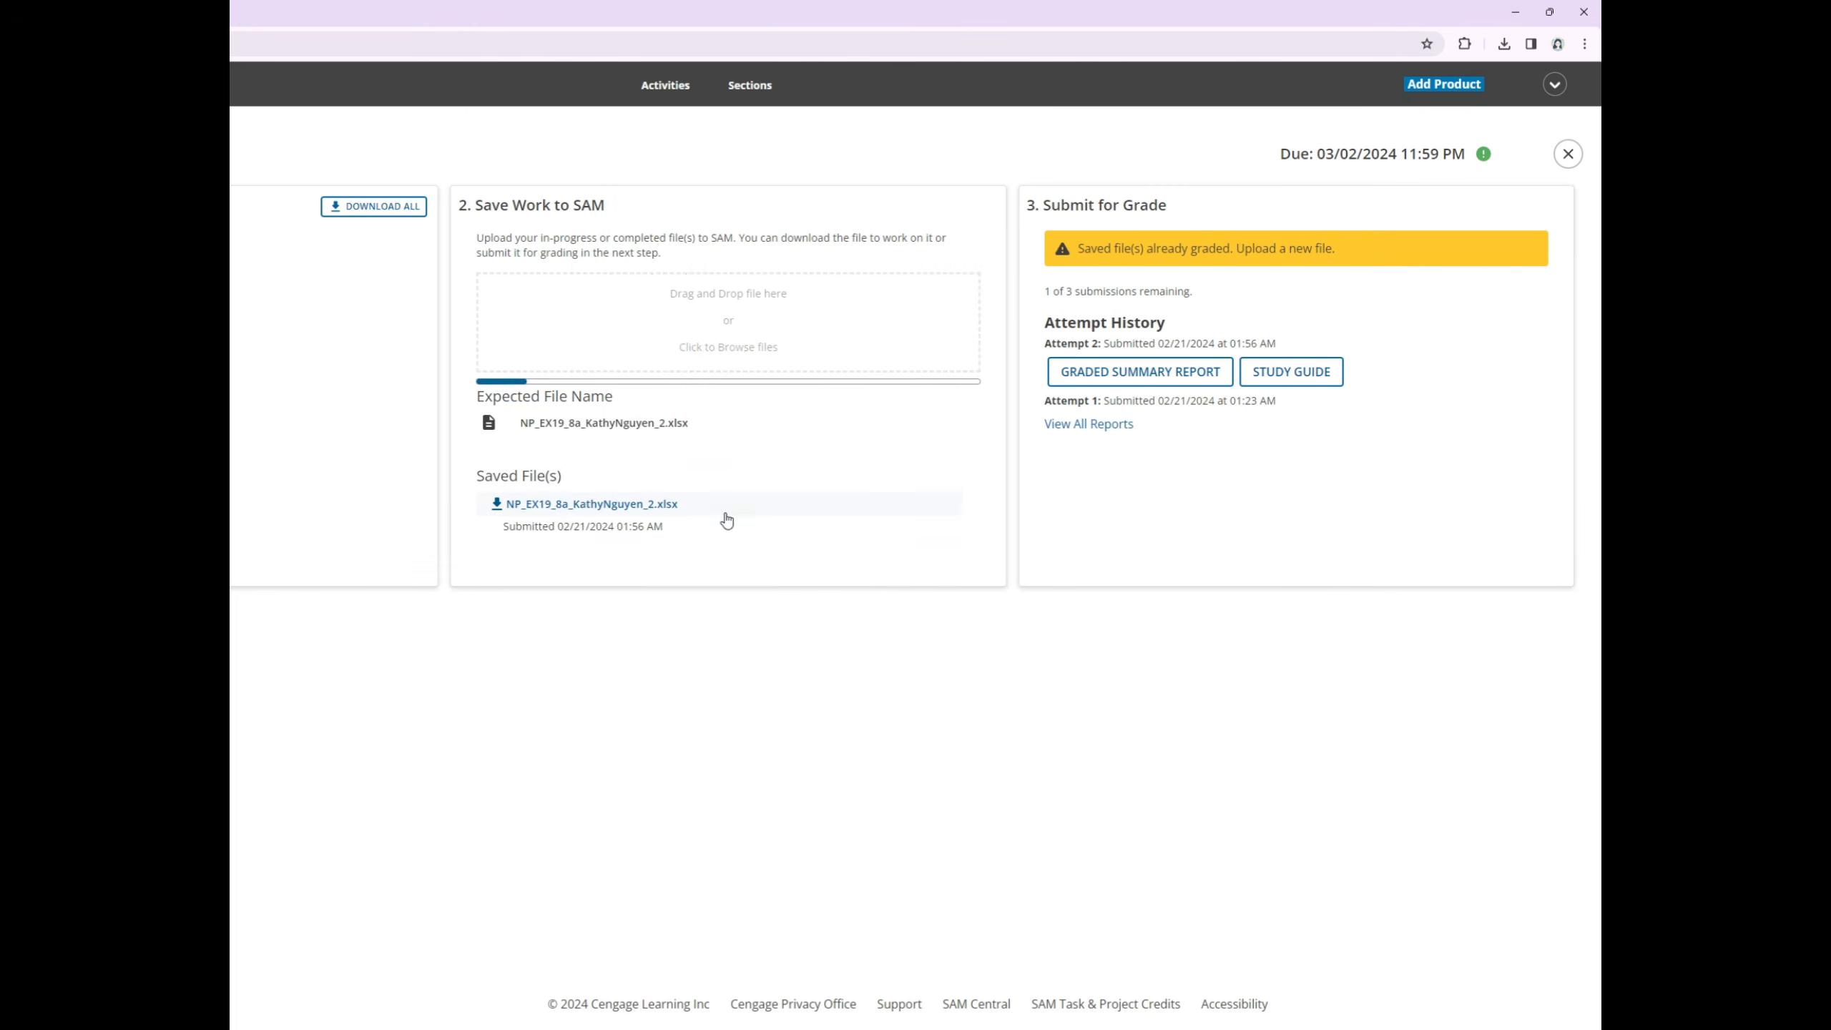
left_click(1083, 249)
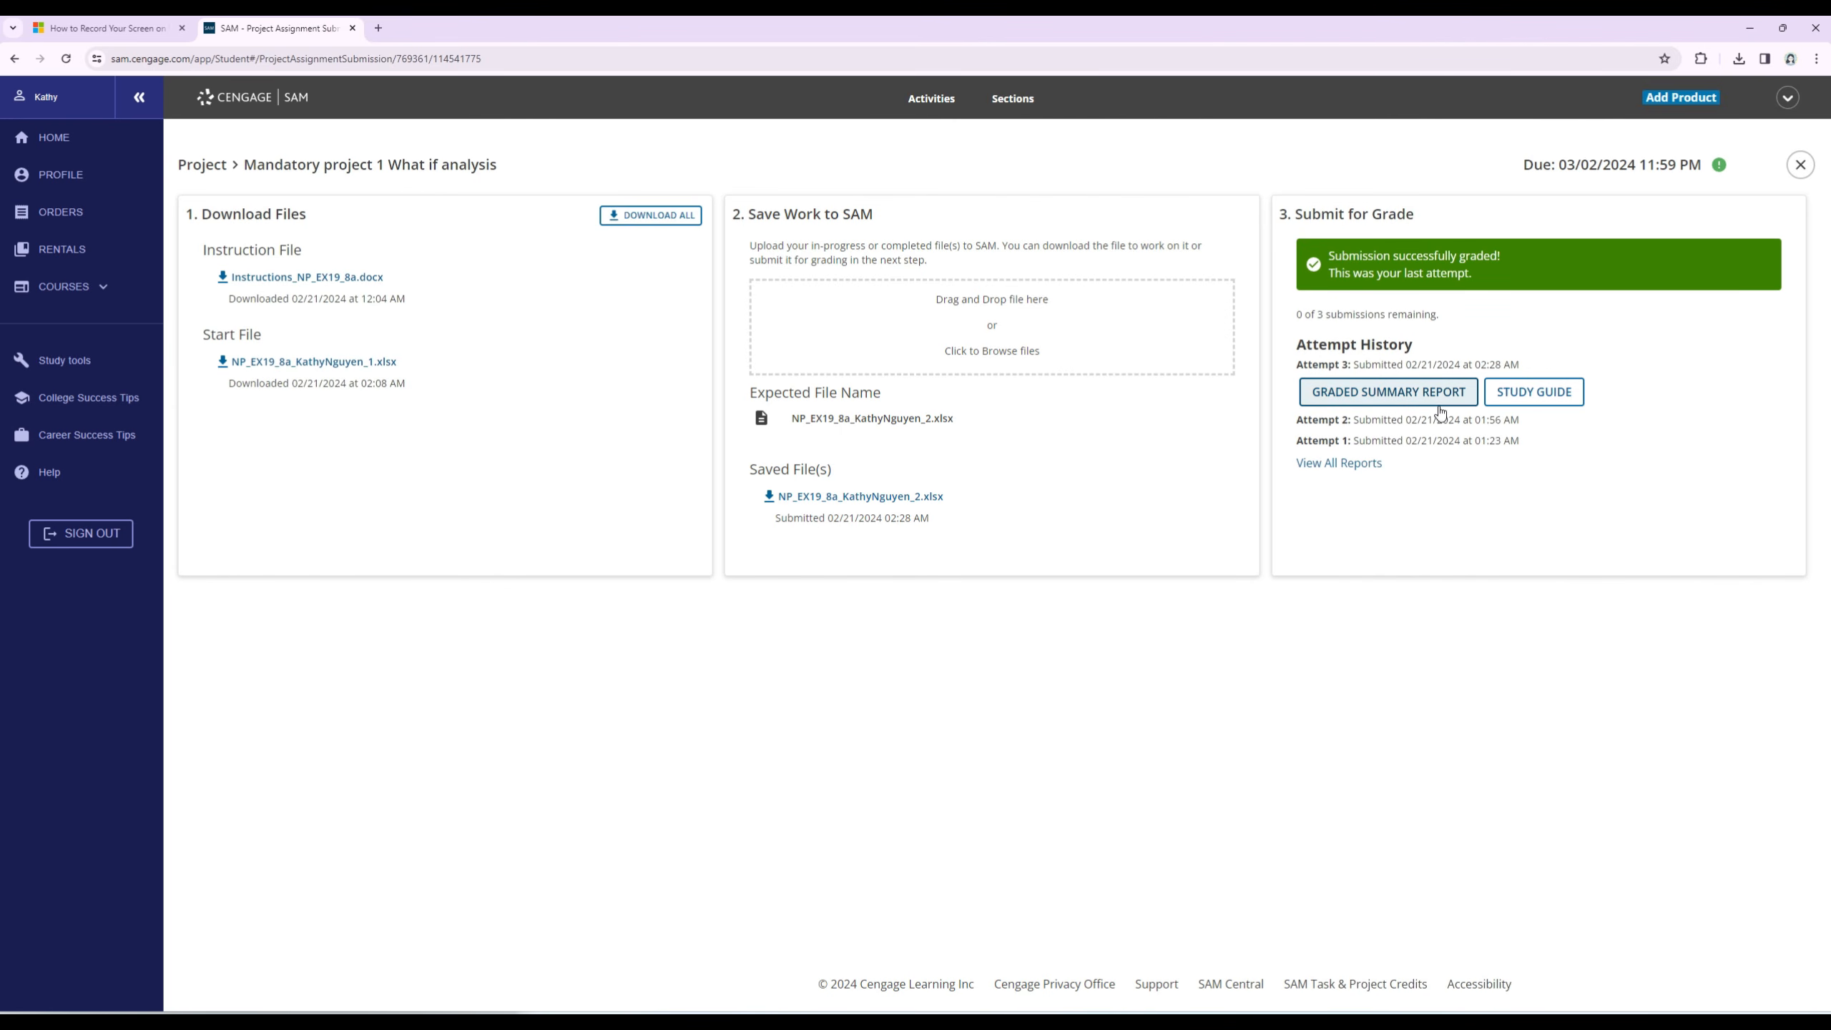
Step: Download the graded summary report for Attempt 3 and open it in Excel to review the feedback on the project steps
left_click(1440, 393)
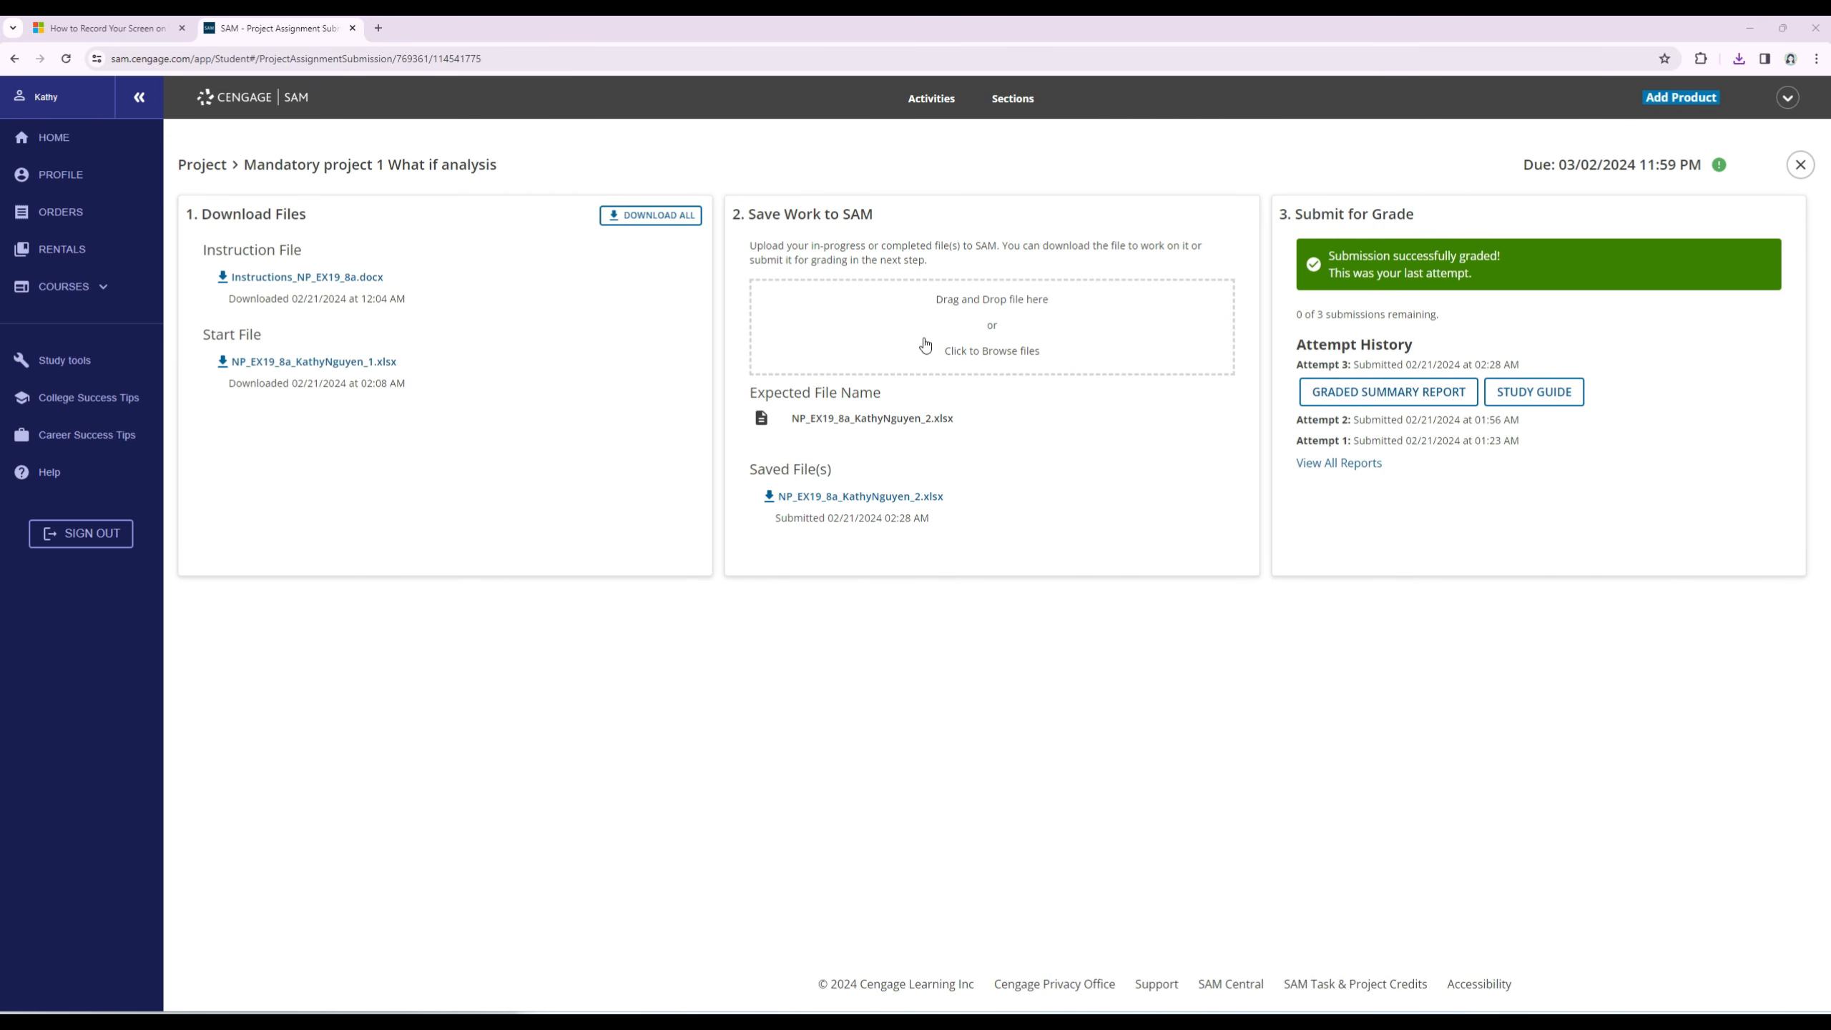
left_click(1742, 59)
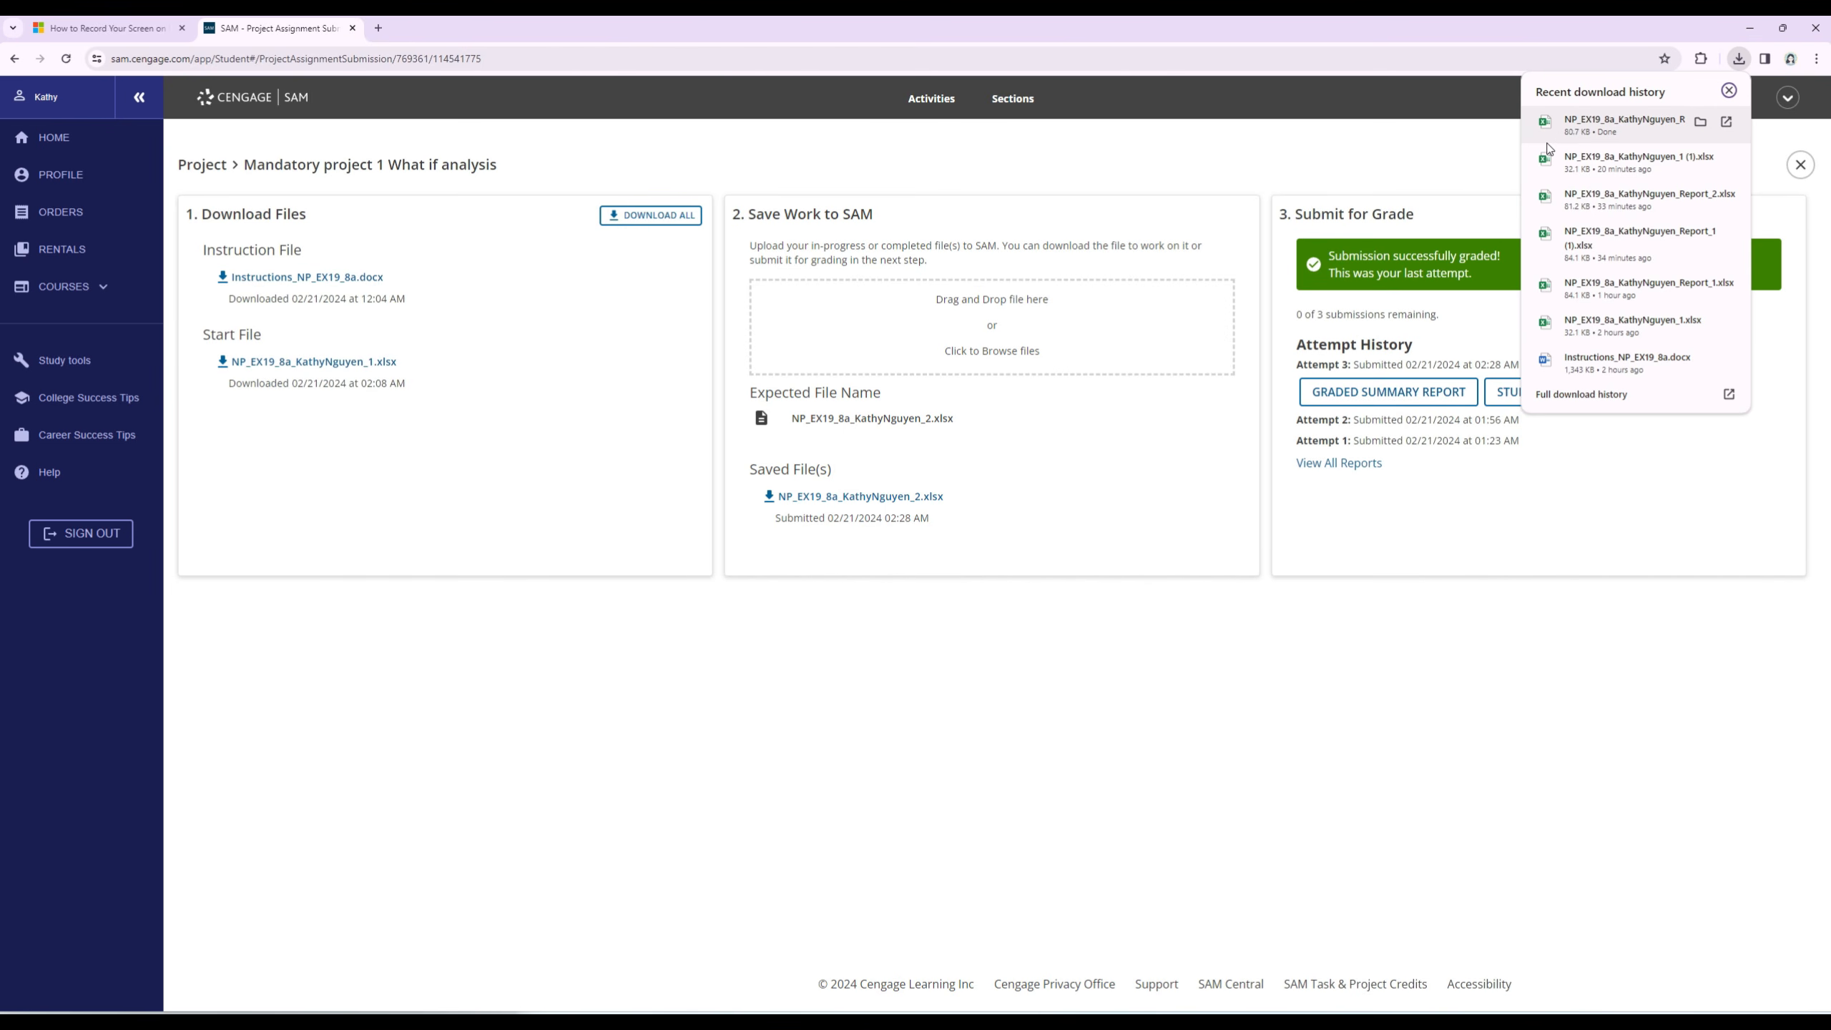
left_click(1604, 141)
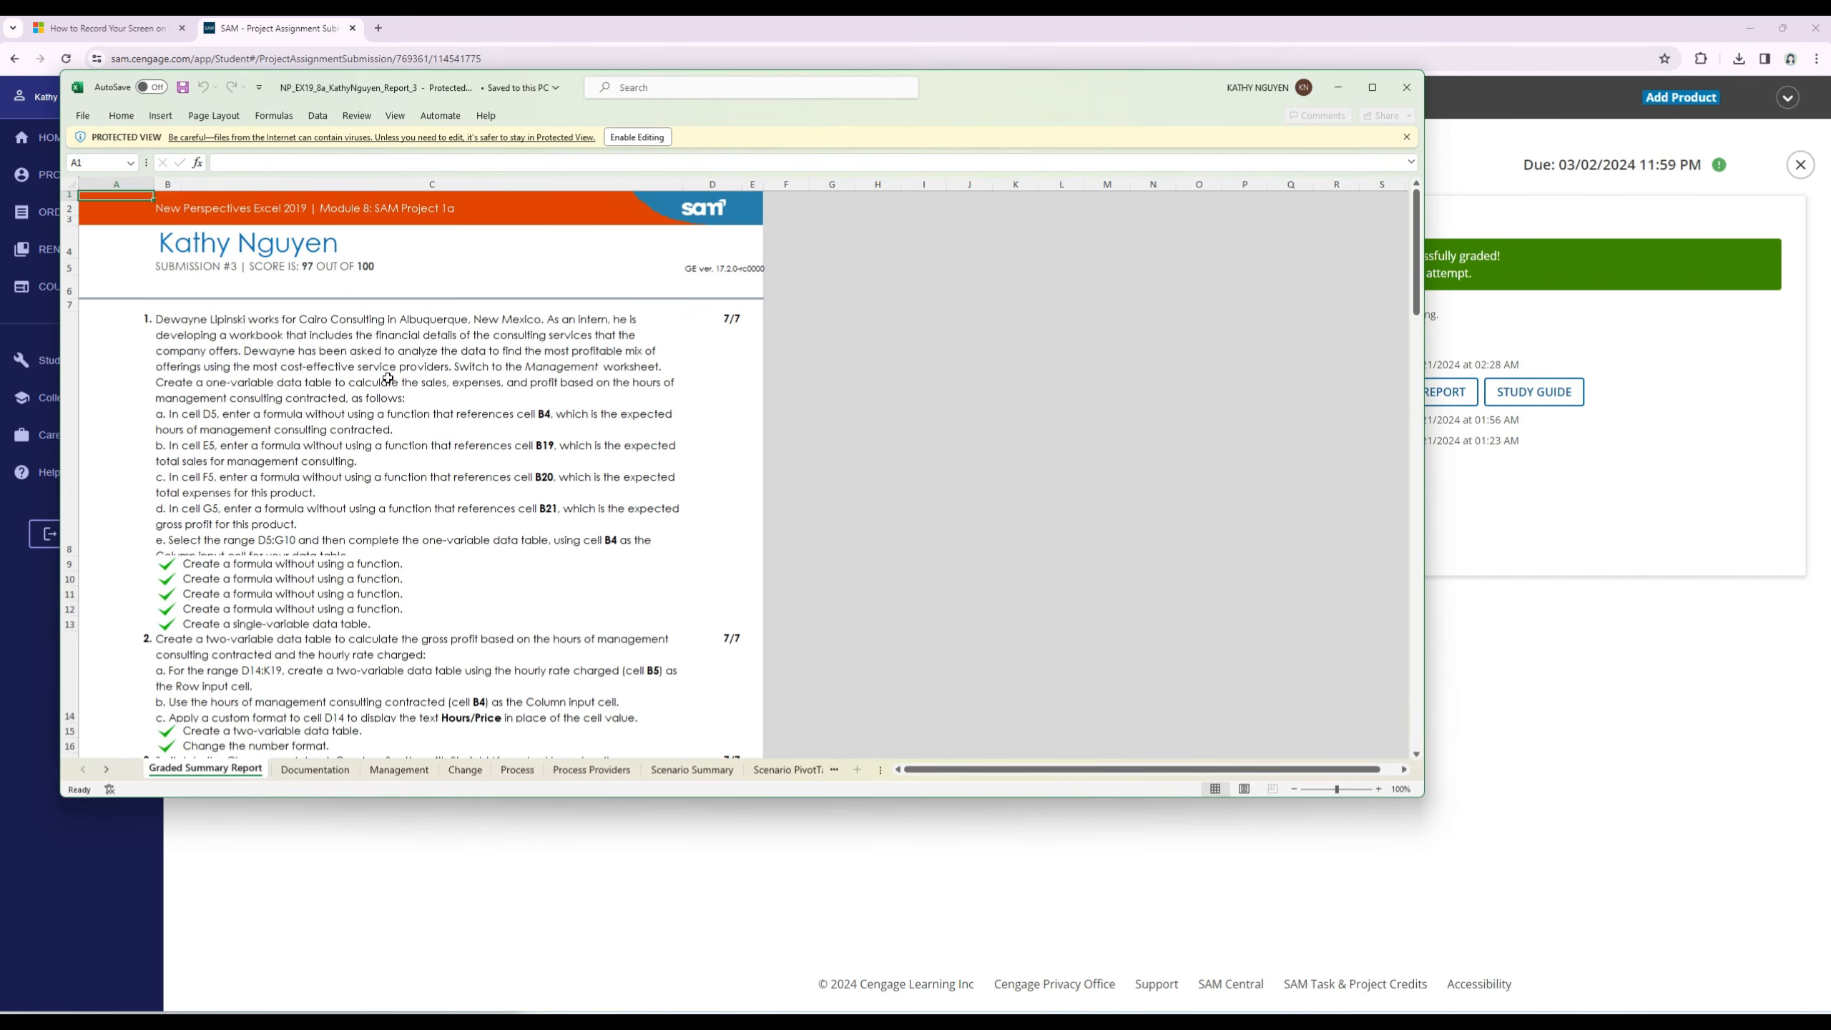
scroll(388, 377, "down", 18)
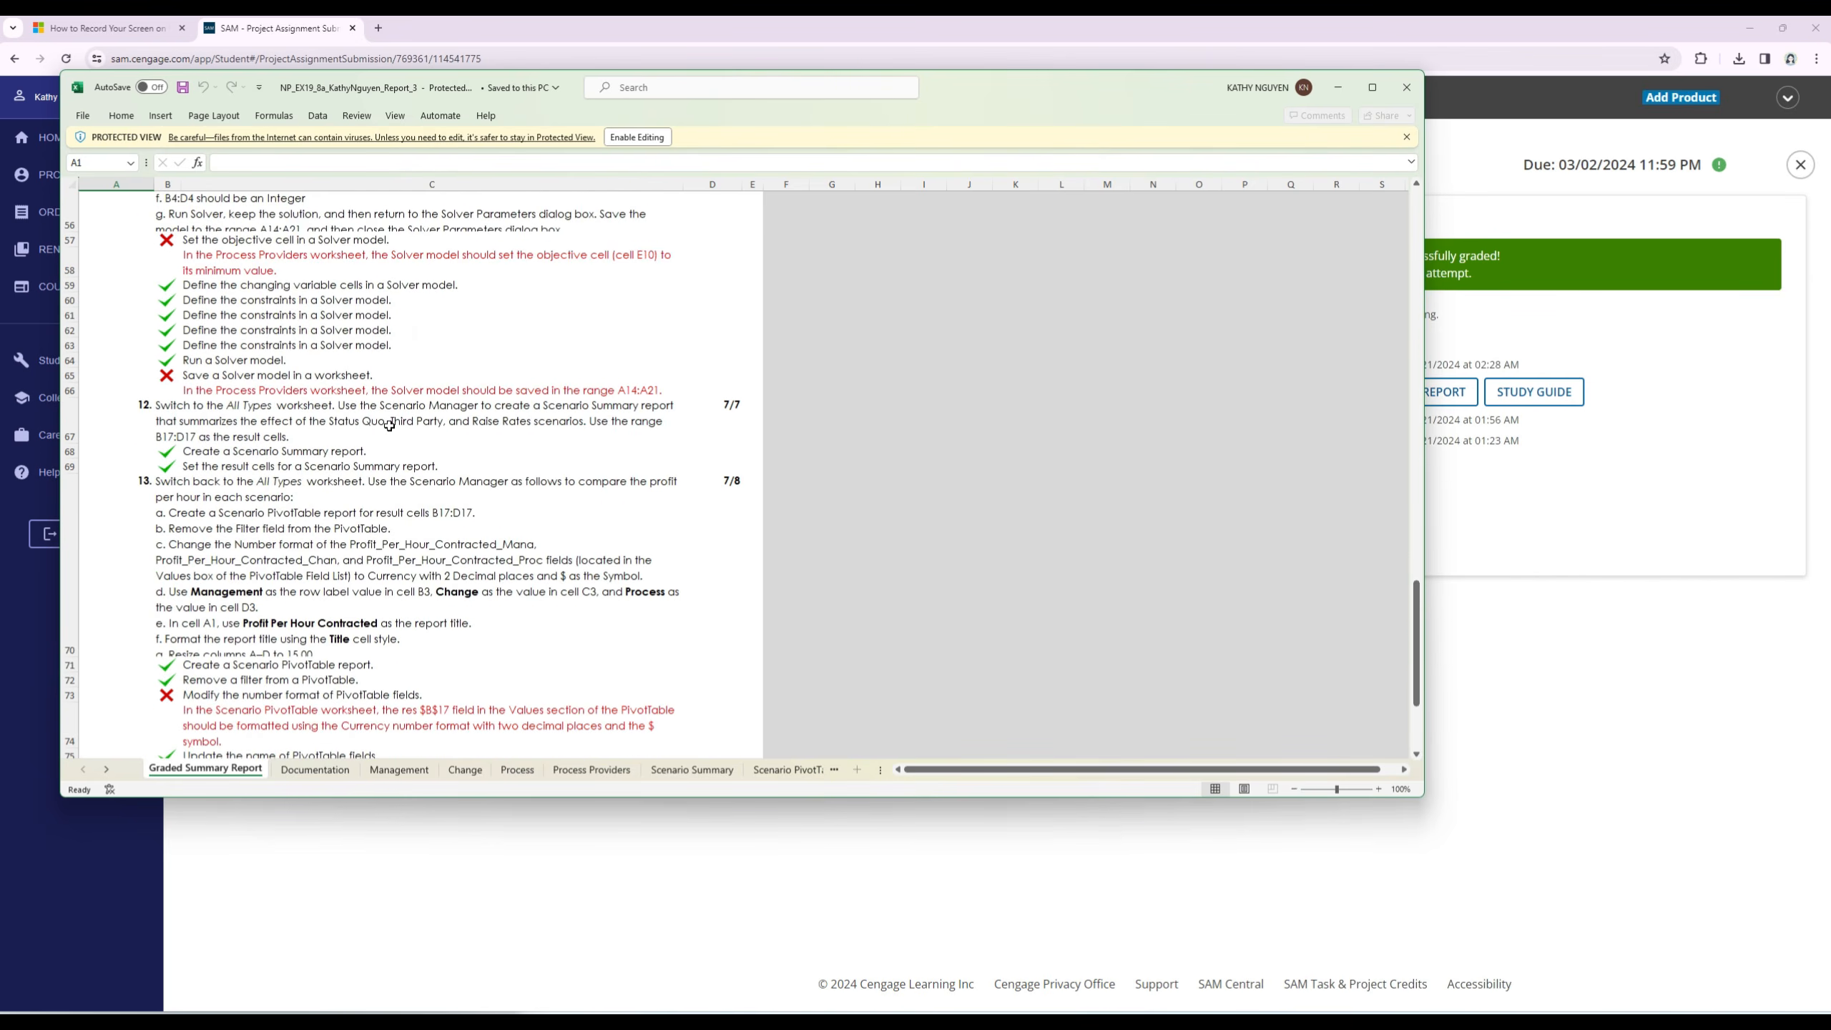
scroll(389, 426, "down", 4)
scroll(384, 466, "up", 3)
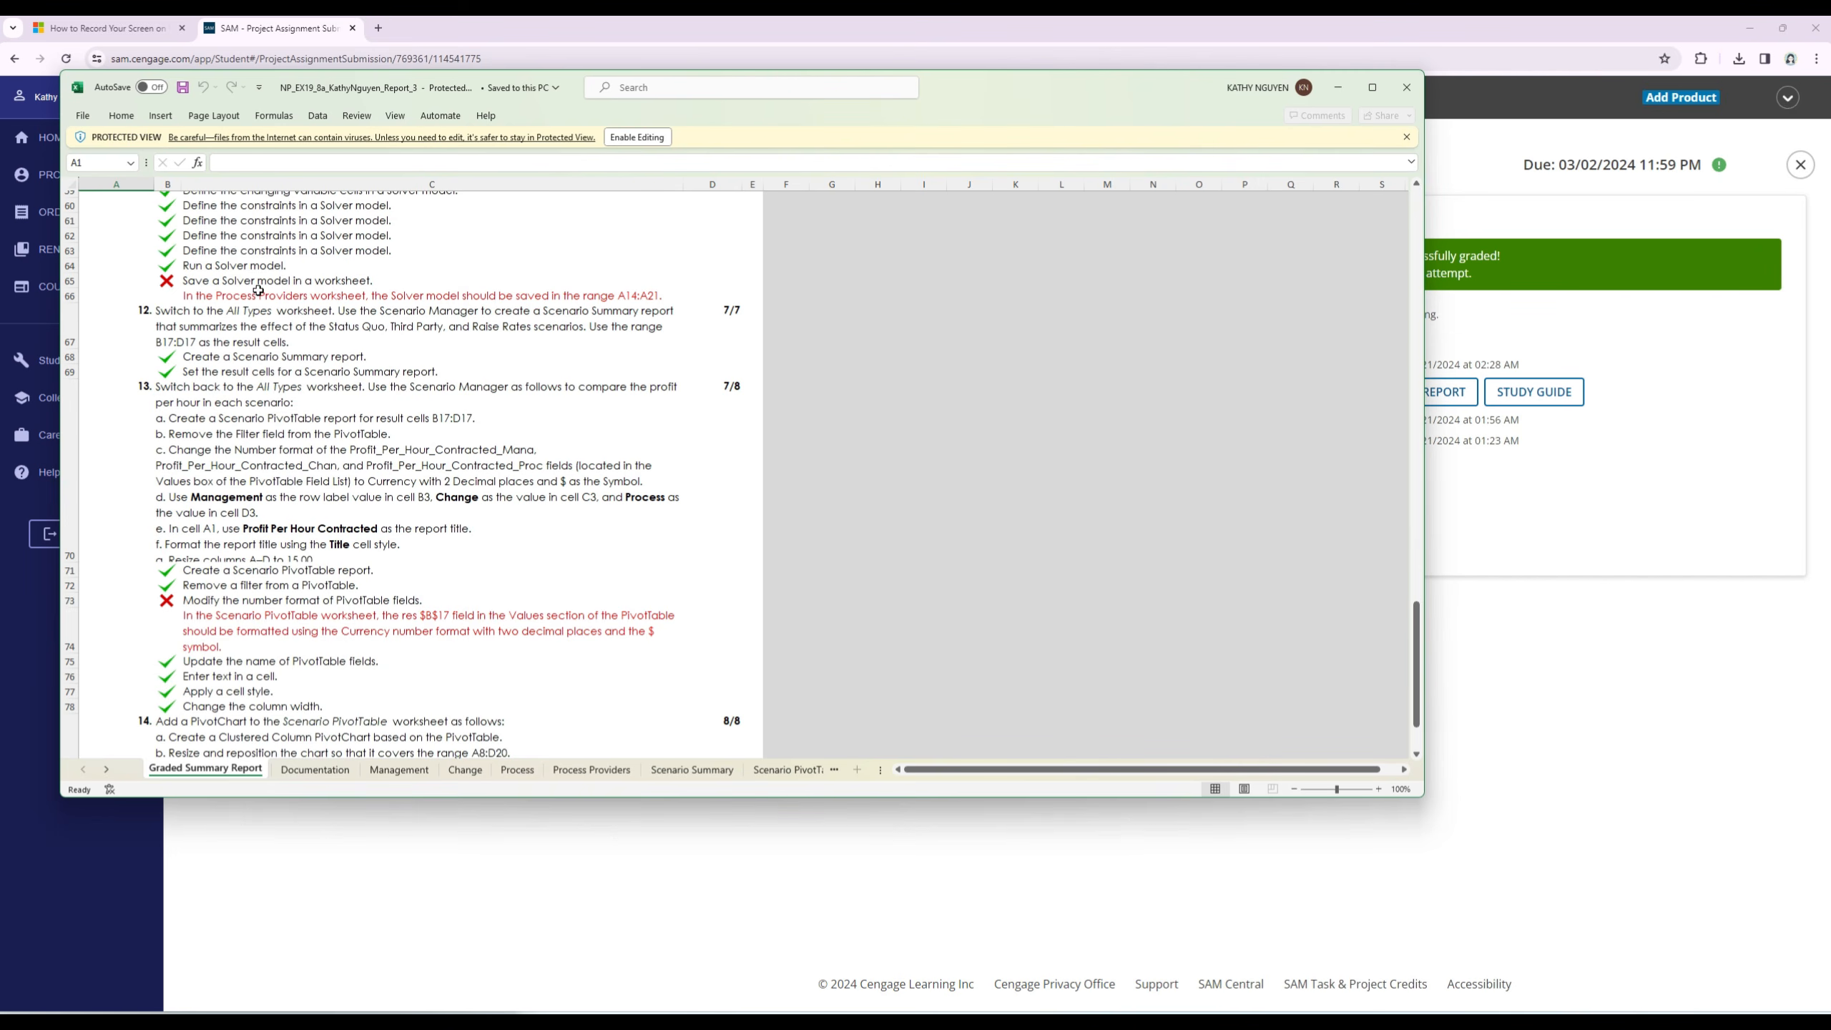
Step: Review the Attempt 3 report's feedback through project step 14, enable editing in the report, and close it
scroll(447, 364, "up", 2)
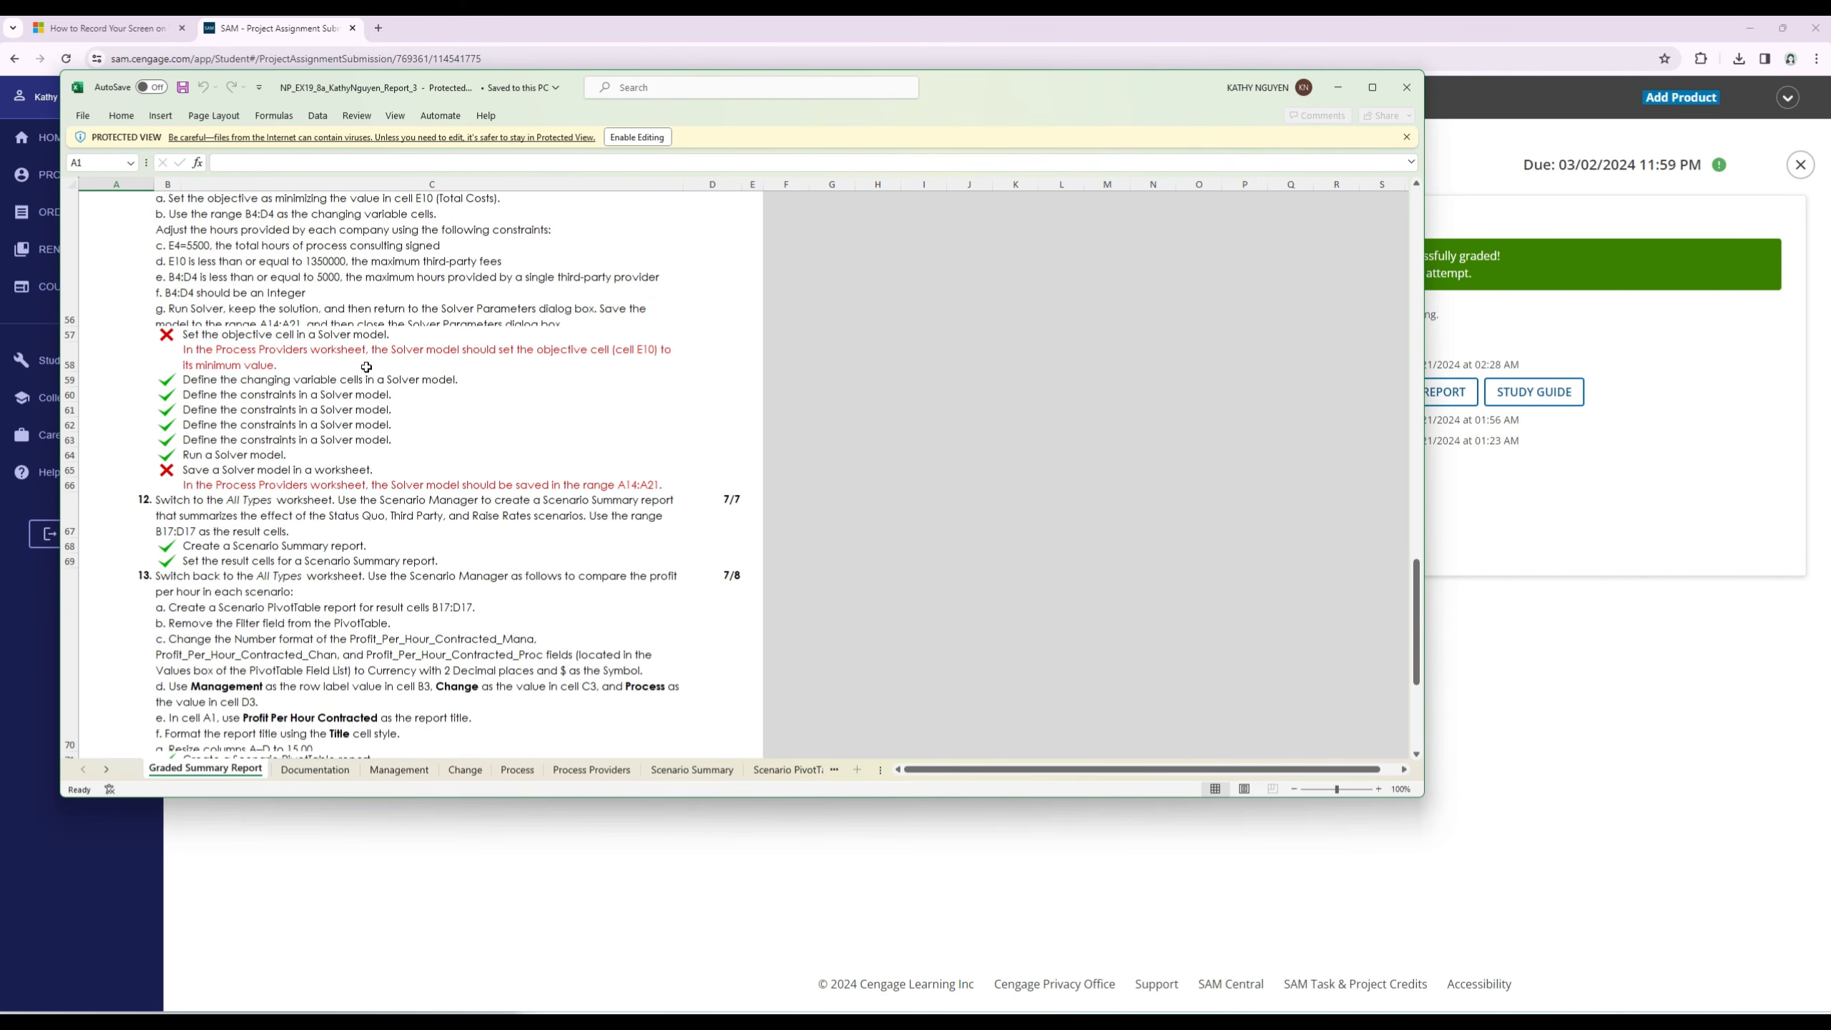
scroll(291, 368, "down", 5)
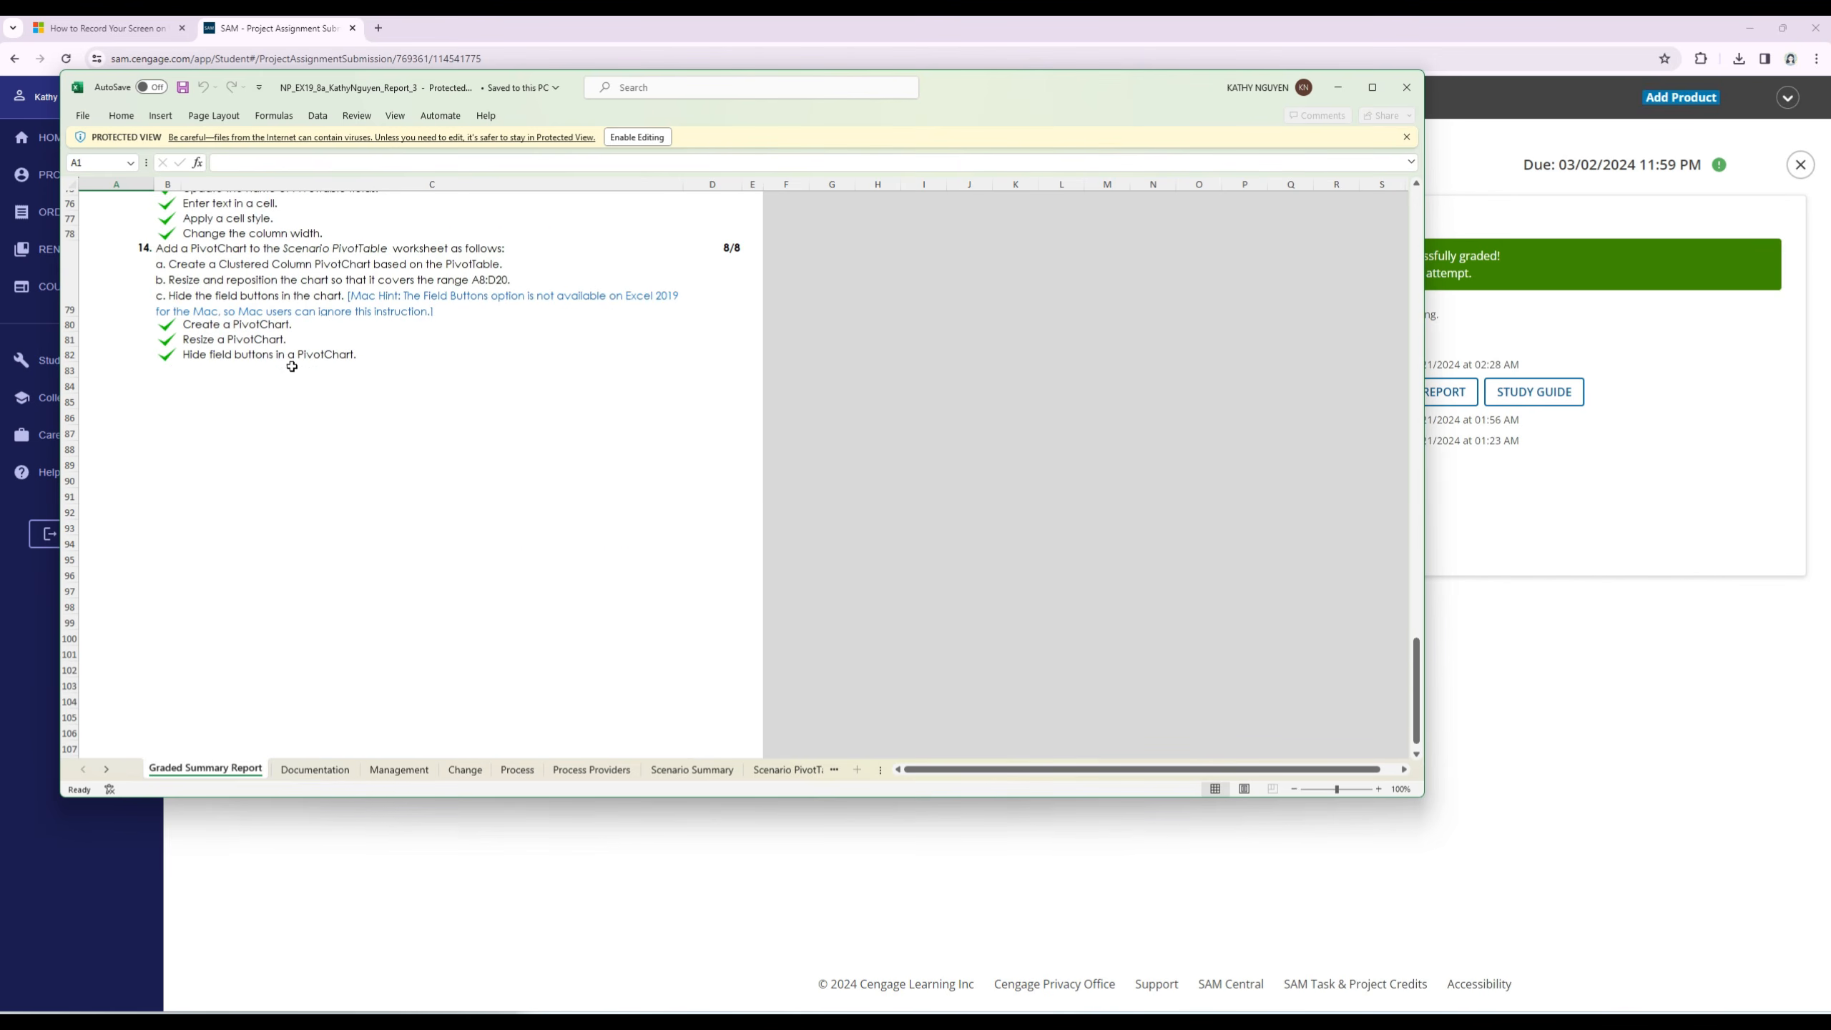
left_click(638, 139)
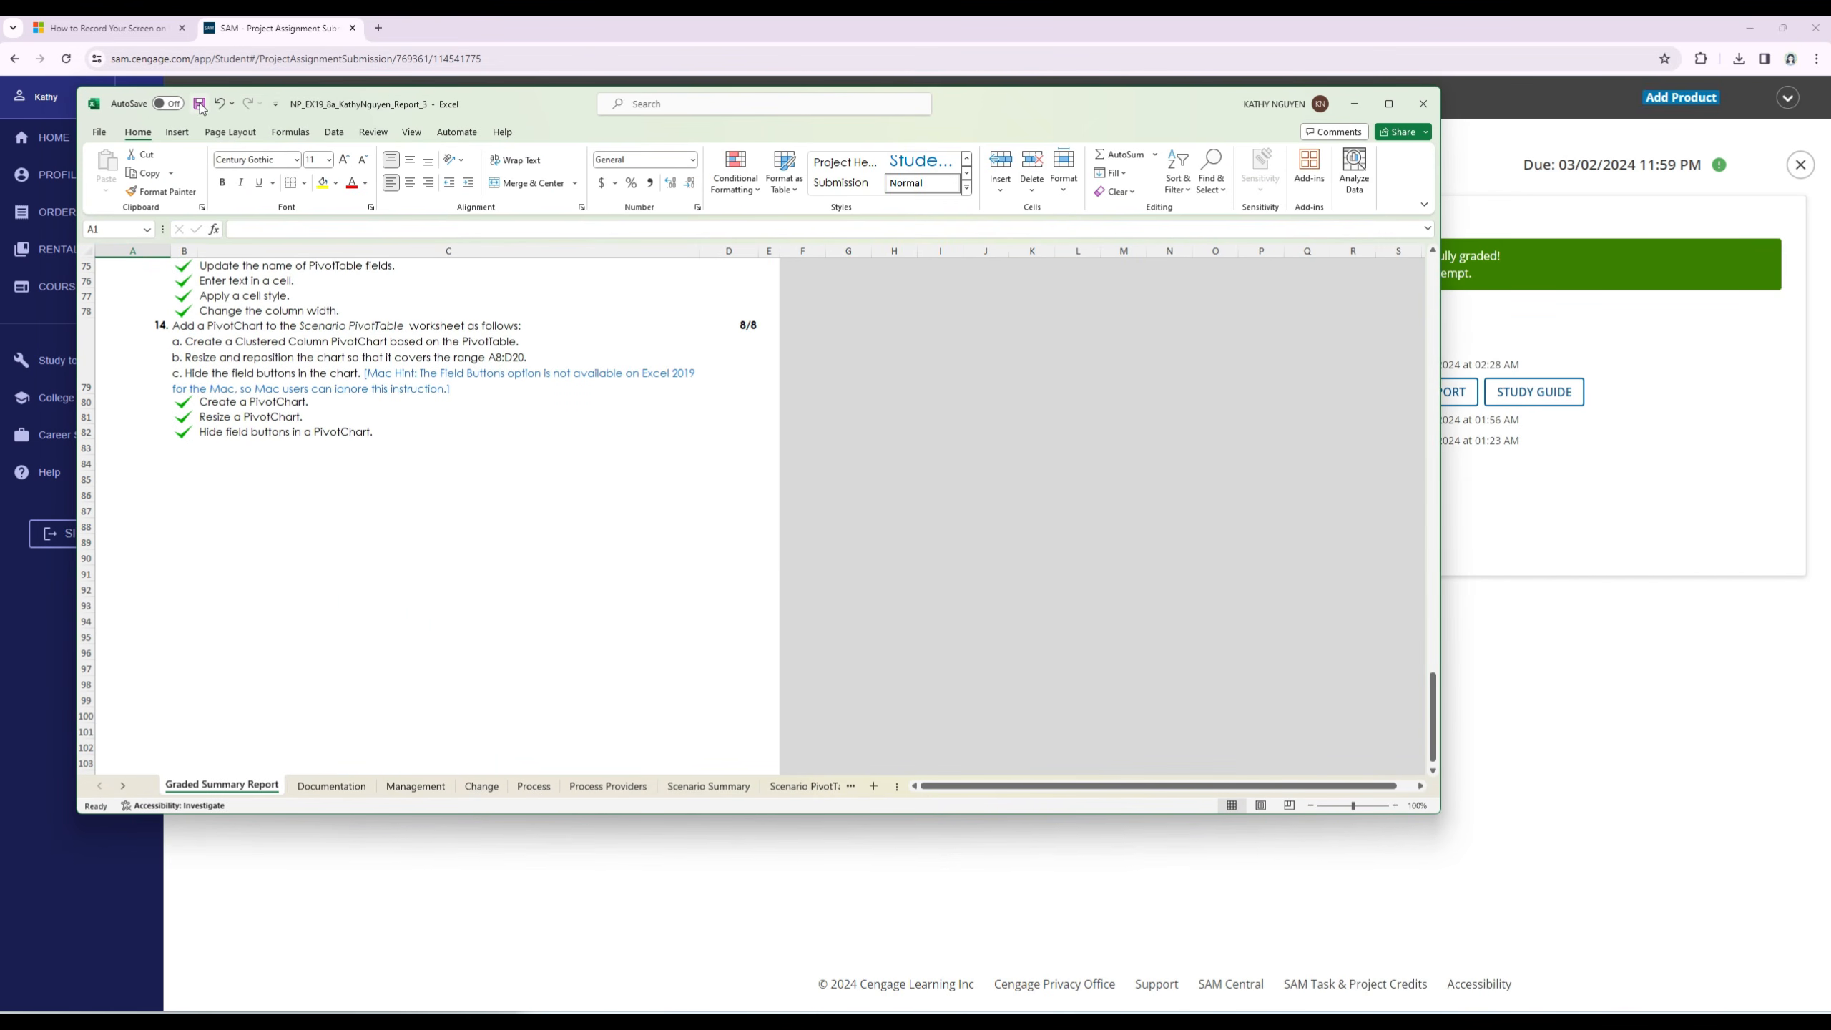
left_click(1422, 103)
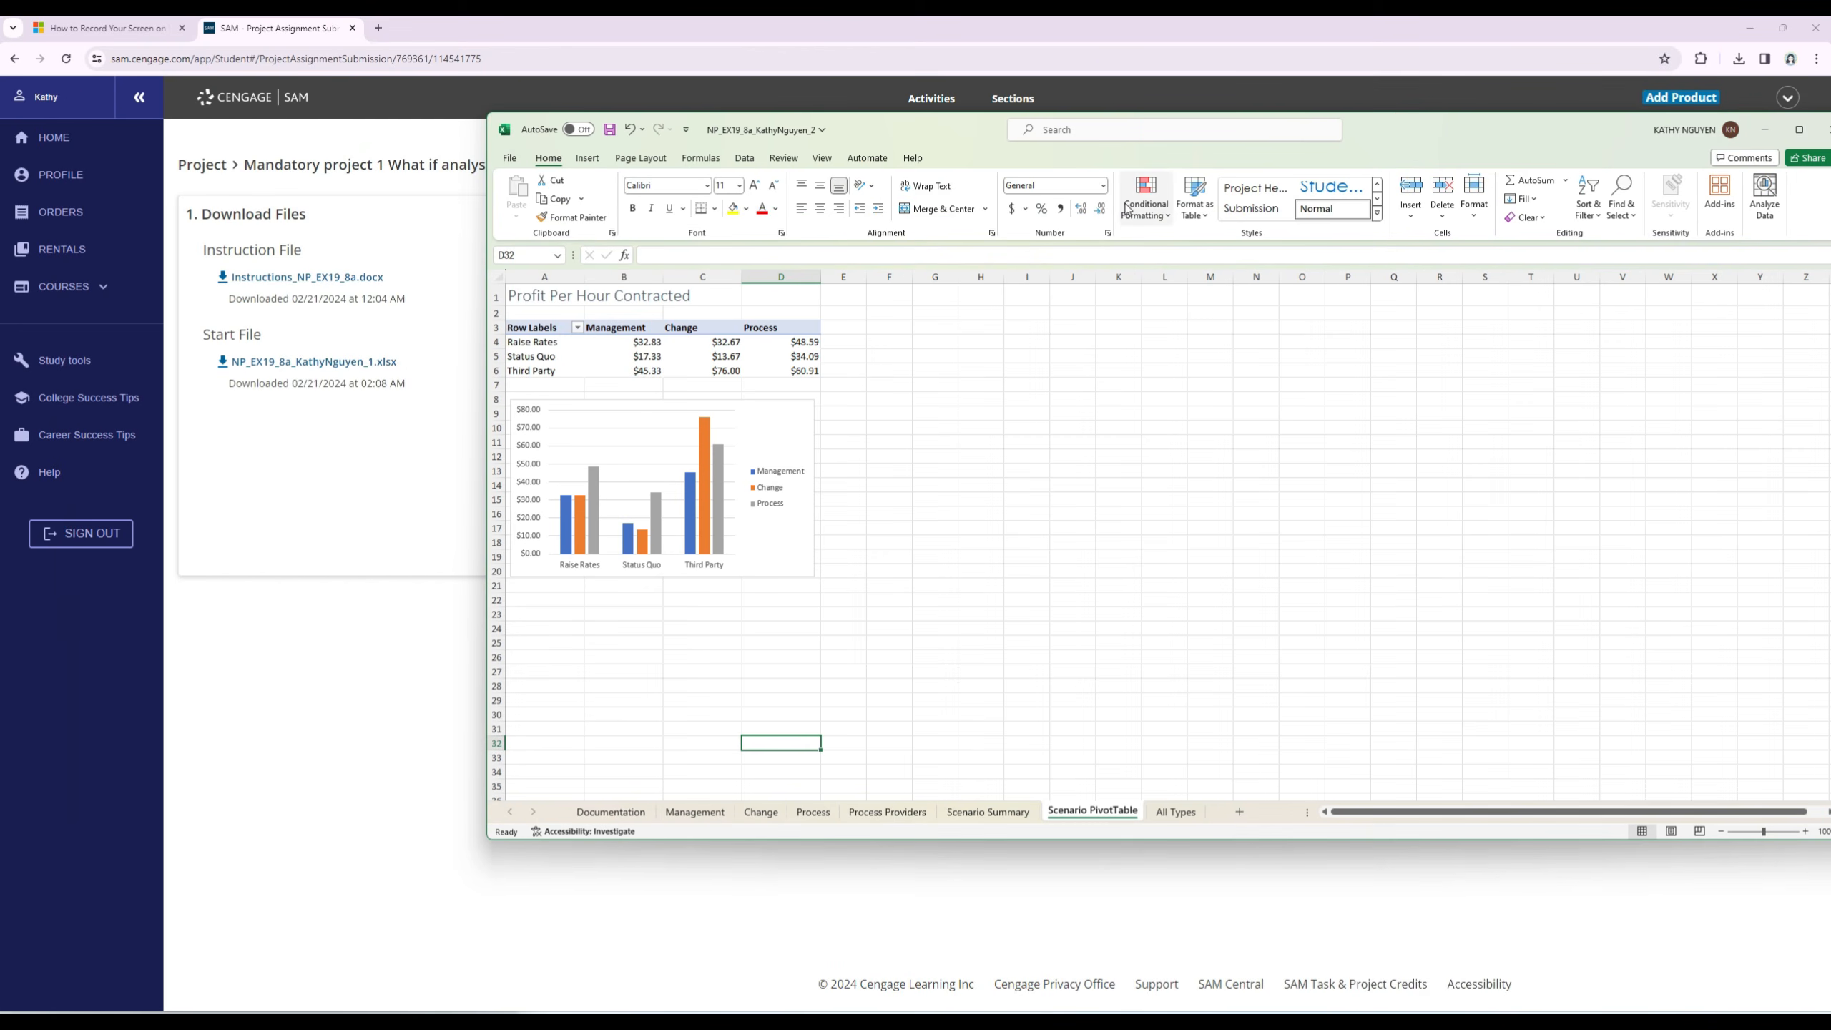
Step: Close the submitted project workbook that is open on the Scenario PivotTable worksheet
left_click_drag(1744, 132, 1448, 130)
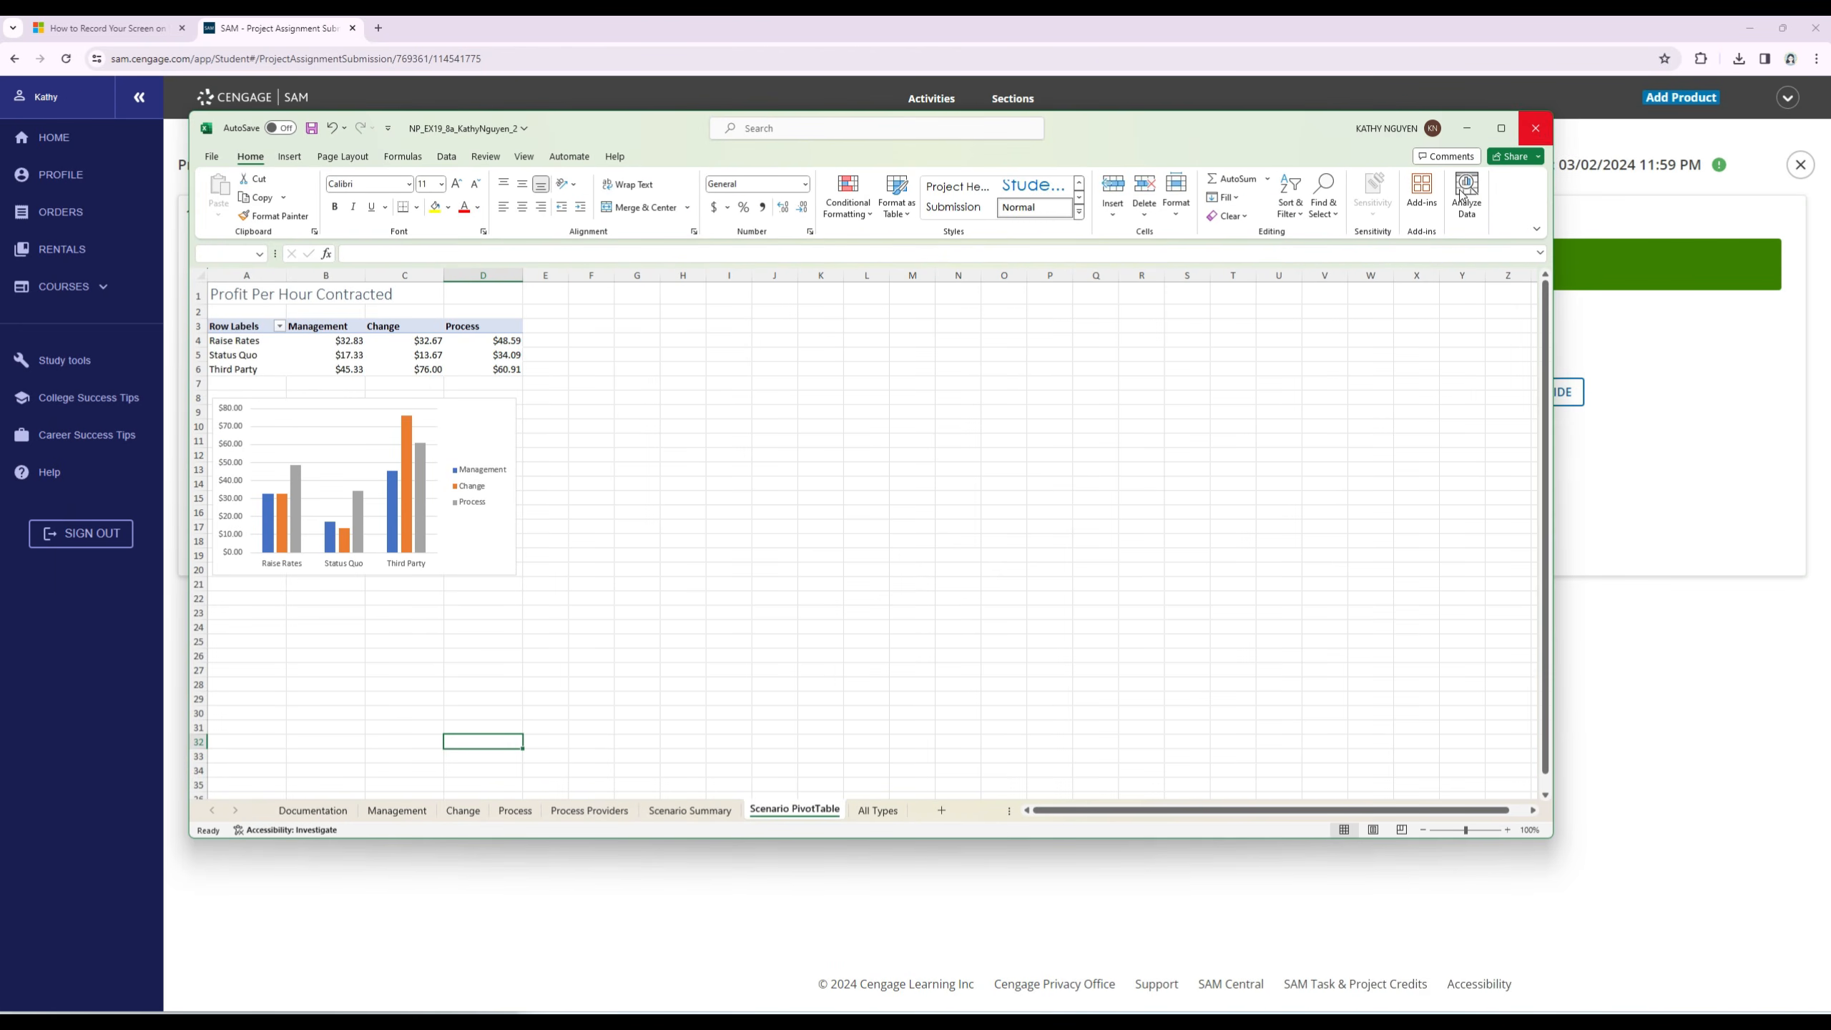
left_click(1536, 127)
left_click(872, 545)
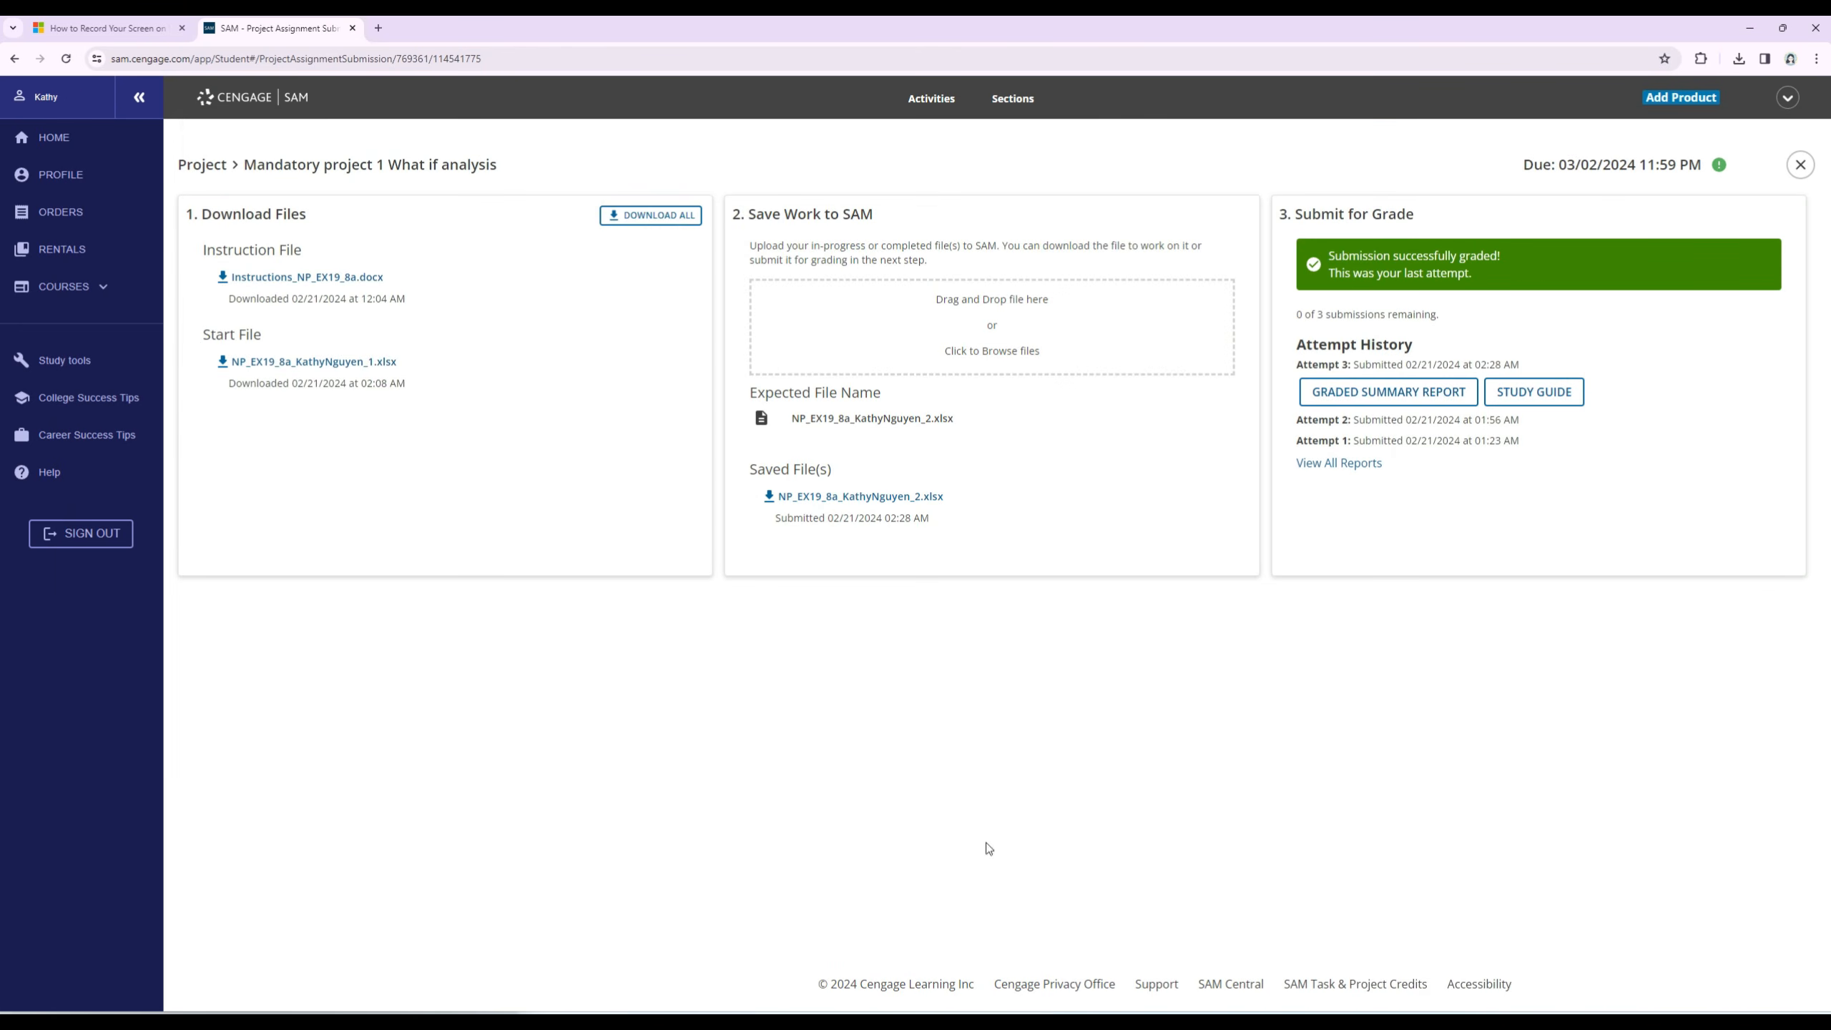
Step: Start Excel and open the graded report for submission 2 from the recent files to check its score
left_click(703, 1003)
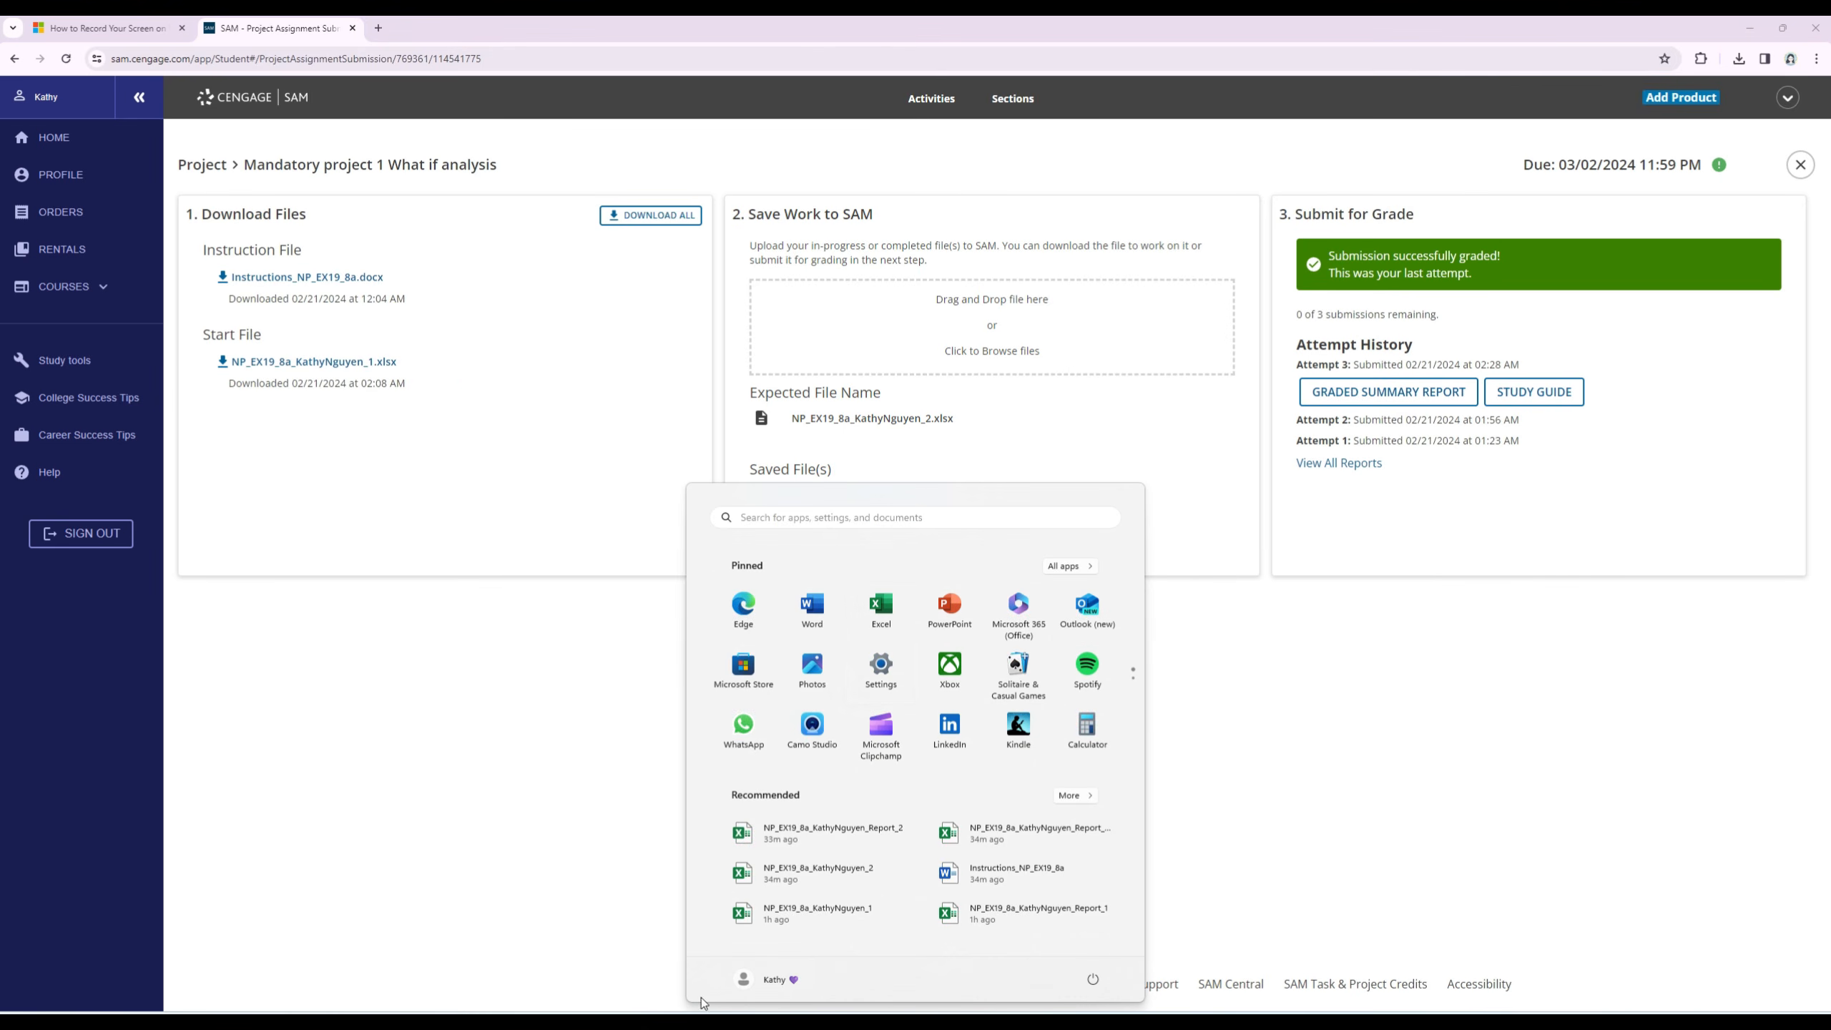
left_click(879, 609)
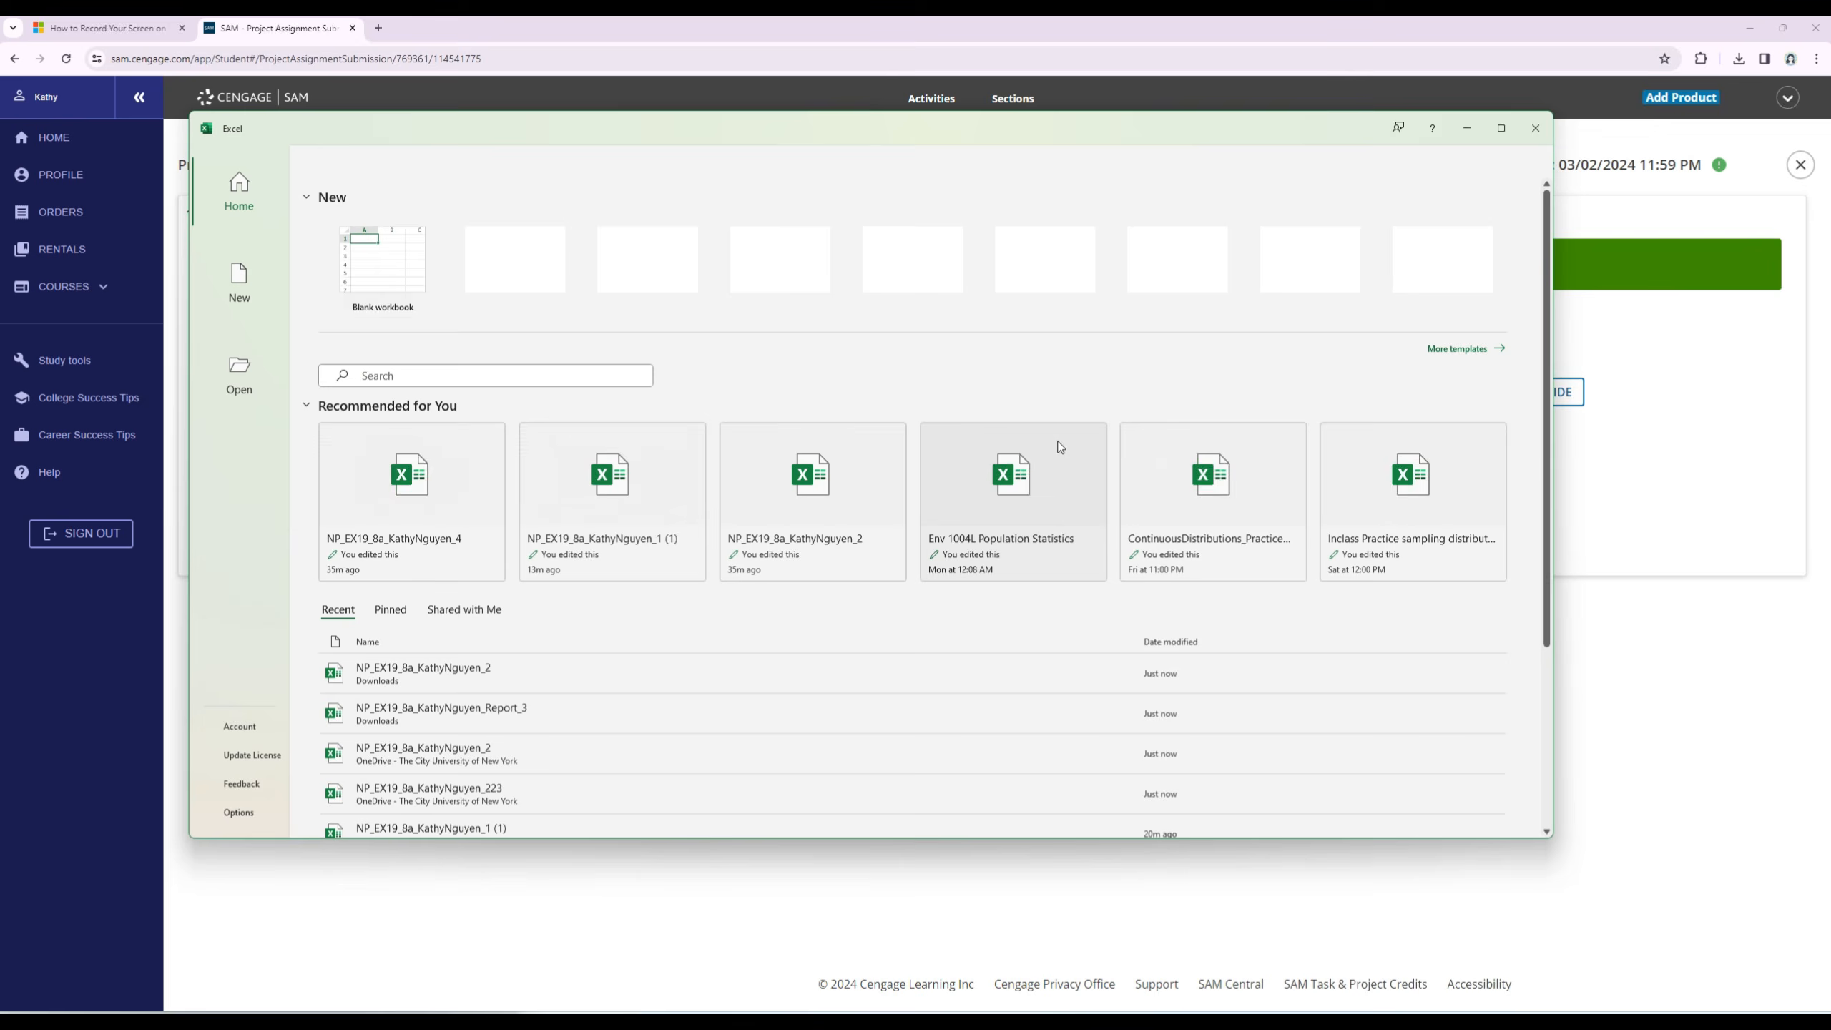
scroll(411, 355, "down", 3)
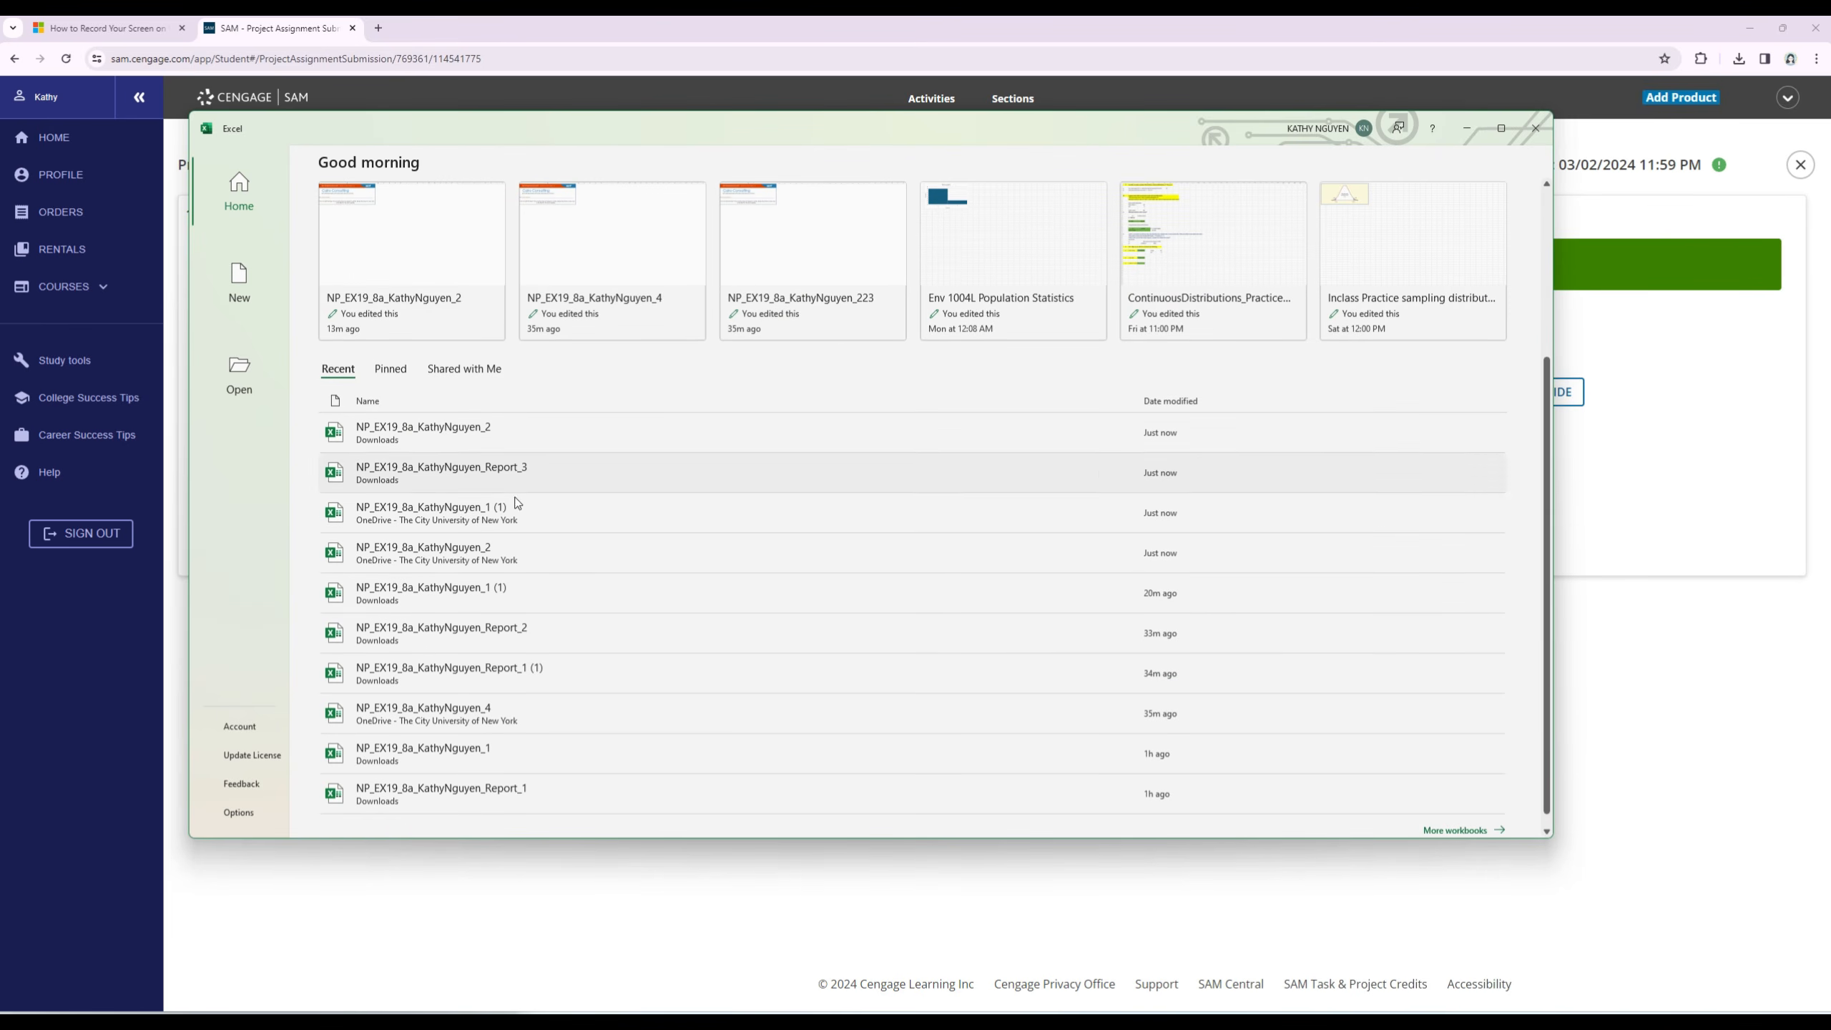
left_click(568, 631)
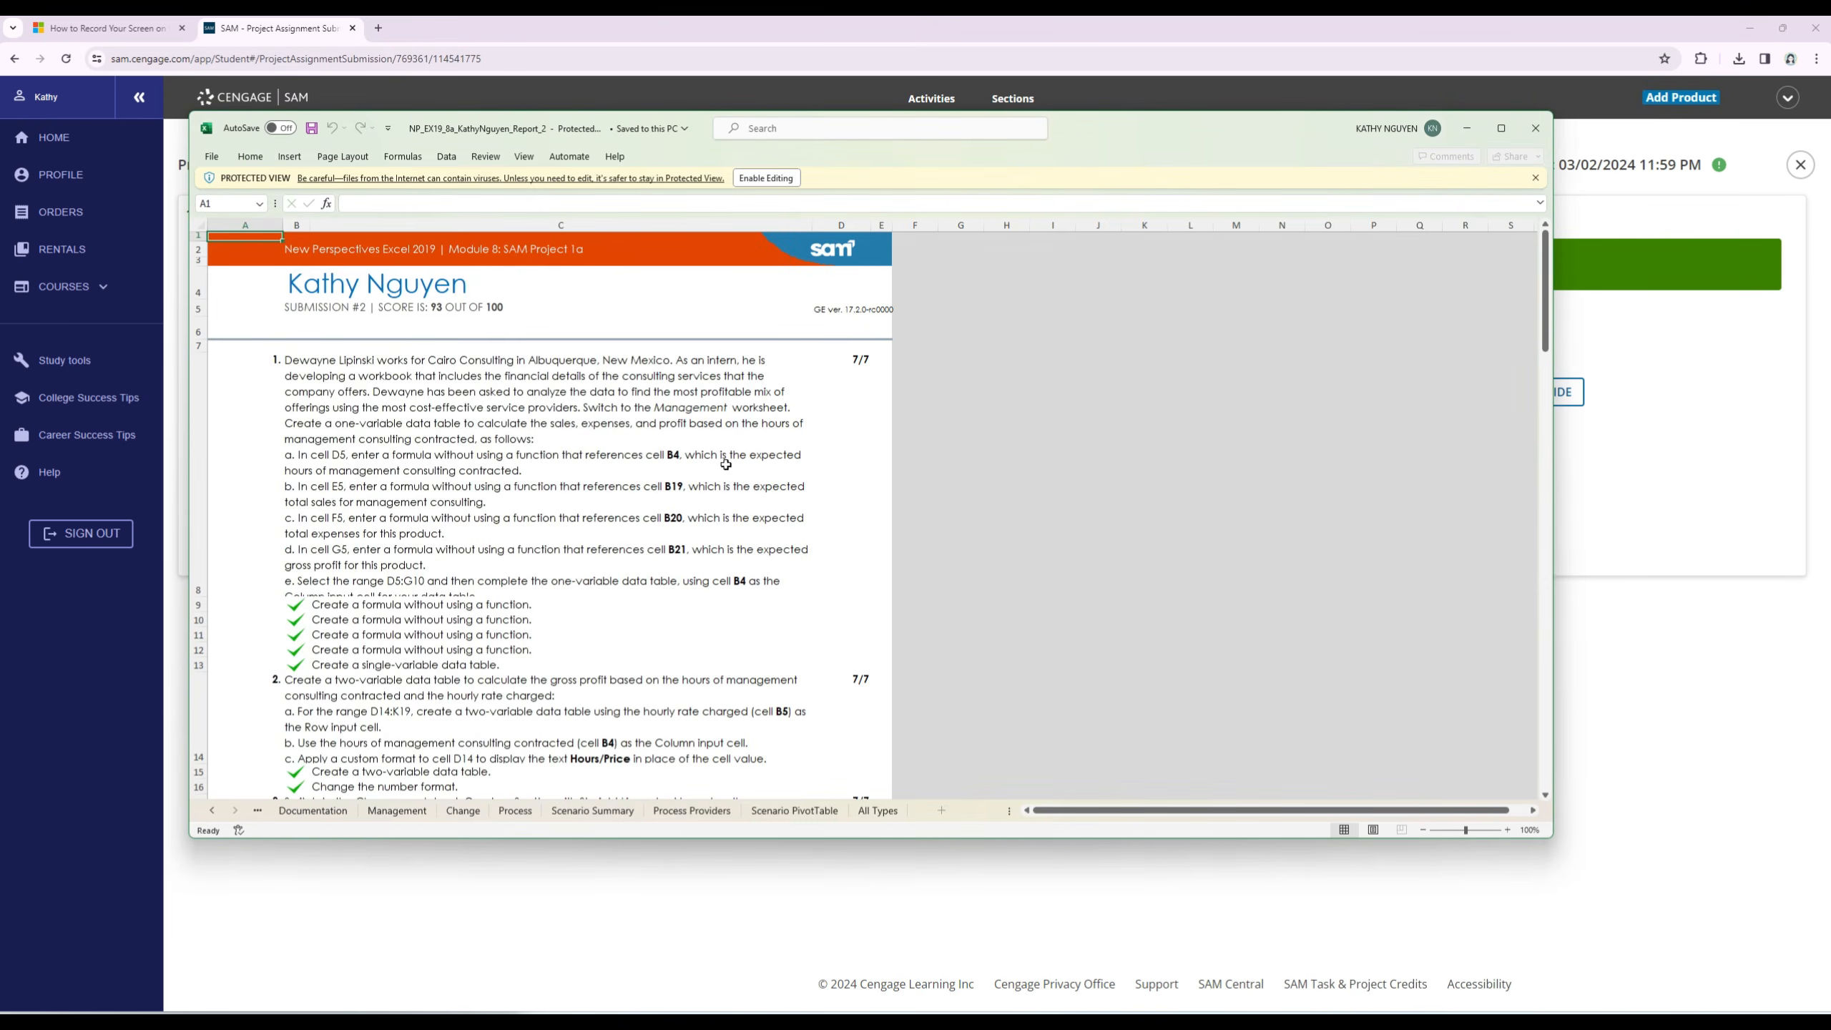
left_click_drag(327, 132, 784, 162)
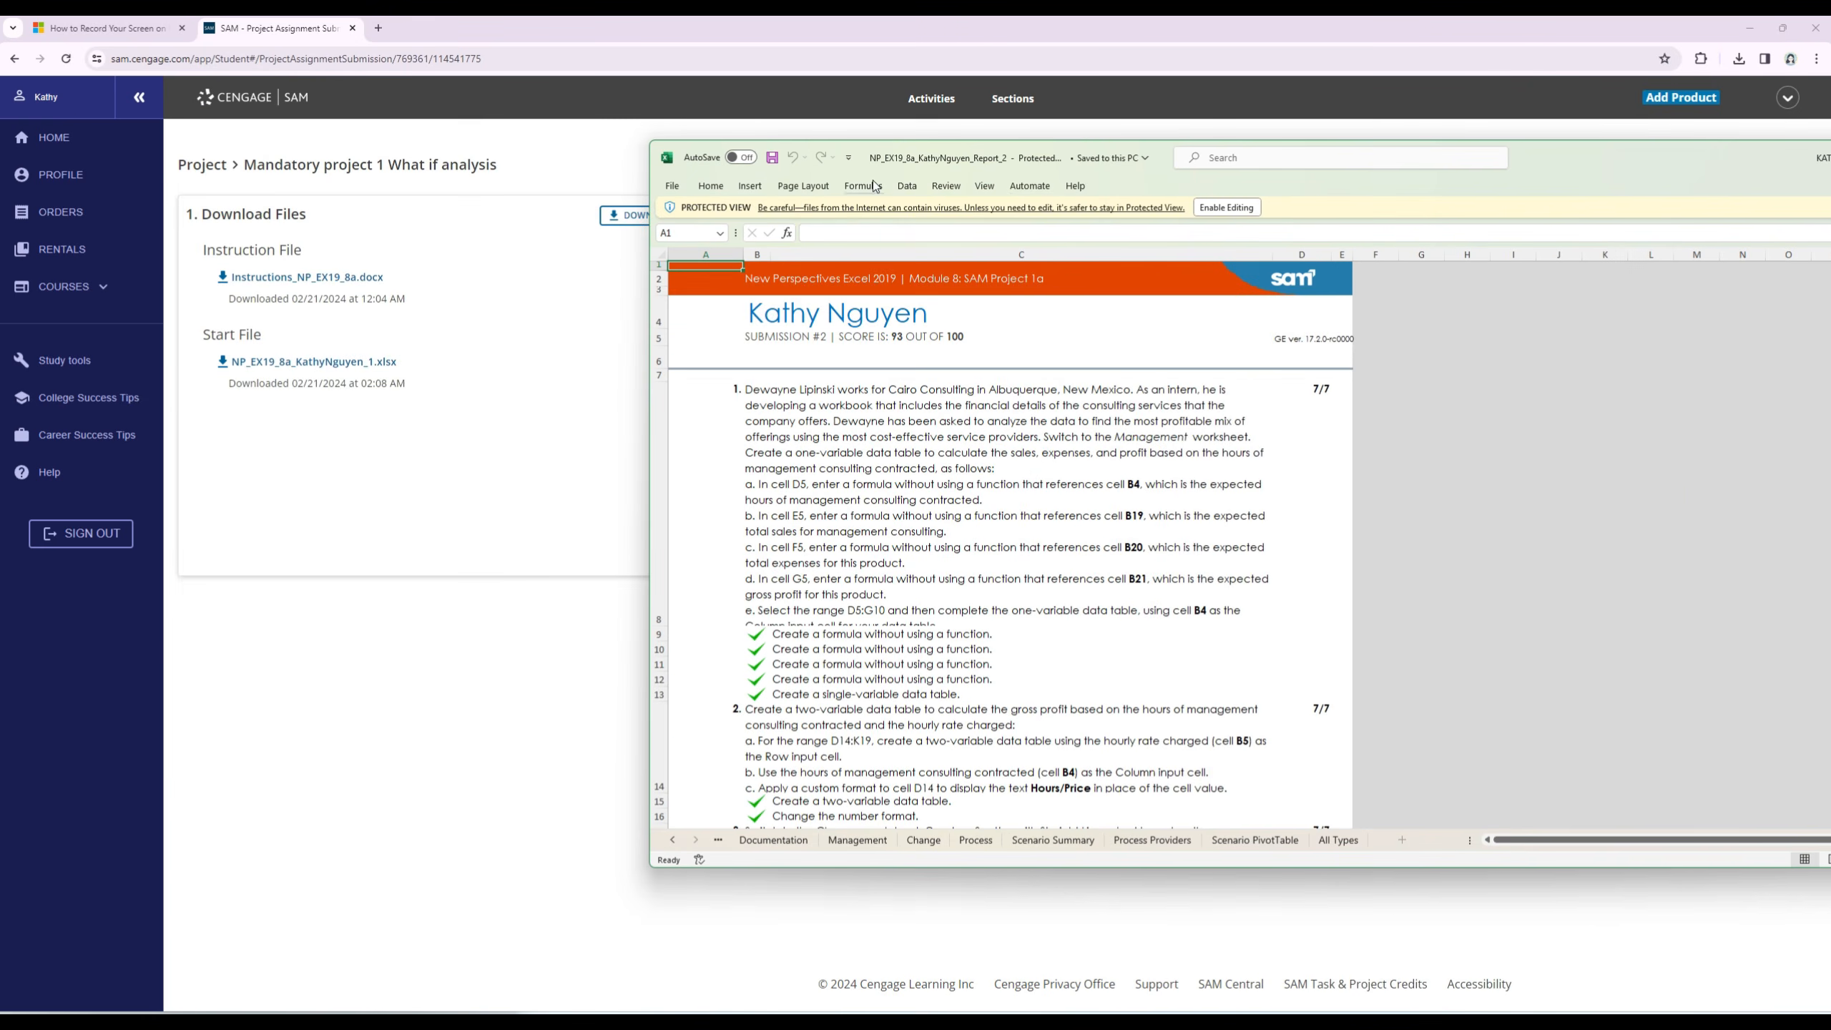
left_click_drag(1485, 176, 997, 158)
Step: Open the submission 1 graded report from the recent files to check its score, and close the open reports
left_click(179, 169)
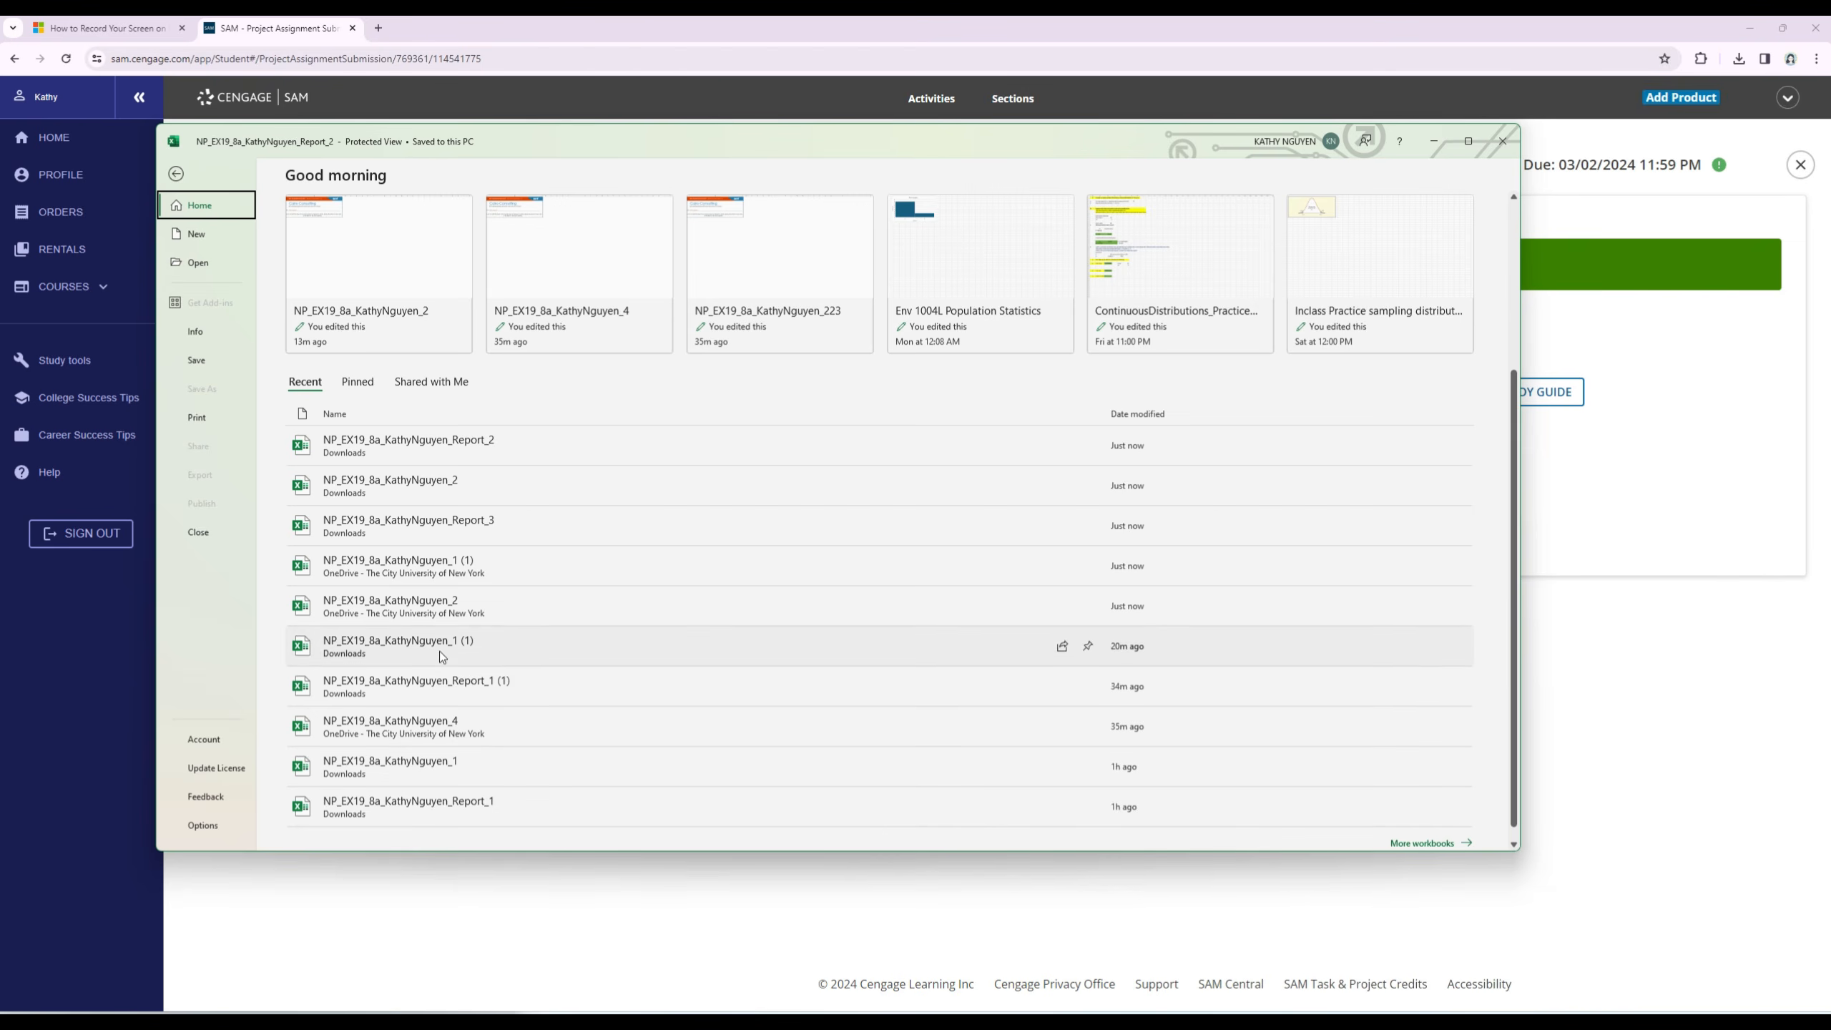
key("Escape")
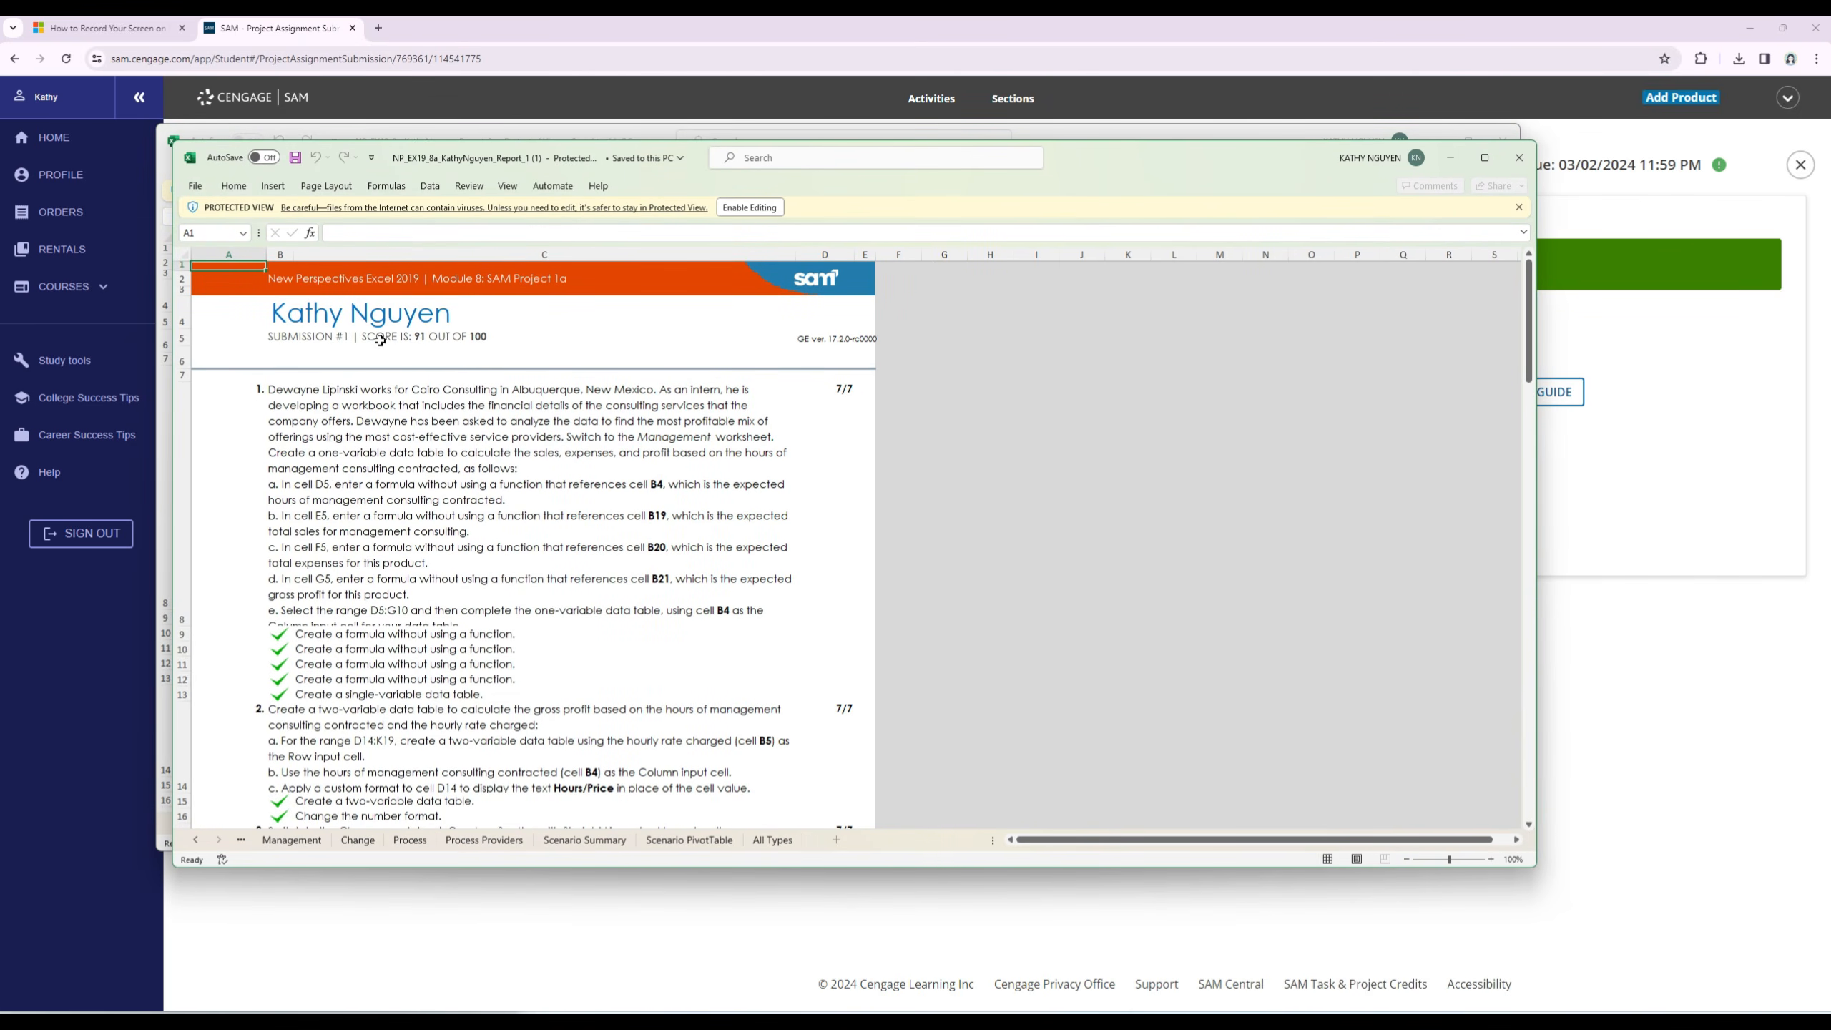
left_click(1502, 144)
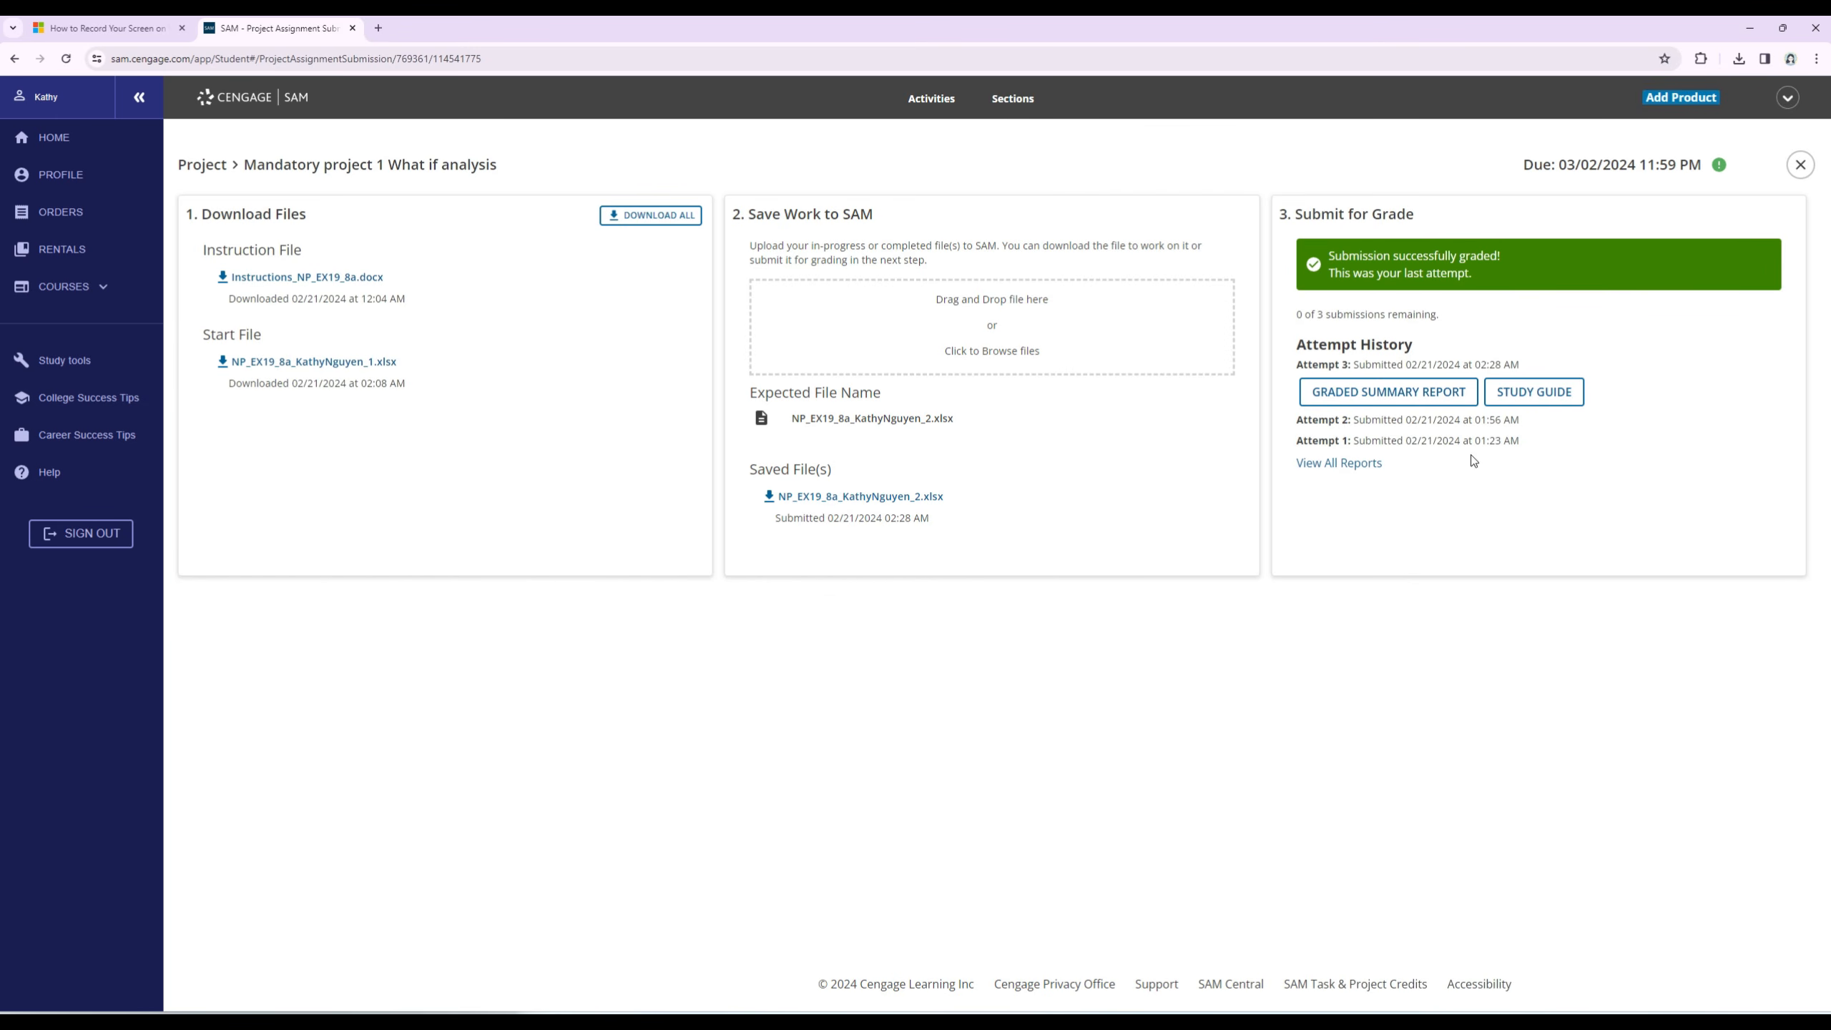
left_click_drag(1474, 442, 1522, 442)
left_click(1527, 469)
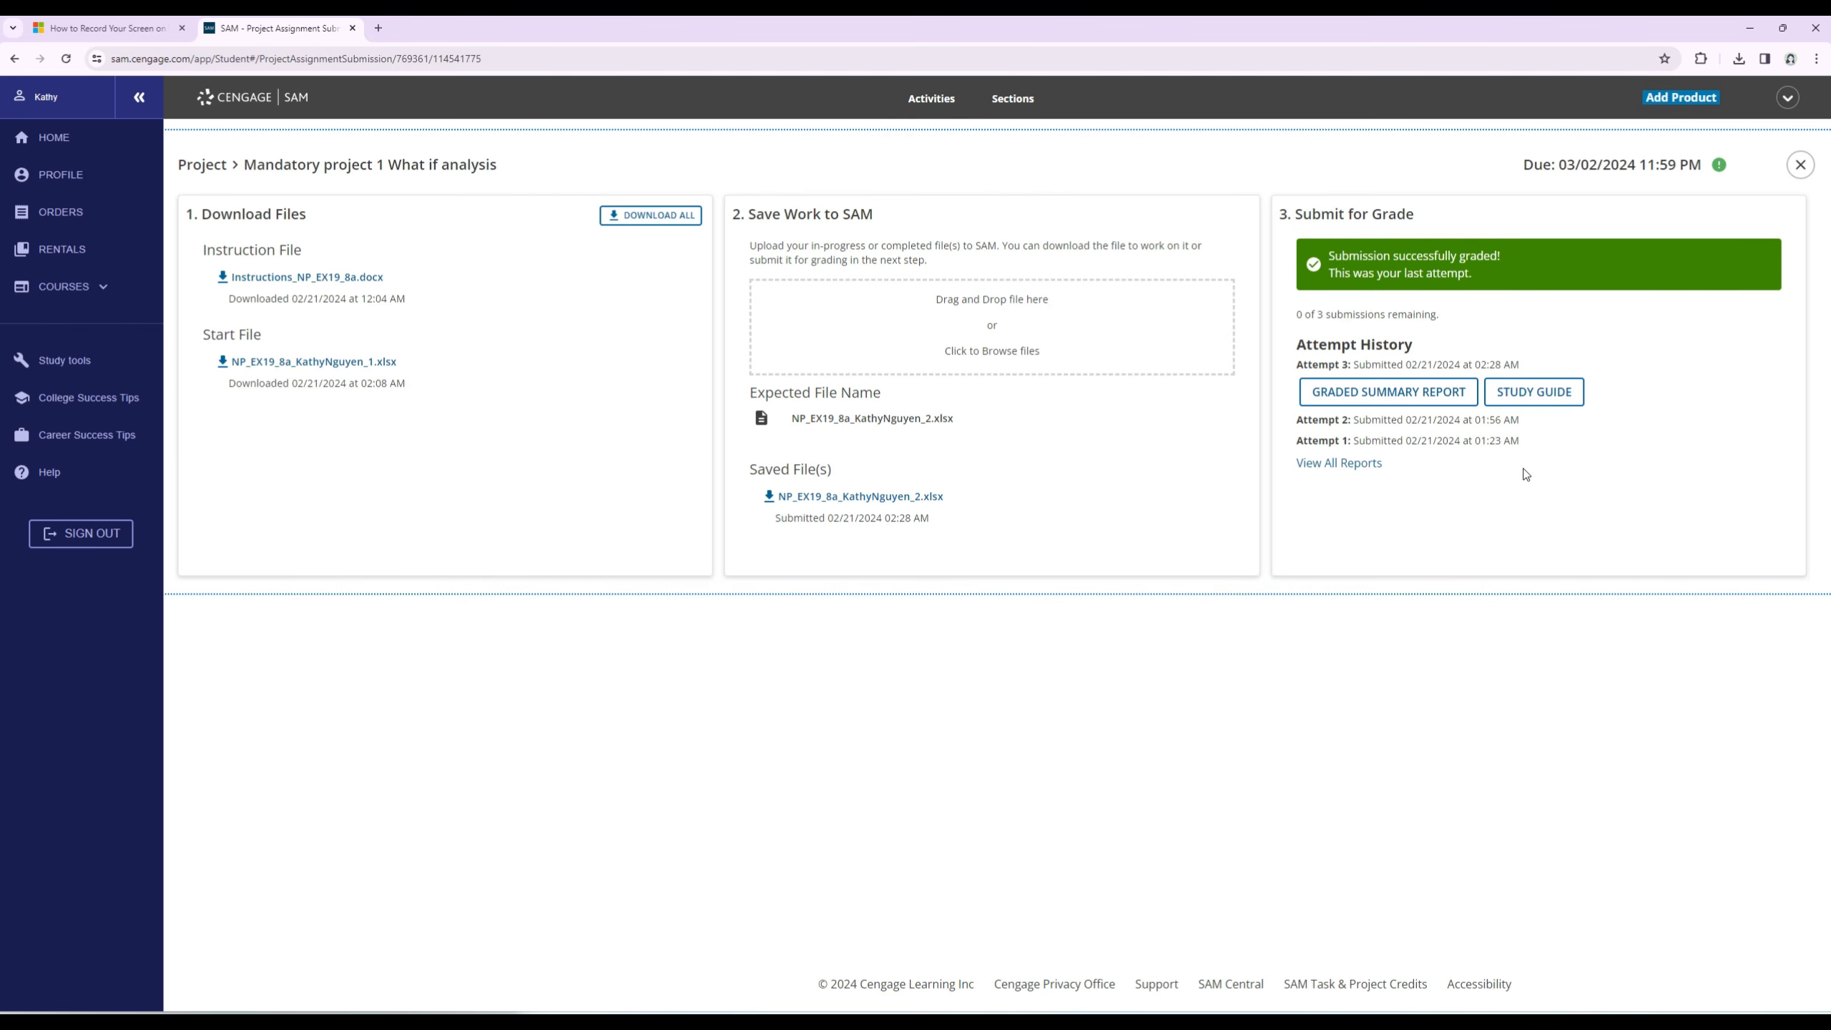